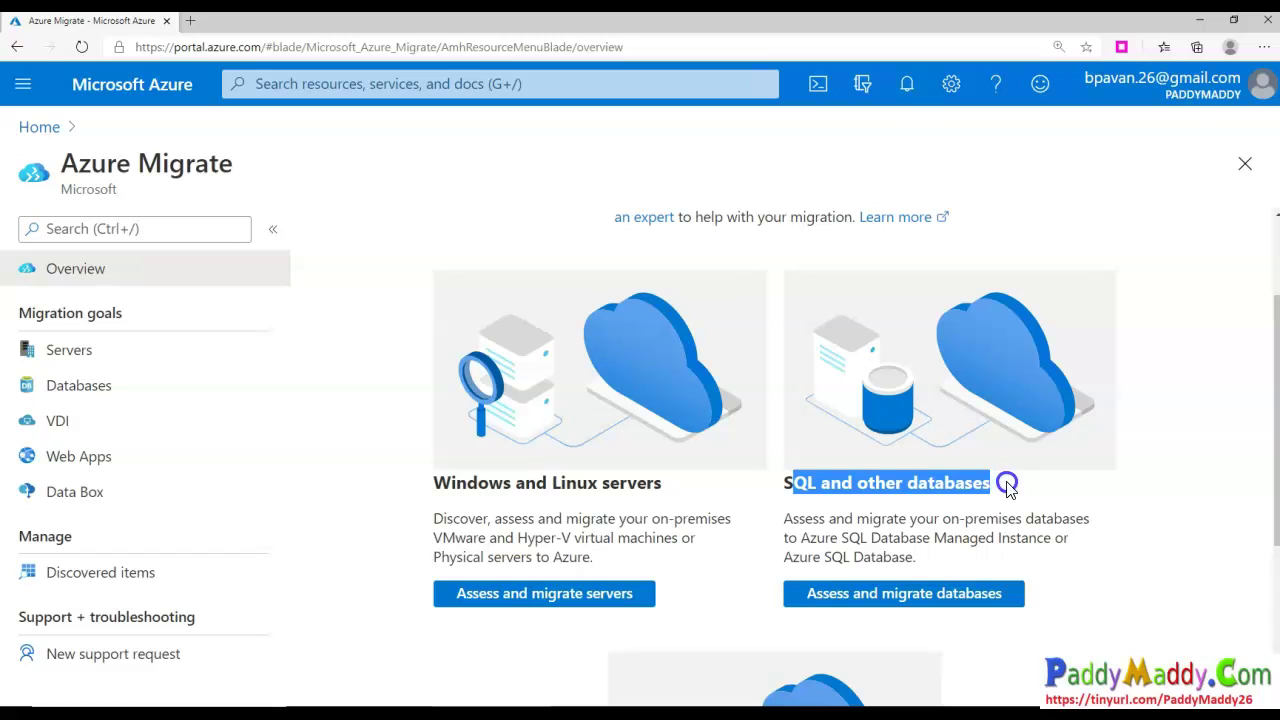
- Check-mark the Servers, Databases, VDI, Web Apps and Data Box migration goals, then clear the marks
scroll(1010, 490, "down", 2)
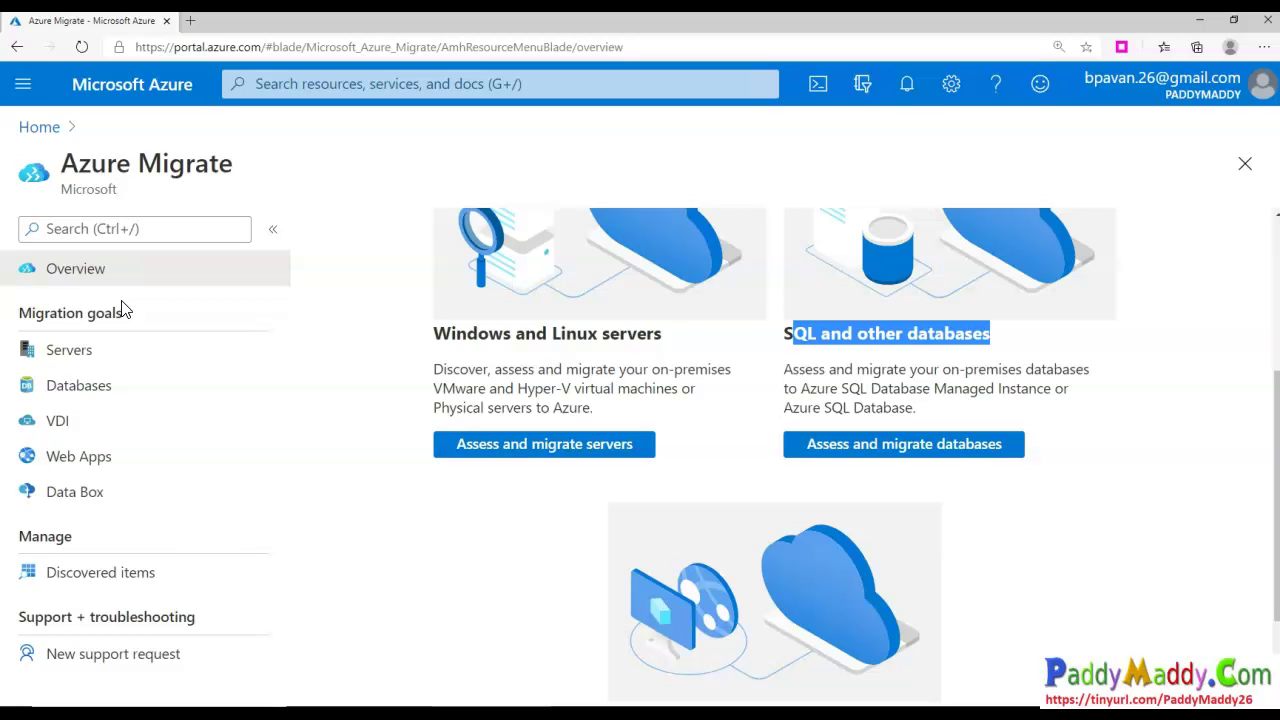
scroll(1008, 487, "down", 2)
left_click_drag(630, 574, 837, 571)
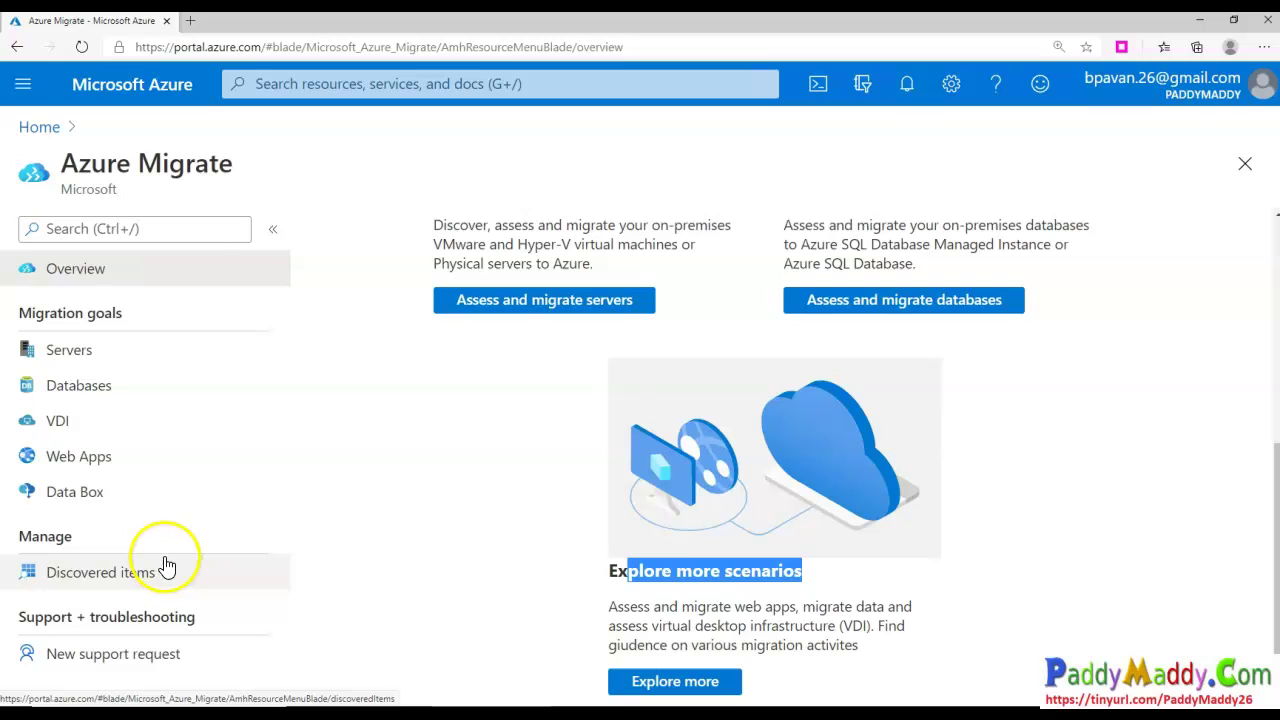
mouse_move(110, 350)
left_mouse_down()
mouse_move(120, 363)
mouse_move(205, 330)
left_mouse_up()
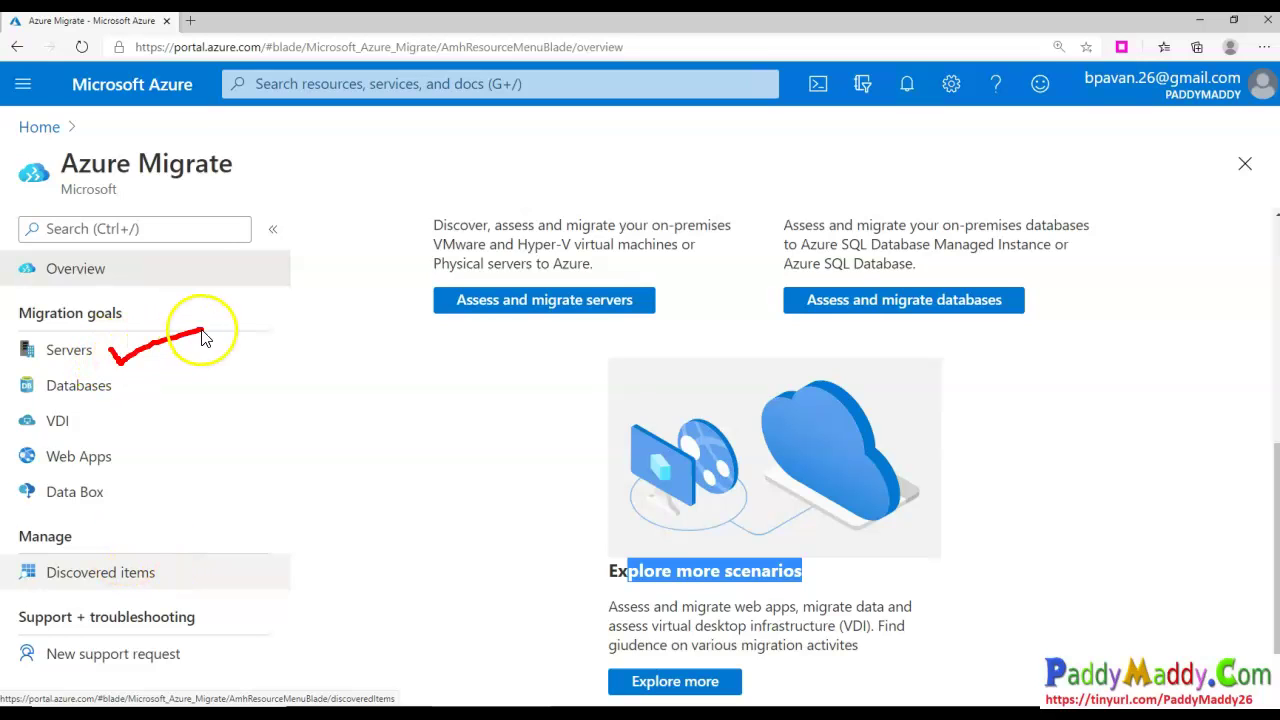
left_click_drag(120, 383, 206, 366)
mouse_move(80, 418)
left_mouse_down()
mouse_move(97, 430)
mouse_move(150, 410)
left_mouse_up()
left_click_drag(131, 460, 246, 434)
left_click_drag(112, 493, 236, 477)
key("Escape")
- Browse the Servers, Databases, VDI, Web Apps and Data Box migration goal pages
left_click(80, 348)
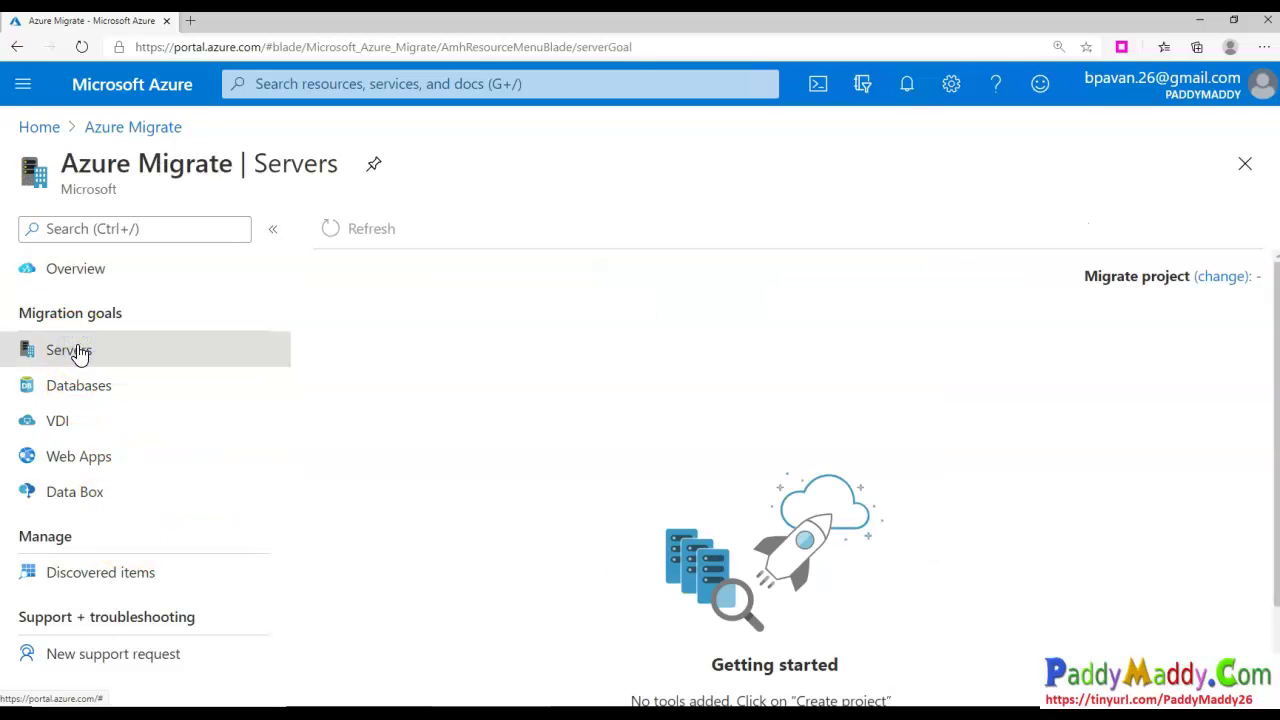
scroll(850, 425, "down", 1)
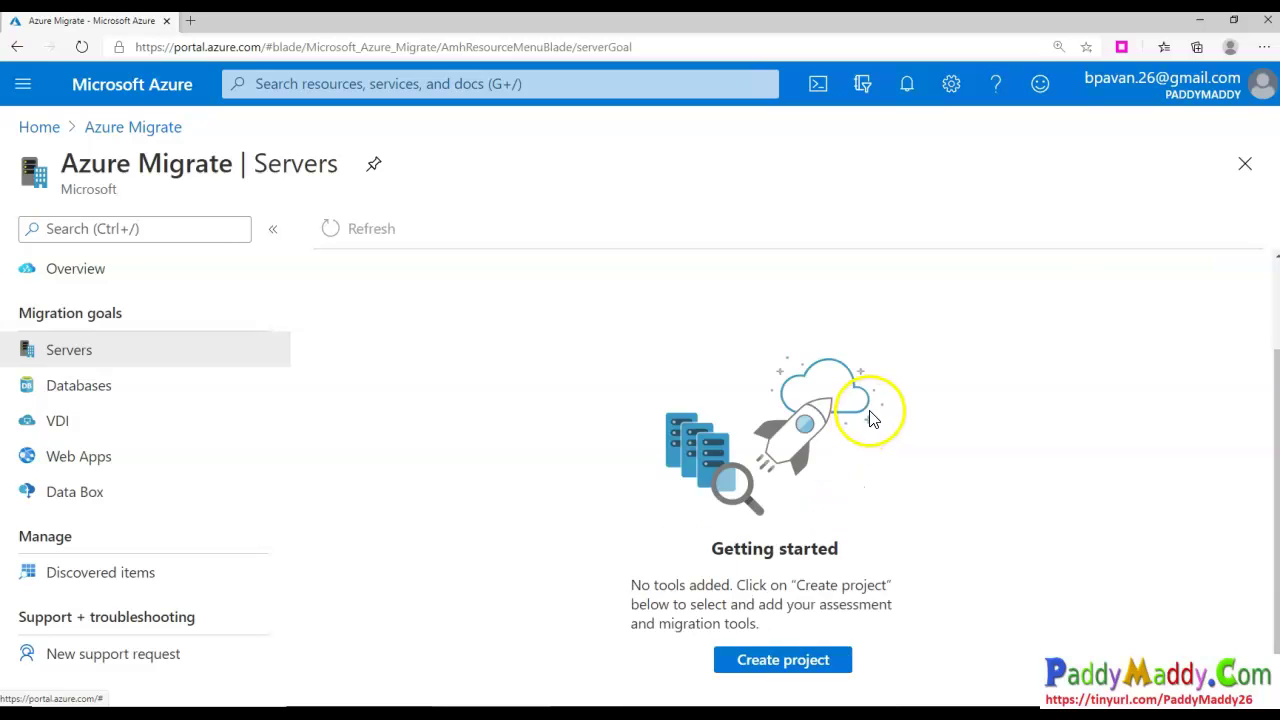
scroll(877, 414, "up", 1)
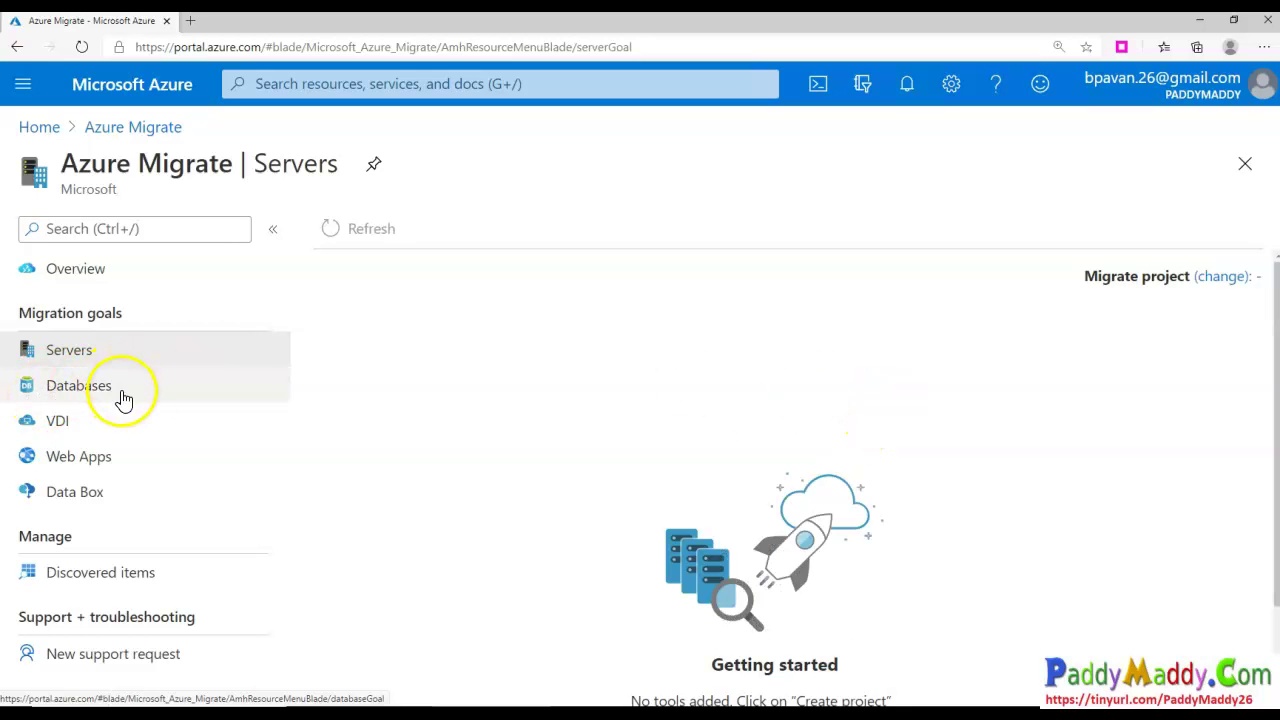
scroll(840, 445, "down", 1)
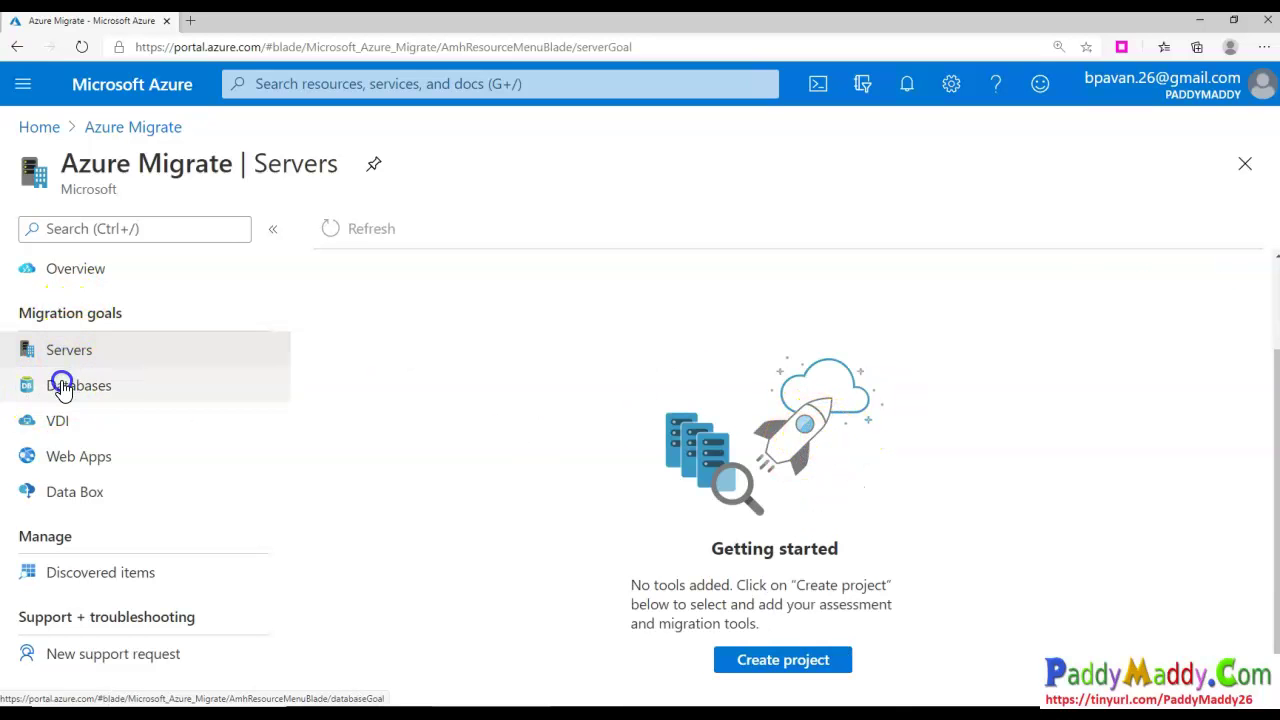
left_click(64, 387)
left_click(74, 420)
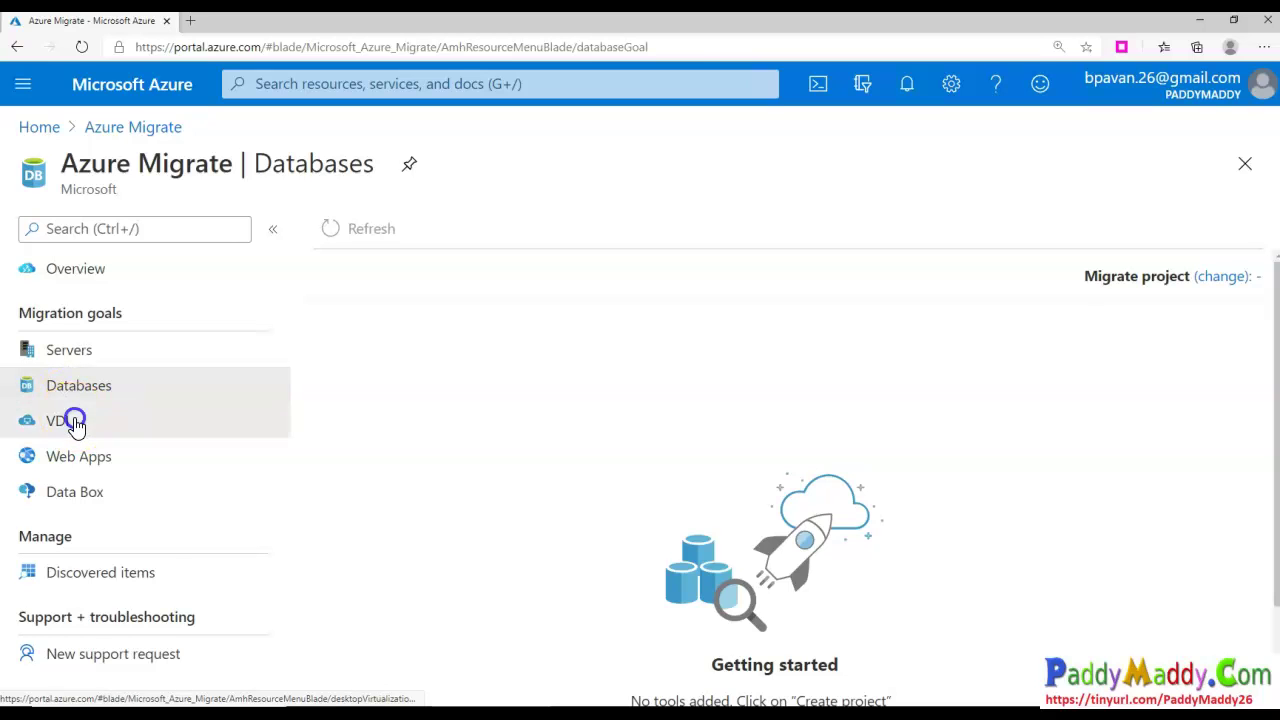
left_click(84, 458)
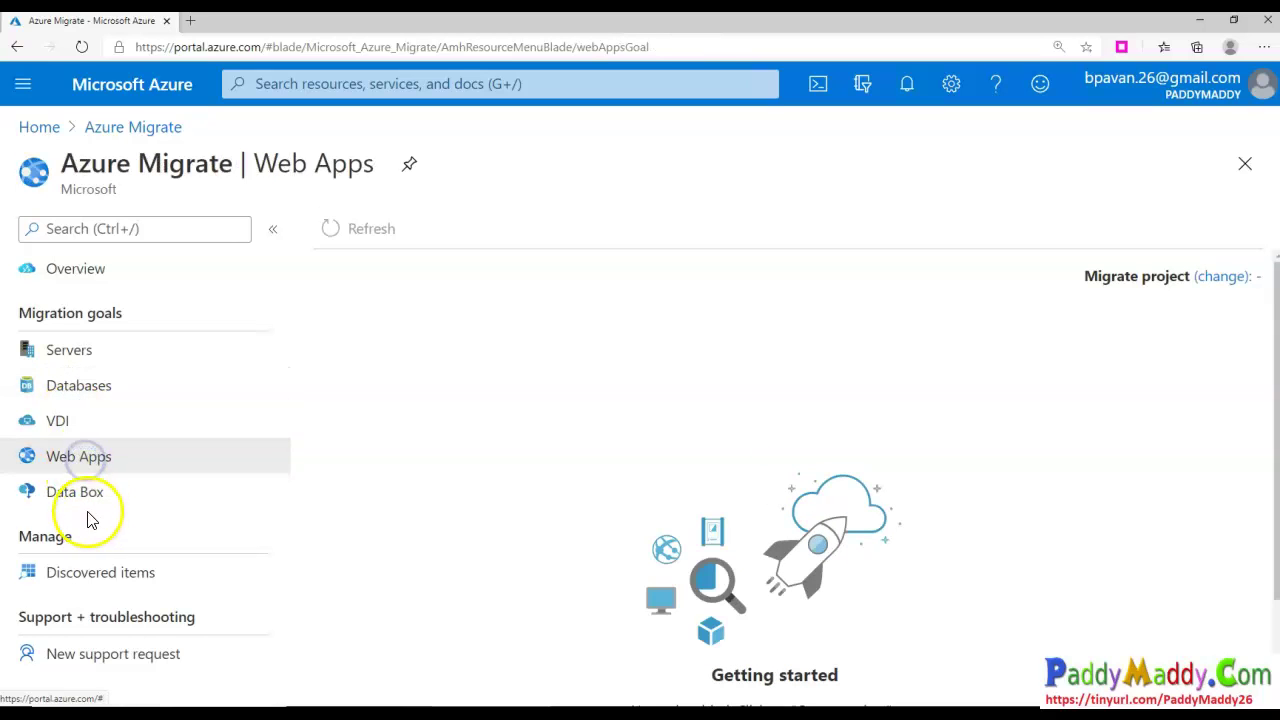
left_click(88, 494)
left_click(671, 682)
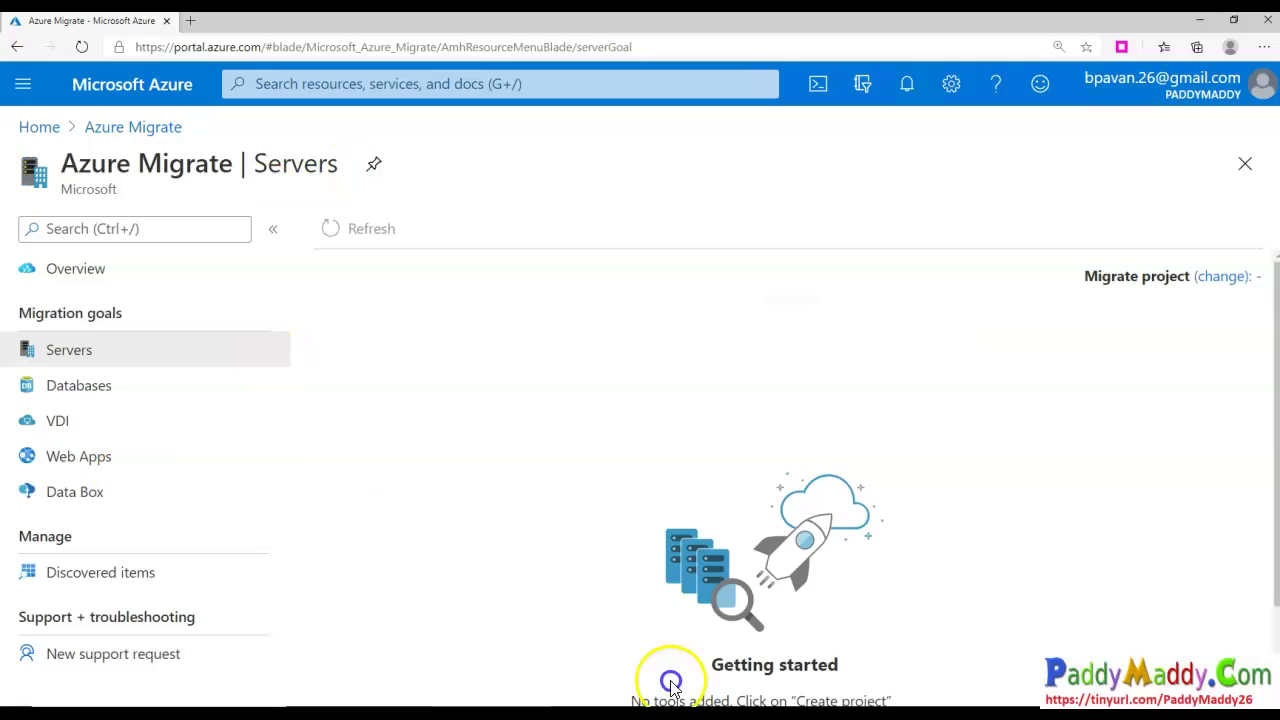
left_click(931, 618)
scroll(528, 468, "down", 1)
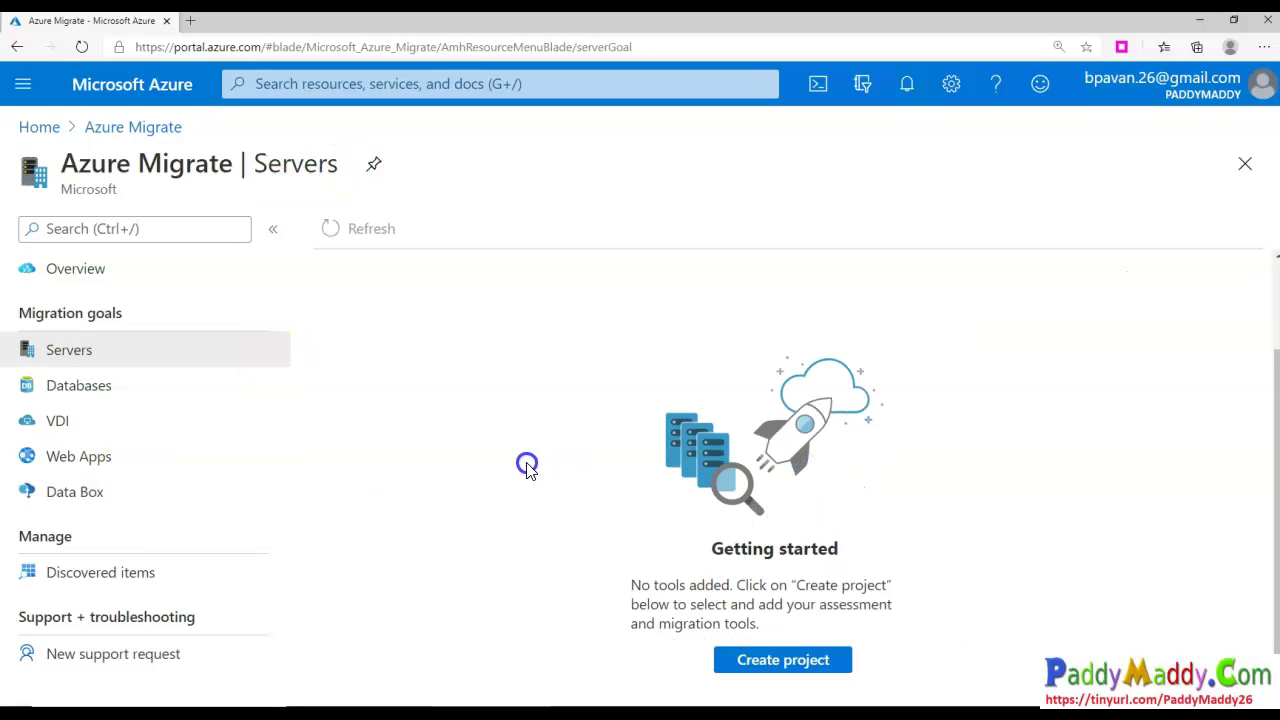
- Return to the Azure Migrate overview, reopen Servers, and start creating a new migrate project
left_click(62, 268)
scroll(899, 527, "down", 5)
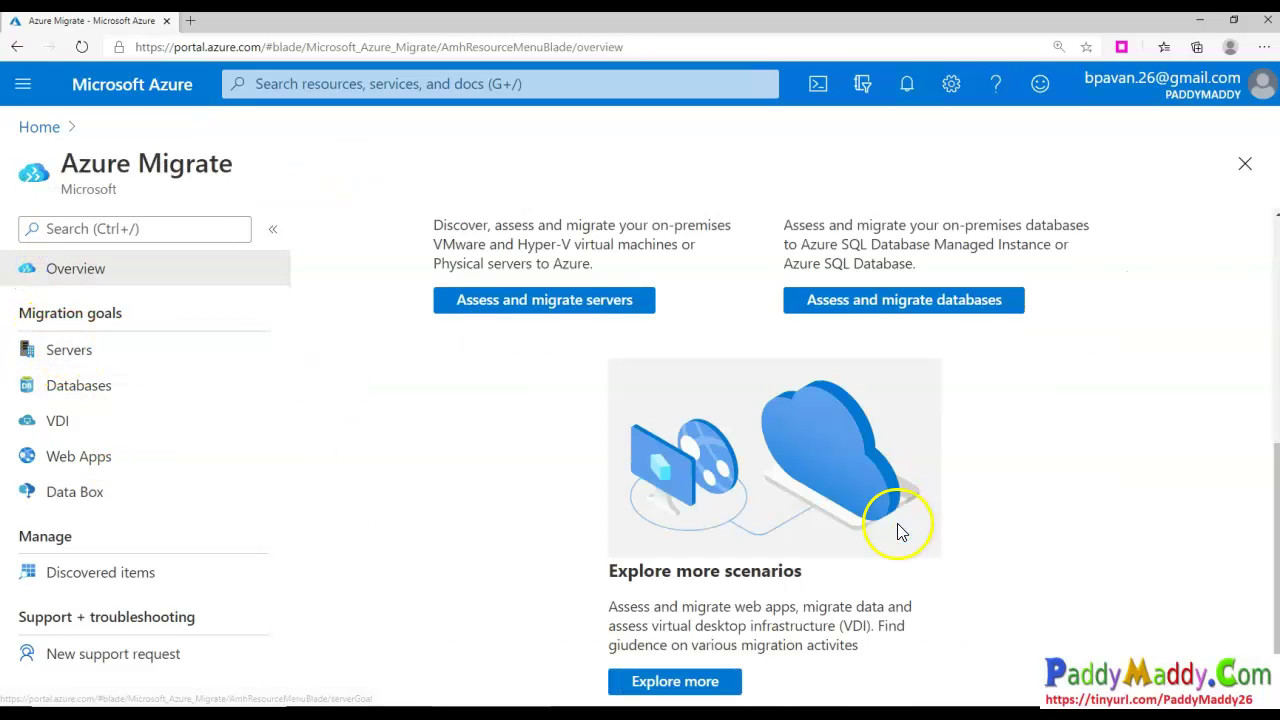
left_click(70, 352)
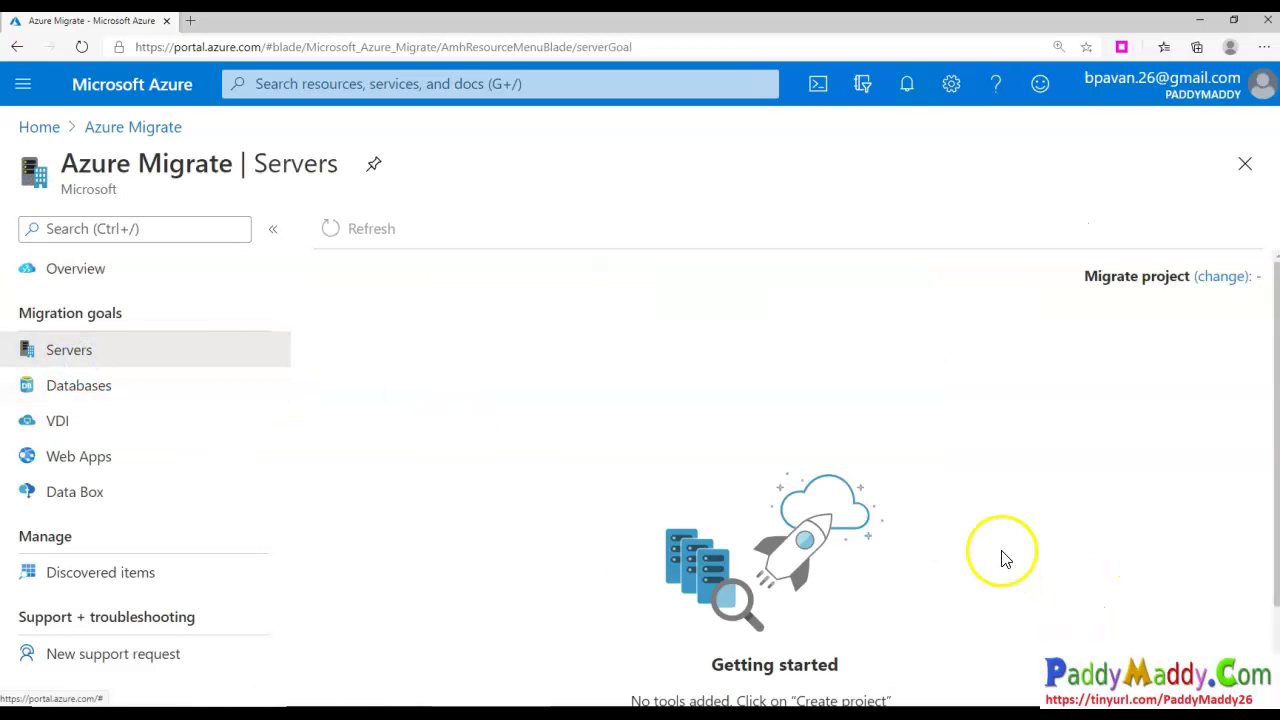
scroll(1000, 560, "down", 1)
left_click(765, 659)
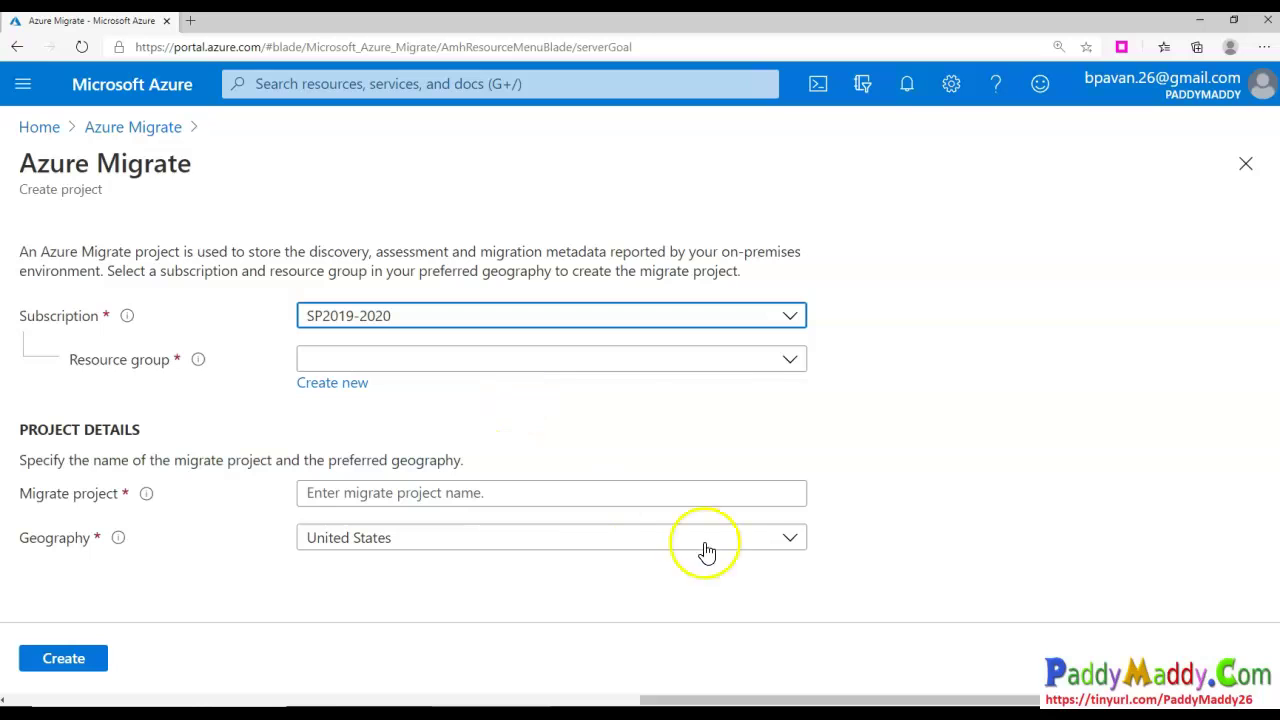
- Choose resource group AZ-MIG-Demo for the new migrate project
left_click_drag(22, 185, 103, 183)
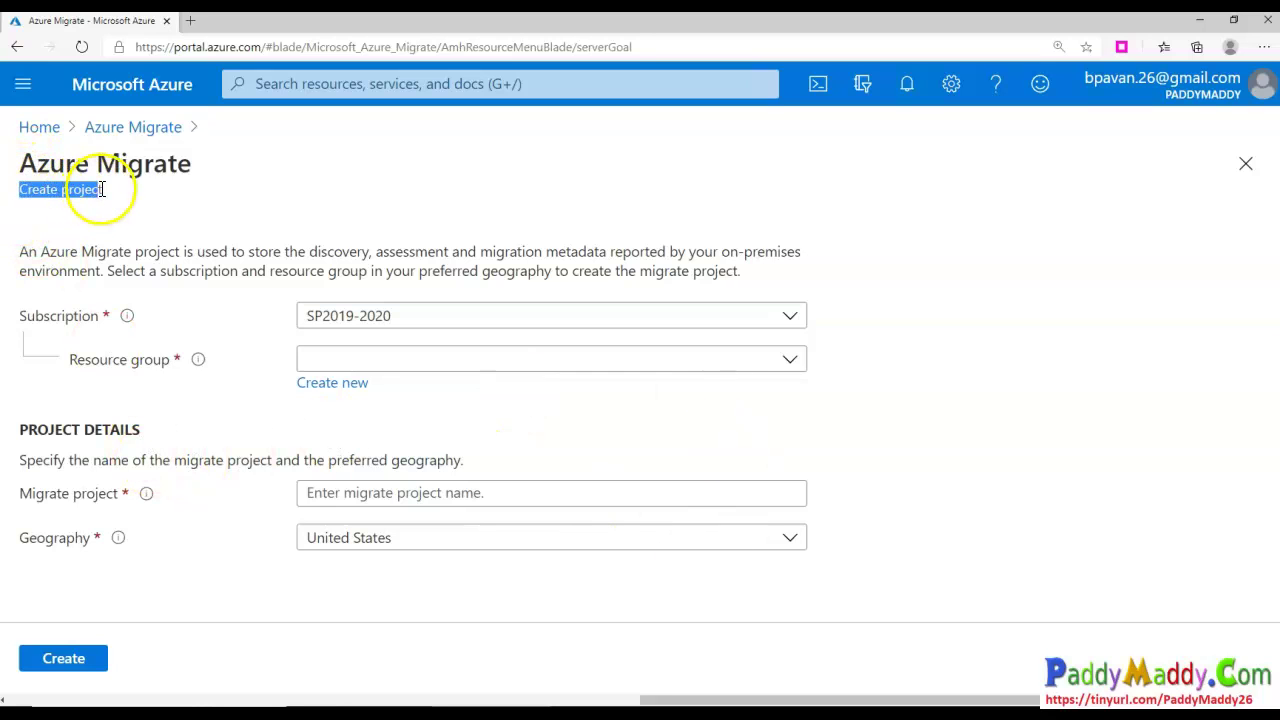
left_click(260, 375)
left_click(279, 361)
left_click(75, 459)
left_click(64, 493)
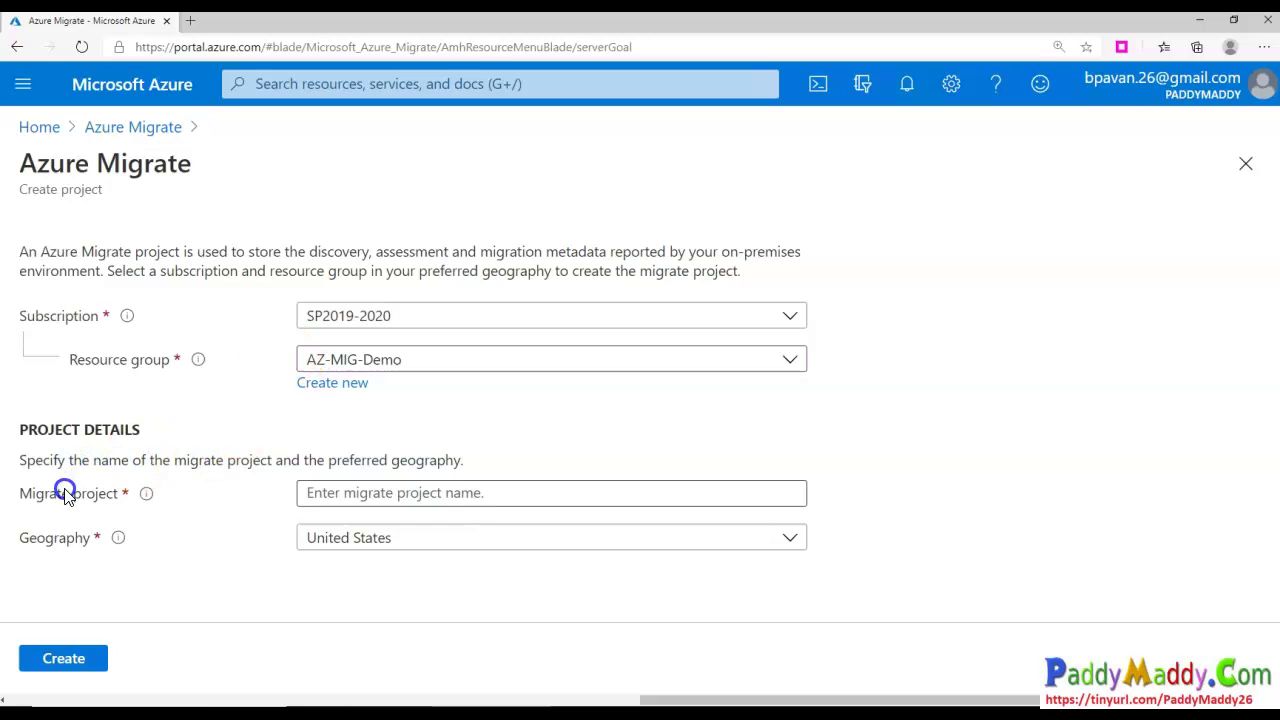
left_click_drag(32, 495, 87, 497)
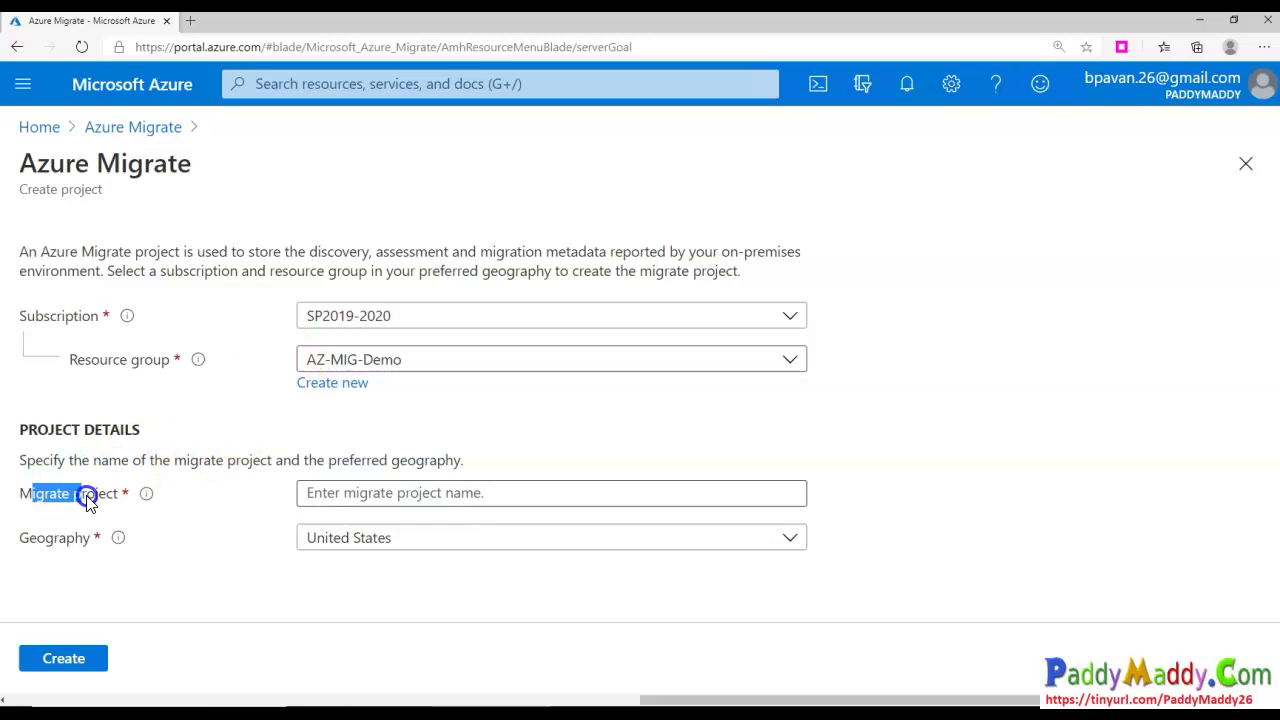
- Name the migrate project WebServersMigrationProject01
left_click(390, 494)
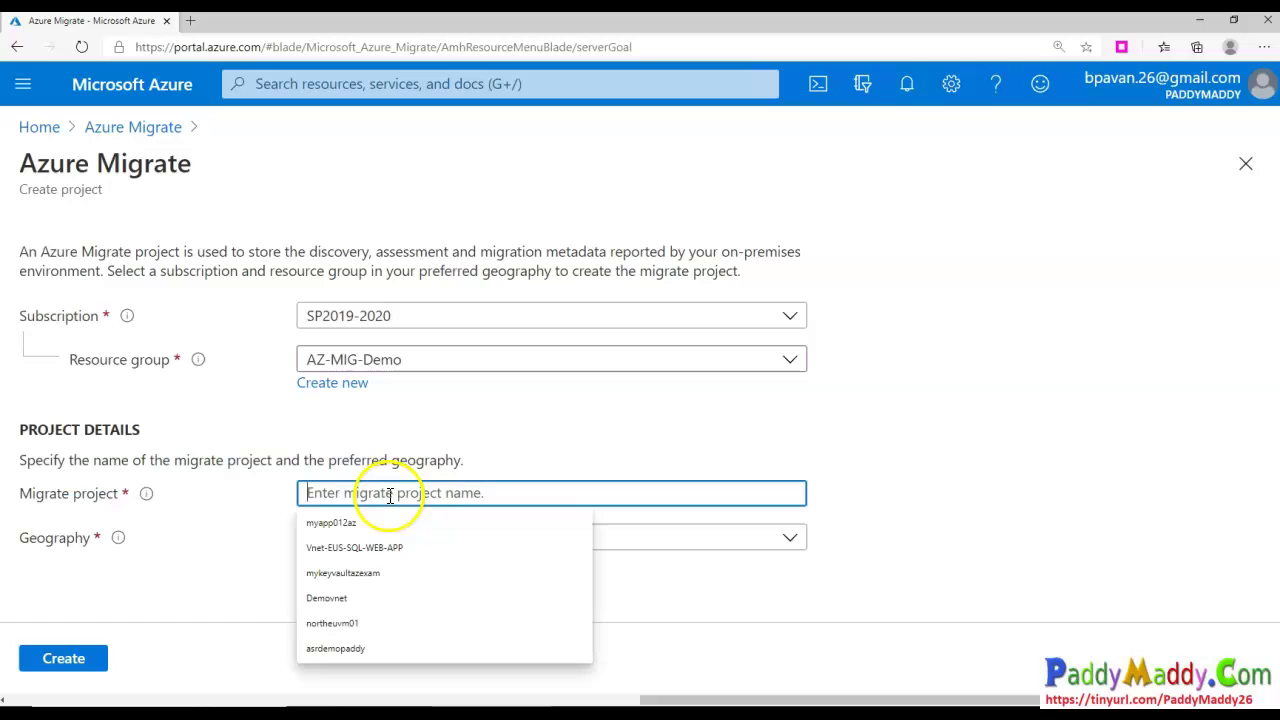
key("ctrl+v")
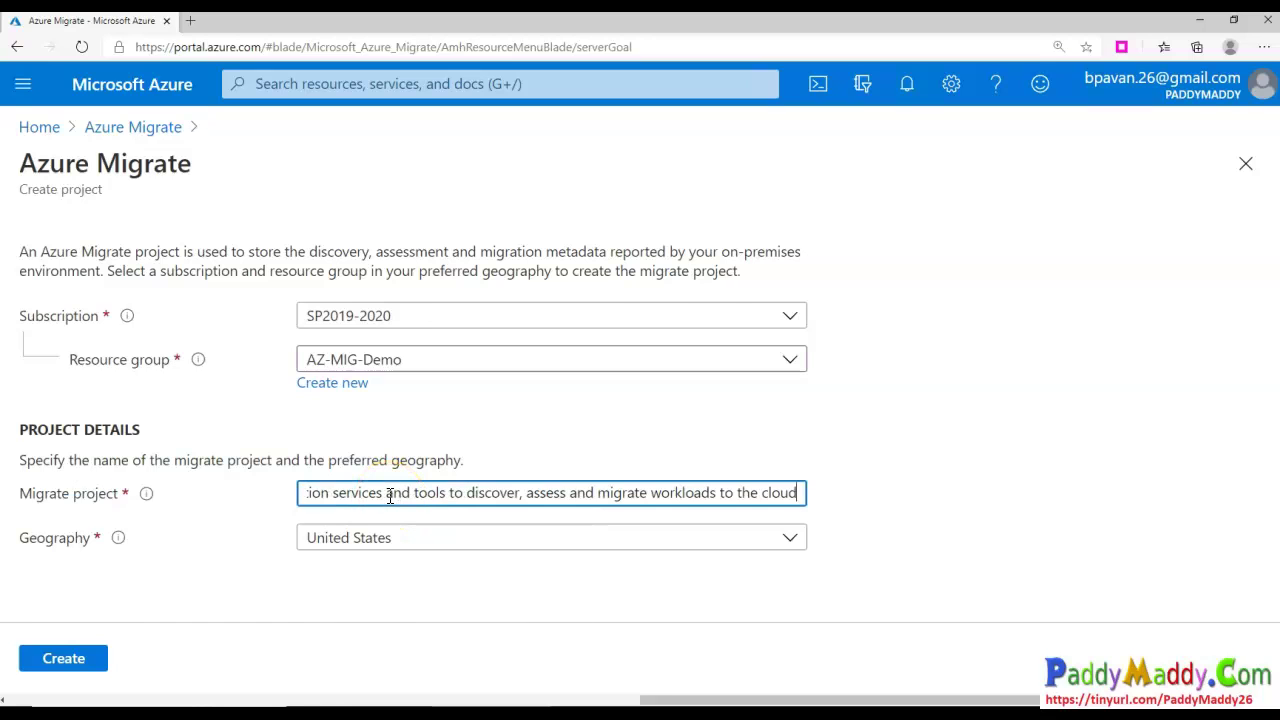
key("ctrl+a")
key("BackSpace")
type("Mi")
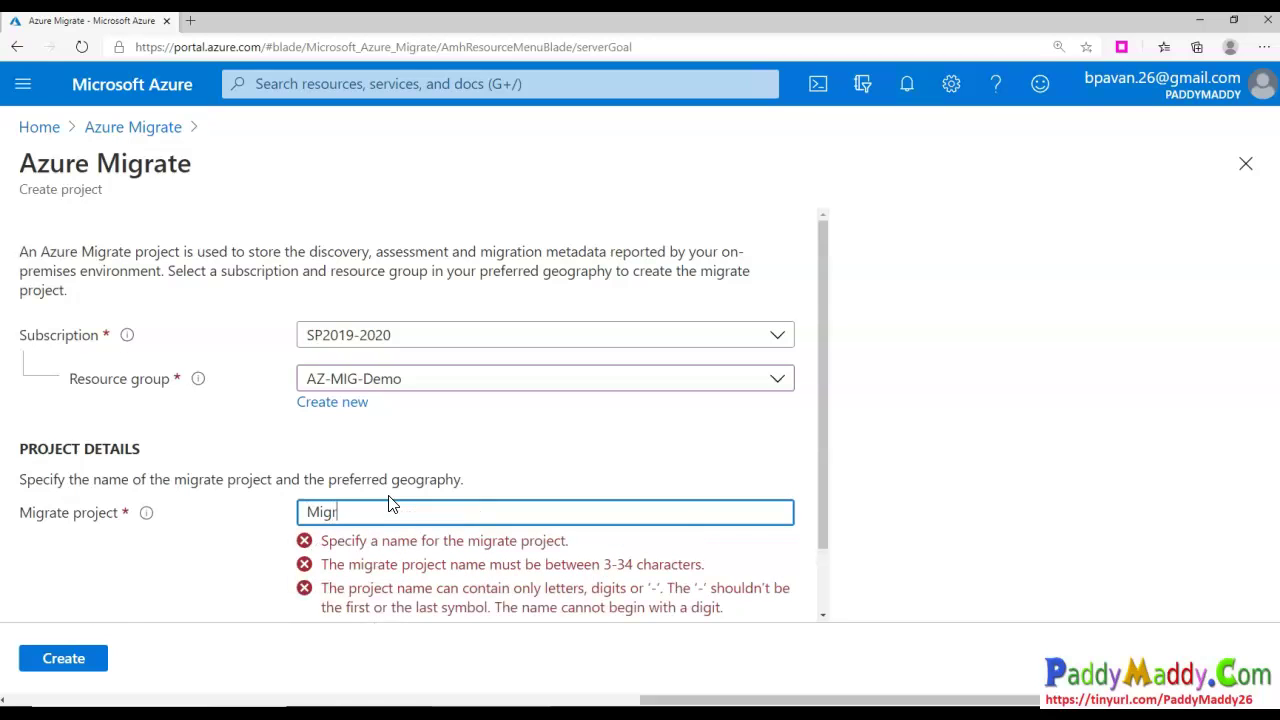
type("gration Project")
key("Home")
type("WebSe")
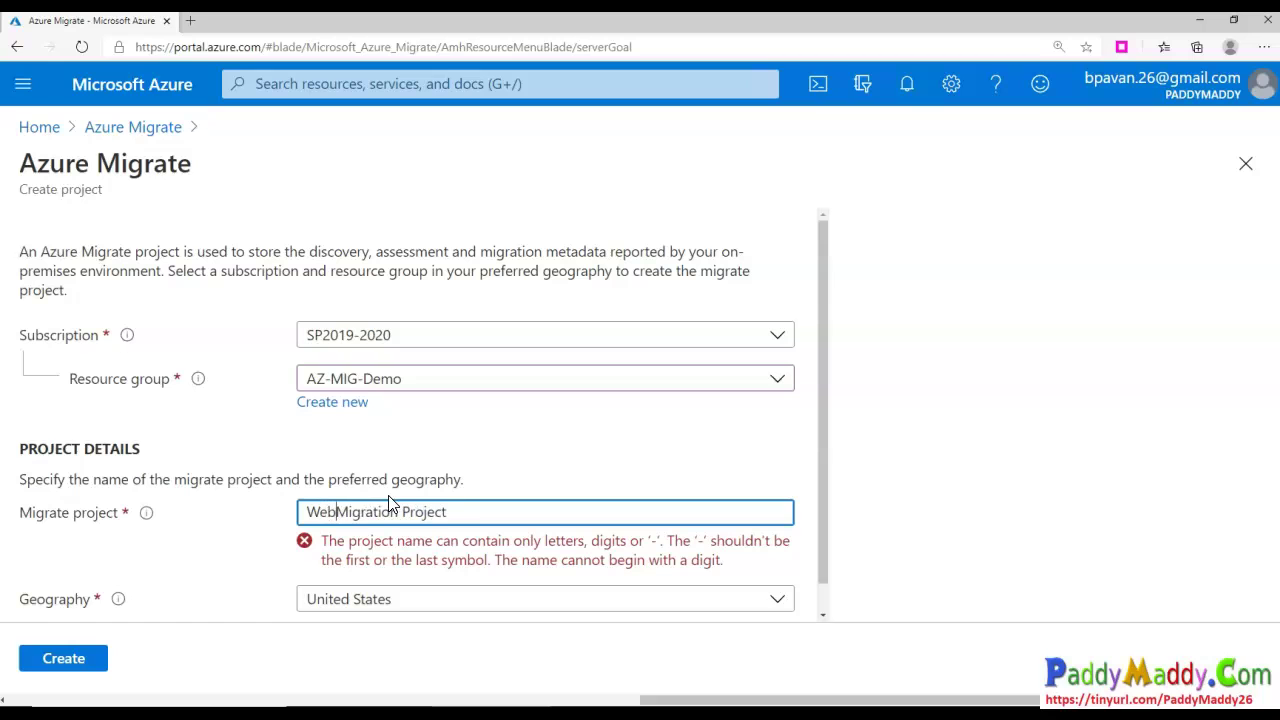
type("rvers")
left_click(409, 511)
scroll(409, 513, "down", 1)
key("BackSpace")
left_click(400, 491)
left_click(506, 492)
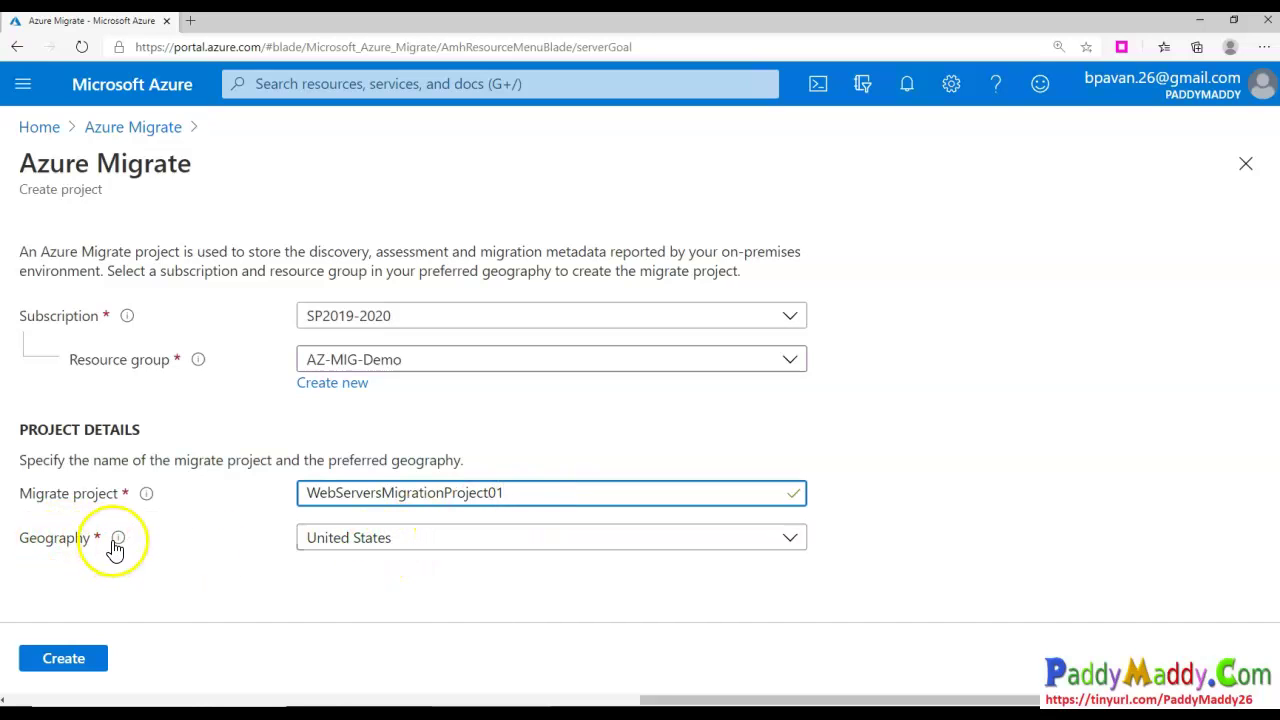
- Keep United States as the geography and create the project
mouse_move(115, 548)
left_click_drag(463, 492, 1212, 492)
left_click(977, 625)
left_click(571, 536)
left_click(284, 619)
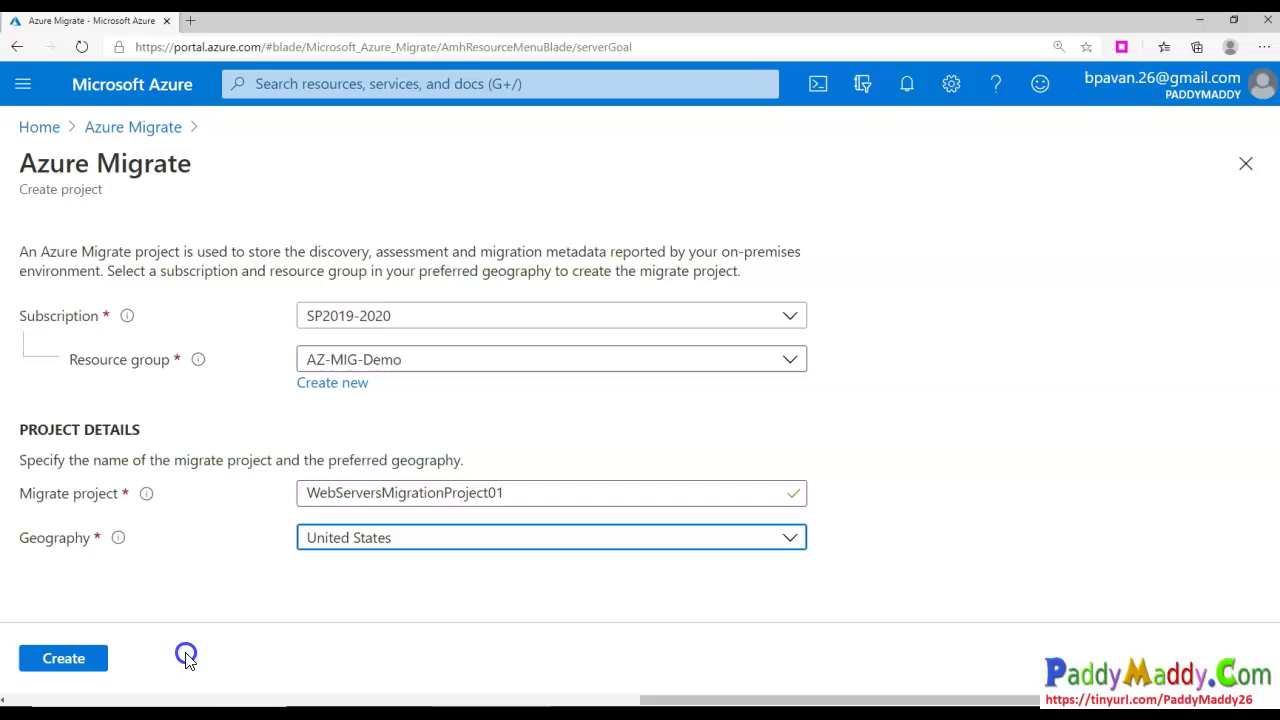
left_click(86, 659)
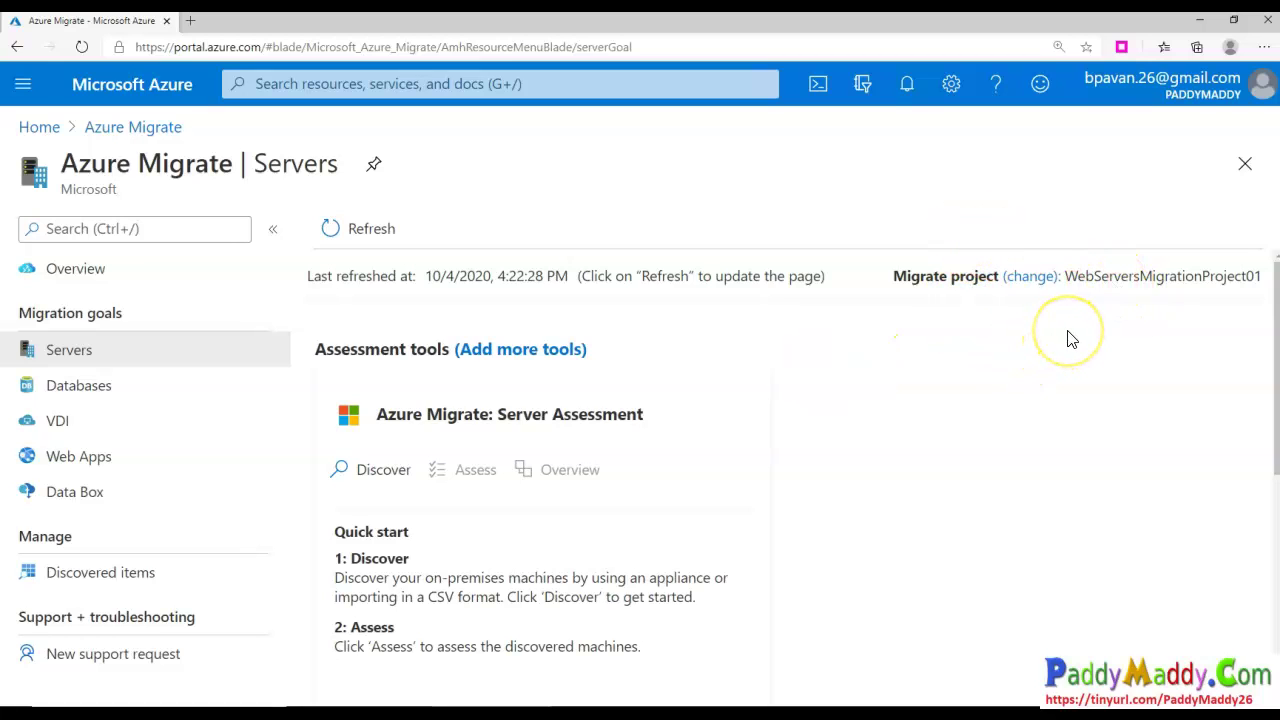
- Annotate the WebServersMigrationProject01 name and the Discover step on the Servers page
mouse_move(1018, 200)
left_mouse_down()
mouse_move(1042, 247)
mouse_move(1060, 210)
left_mouse_up()
left_click(1014, 244)
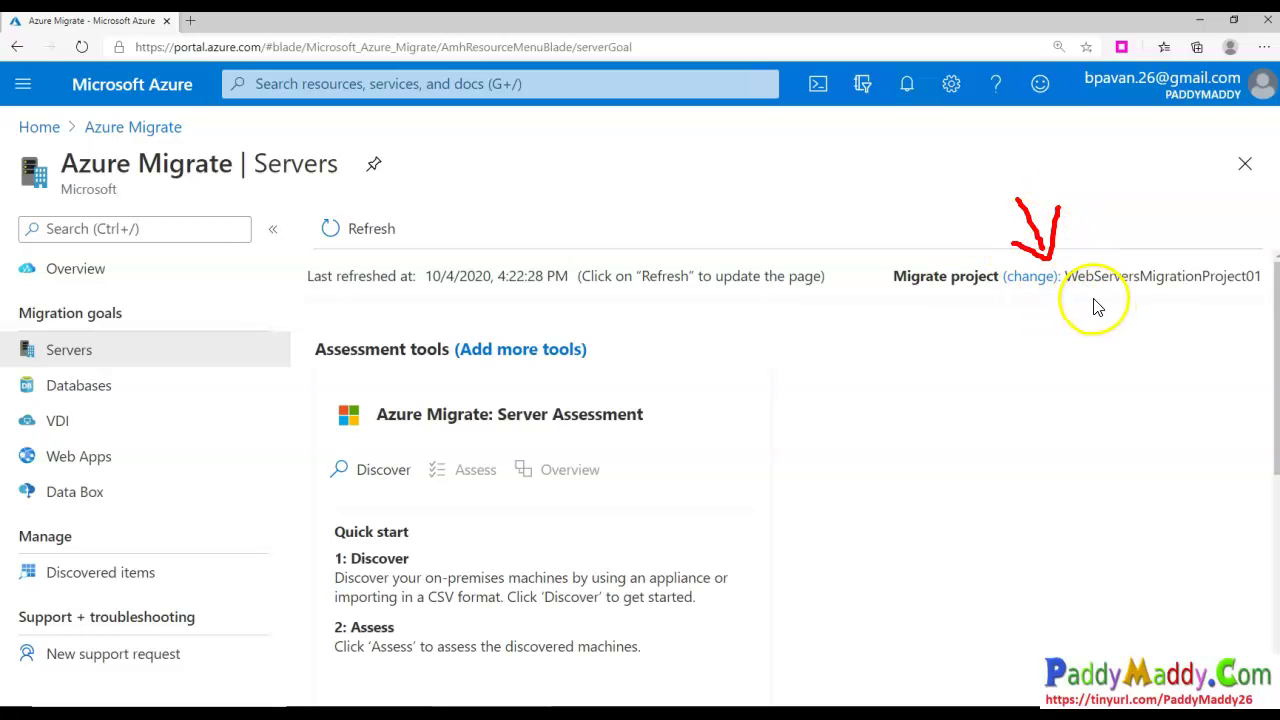
left_click_drag(1076, 296, 1251, 296)
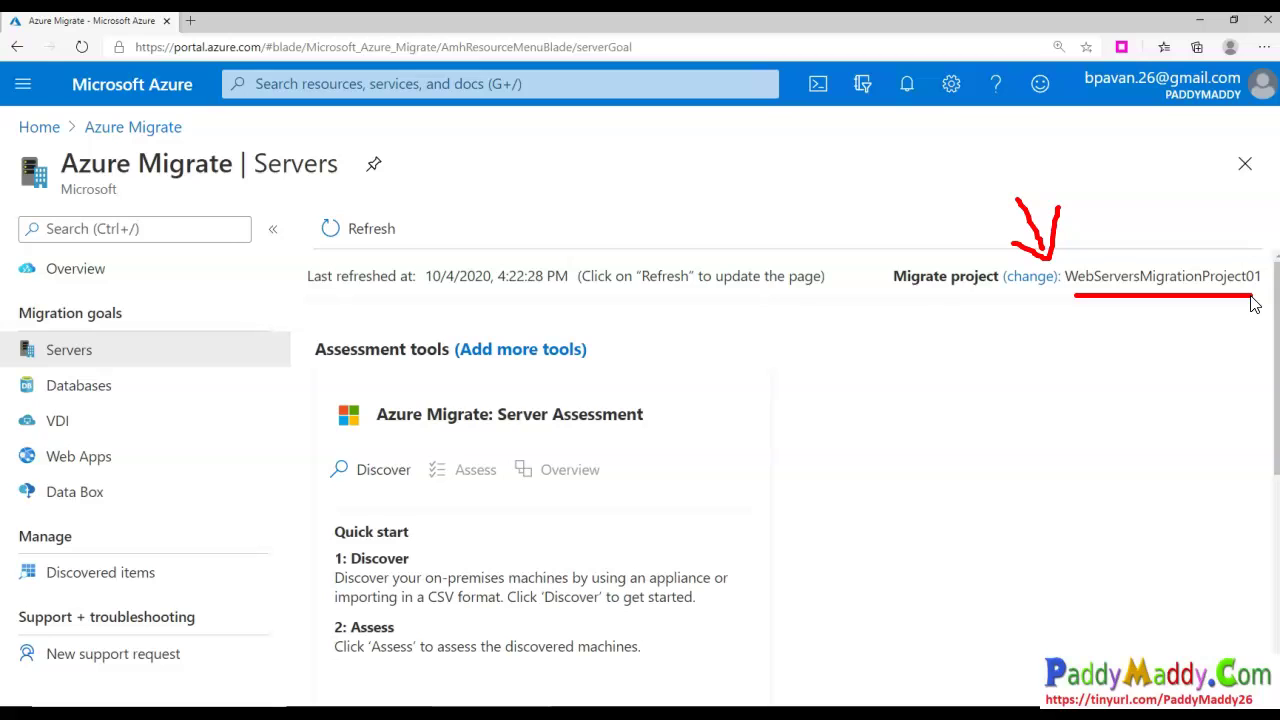
mouse_move(363, 498)
left_mouse_down()
mouse_move(402, 463)
mouse_move(523, 405)
left_mouse_up()
left_click(469, 444)
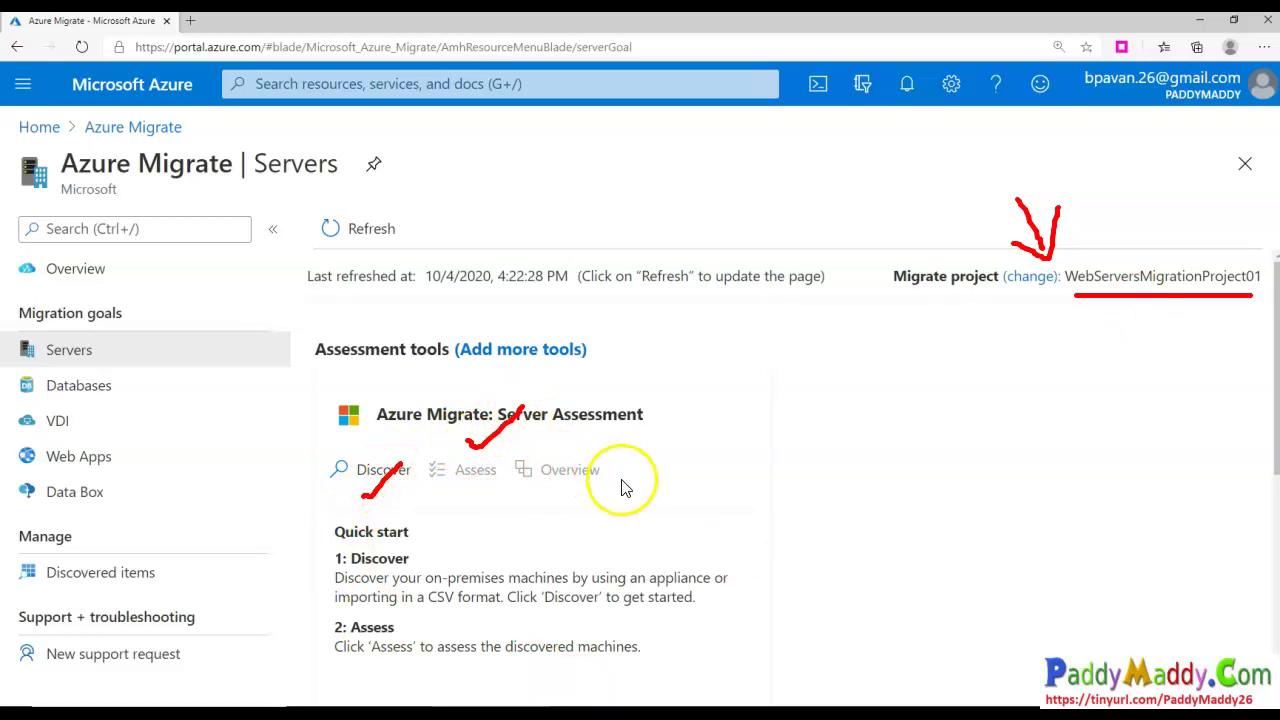
mouse_move(1127, 222)
left_mouse_down()
mouse_move(1071, 286)
mouse_move(1171, 206)
mouse_move(1137, 232)
left_mouse_up()
key("Escape")
- Highlight the Assessment tools and Migration tools sections of the Servers page
triple_click(423, 346)
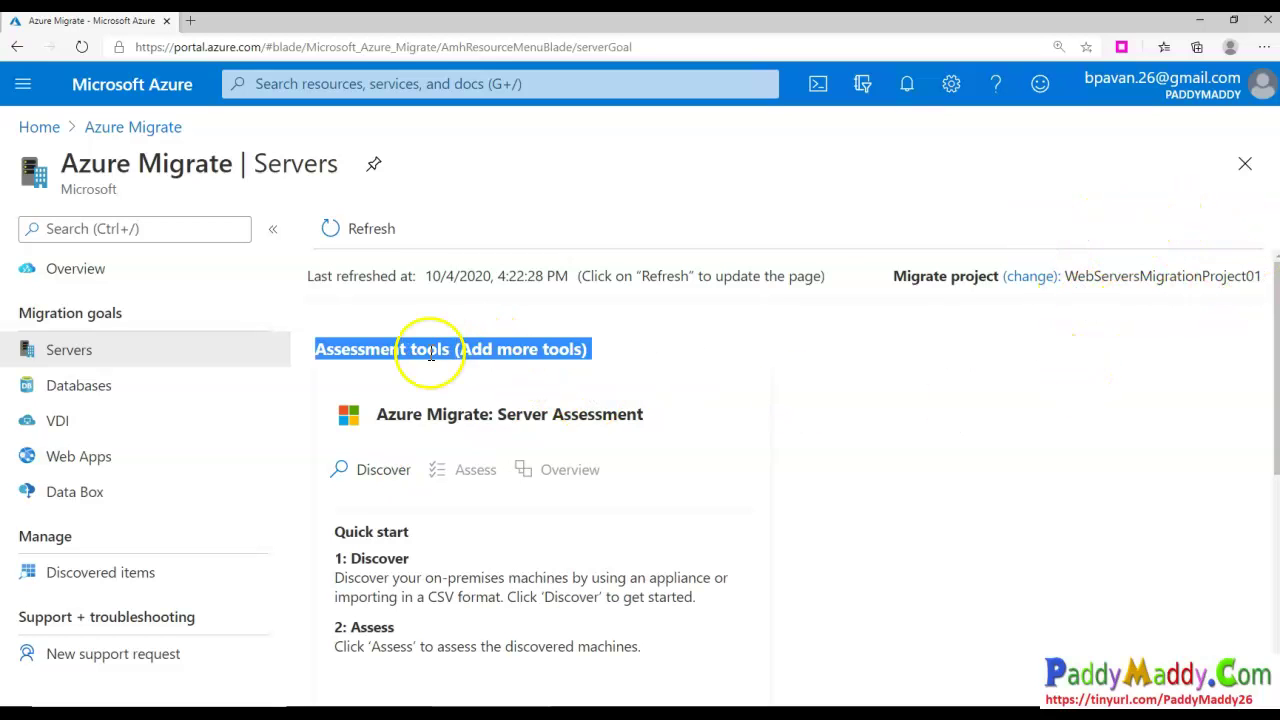
scroll(480, 557, "down", 3)
triple_click(357, 446)
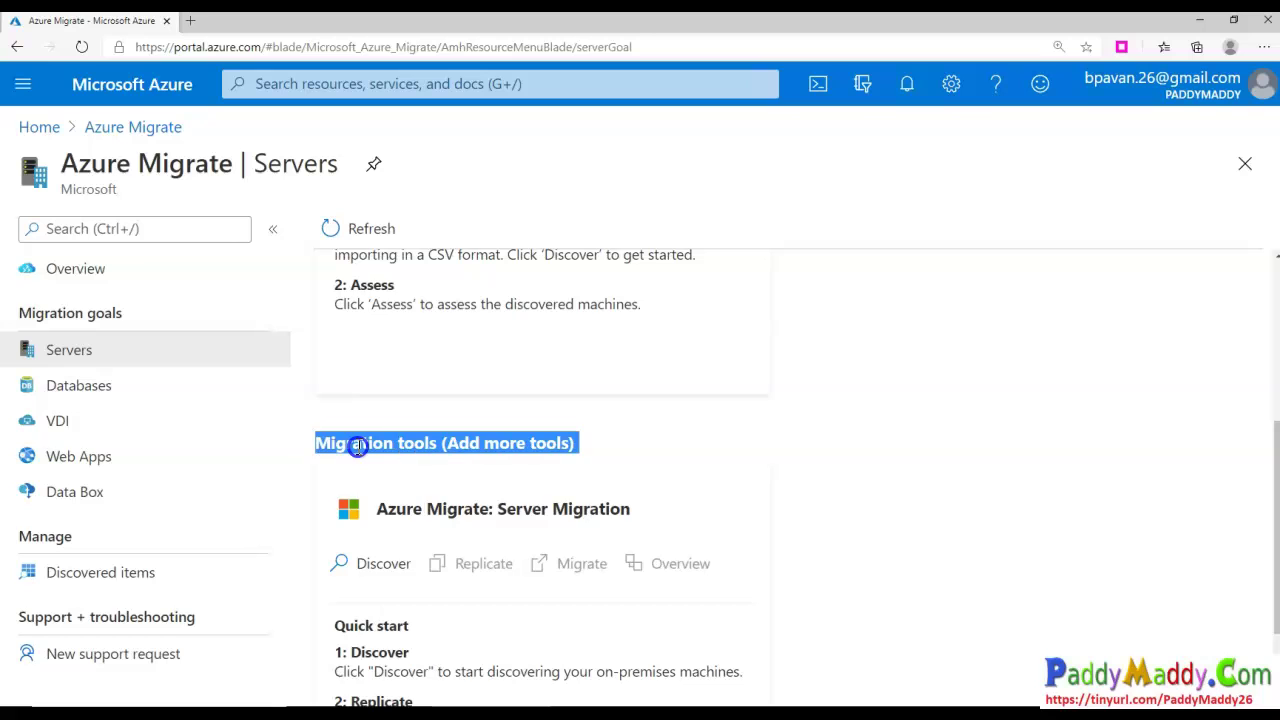
scroll(443, 543, "up", 3)
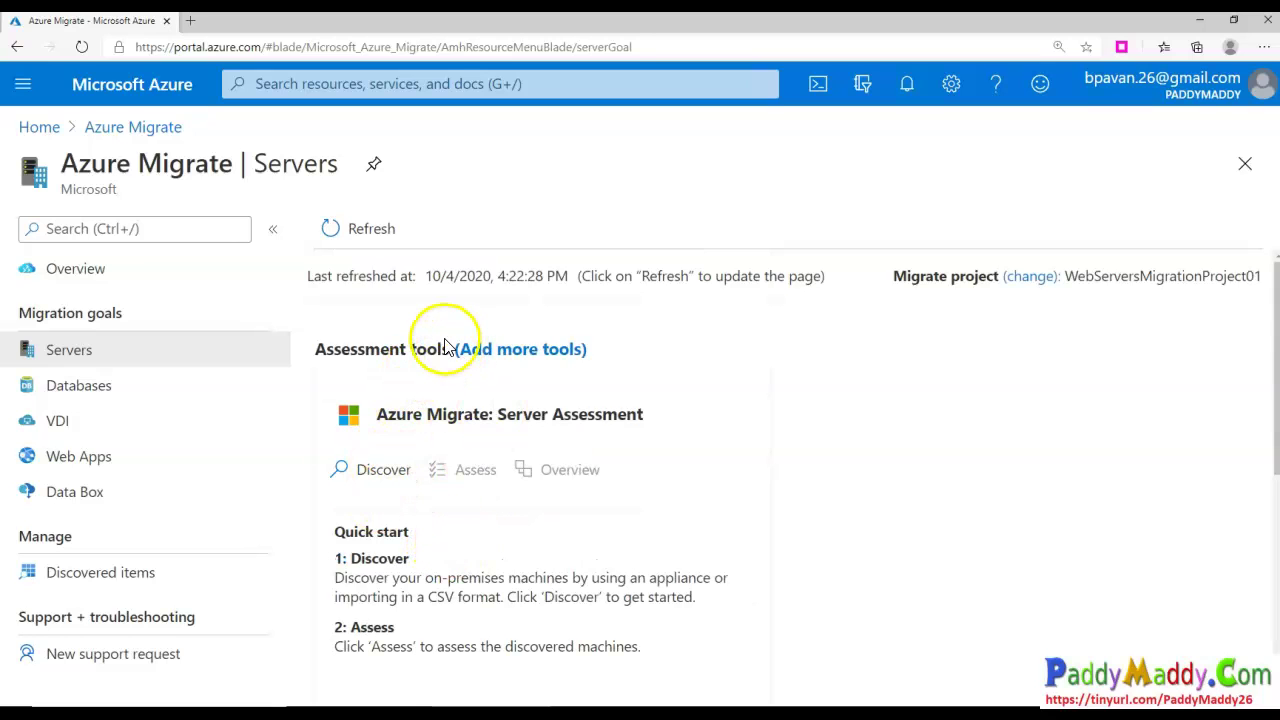
mouse_move(343, 323)
left_mouse_down()
mouse_move(382, 322)
mouse_move(440, 292)
left_mouse_up()
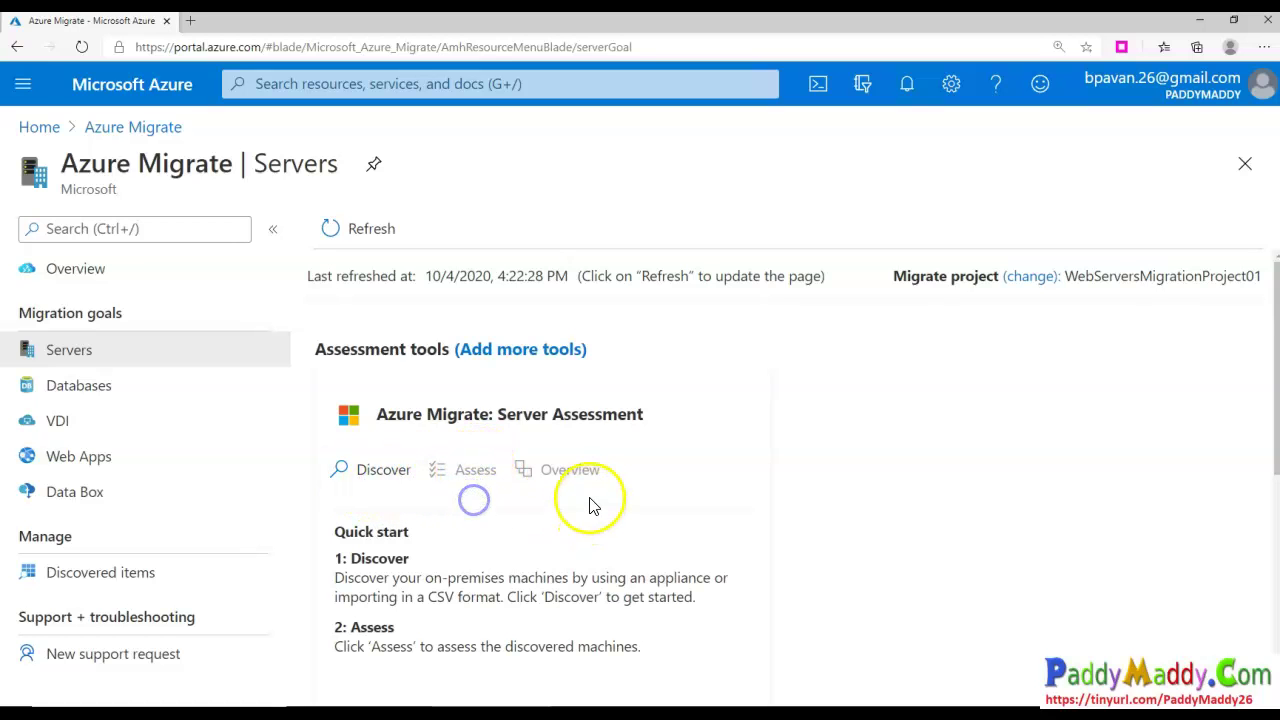
scroll(648, 490, "down", 3)
scroll(648, 490, "down", 1)
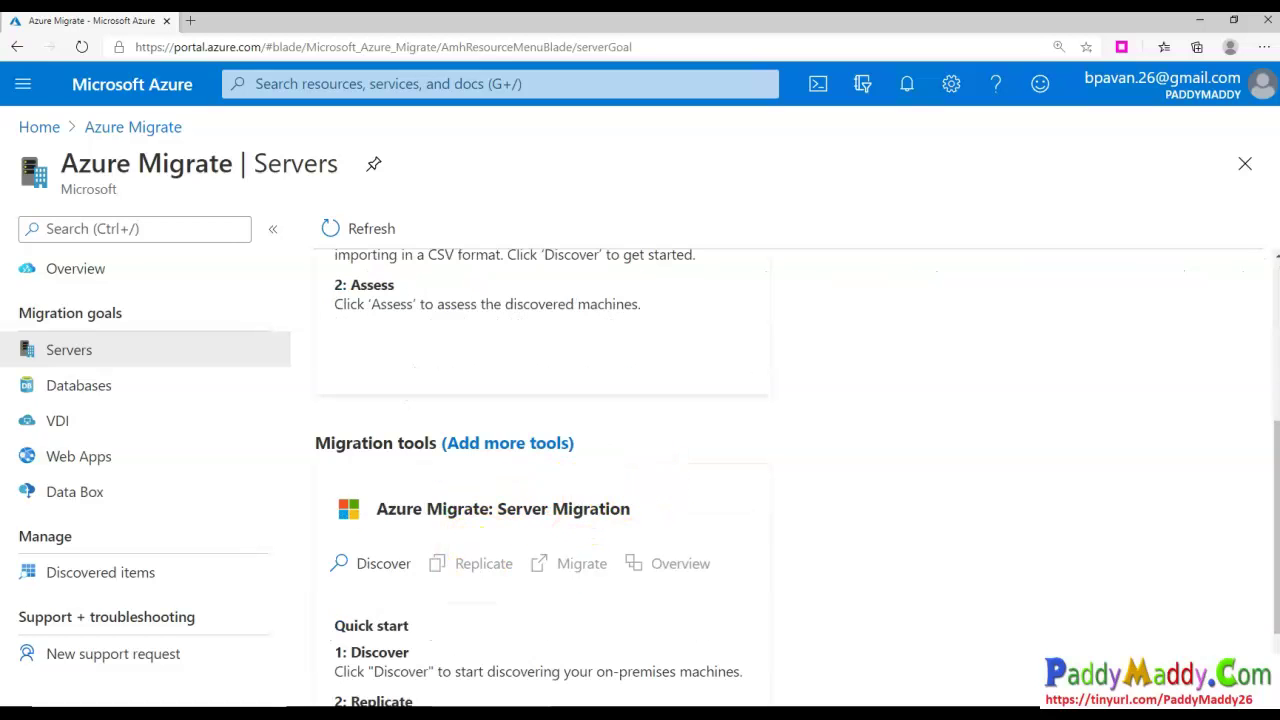
left_click_drag(657, 509, 714, 477)
left_click_drag(648, 501, 718, 472)
mouse_move(385, 524)
left_mouse_down()
mouse_move(370, 575)
mouse_move(402, 540)
left_mouse_up()
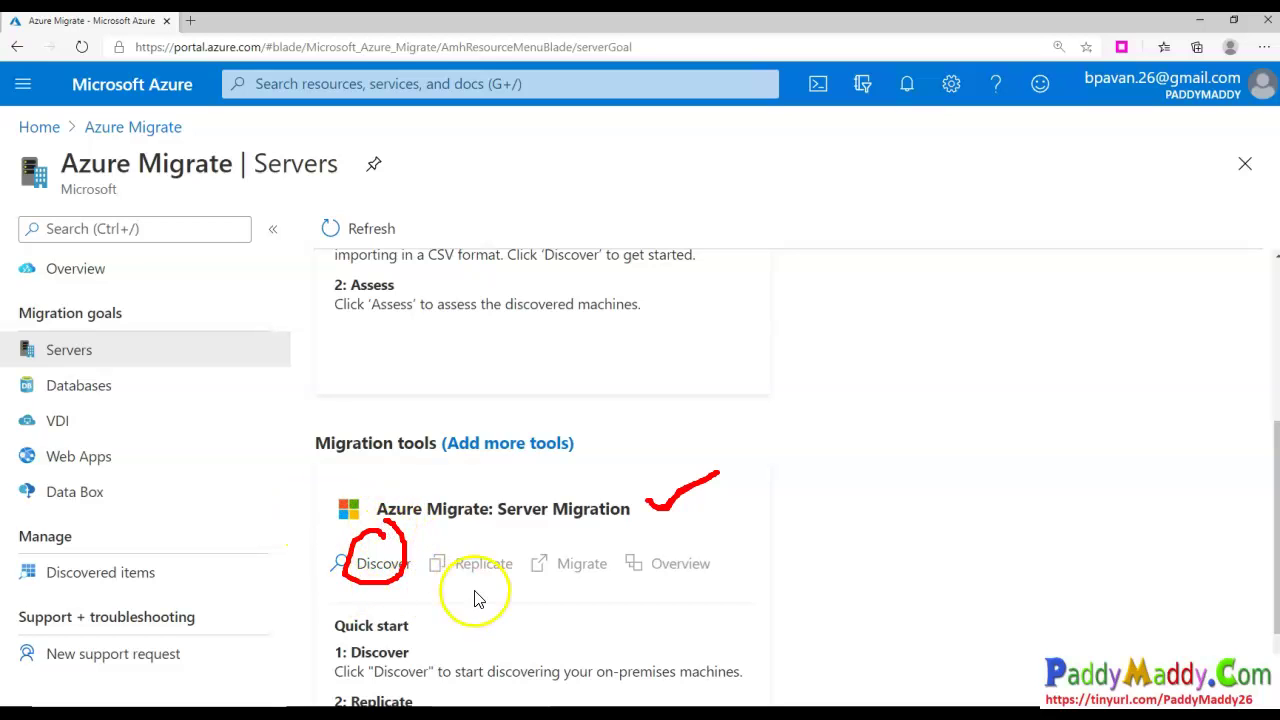
key("Escape")
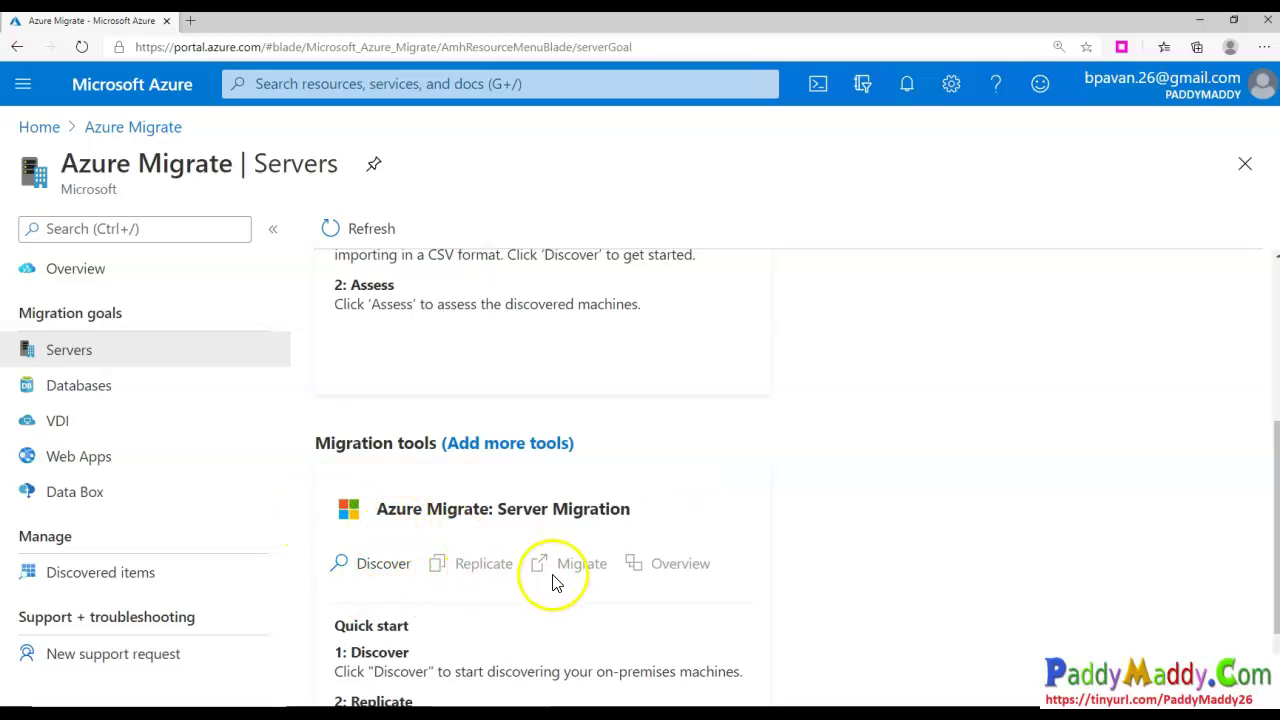
scroll(709, 571, "down", 1)
scroll(717, 540, "up", 4)
left_click_drag(343, 349, 440, 348)
left_click_drag(379, 415, 586, 414)
mouse_move(351, 488)
left_mouse_down()
mouse_move(357, 445)
mouse_move(410, 455)
left_mouse_up()
mouse_move(486, 470)
left_mouse_down()
mouse_move(449, 488)
mouse_move(512, 478)
mouse_move(446, 440)
left_mouse_up()
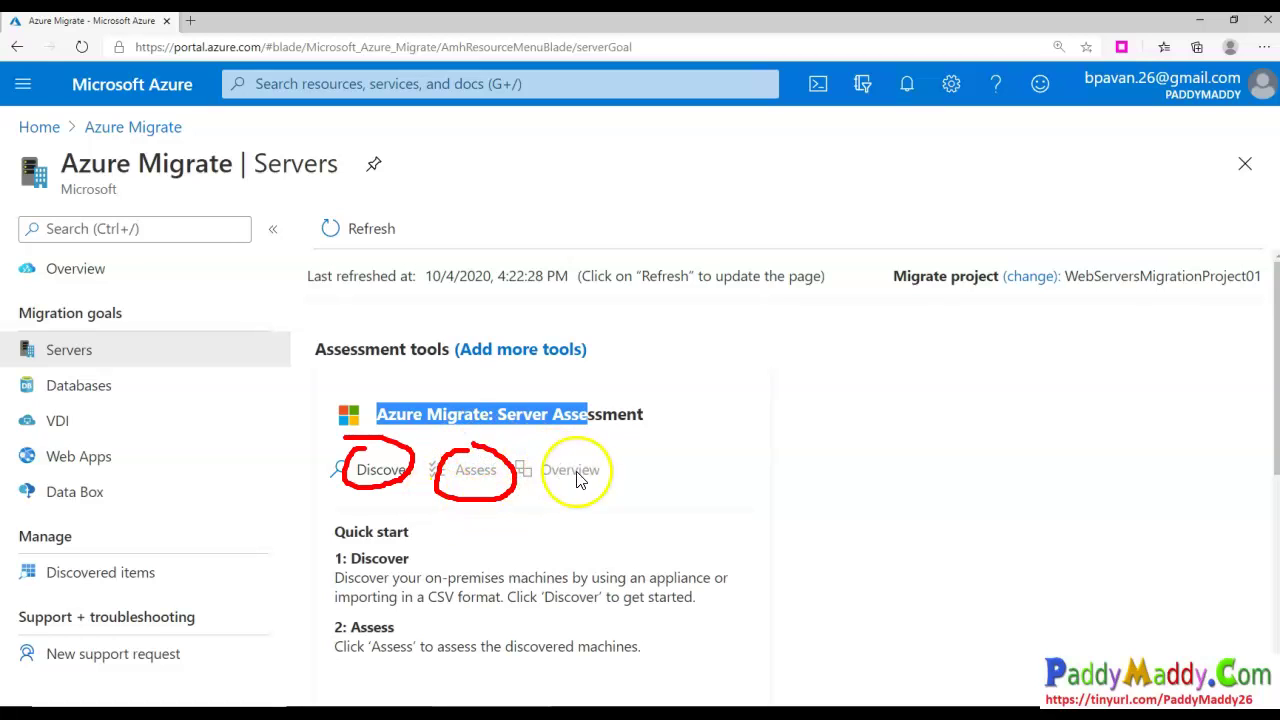
- Bring up the Add tool(s) list of additional assessment tools and scroll through it
key("Escape")
left_click(674, 418)
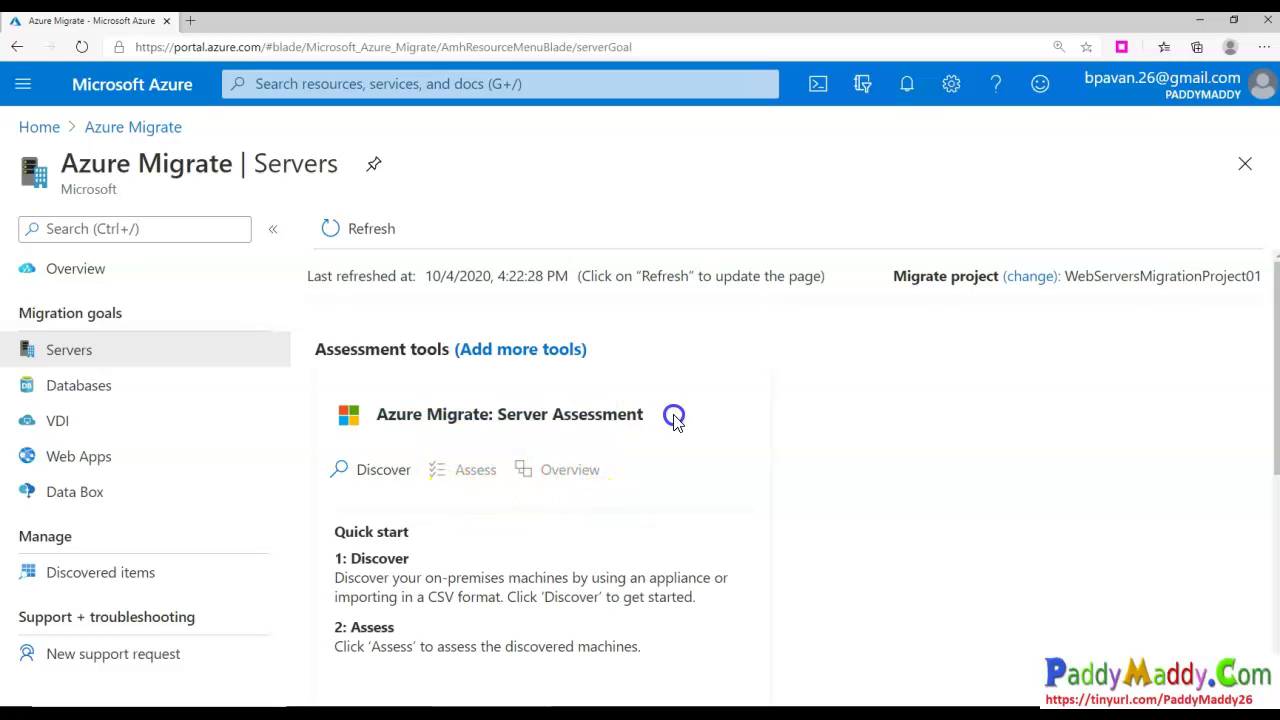
double_click(577, 418)
left_click(546, 349)
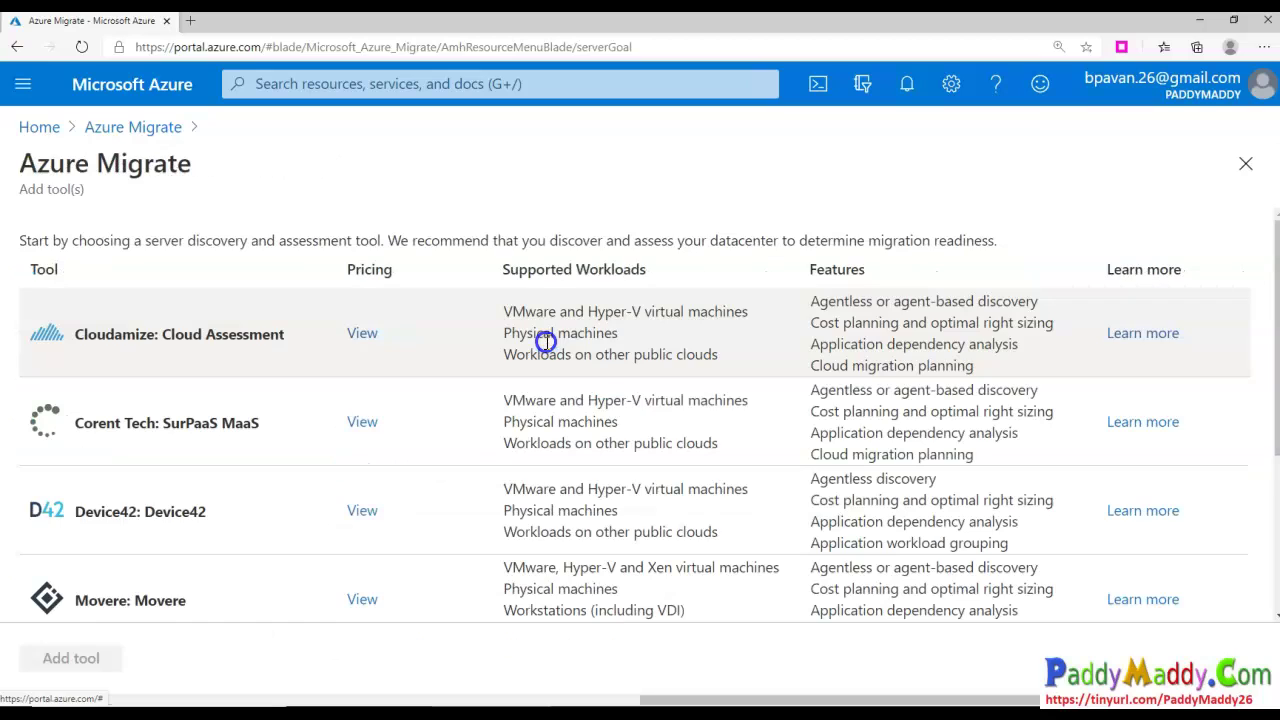
scroll(500, 368, "down", 1)
scroll(507, 370, "down", 1)
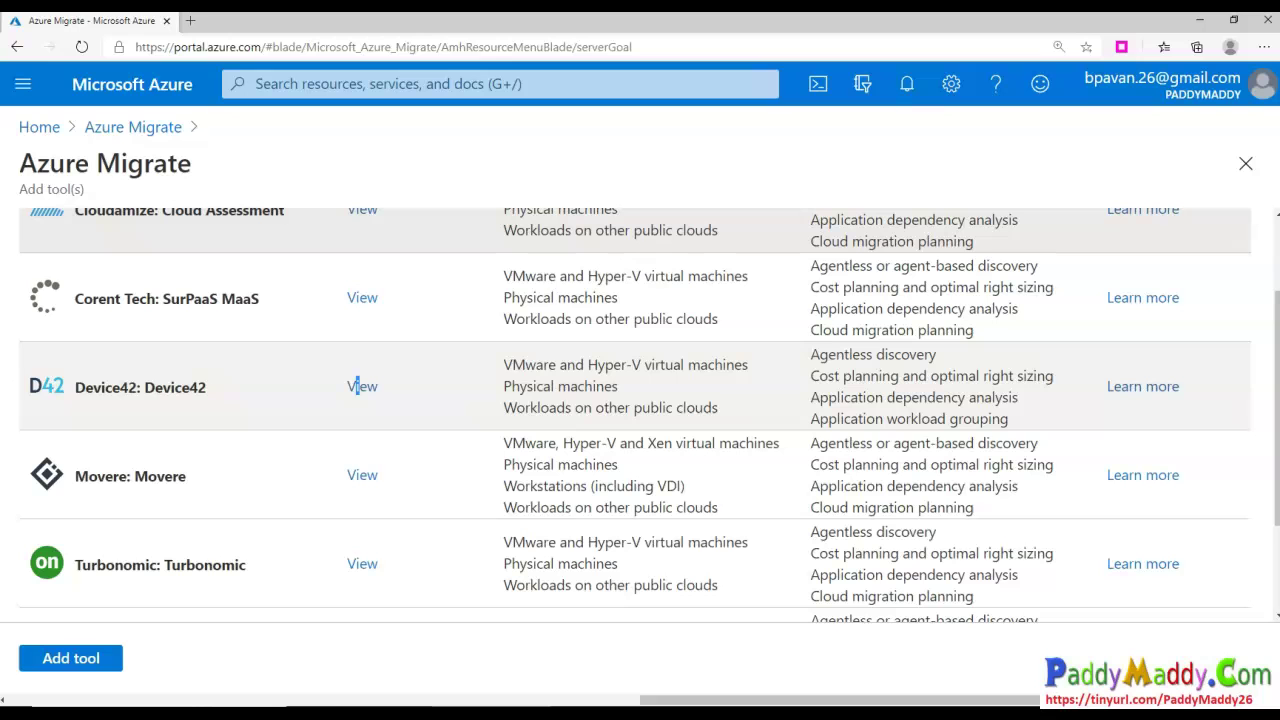
- Point out Corent Tech SurPaaS MaaS, then open the UnifyCloud CloudRecon product page
left_click(86, 306)
left_click_drag(165, 301, 266, 300)
scroll(560, 348, "down", 2)
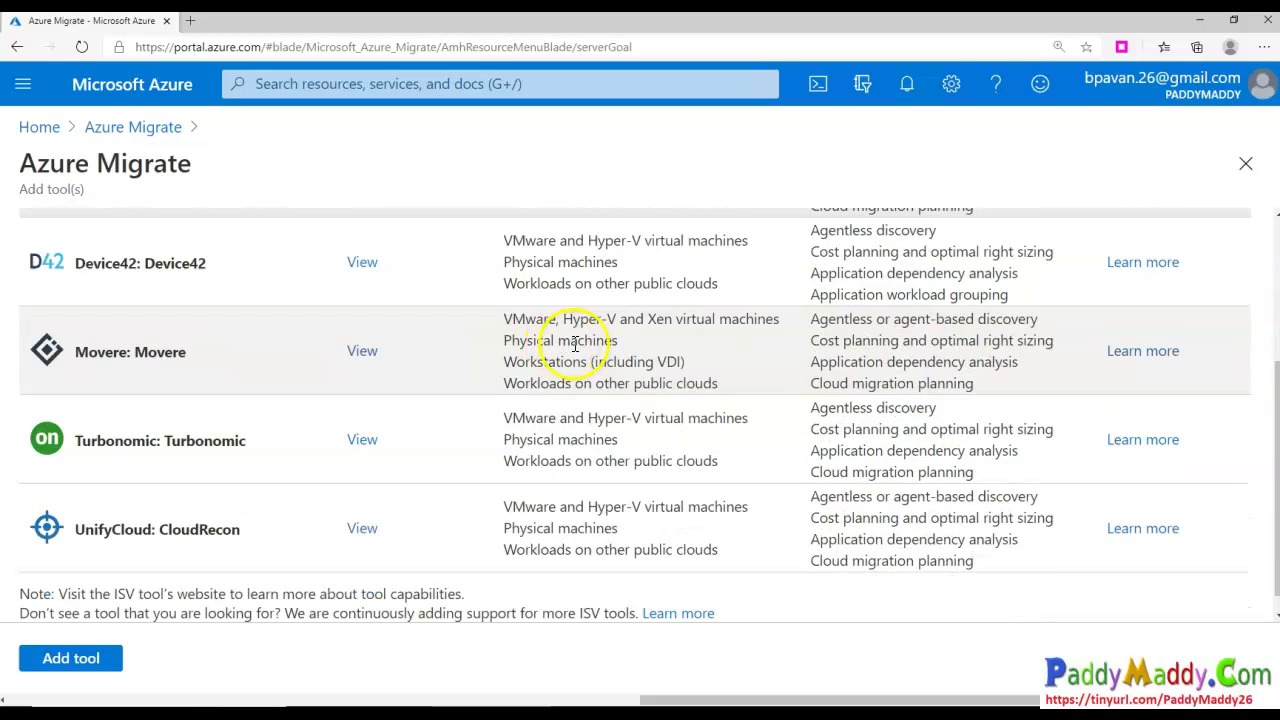
scroll(610, 355, "down", 1)
left_click(361, 507)
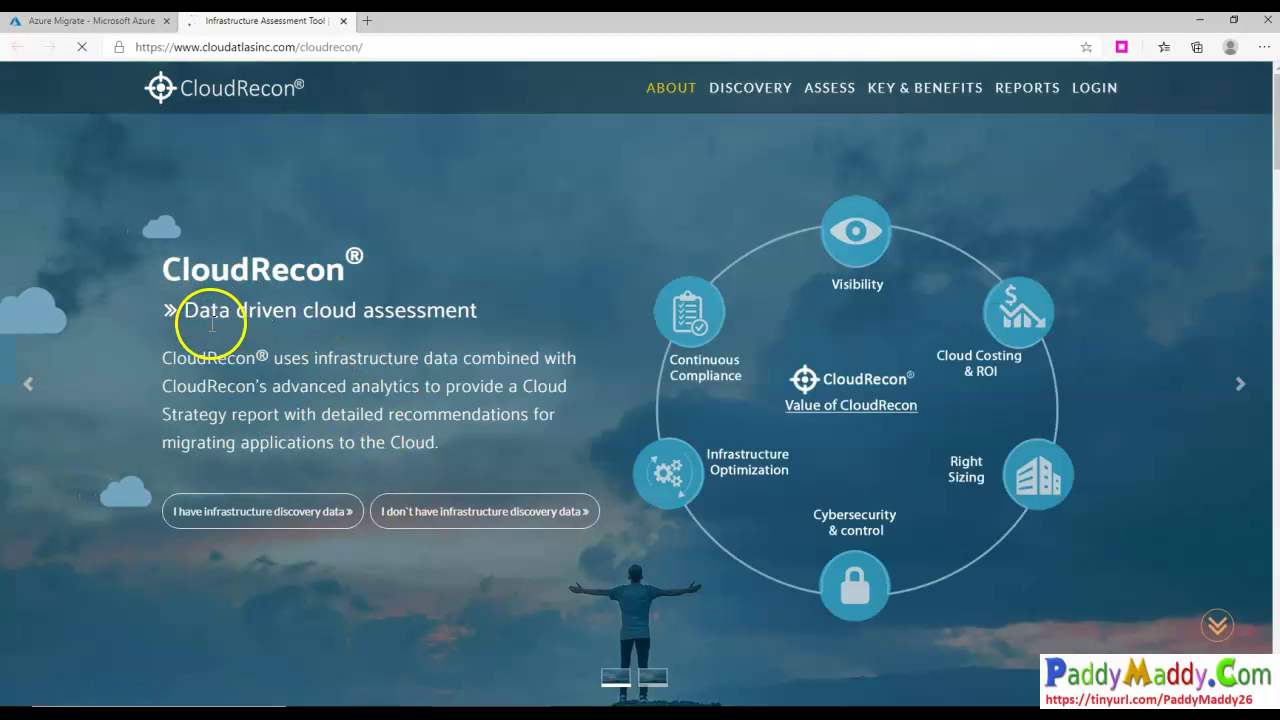
- Read through the CloudRecon site, starting from its data-driven cloud assessment tagline
left_click_drag(199, 310, 455, 312)
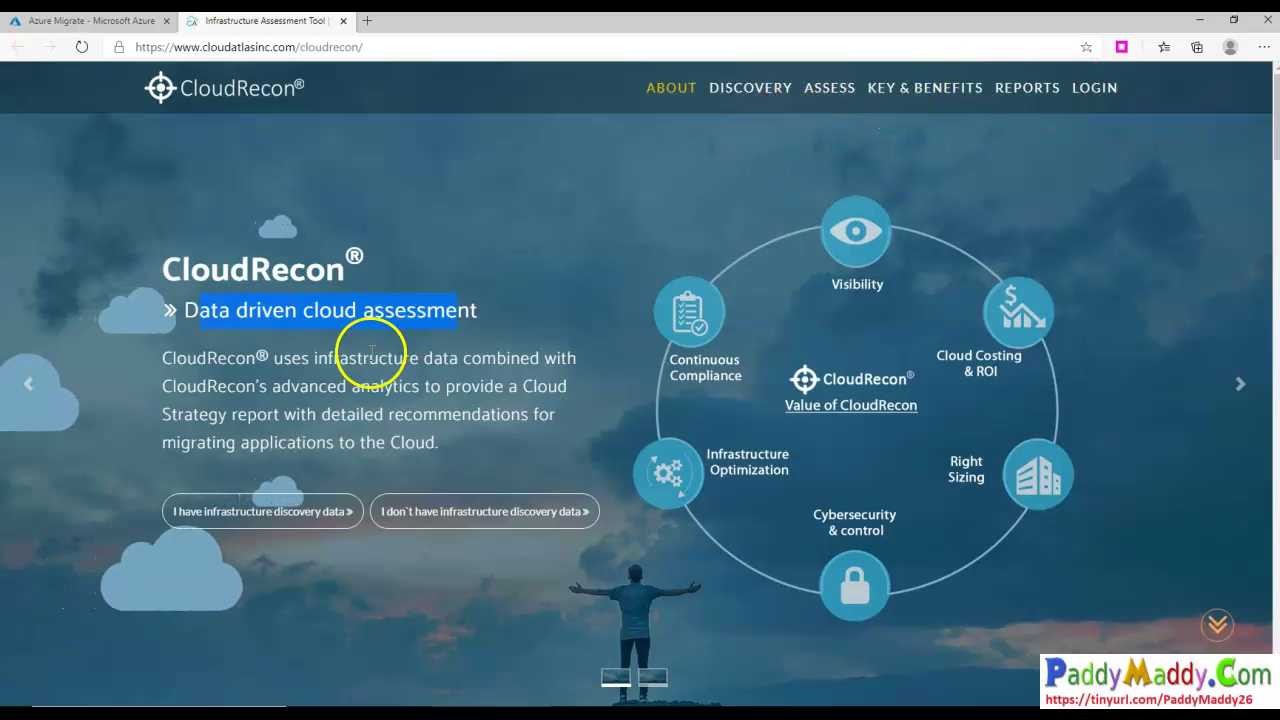
scroll(386, 394, "down", 7)
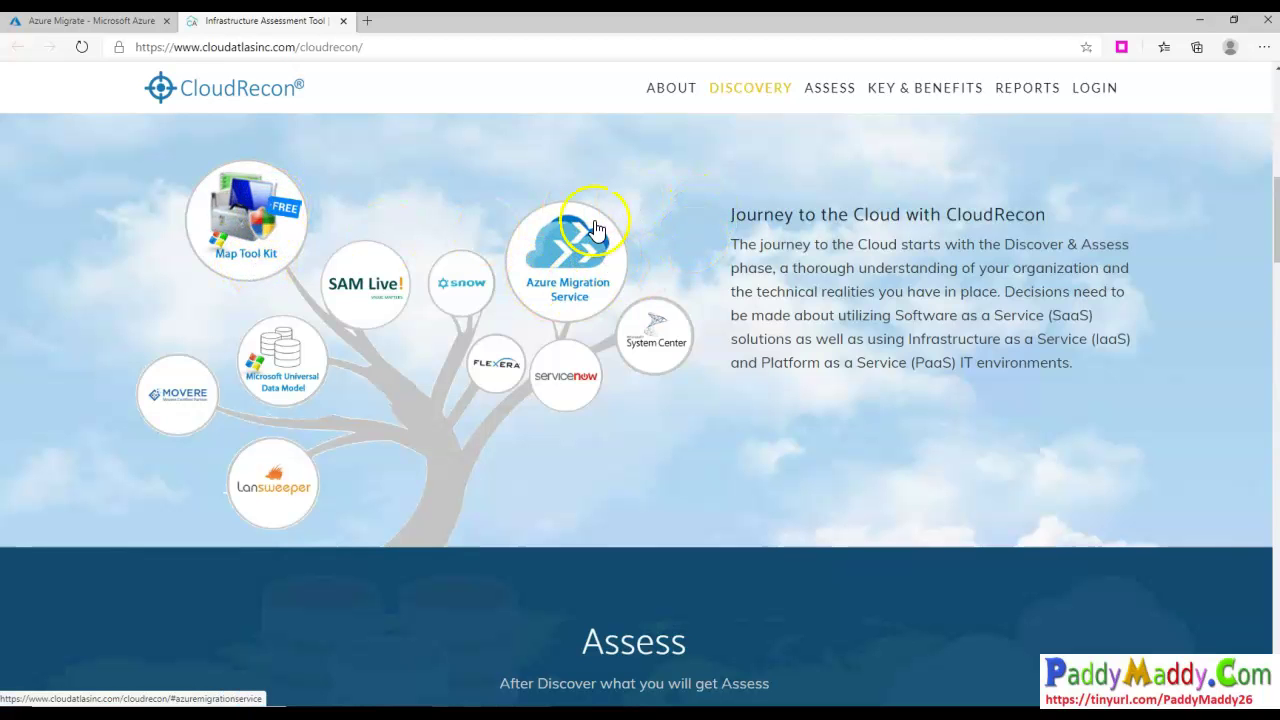
scroll(670, 500, "down", 5)
scroll(672, 498, "down", 10)
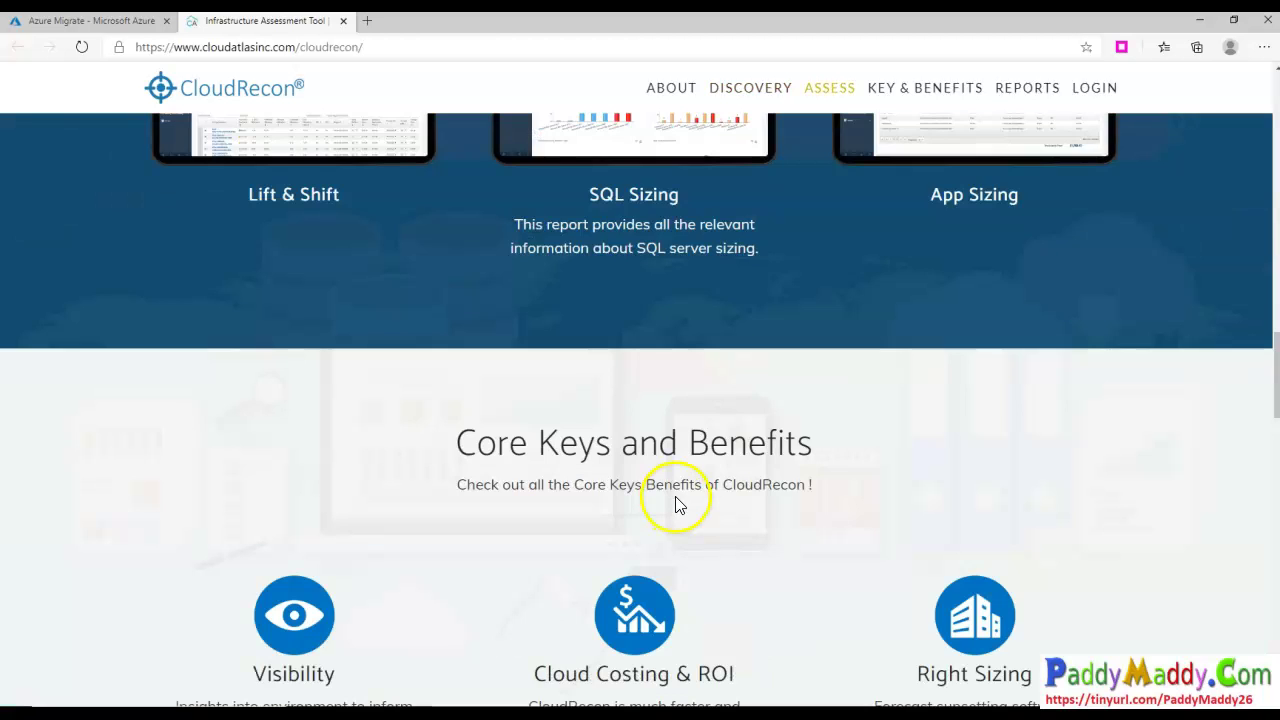
scroll(600, 478, "down", 8)
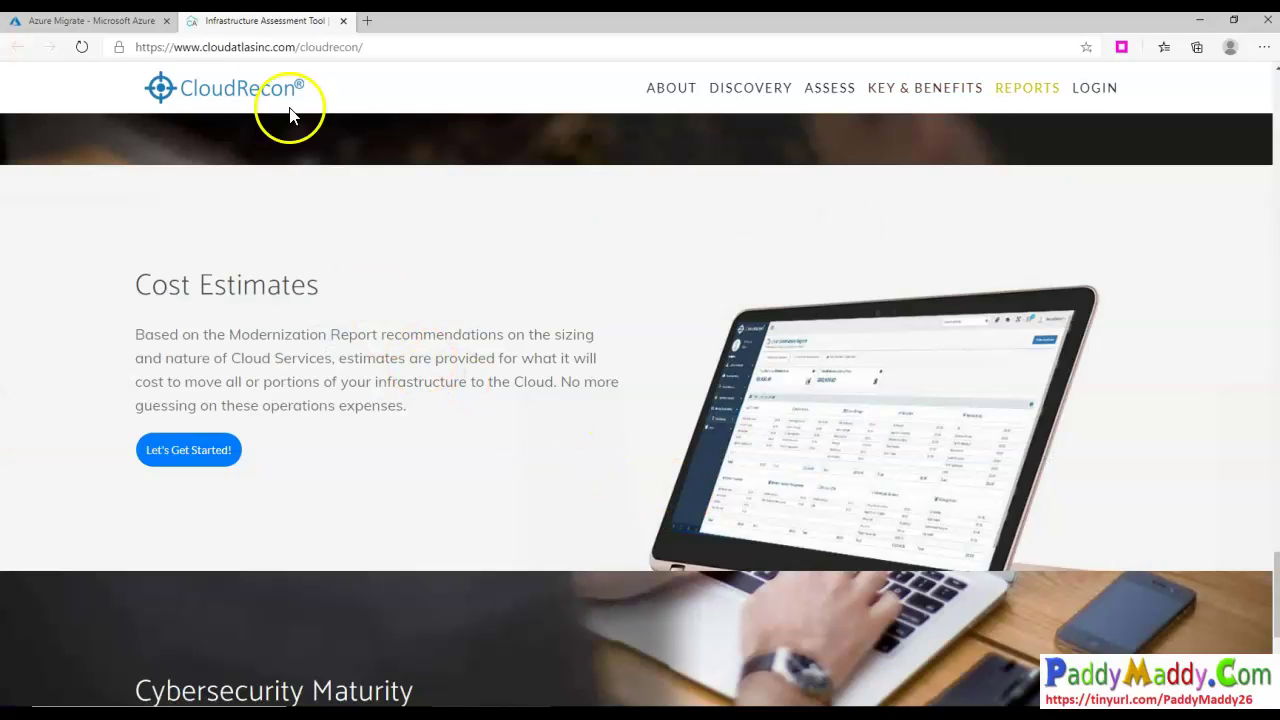
scroll(443, 320, "down", 4)
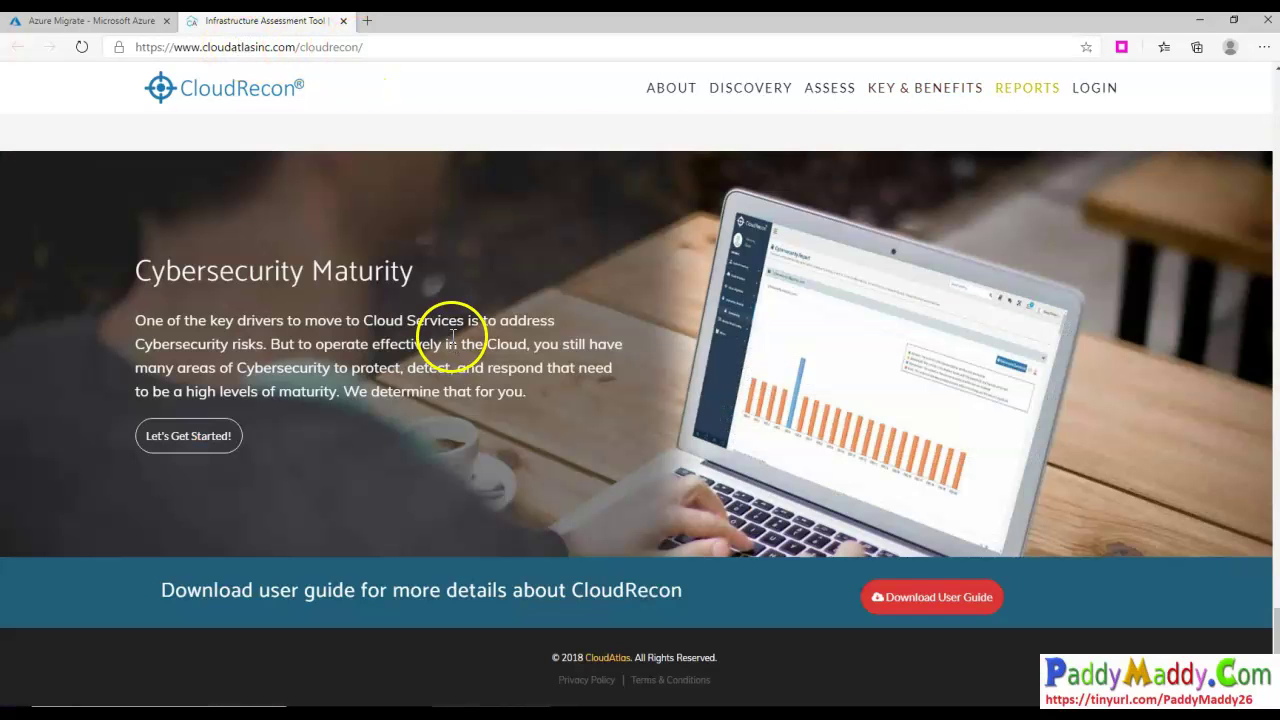
- Close the CloudRecon tab and return to the Azure Migrate Servers page
left_click(343, 20)
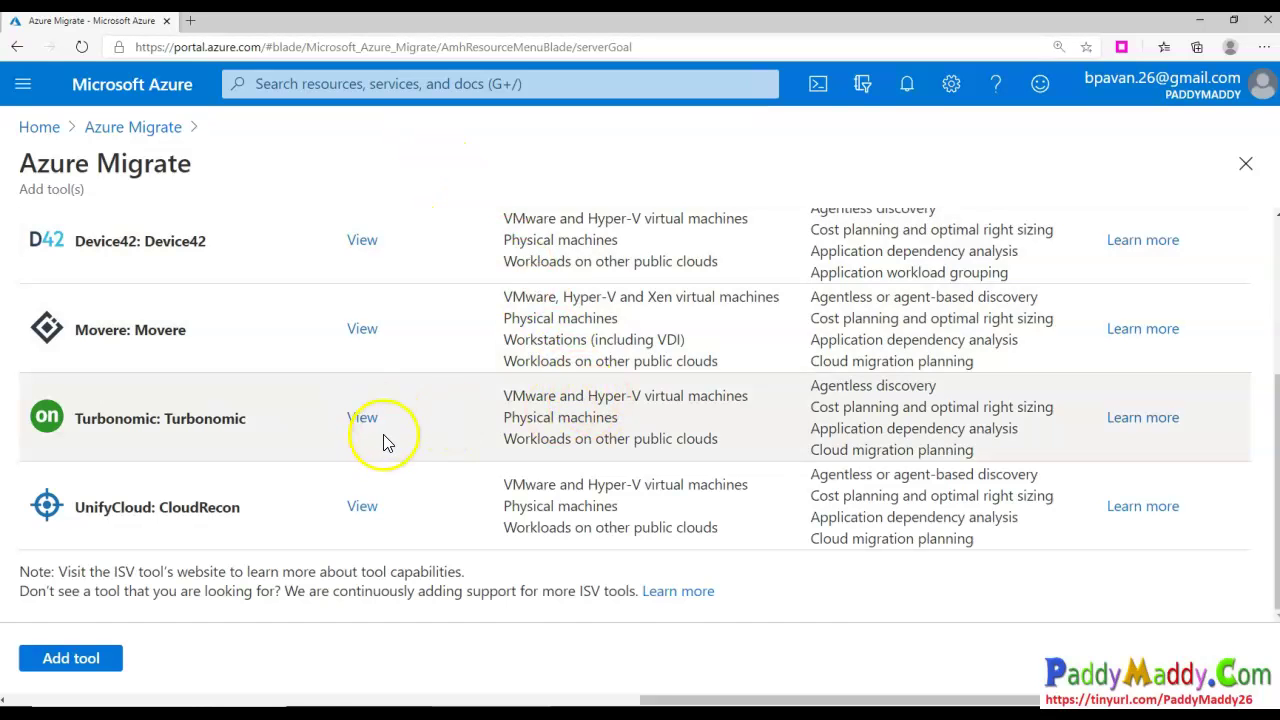
scroll(400, 450, "up", 3)
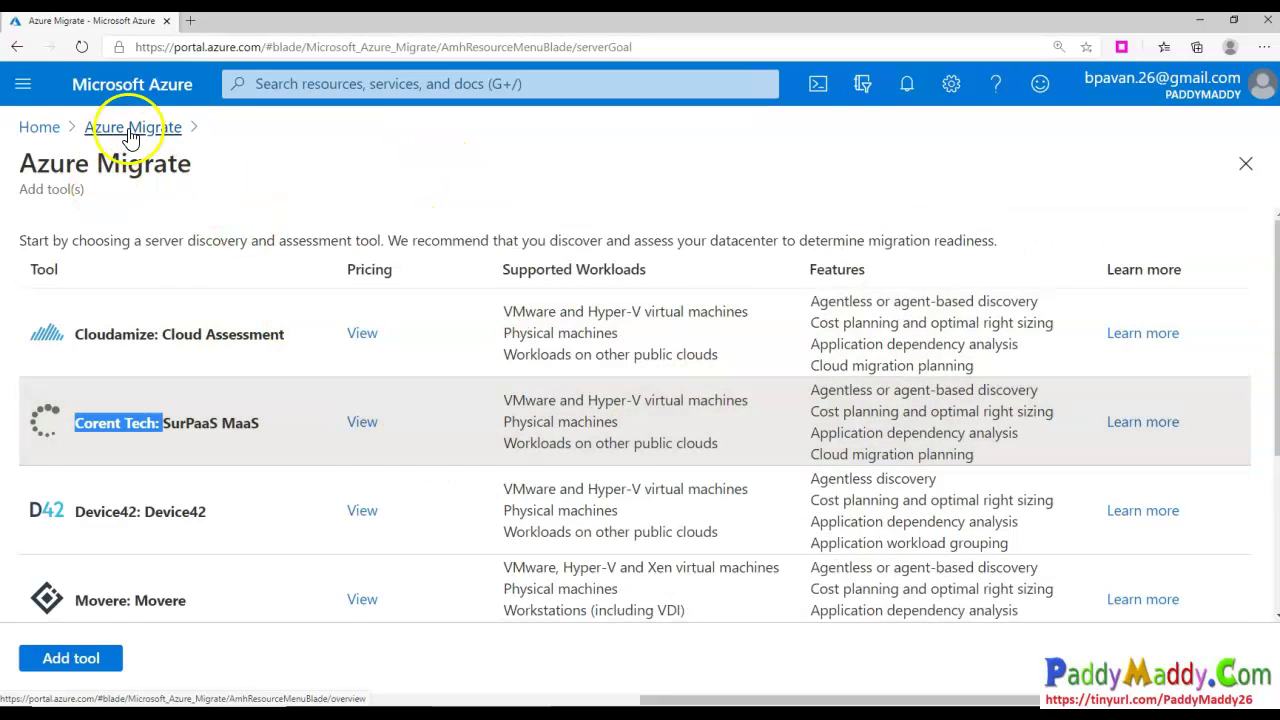
left_click(92, 130)
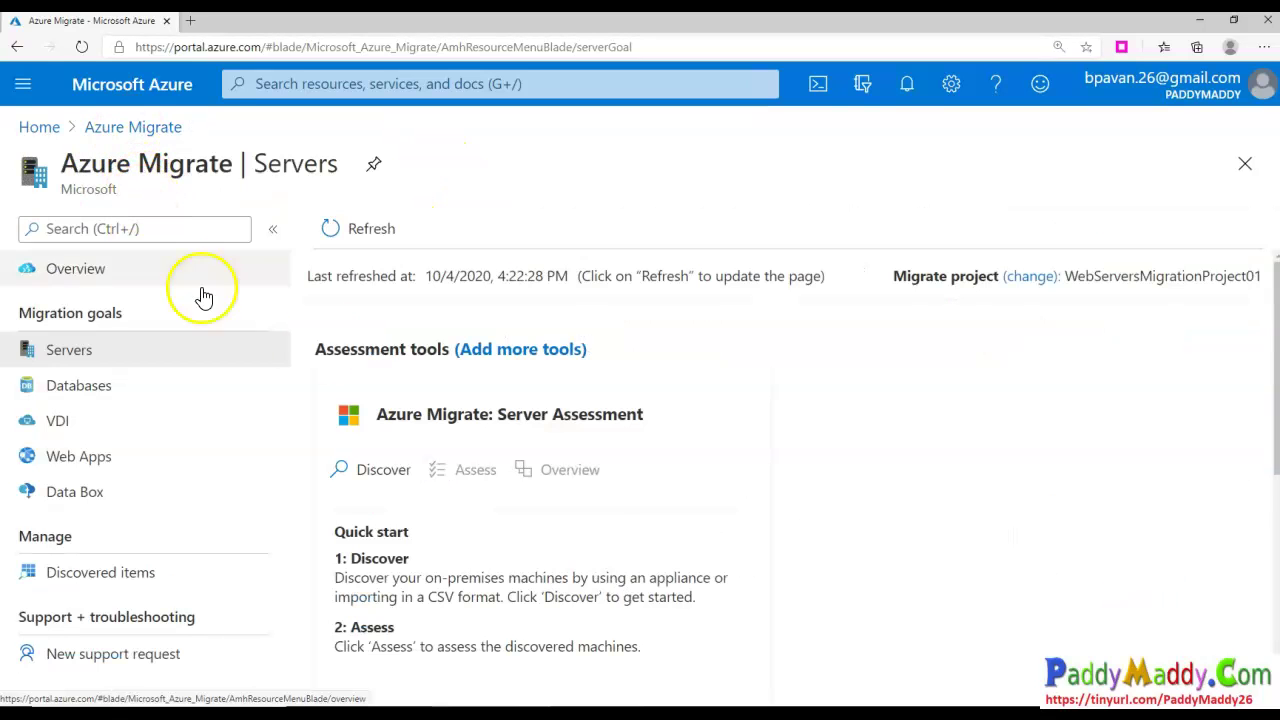
- Open Discover machines for Server Assessment with appliance-based discovery selected
left_click(362, 470)
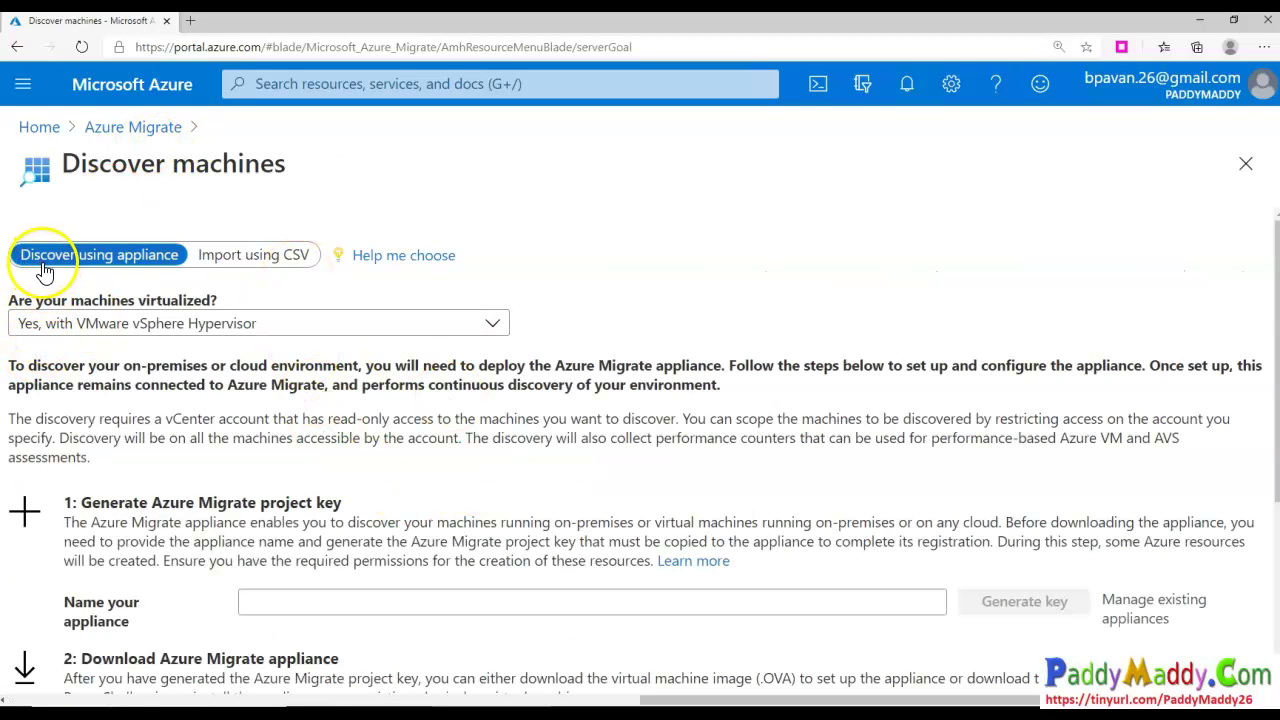
left_click(30, 270)
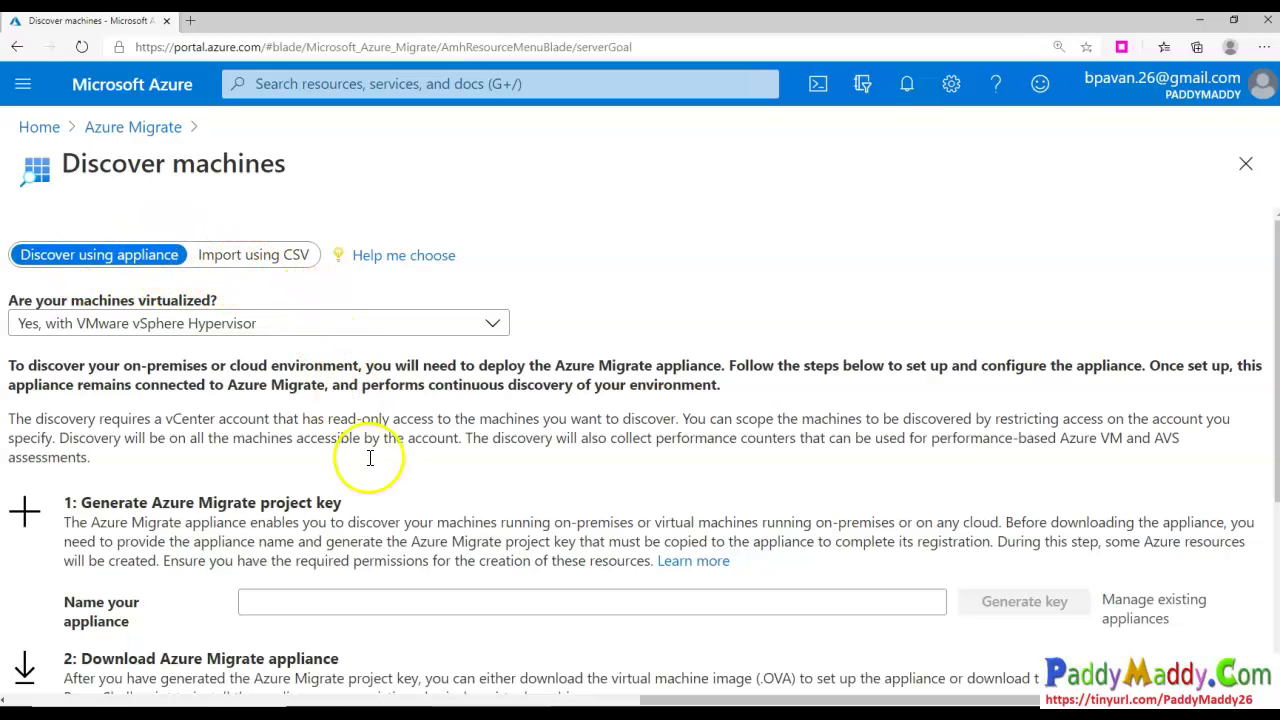
scroll(270, 340, "down", 2)
scroll(246, 400, "up", 2)
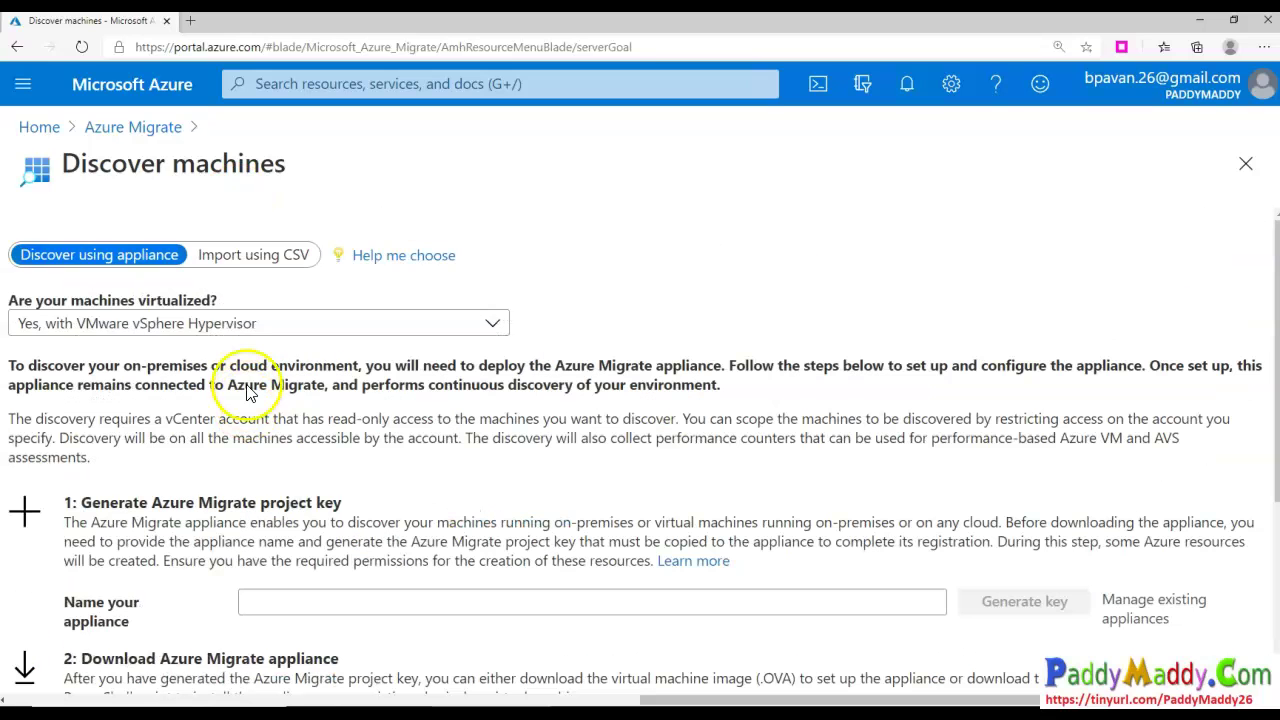
- Review the Import using CSV option and download its CSV server inventory template
left_click(257, 254)
left_click(112, 458)
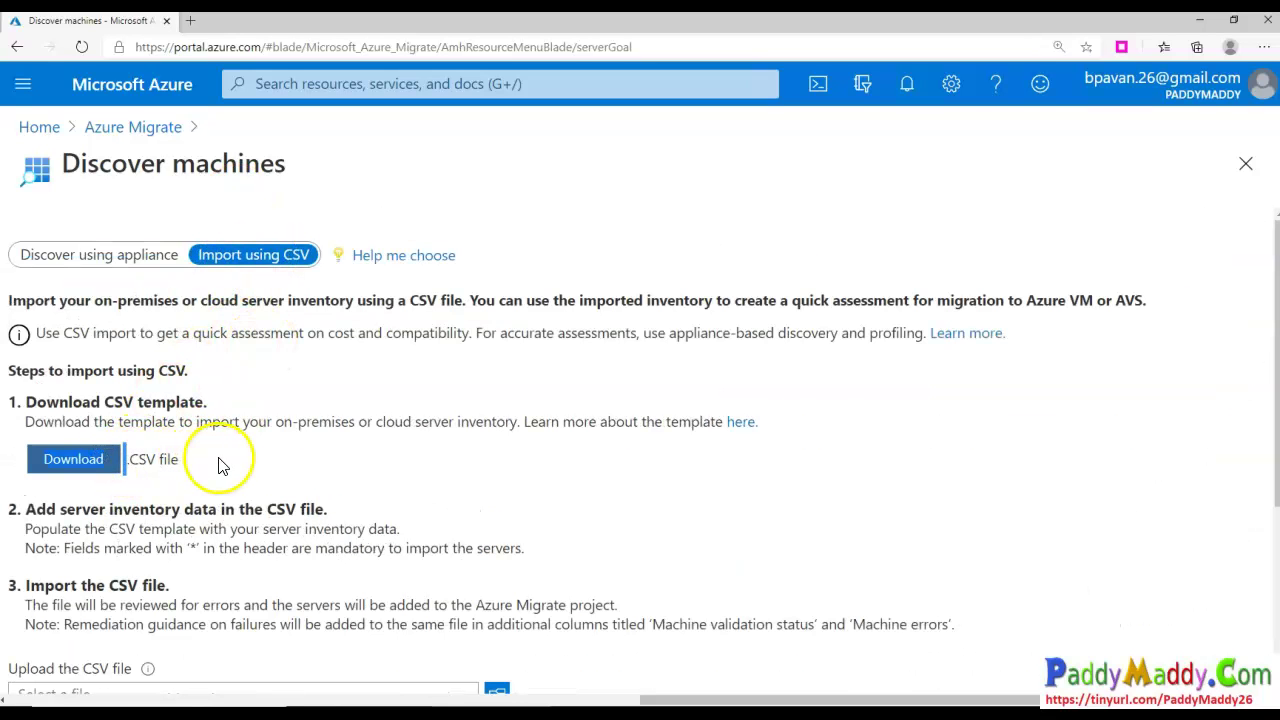
left_click_drag(106, 333, 1005, 333)
left_click_drag(140, 510, 344, 606)
left_click(391, 458)
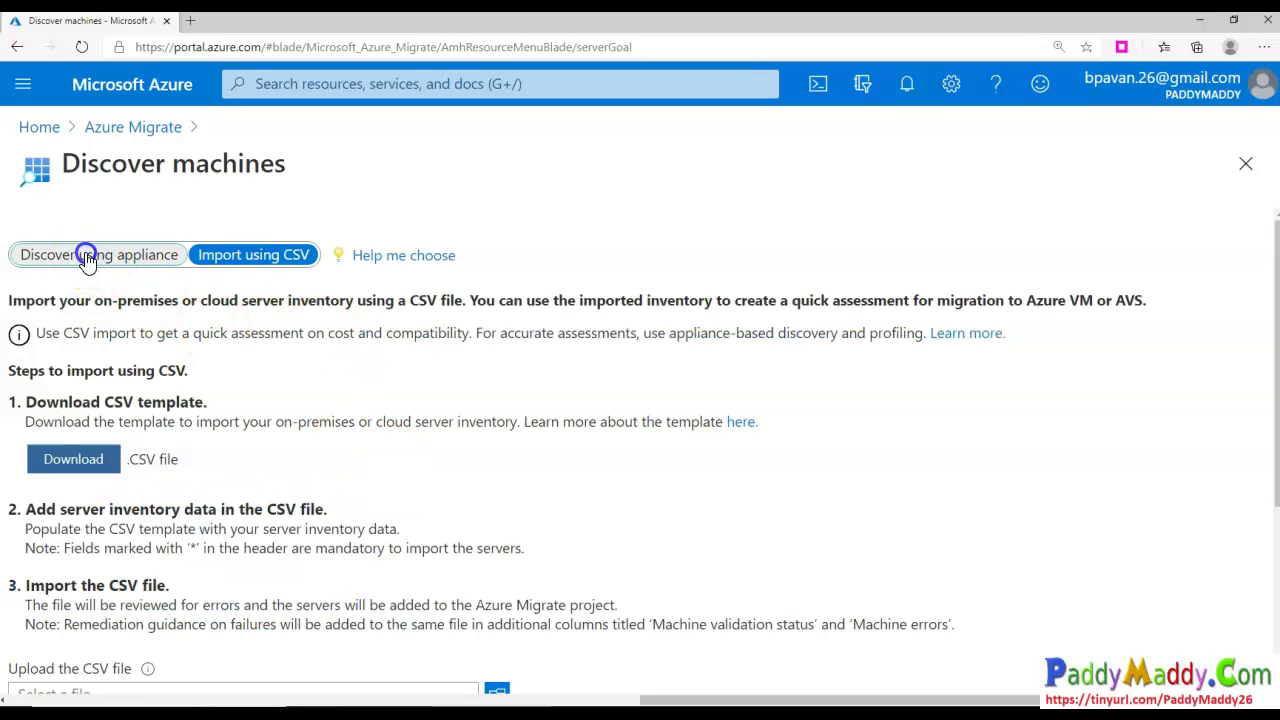
- Switch back to Discover using appliance
left_click(86, 256)
scroll(280, 475, "down", 3)
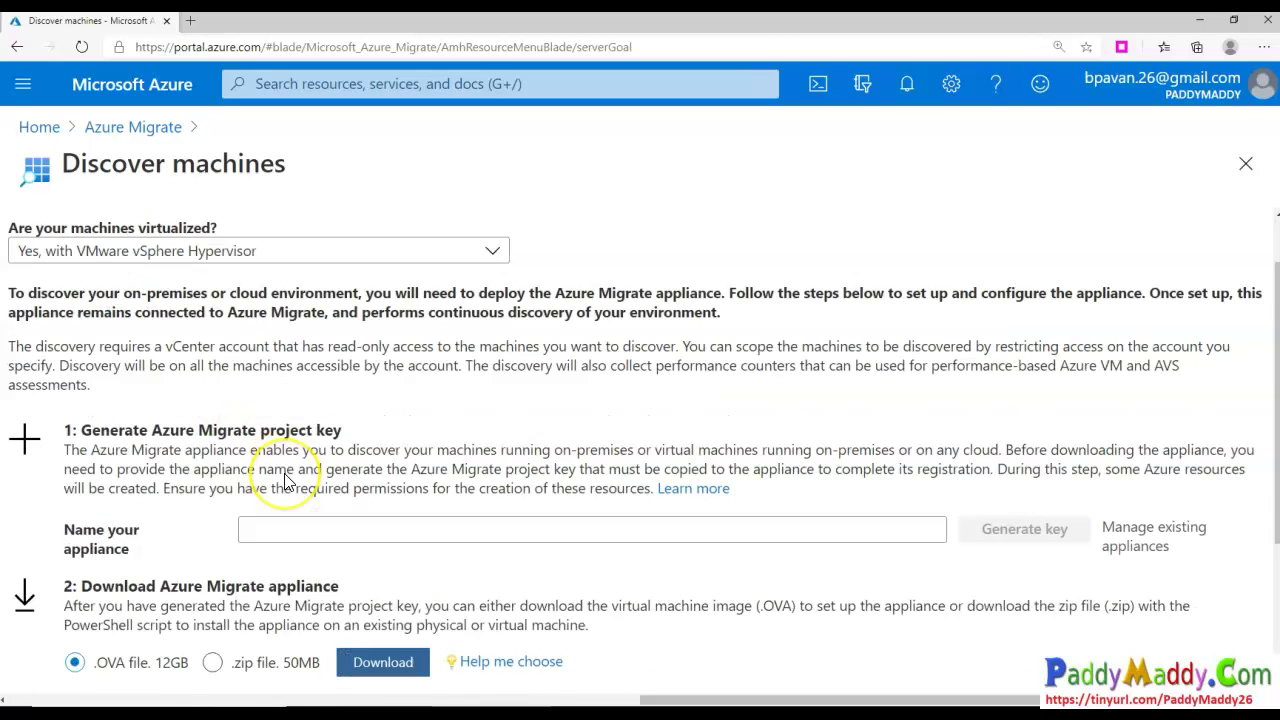
scroll(284, 482, "up", 3)
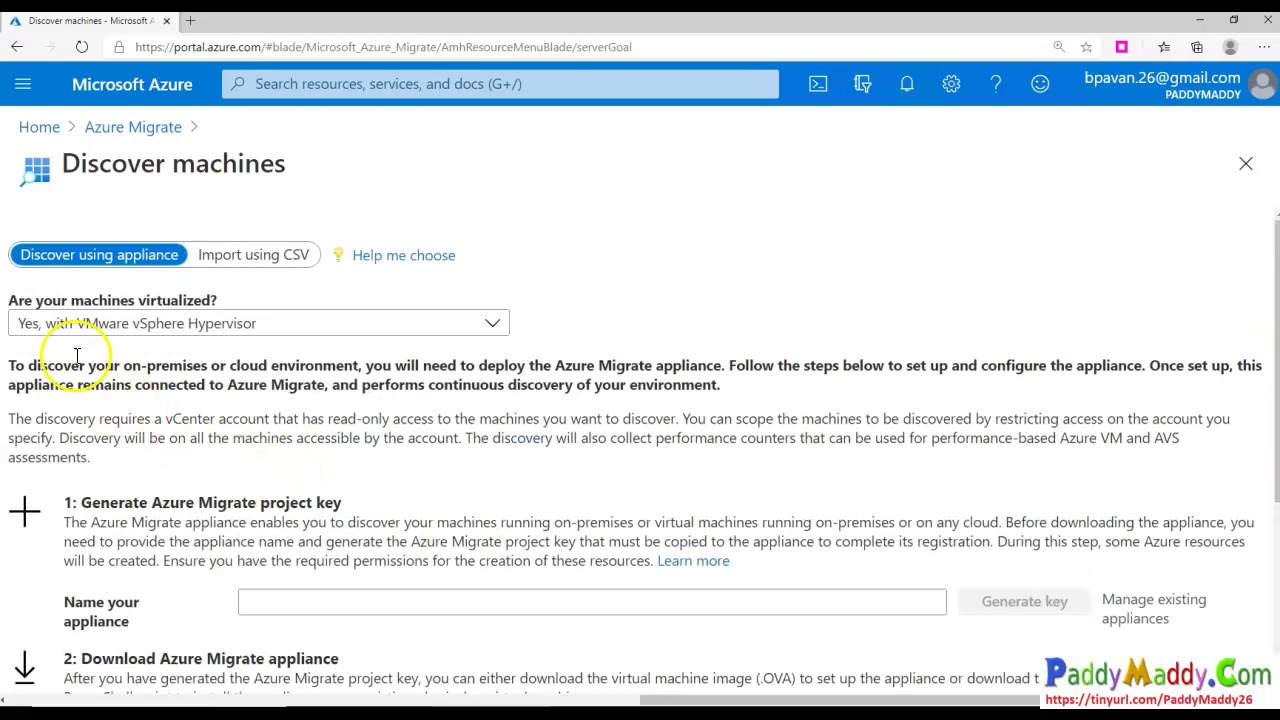
- Show the virtualization choices and mark the project key and appliance download steps
left_click(115, 330)
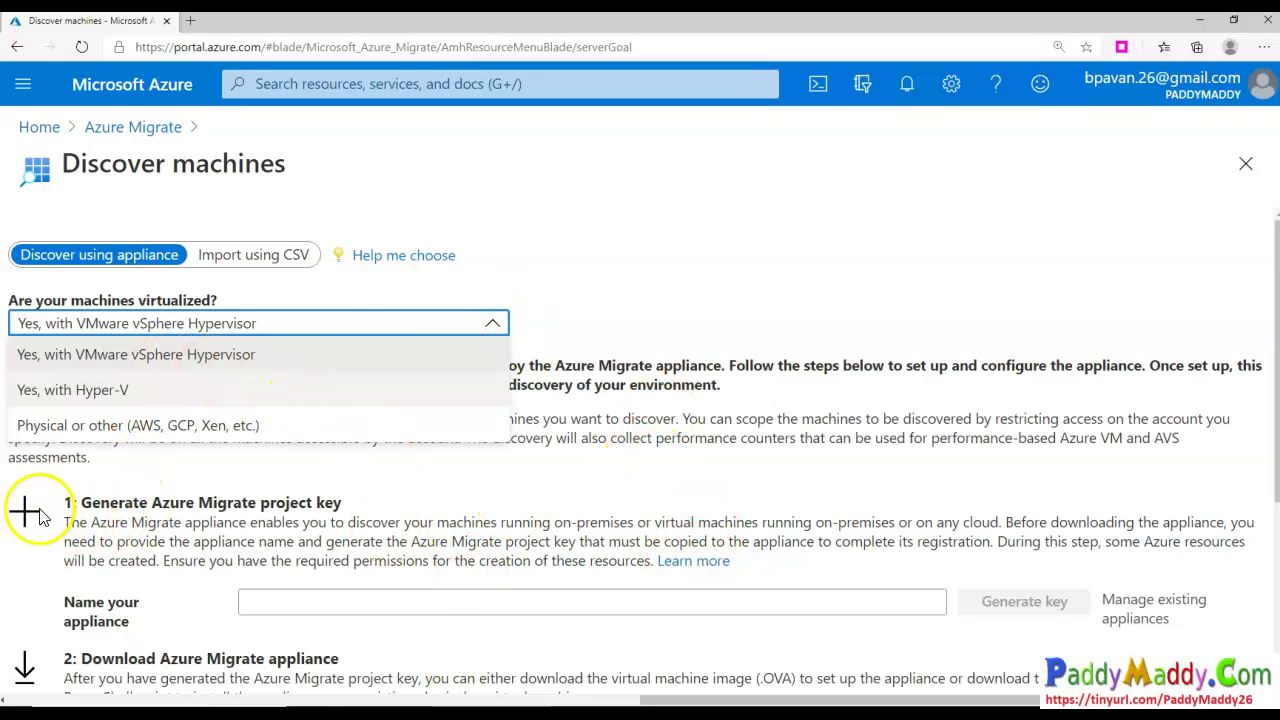
left_click_drag(40, 497, 135, 497)
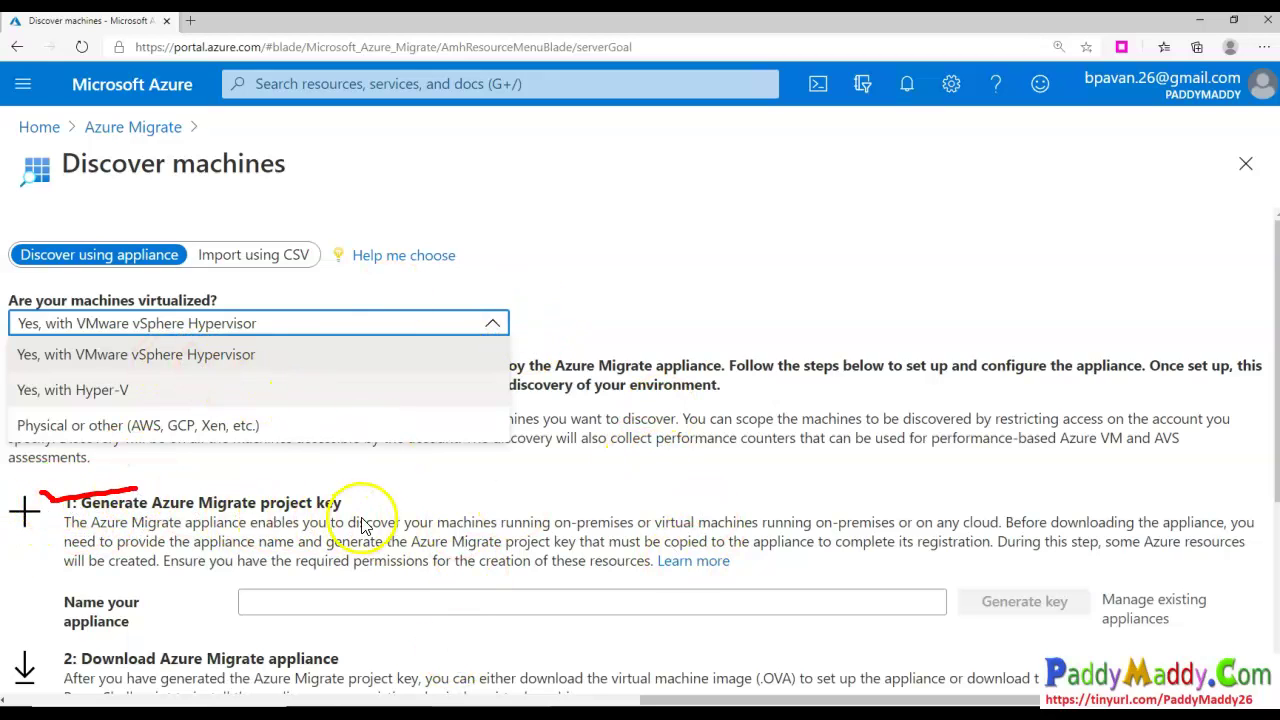
left_click_drag(35, 652, 138, 646)
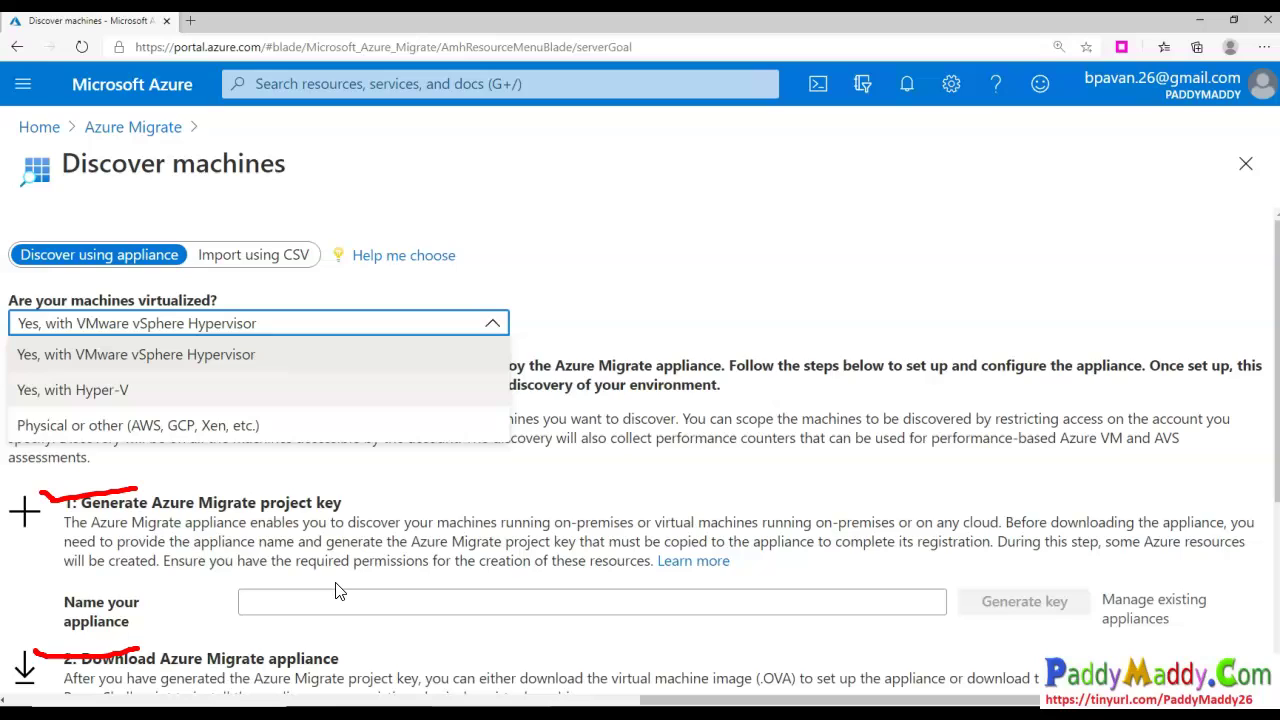
key("Escape")
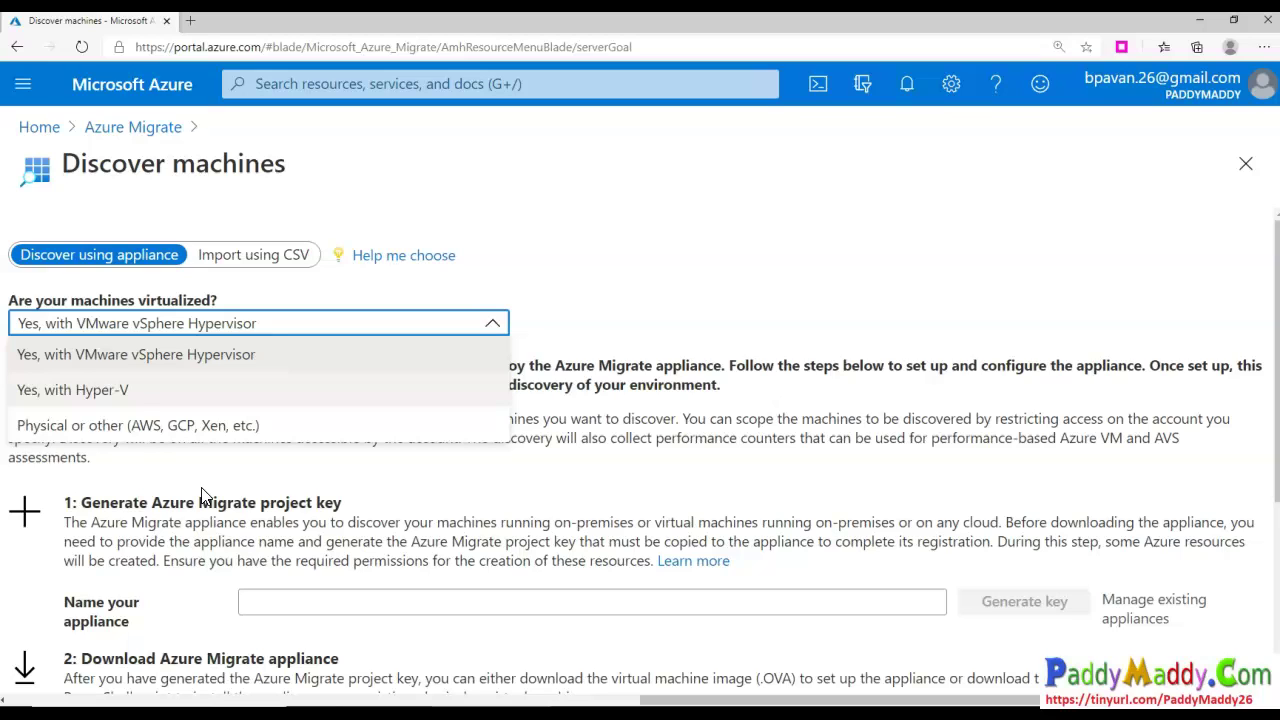
- Tick the VMware vSphere Hypervisor, Hyper-V and Physical or other options in turn
left_click_drag(270, 354, 372, 317)
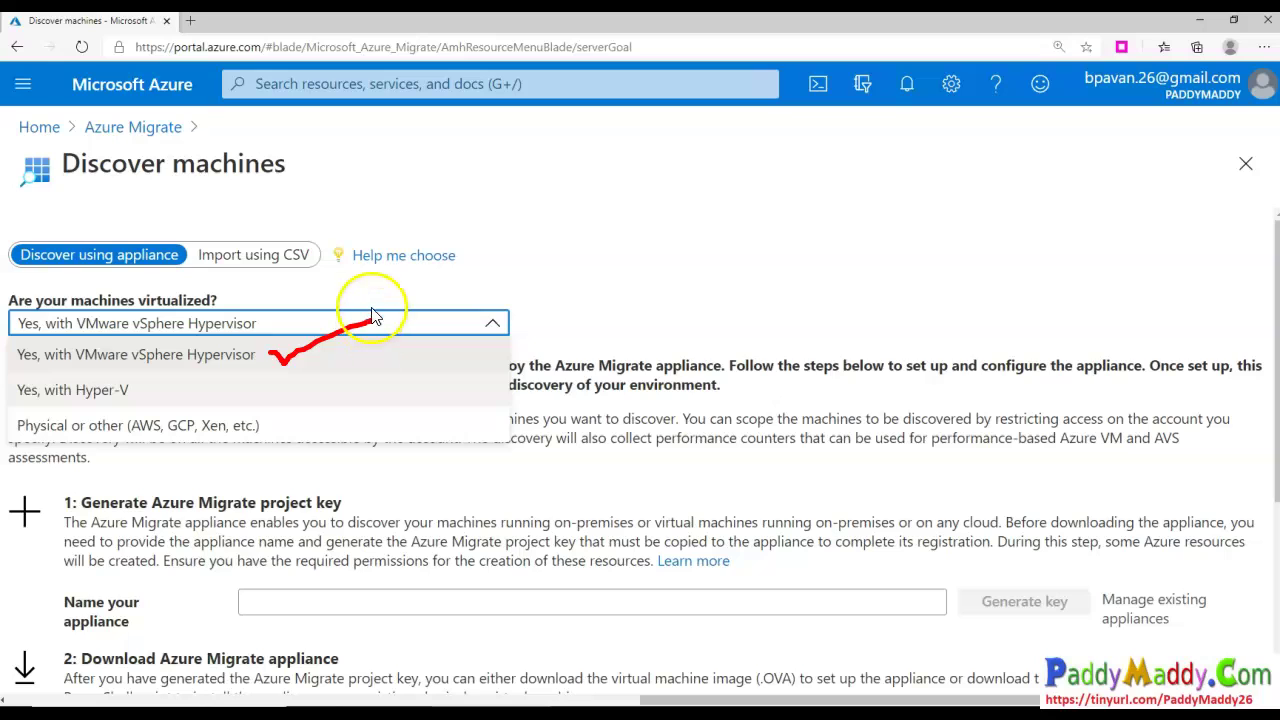
left_click_drag(145, 391, 205, 374)
left_click_drag(276, 429, 340, 405)
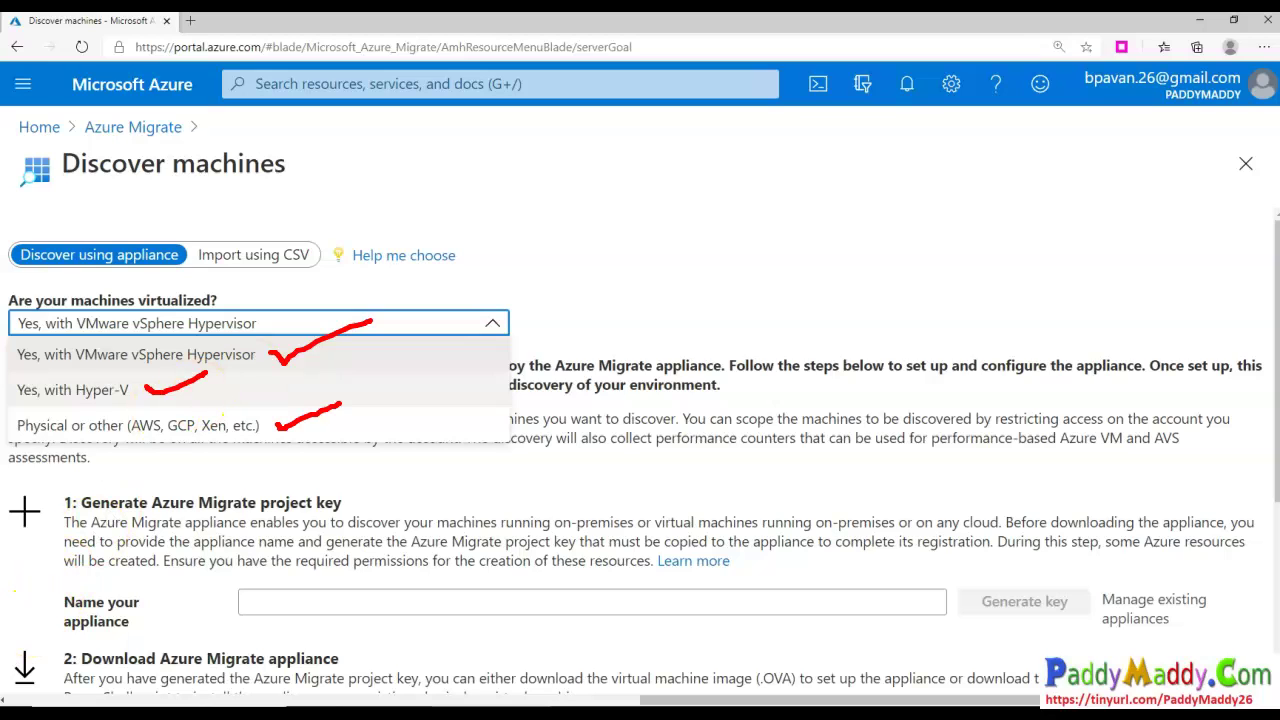
key("Escape")
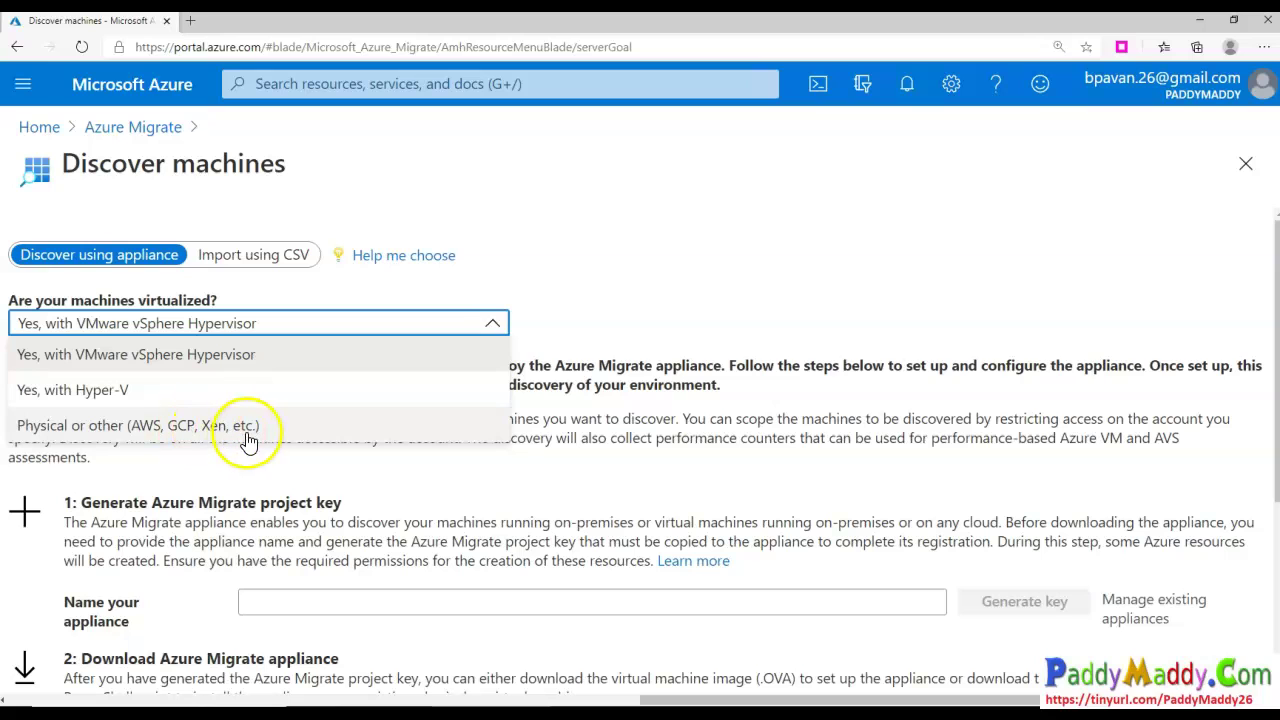
- Set the machines' virtualization to Yes, with Hyper-V
left_click(110, 397)
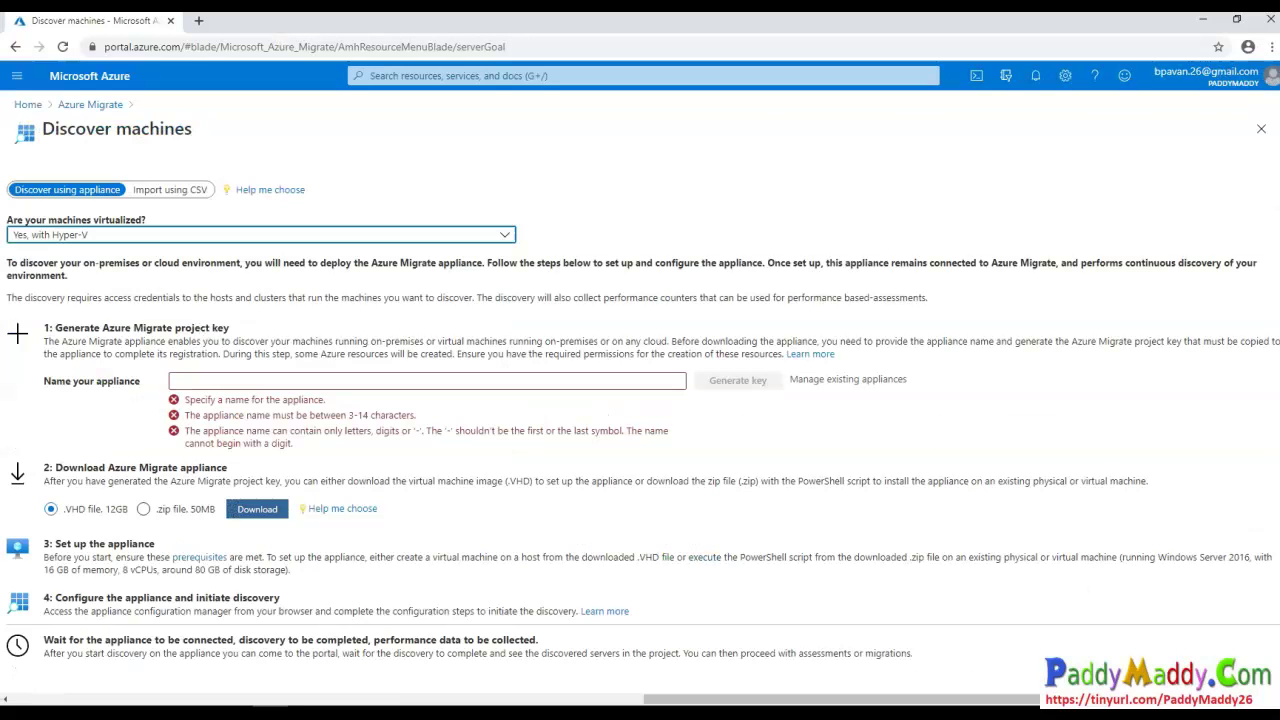
left_click(172, 237)
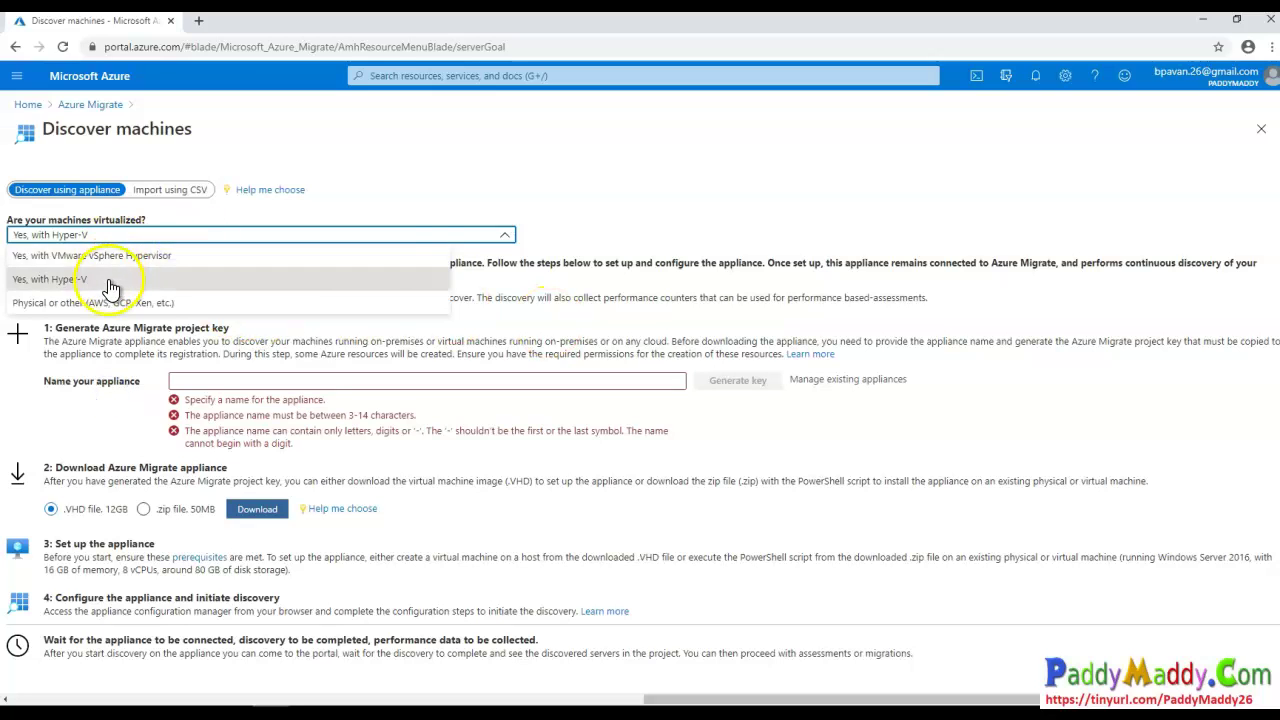
left_click(60, 279)
left_click(214, 380)
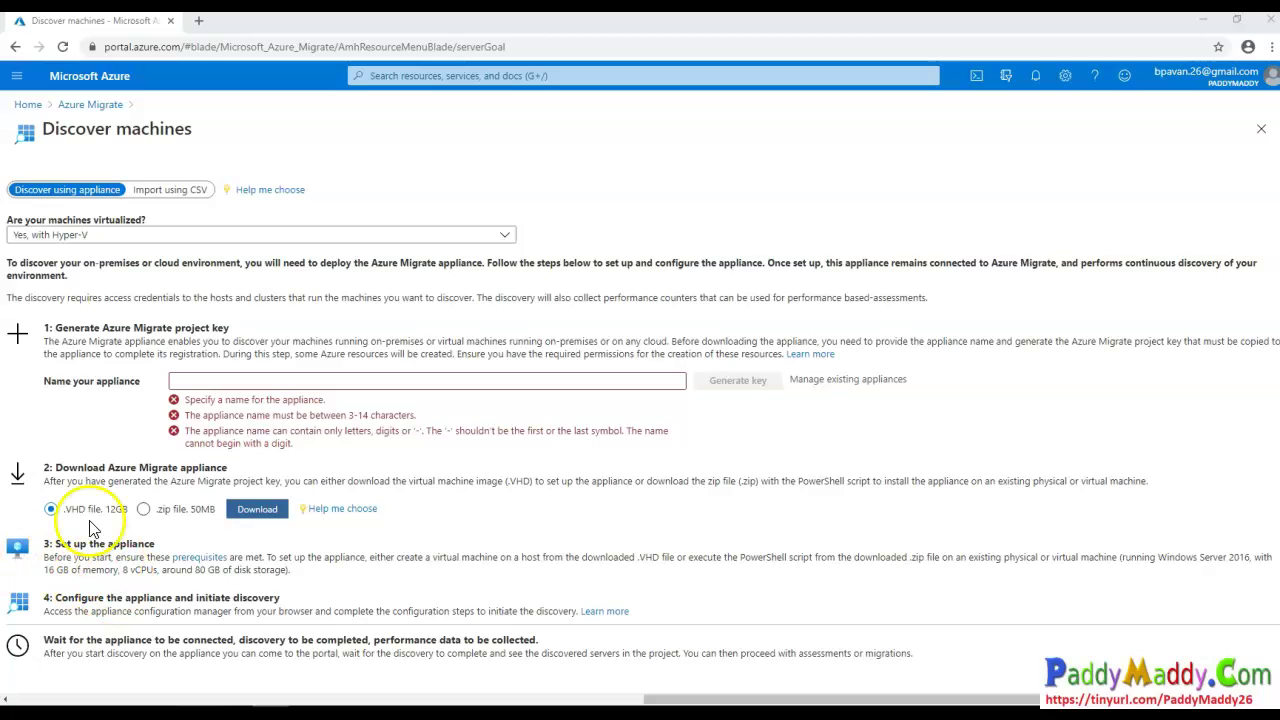
- Mark step 1 (generate project key) and step 2 (download appliance) for Hyper-V
left_click_drag(34, 330, 104, 297)
left_click_drag(22, 467, 58, 452)
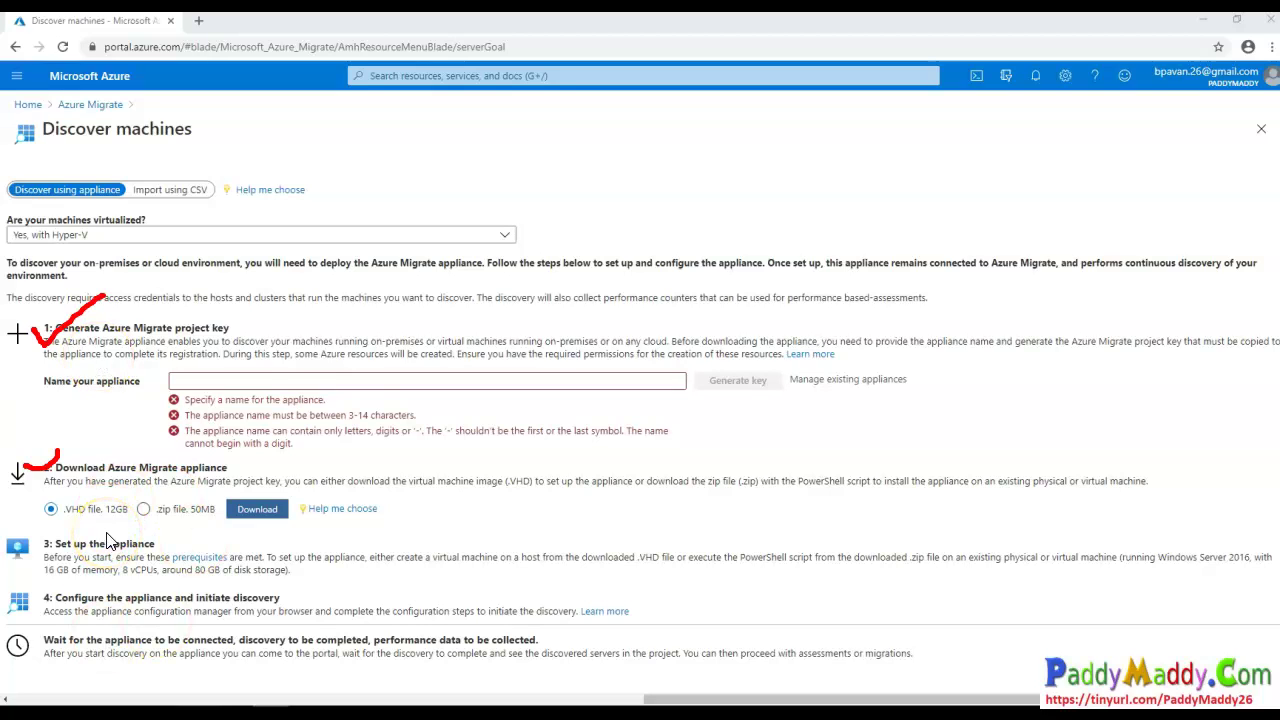
mouse_move(199, 710)
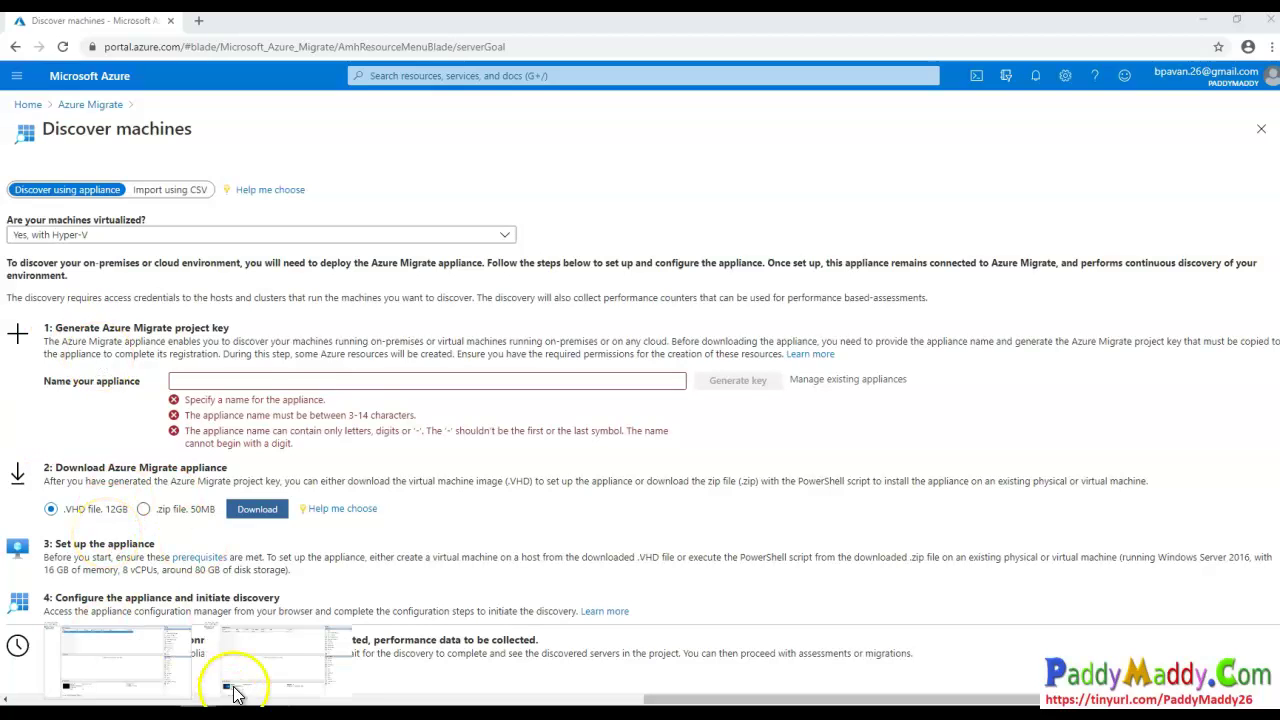
- Connect to the USCA-SRV2019 virtual machine from Hyper-V Manager
left_click(256, 655)
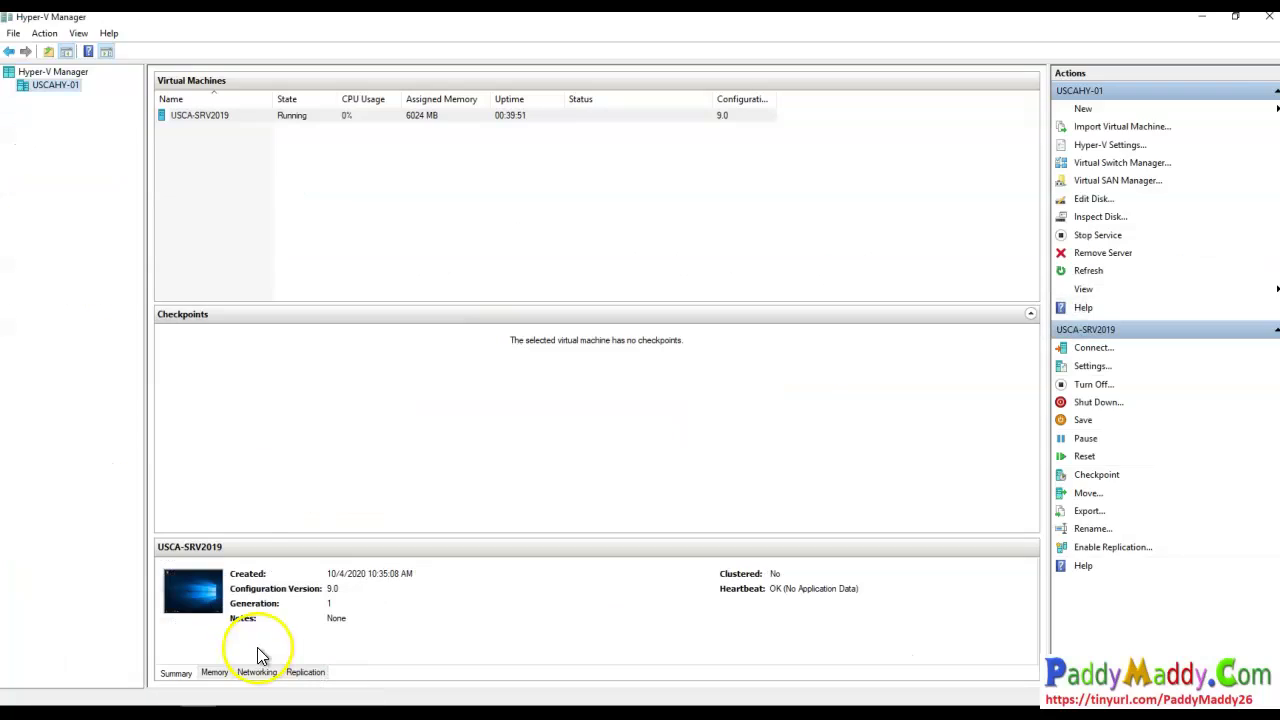
left_click(309, 191)
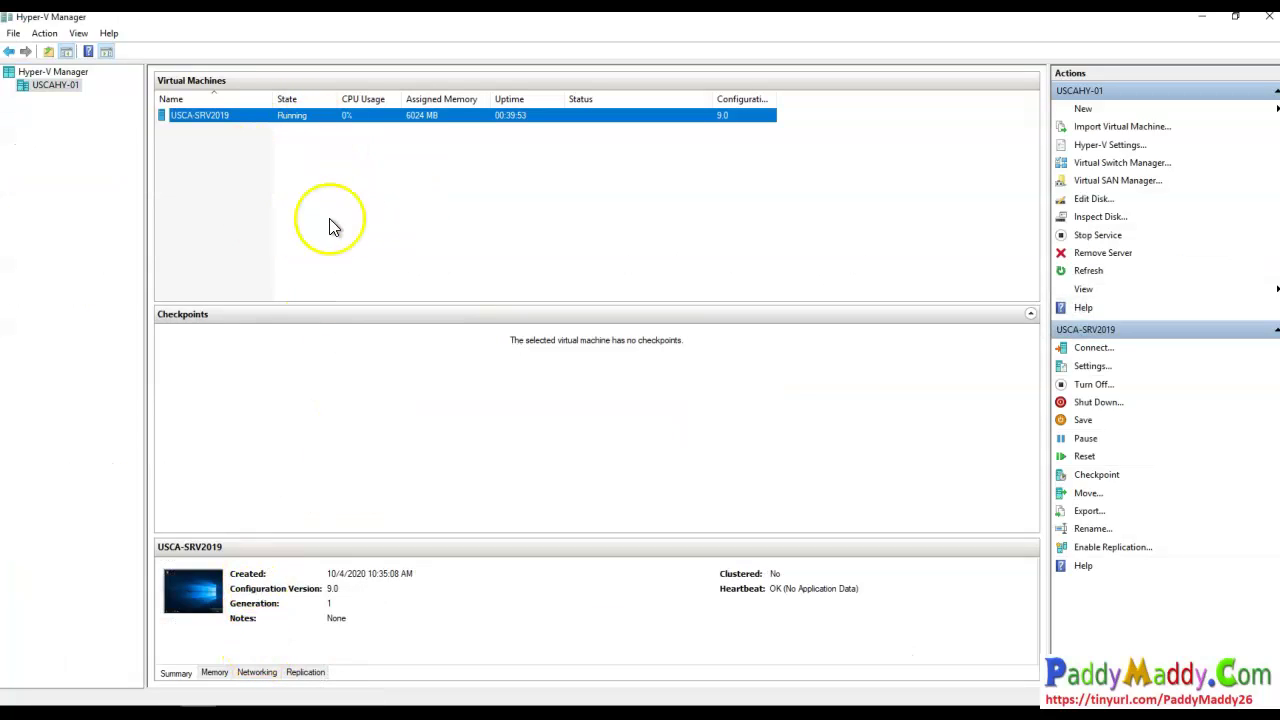
left_click(199, 710)
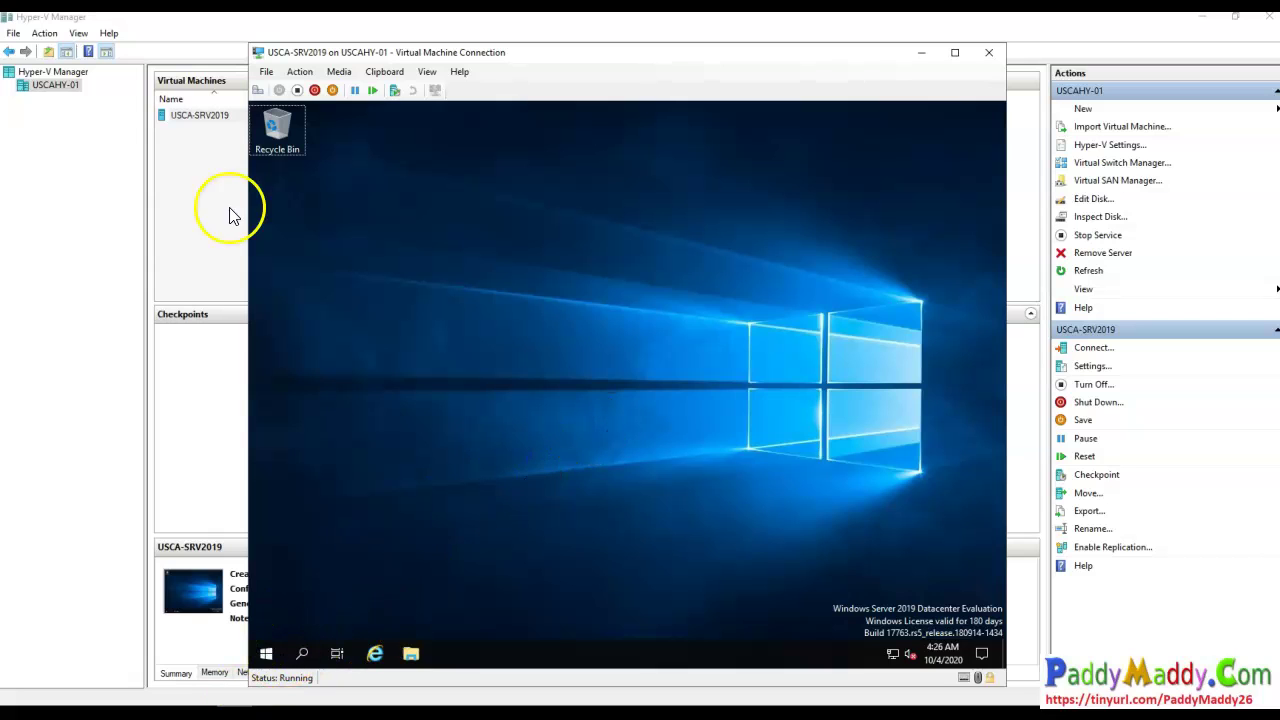
left_click_drag(178, 134, 270, 89)
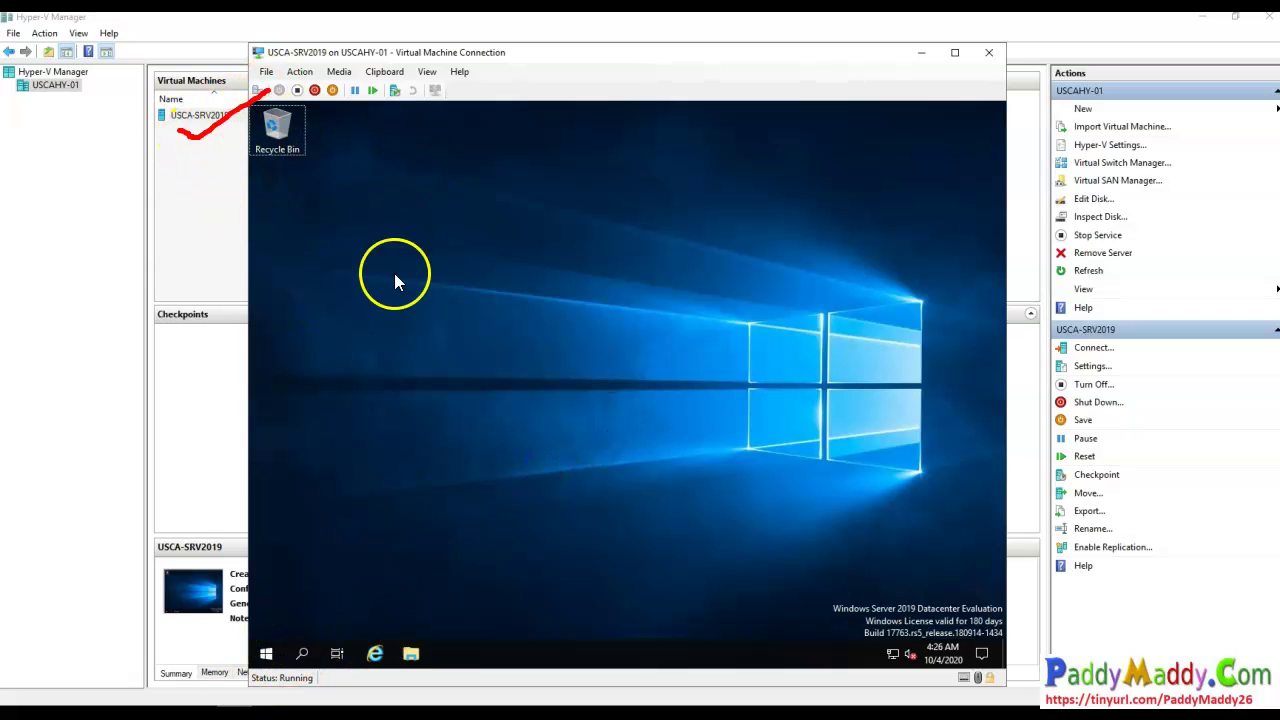
- Open the VM's Start menu and Win+X power-user menu, annotating the USCA-SRV2019 entry
left_click(266, 653)
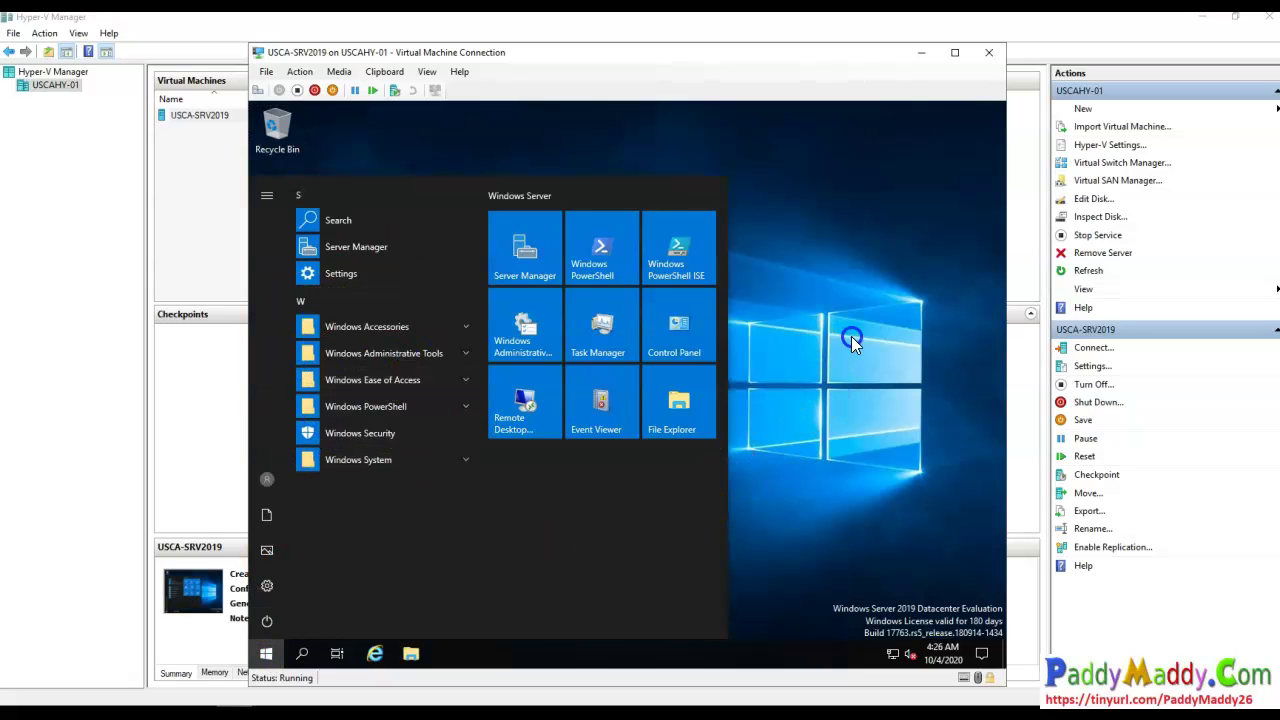
right_click(266, 653)
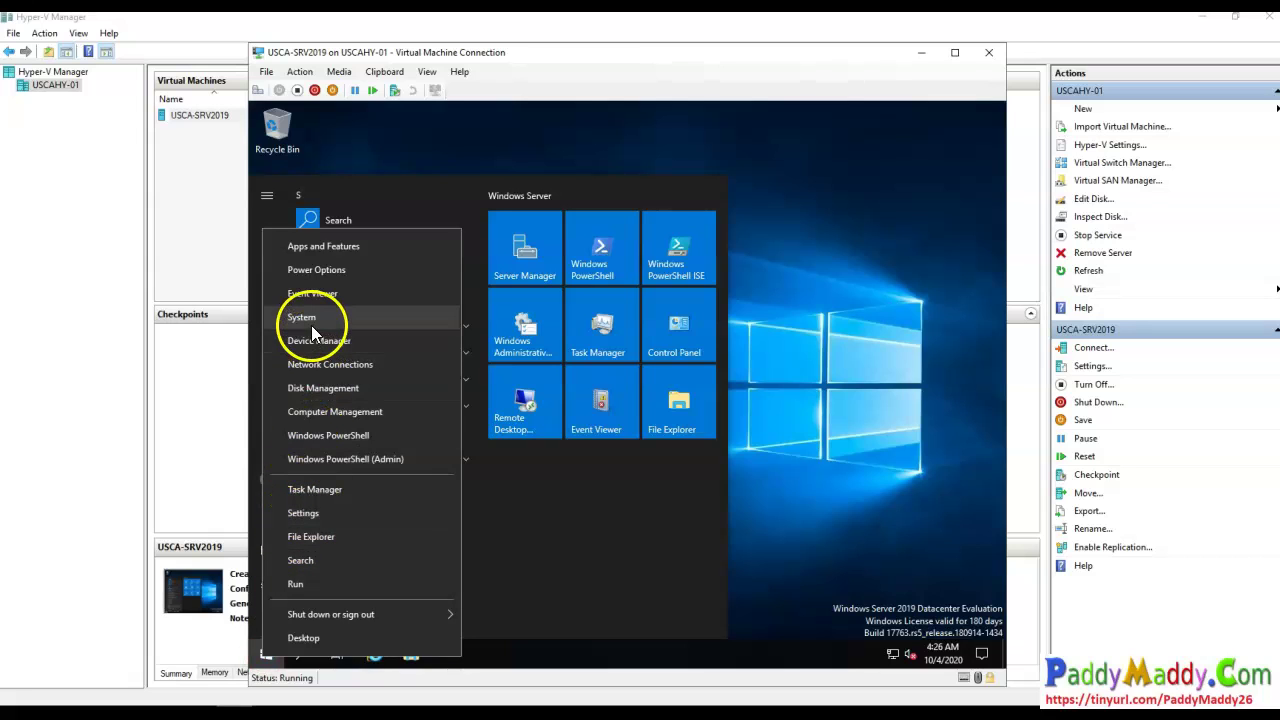
mouse_move(183, 128)
left_mouse_down()
mouse_move(250, 92)
mouse_move(129, 114)
mouse_move(228, 107)
left_mouse_up()
mouse_move(133, 119)
left_mouse_down()
mouse_move(81, 206)
mouse_move(134, 200)
left_mouse_up()
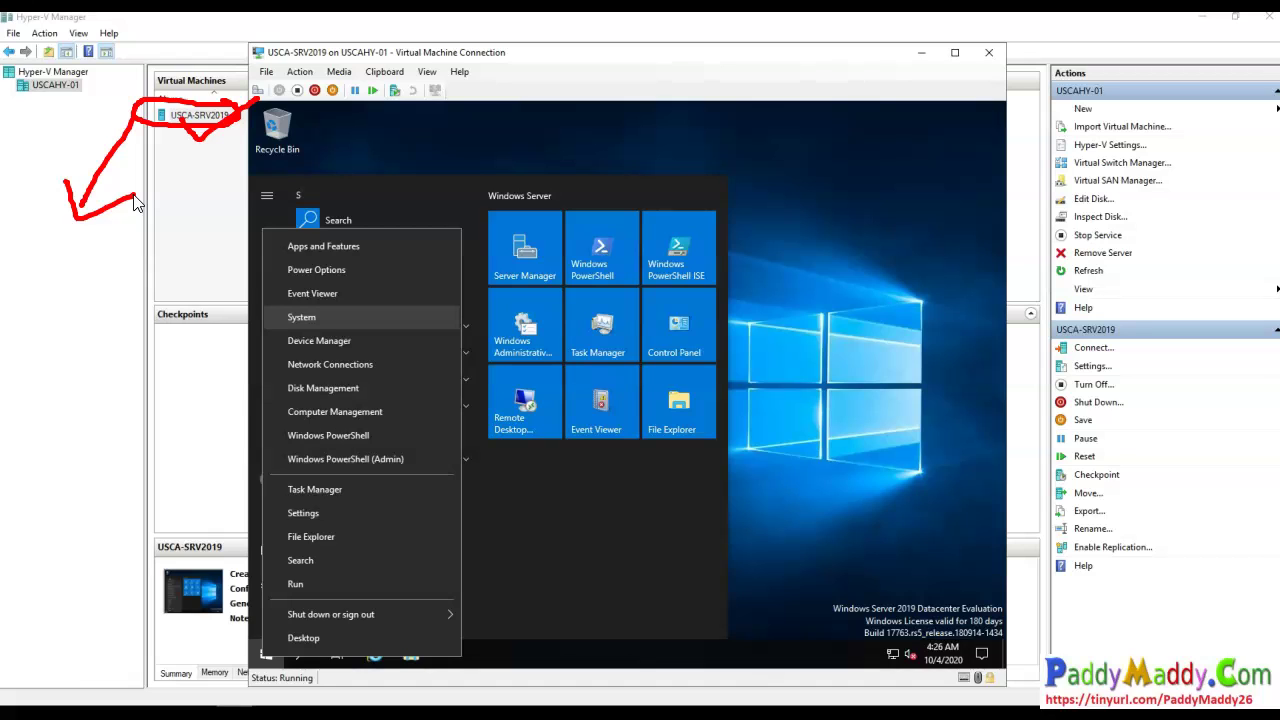
- Open the VM's System About page, maximize Settings, and select its device name
left_click(357, 319)
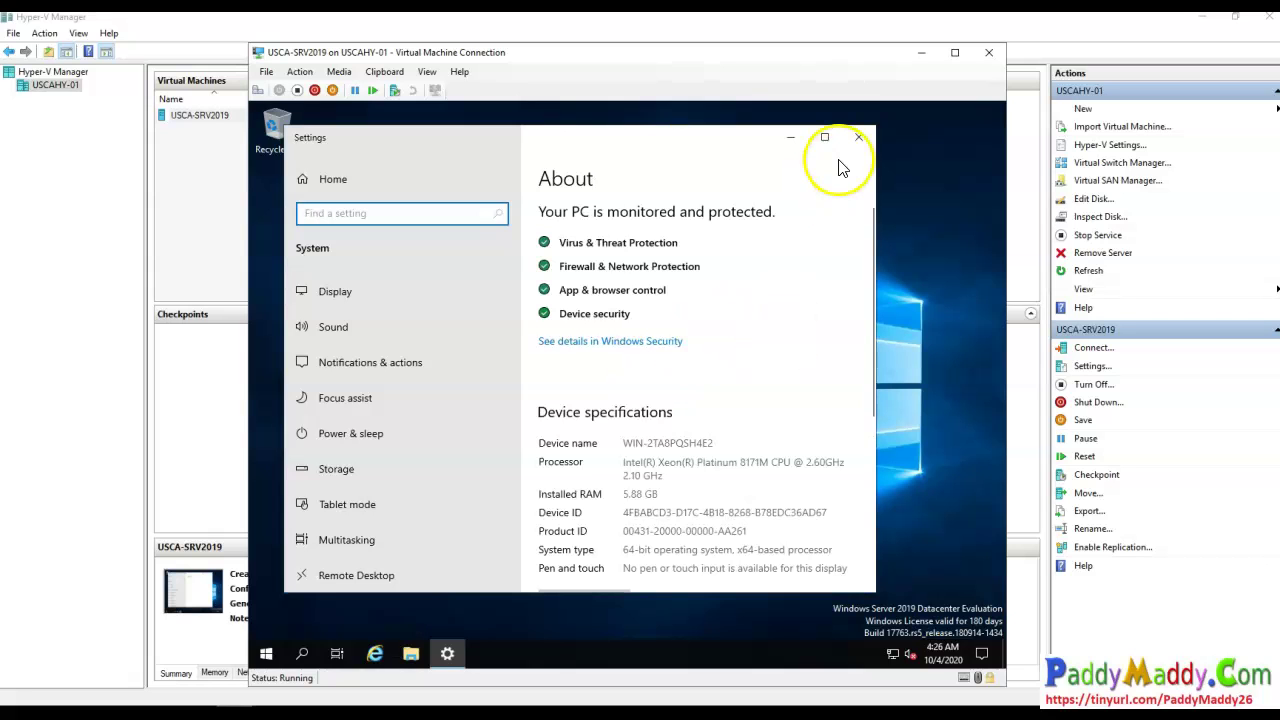
scroll(737, 394, "down", 1)
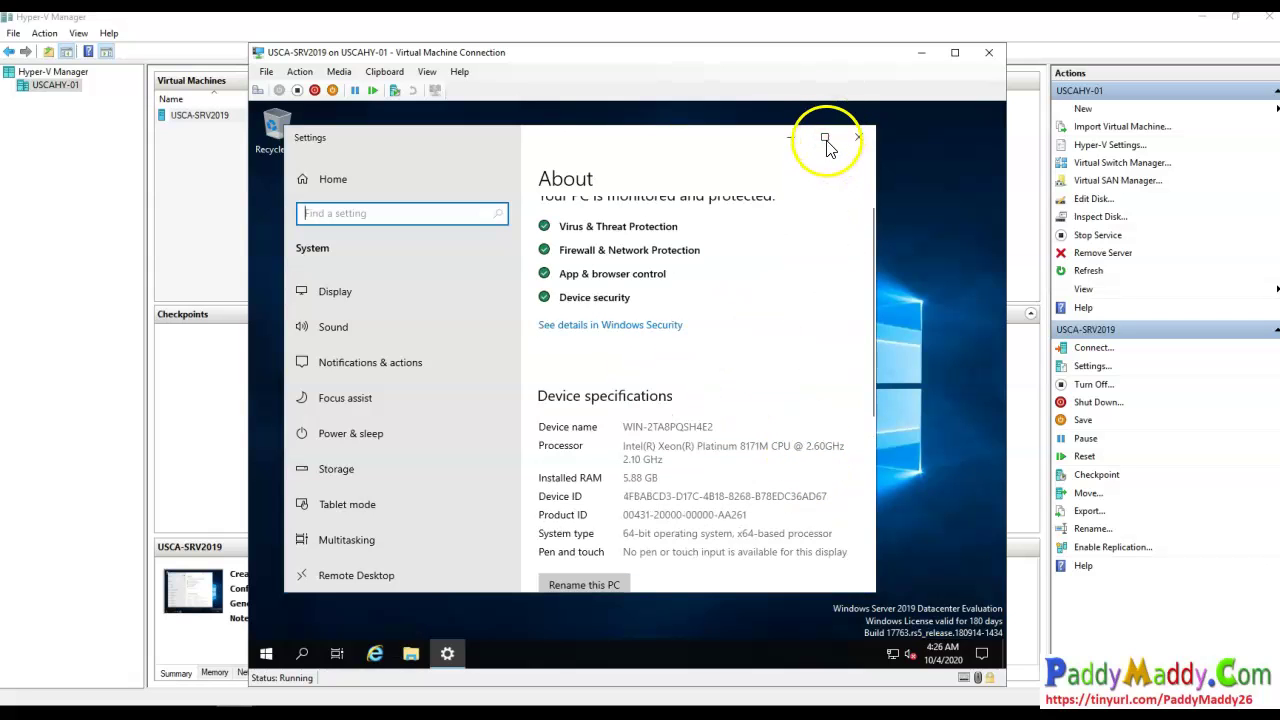
left_click(824, 139)
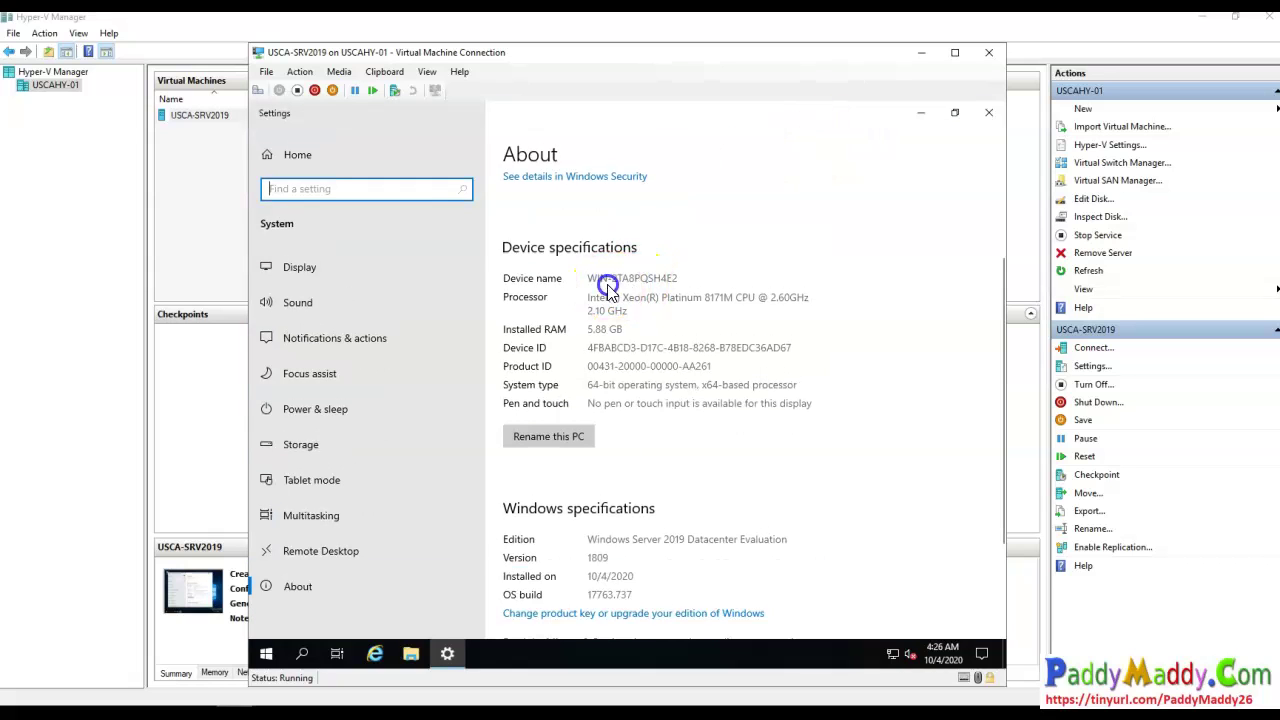
left_click_drag(607, 280, 714, 278)
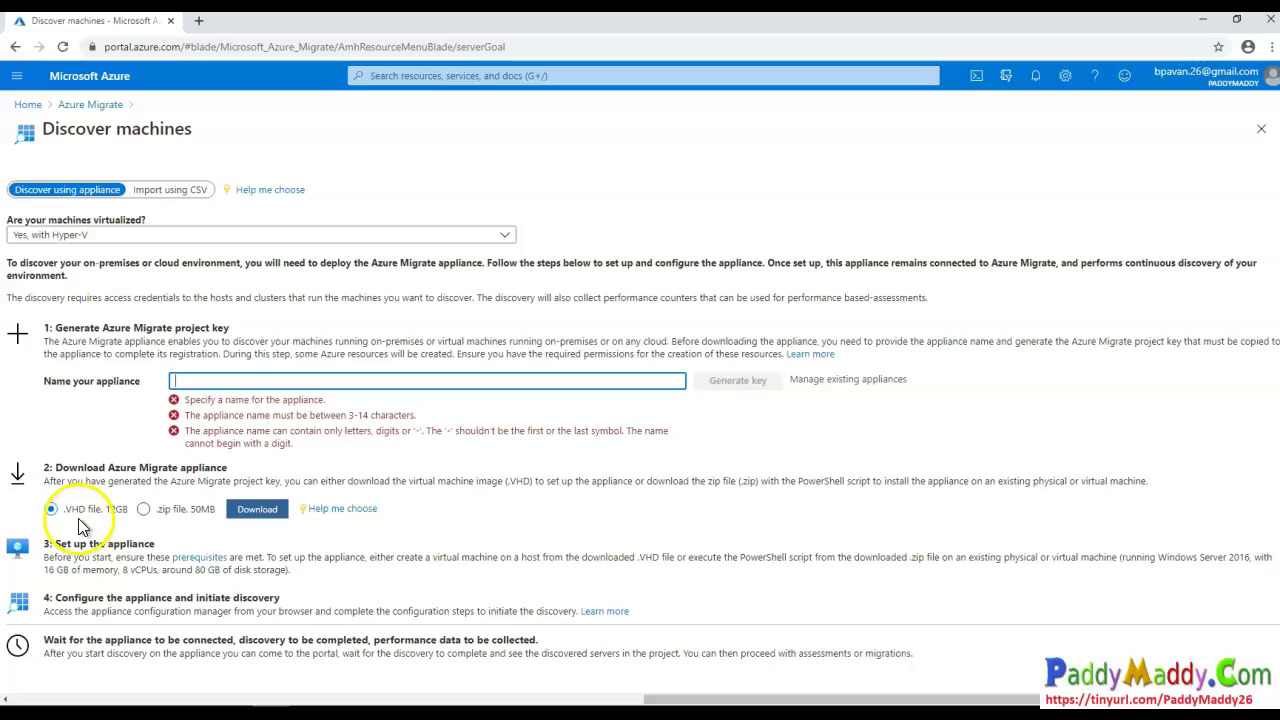
left_click(118, 512)
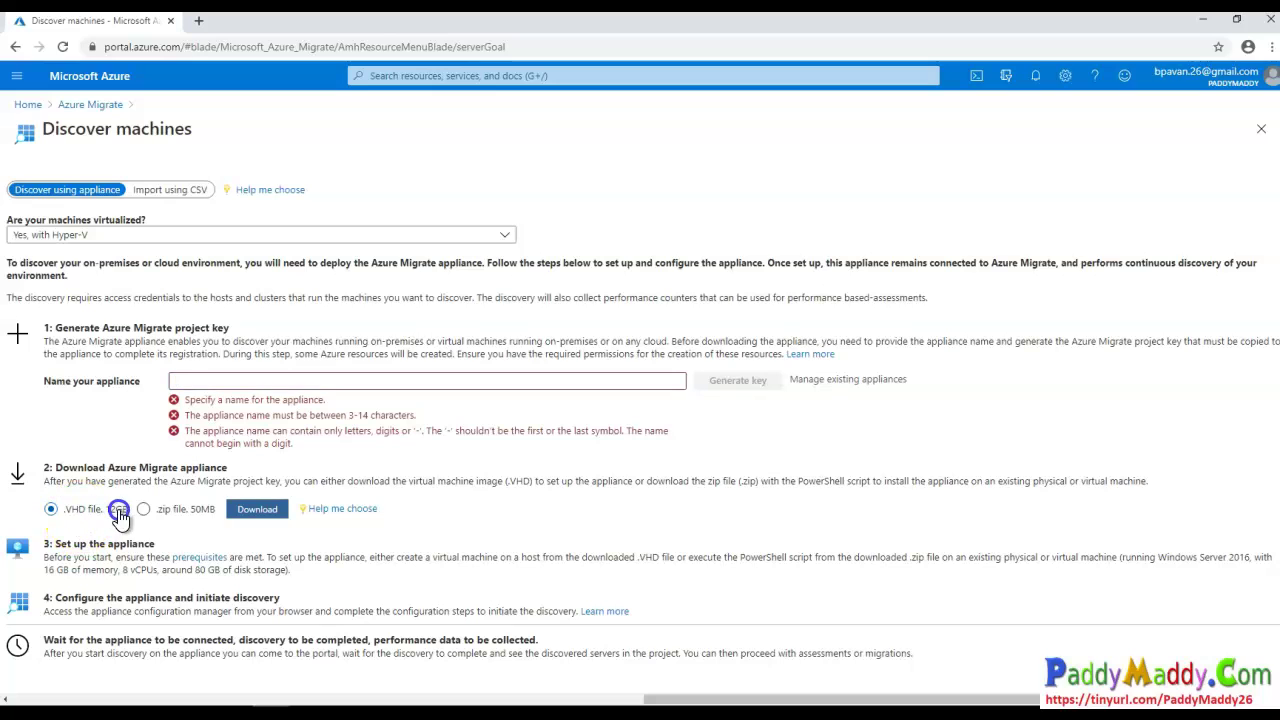
left_click(155, 510)
left_click(82, 512)
mouse_move(25, 503)
left_mouse_down()
mouse_move(46, 523)
mouse_move(90, 485)
mouse_move(25, 505)
mouse_move(112, 541)
left_mouse_up()
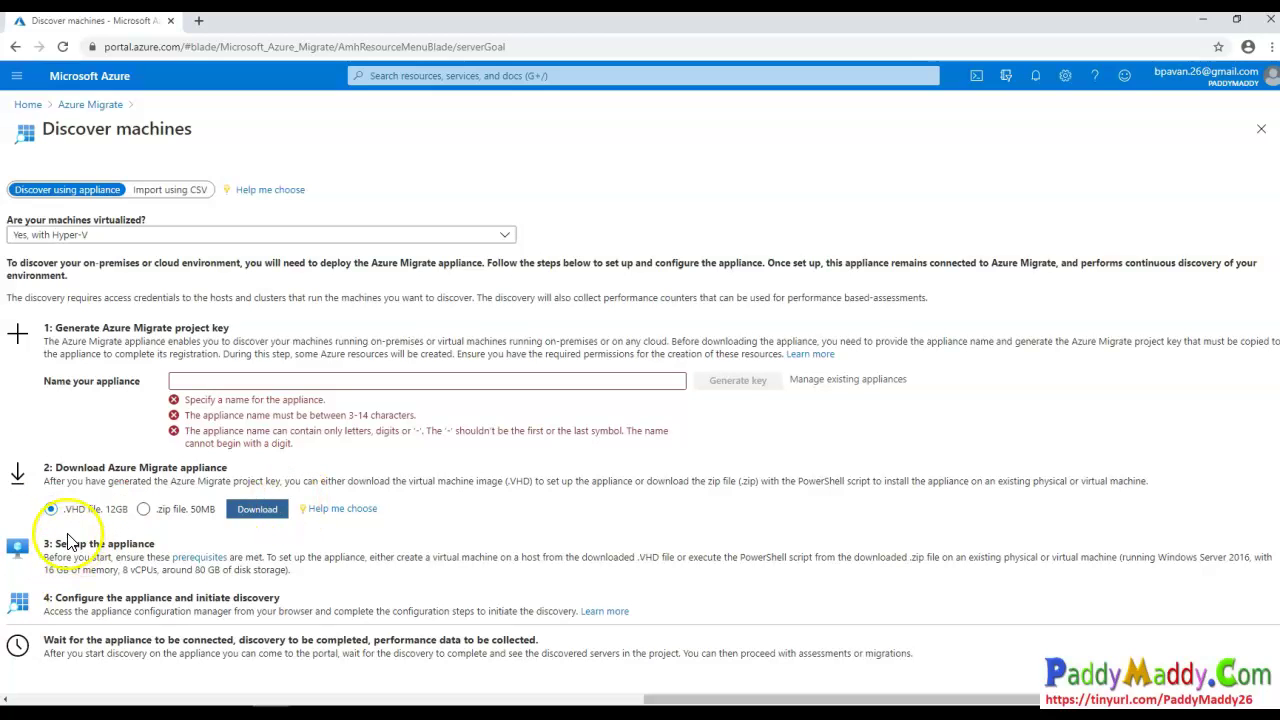
left_click_drag(30, 452, 81, 436)
left_click_drag(58, 526, 123, 526)
mouse_move(205, 525)
left_mouse_down()
mouse_move(227, 512)
mouse_move(148, 480)
mouse_move(145, 530)
mouse_move(212, 530)
left_mouse_up()
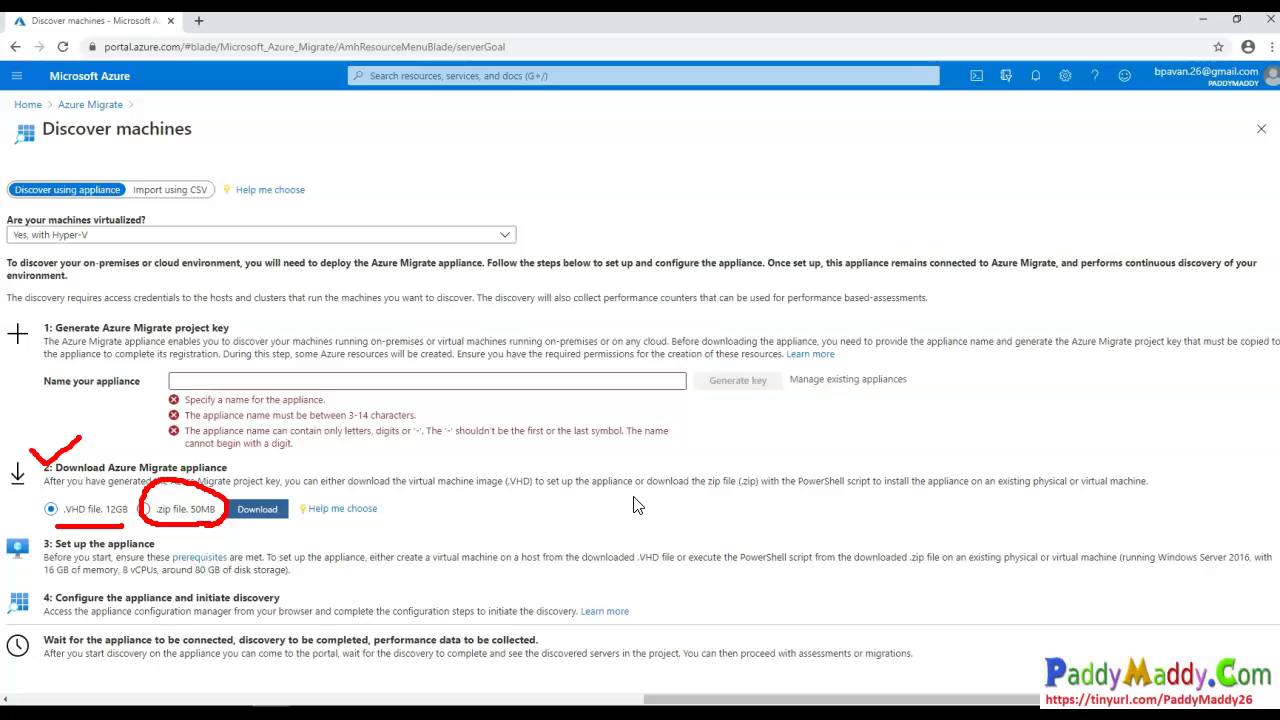
mouse_move(120, 112)
left_mouse_down()
mouse_move(25, 128)
mouse_move(230, 165)
mouse_move(100, 100)
left_mouse_up()
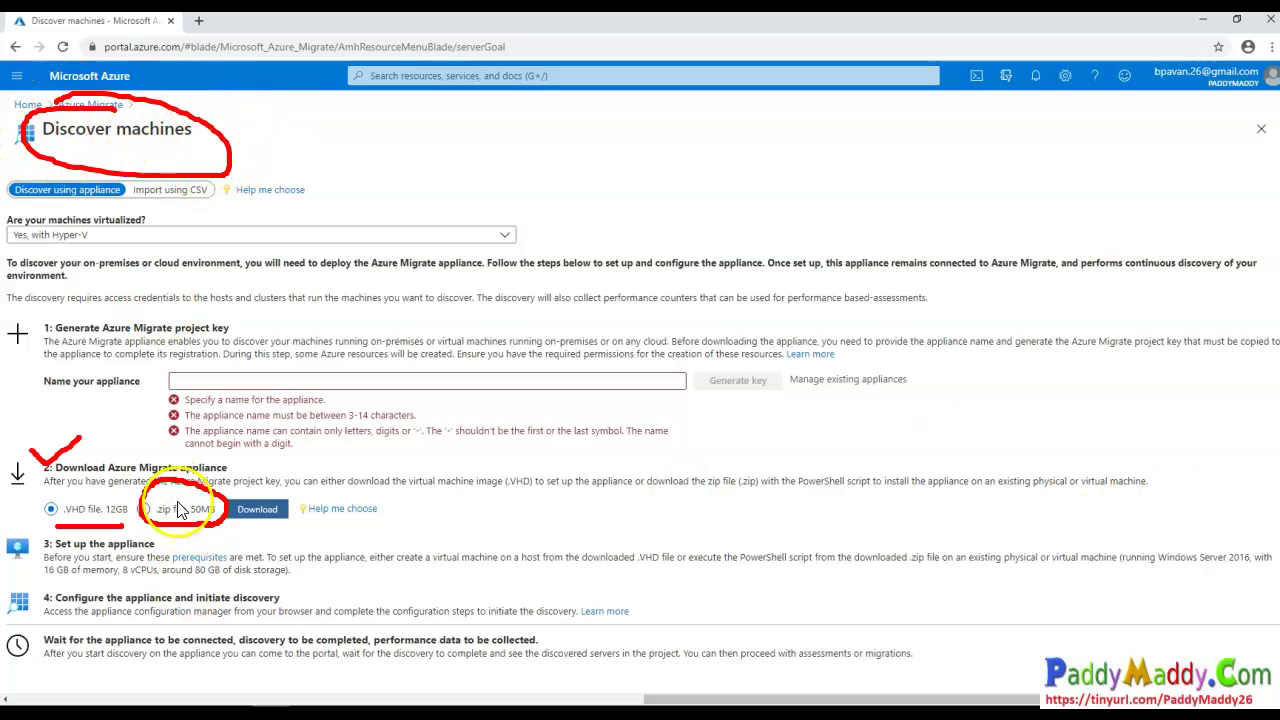
left_click_drag(186, 461, 248, 449)
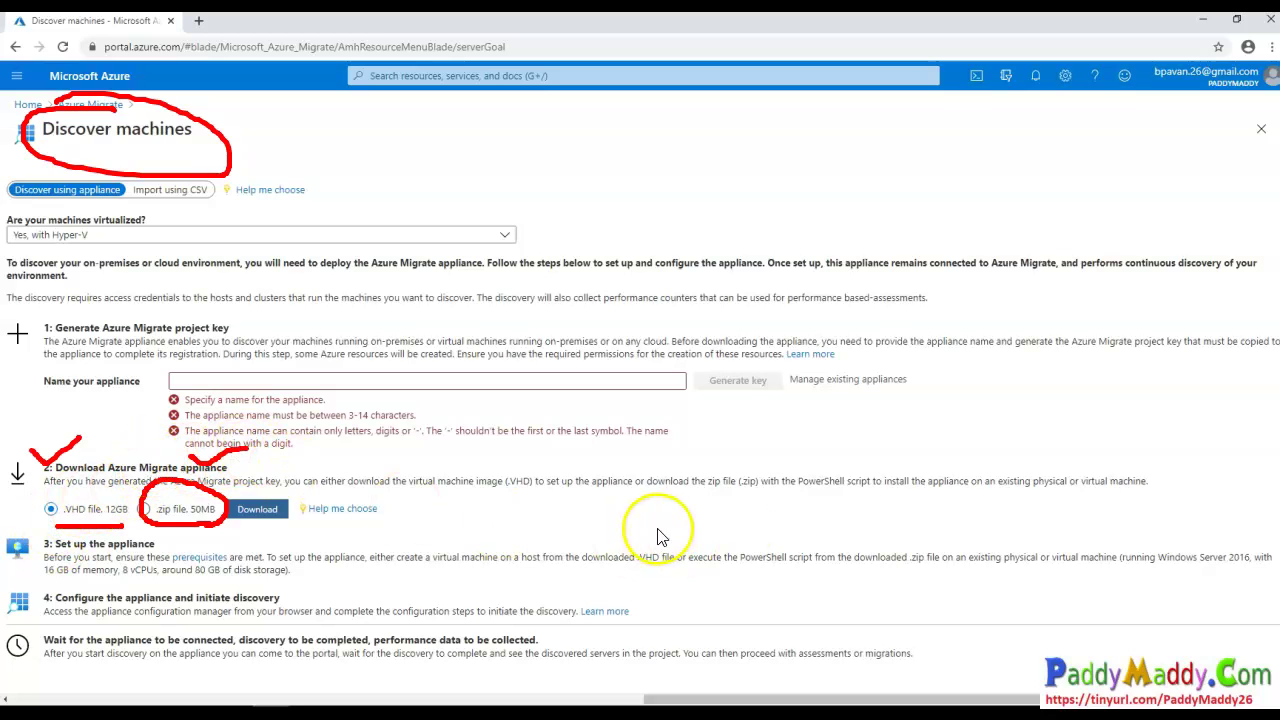
left_click_drag(675, 499, 987, 500)
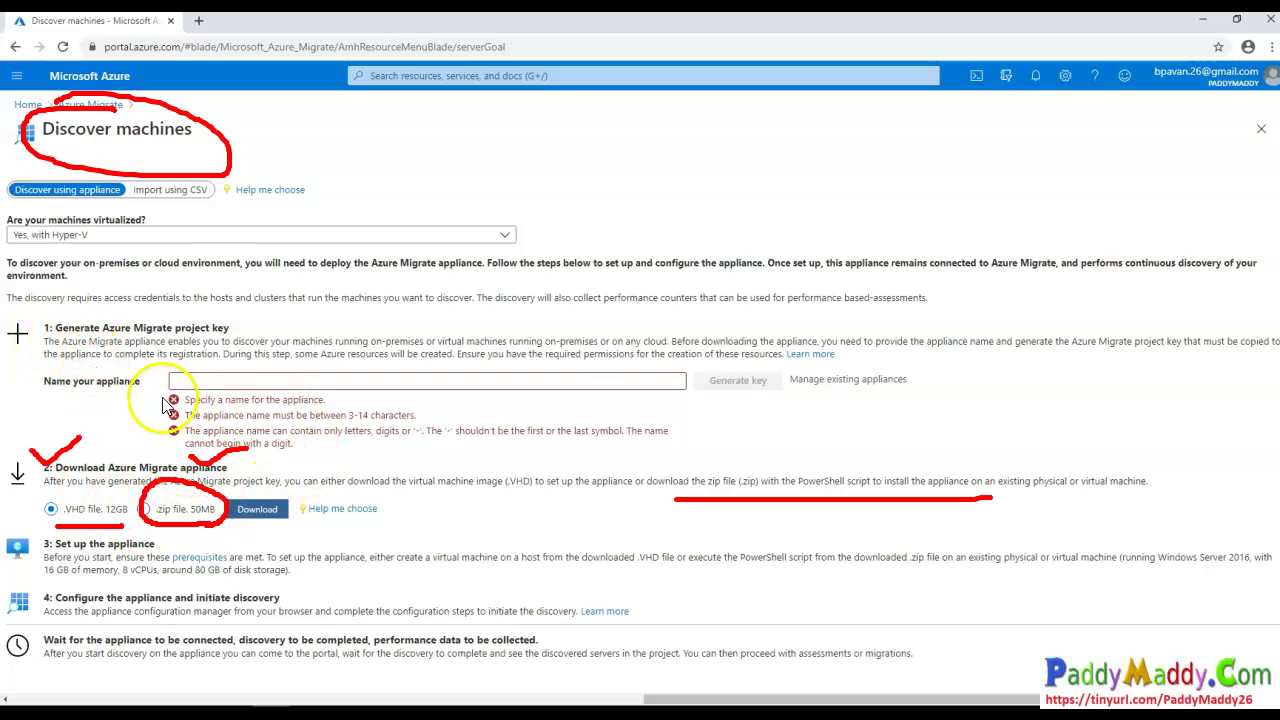
mouse_move(138, 368)
left_mouse_down()
mouse_move(149, 378)
mouse_move(176, 365)
left_mouse_up()
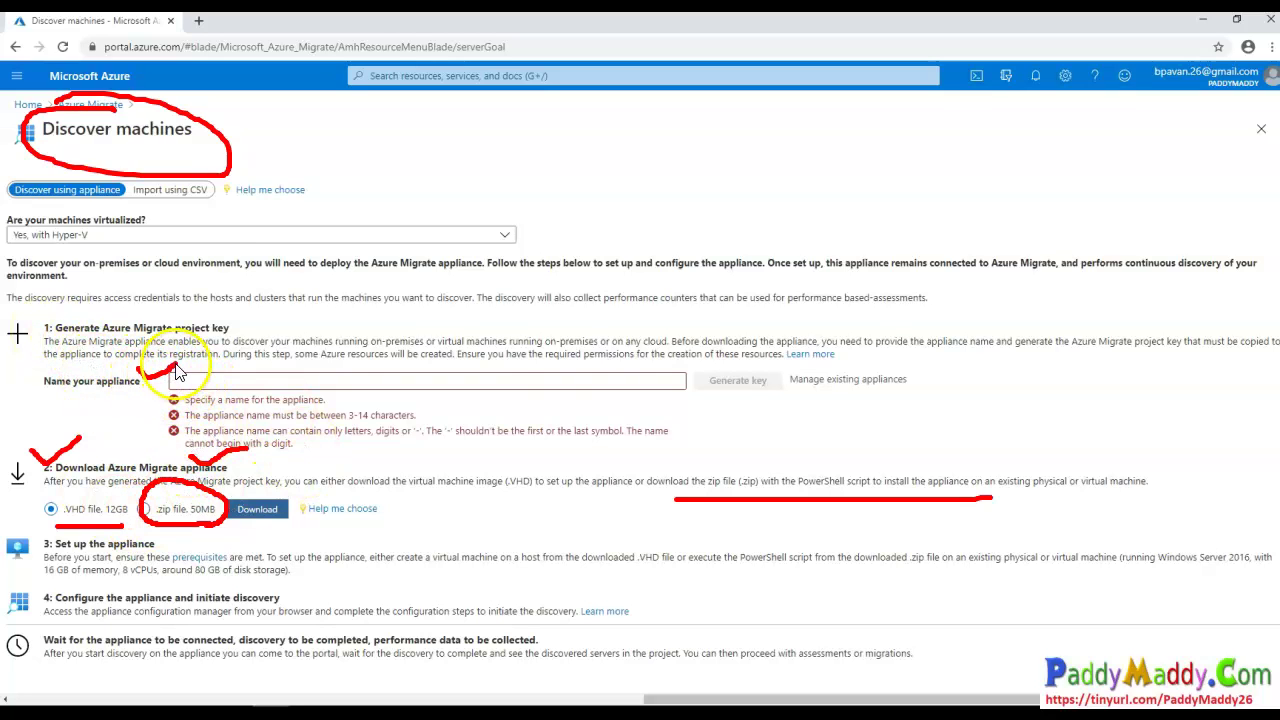
mouse_move(770, 381)
left_mouse_down()
mouse_move(702, 378)
mouse_move(778, 368)
left_mouse_up()
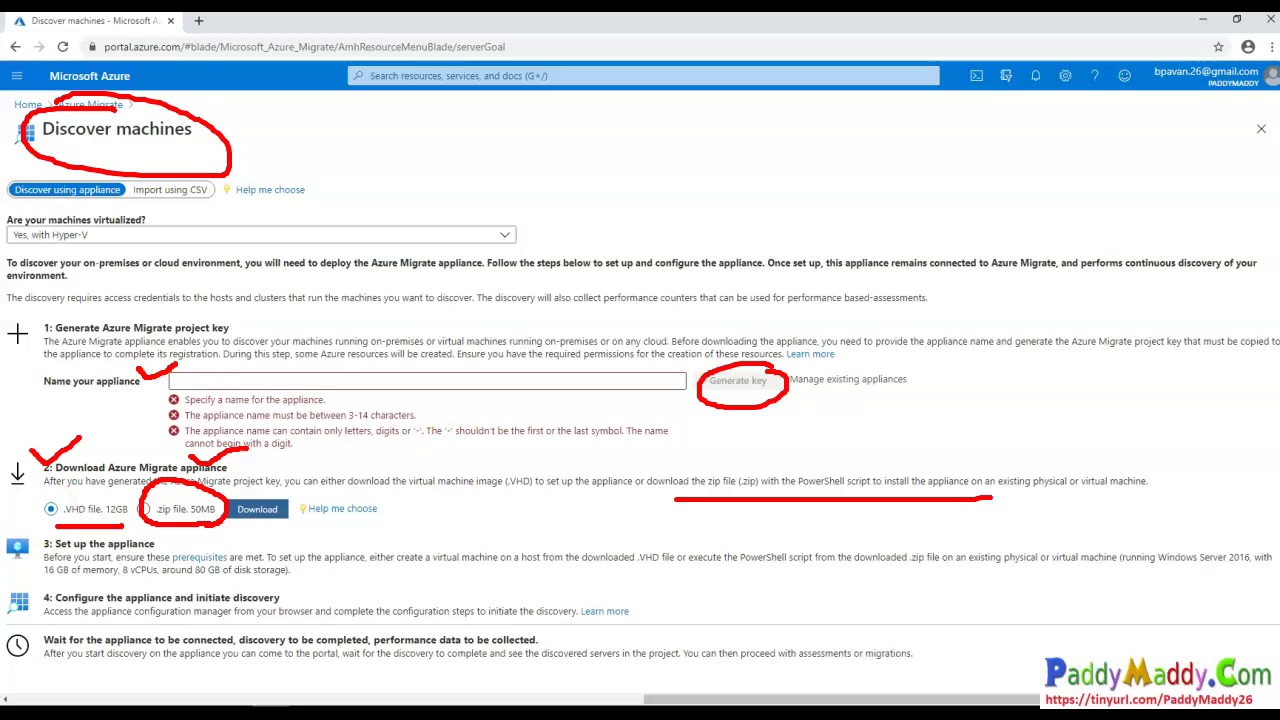
key("Escape")
left_click_drag(68, 481, 135, 482)
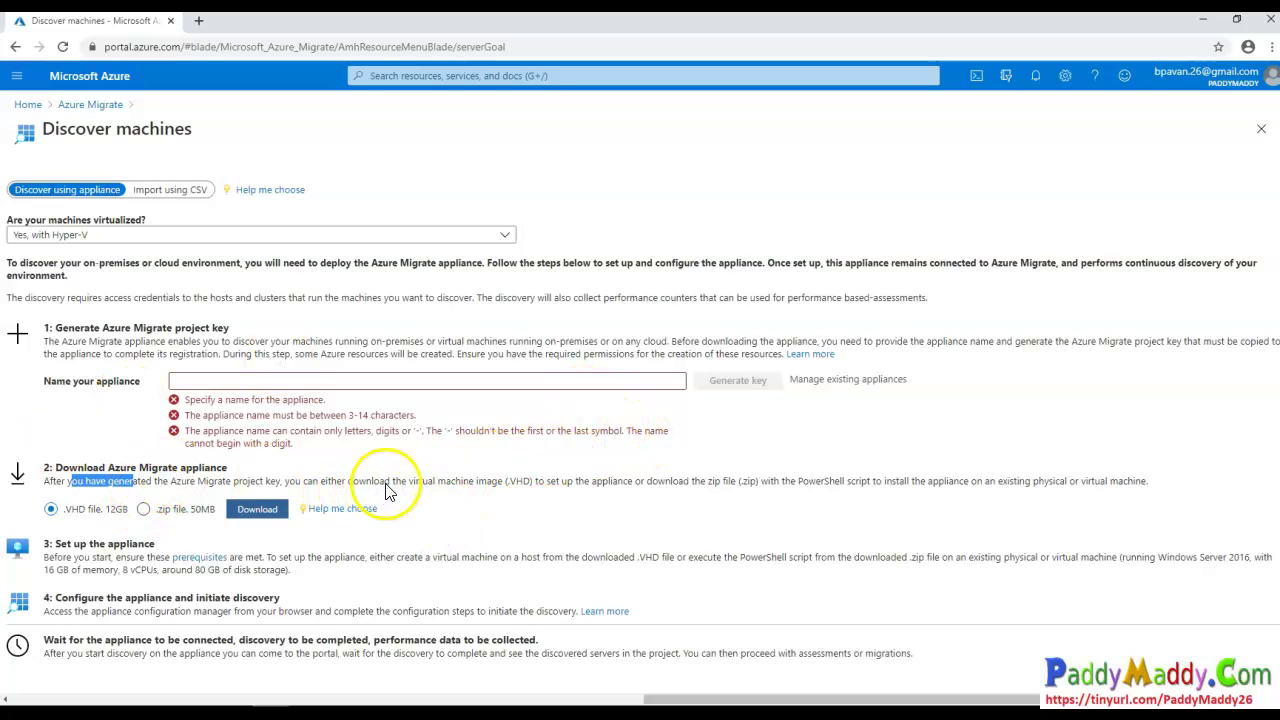
left_click_drag(391, 489, 518, 473)
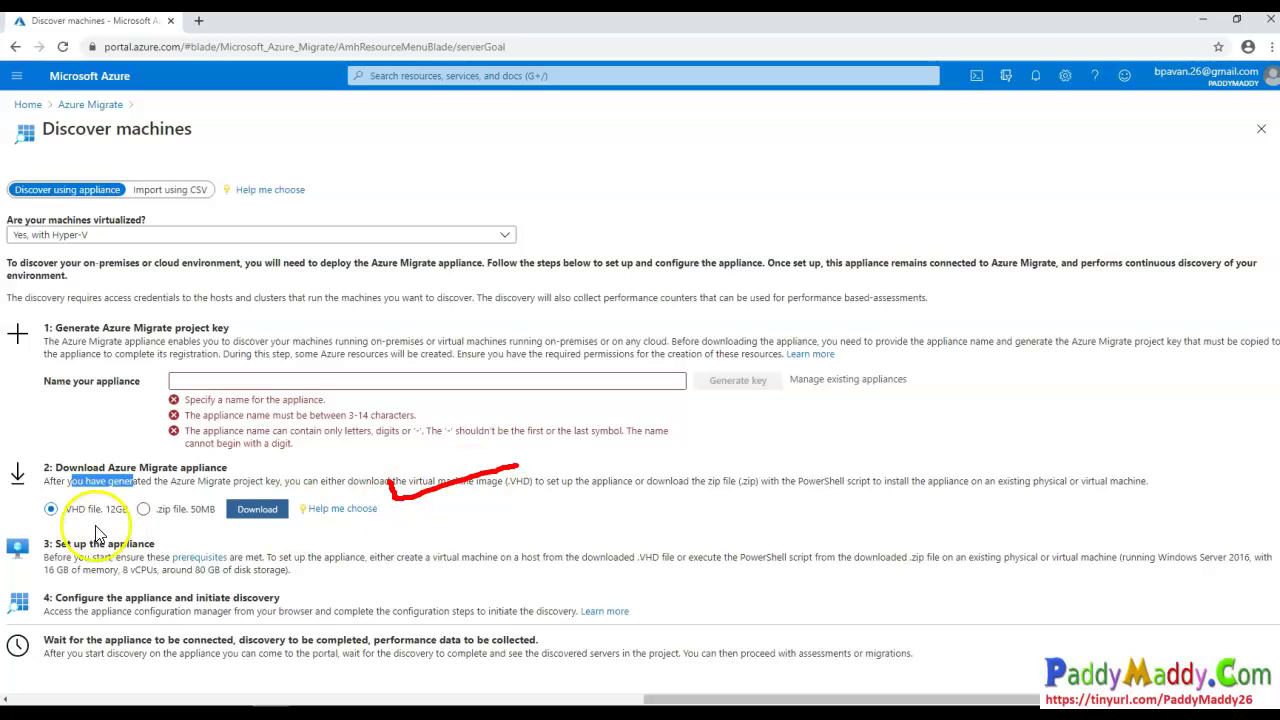
left_click_drag(345, 561, 458, 518)
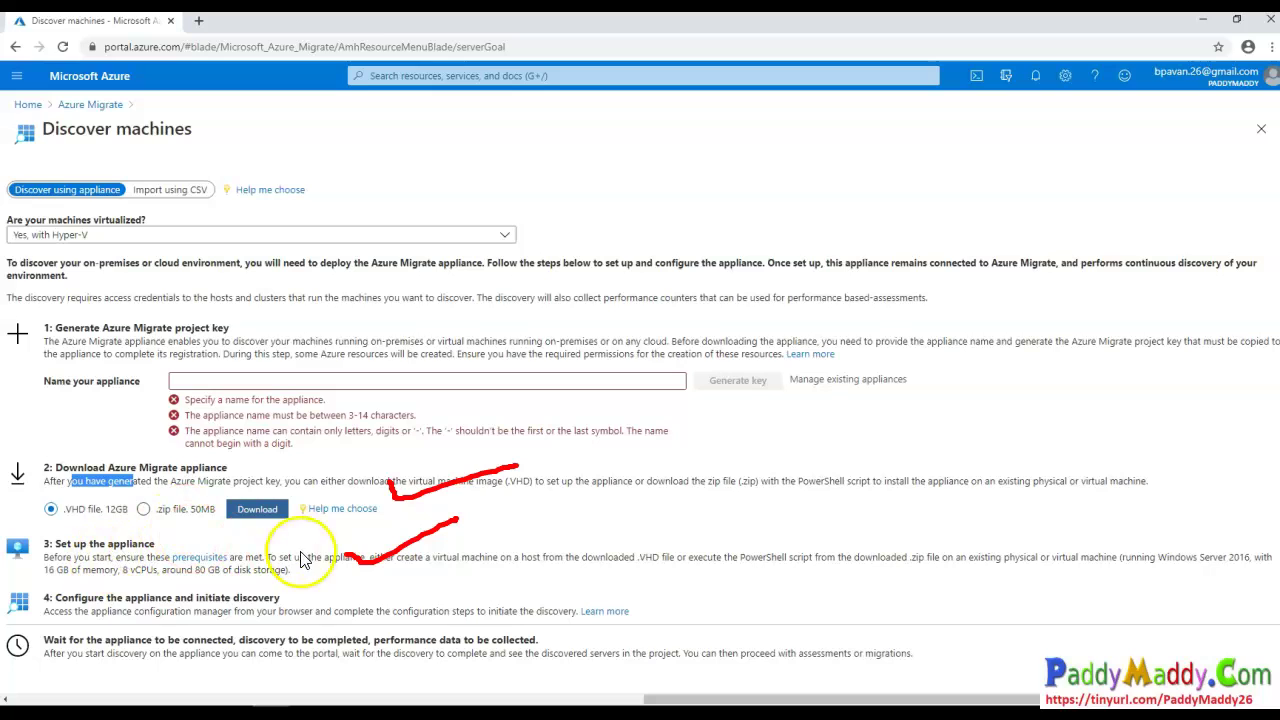
left_click_drag(48, 489, 75, 570)
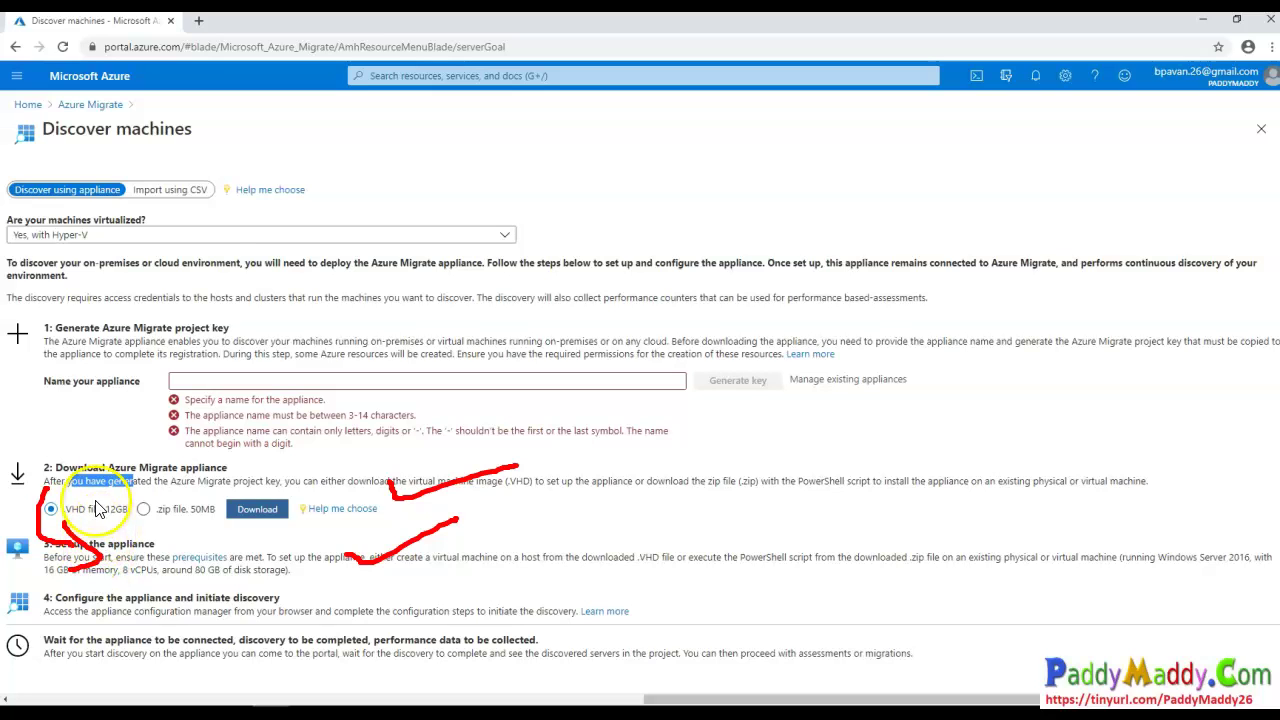
left_click_drag(54, 525, 136, 529)
mouse_move(572, 381)
left_mouse_down()
mouse_move(726, 457)
mouse_move(526, 577)
mouse_move(497, 578)
mouse_move(545, 580)
left_mouse_up()
left_click_drag(165, 553, 208, 537)
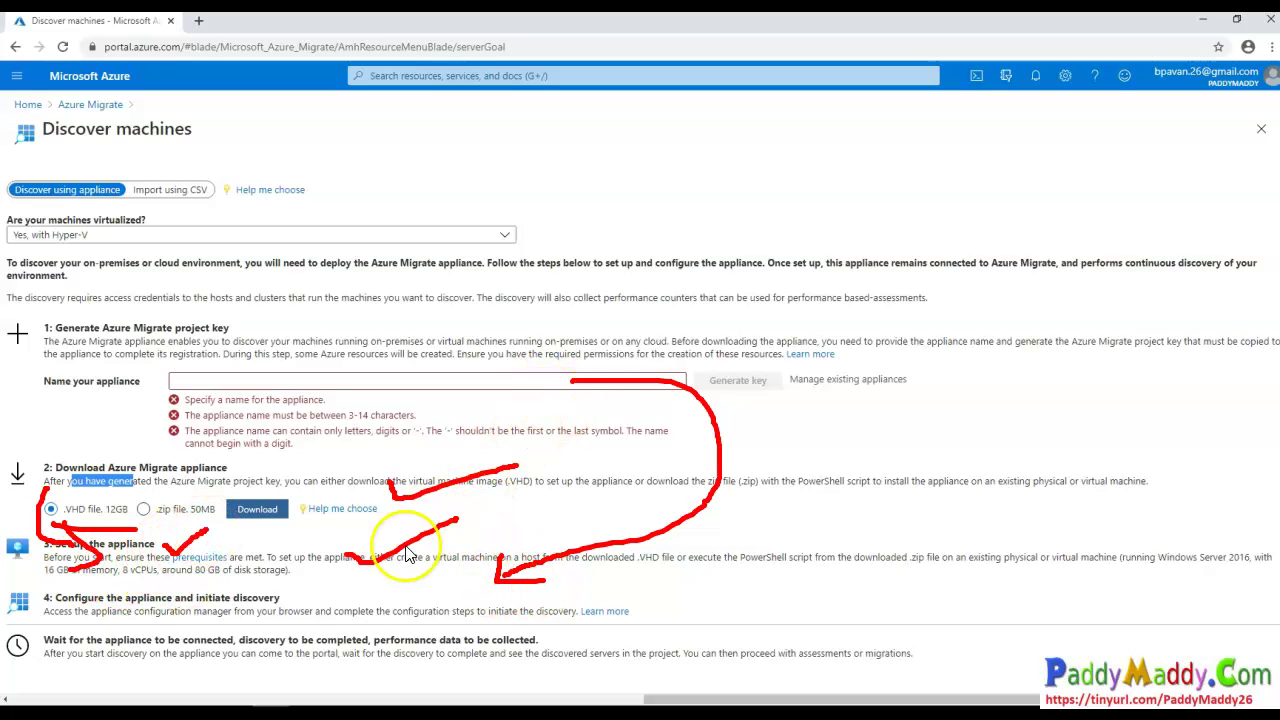
left_click(296, 598)
mouse_move(296, 598)
left_mouse_down()
mouse_move(195, 595)
mouse_move(304, 603)
left_mouse_up()
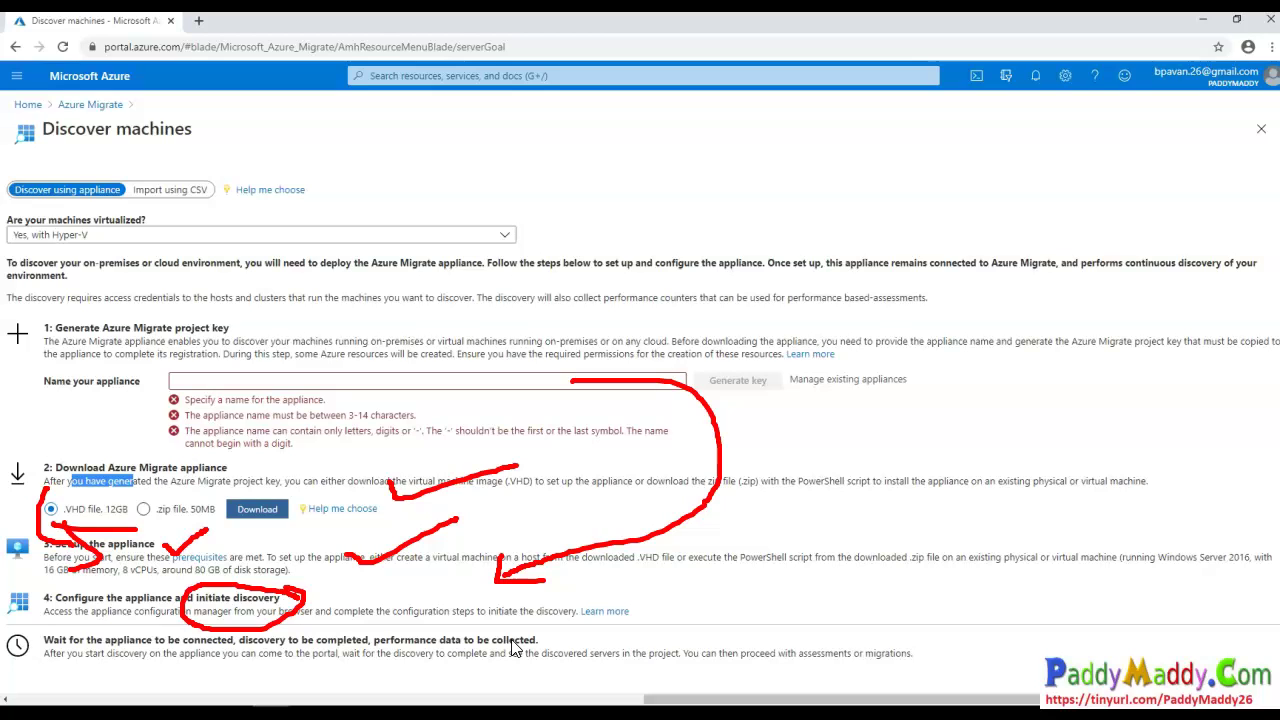
key("Escape")
left_click_drag(70, 481, 306, 481)
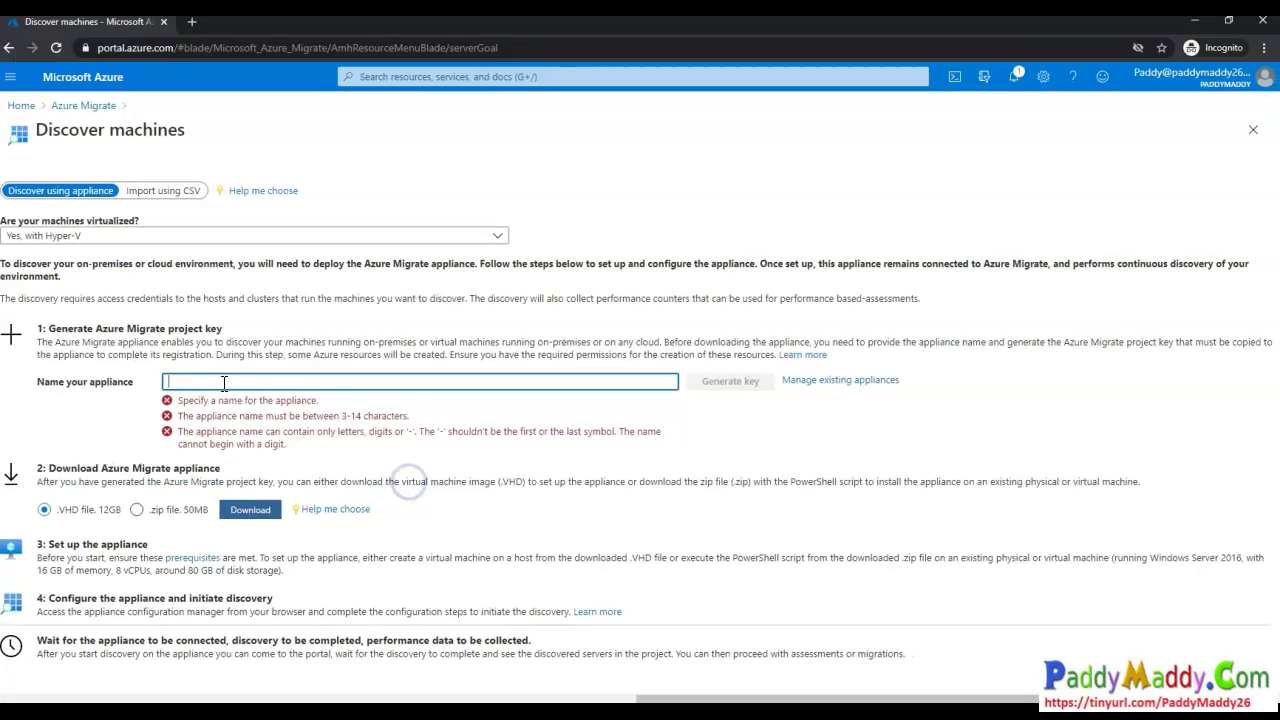
- Name the new appliance Hy-vAppl and generate its project key
left_click(228, 377)
type("Hy-vAppl")
left_click(744, 381)
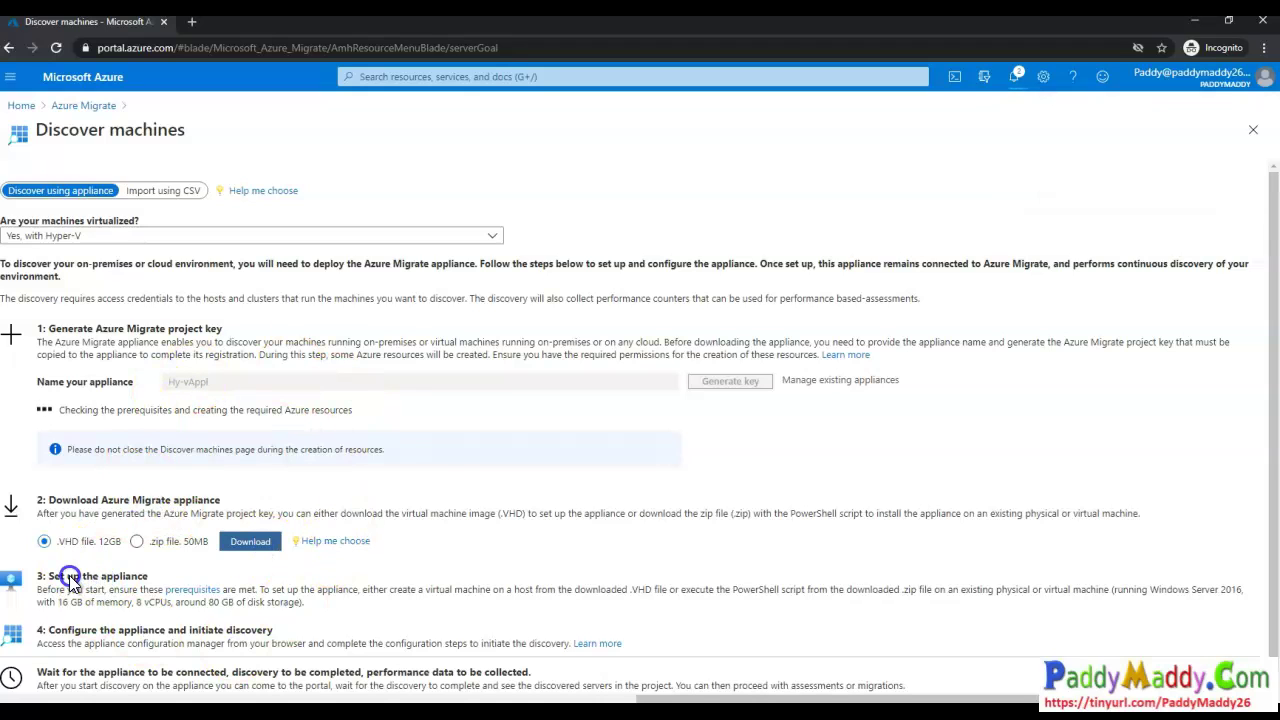
left_click_drag(80, 410, 333, 410)
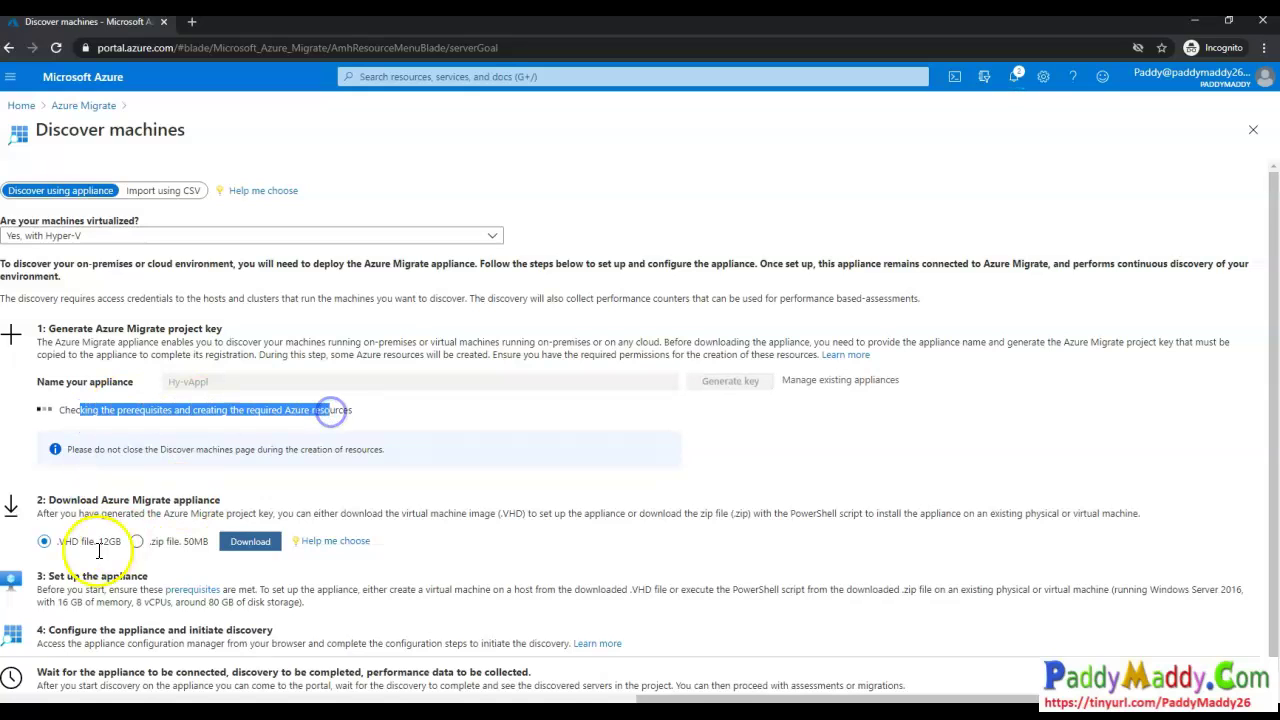
left_click_drag(60, 541, 108, 545)
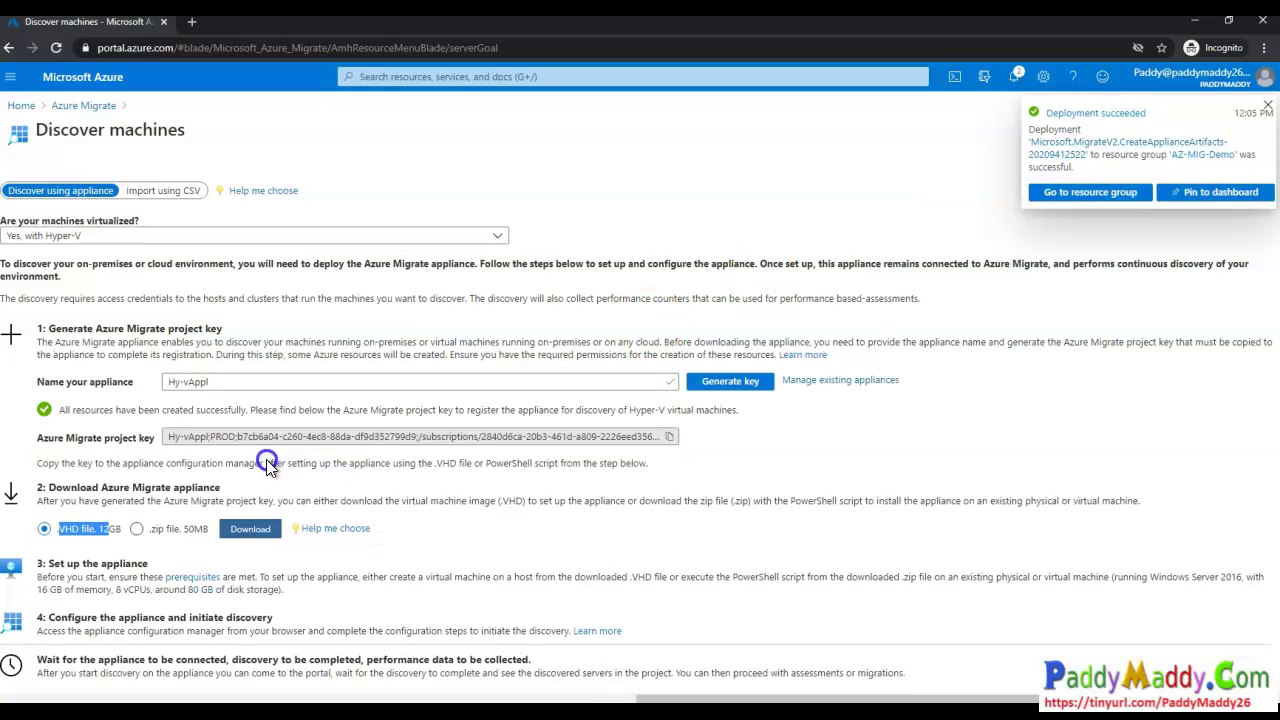
- Copy the generated project key and download the 12 GB .VHD appliance package
left_click_drag(170, 434, 582, 426)
left_click_drag(662, 427, 672, 436)
left_click(669, 436)
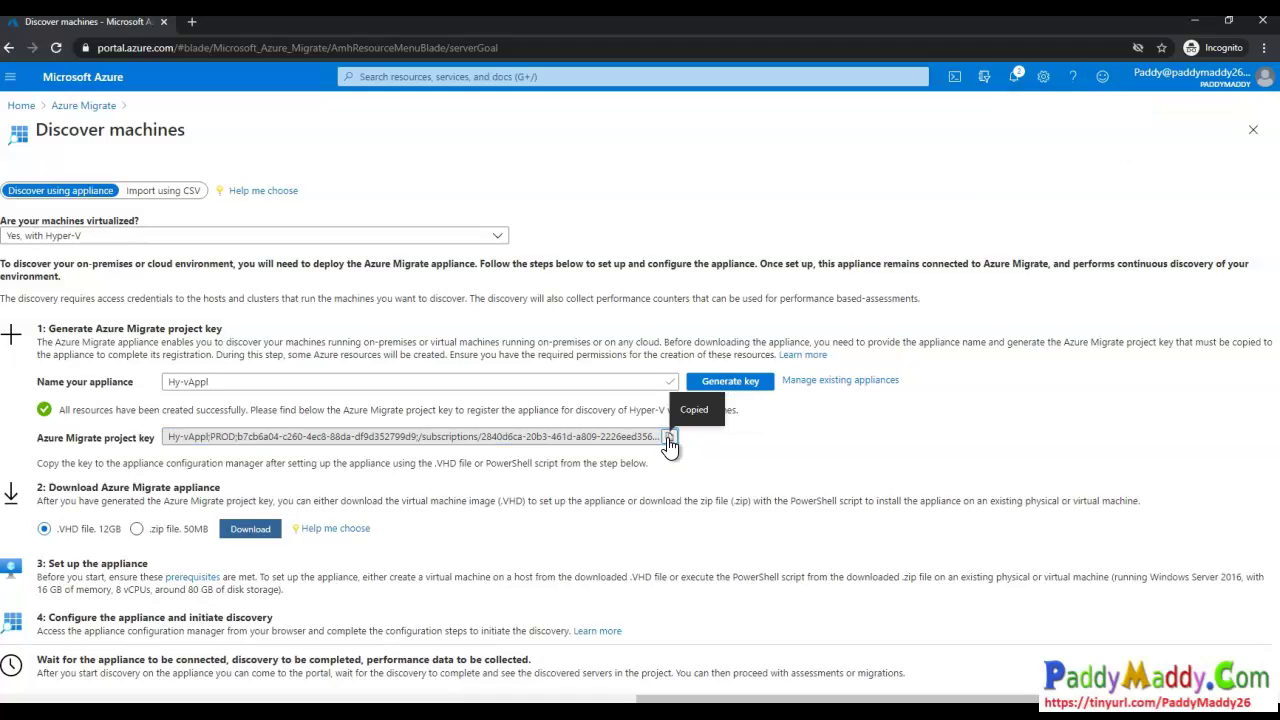
left_click(248, 532)
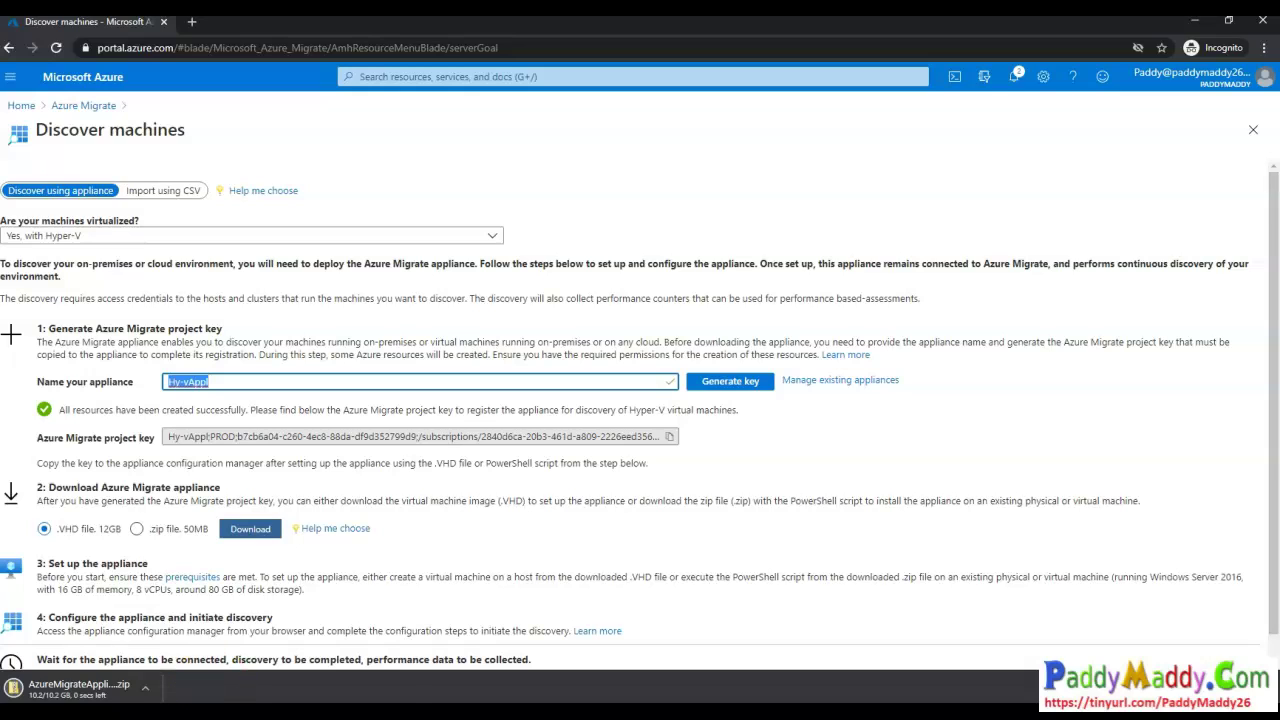
mouse_move(255, 711)
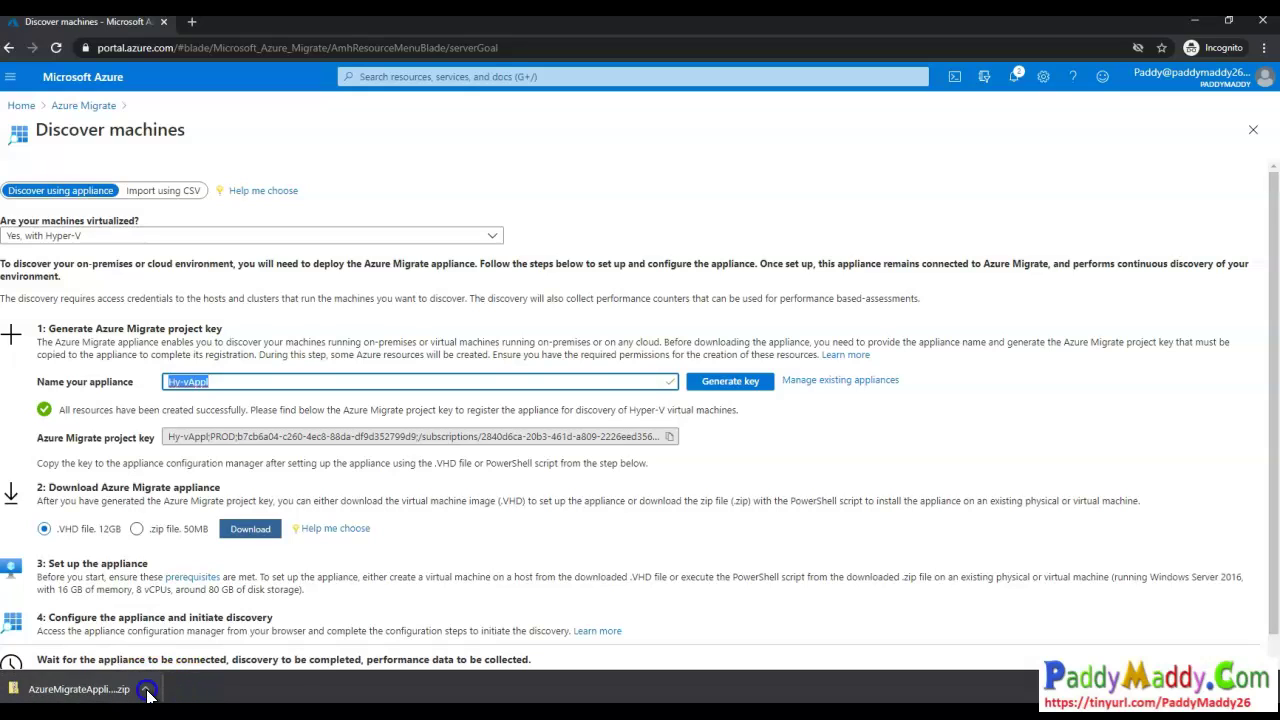
- Extract the downloaded AzureMigrateAppliance_v3.20.08.27 zip into C:\VMs\Appliance
left_click(145, 689)
left_click(185, 638)
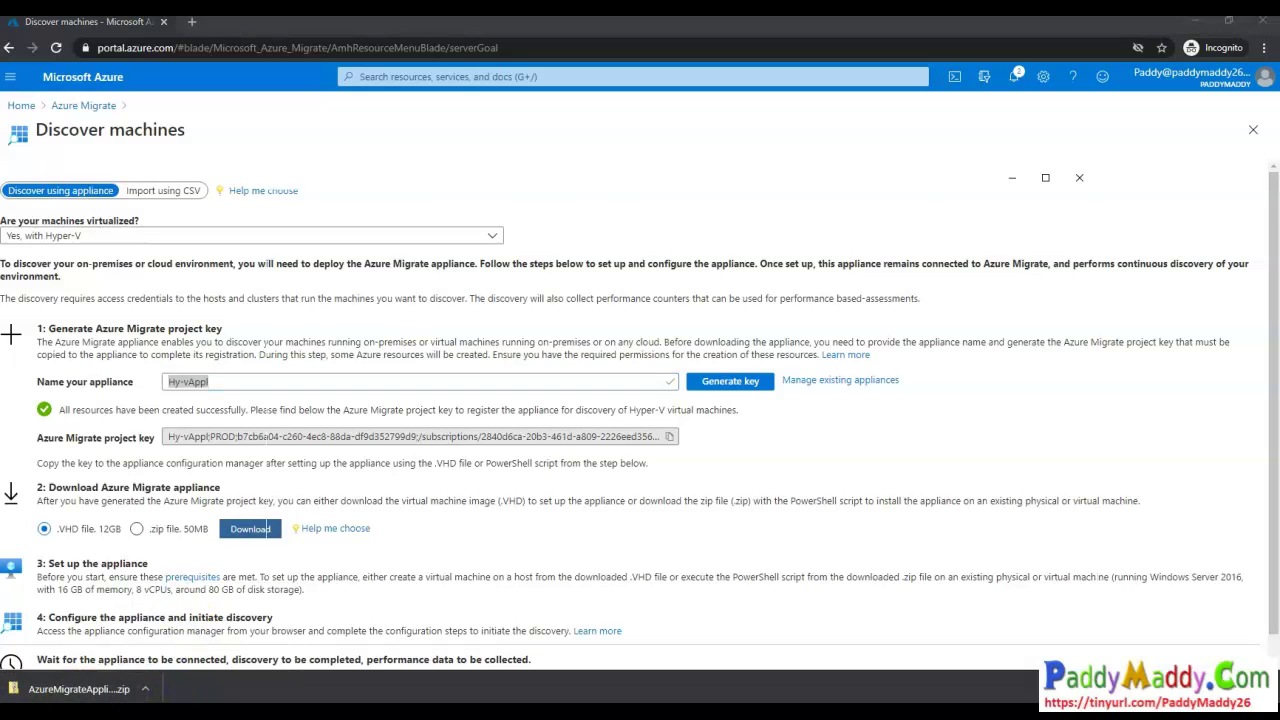
right_click(490, 291)
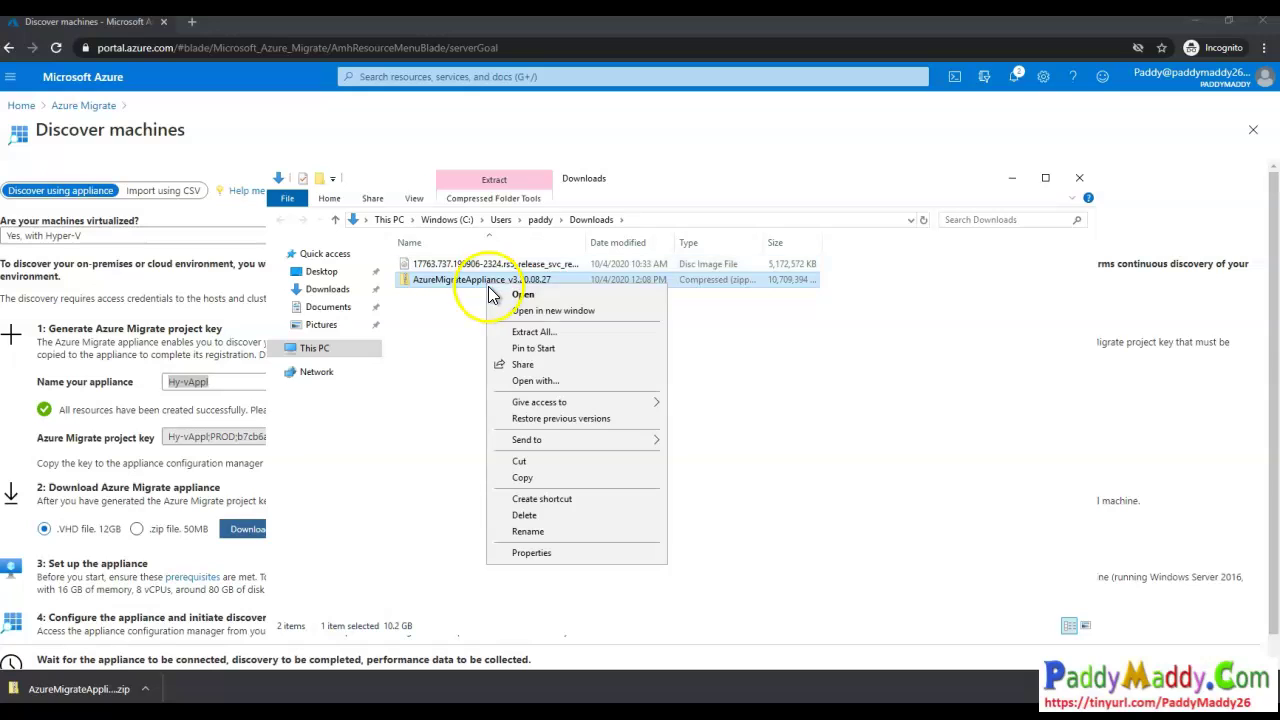
left_click(533, 334)
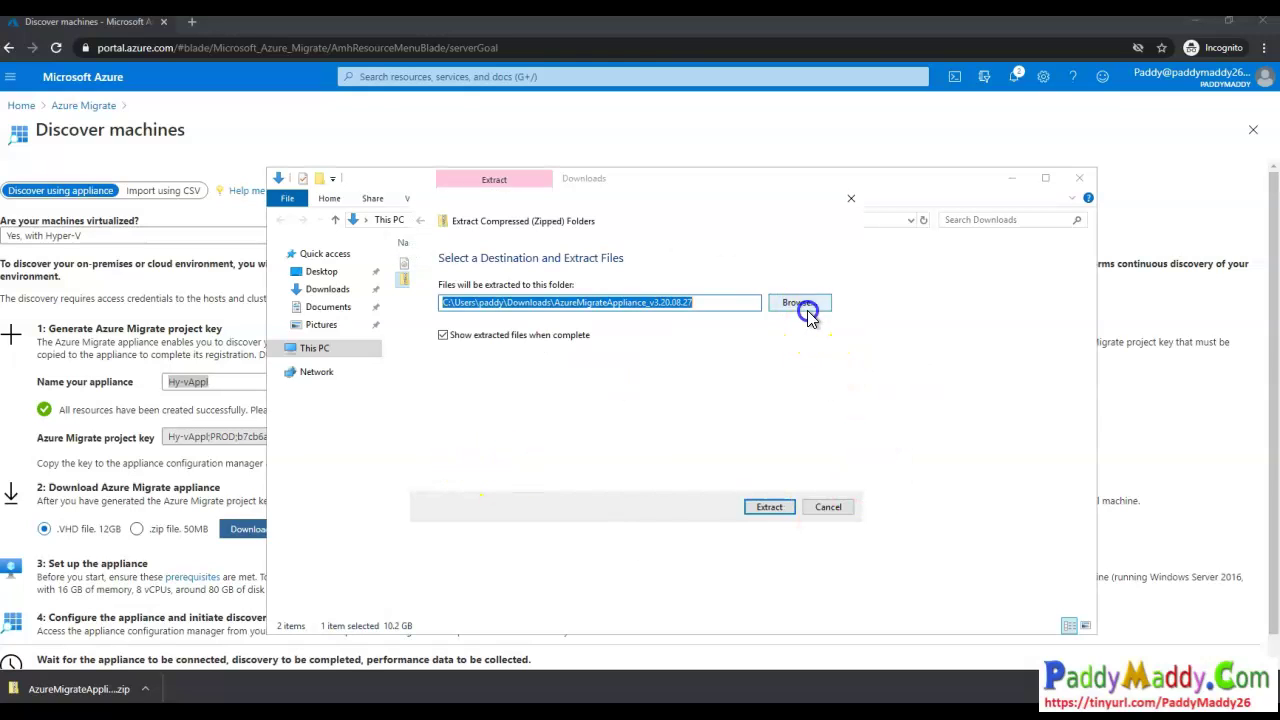
left_click(807, 306)
left_click(452, 398)
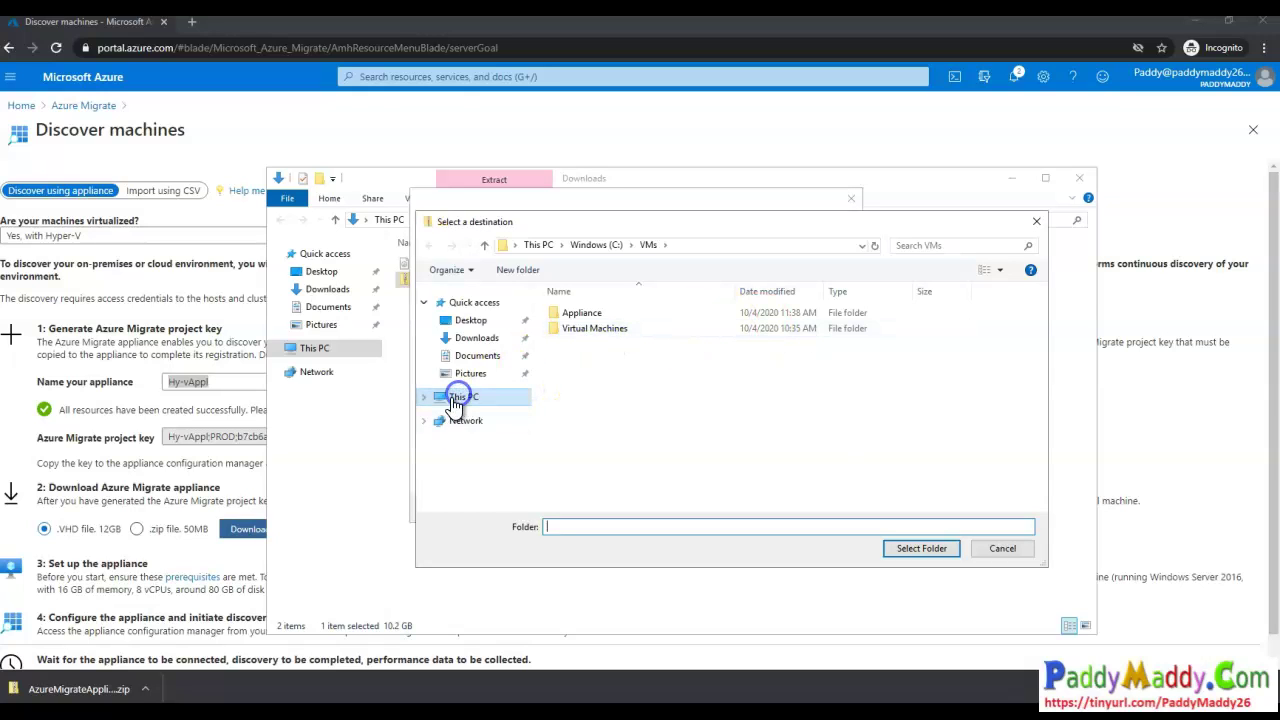
double_click(684, 508)
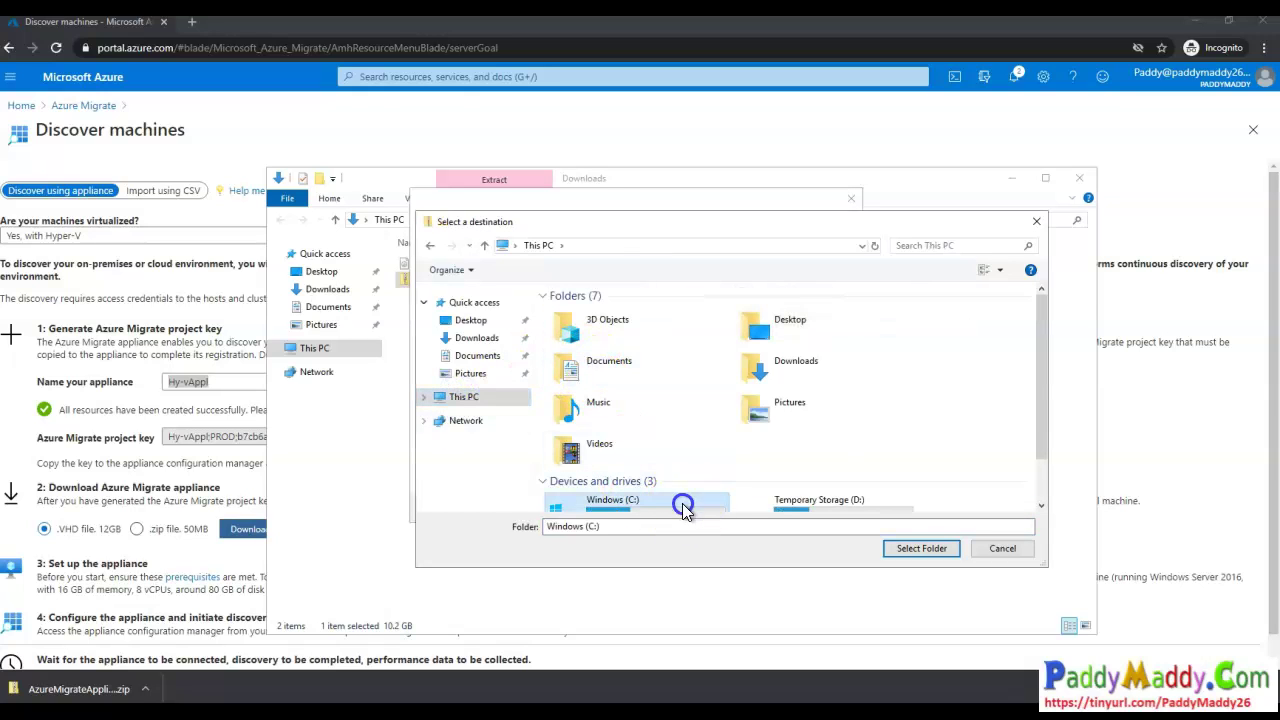
double_click(572, 391)
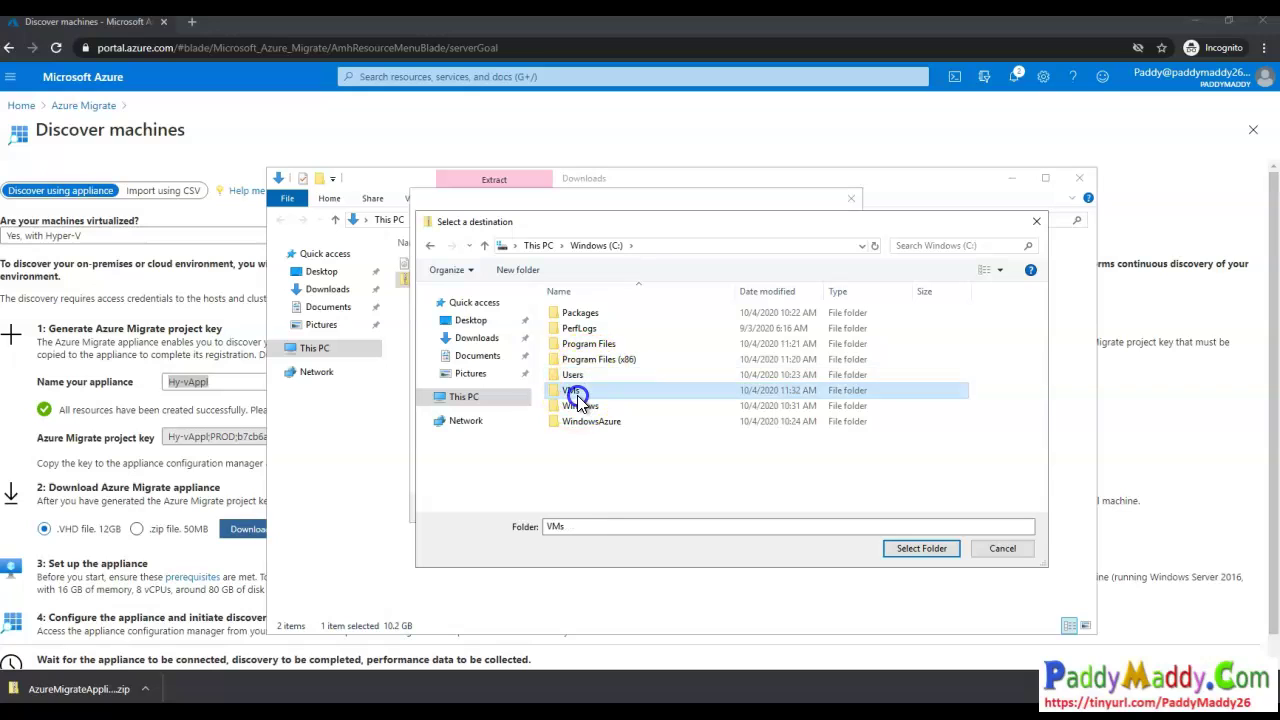
double_click(575, 313)
left_click(921, 547)
left_click(760, 507)
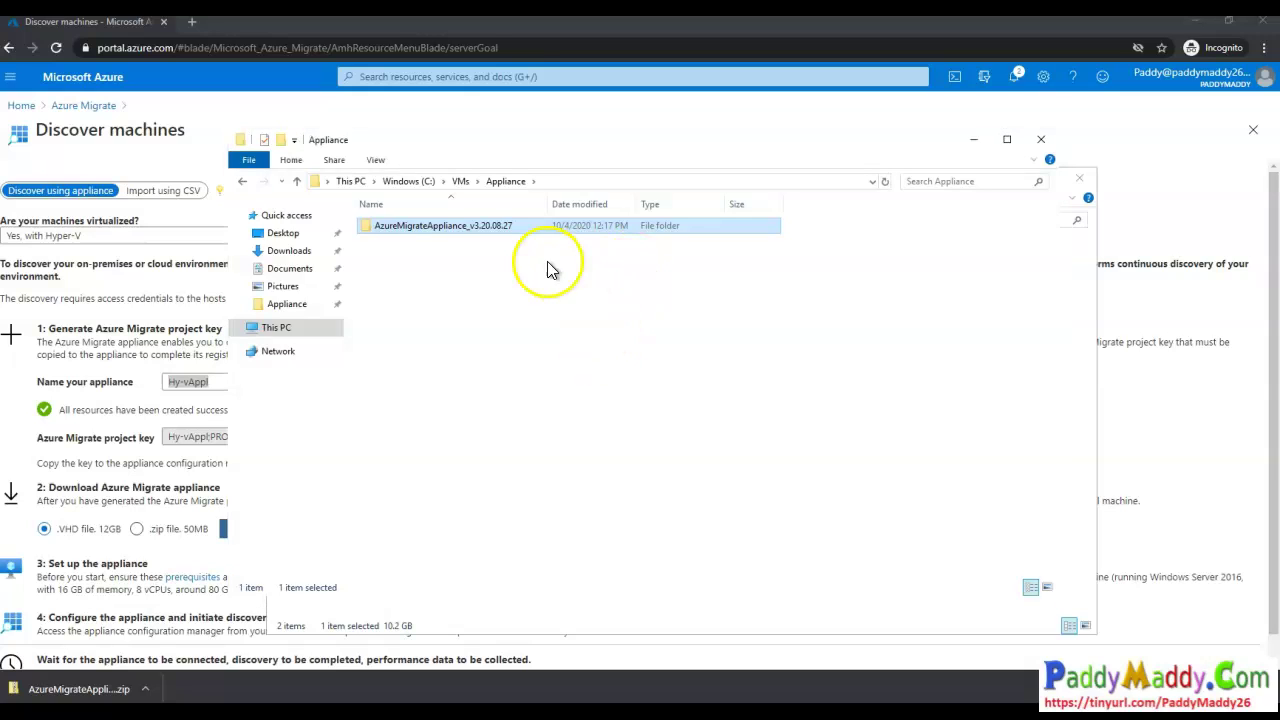
- Inspect the Virtual Machines, Virtual Hard Disks and Snapshots folders, then return to the Appliance folder
double_click(476, 229)
left_click(455, 258)
double_click(455, 260)
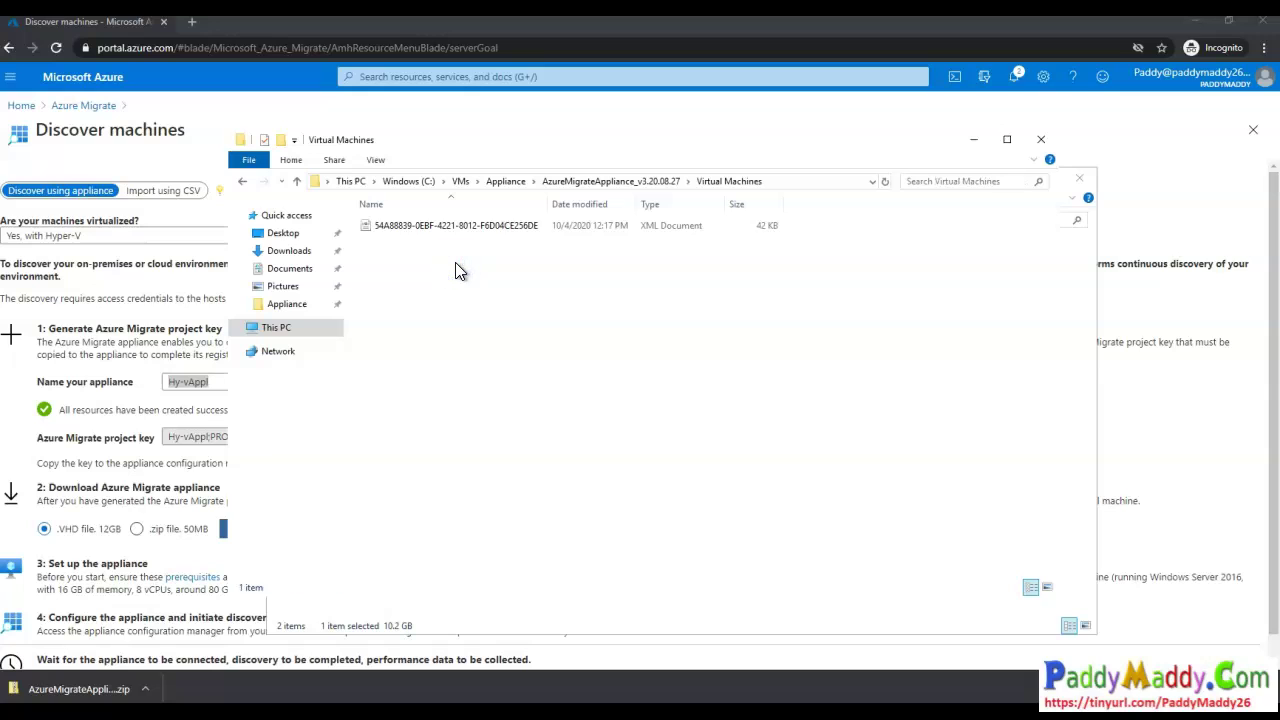
key("alt+Left")
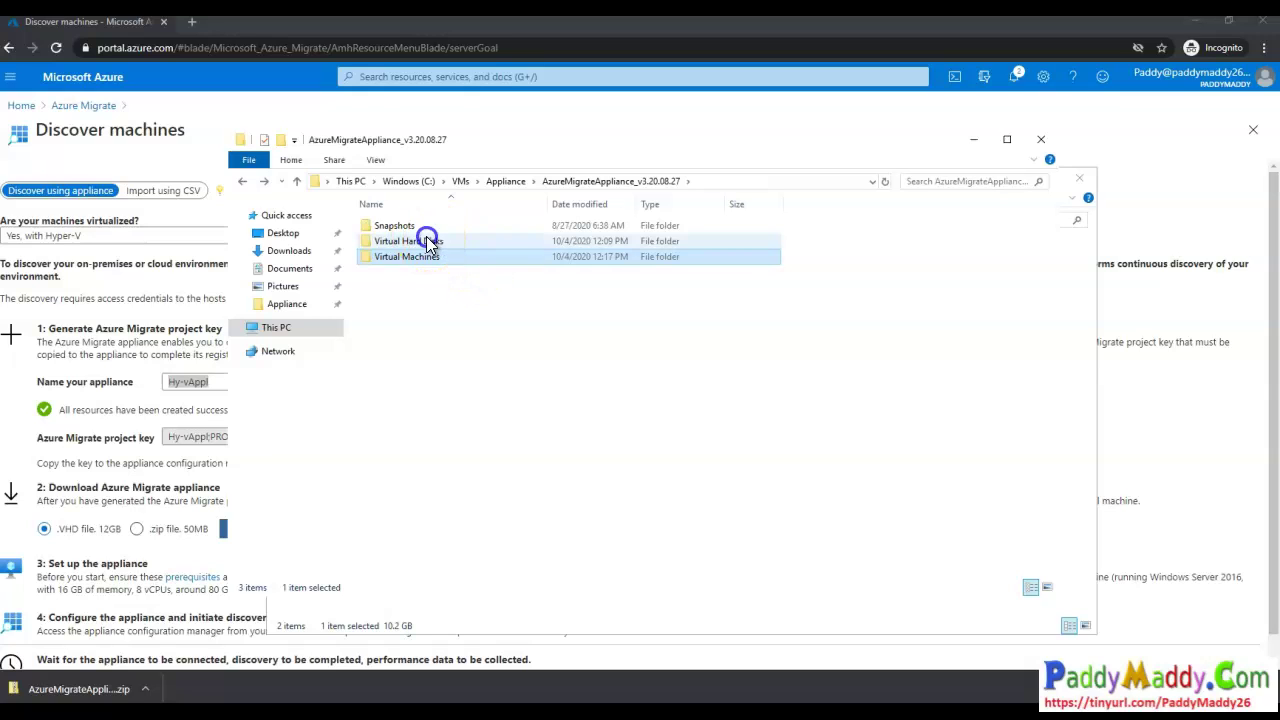
double_click(425, 242)
key("alt+Left")
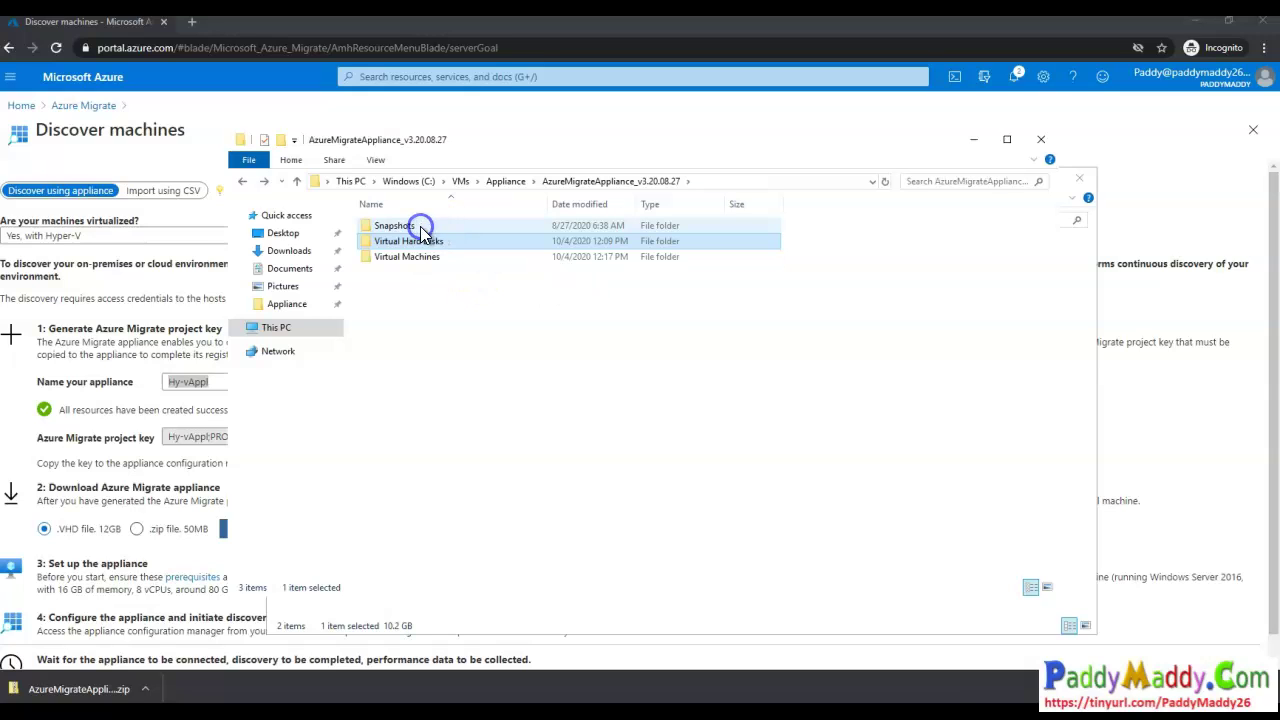
double_click(425, 223)
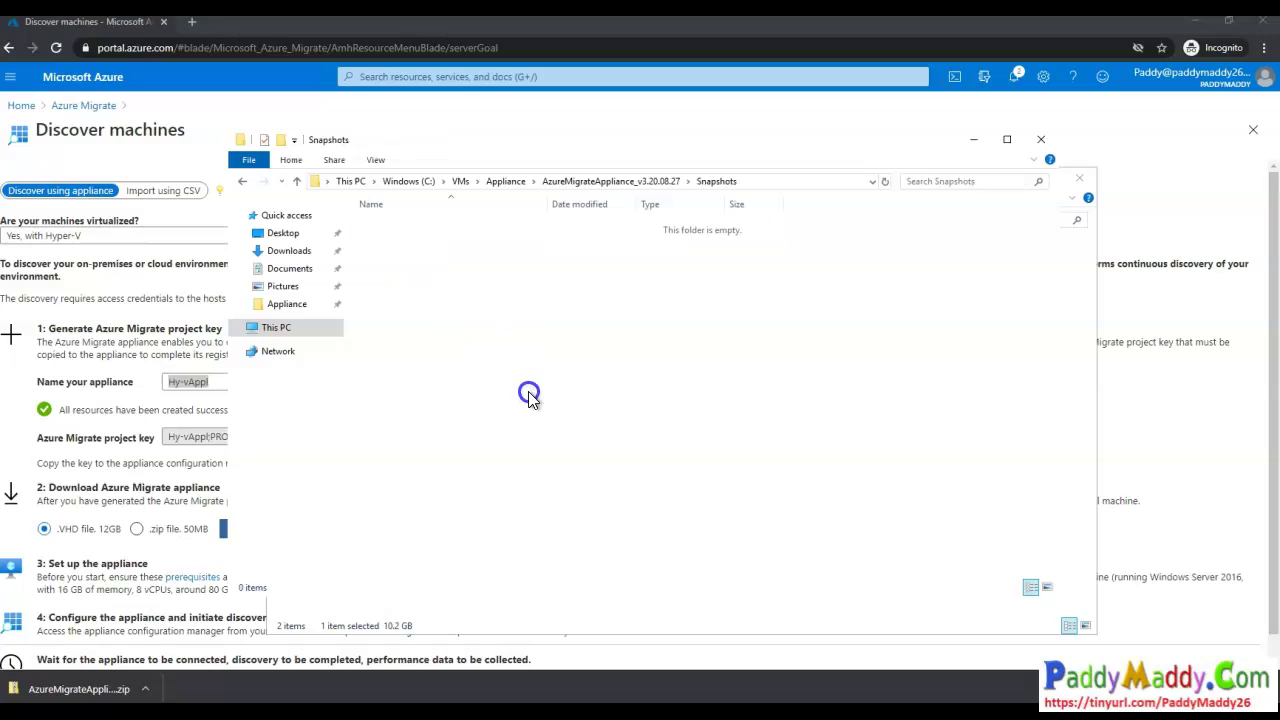
left_click(511, 186)
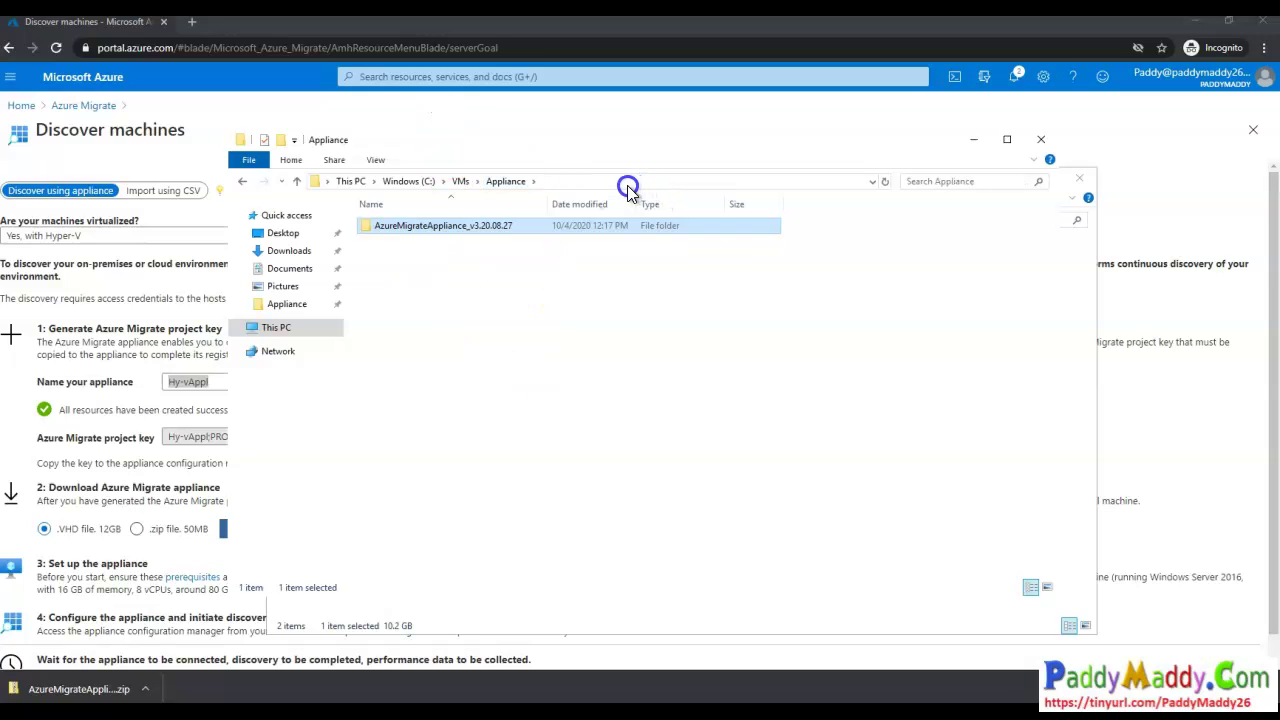
left_click(628, 183)
key("ctrl+c")
left_click(466, 231)
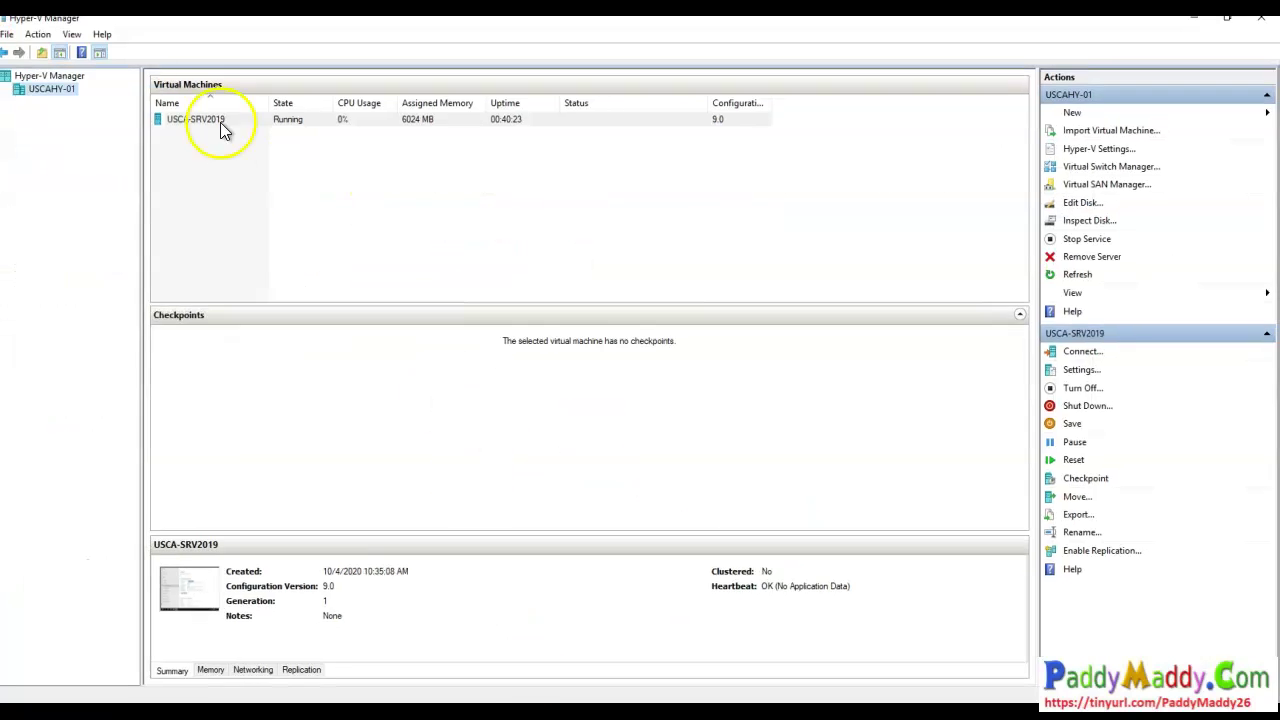
- Start importing a VM on USCAHY-01 from the extracted appliance folder under C:\VMs\Appliance
right_click(64, 84)
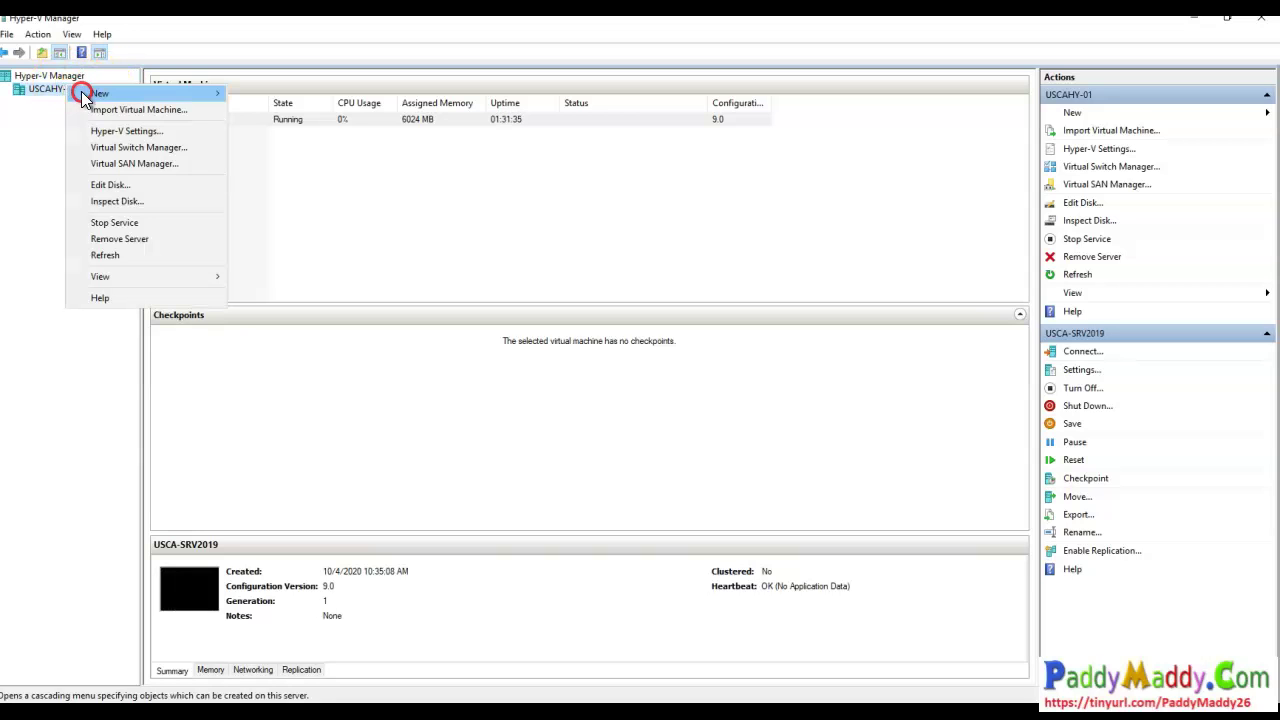
left_click(139, 111)
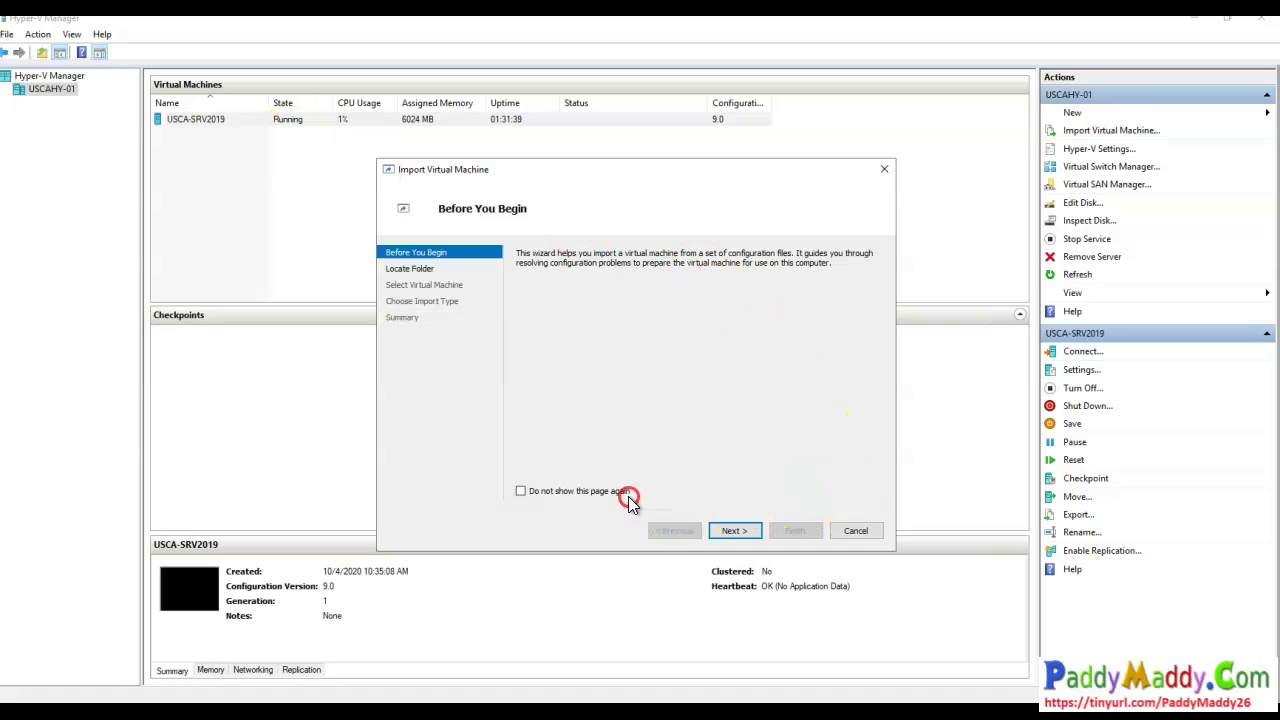
left_click(749, 531)
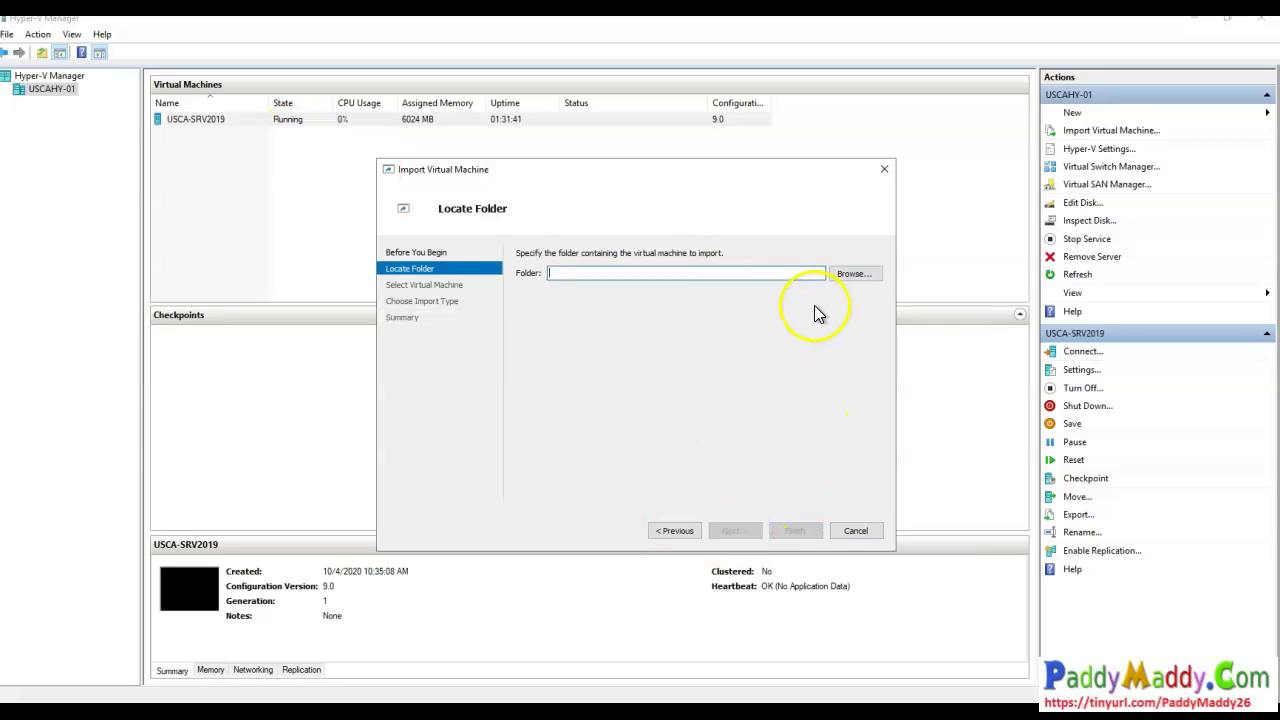
key("ctrl+v")
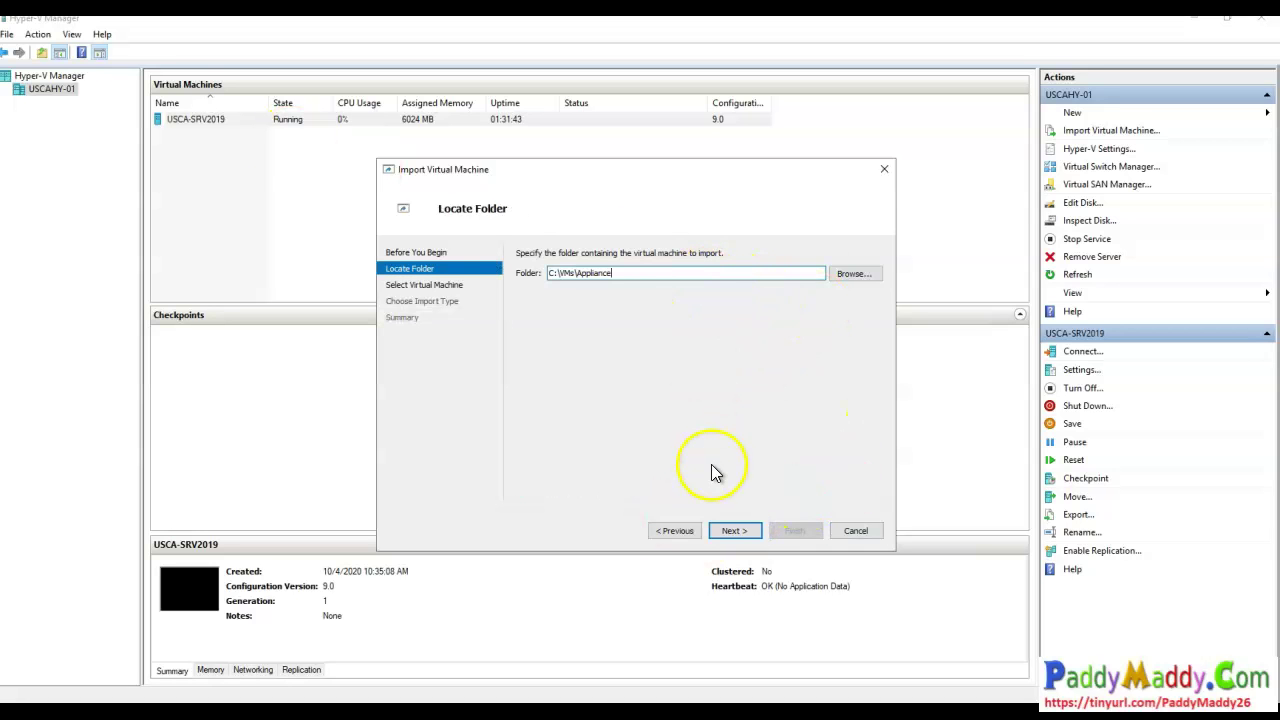
type("\\")
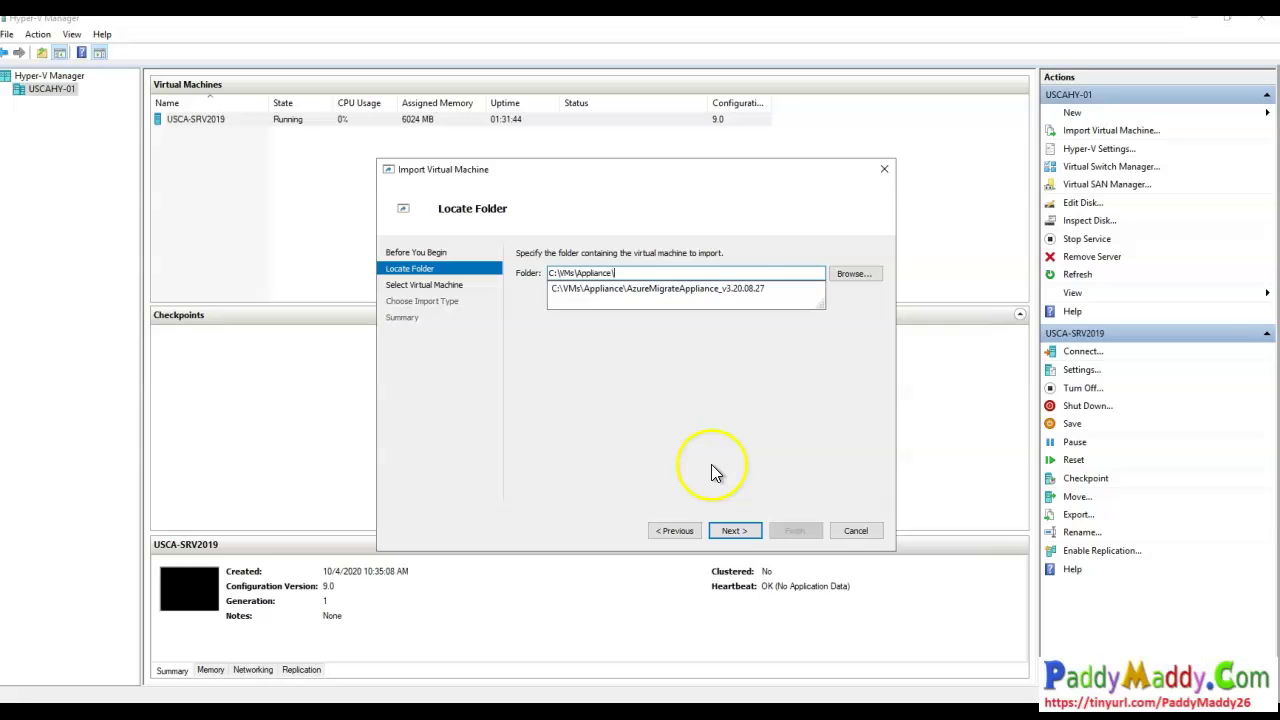
left_click(750, 289)
left_click(736, 531)
- Register the appliance VM in place, connect it to the VmNAT switch and finish the import
left_click(739, 537)
left_click(603, 279)
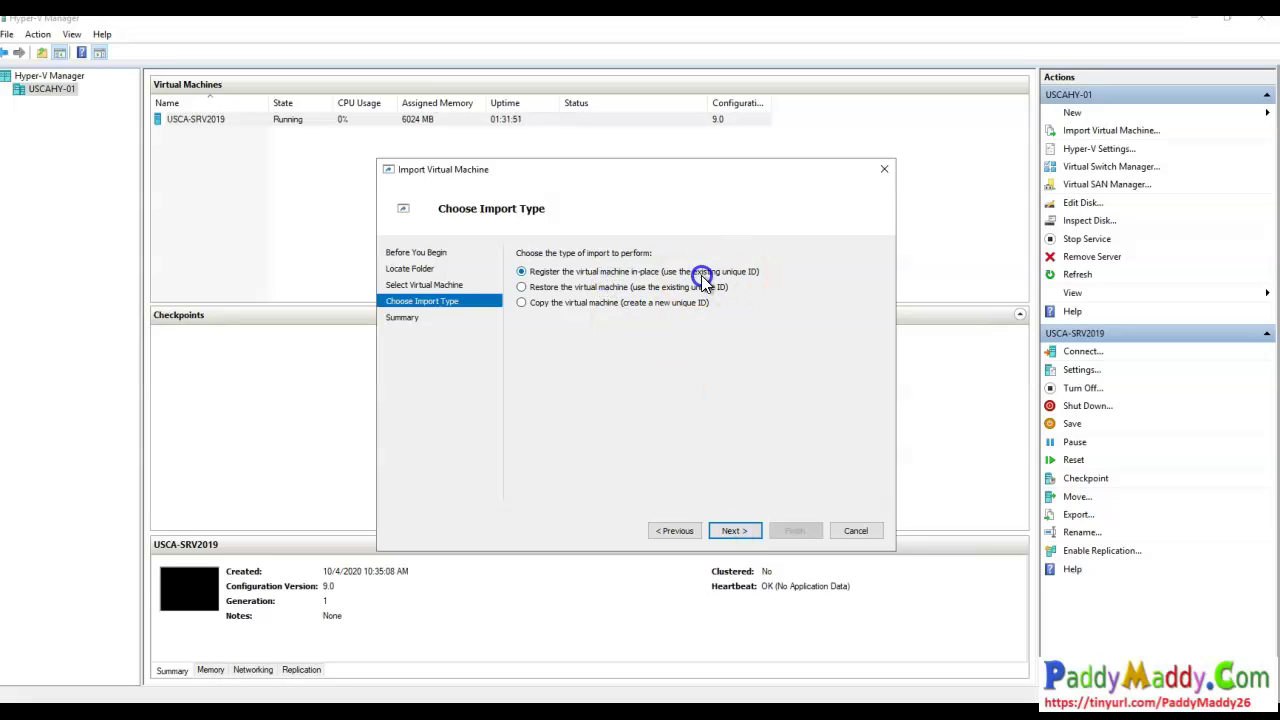
left_click(727, 533)
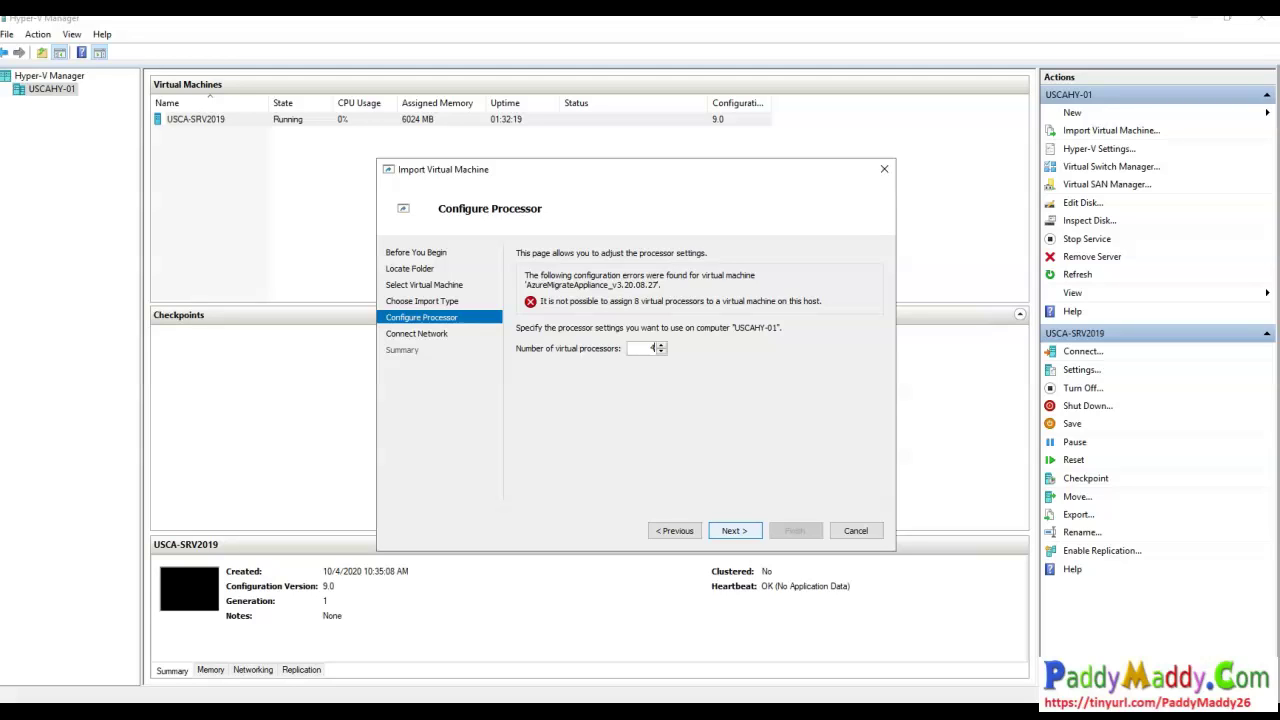
left_click(735, 530)
left_click(604, 350)
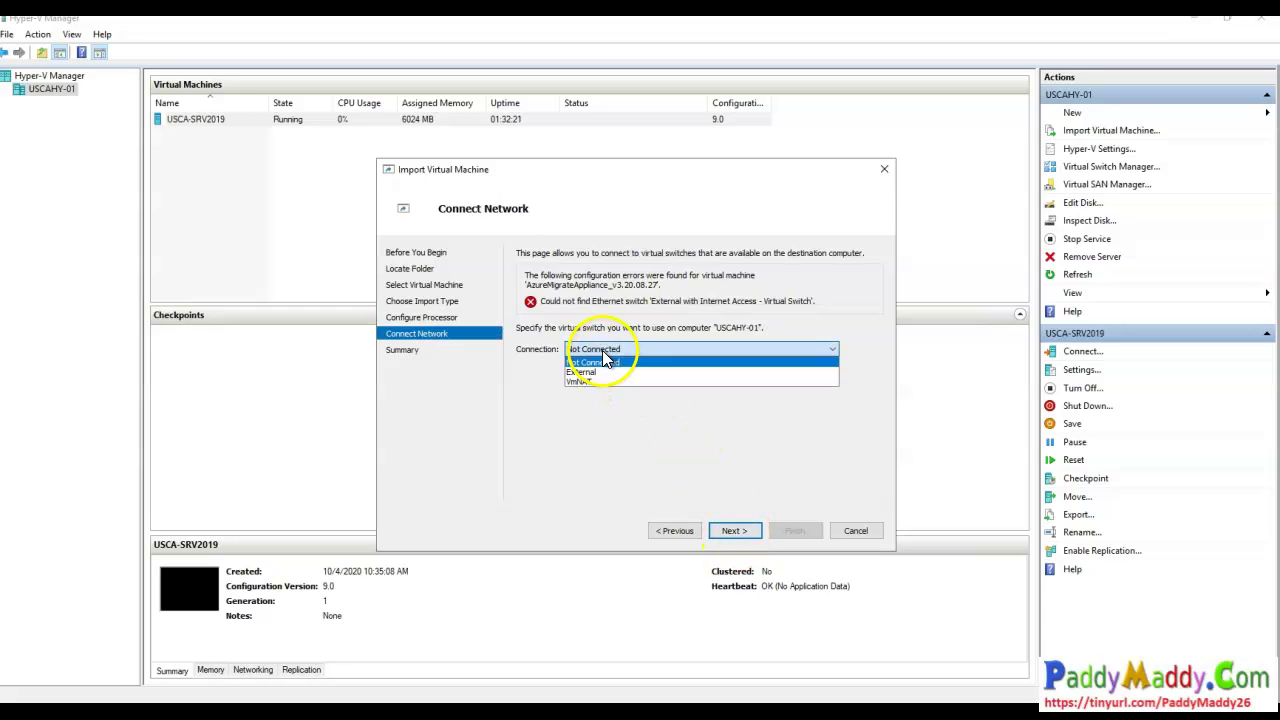
left_click(596, 382)
left_click(745, 531)
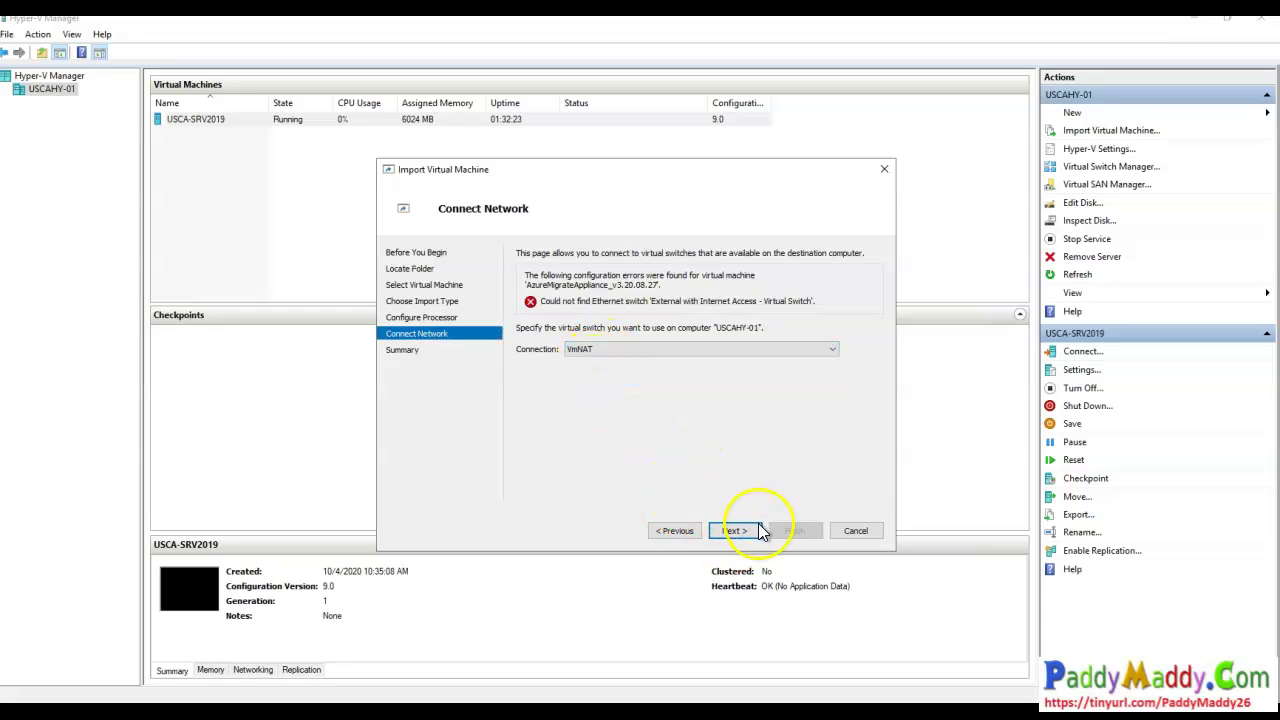
left_click(790, 531)
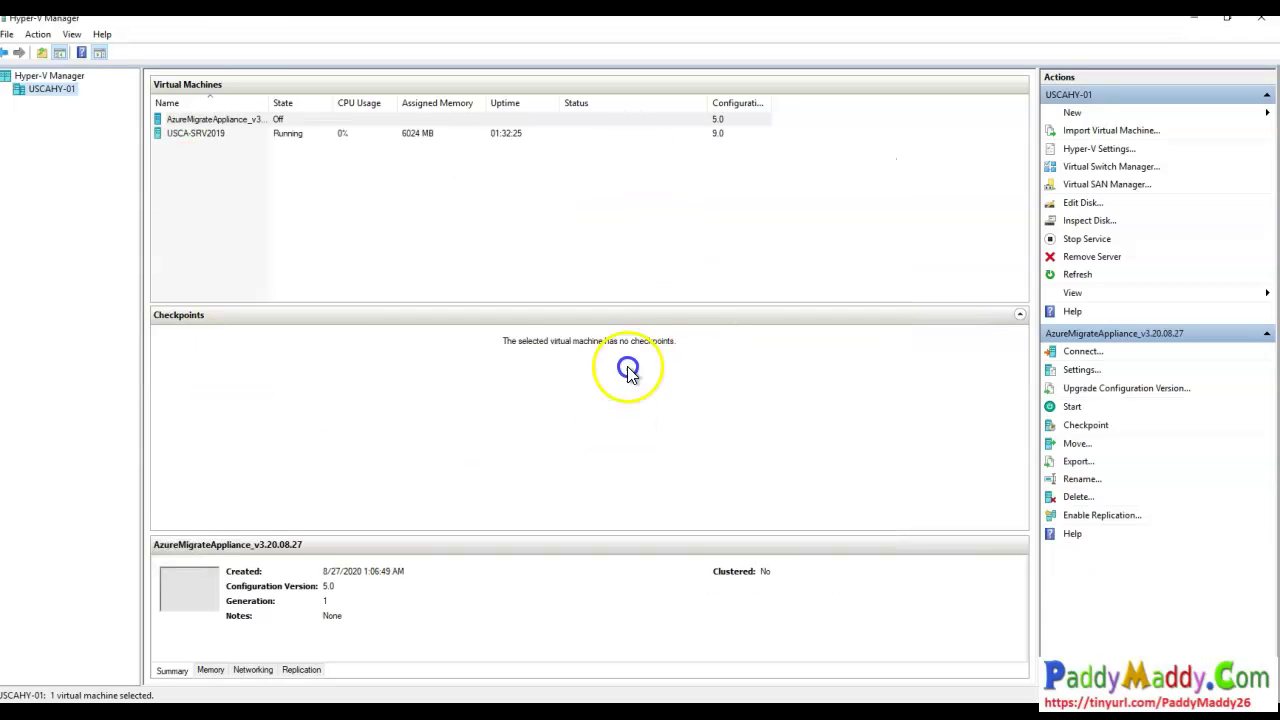
- Confirm the appliance VM has 8192 MB memory without changing settings, and position its console window
right_click(240, 119)
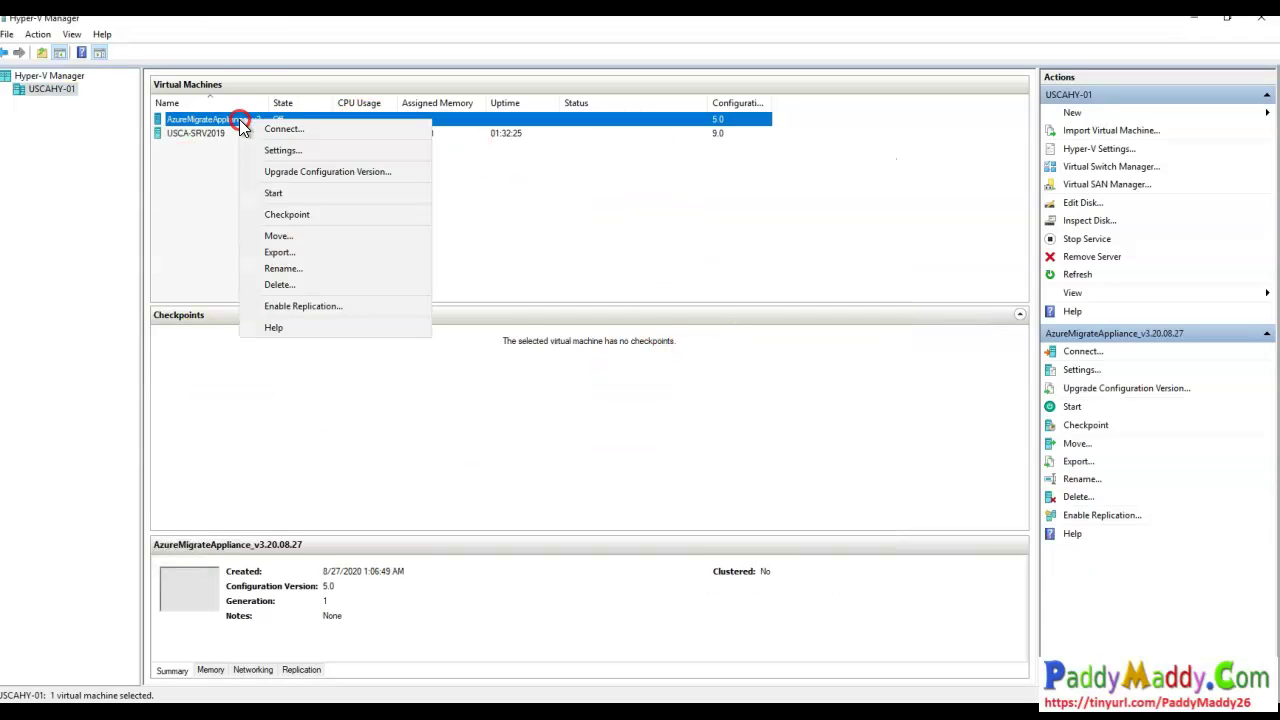
left_click(278, 152)
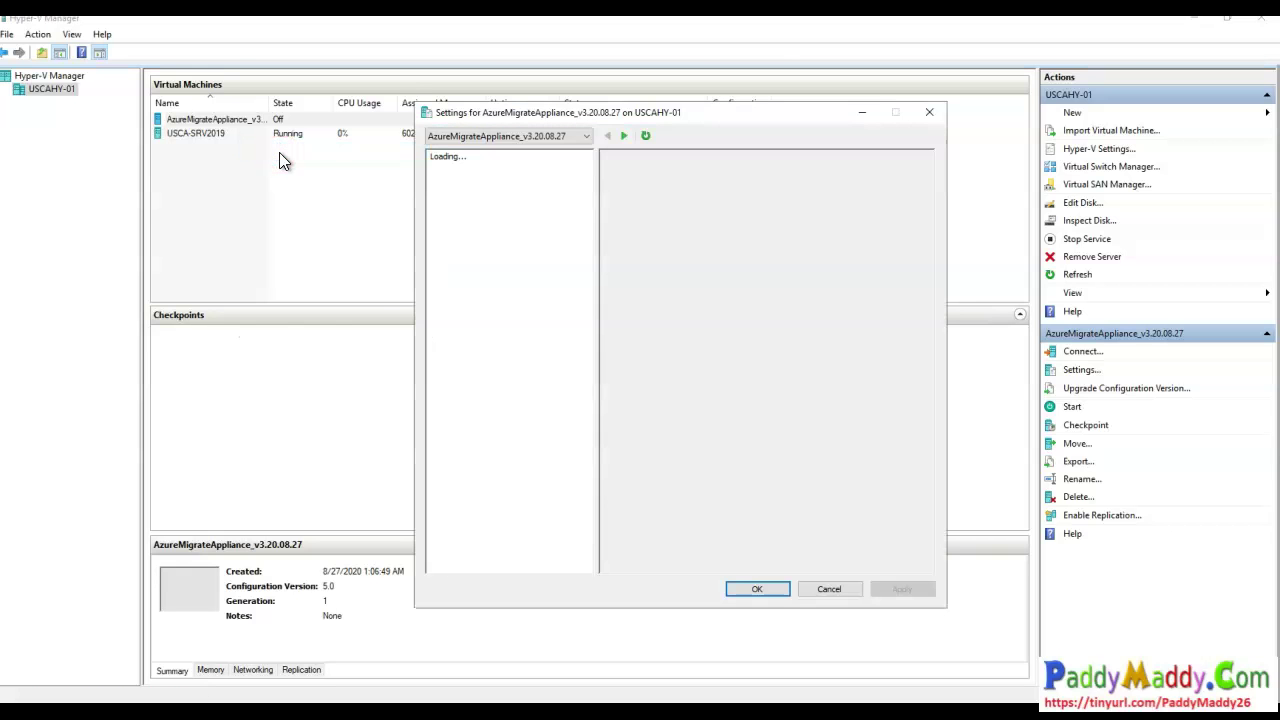
left_click(484, 220)
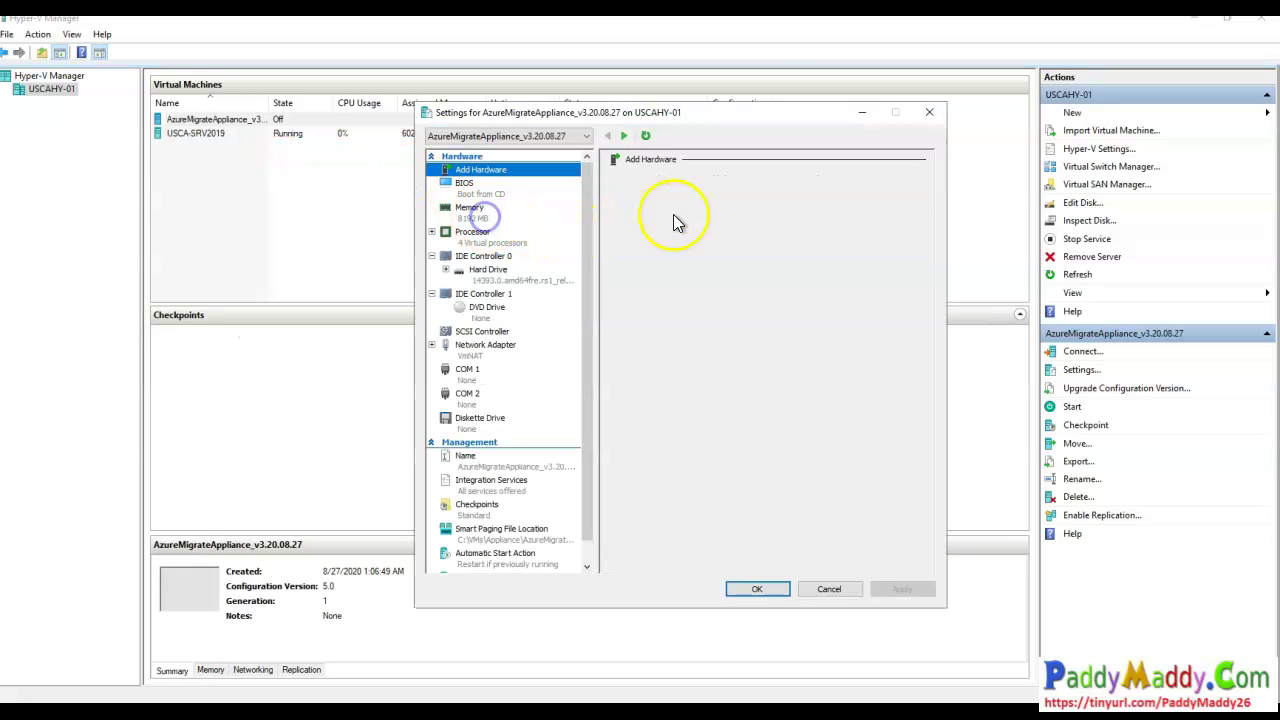
left_click(741, 197)
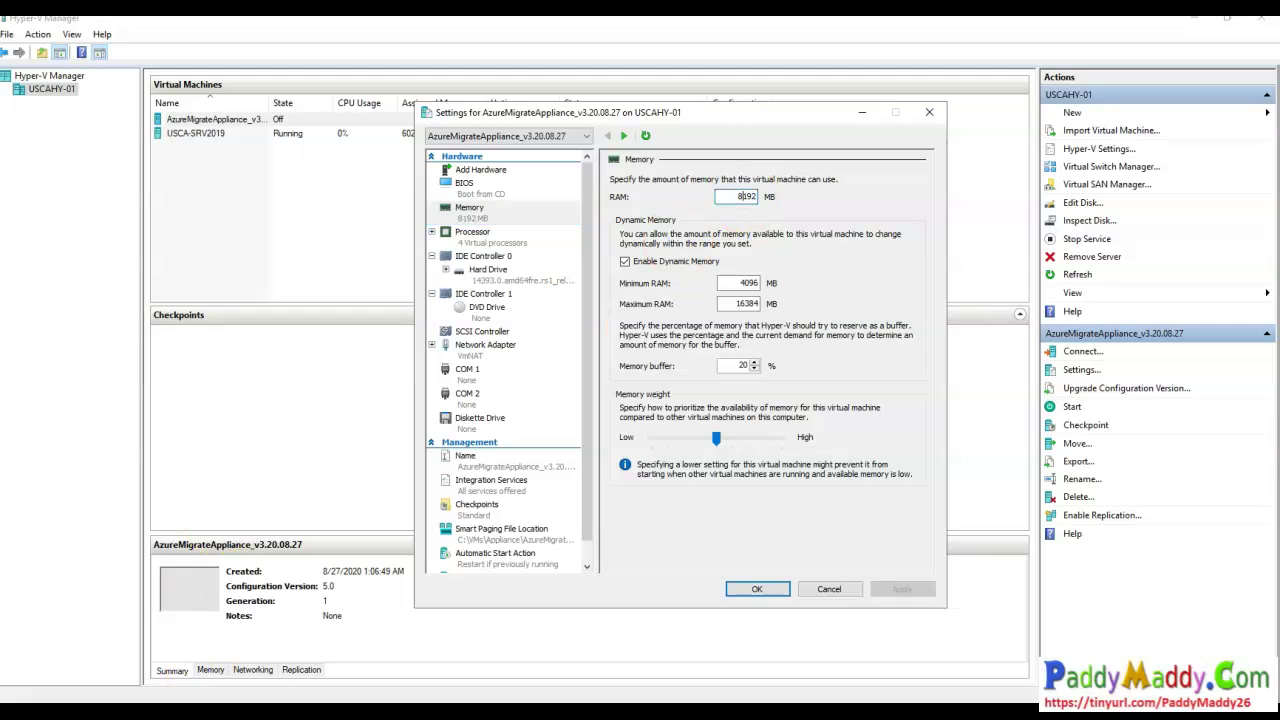
left_click(832, 589)
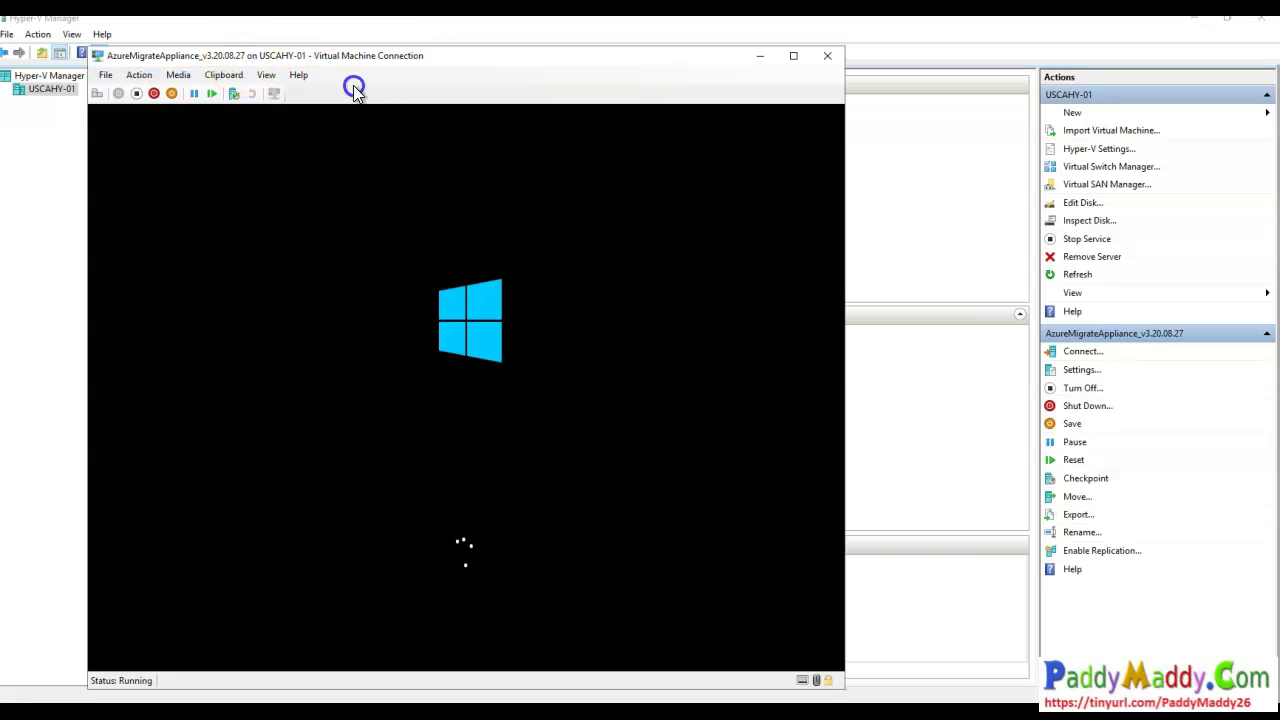
left_click_drag(358, 60, 643, 58)
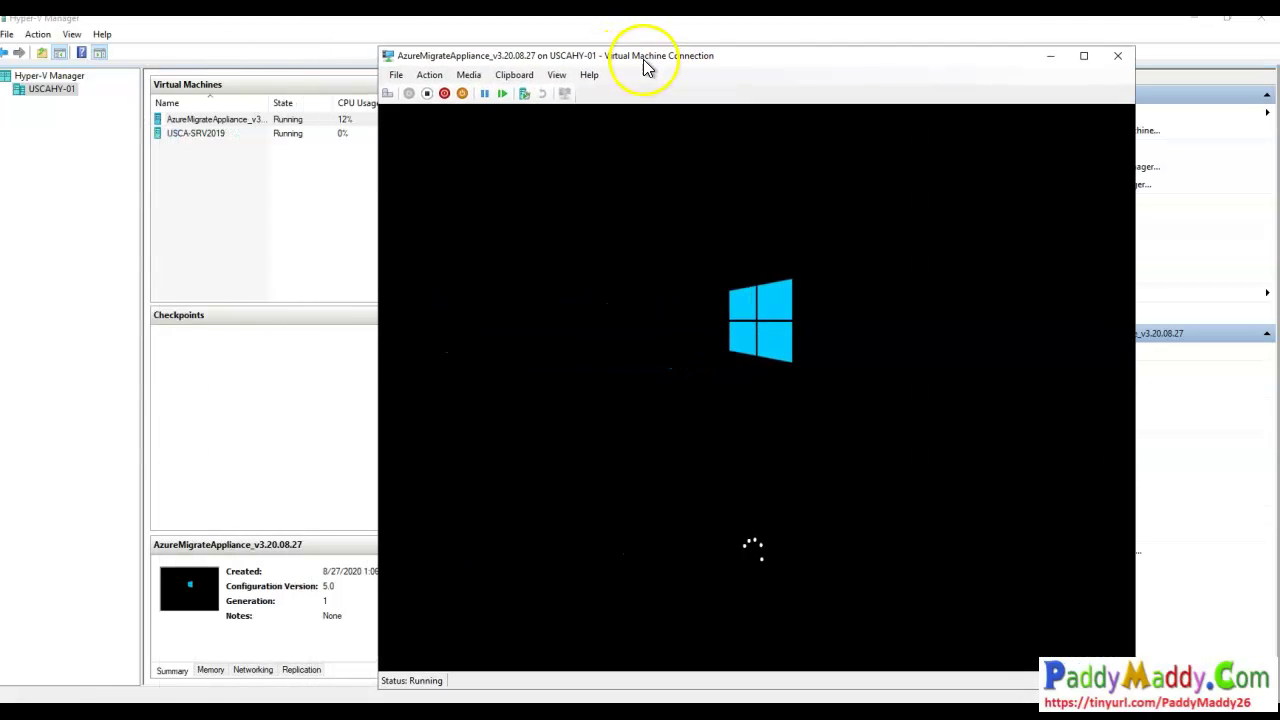
- Accept the Windows Server license terms and set the Administrator password on the appliance VM
left_click(252, 121)
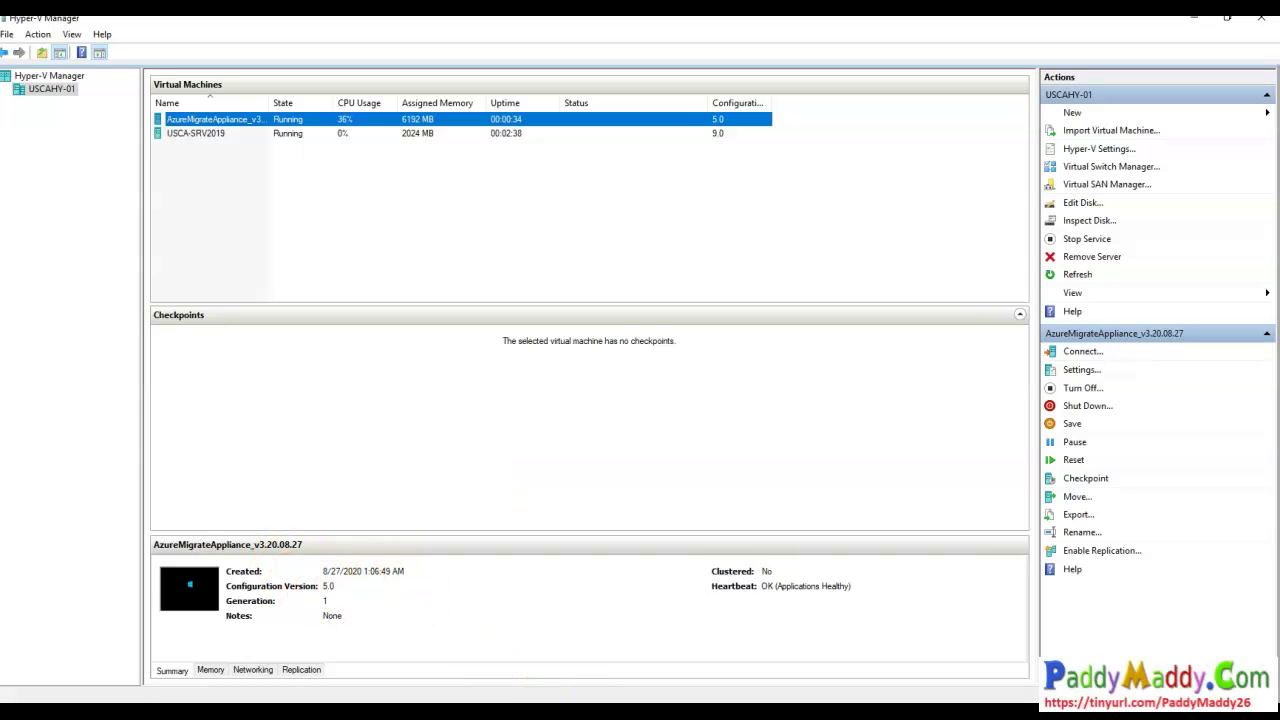
key("alt+Tab")
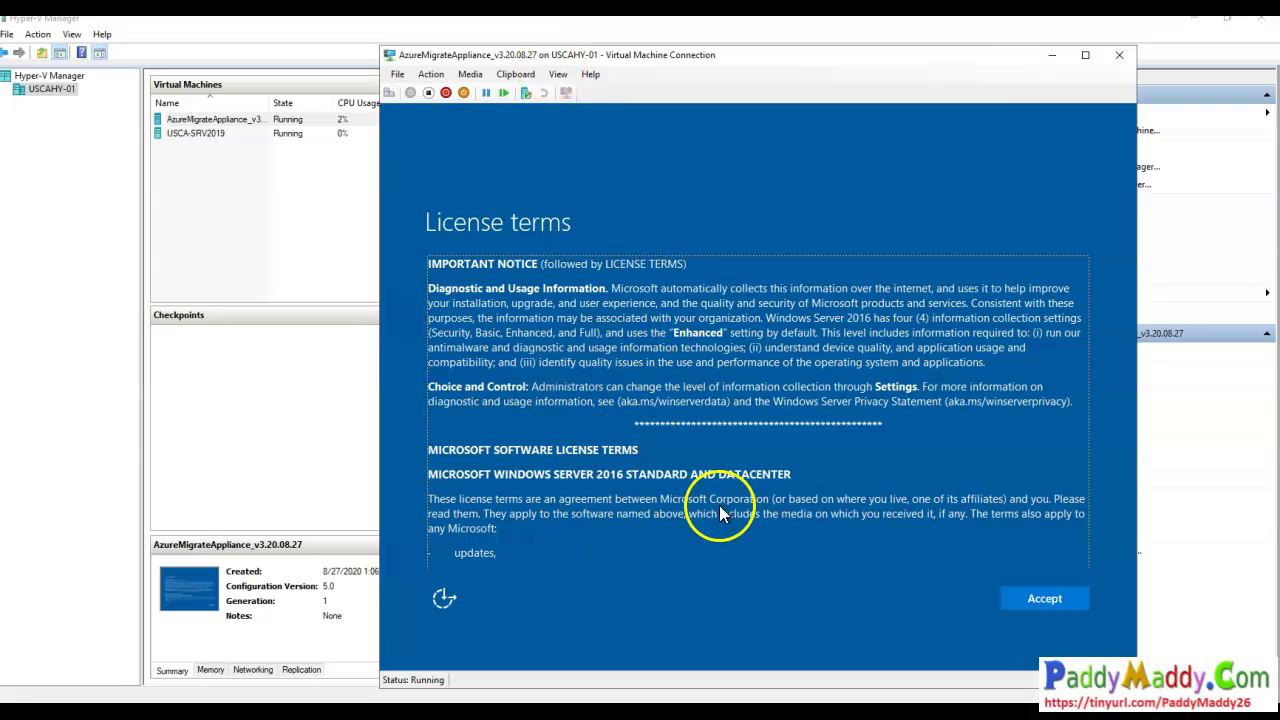
scroll(860, 440, "down", 5)
scroll(959, 568, "down", 10)
left_click(1052, 605)
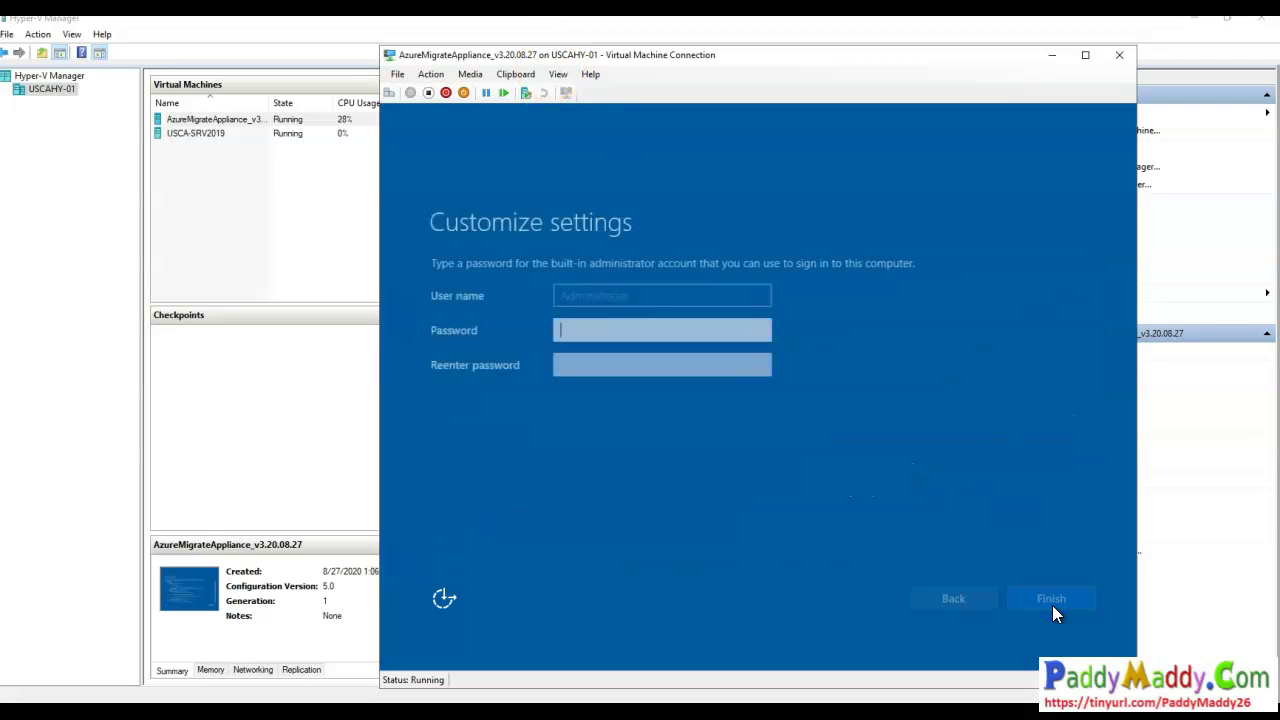
left_click(614, 330)
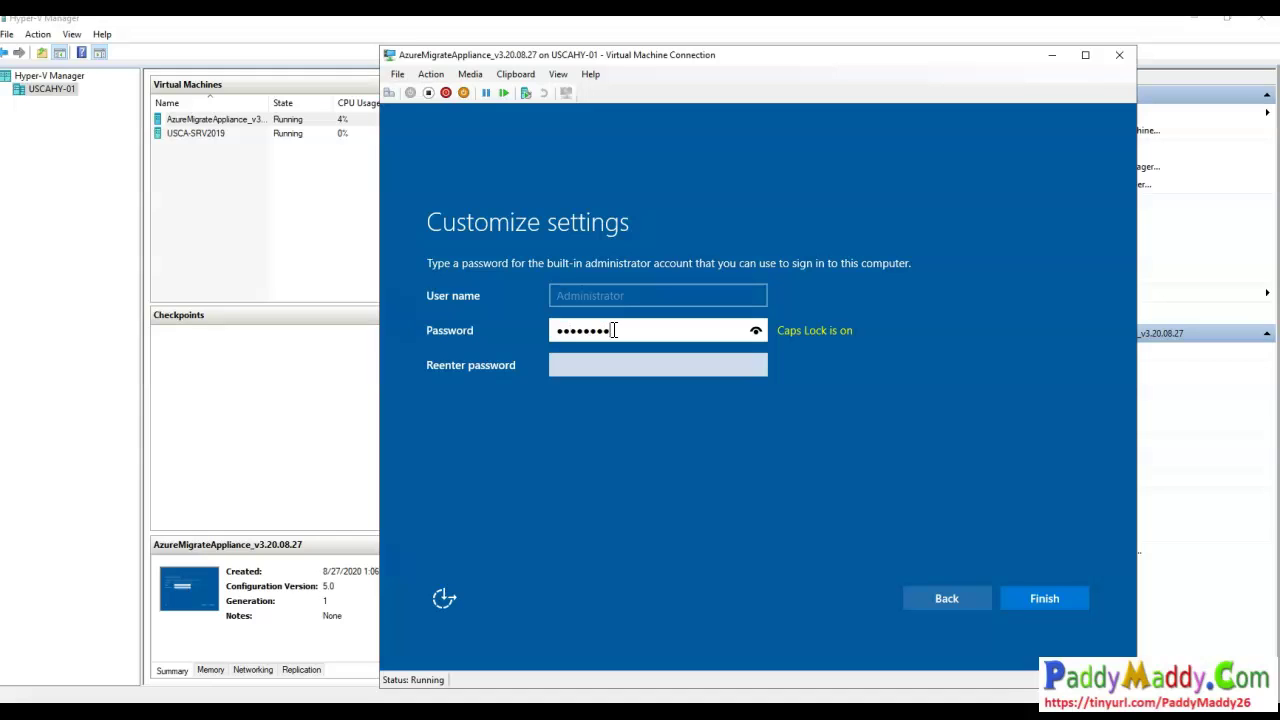
key("Tab")
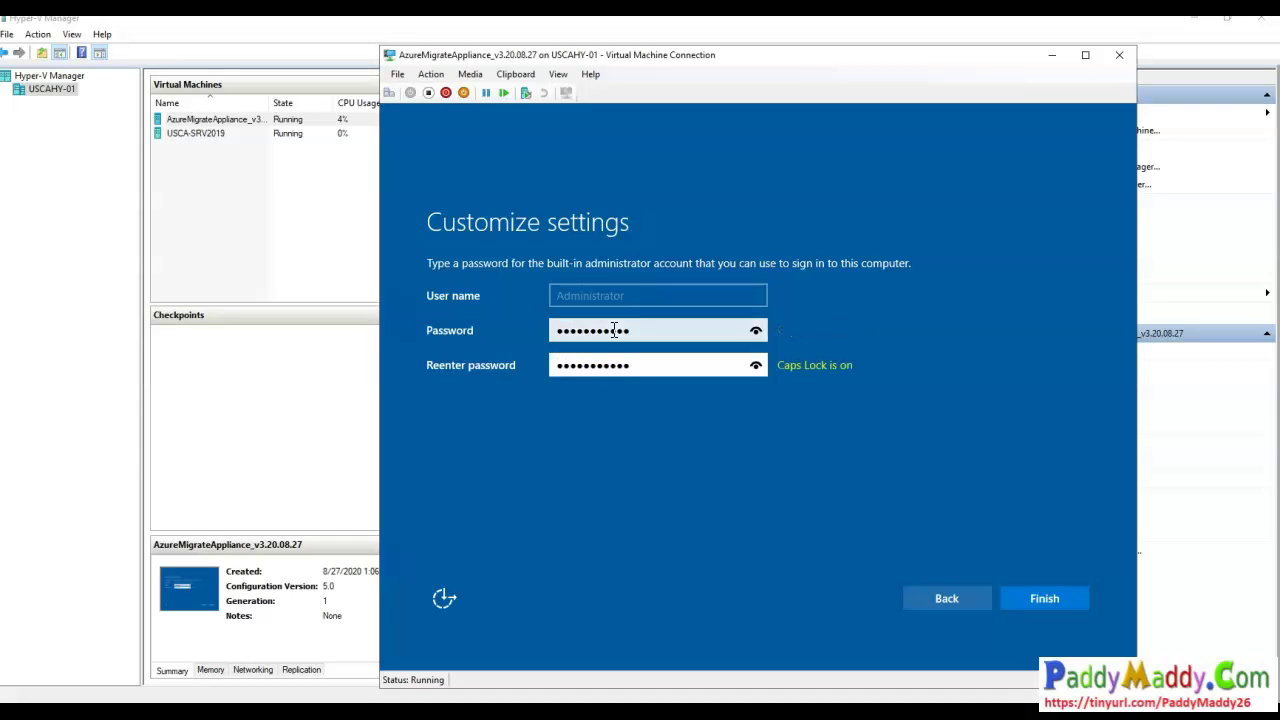
key("Return")
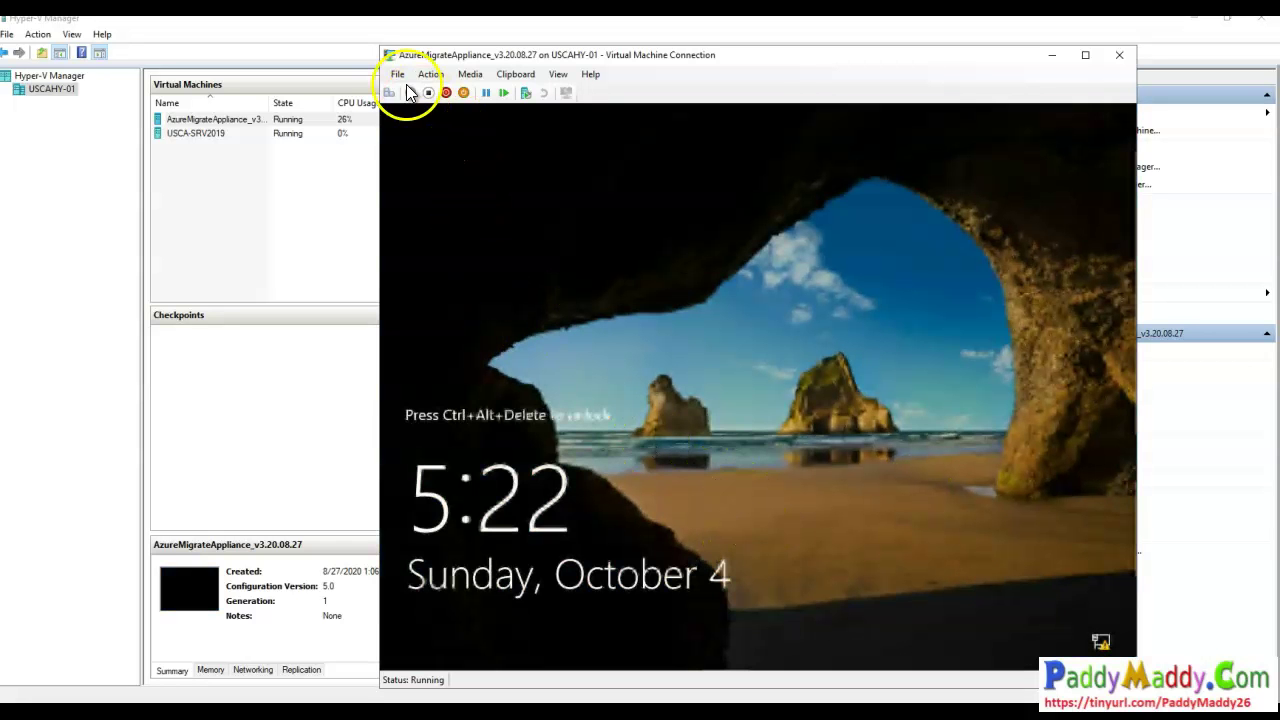
- Sign in to the appliance VM as Administrator with the new password
left_click(390, 93)
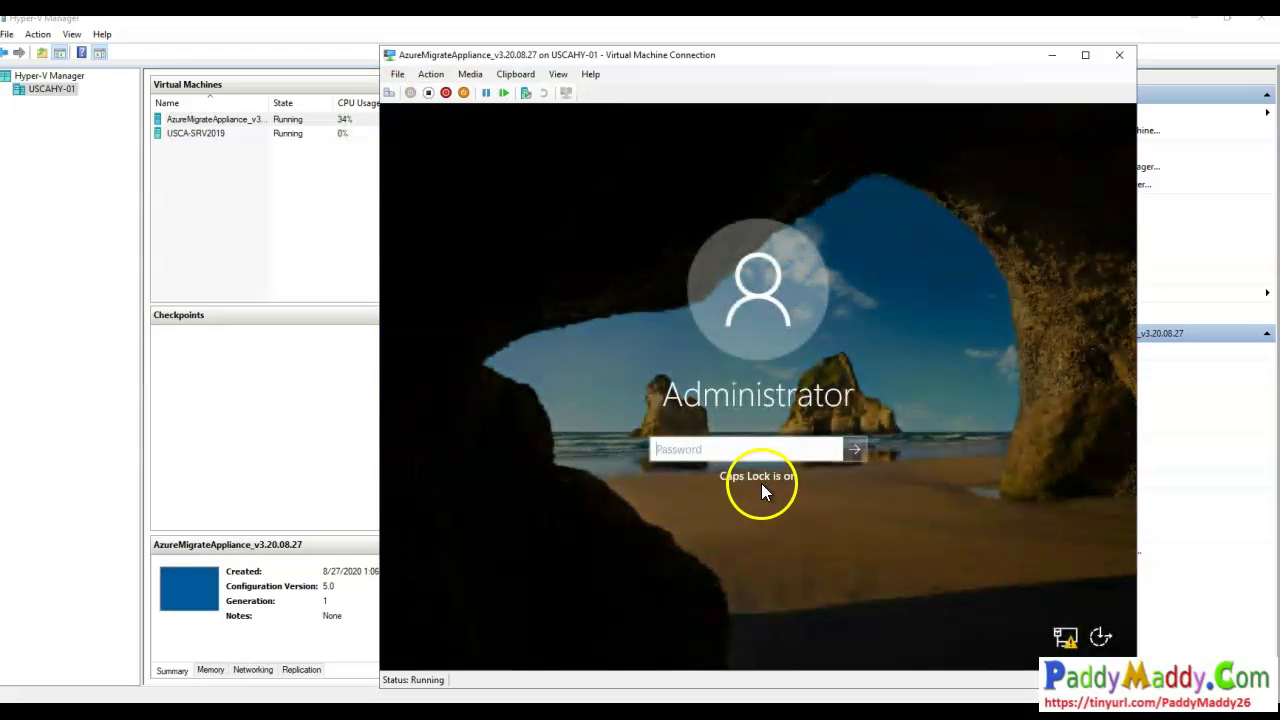
left_click(727, 451)
type("•••••")
key("Return")
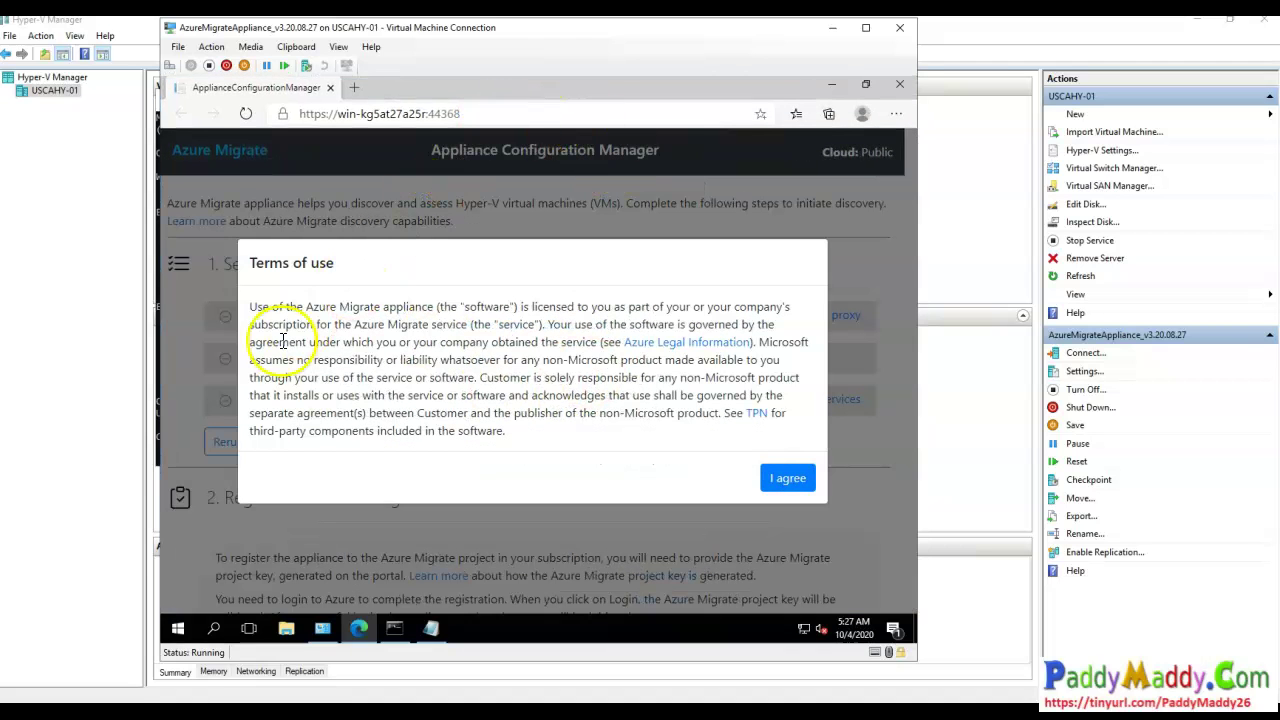
- Agree to the appliance terms of use and refresh once the update installs
left_click_drag(270, 305, 561, 309)
left_click(789, 486)
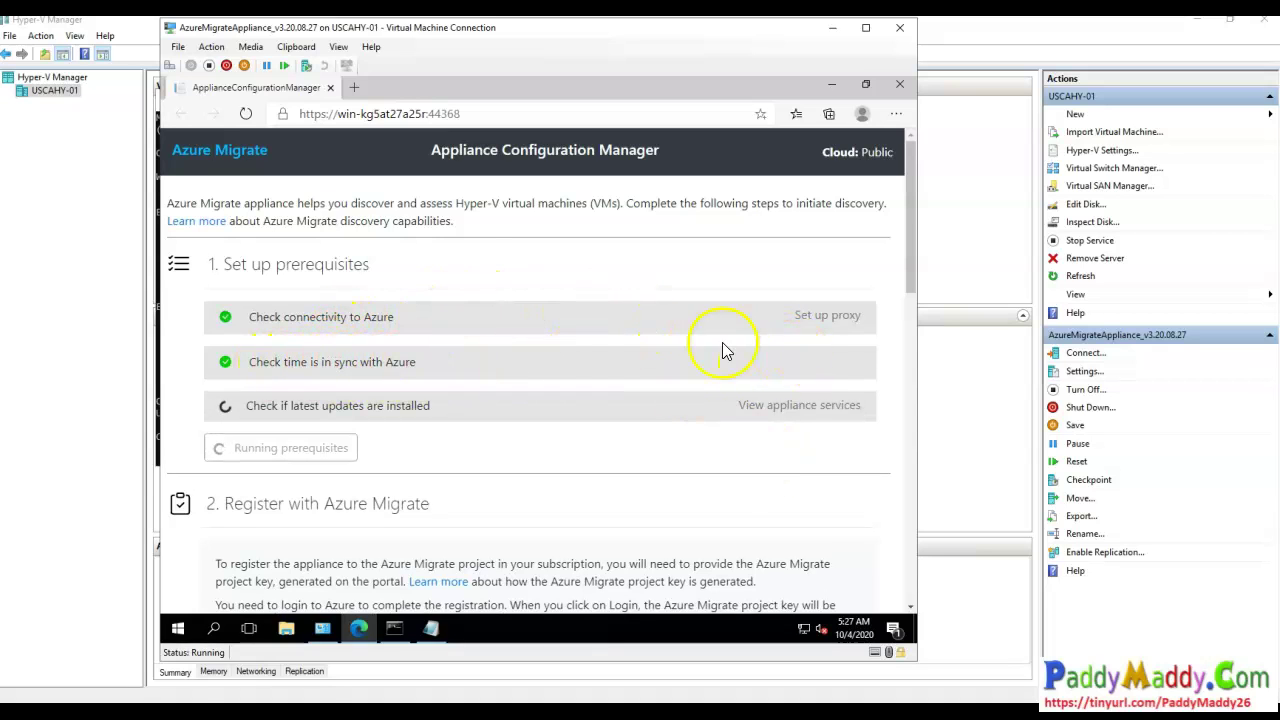
scroll(518, 498, "down", 1)
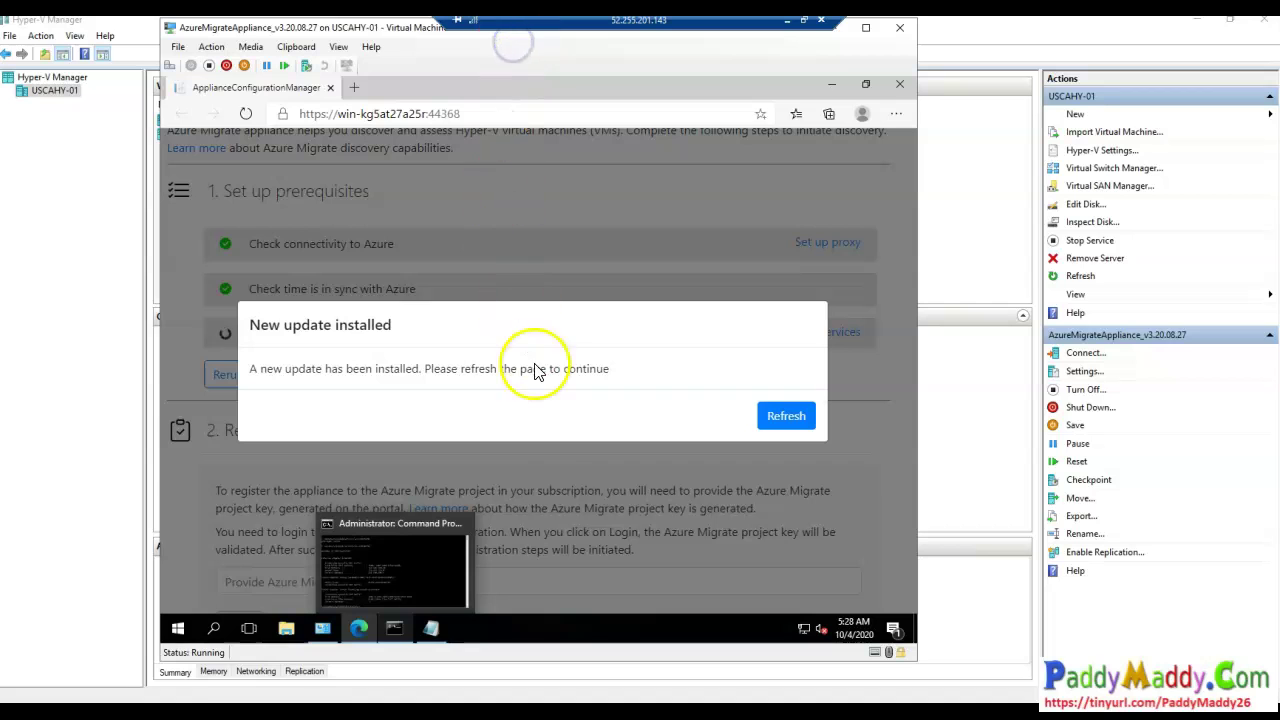
left_click(786, 420)
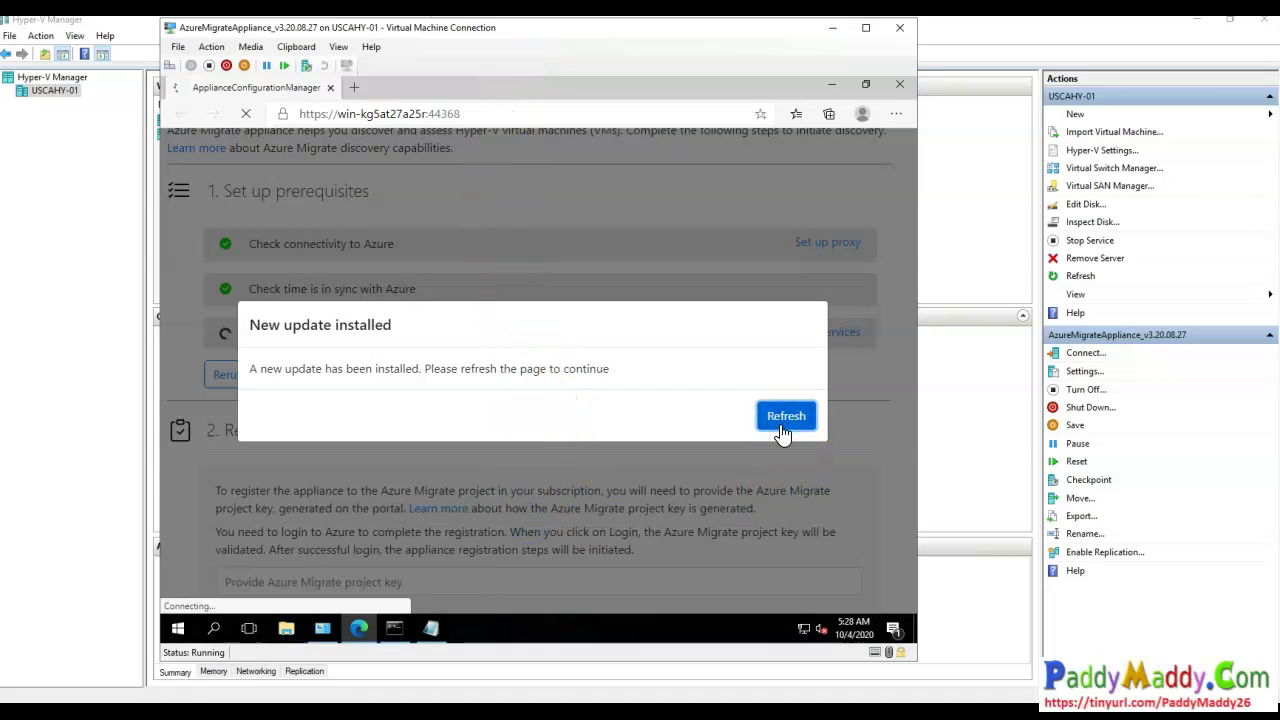
left_click(768, 430)
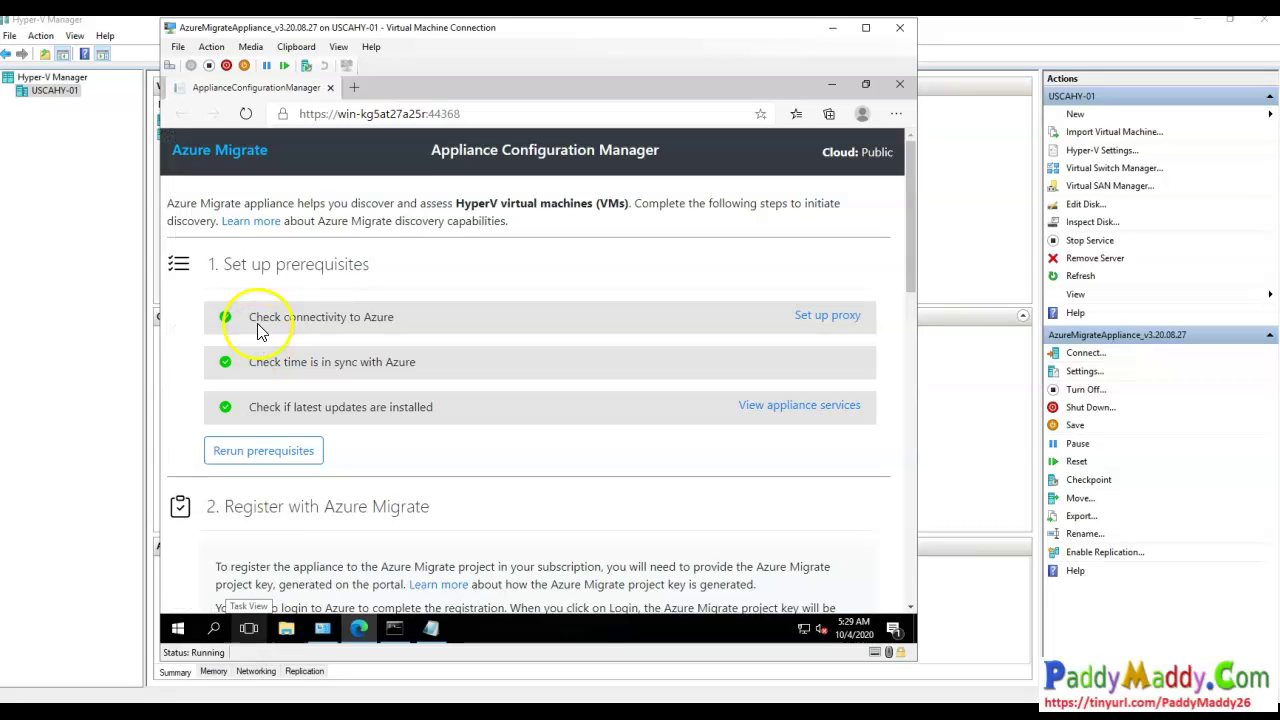
- Review the prerequisites and Register with Azure Migrate sections, then return to the Azure portal
left_click_drag(369, 268, 248, 265)
left_click(304, 556)
scroll(300, 550, "down", 2)
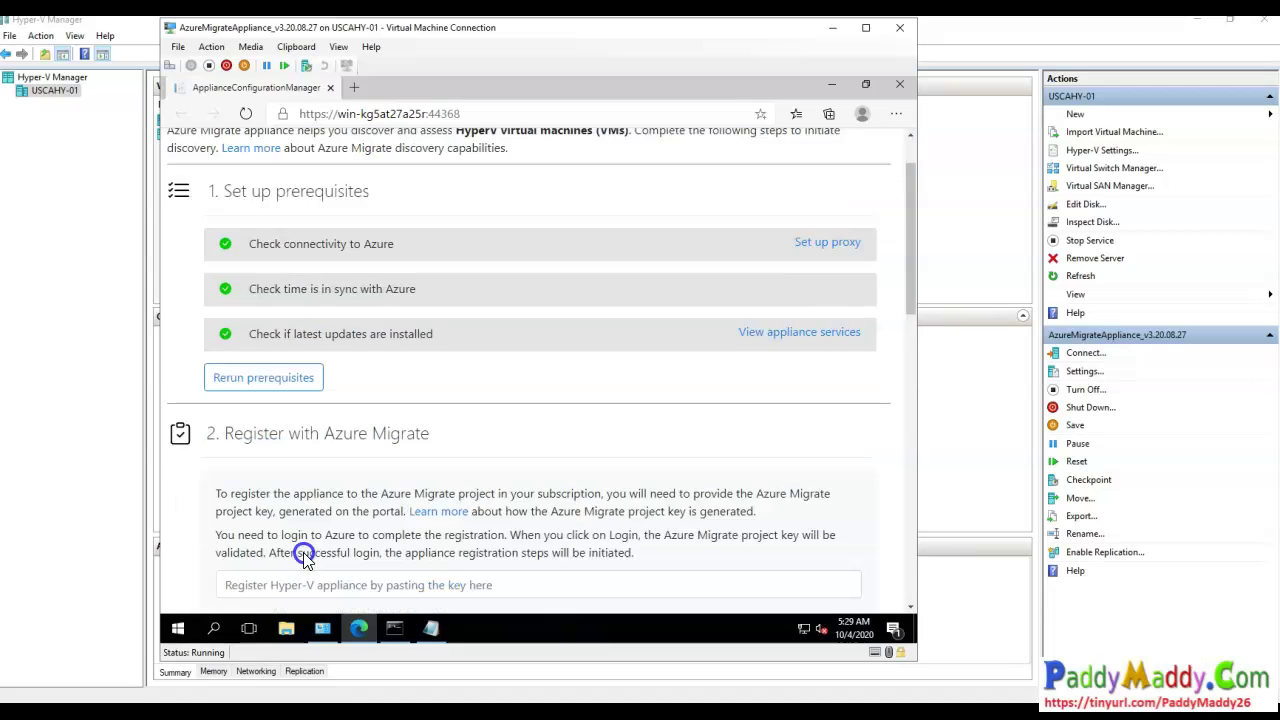
left_click_drag(229, 364, 414, 366)
scroll(248, 484, "down", 2)
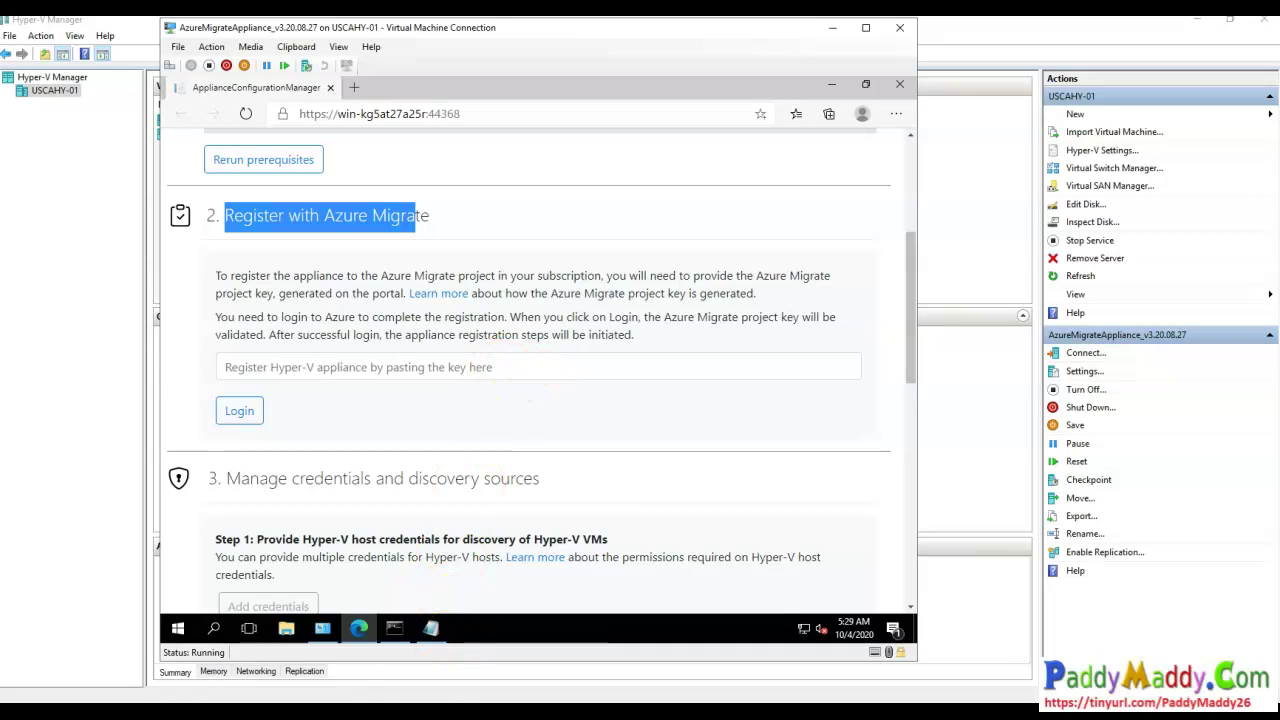
key("alt+Tab")
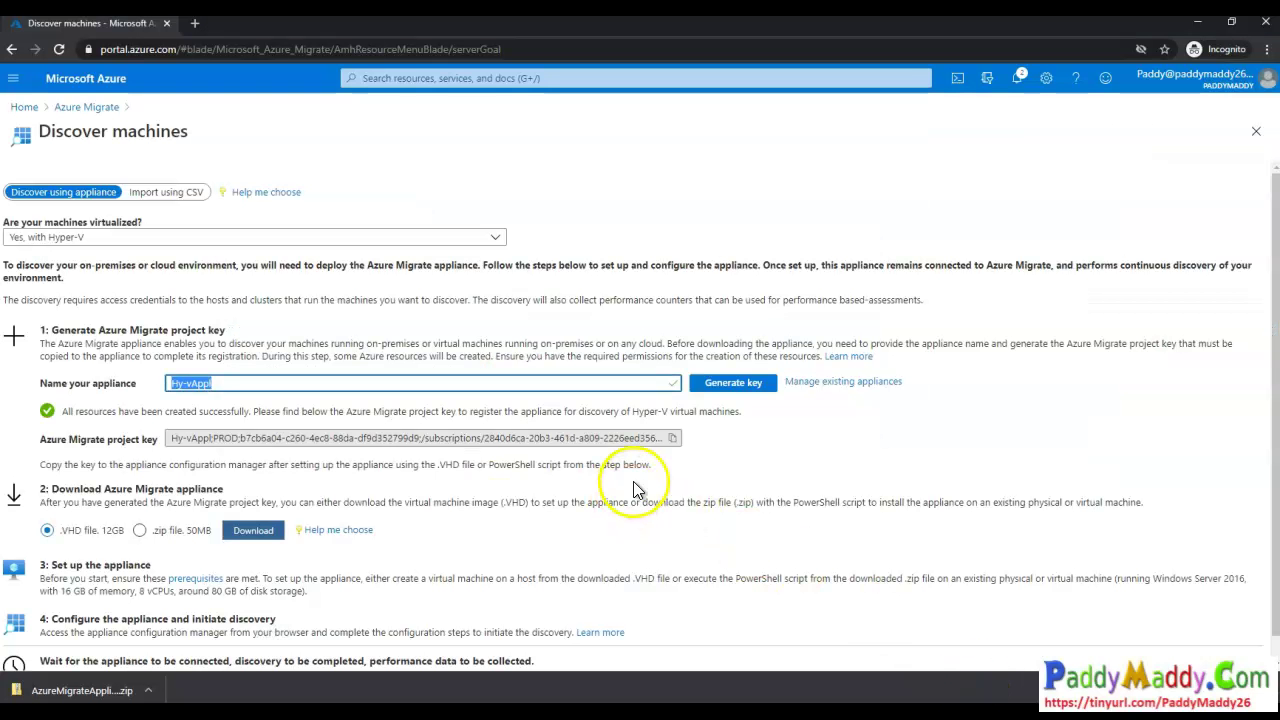
- Enter the portal's project key in the appliance via Type clipboard text and start Login
left_click(673, 437)
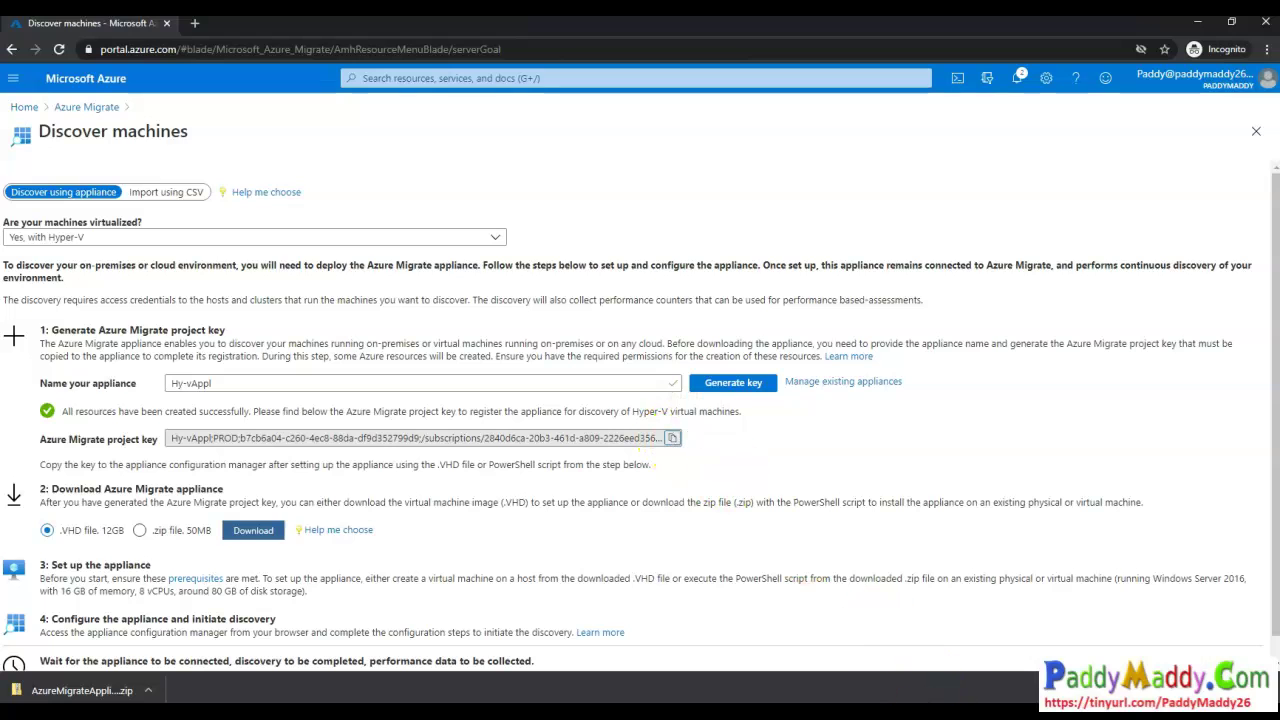
key("alt+Tab")
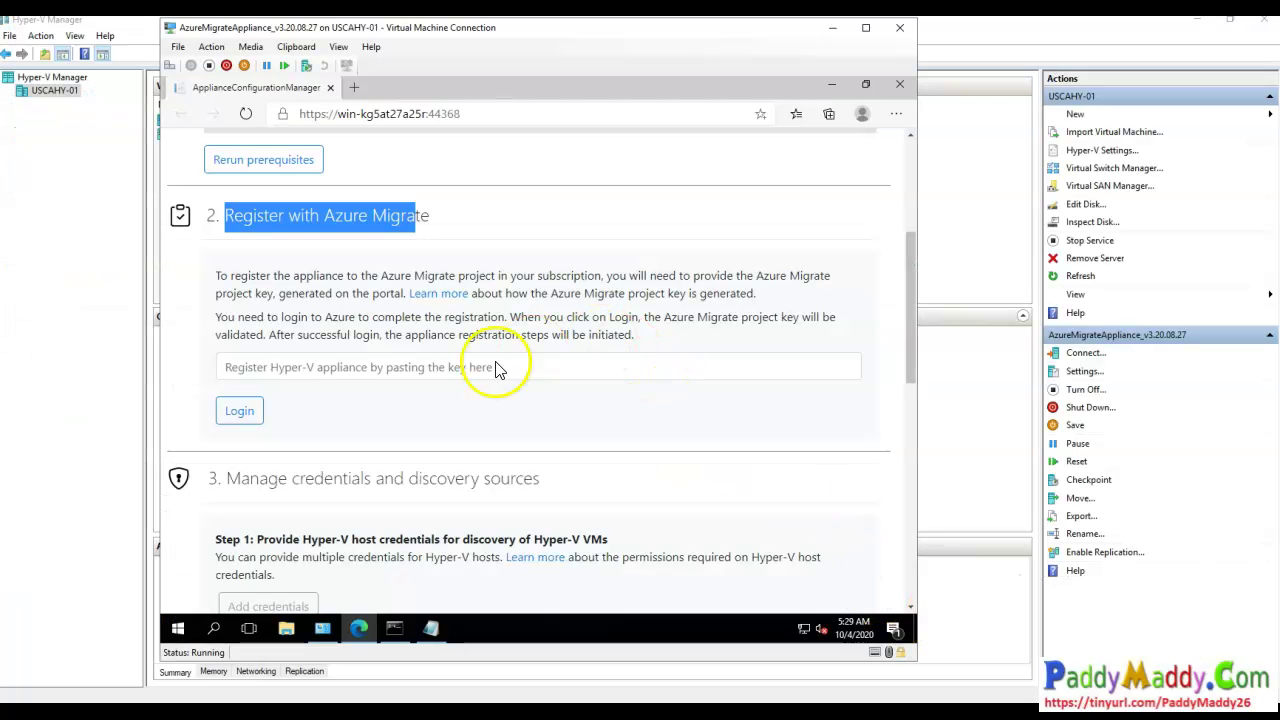
left_click(327, 369)
key("ctrl+v")
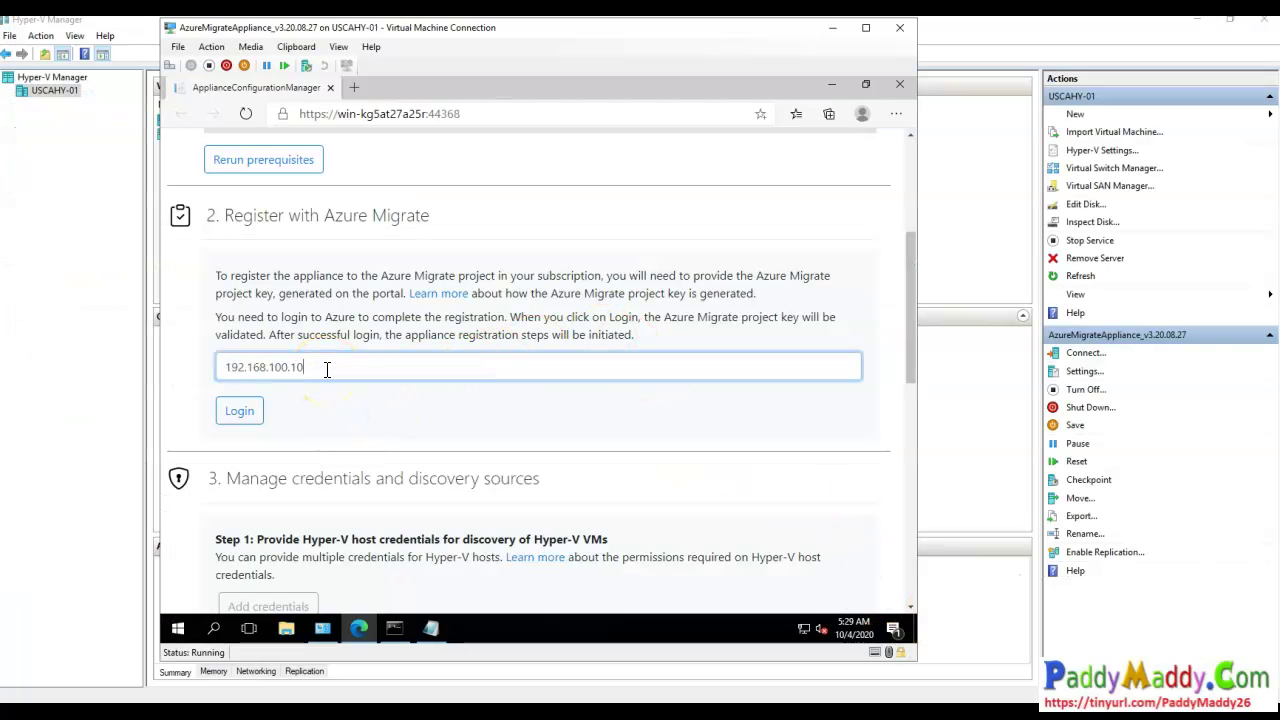
key("ctrl+a")
key("BackSpace")
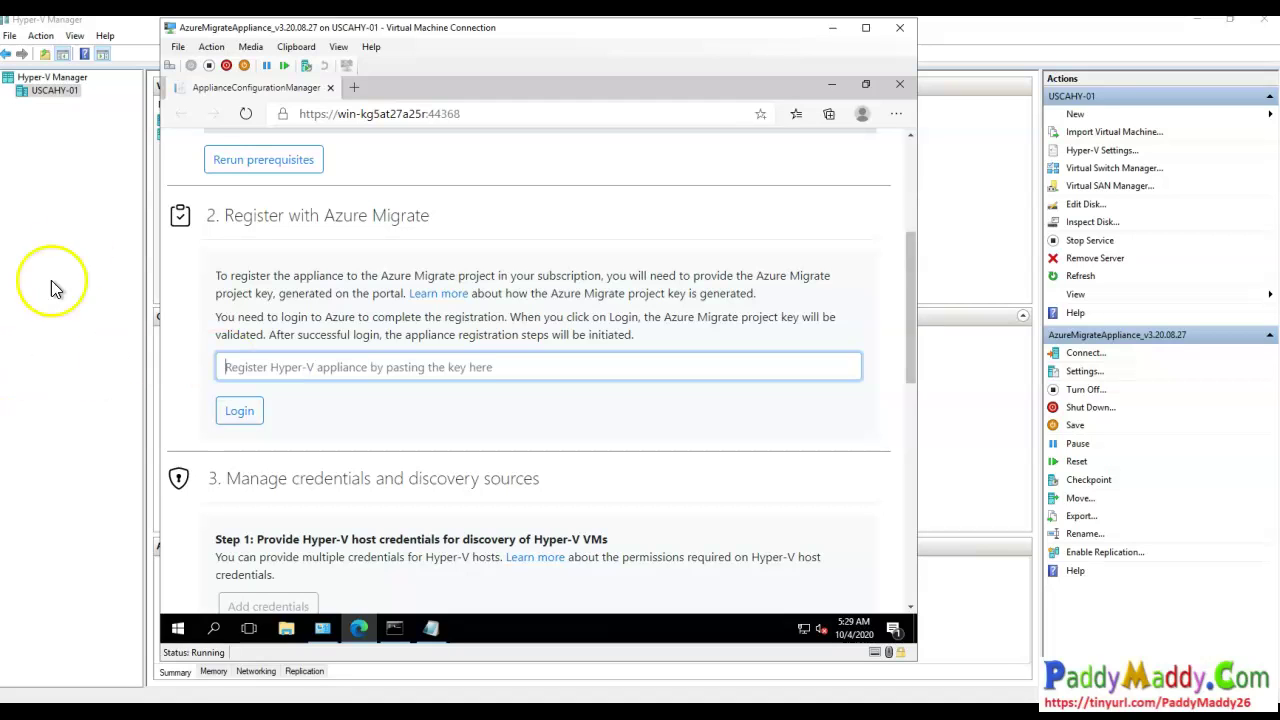
left_click(297, 47)
left_click(312, 60)
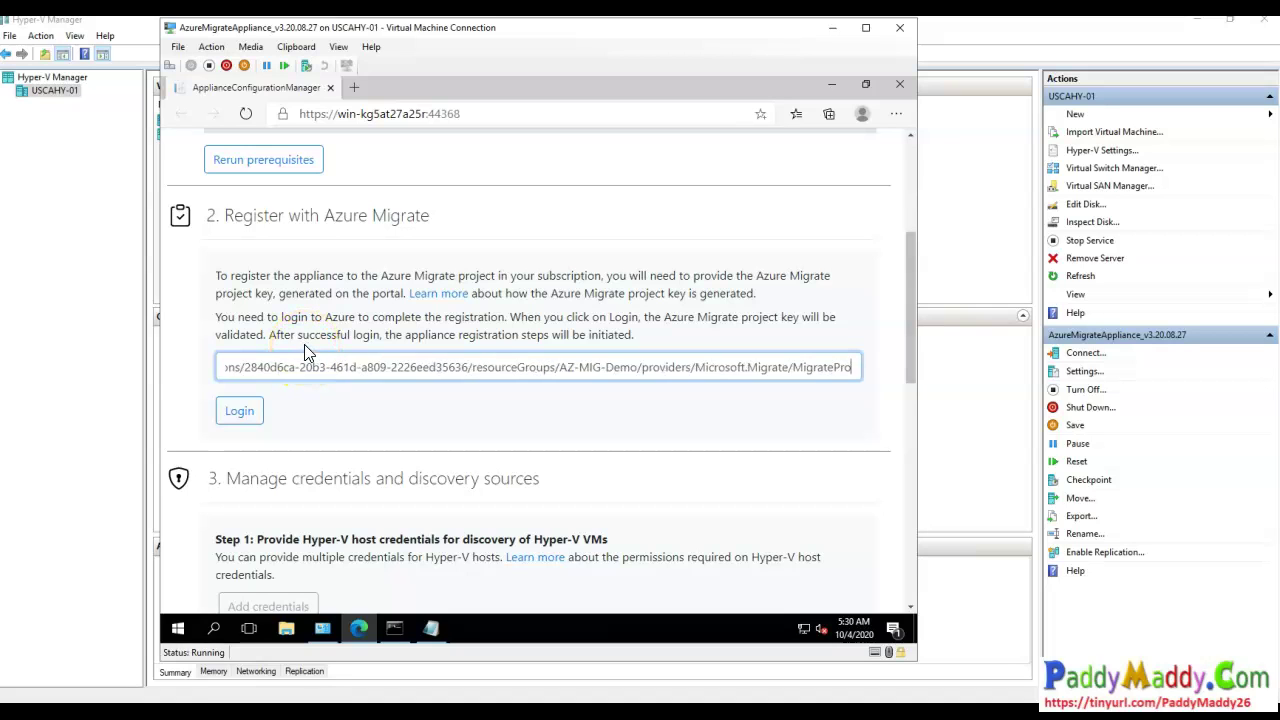
left_click(245, 415)
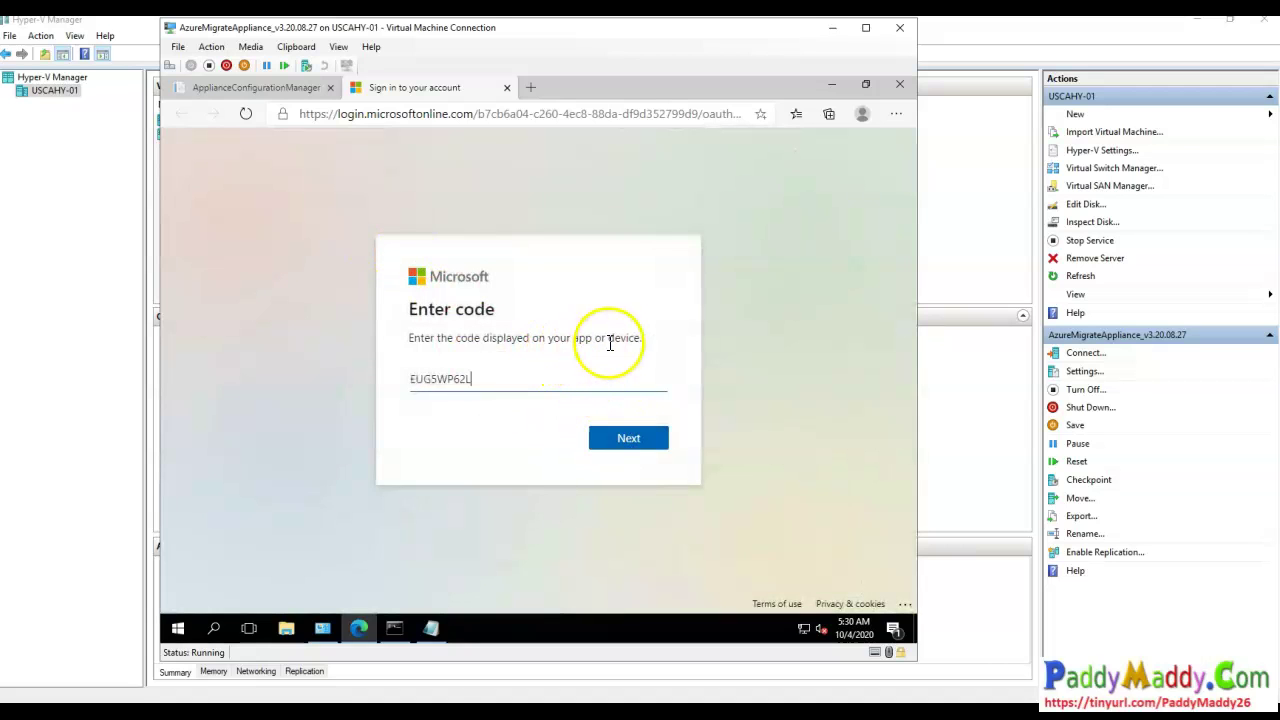
- Sign in with the device code and Azure account credentials, skip security defaults, then close the tab
left_click(639, 440)
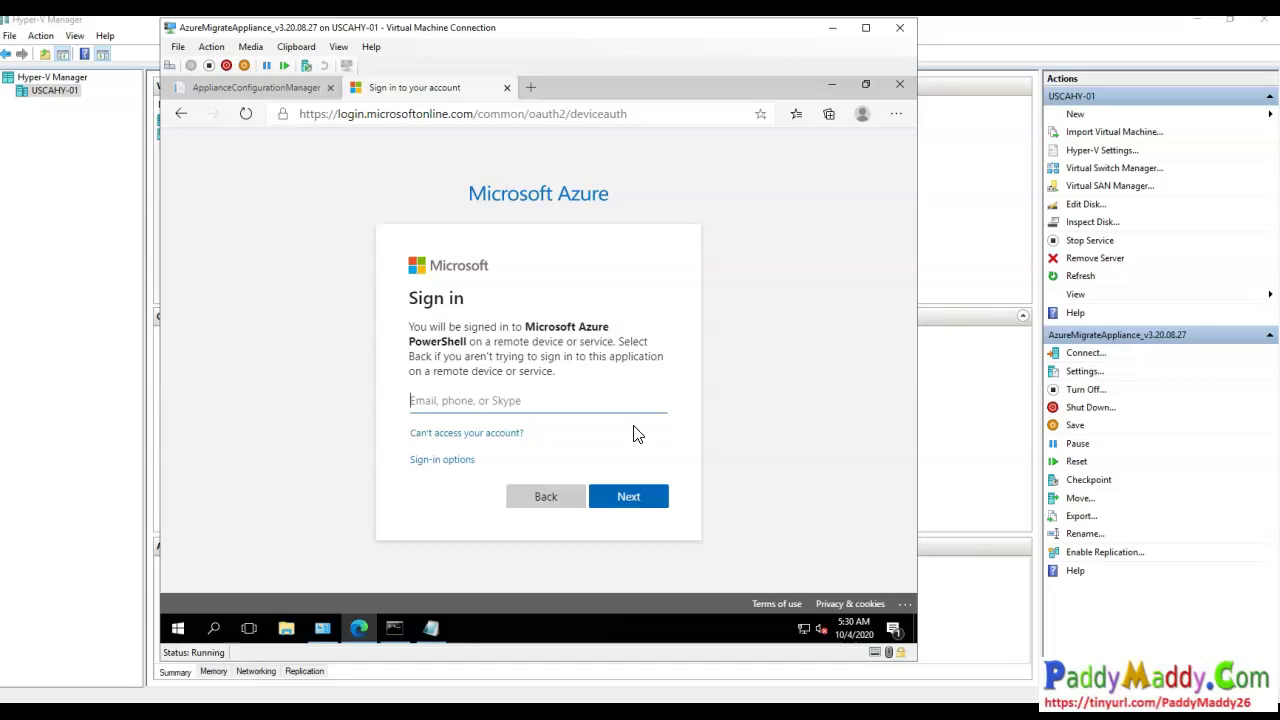
type("@paddymaddy26.onmicrosoft.com")
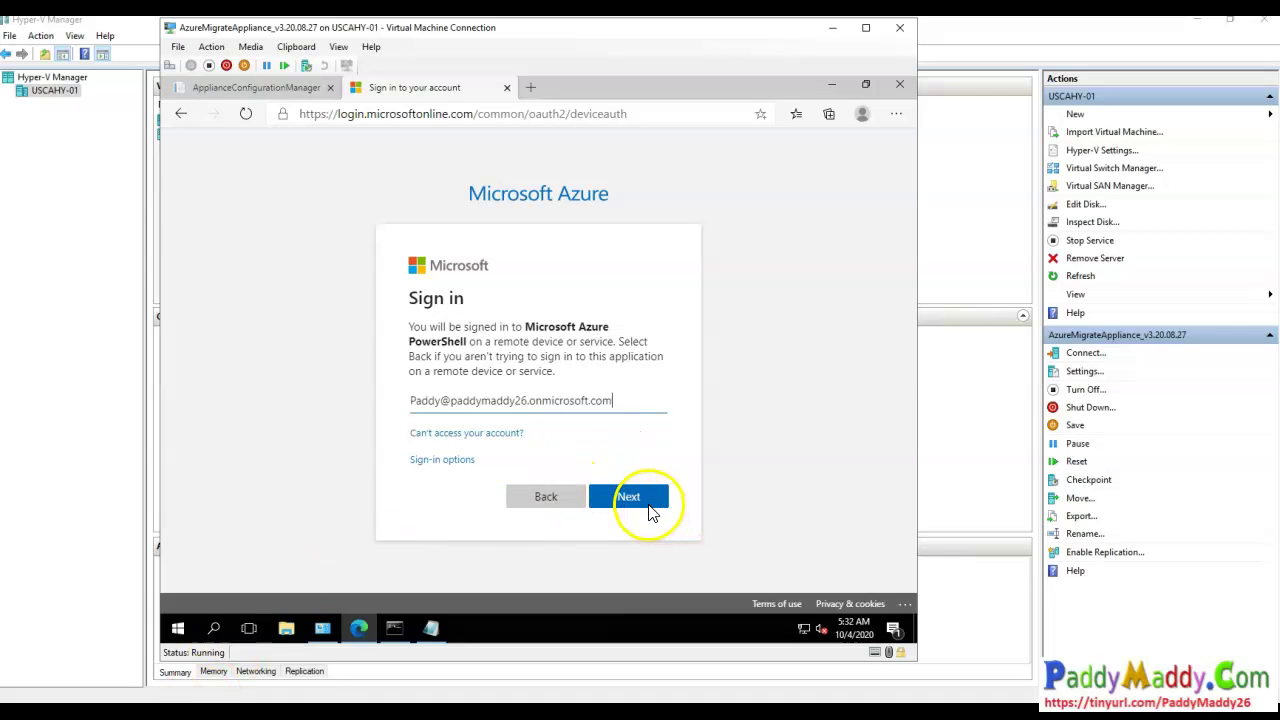
left_click(646, 502)
left_click(297, 47)
left_click(315, 62)
left_click(640, 472)
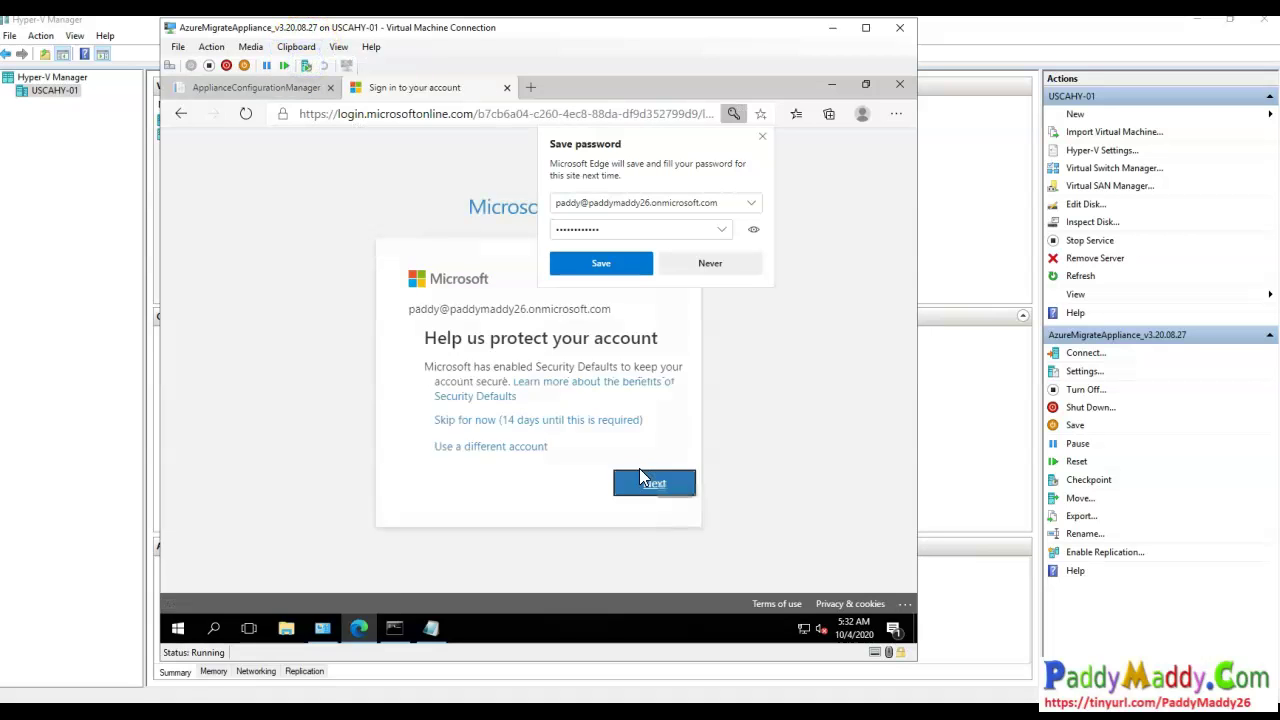
left_click(515, 419)
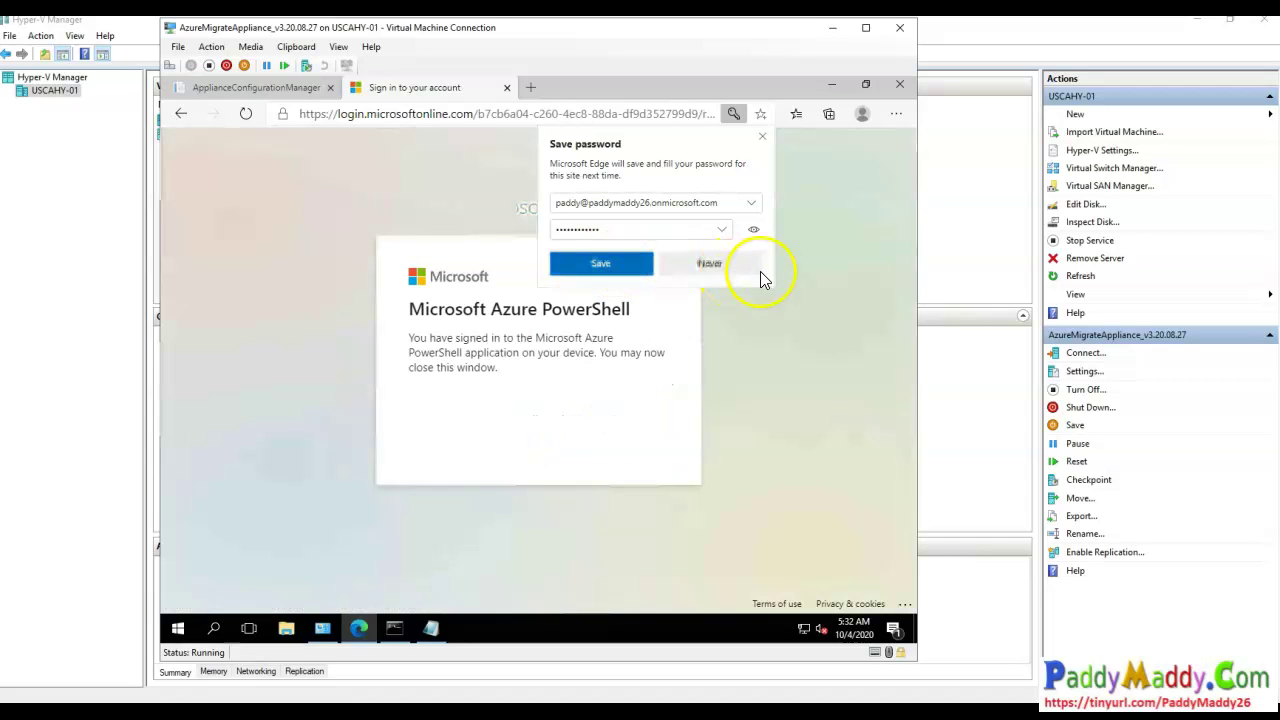
left_click(611, 267)
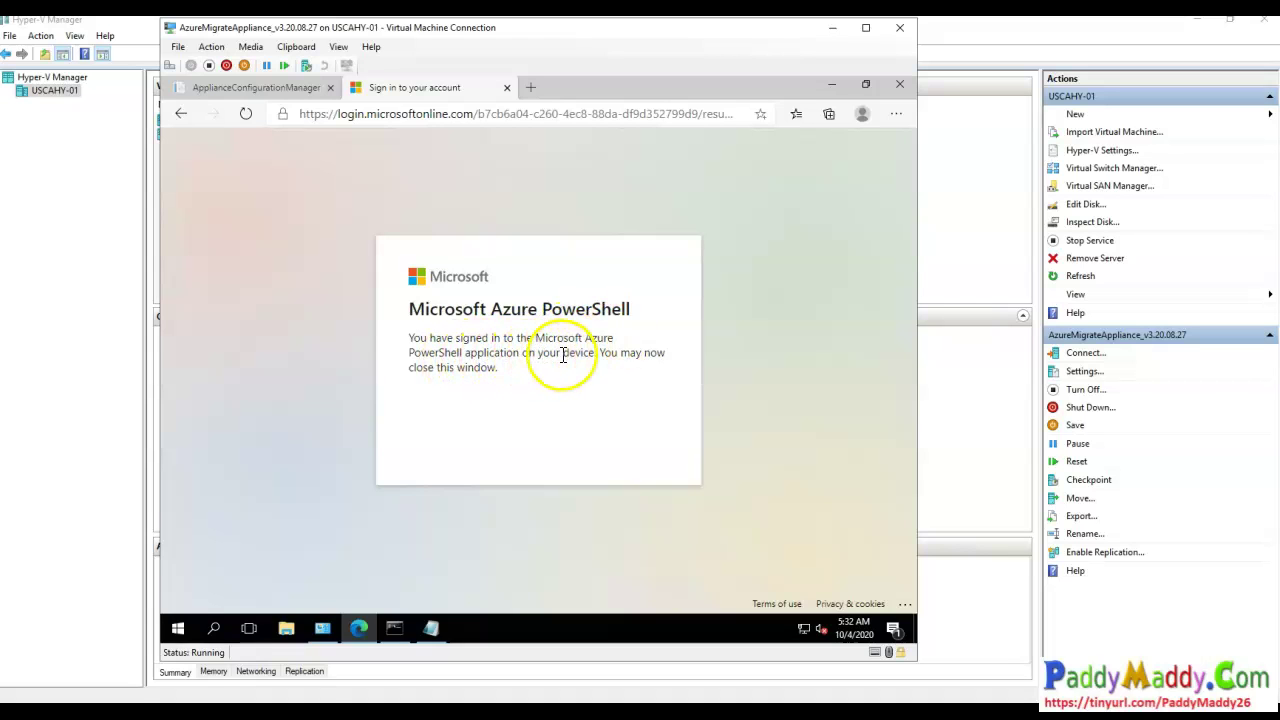
left_click(507, 89)
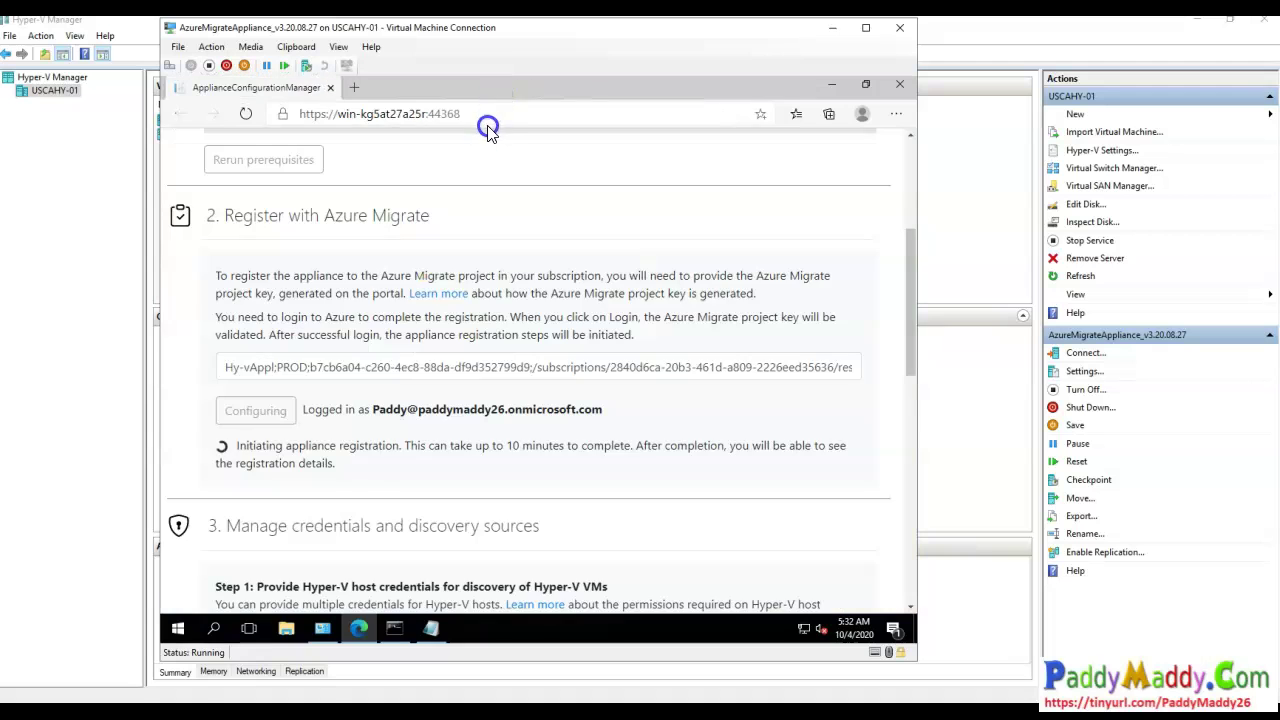
- Confirm the appliance registration completed with the 'successfully registered' message
left_click_drag(317, 452, 555, 450)
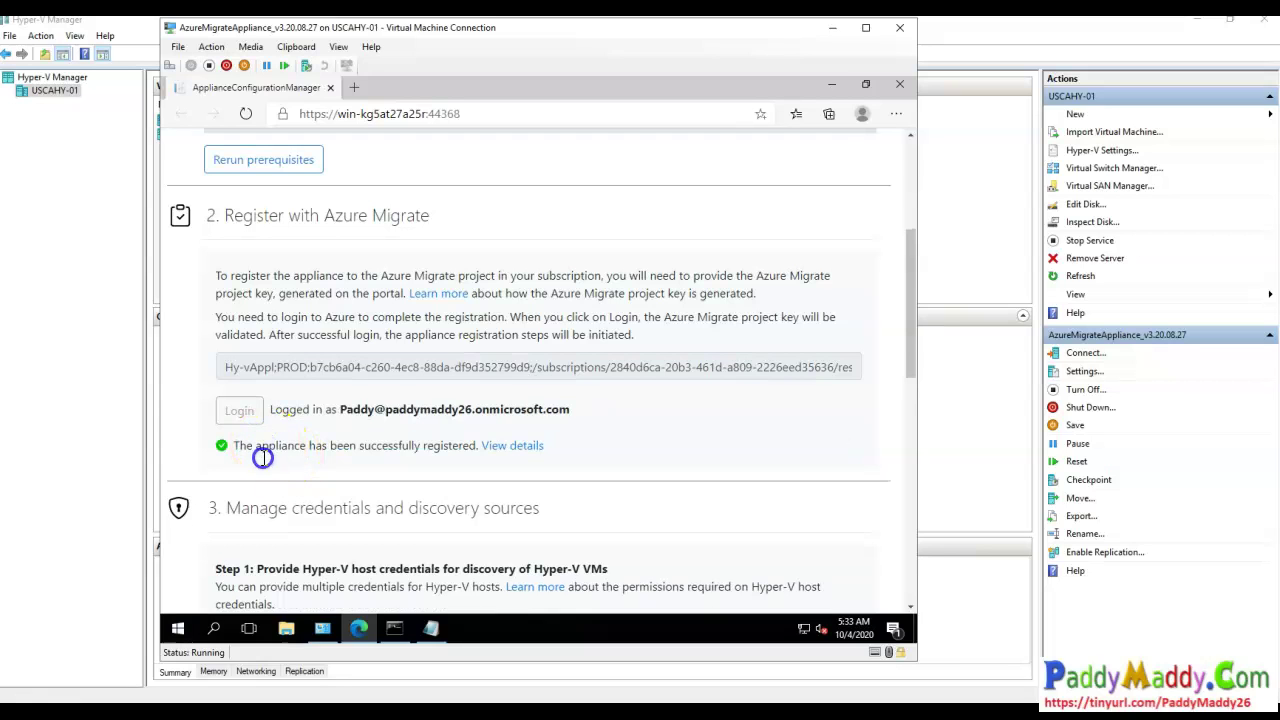
left_click_drag(314, 452, 457, 446)
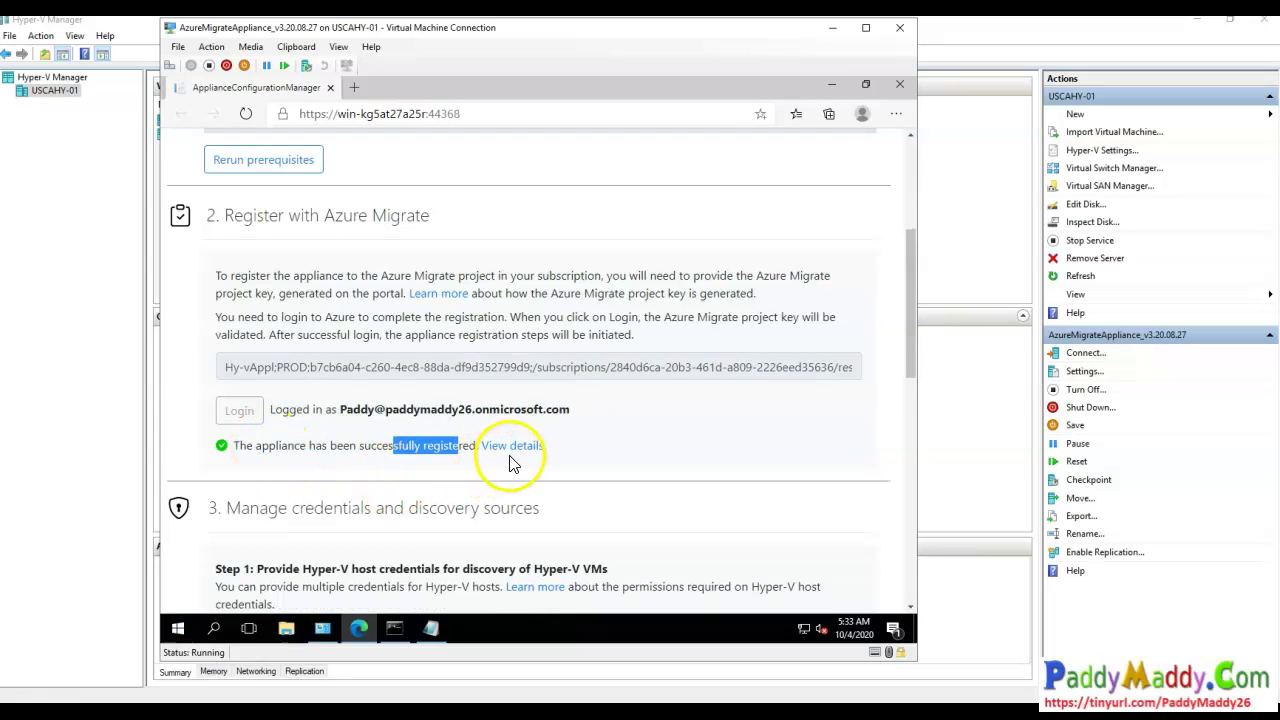
scroll(371, 423, "down", 3)
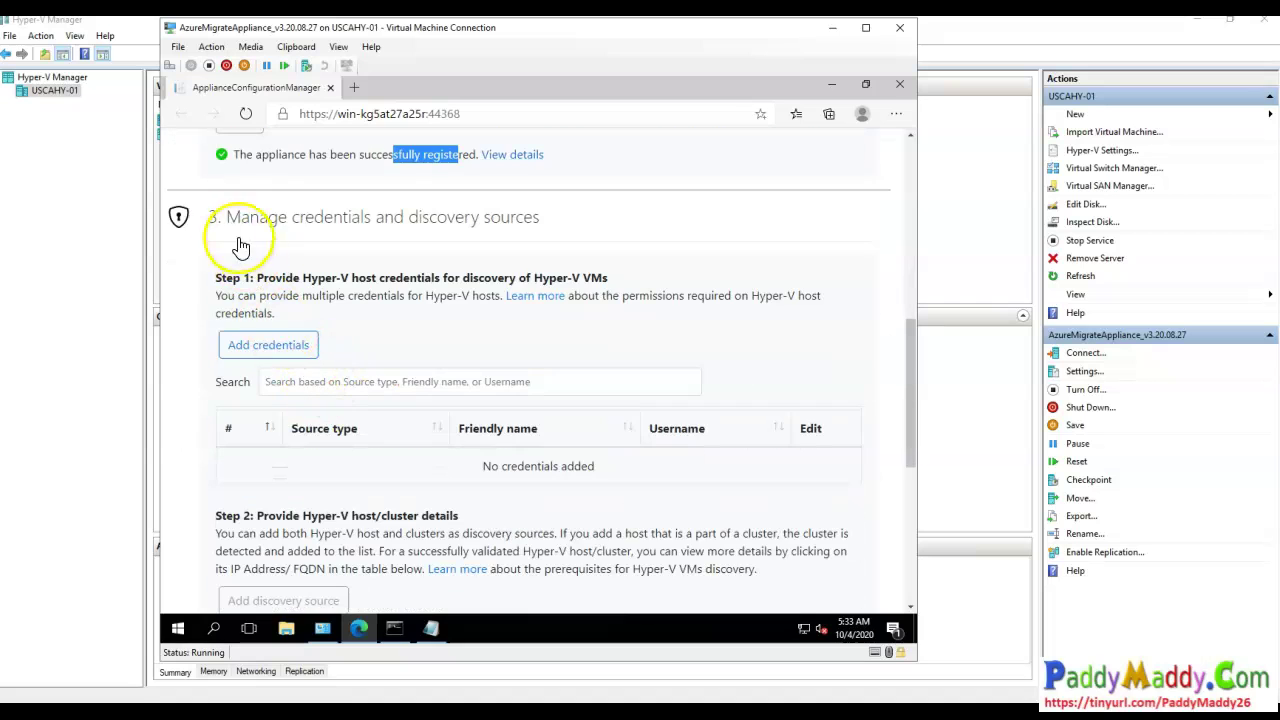
left_click_drag(237, 216, 536, 214)
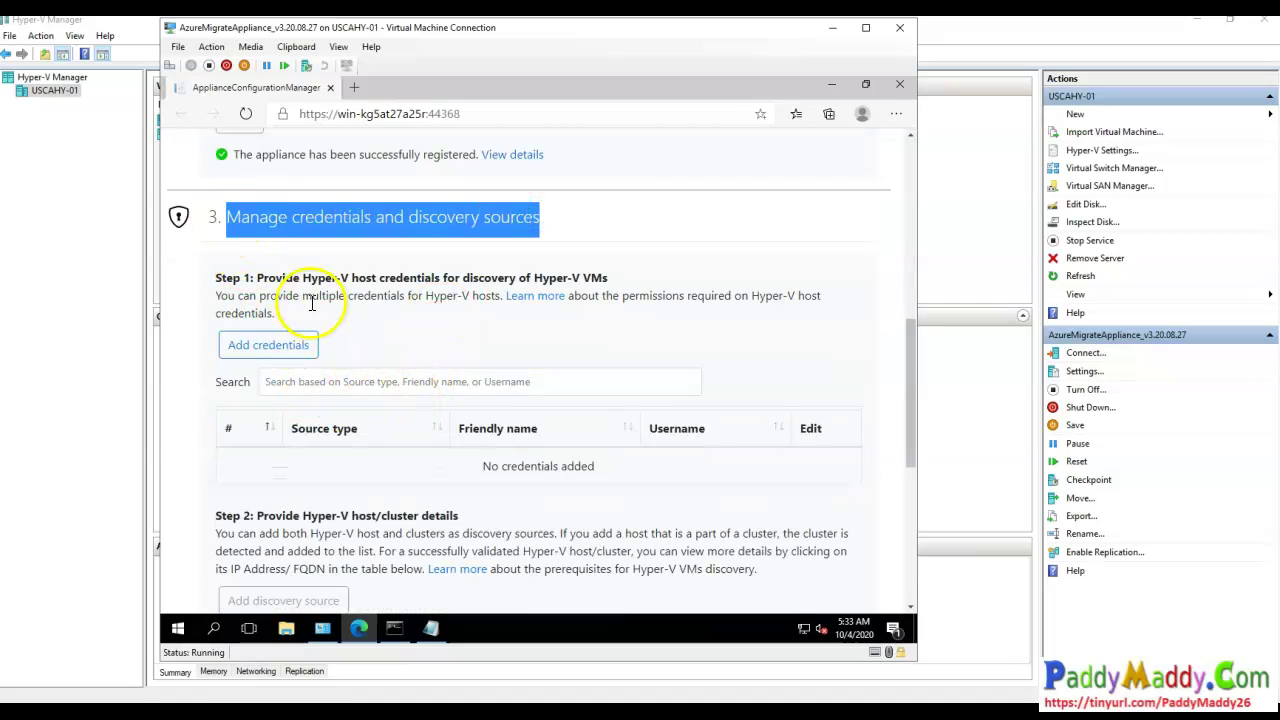
- Review the Step 1 host credentials notes and bring up the Add credentials form
left_click_drag(283, 278, 580, 273)
left_click_drag(237, 296, 484, 295)
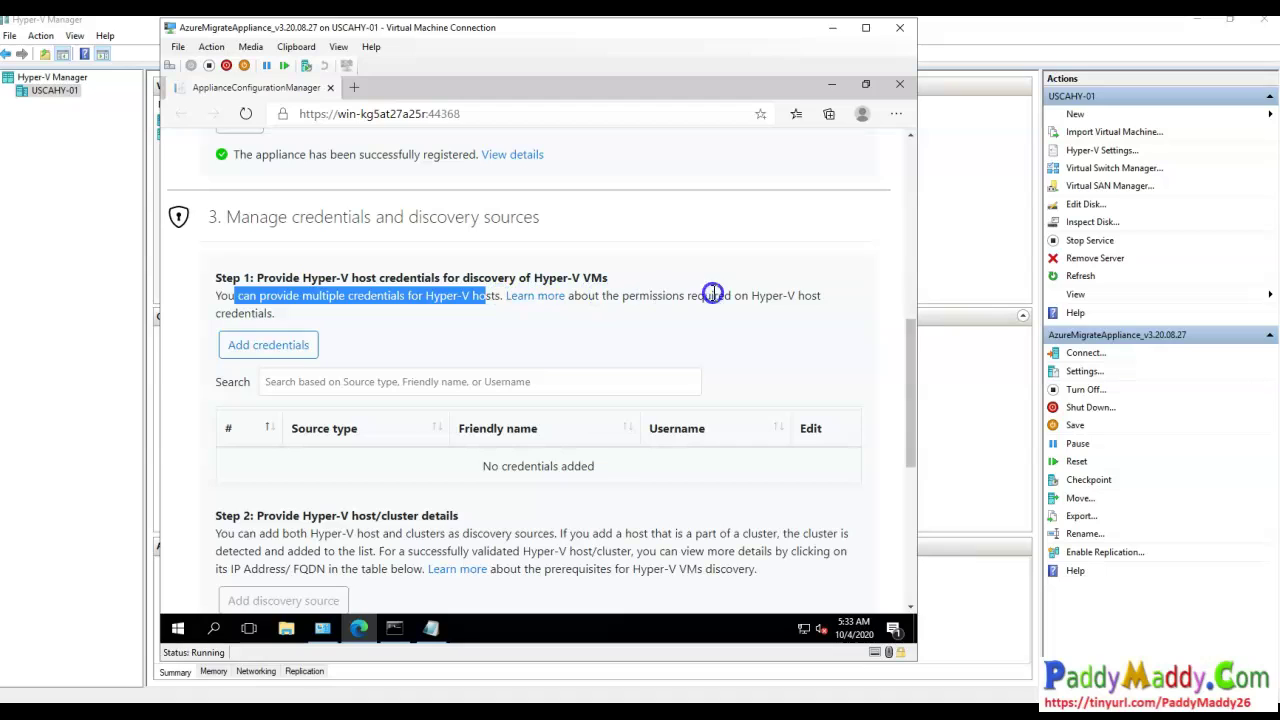
left_click_drag(596, 296, 806, 300)
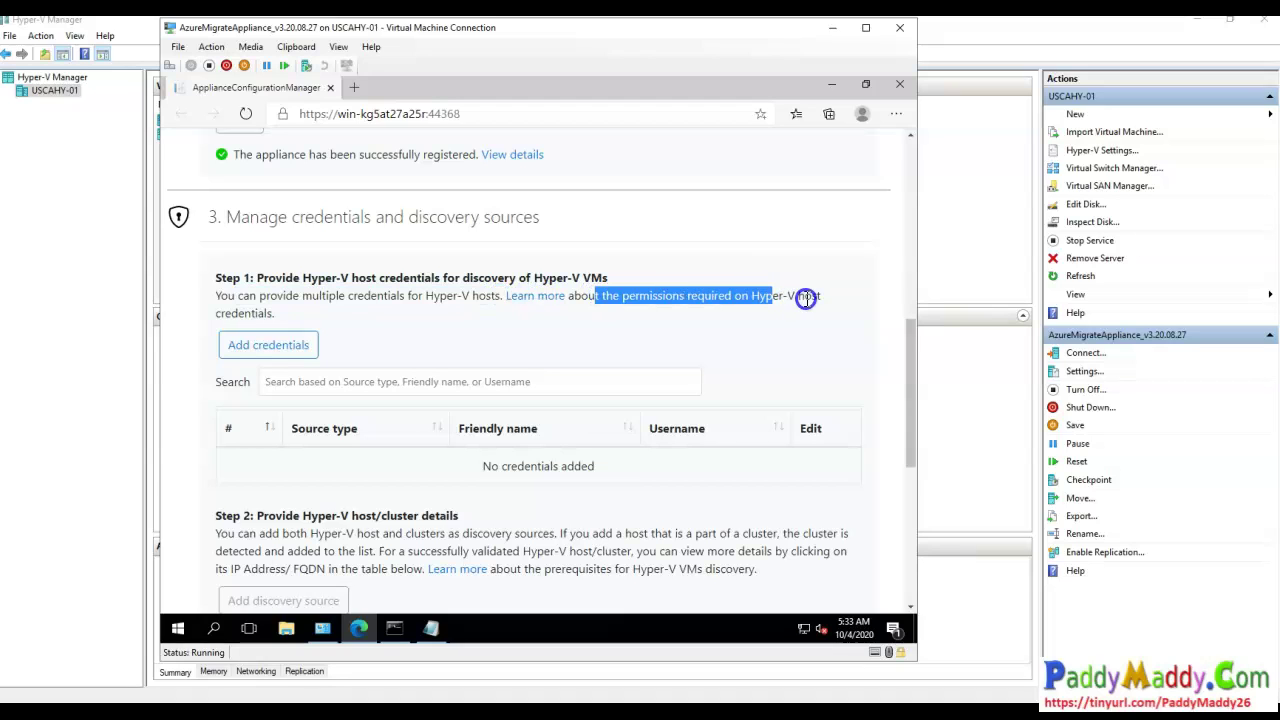
left_click(389, 379)
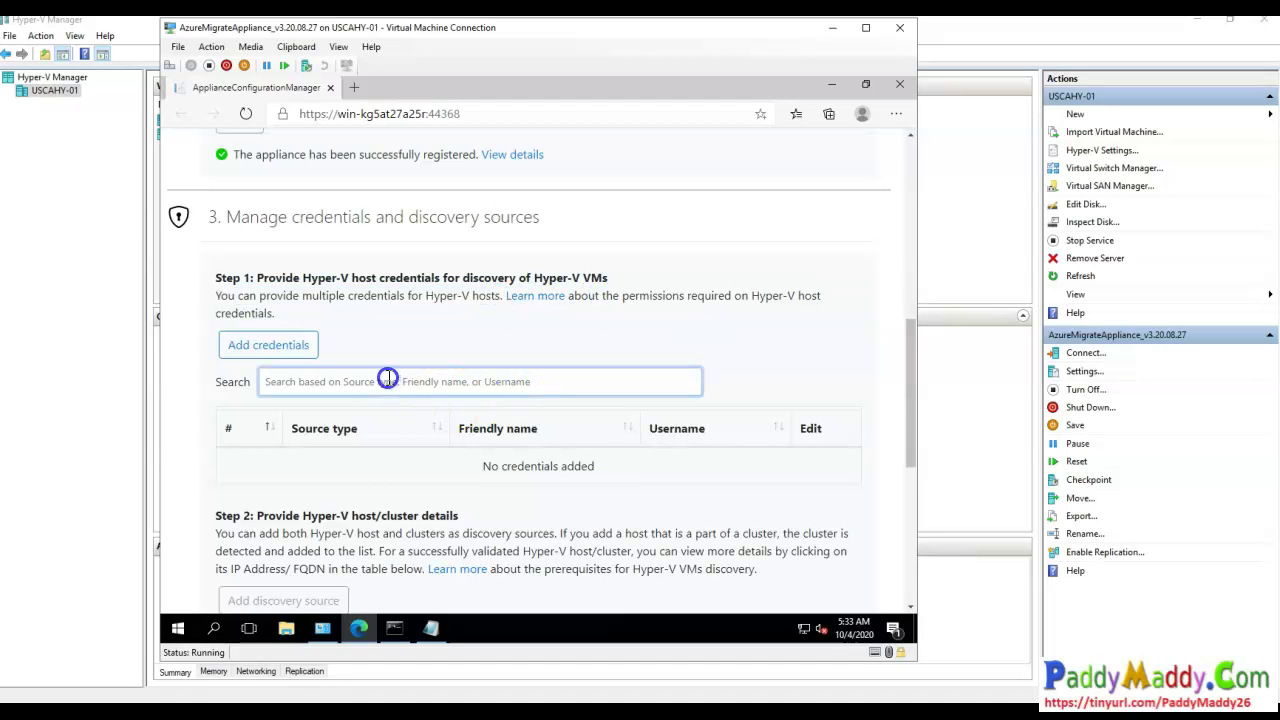
left_click(302, 346)
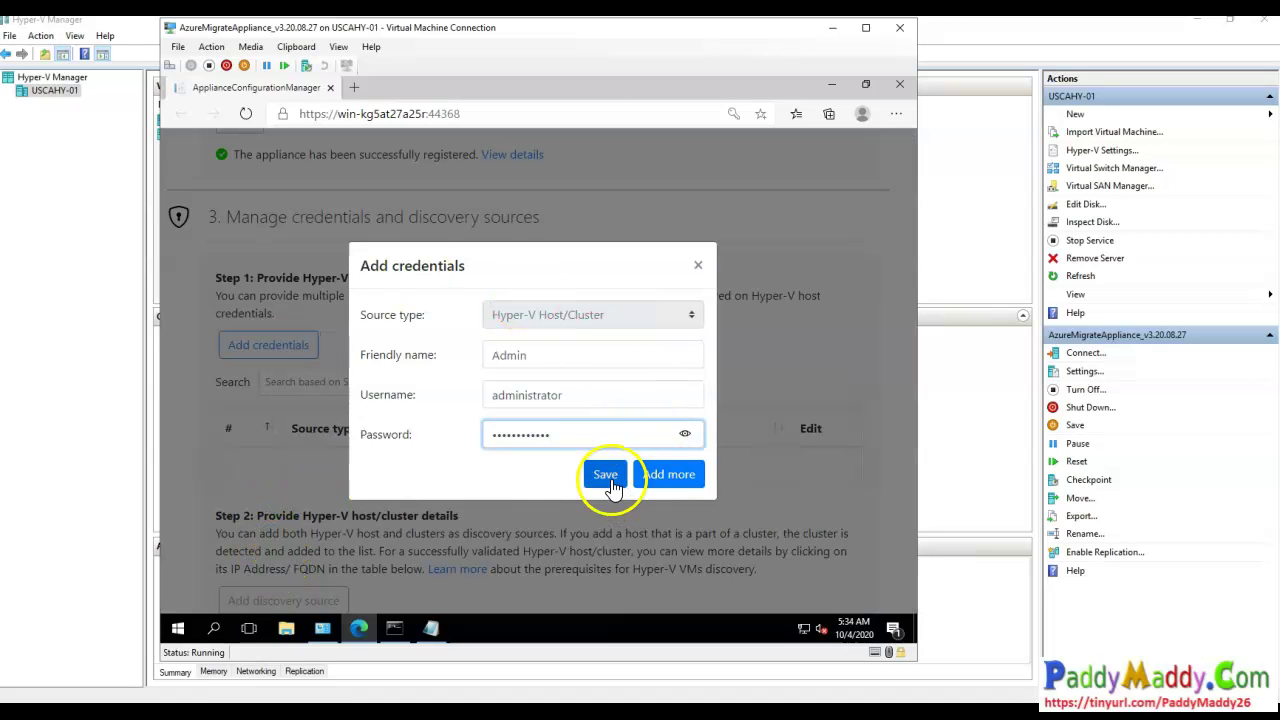
- Save the Admin Hyper-V host credentials and decline the browser's save-password offer
left_click(610, 484)
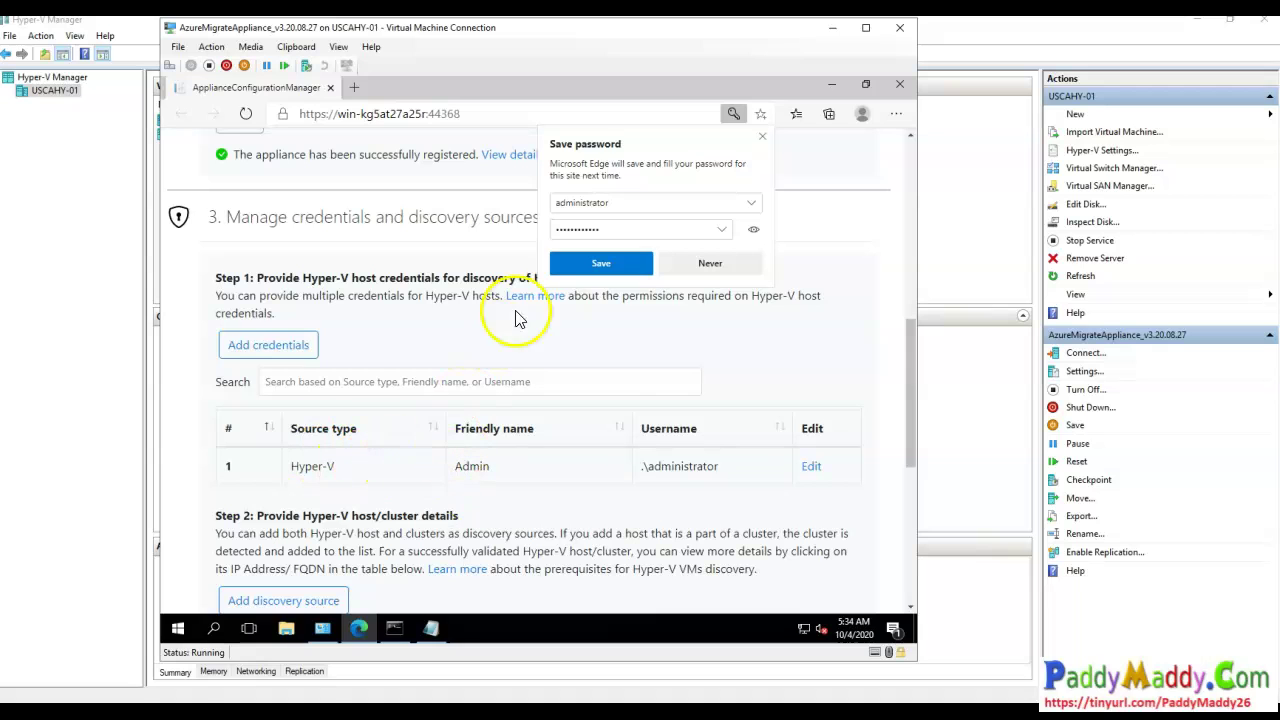
scroll(572, 543, "down", 3)
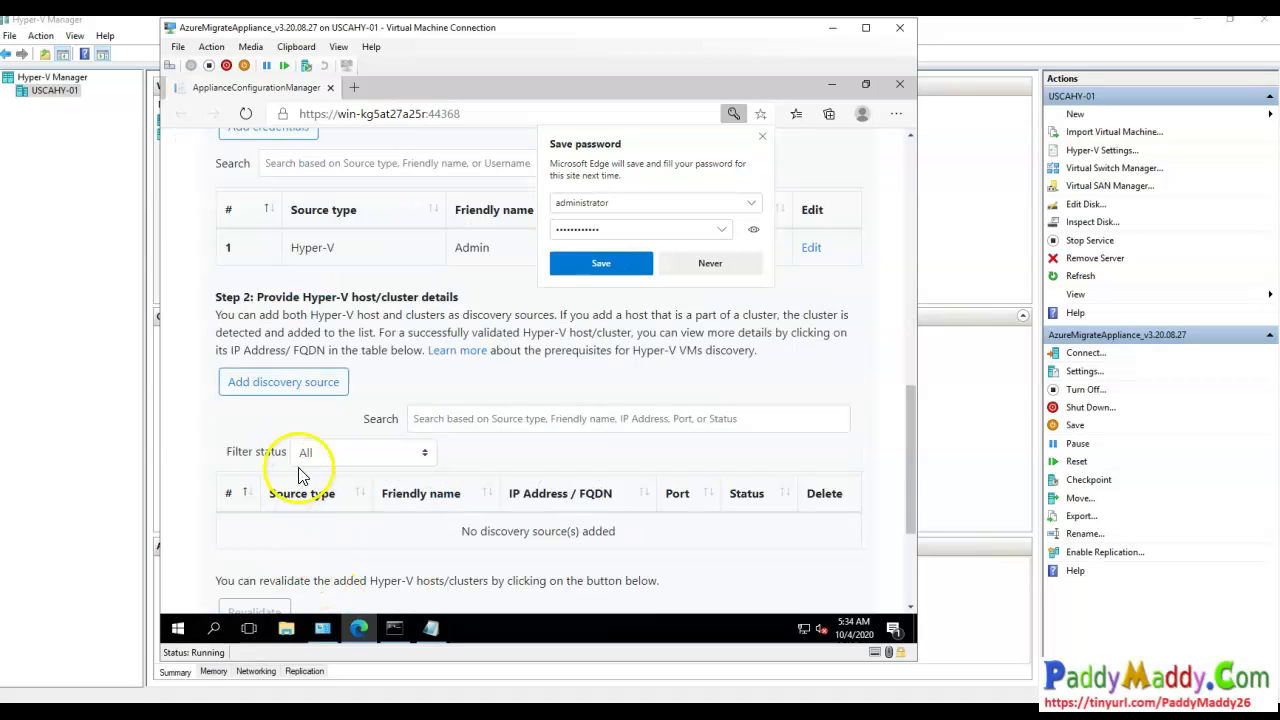
left_click_drag(258, 297, 440, 297)
left_click(449, 417)
left_click(447, 417)
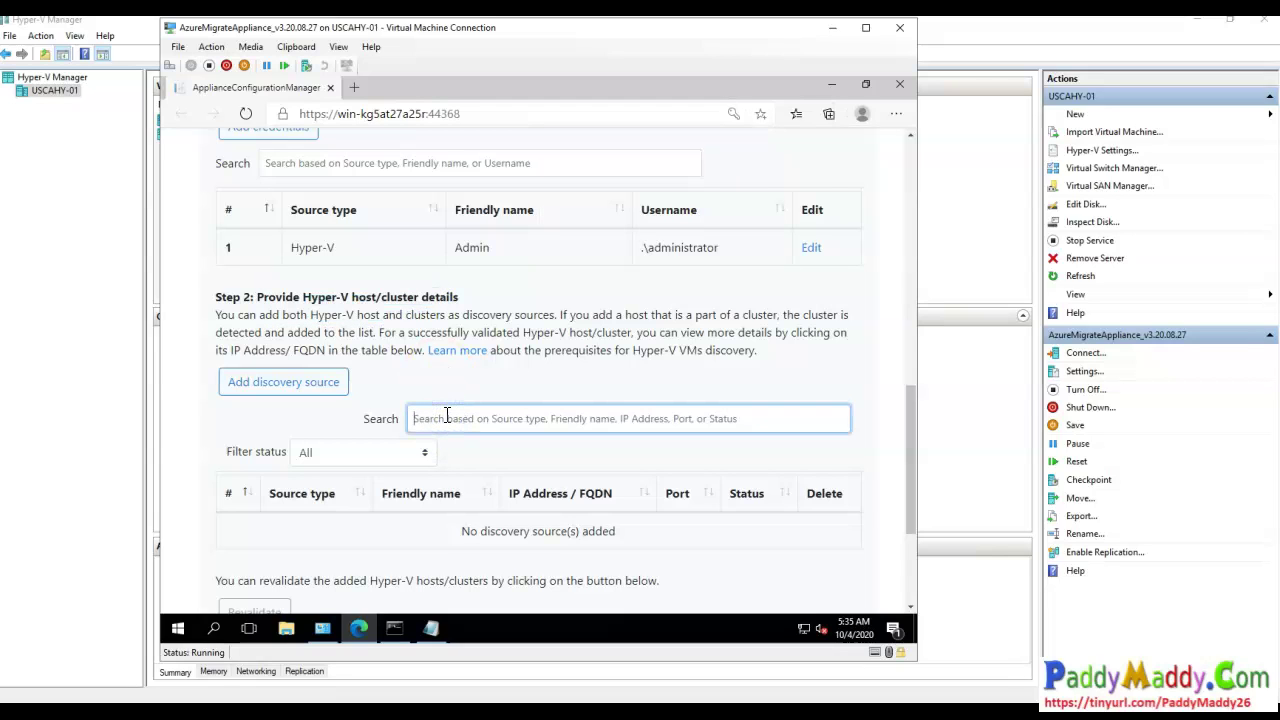
- Add host uscahy-01 as a single discovery source using the Admin credentials
left_click(320, 388)
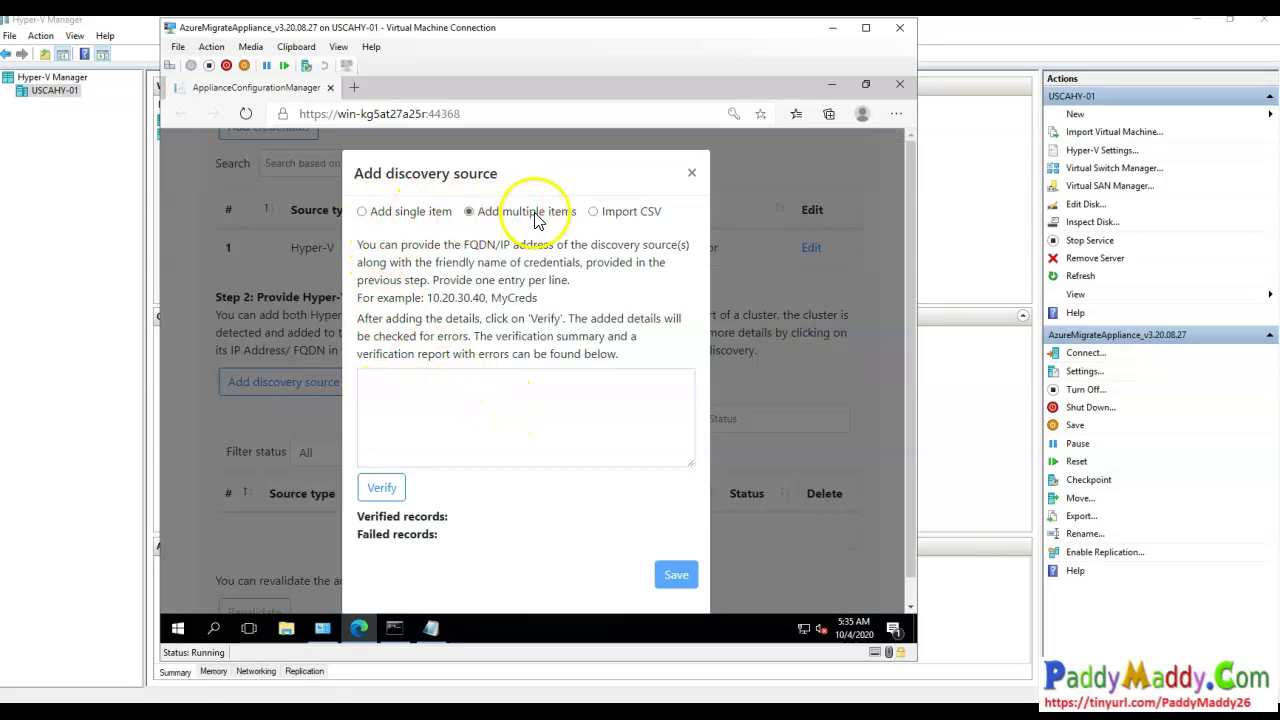
left_click(380, 218)
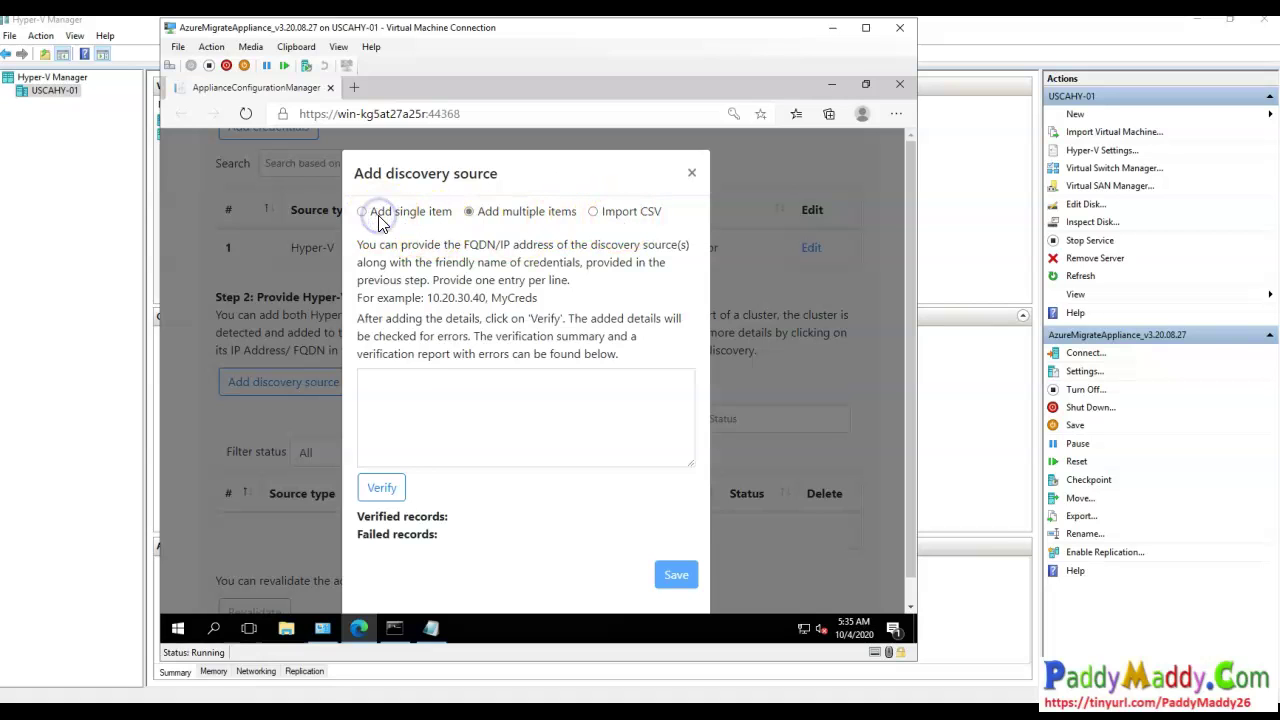
left_click(612, 386)
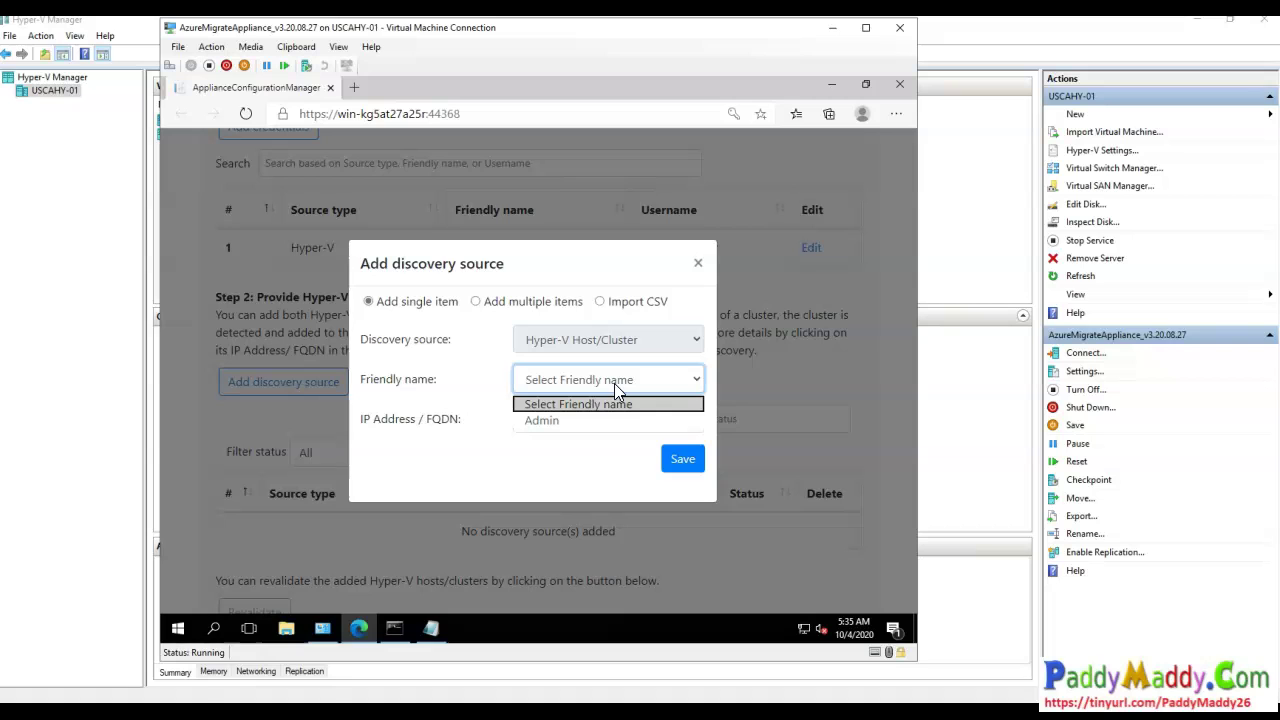
left_click(546, 422)
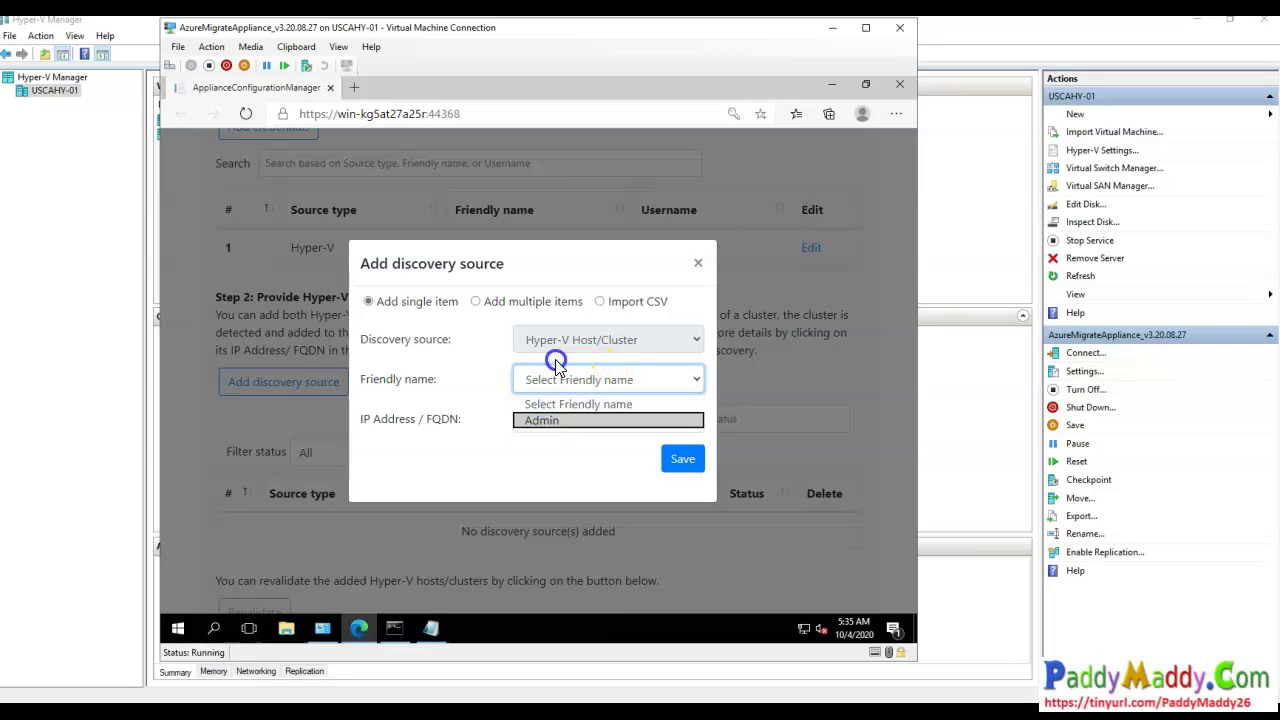
left_click(546, 421)
left_click(538, 425)
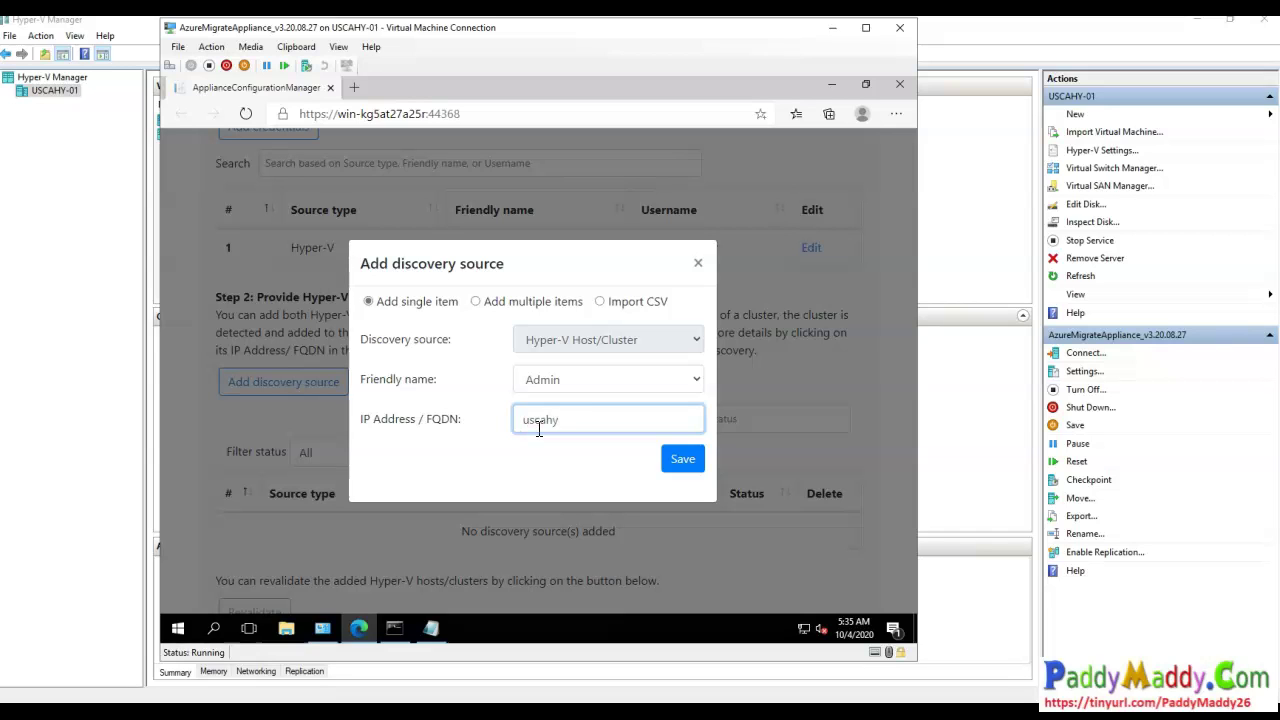
left_click(682, 460)
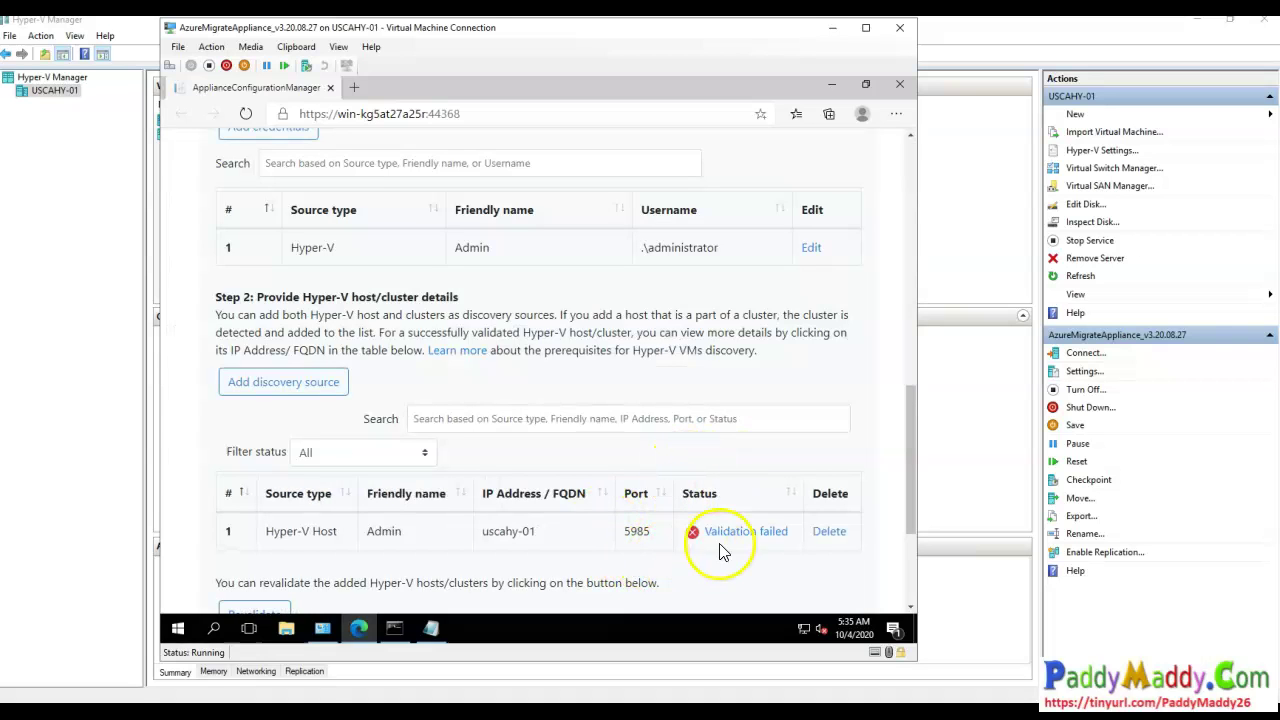
- Inspect the uscahy-01 validation failure: an access denied error advising a credentials check
left_click(739, 533)
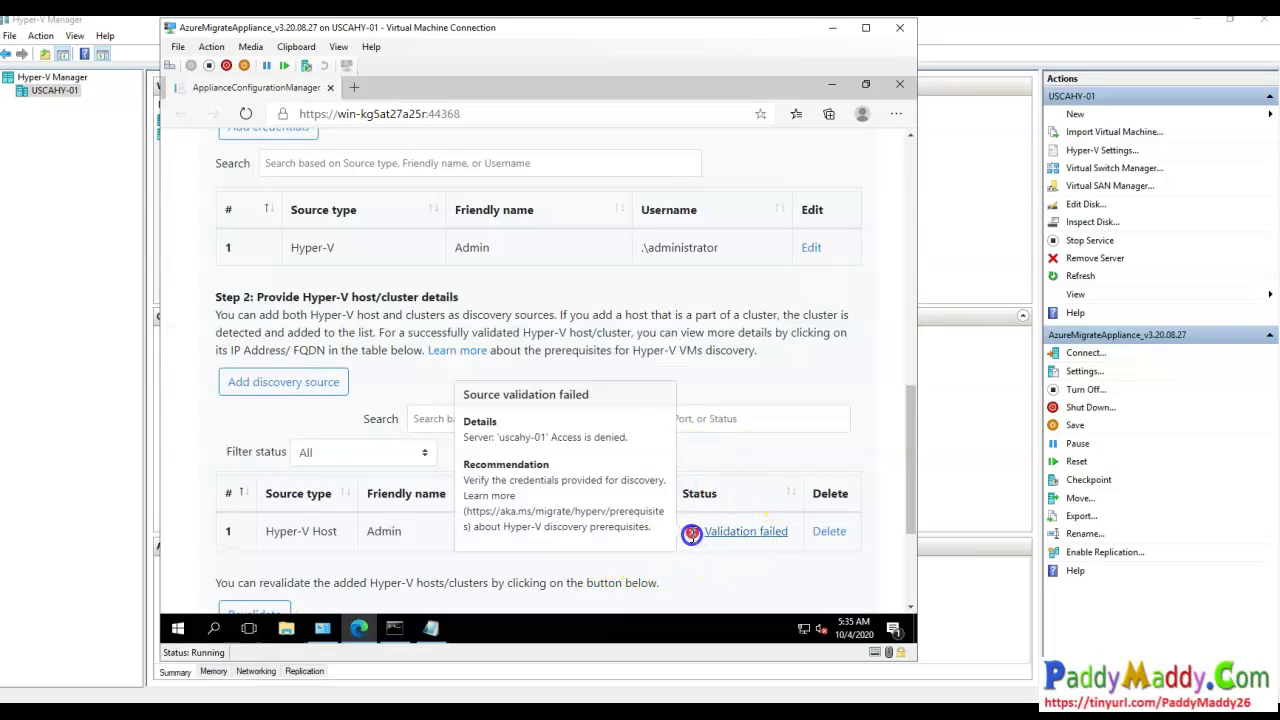
left_click_drag(511, 480, 608, 490)
left_click_drag(543, 489, 531, 487)
left_click(743, 536)
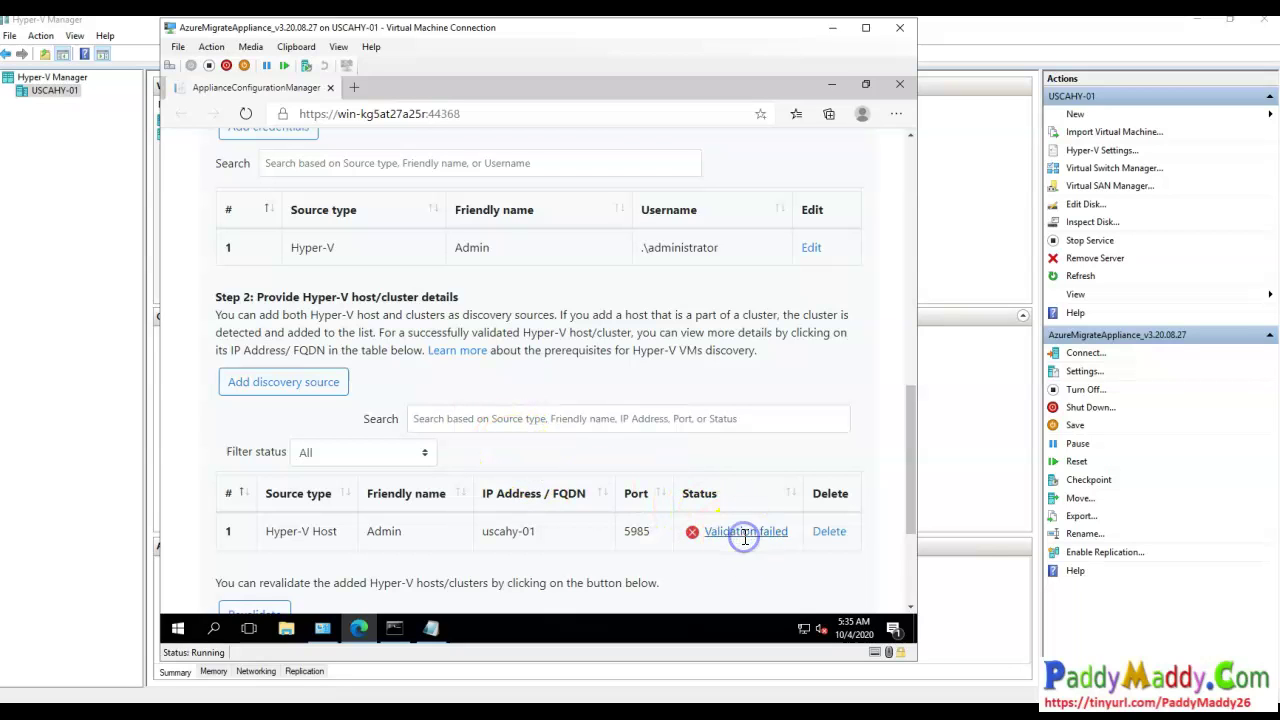
left_click_drag(508, 439, 629, 443)
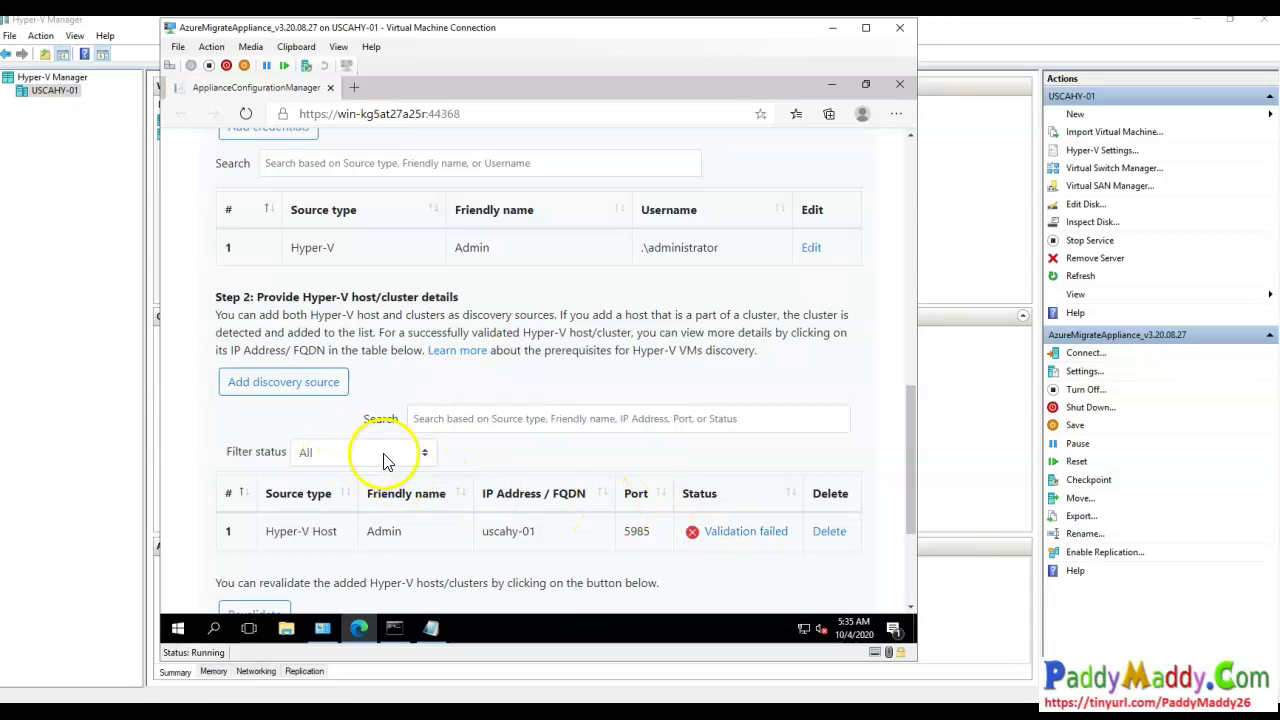
scroll(491, 397, "up", 2)
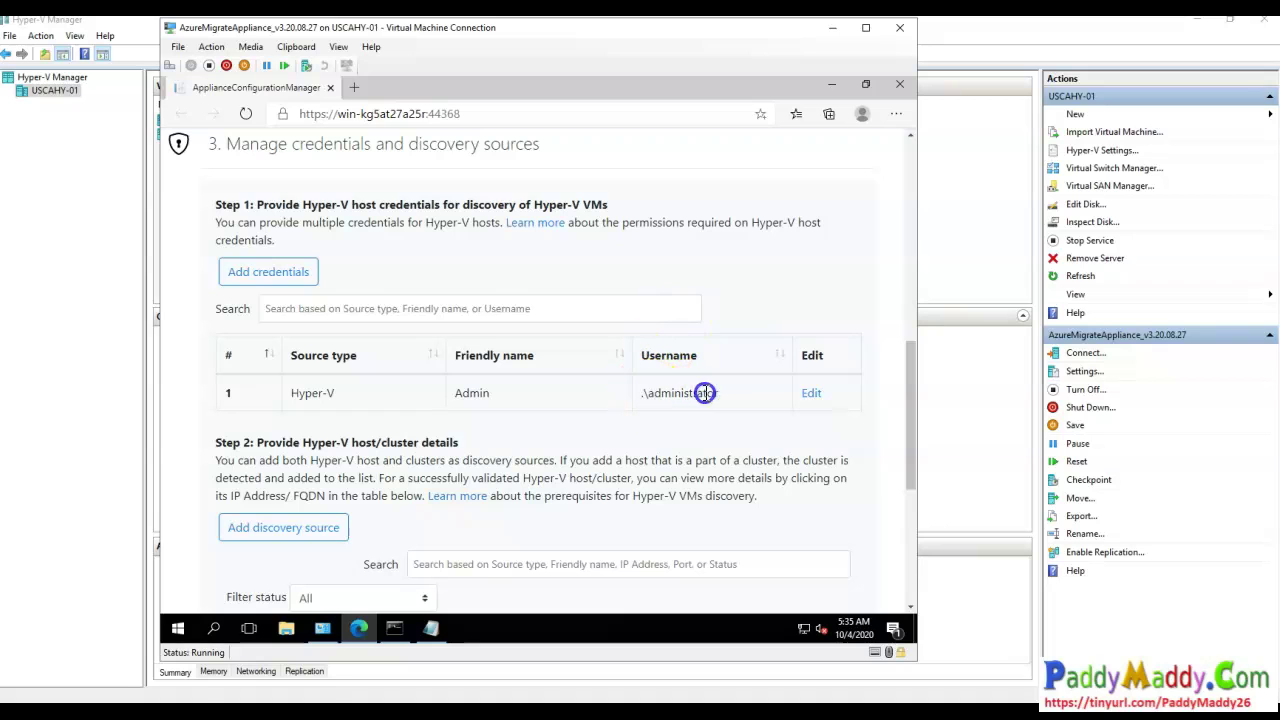
- Correct the Admin credential's username and confirm uscahy-01 now shows Validation successful
left_click(809, 393)
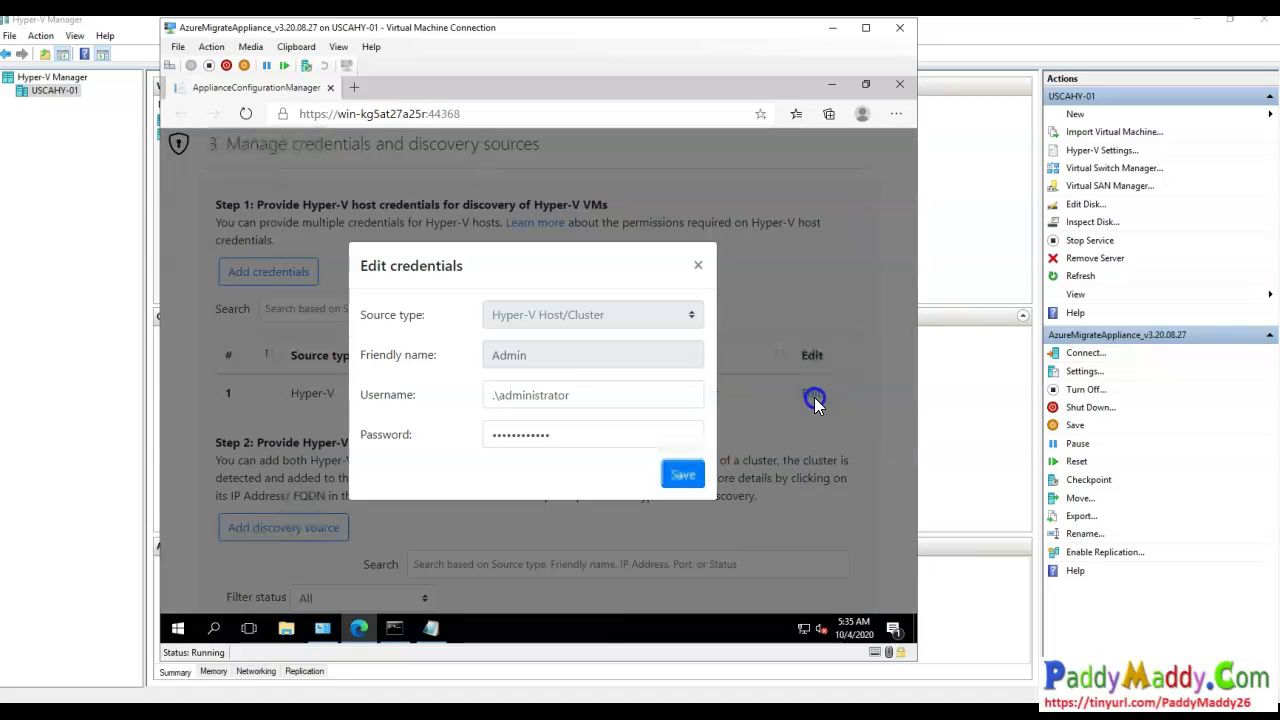
left_click(588, 396)
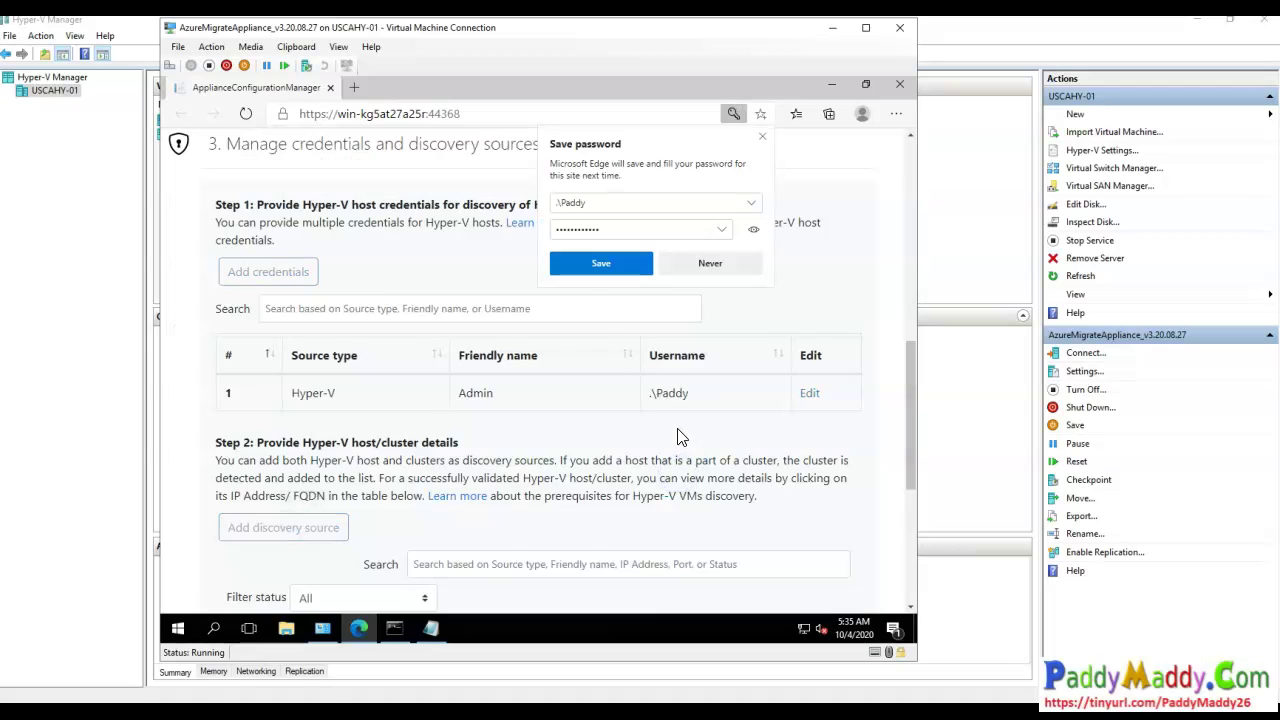
scroll(748, 540, "down", 2)
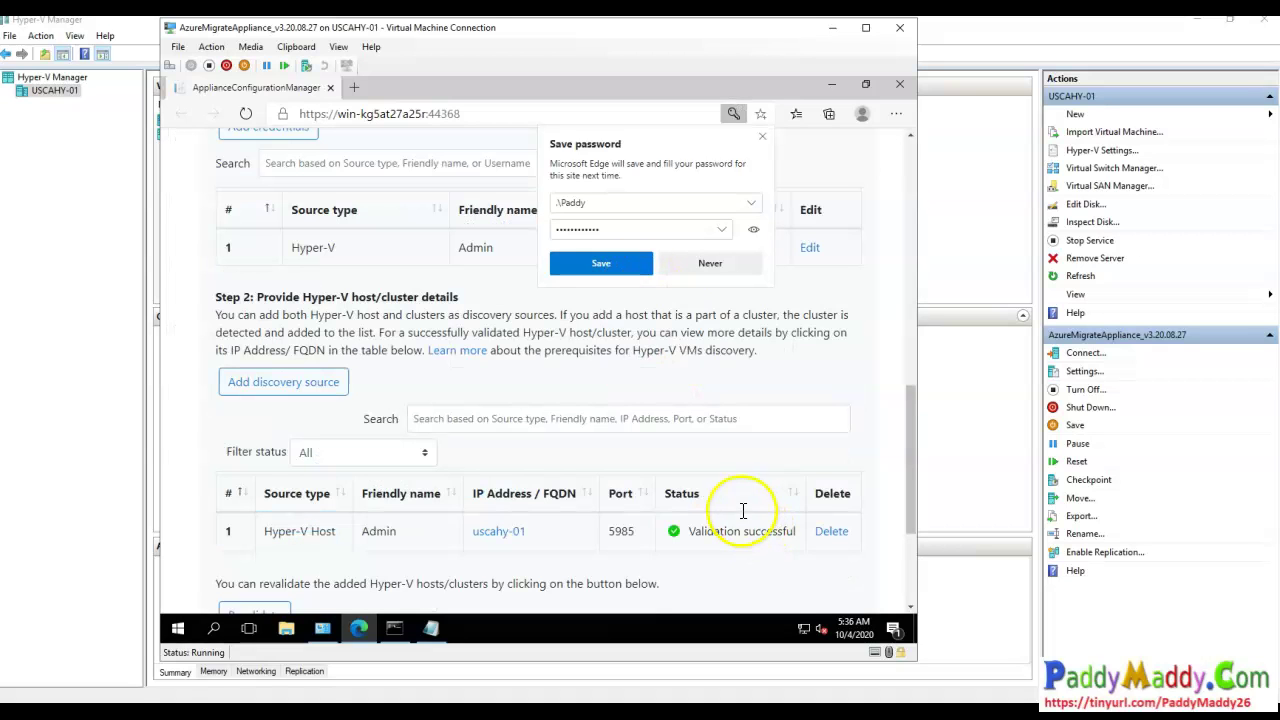
left_click_drag(690, 530, 753, 549)
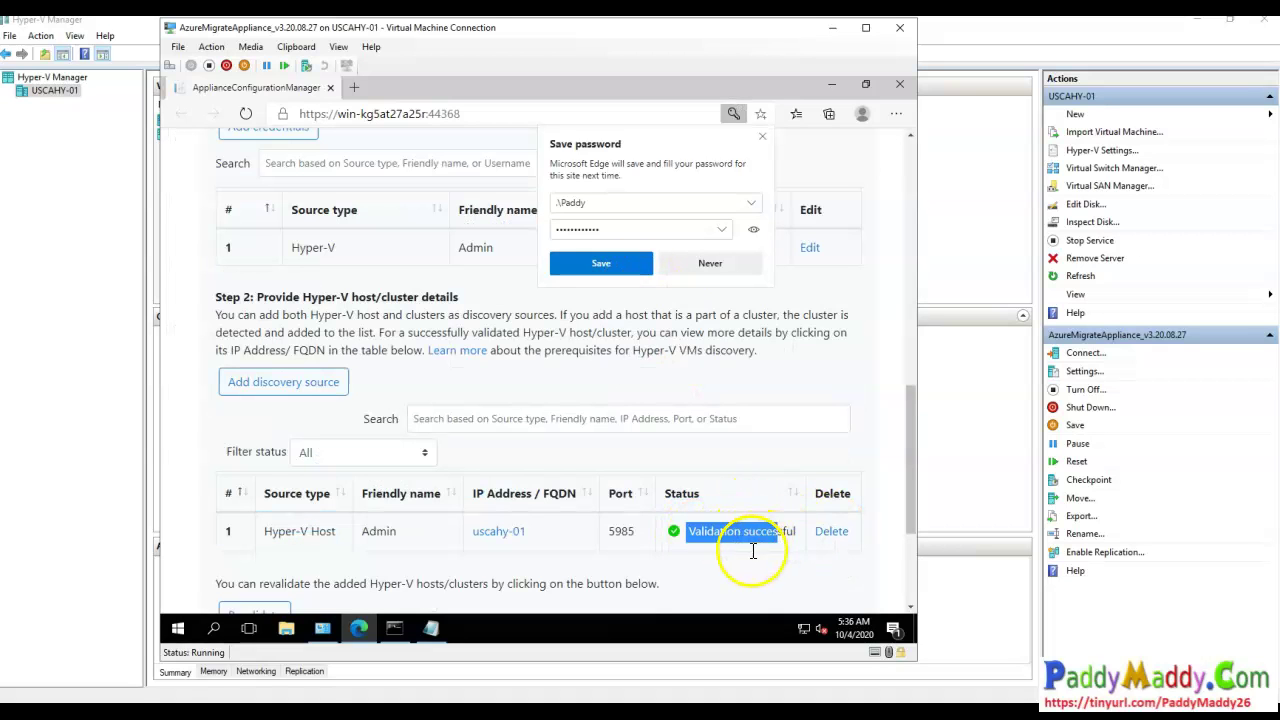
scroll(753, 558, "down", 3)
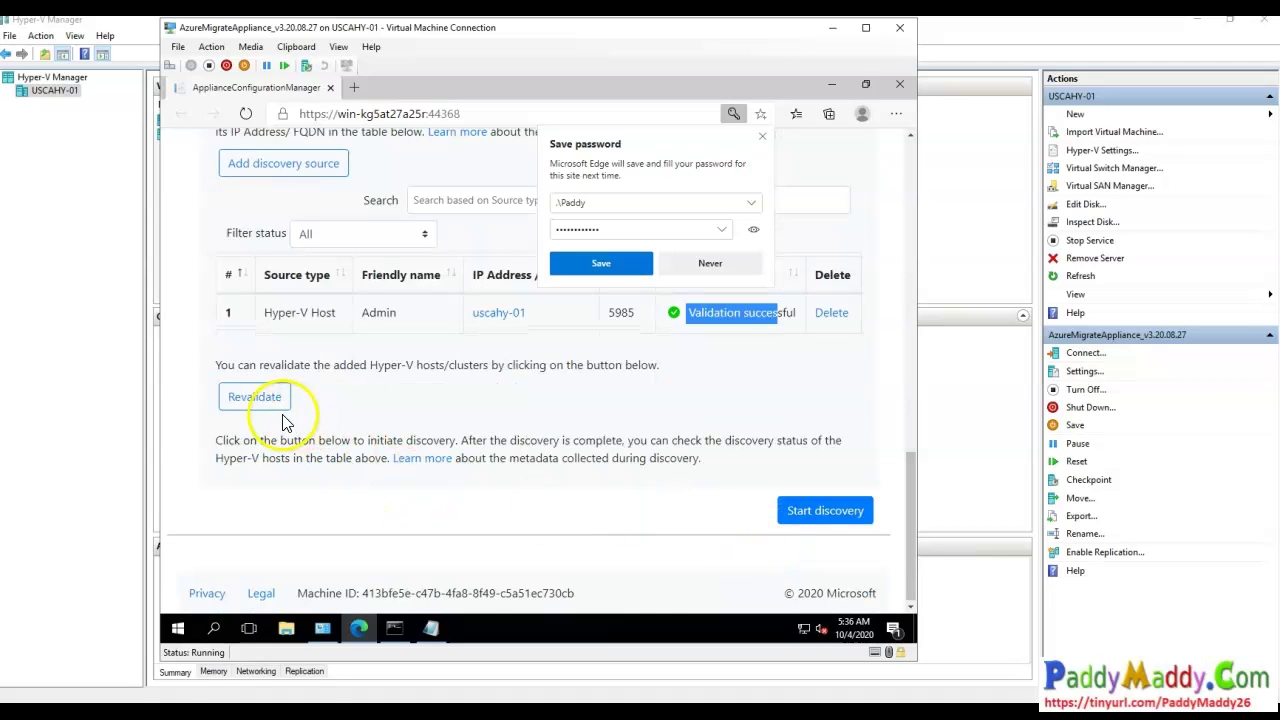
- Dismiss Edge's save-password popup and review the prerequisites, registration and credentials sections
left_click(761, 139)
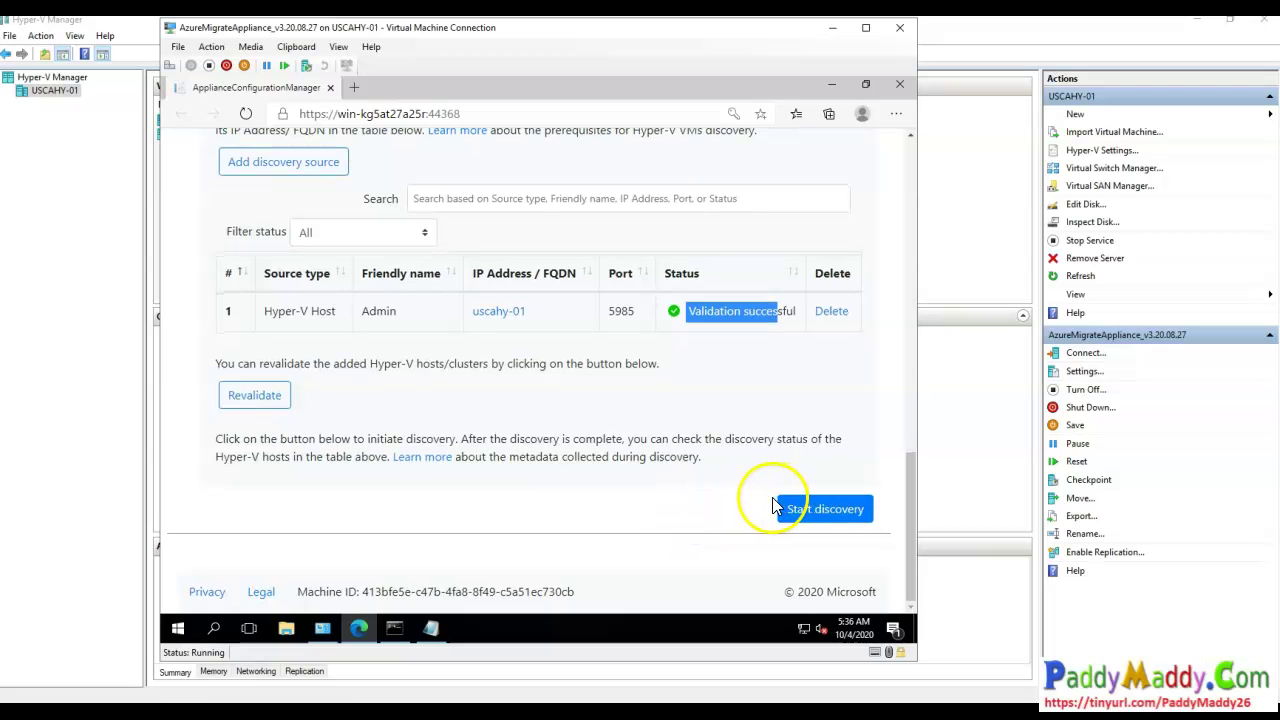
scroll(753, 505, "up", 6)
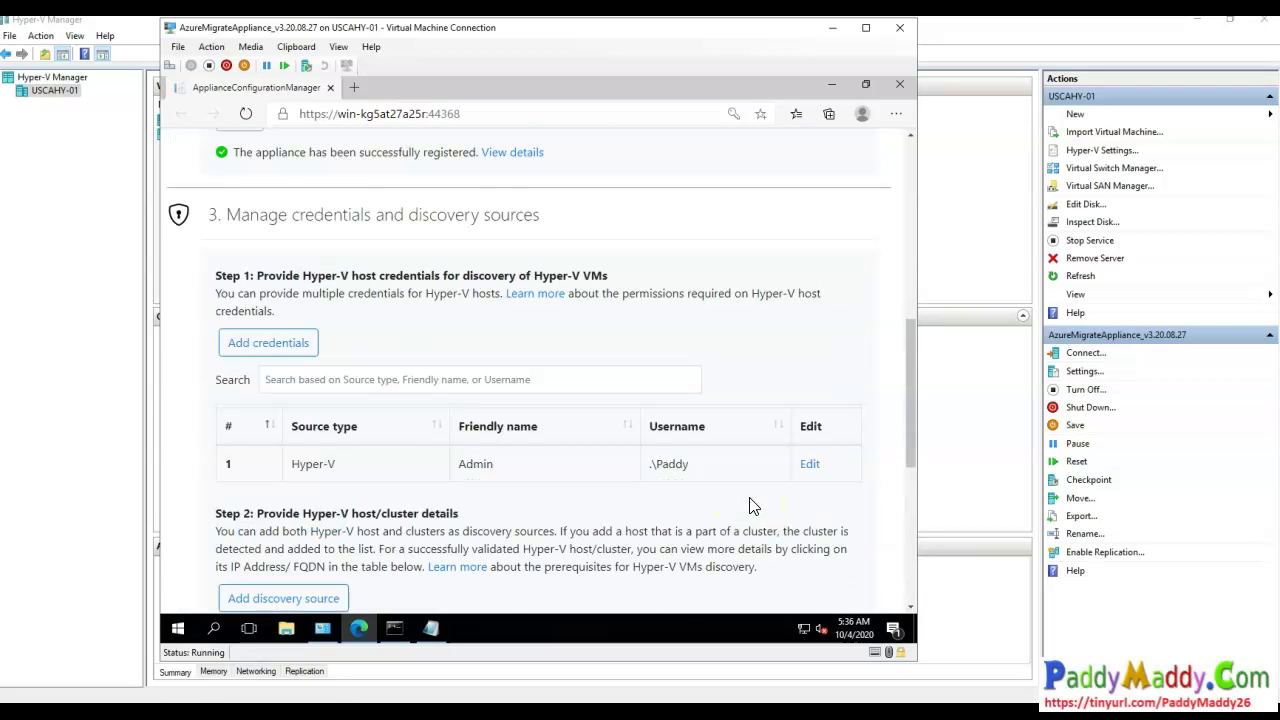
scroll(753, 505, "up", 5)
scroll(756, 515, "up", 2)
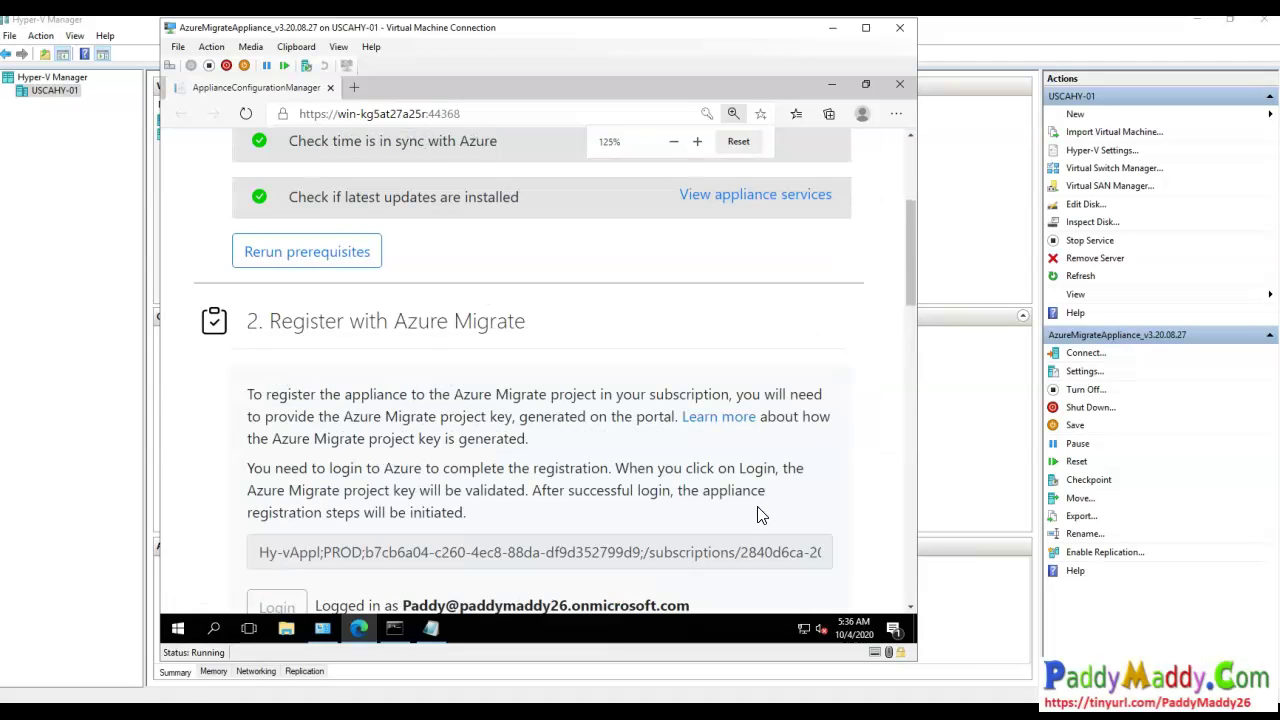
scroll(797, 414, "up", 4)
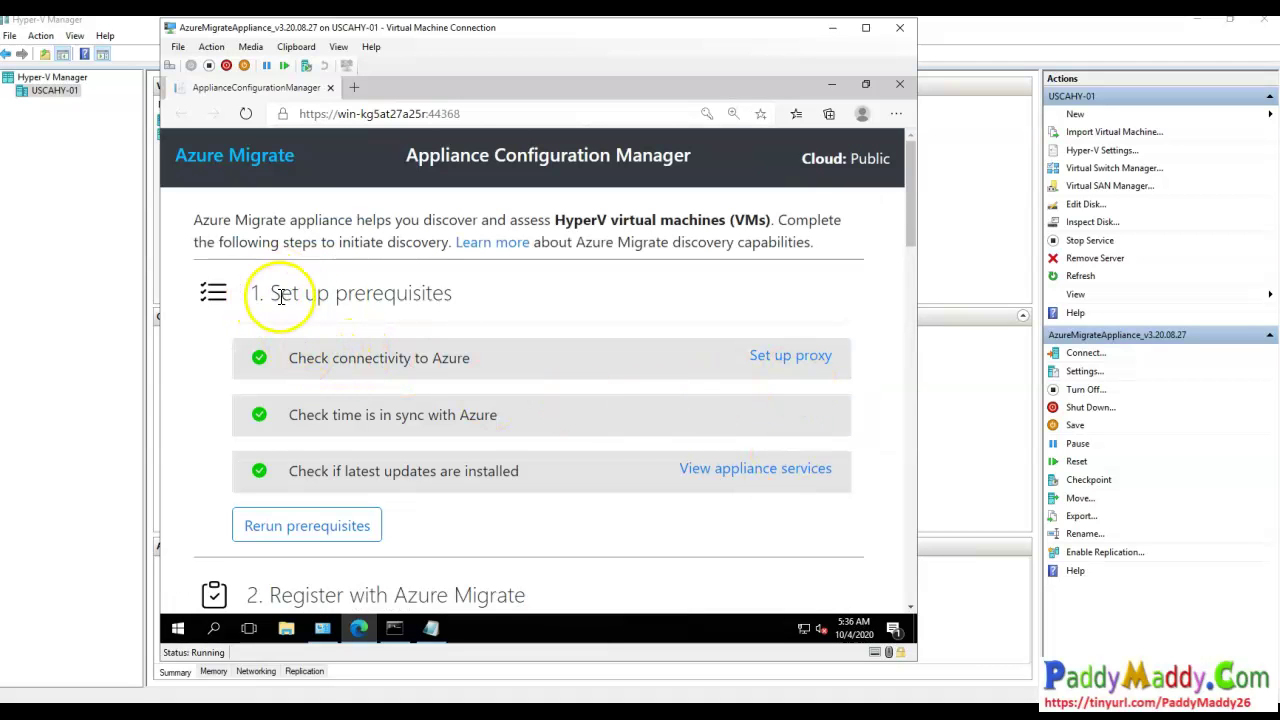
left_click_drag(262, 294, 432, 298)
scroll(625, 470, "down", 4)
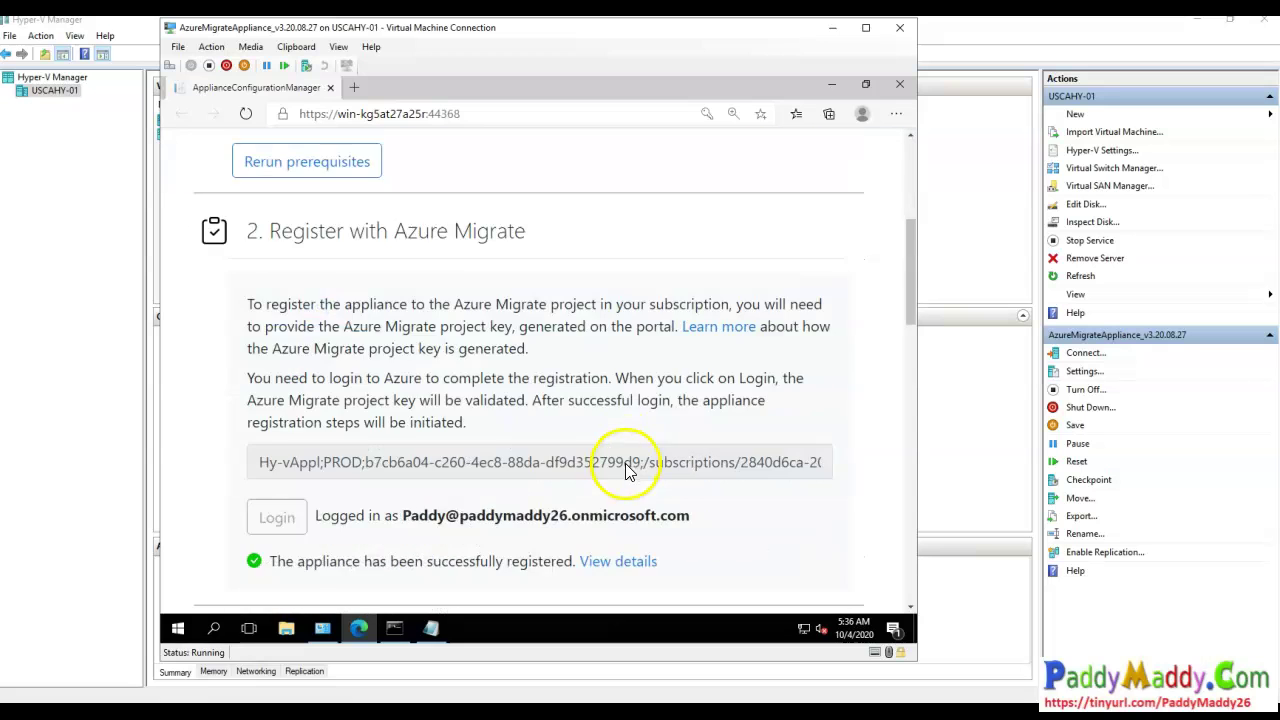
scroll(630, 470, "down", 4)
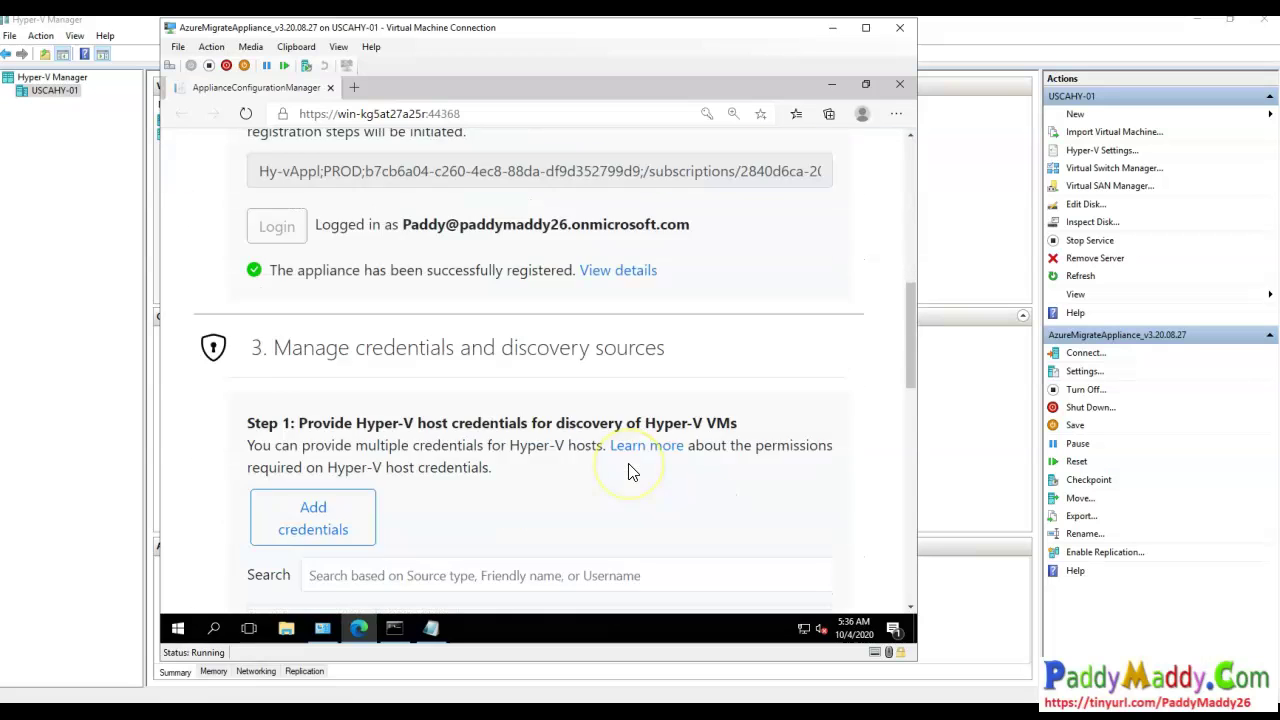
scroll(630, 470, "down", 4)
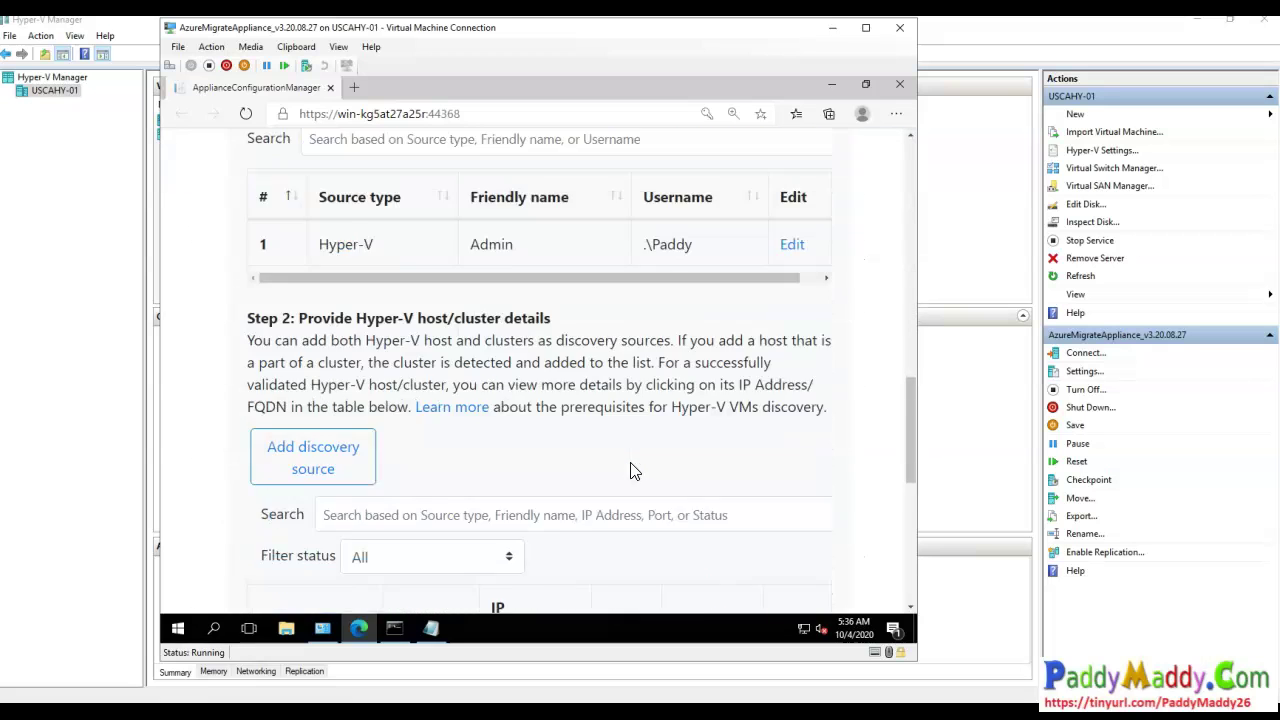
scroll(640, 480, "down", 3)
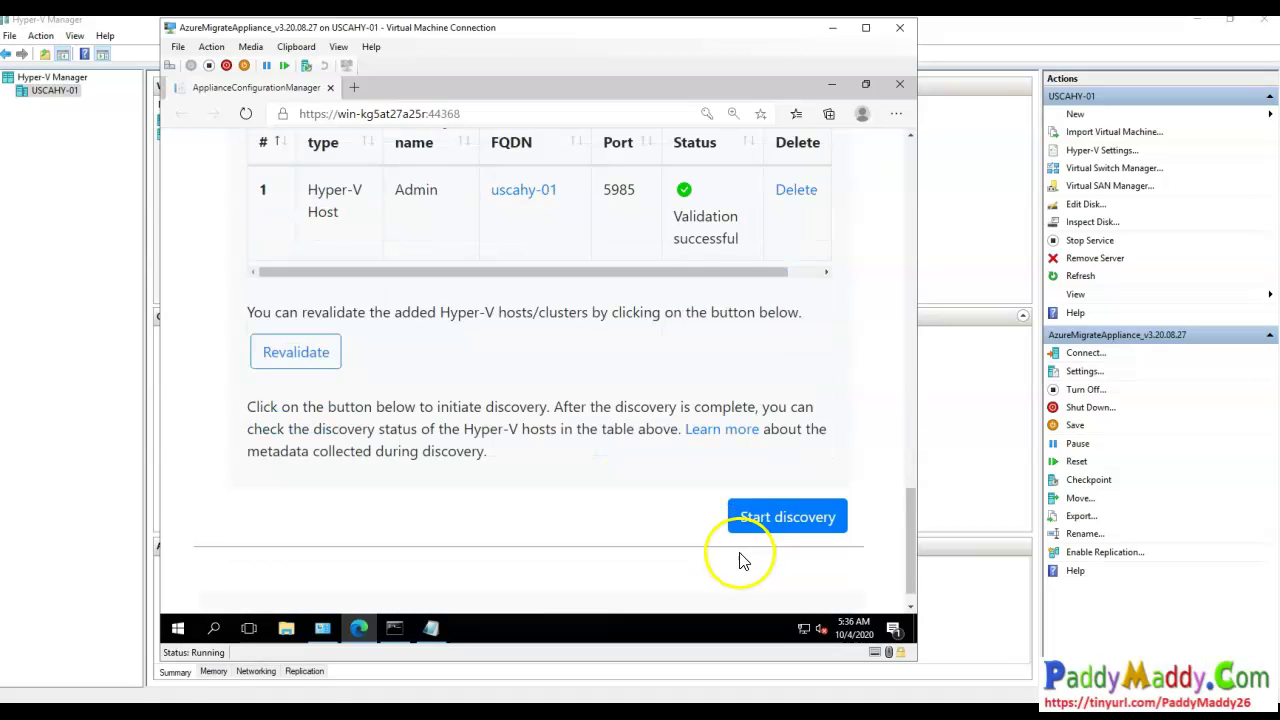
- Start discovery and check the hosts file entries for USCAHY-01 at 192.168.100.1
left_click(792, 495)
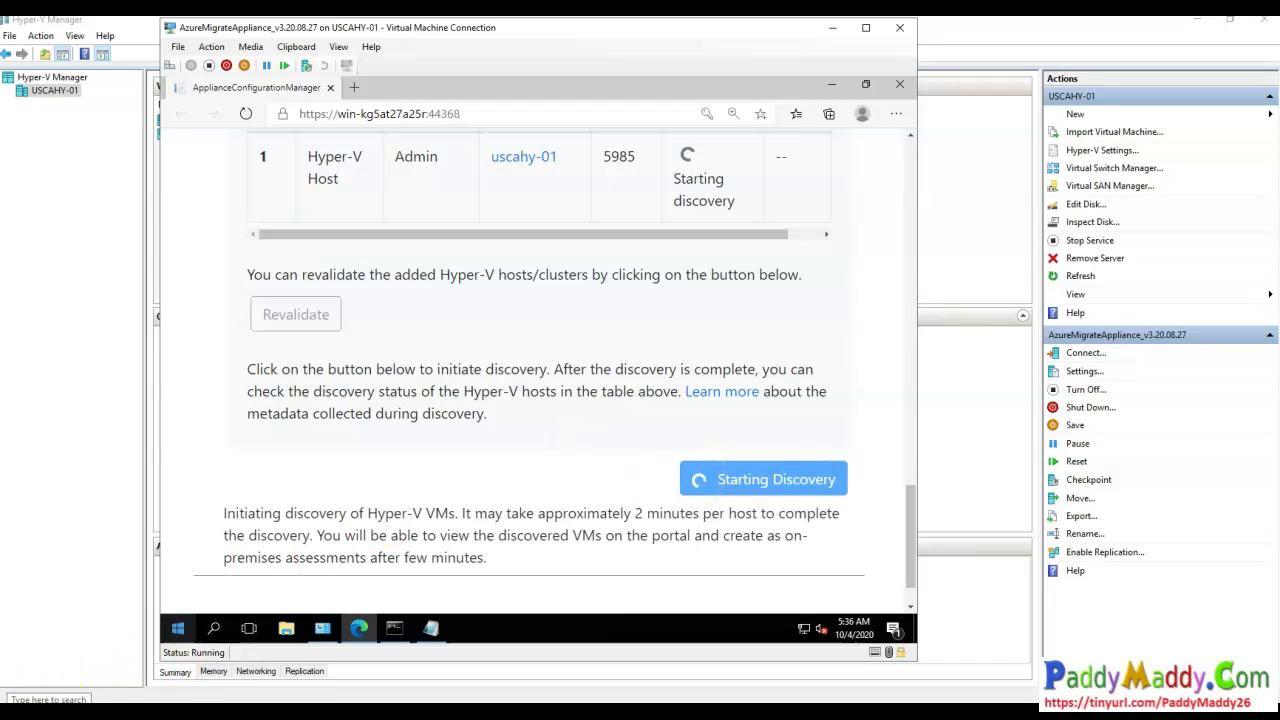
left_click(431, 628)
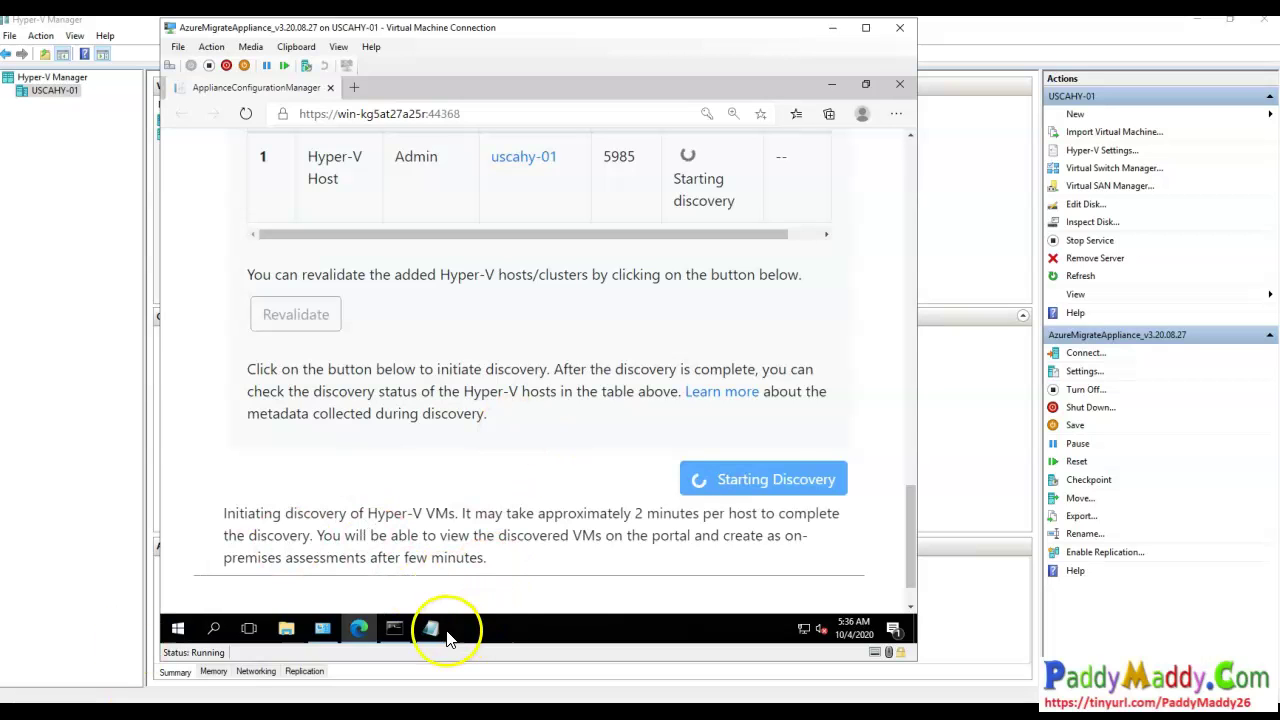
left_click(408, 492)
left_click_drag(252, 486, 236, 480)
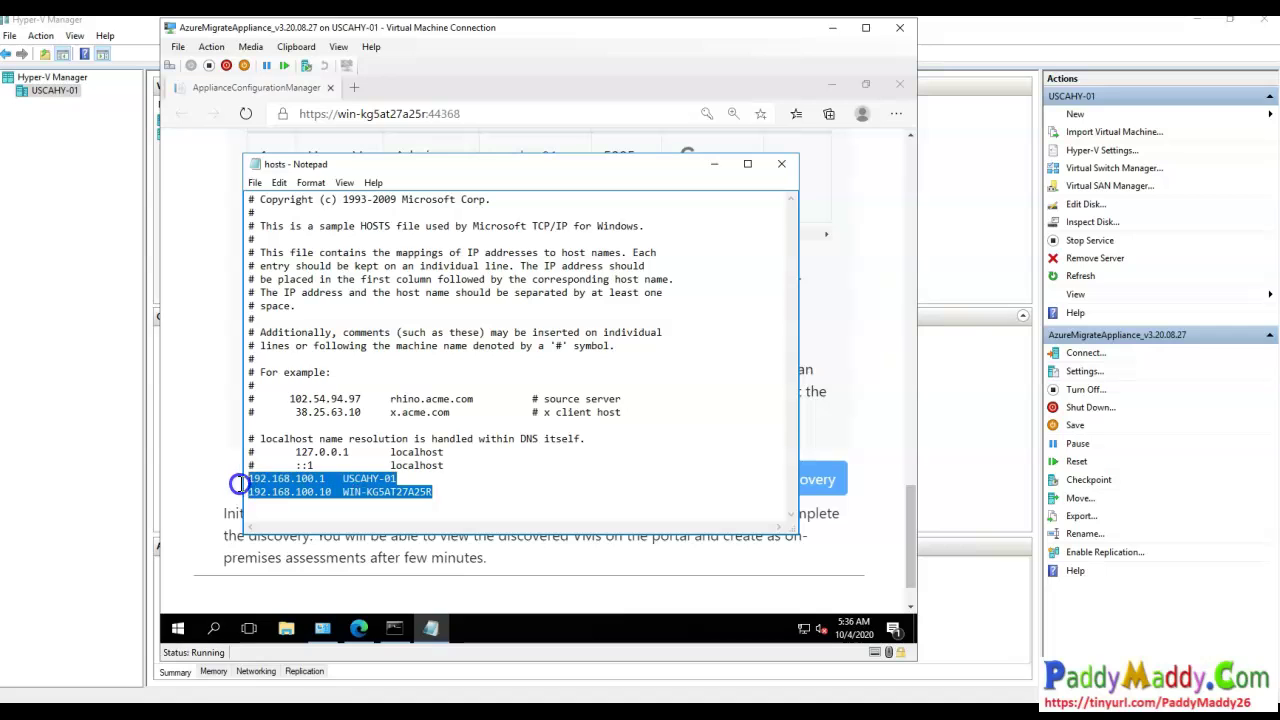
left_click(444, 500)
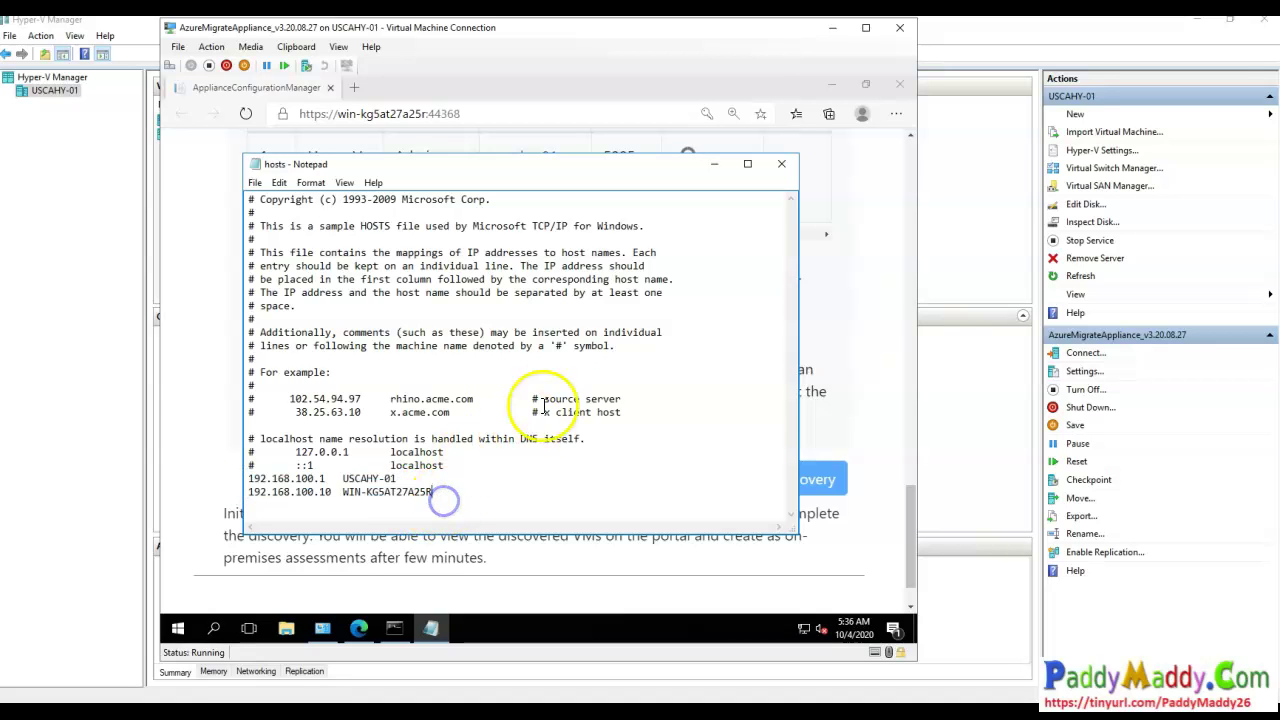
double_click(381, 478)
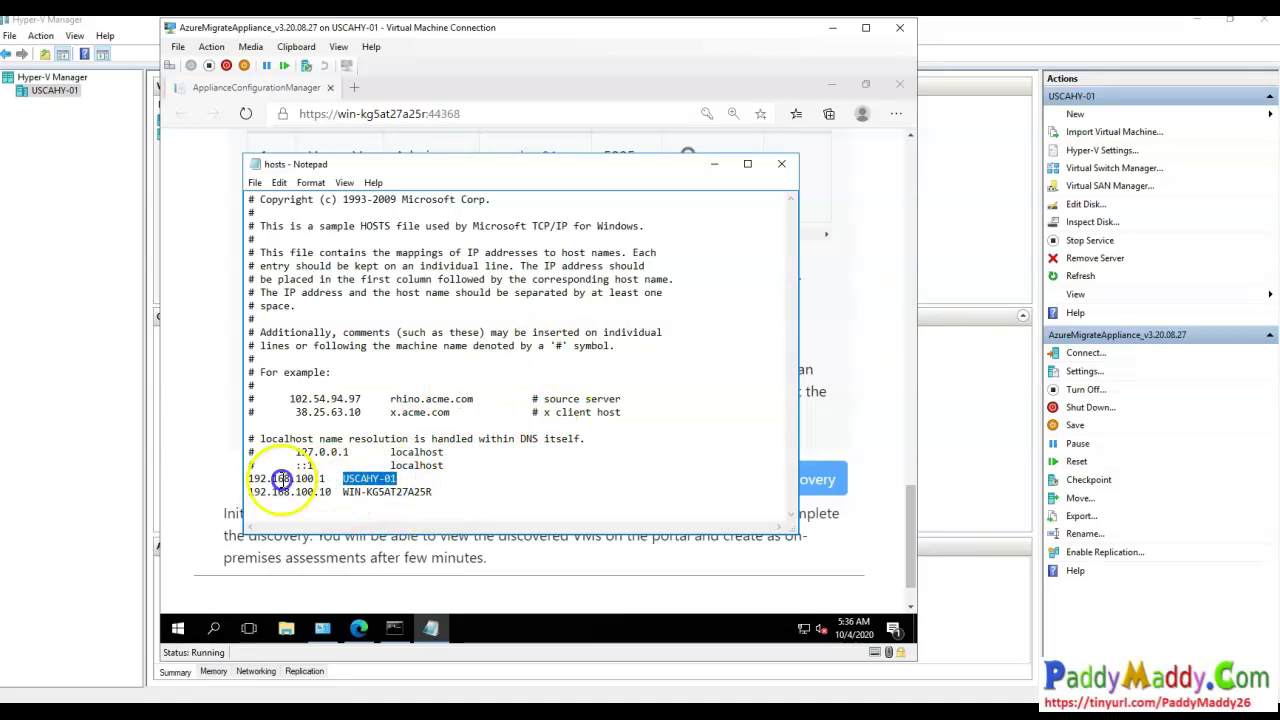
double_click(283, 480)
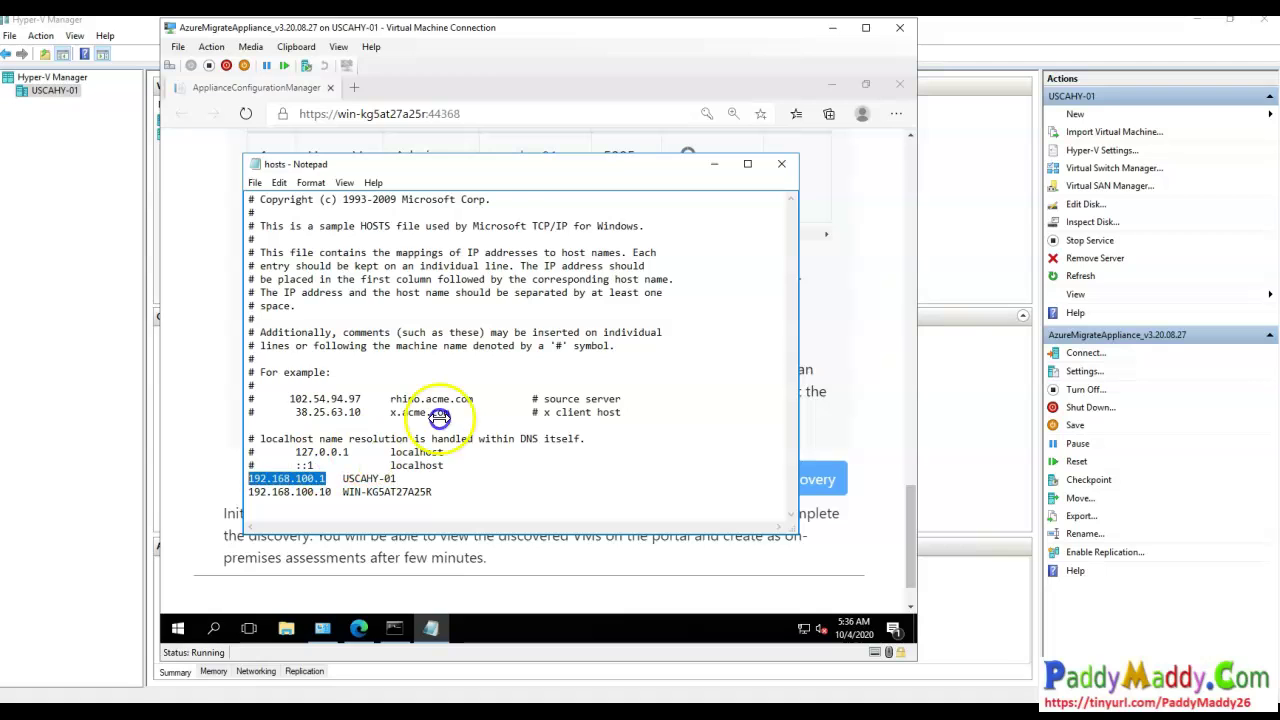
- Hide Notepad and confirm discovery was initiated, noting the advice to review inventory
left_click(716, 170)
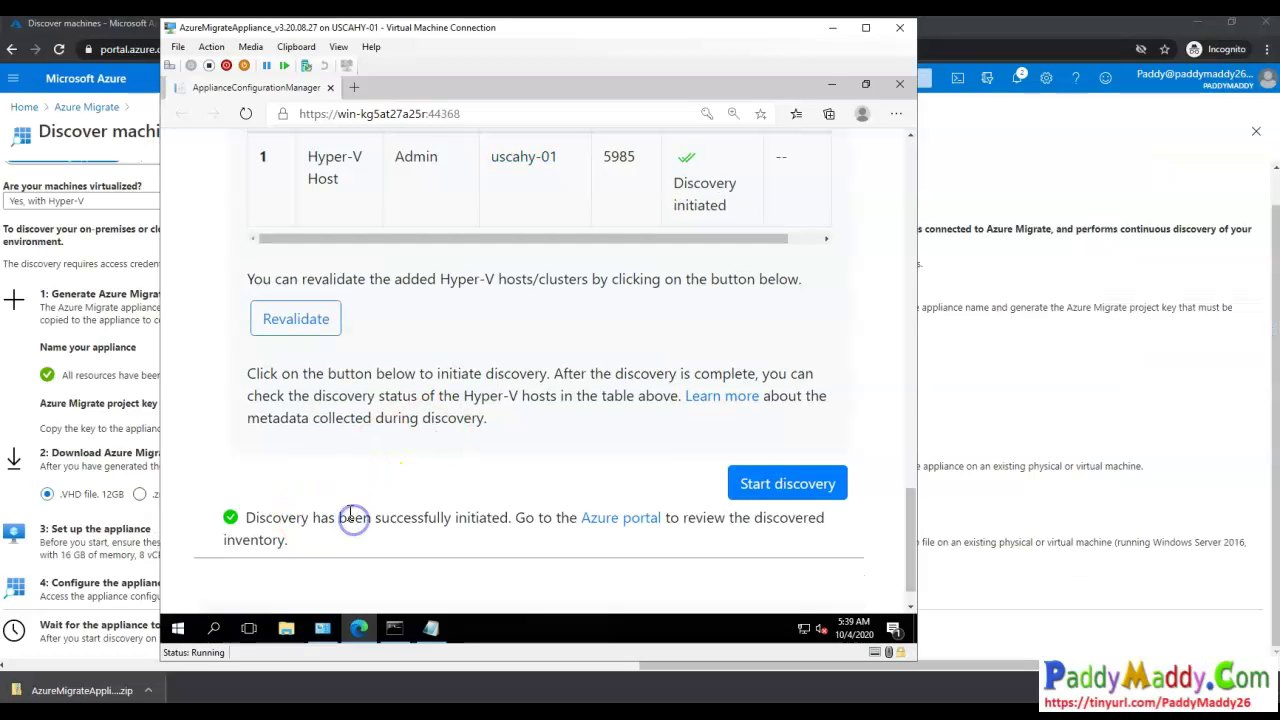
left_click_drag(352, 517, 478, 520)
scroll(700, 510, "down", 1)
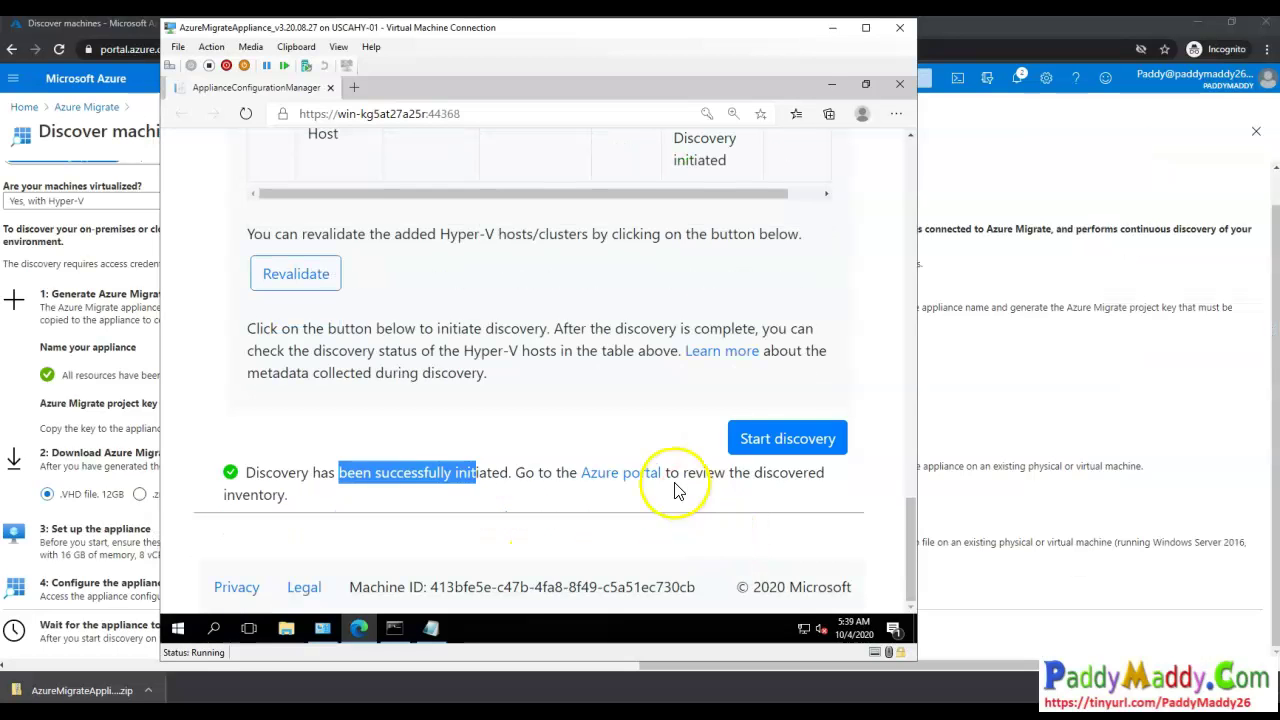
left_click_drag(536, 472, 810, 477)
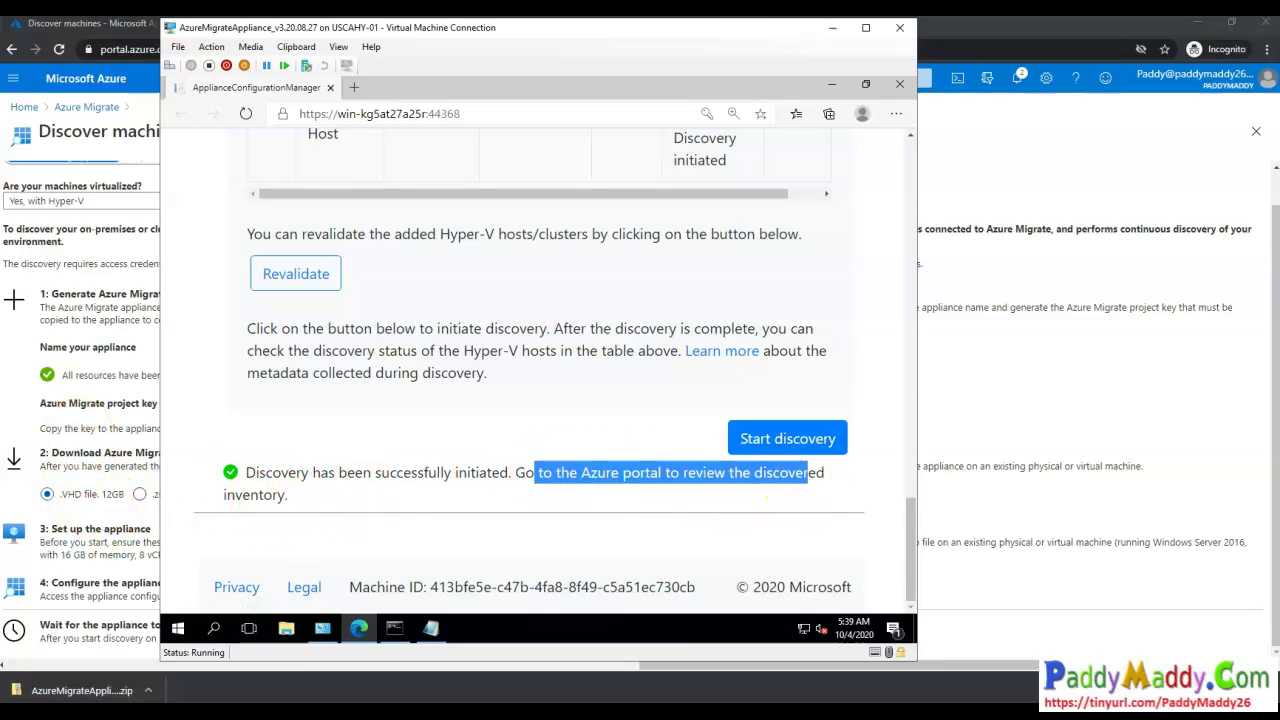
left_click_drag(688, 491, 843, 490)
left_click_drag(209, 511, 325, 513)
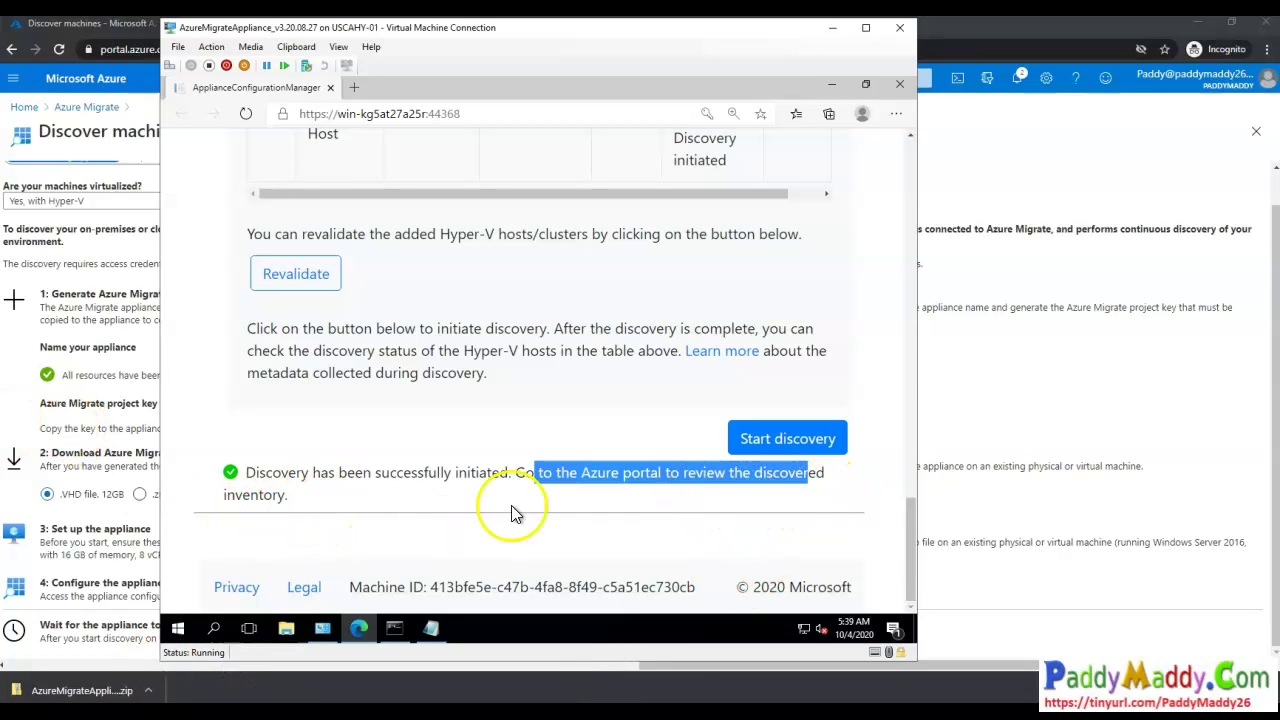
- Bring the Azure portal forward and mark up the Discover machines setup steps in red
left_click(1107, 655)
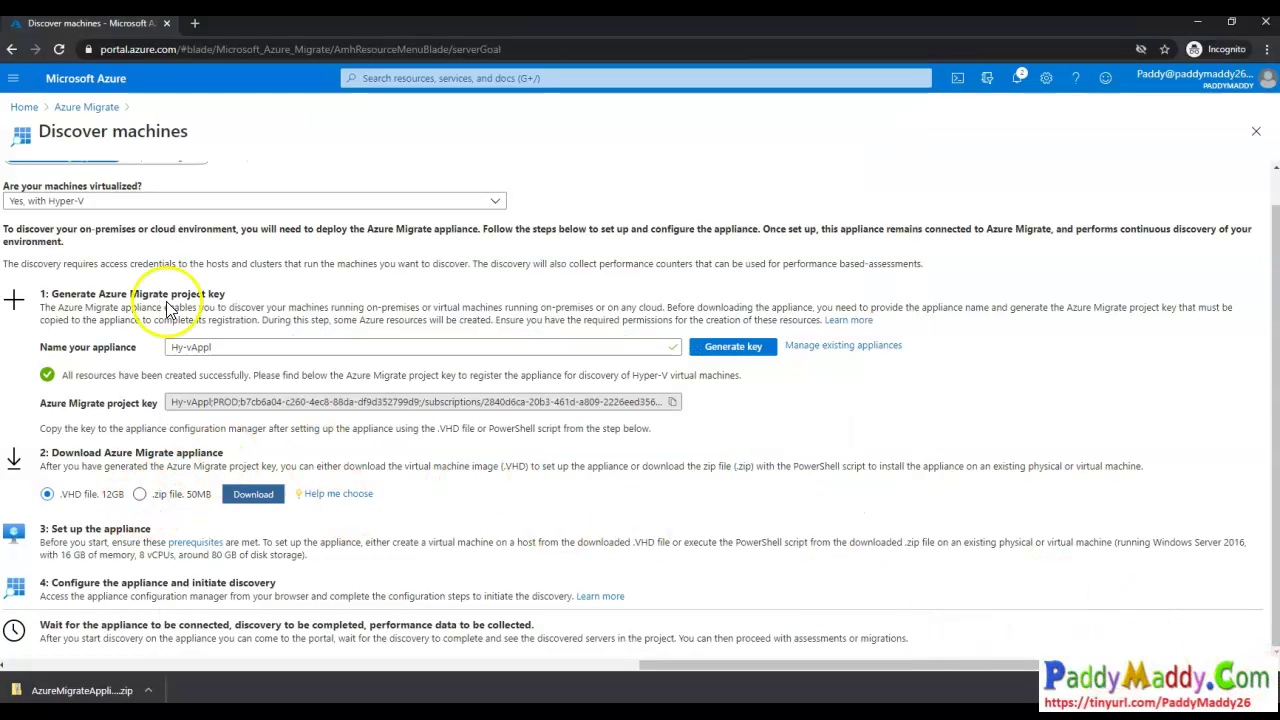
left_click_drag(237, 292, 325, 277)
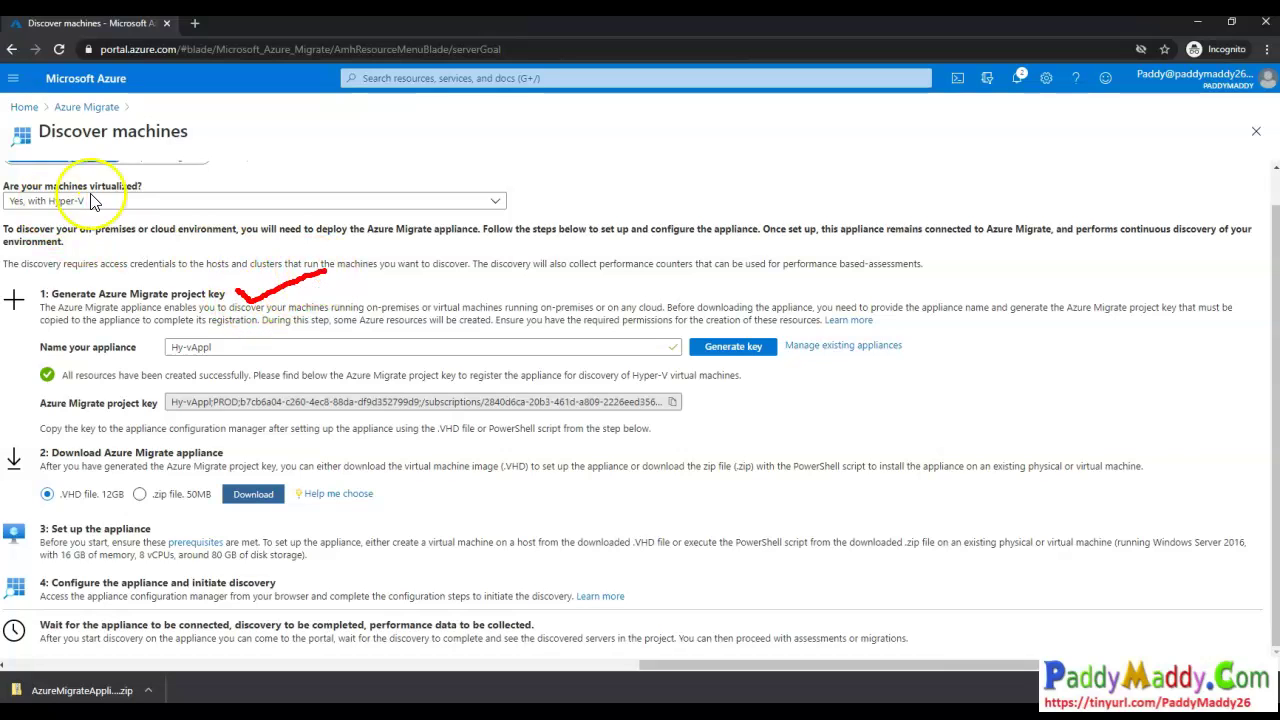
left_click_drag(100, 205, 207, 171)
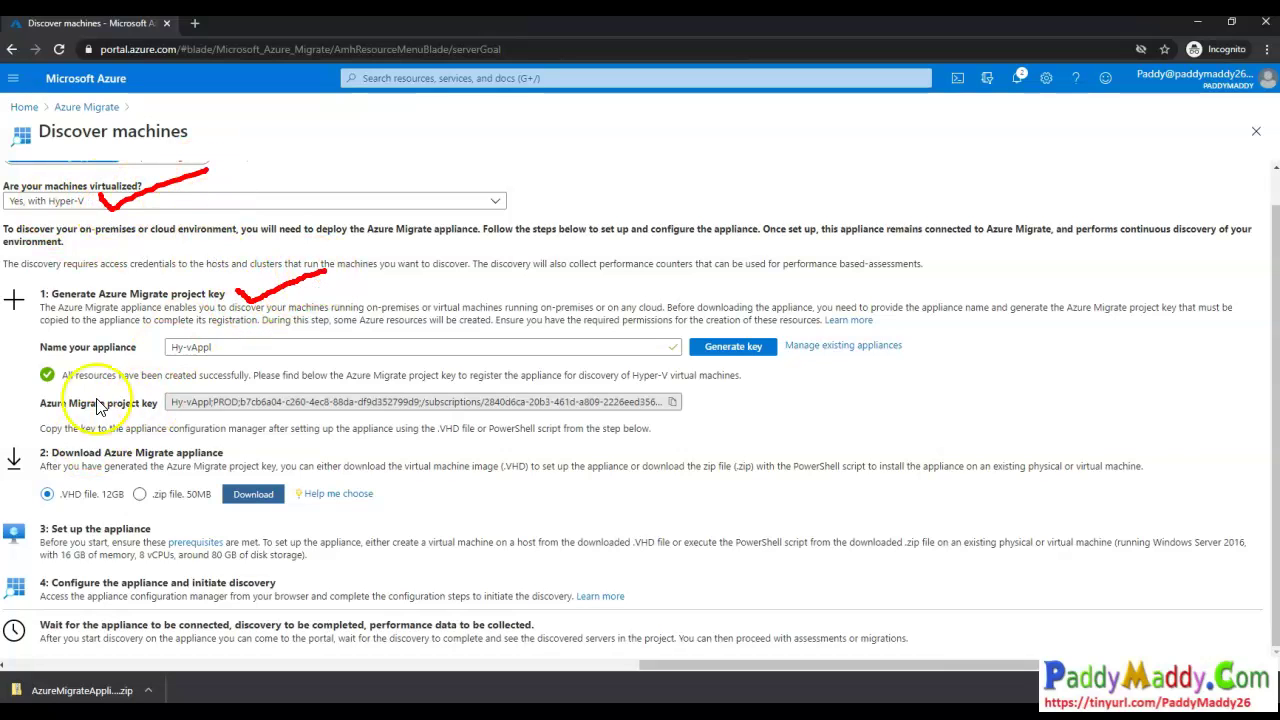
left_click_drag(80, 388, 170, 359)
left_click_drag(254, 459, 350, 428)
left_click_drag(45, 505, 98, 505)
left_click_drag(42, 538, 110, 538)
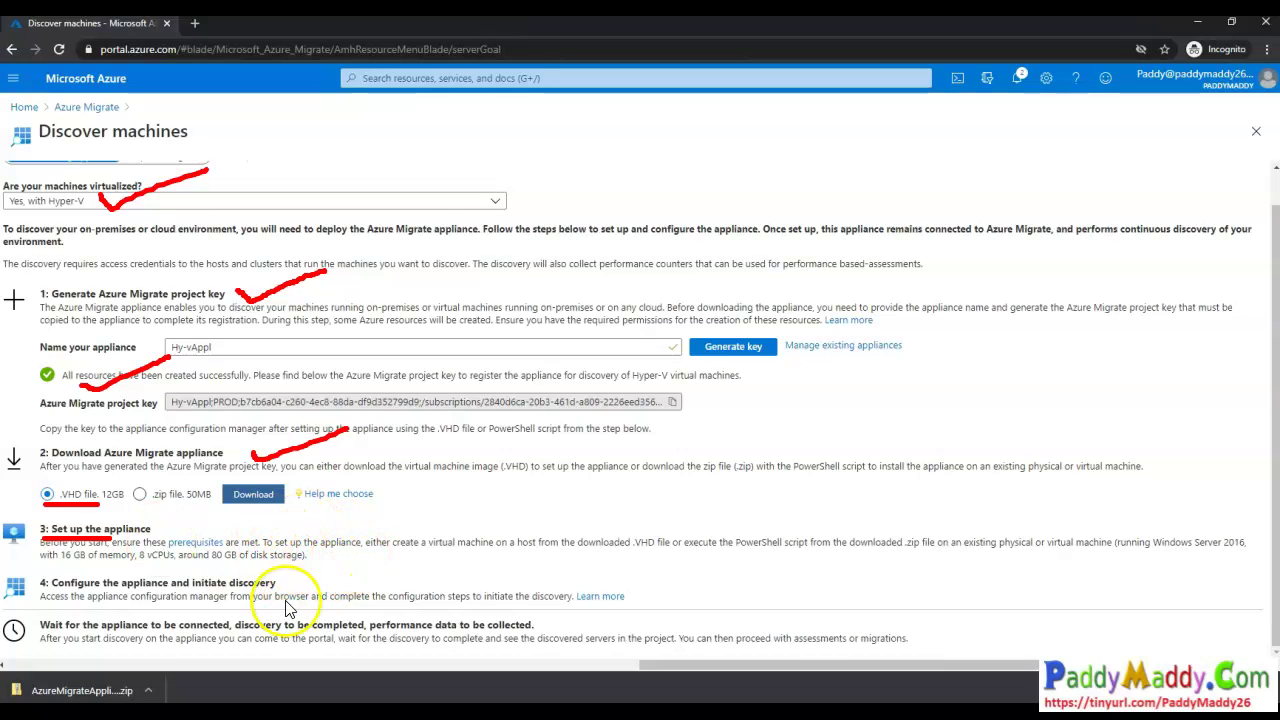
mouse_move(320, 572)
left_mouse_down()
mouse_move(281, 584)
mouse_move(300, 605)
mouse_move(325, 604)
mouse_move(322, 585)
left_mouse_up()
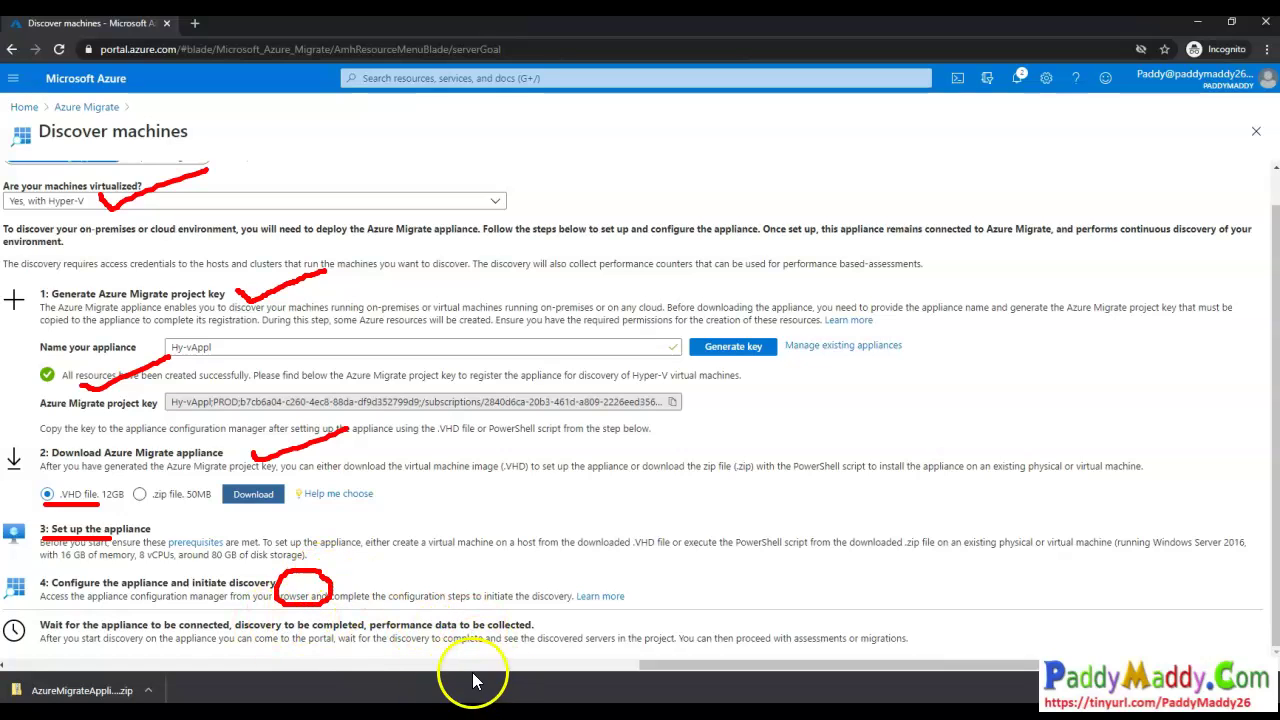
left_click_drag(280, 643, 505, 643)
key("Escape")
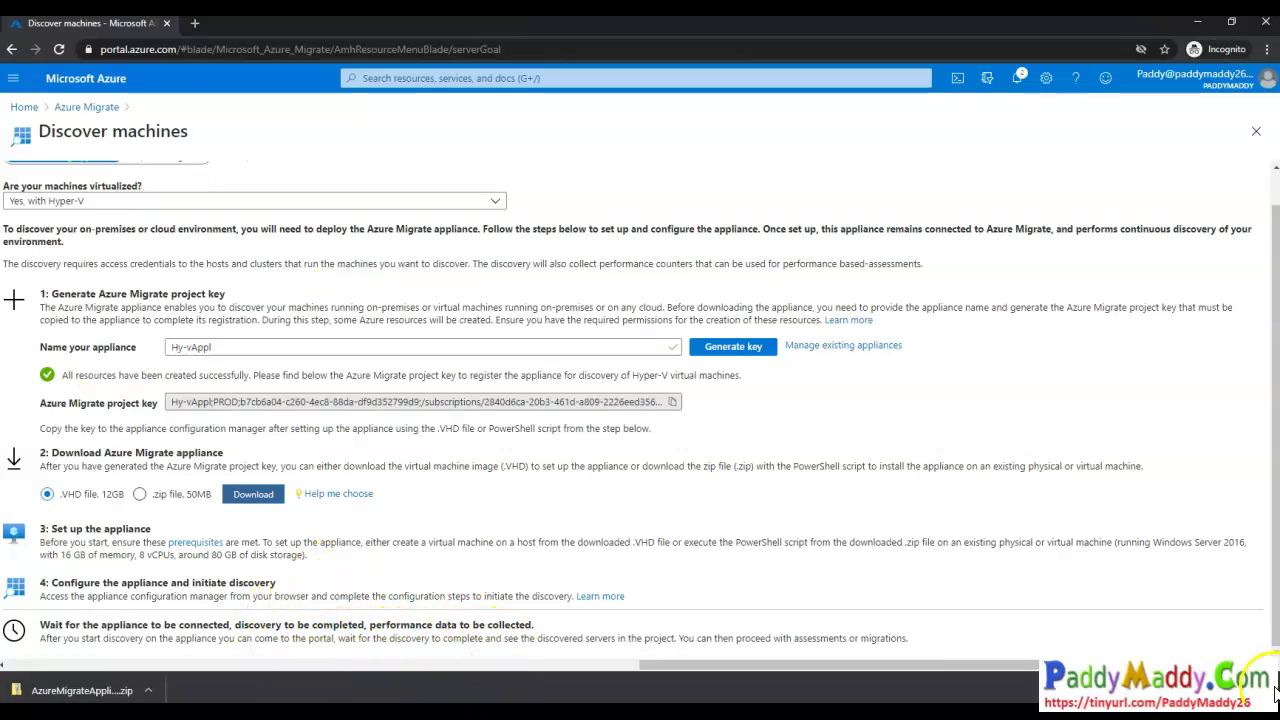
- Highlight the project key, appliance setup and wait-for-discovery steps on the page
left_click(1266, 693)
left_click_drag(52, 330, 158, 343)
left_click(60, 495)
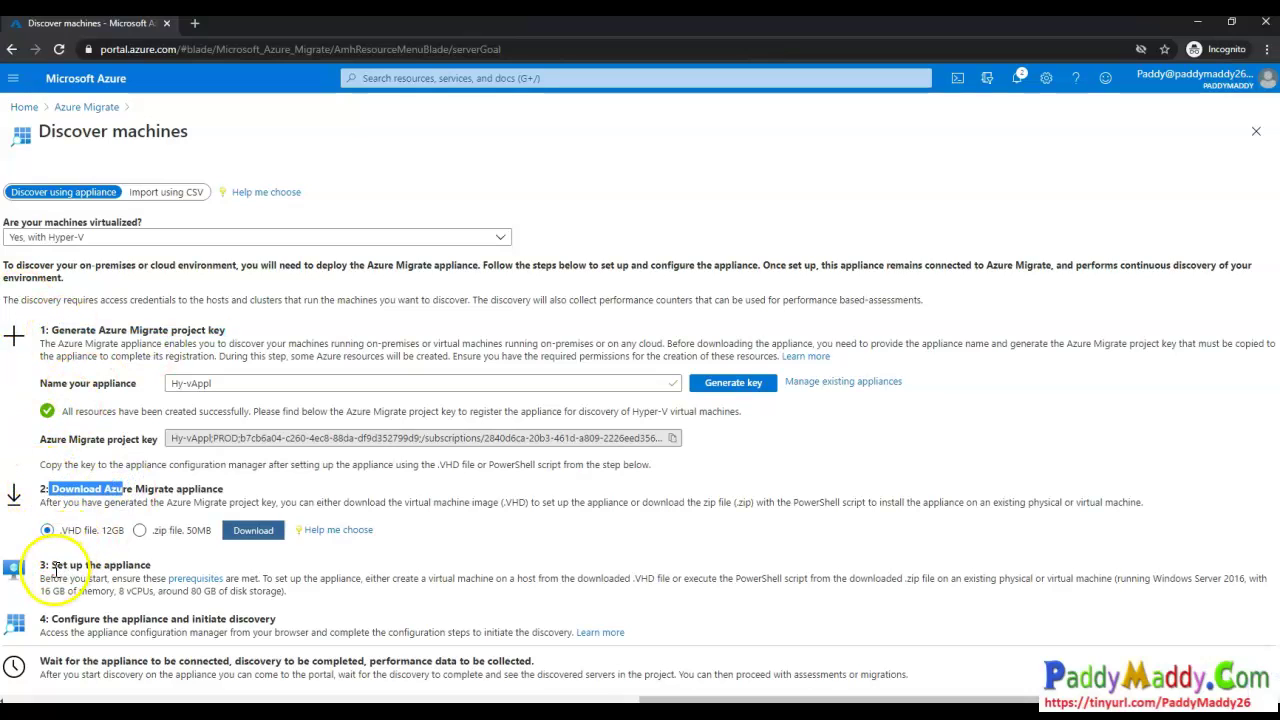
left_click_drag(52, 565, 110, 580)
left_click_drag(80, 632, 335, 663)
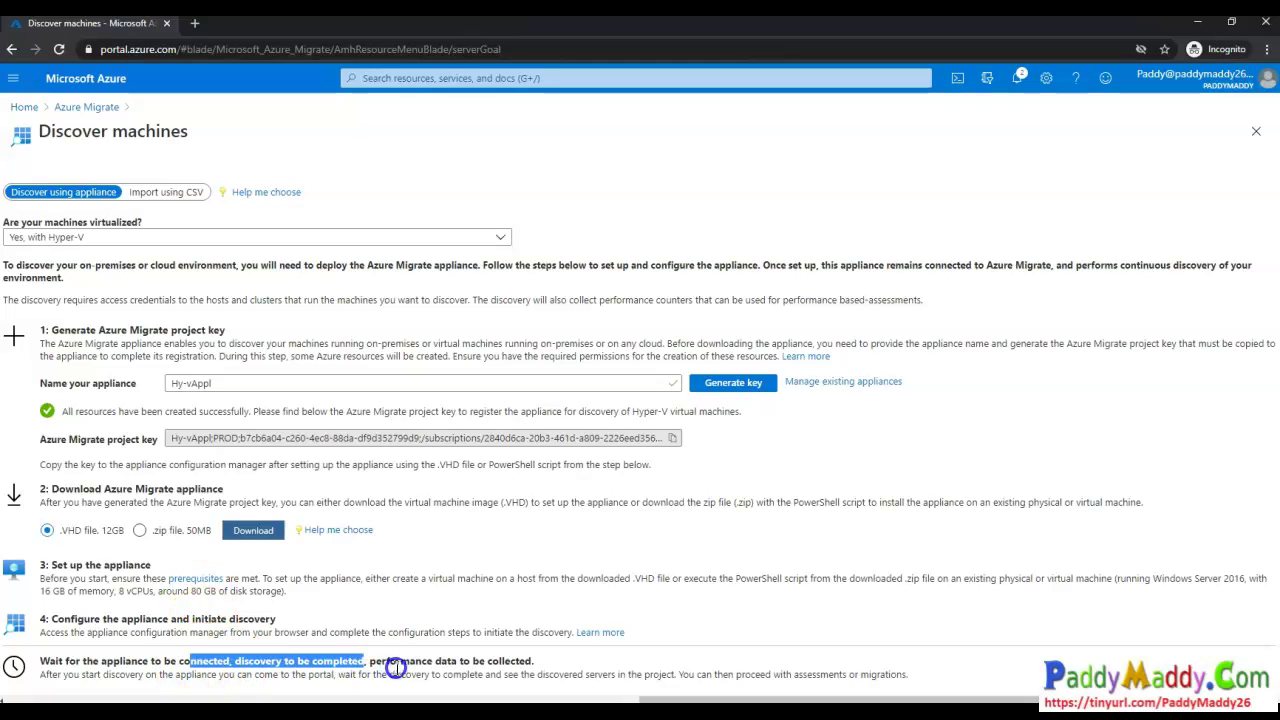
left_click_drag(522, 664, 533, 662)
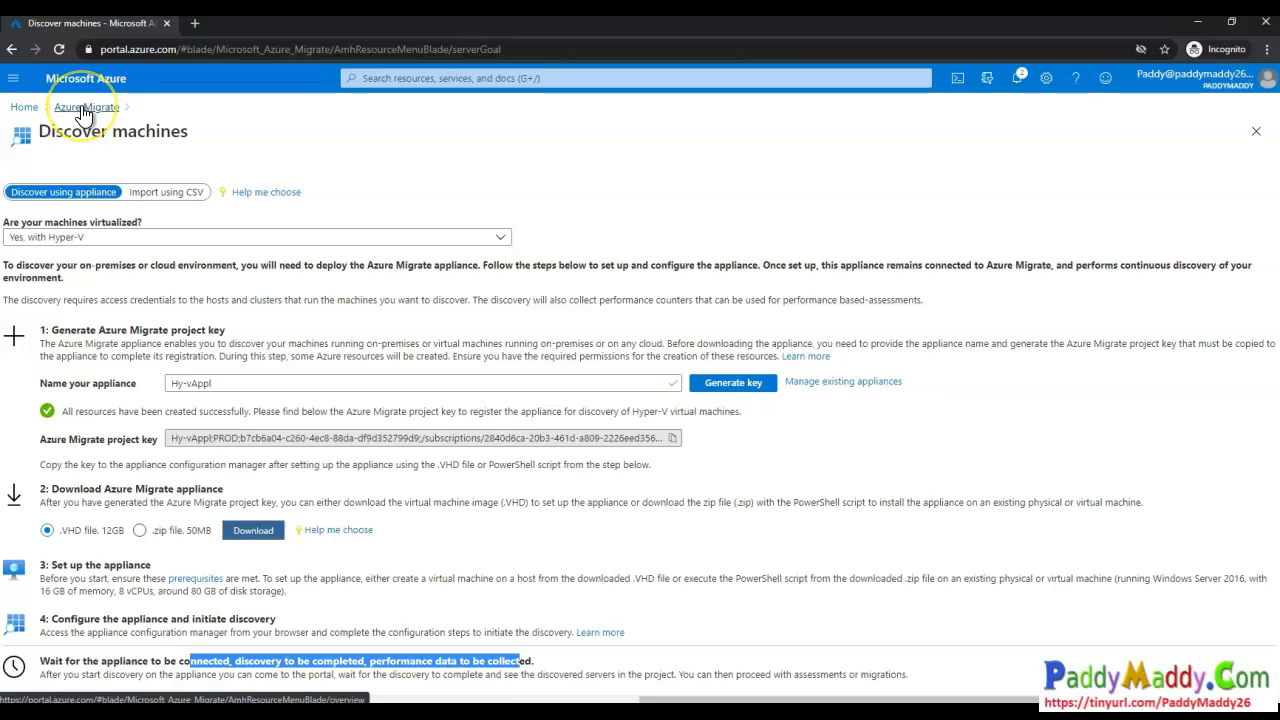
- Return to the Servers overview and select WebServersMigrationProject01 as the migrate project
left_click(84, 108)
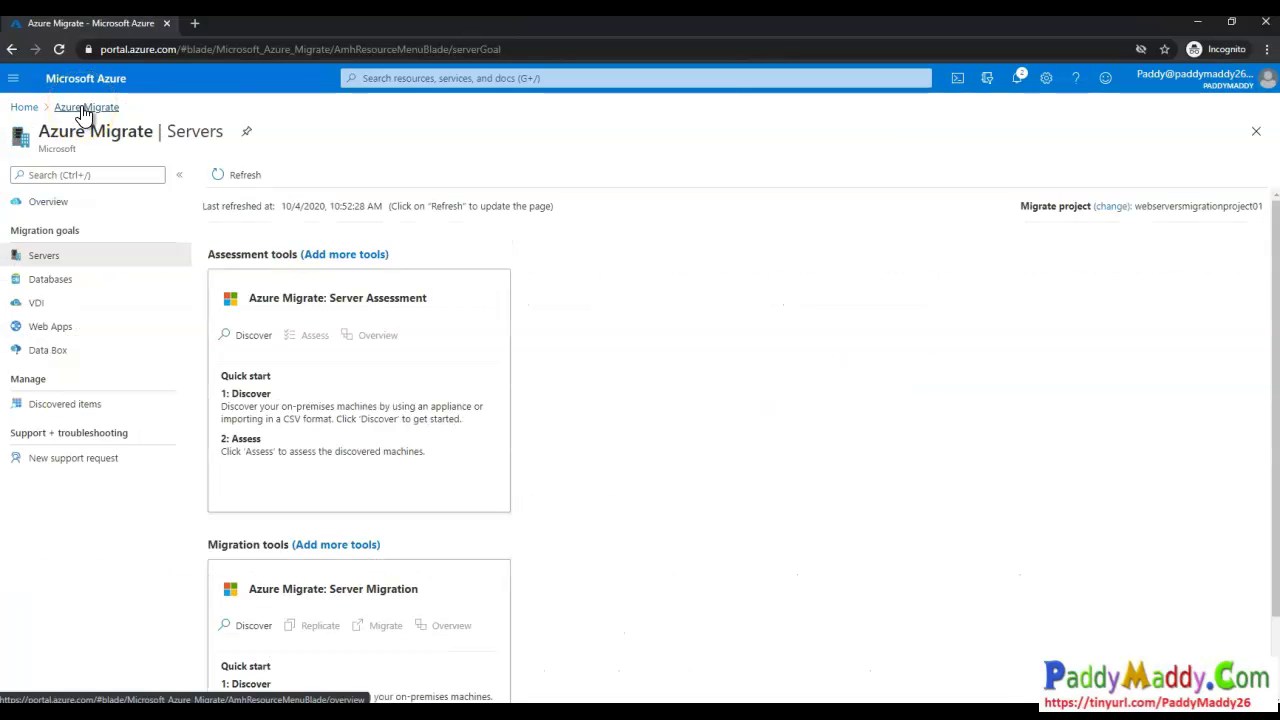
left_click(1128, 210)
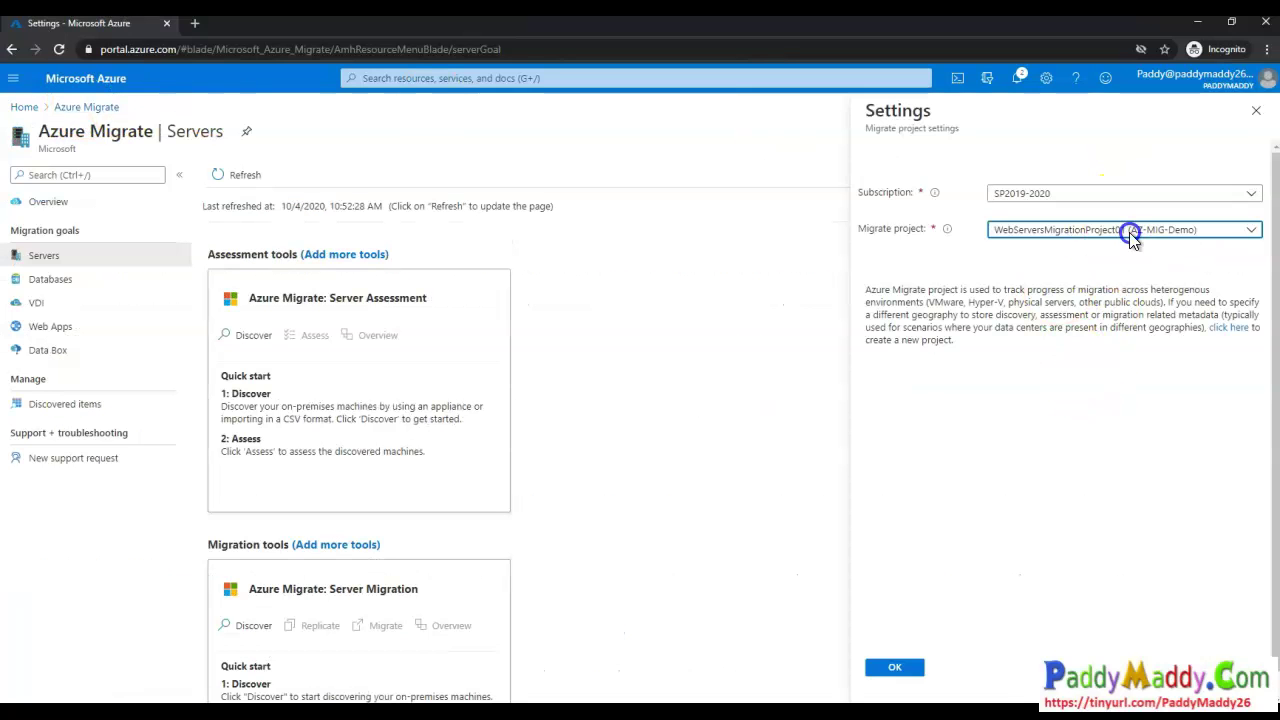
left_click(1130, 240)
left_click(1089, 277)
left_click(905, 670)
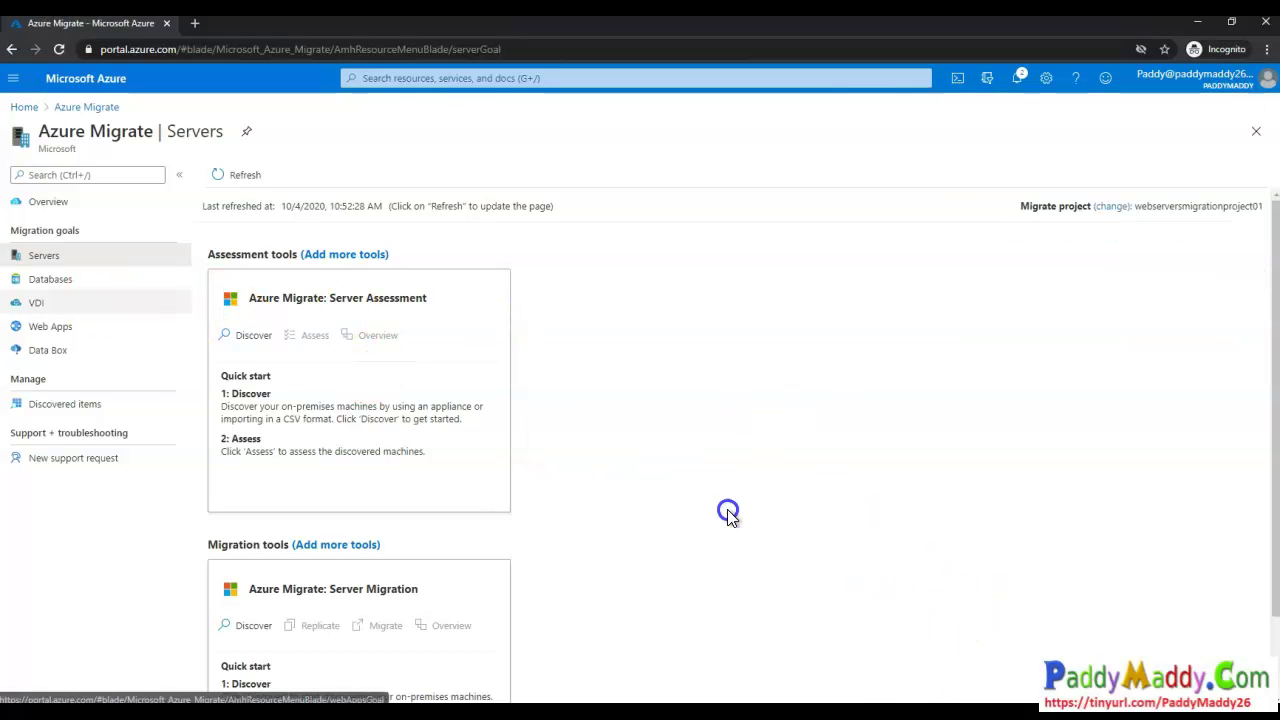
- Open the discovered servers list, then return to the overview showing 2 discovered servers
scroll(748, 507, "down", 1)
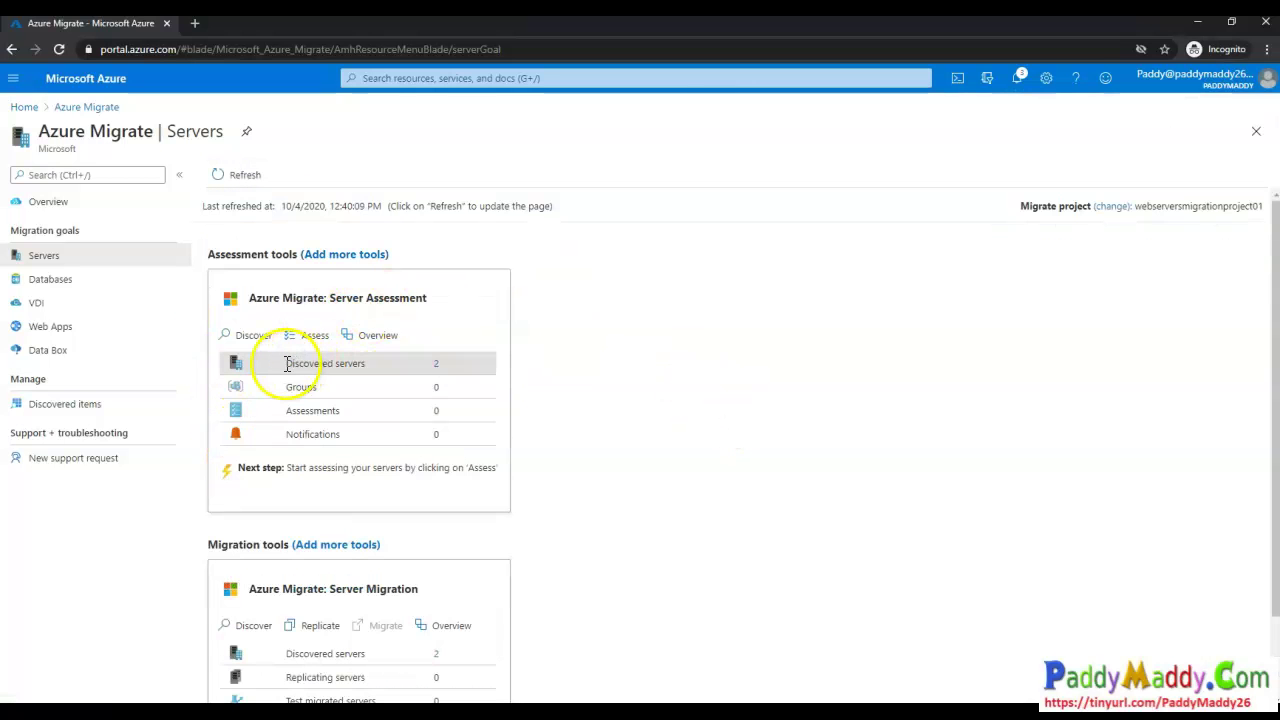
left_click(345, 368)
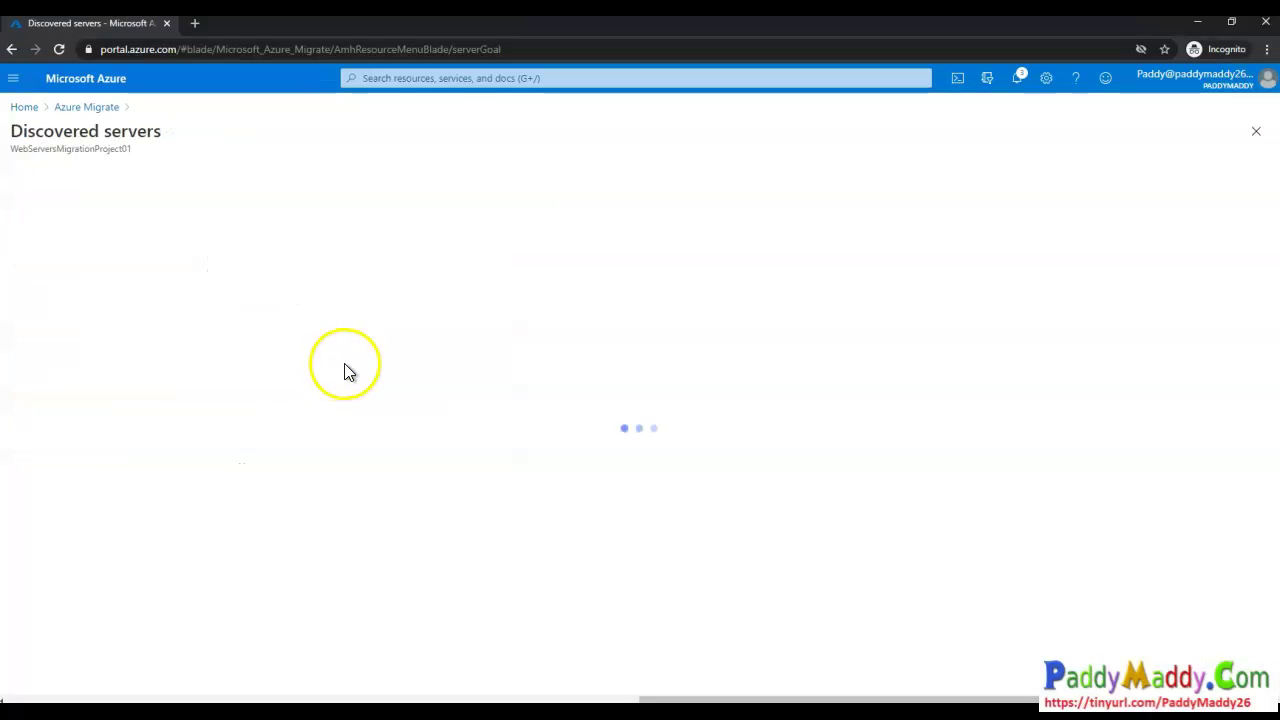
left_click(88, 107)
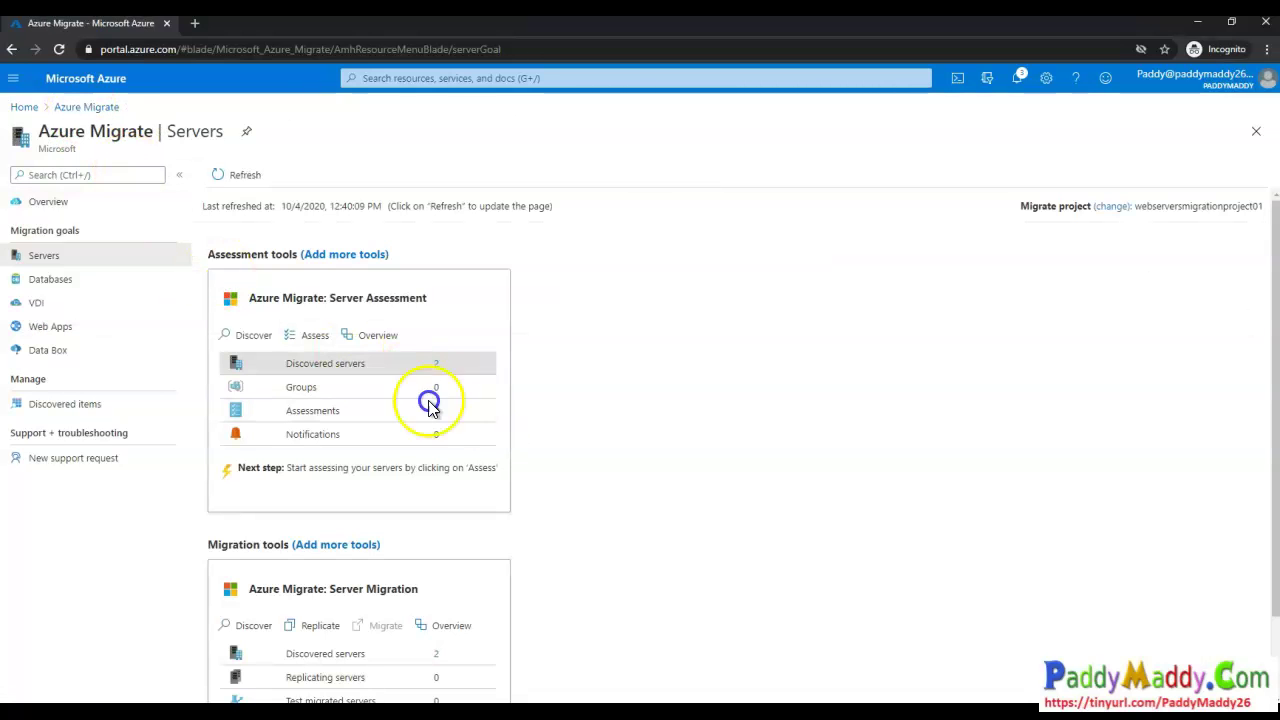
scroll(707, 548, "down", 2)
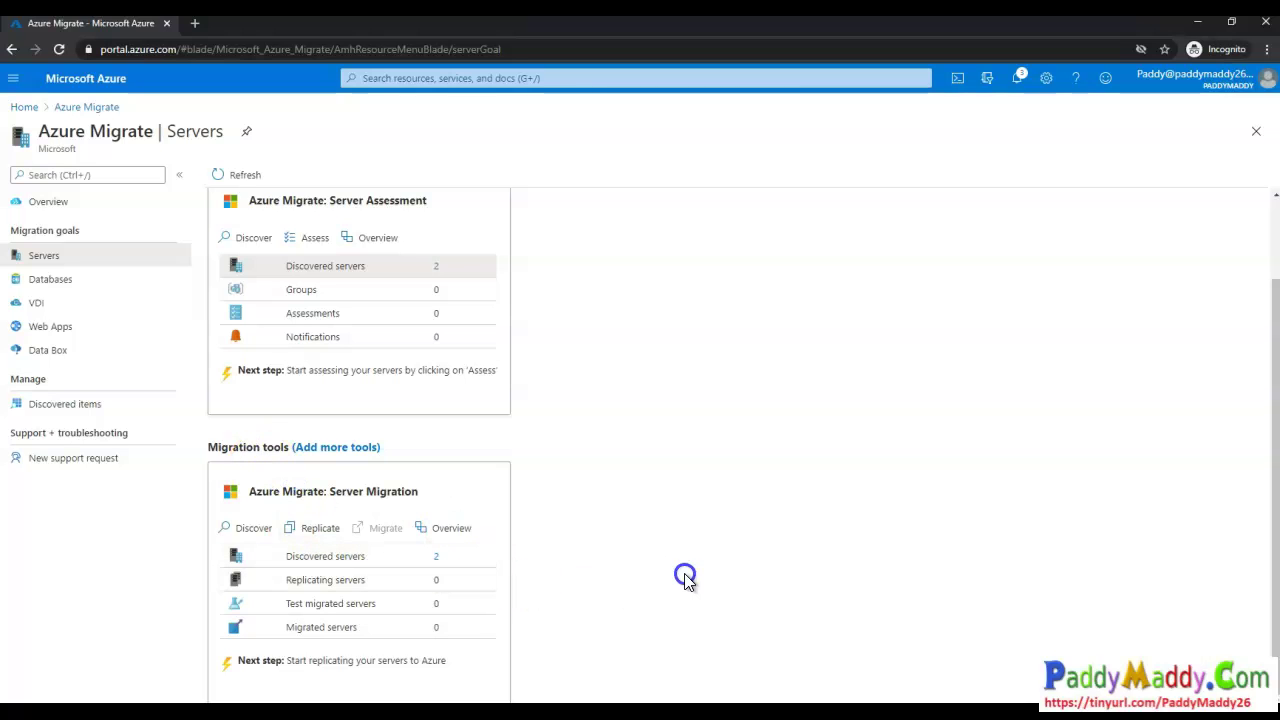
scroll(756, 563, "up", 2)
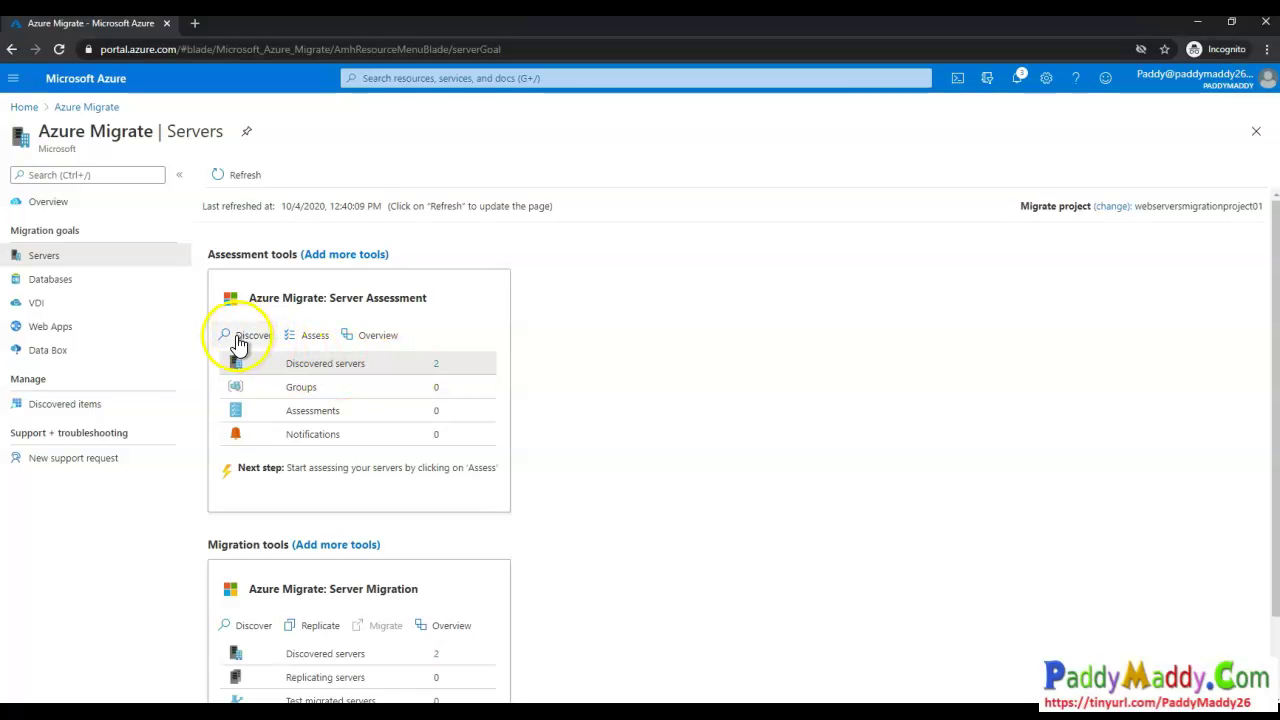
- Begin an assessment from Server Assessment and view all properties: West US 2, 3 years reserved, Pay-As-You-Go
left_click(309, 340)
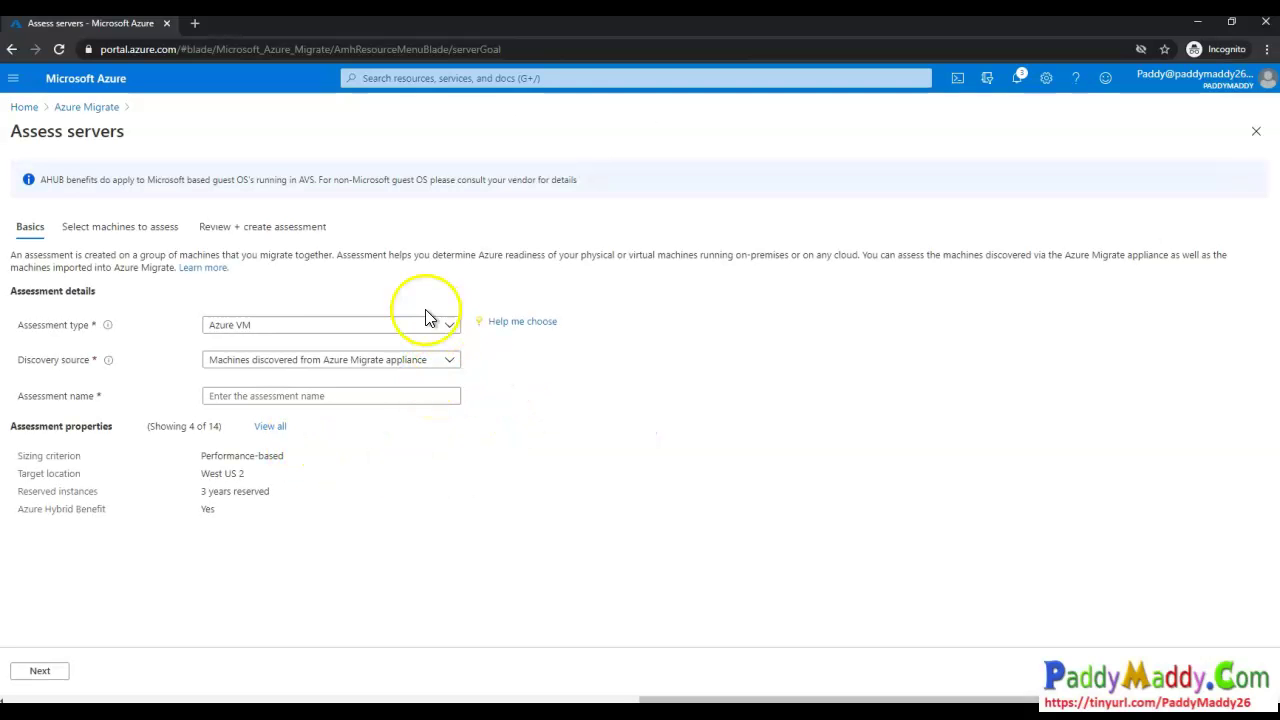
left_click_drag(24, 430, 119, 431)
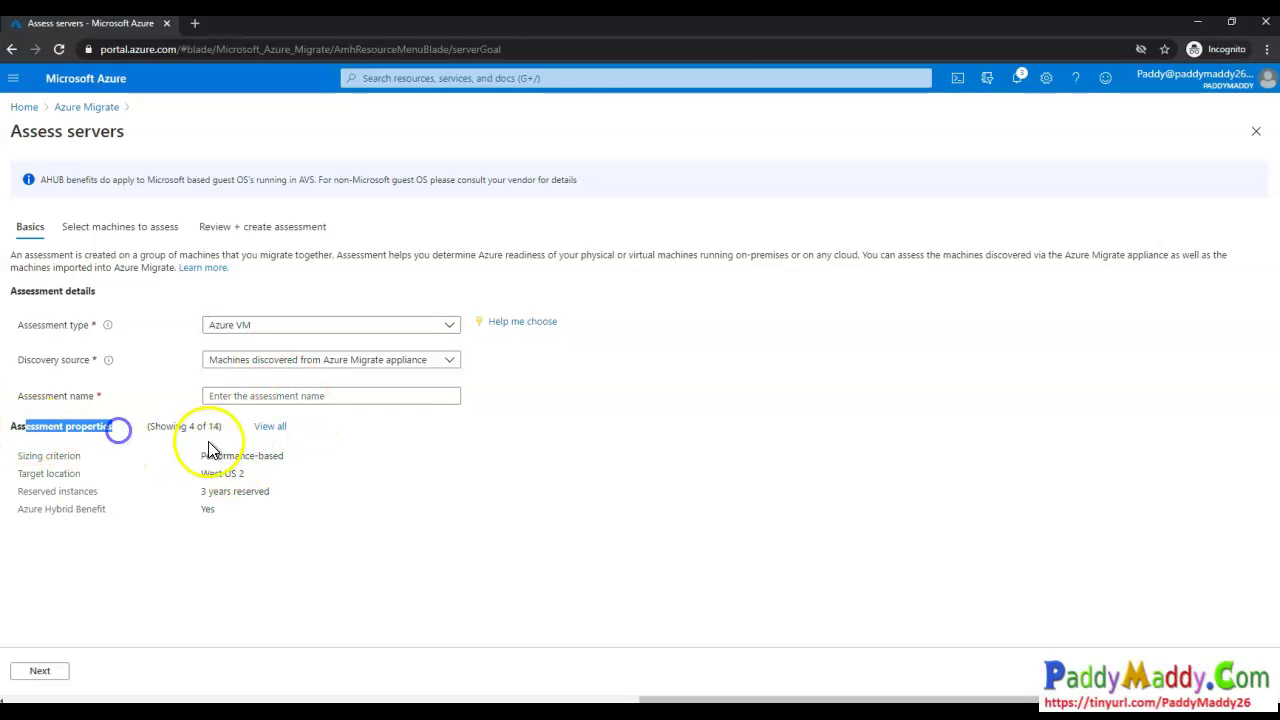
left_click_drag(202, 474, 266, 499)
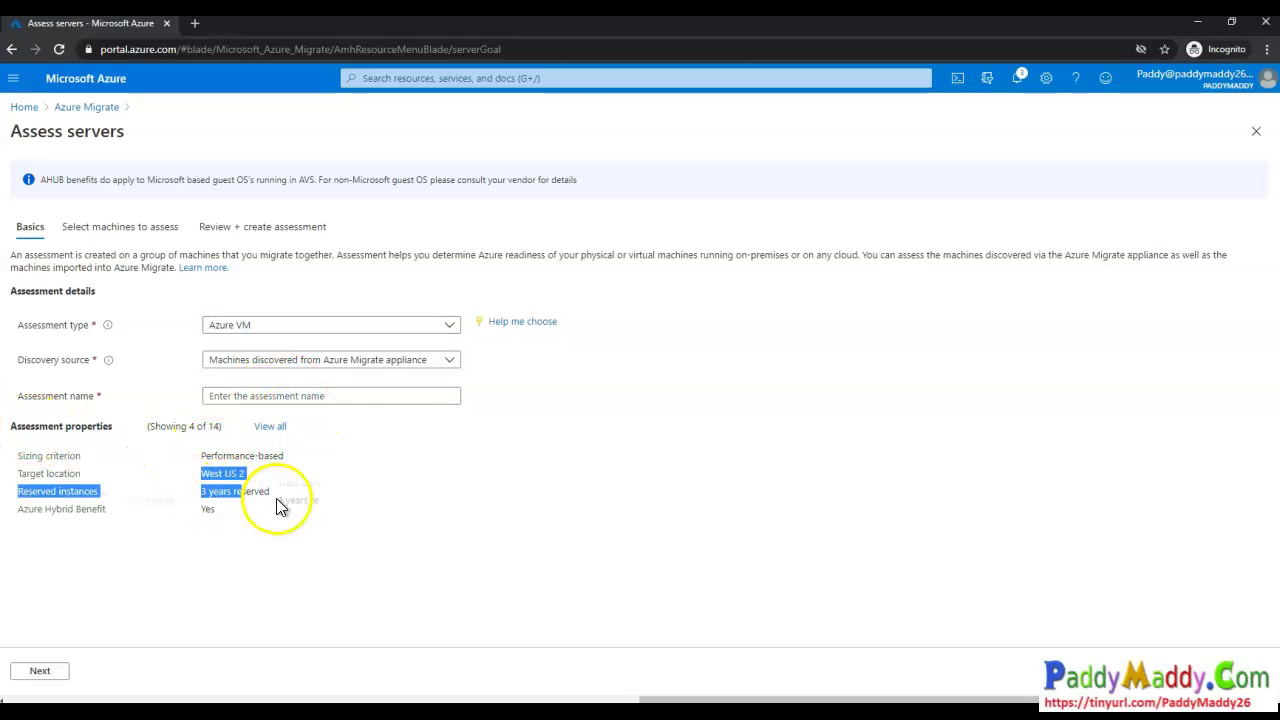
left_click(104, 499)
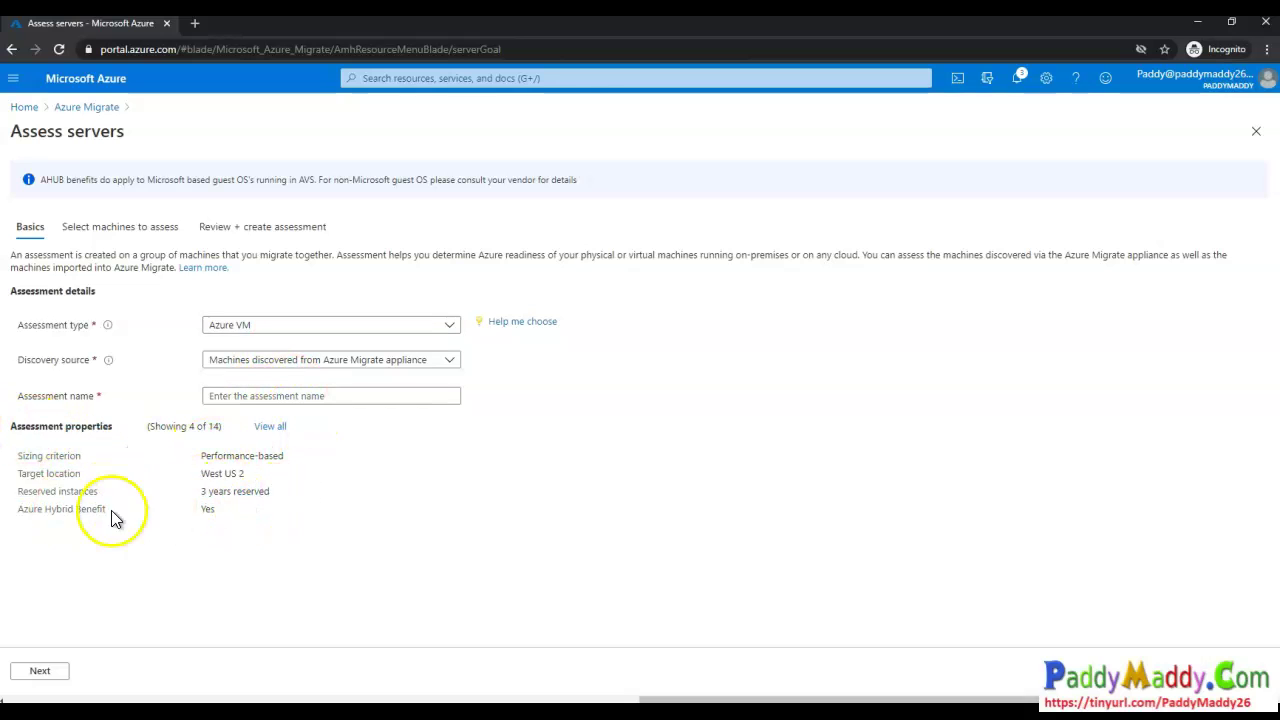
left_click(270, 427)
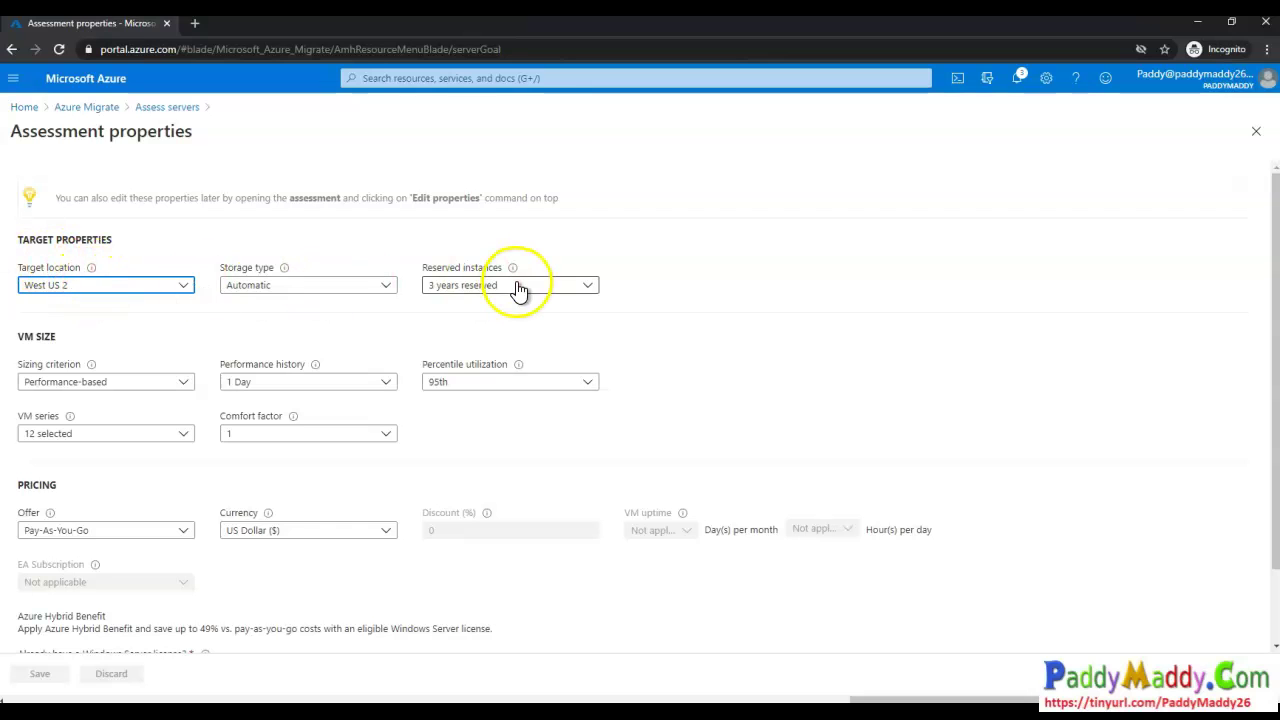
- Set the assessment's target location to East US
left_click(190, 291)
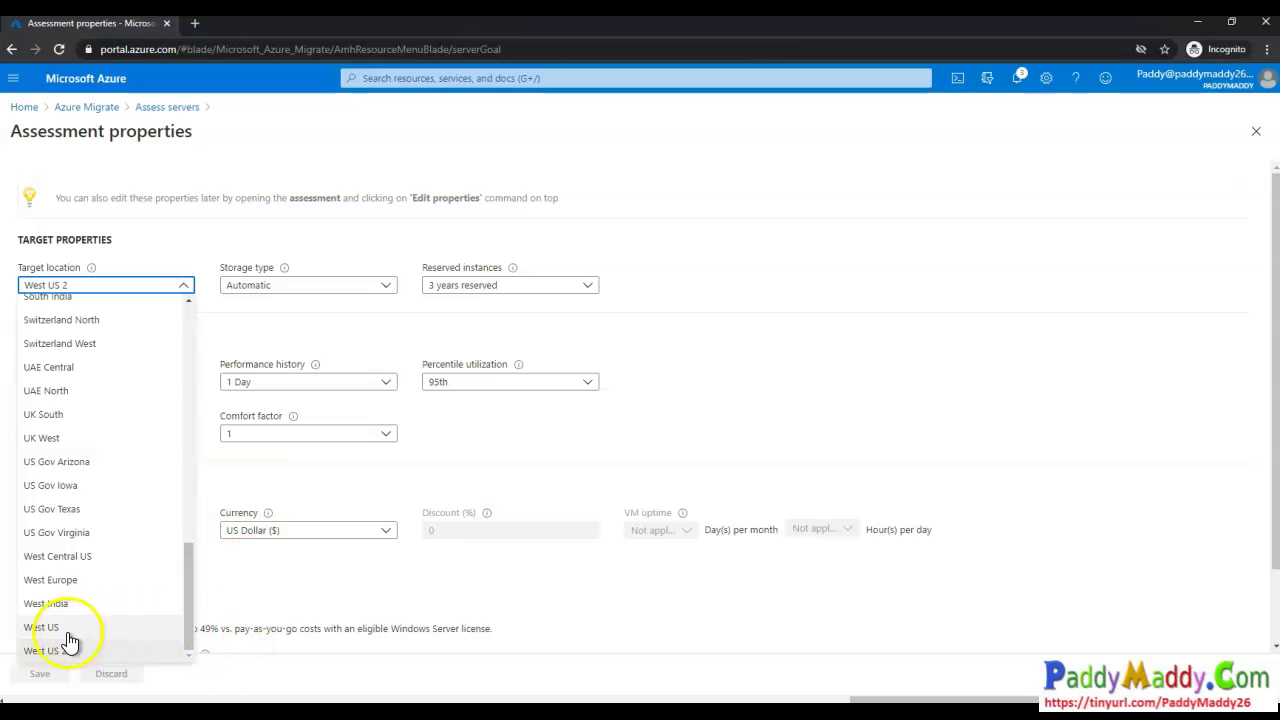
left_click_drag(192, 600, 208, 307)
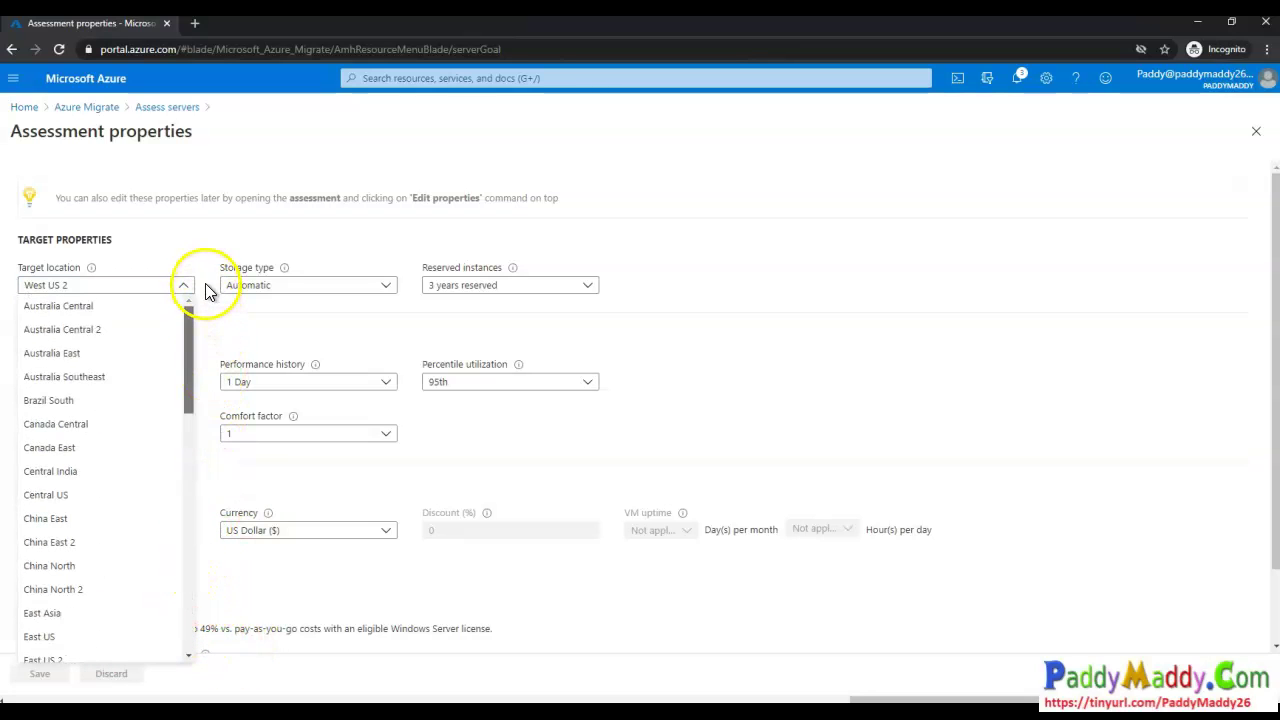
left_click(65, 637)
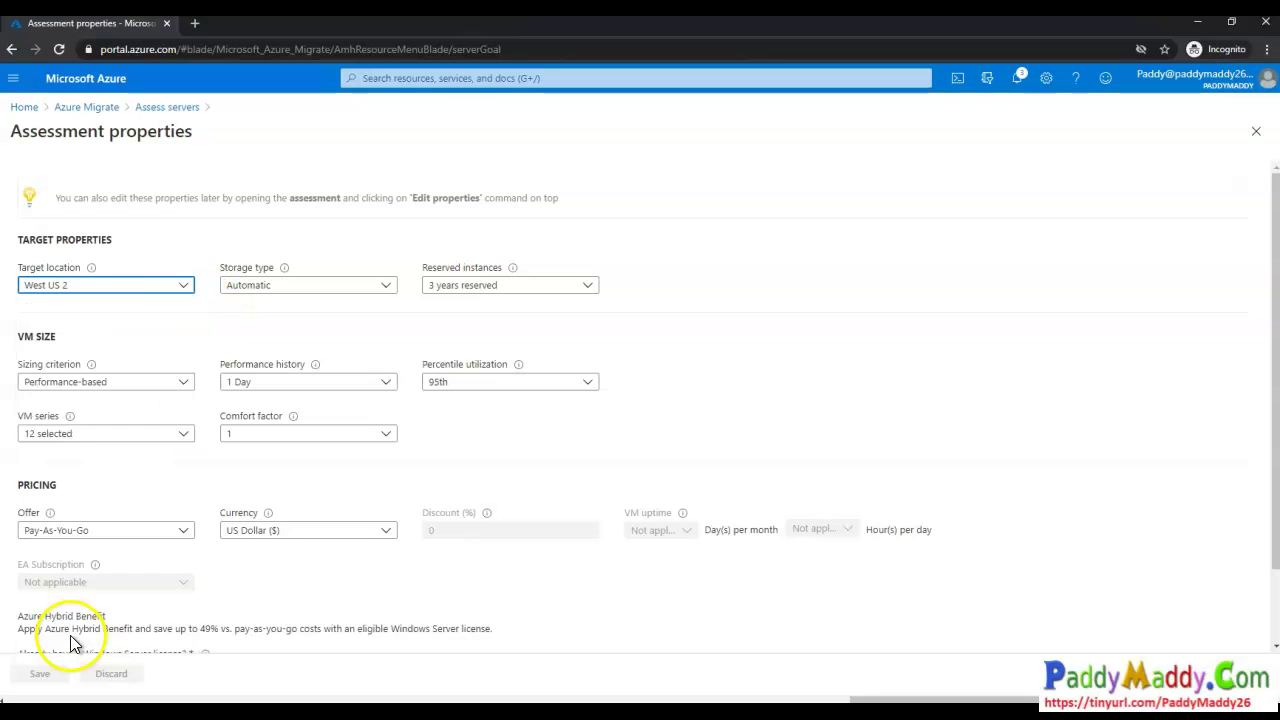
left_click(178, 433)
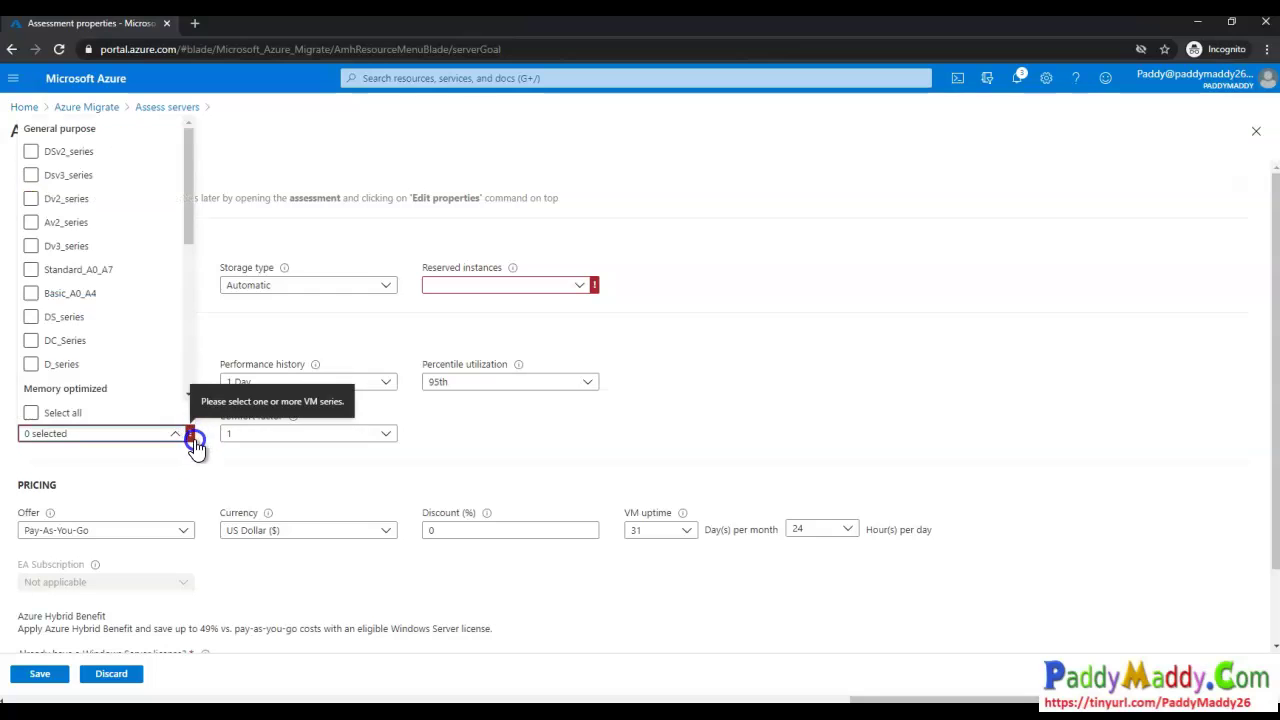
left_click(129, 478)
- Choose no reserved instances and include only the Dv3_series VM series
left_click(579, 287)
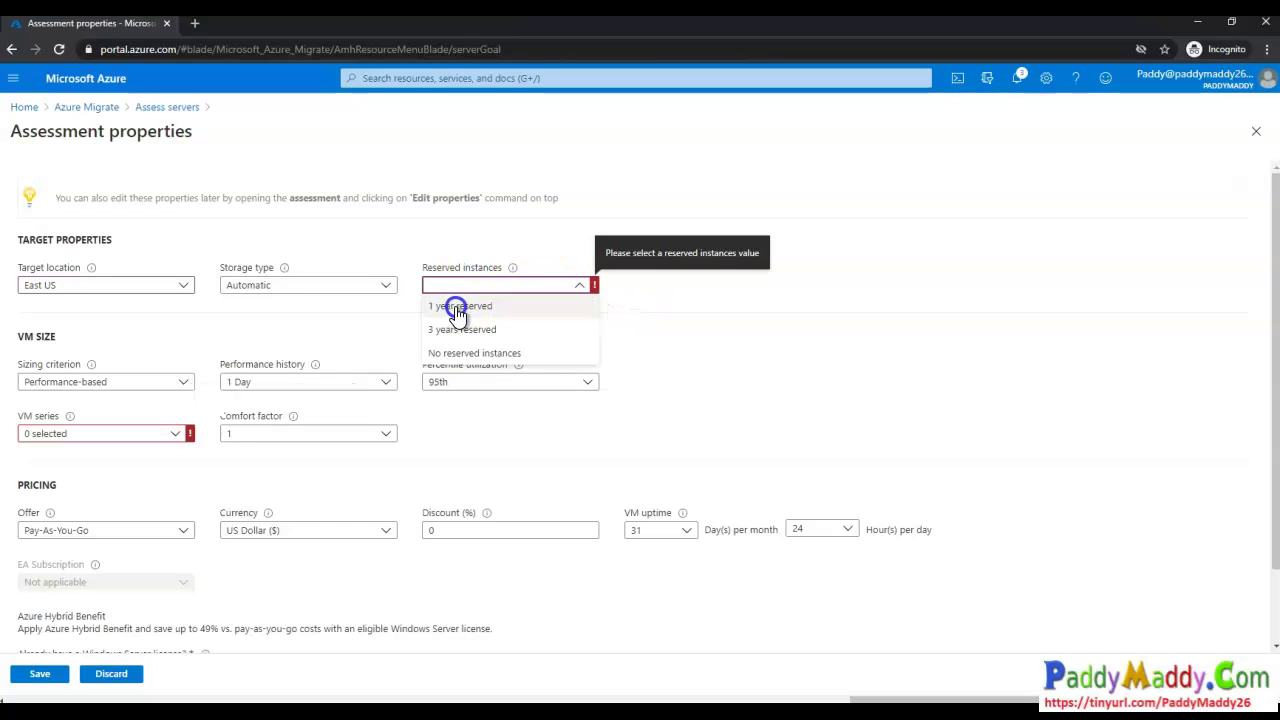
left_click(465, 356)
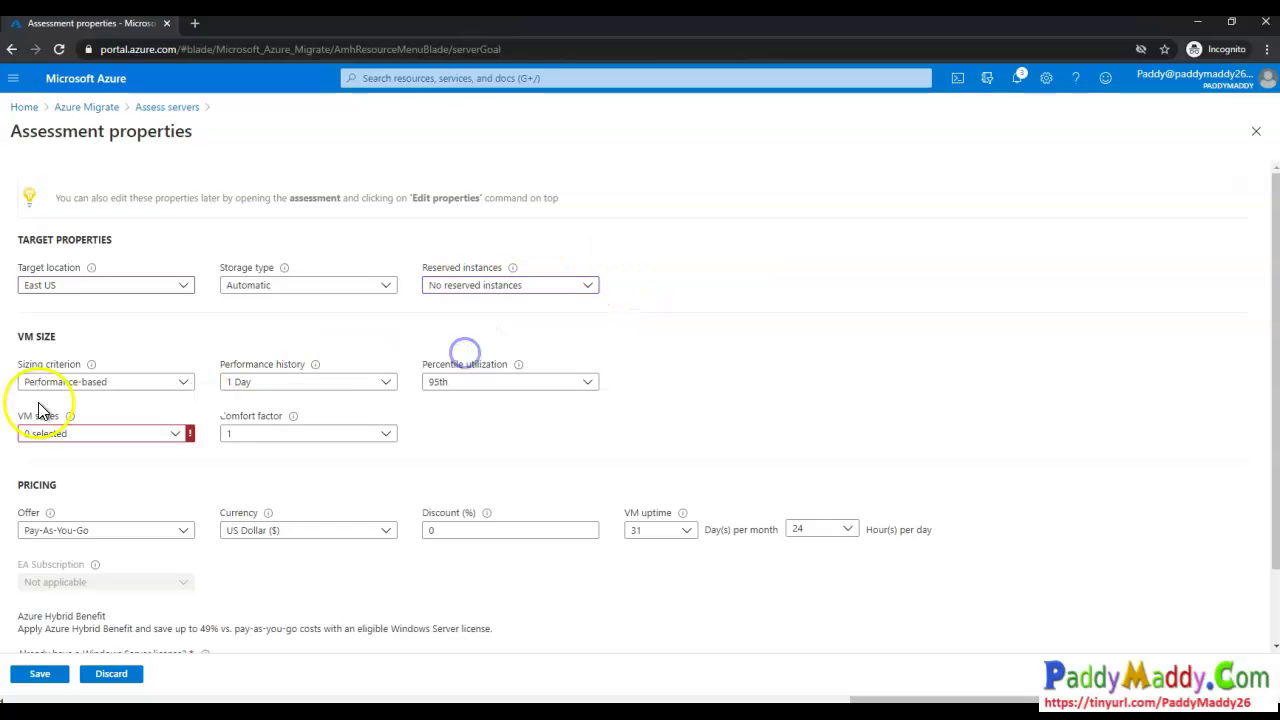
left_click(189, 433)
left_click(175, 435)
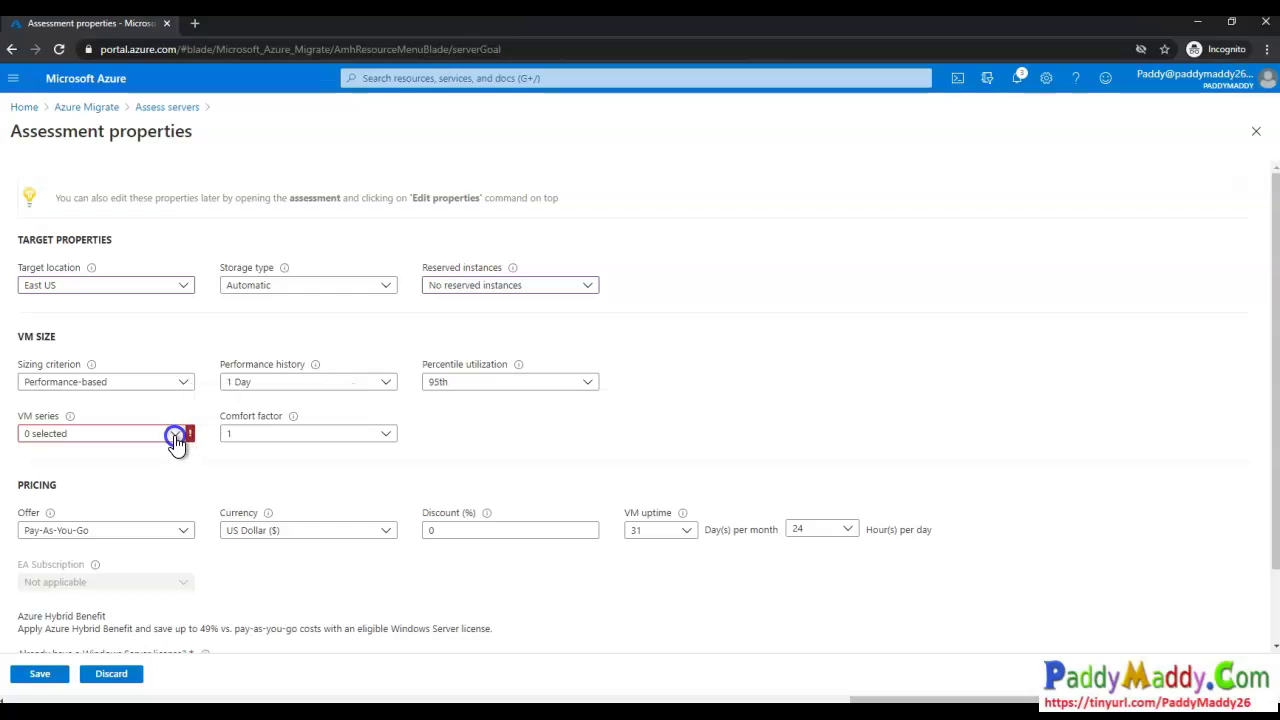
left_click(175, 436)
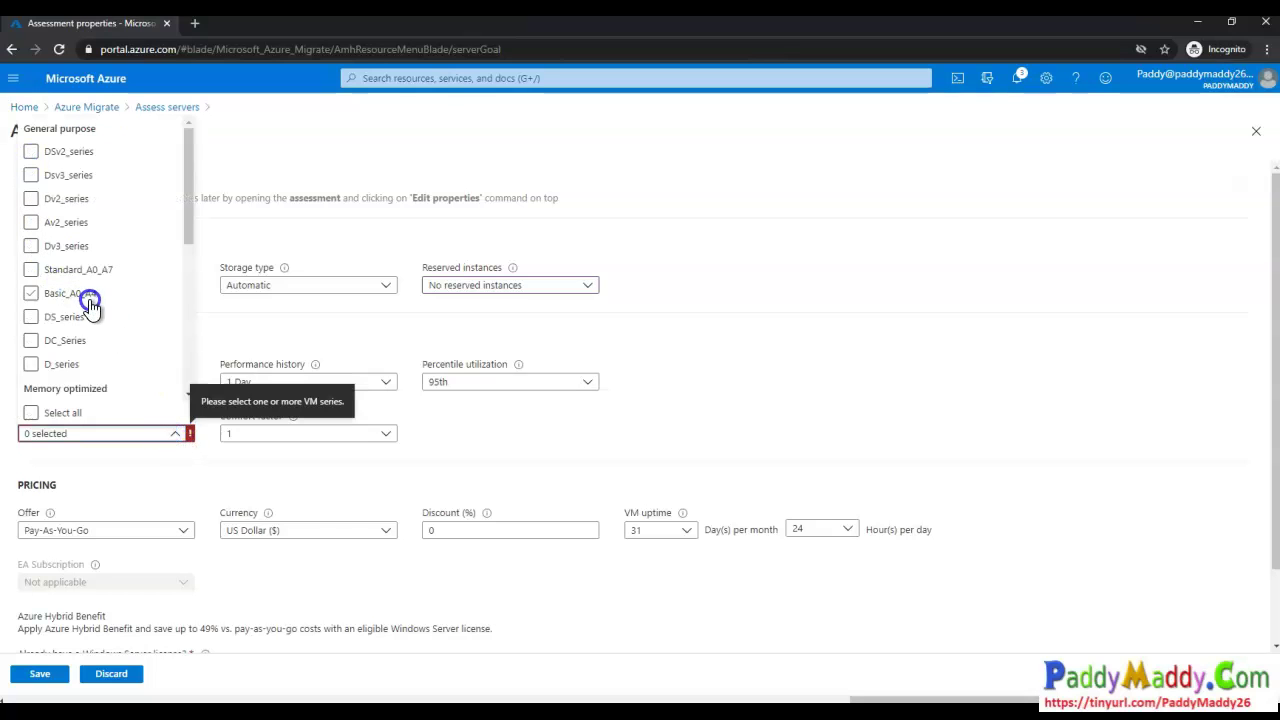
left_click(31, 255)
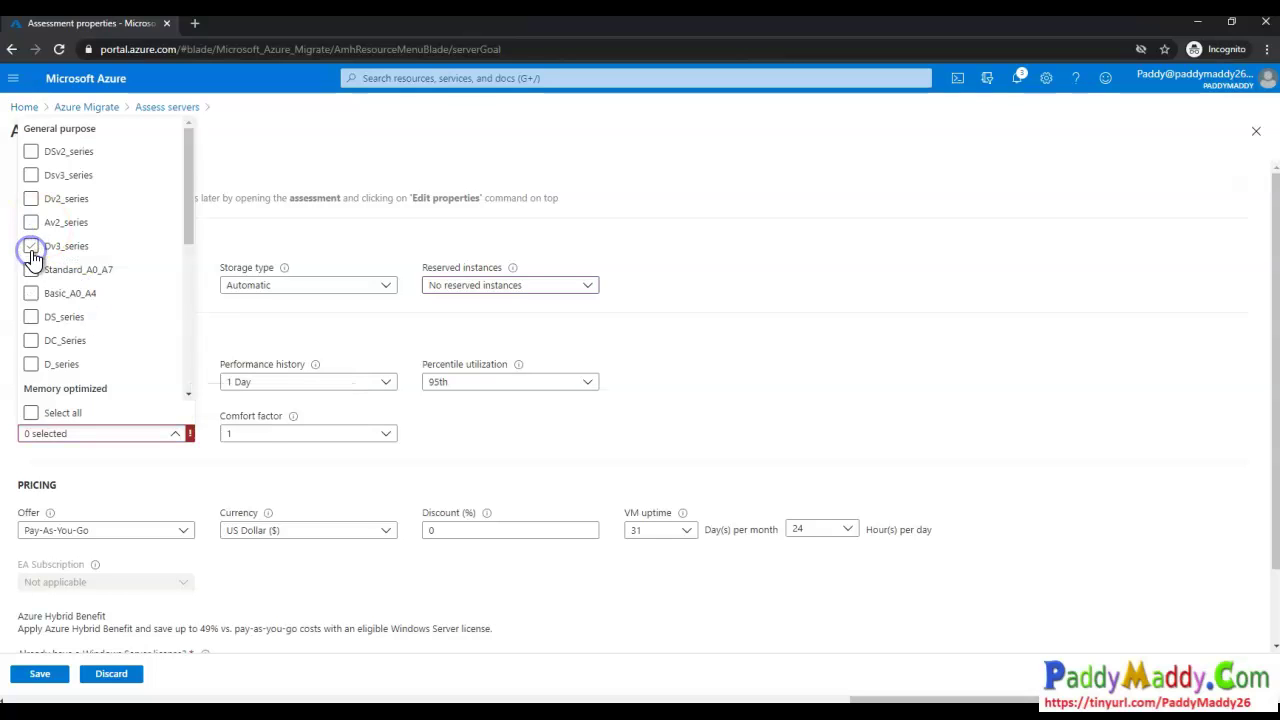
left_click(323, 612)
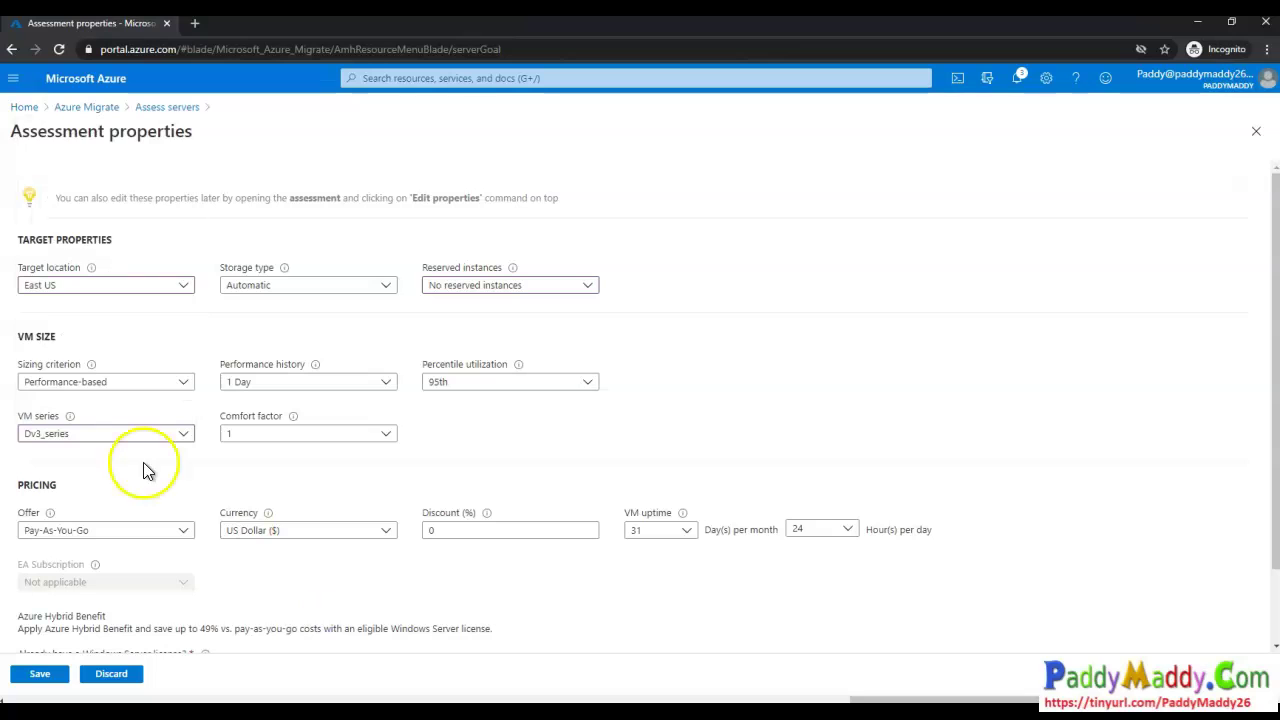
- Review the remaining properties, keeping comfort factor 1 and Pay-As-You-Go pricing
left_click(283, 438)
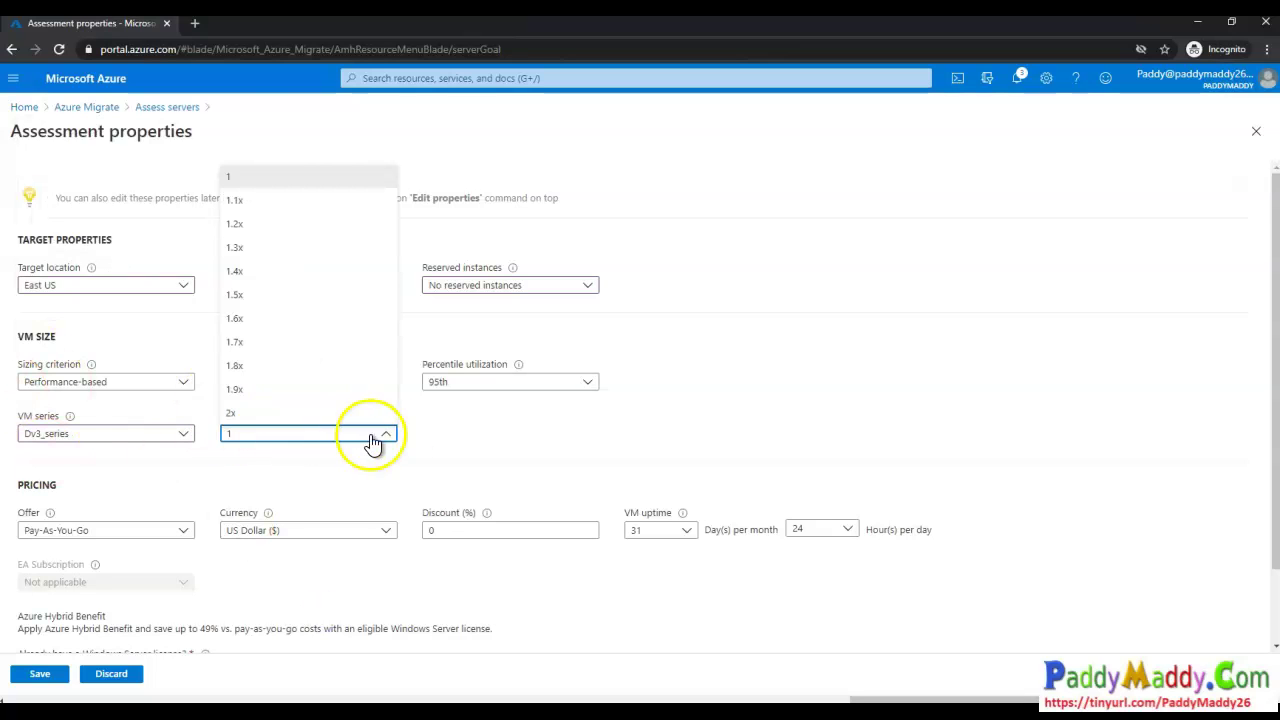
left_click(163, 468)
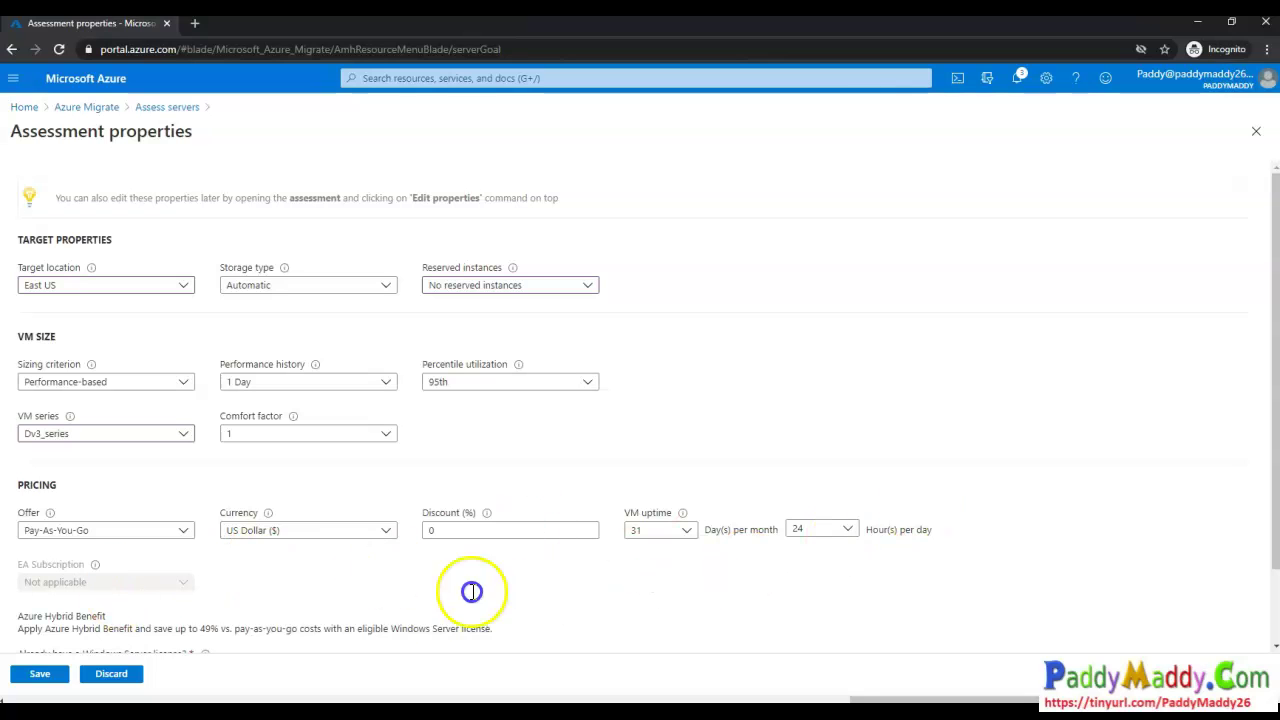
left_click_drag(496, 629, 330, 629)
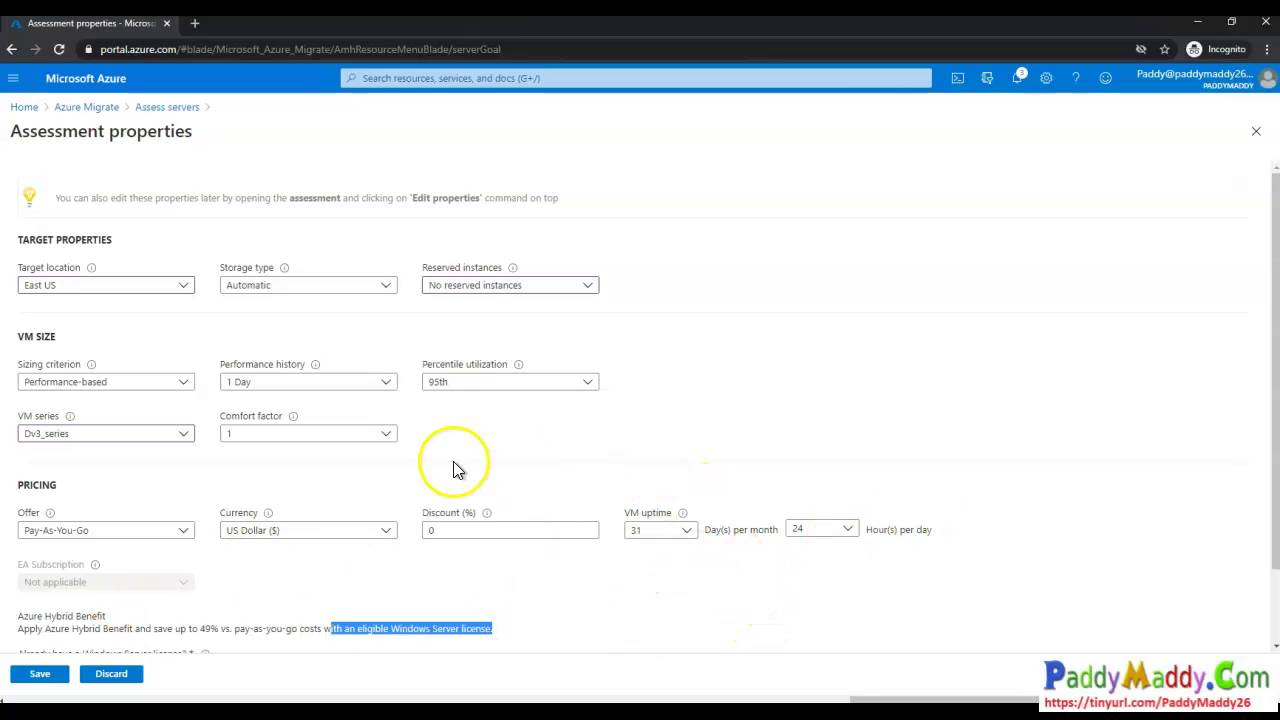
left_click(138, 536)
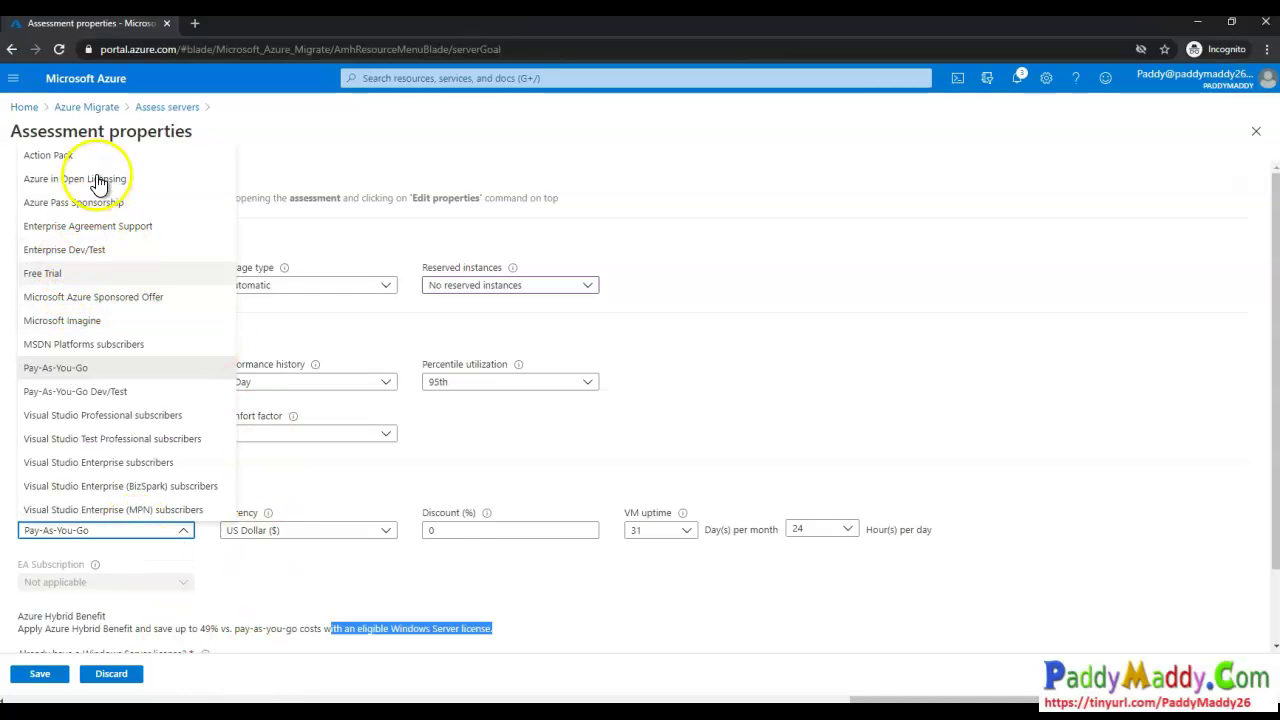
left_click(246, 630)
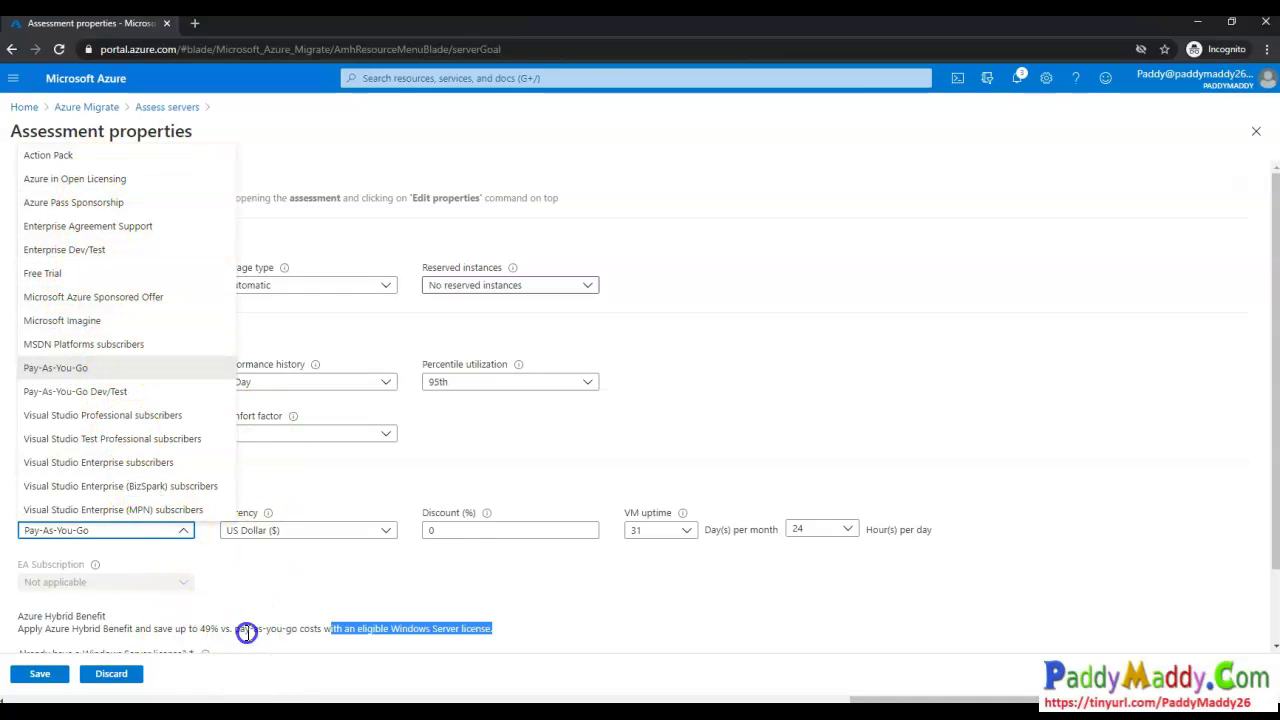
scroll(390, 607, "down", 1)
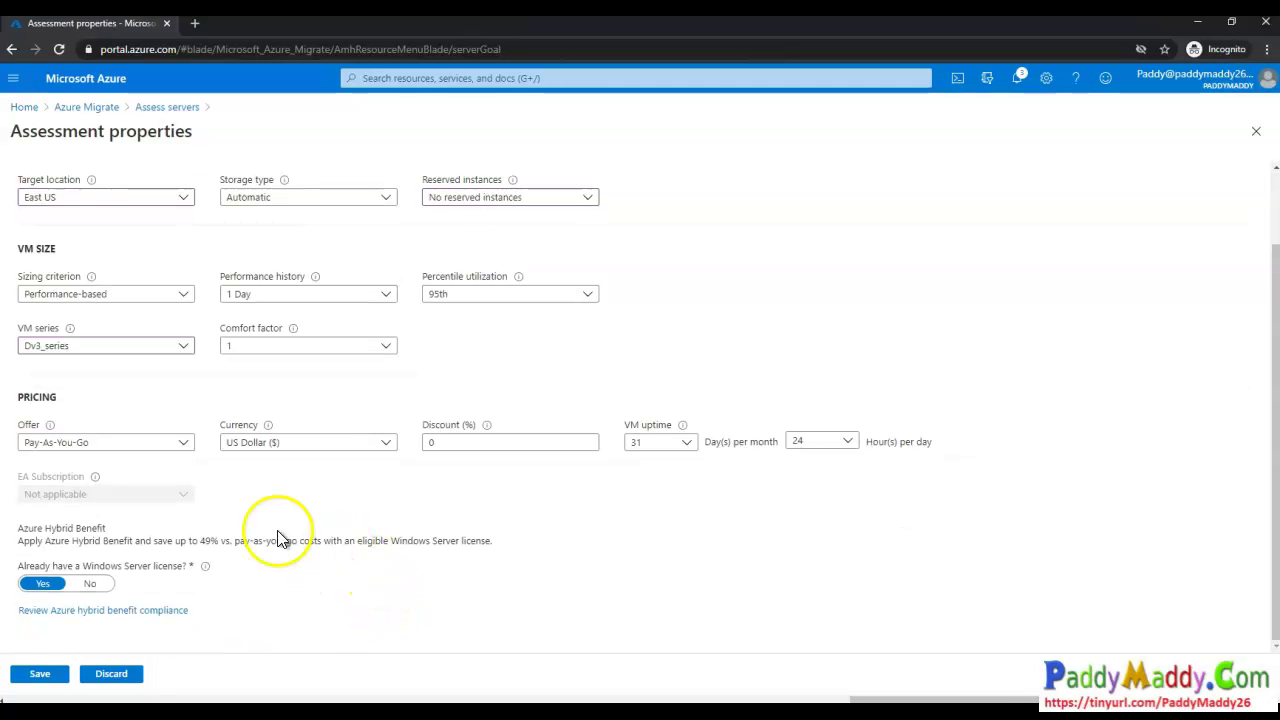
left_click_drag(45, 540, 134, 540)
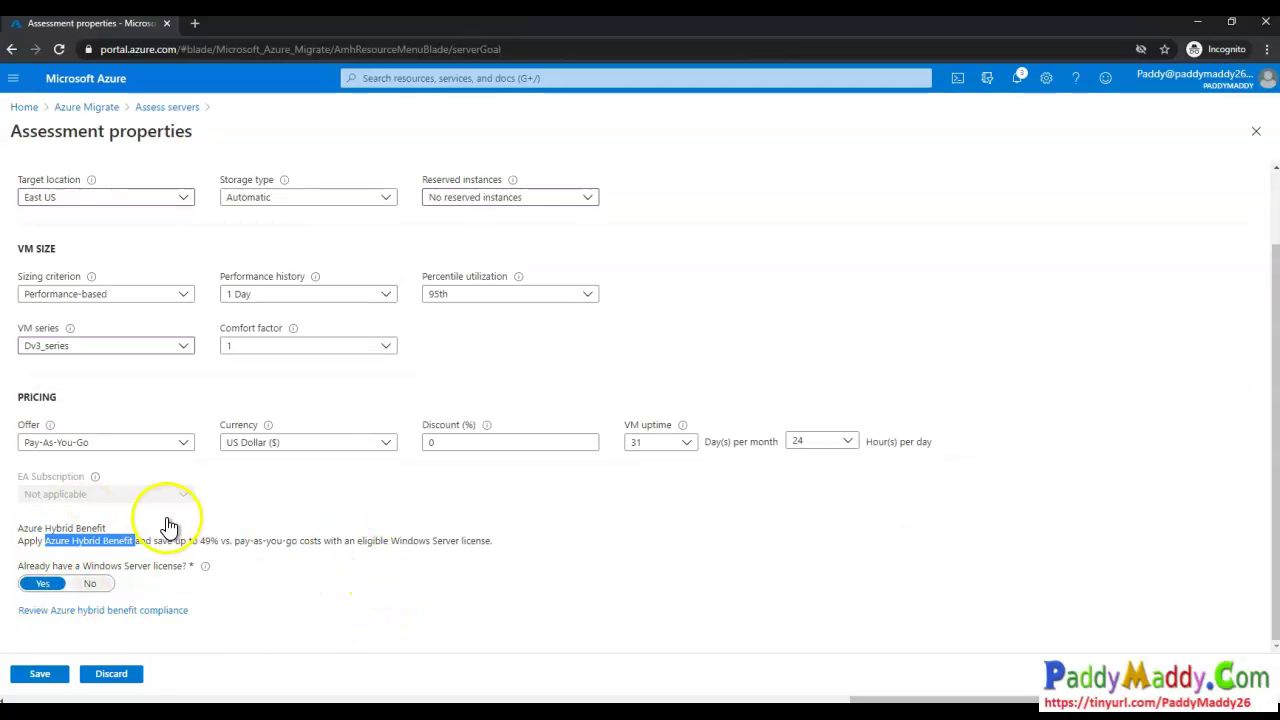
scroll(163, 529, "up", 1)
scroll(220, 676, "down", 1)
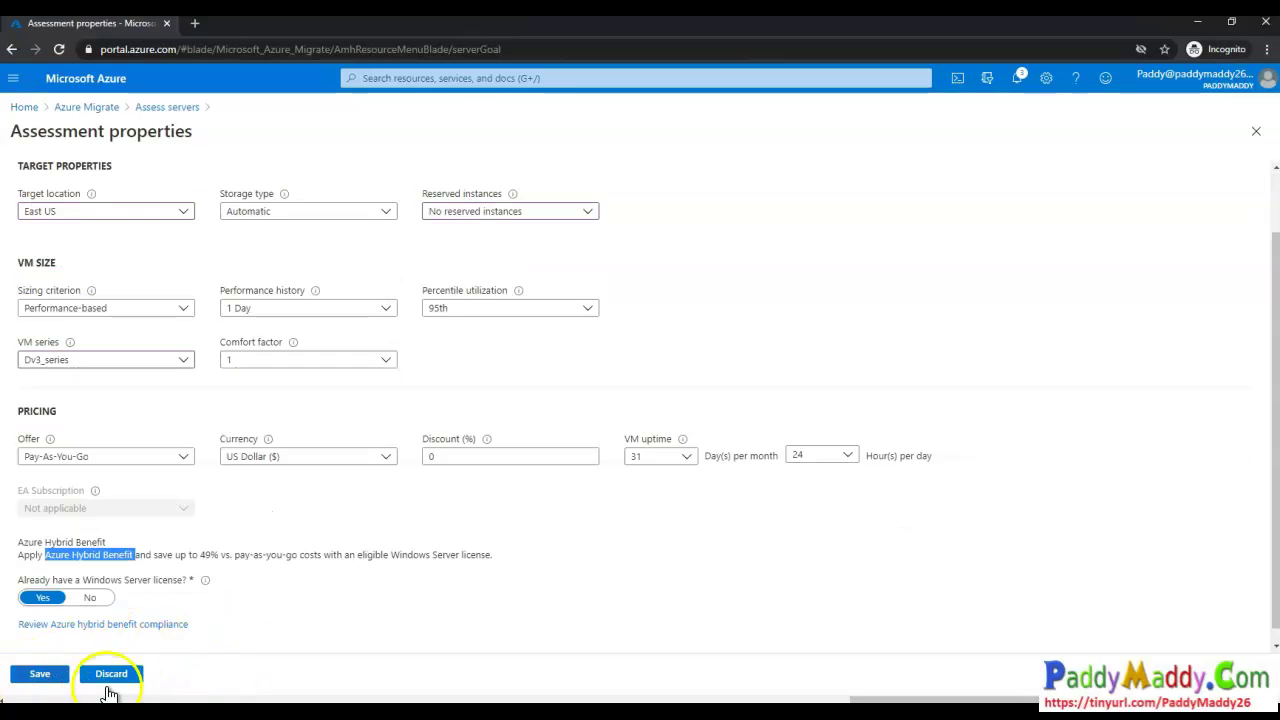
- Discard the edited properties and start a fresh server assessment from the Servers overview
left_click(116, 675)
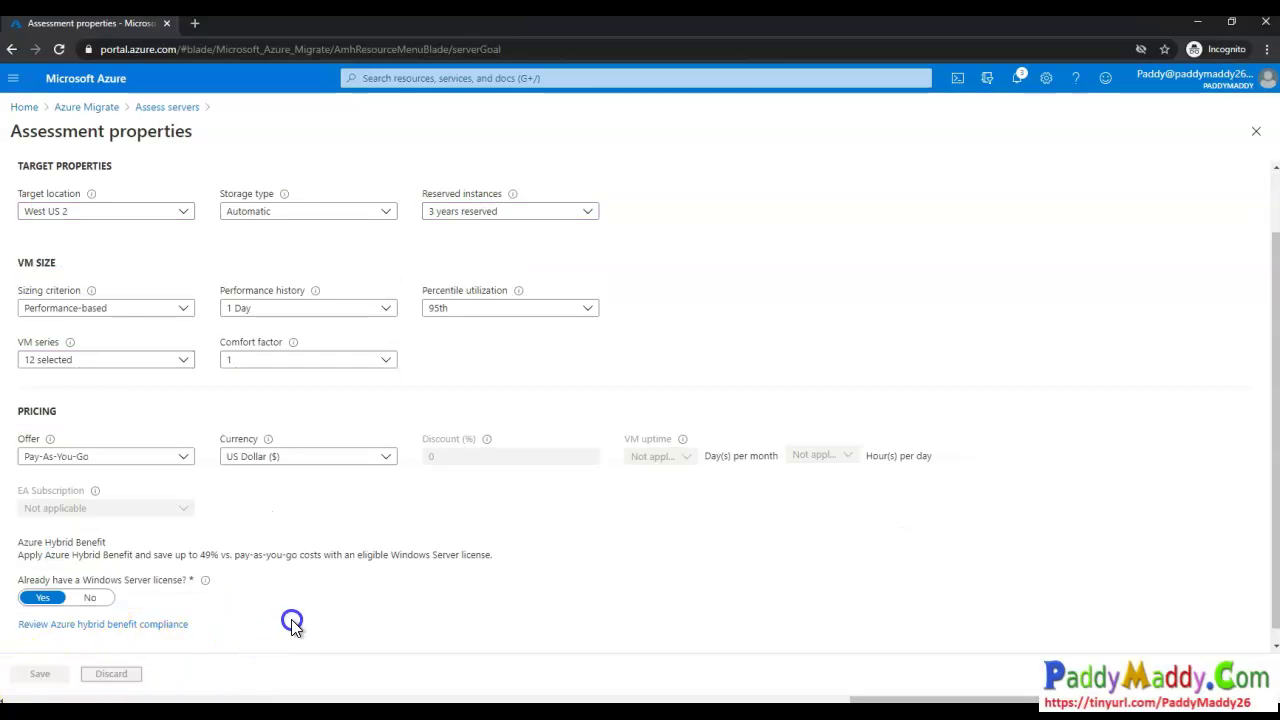
scroll(273, 620, "up", 1)
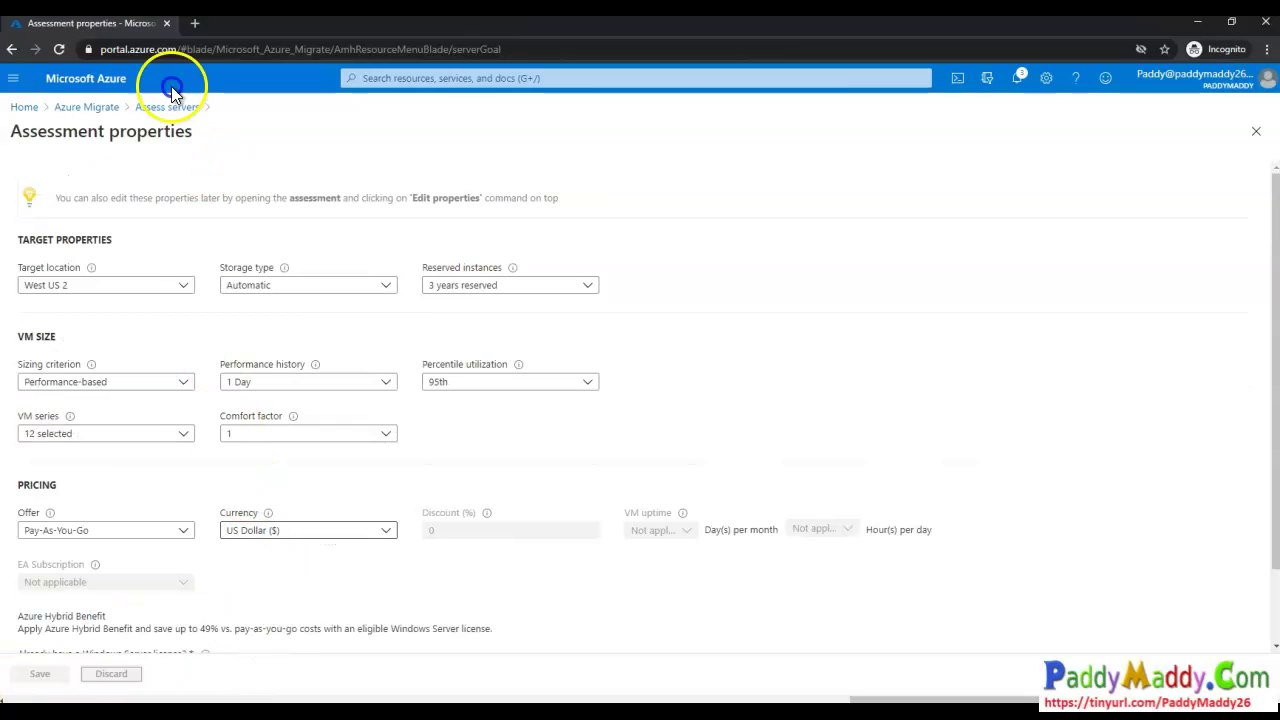
left_click(105, 107)
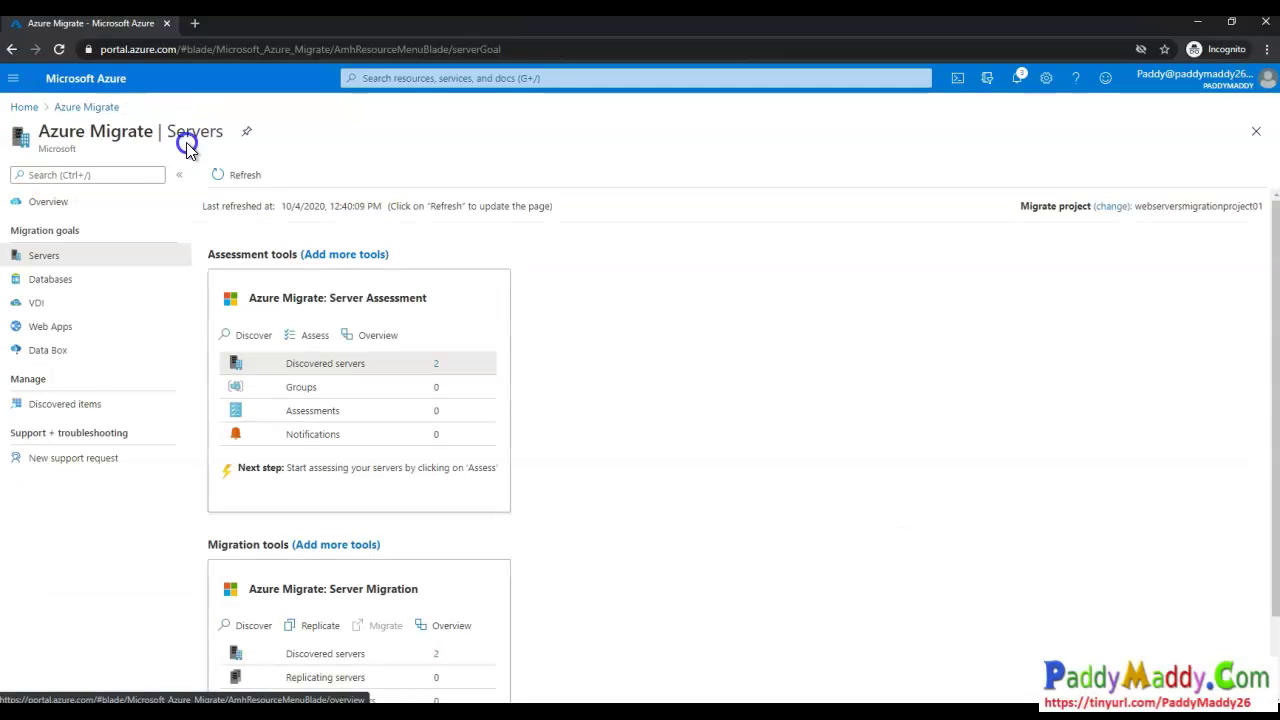
left_click(306, 335)
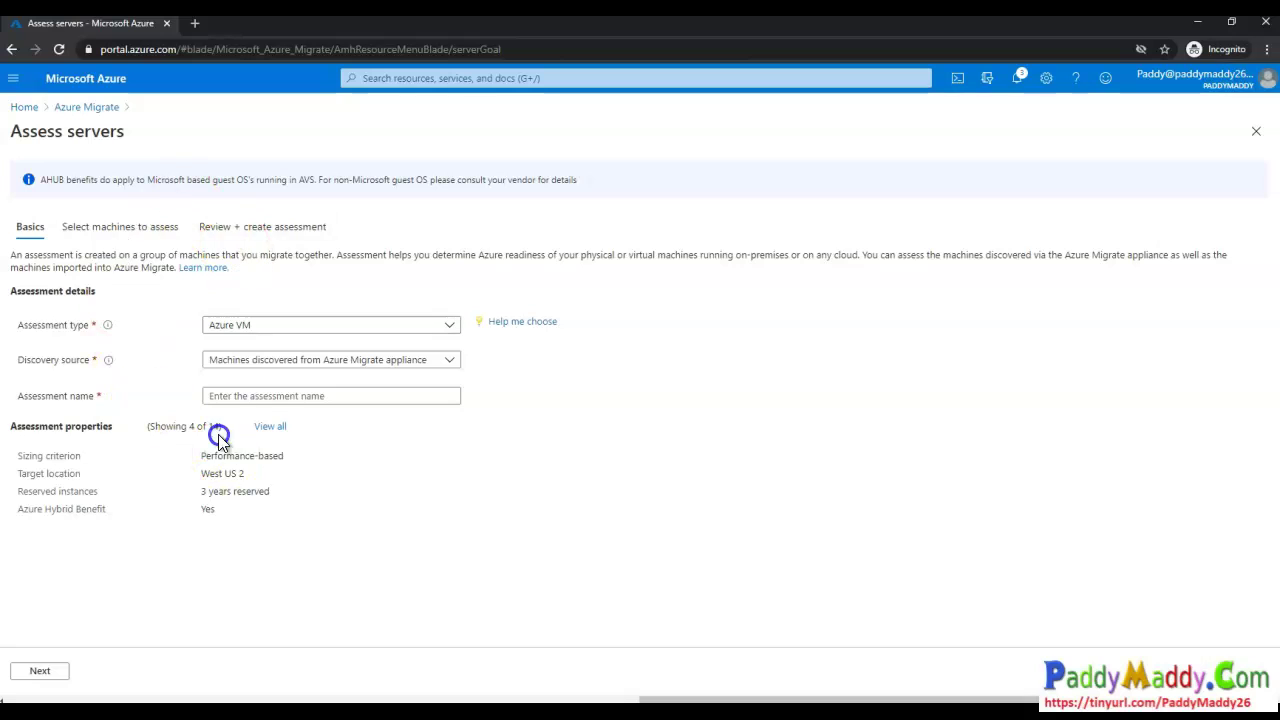
left_click_drag(236, 497, 277, 512)
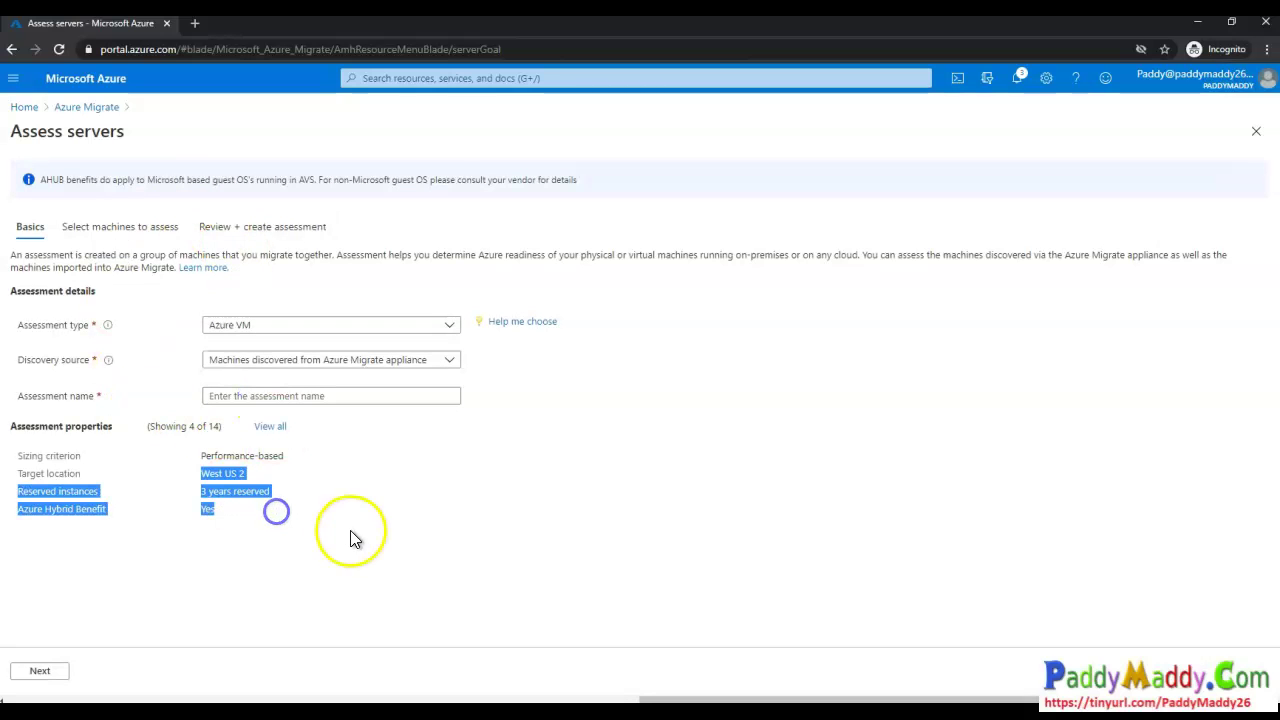
left_click(350, 529)
left_click(135, 228)
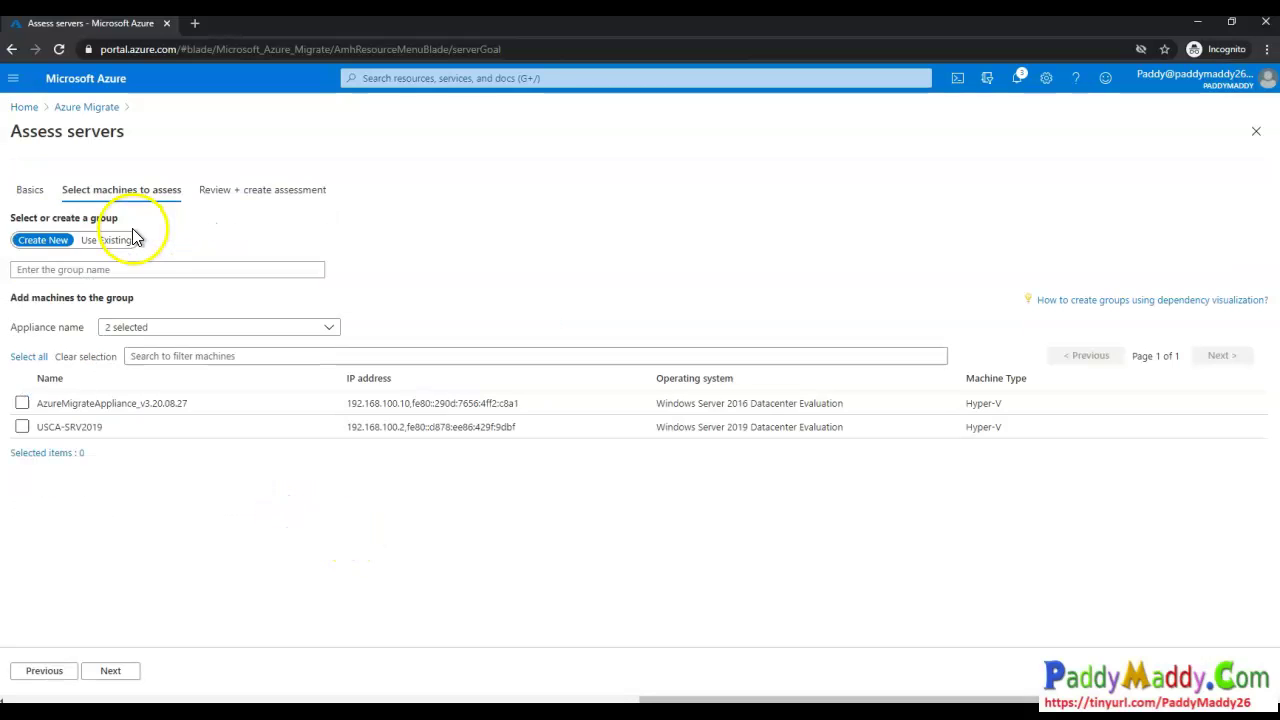
left_click(29, 189)
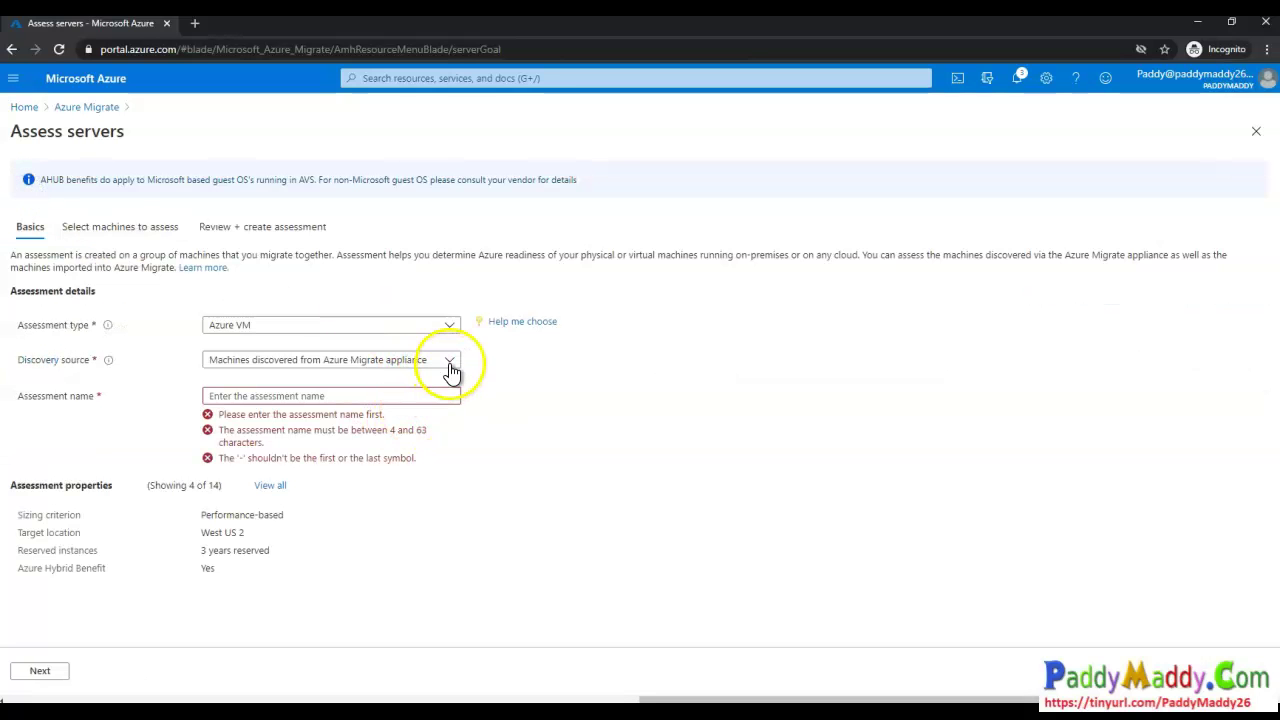
- Name the assessment Assesment-WebServers-Hyperv-CA and continue to machine selection
left_click(449, 362)
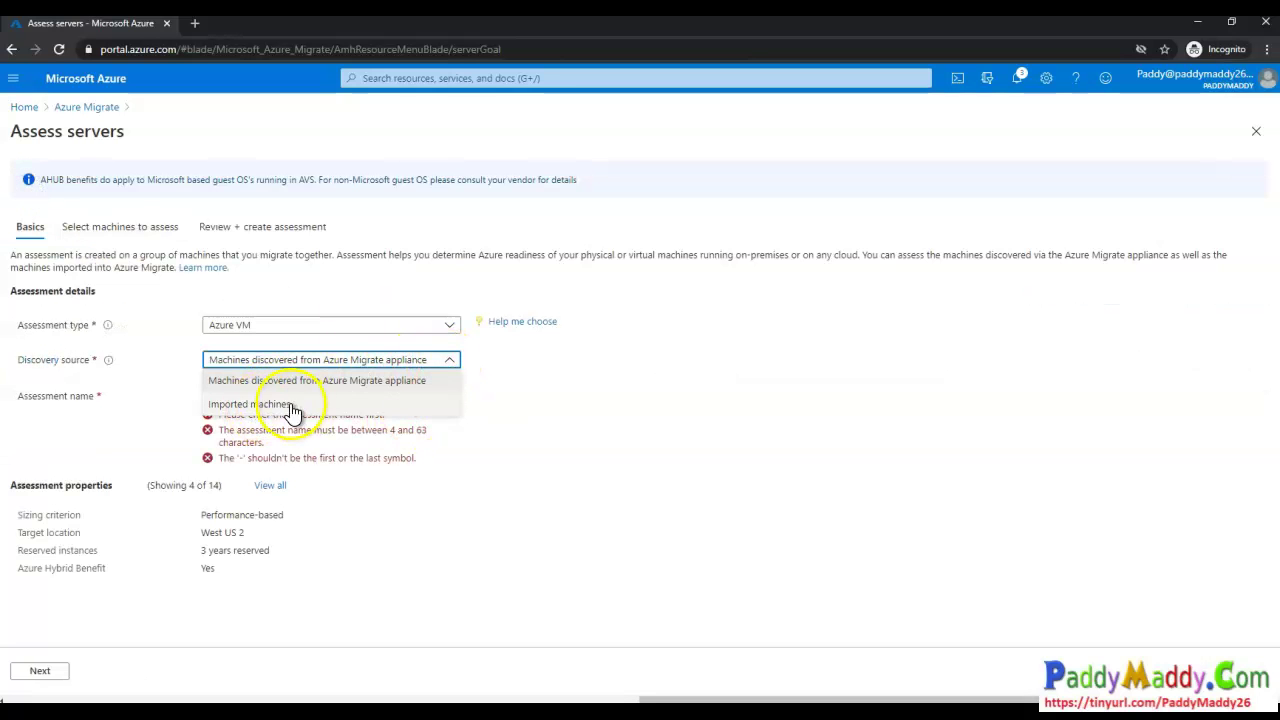
left_click_drag(80, 397, 58, 432)
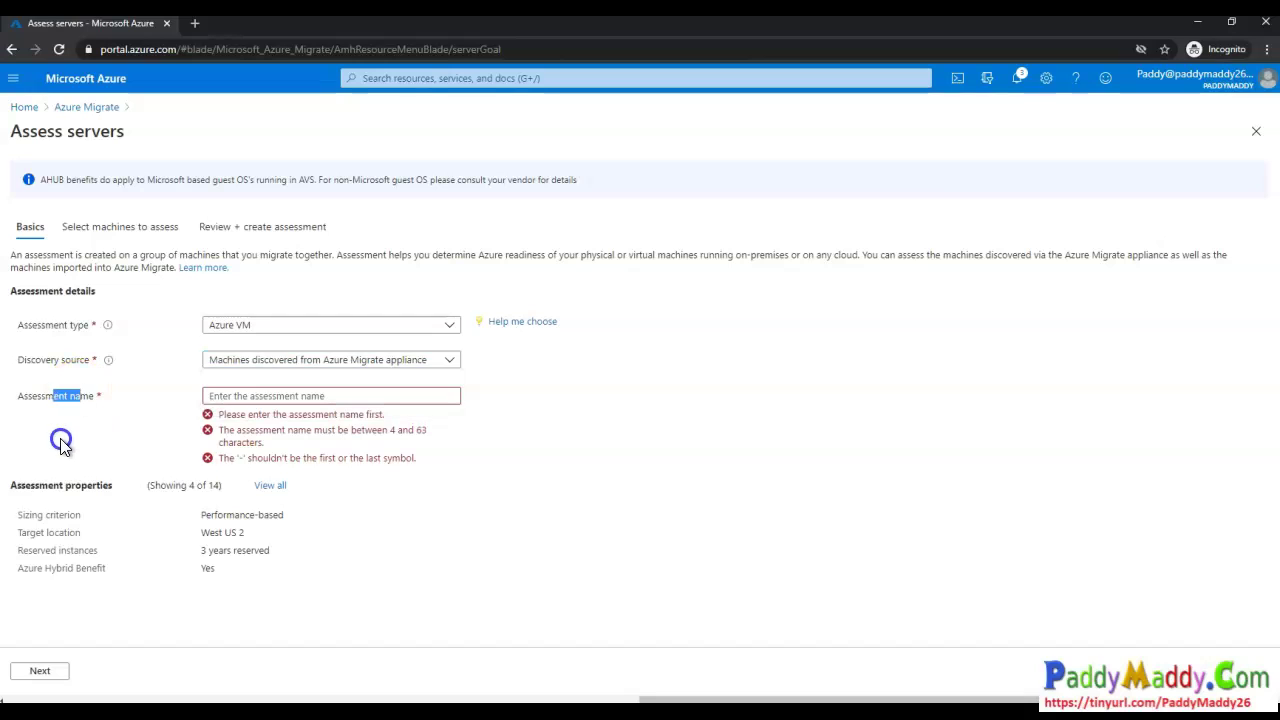
left_click(355, 387)
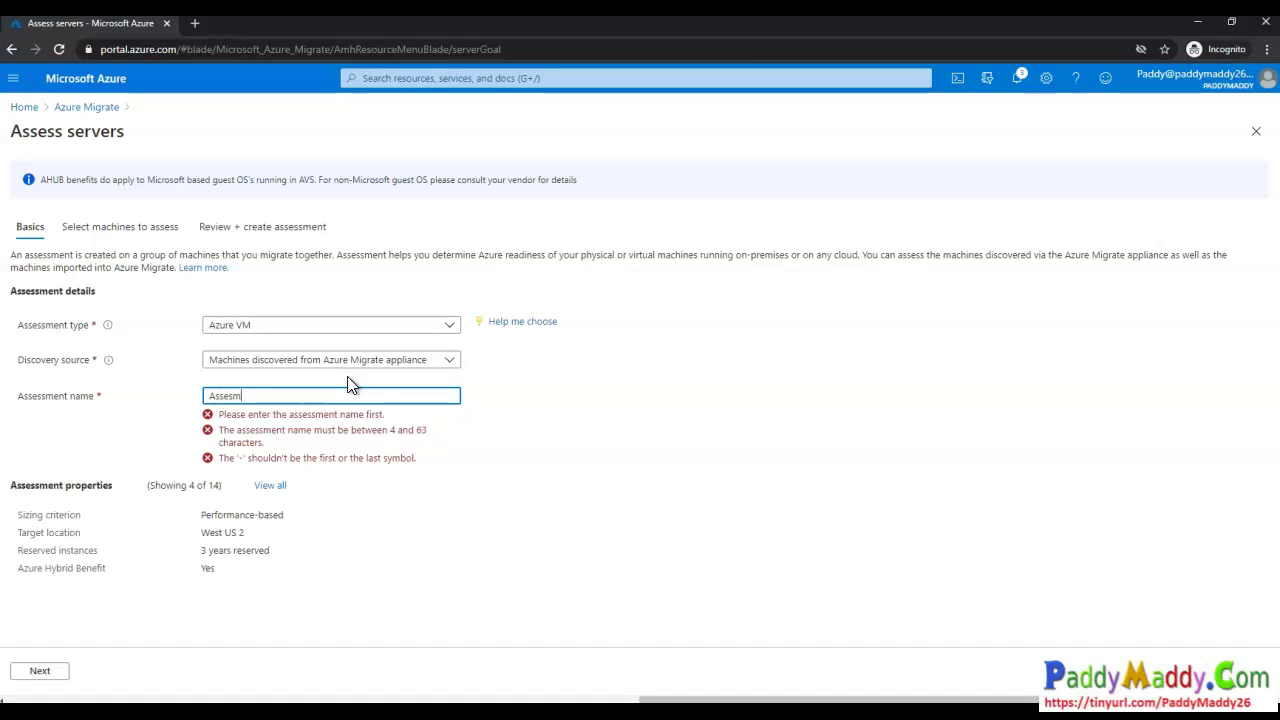
type("Assesment-WebServers-Hyperv-CA")
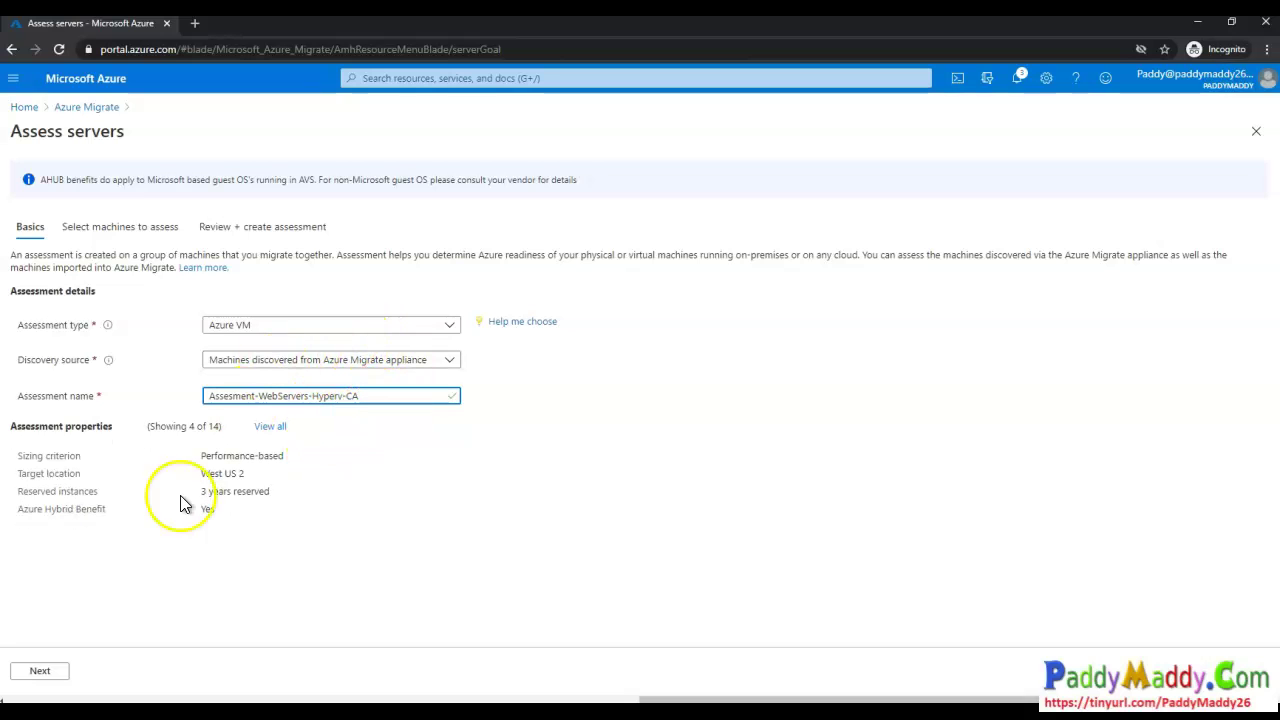
left_click(40, 670)
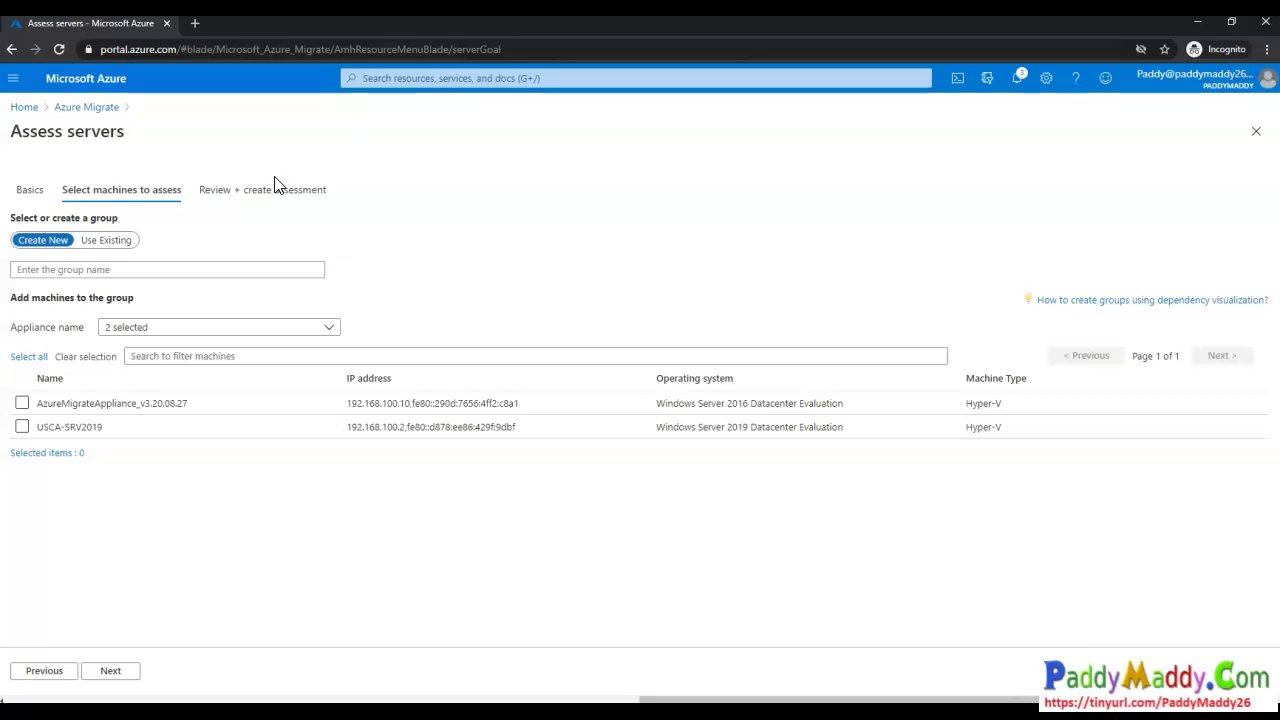
- Create group Group1-CA-Hyper-v containing only USCA-SRV2019, leaving the appliance selection unchanged
left_click(84, 270)
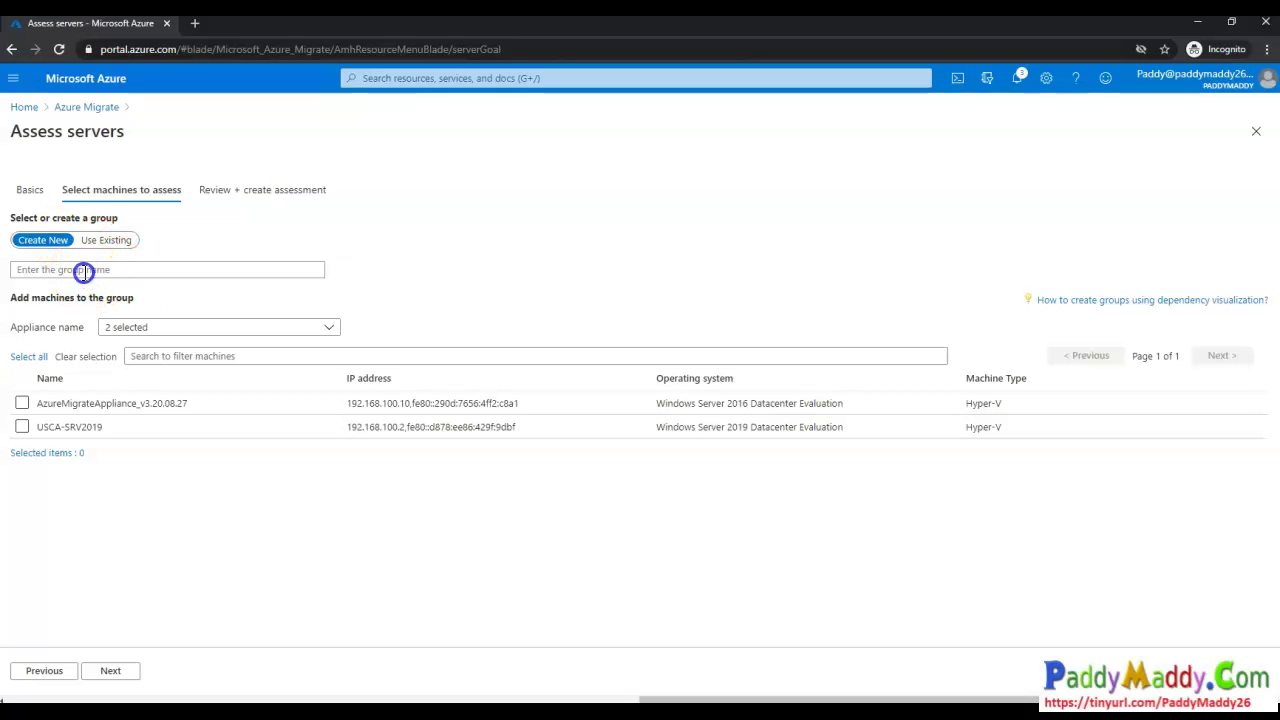
left_click(22, 429)
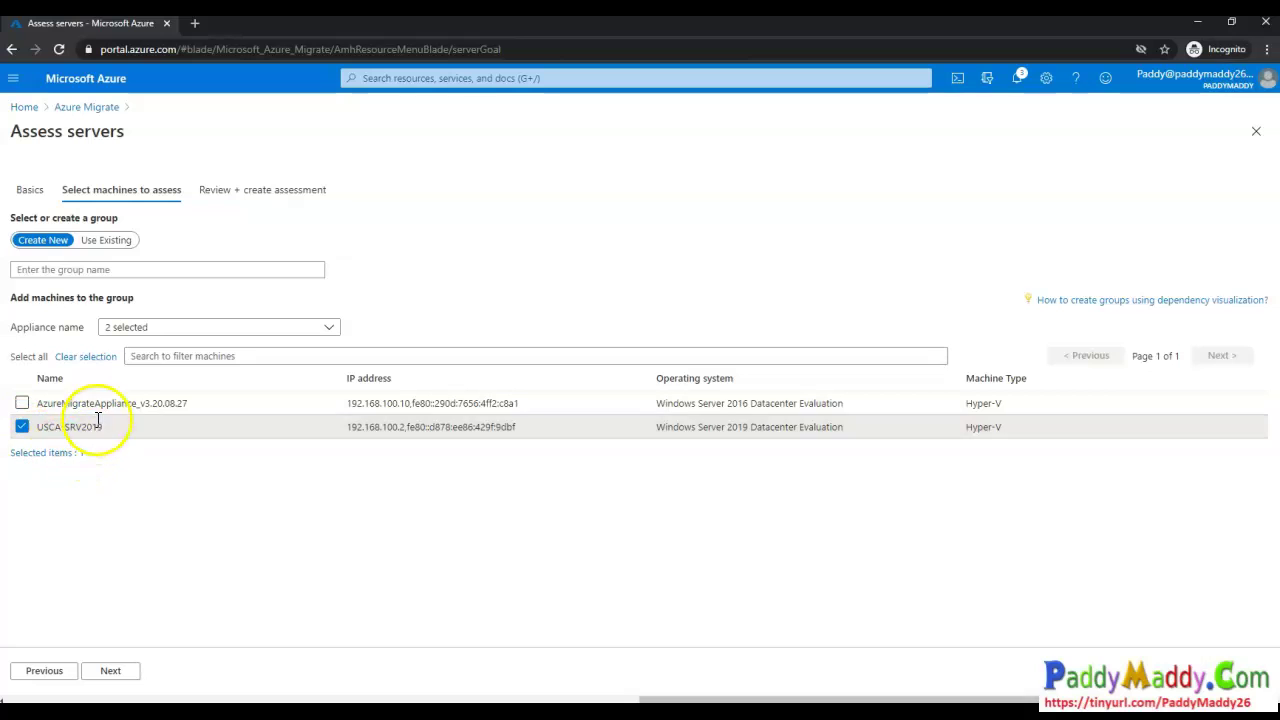
left_click_drag(116, 406, 203, 413)
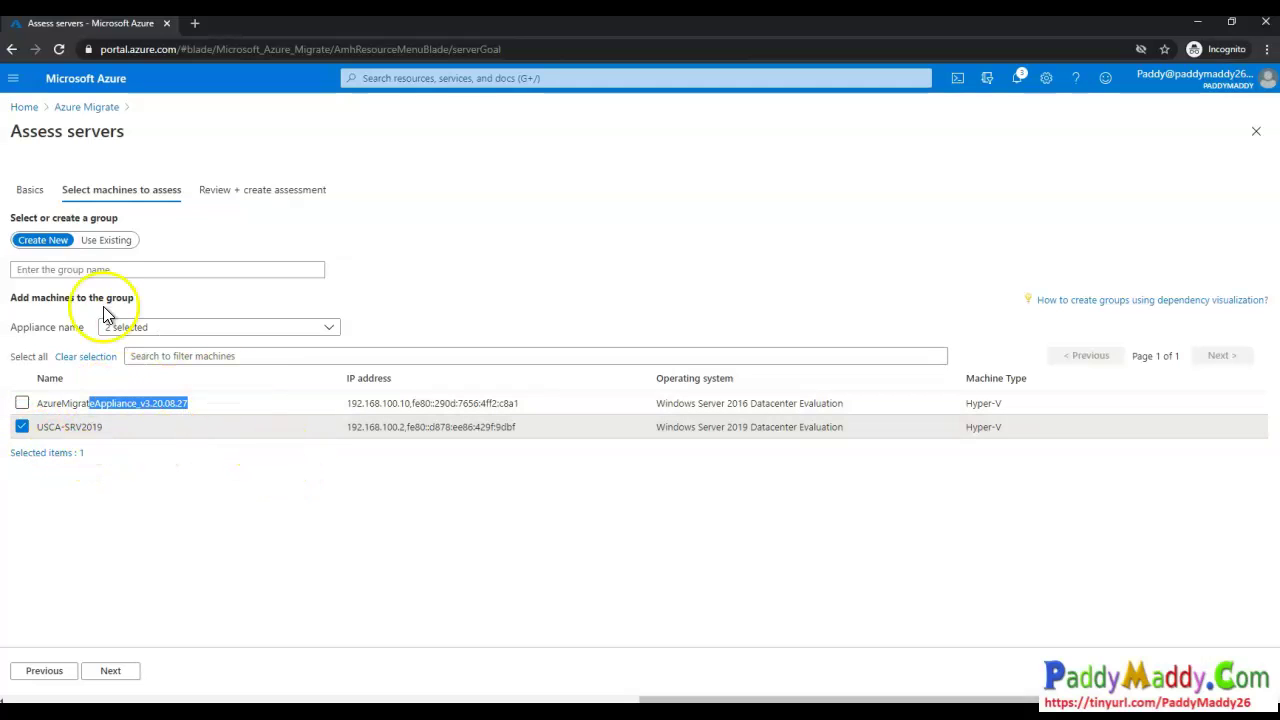
left_click(84, 265)
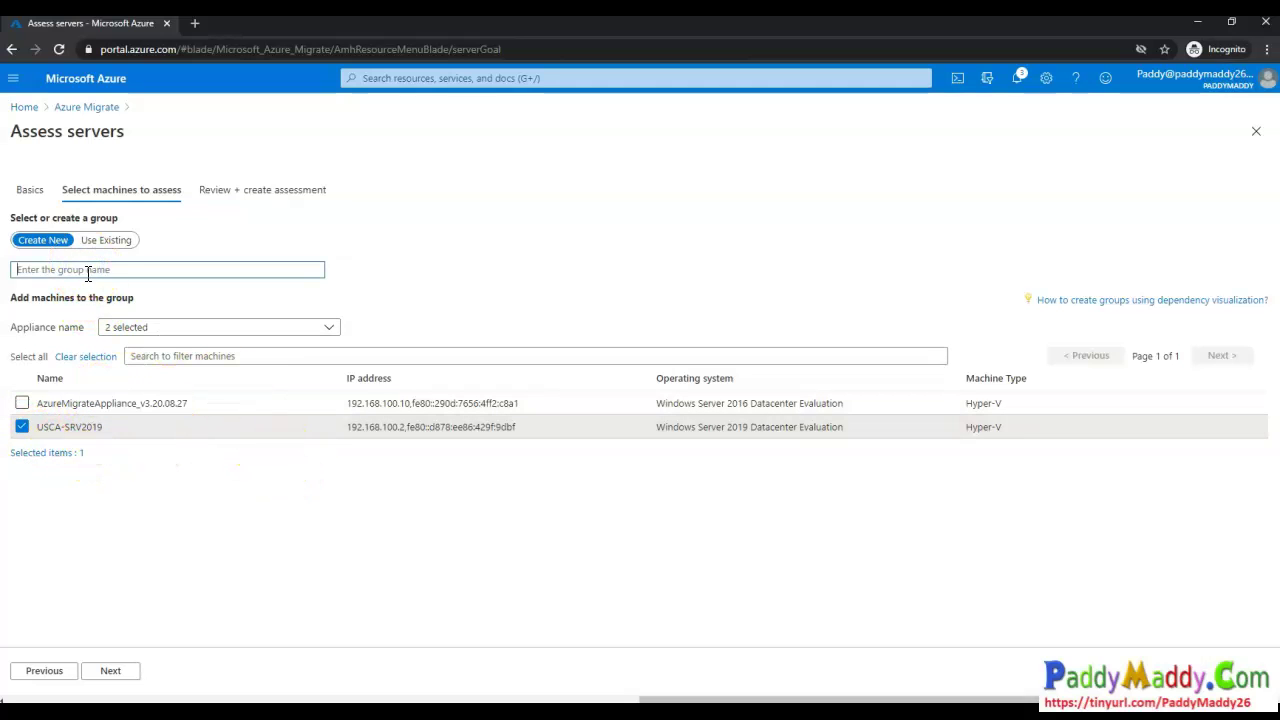
left_click(98, 276)
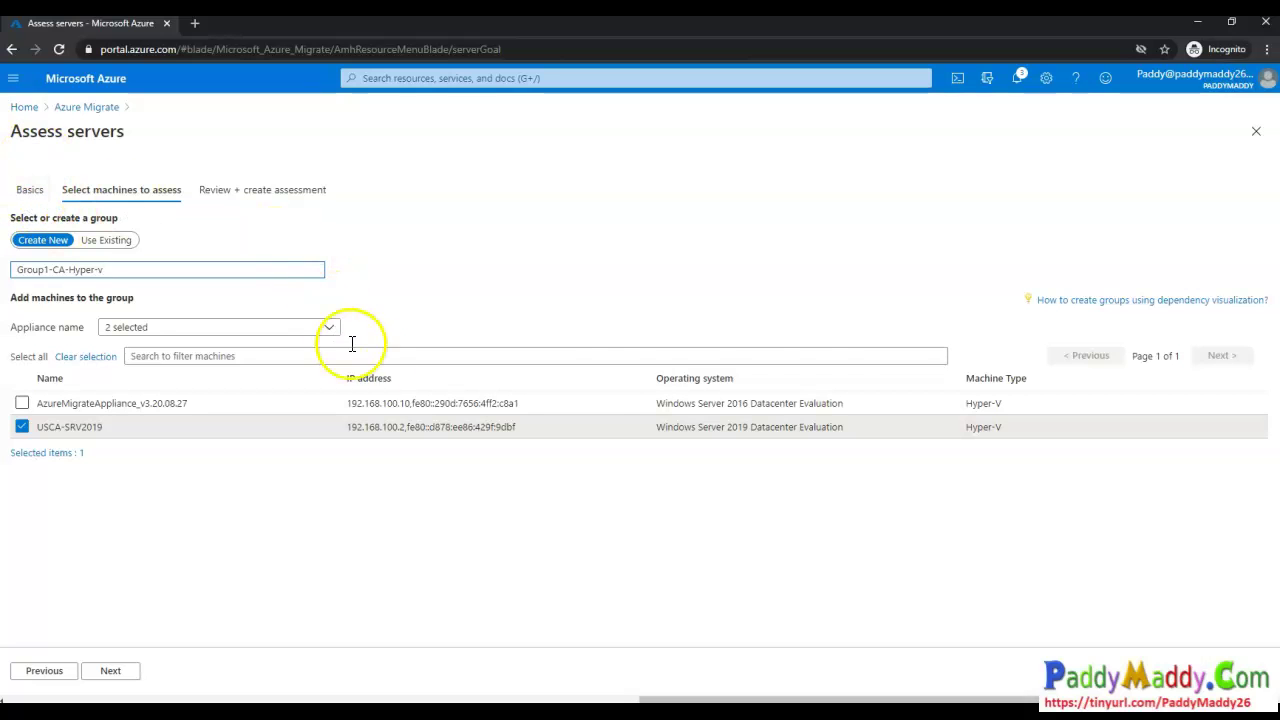
left_click(172, 355)
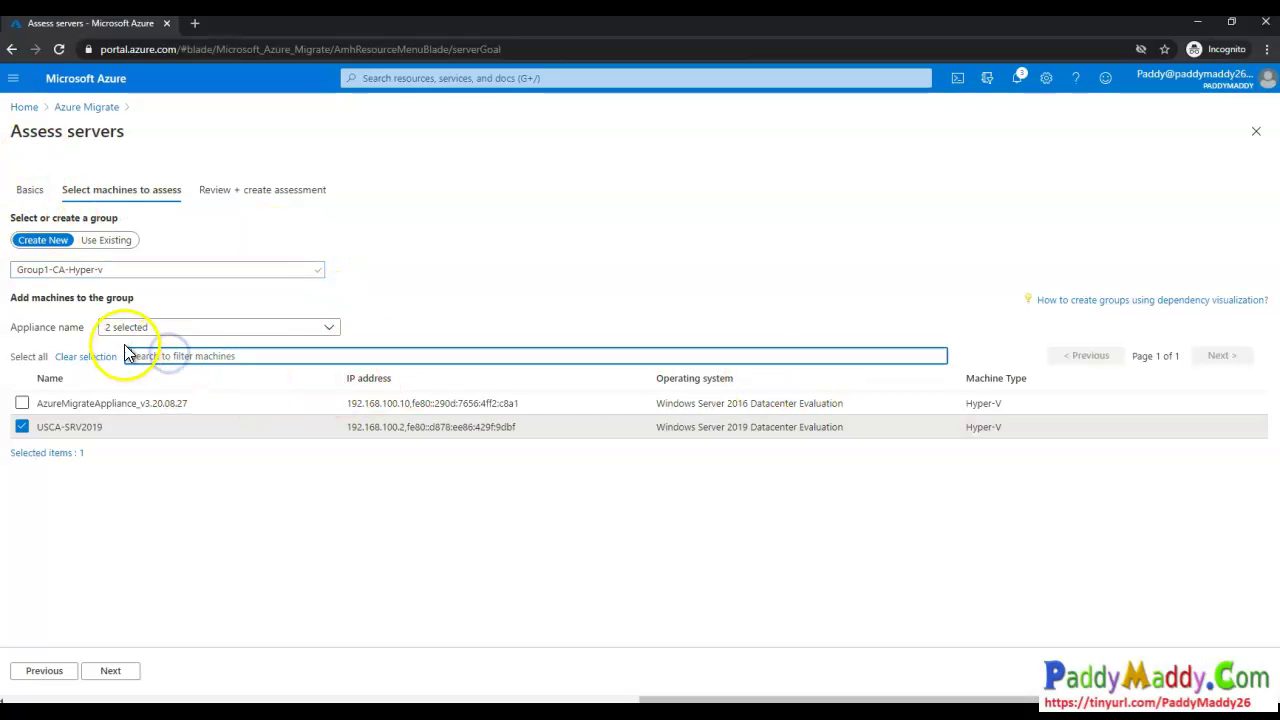
left_click(223, 329)
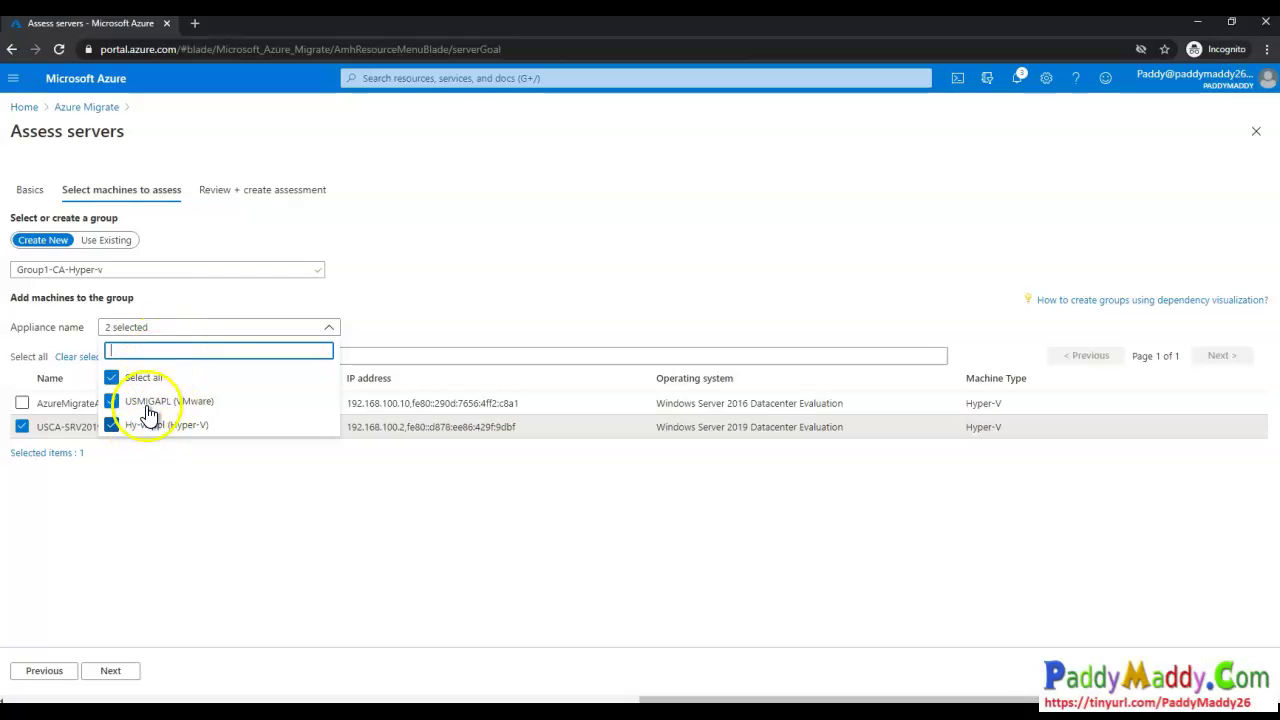
left_click(311, 581)
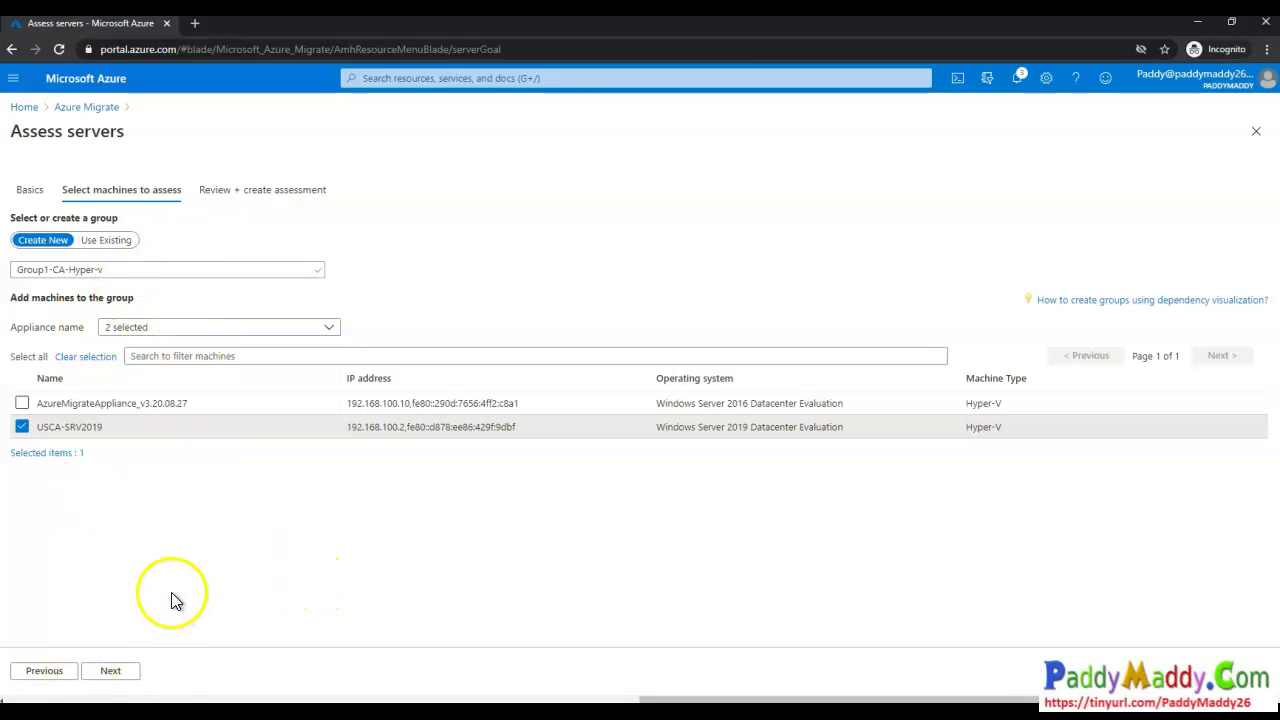
- Review the summary and create the Assesment-WebServers-Hyperv-CA assessment
left_click(112, 672)
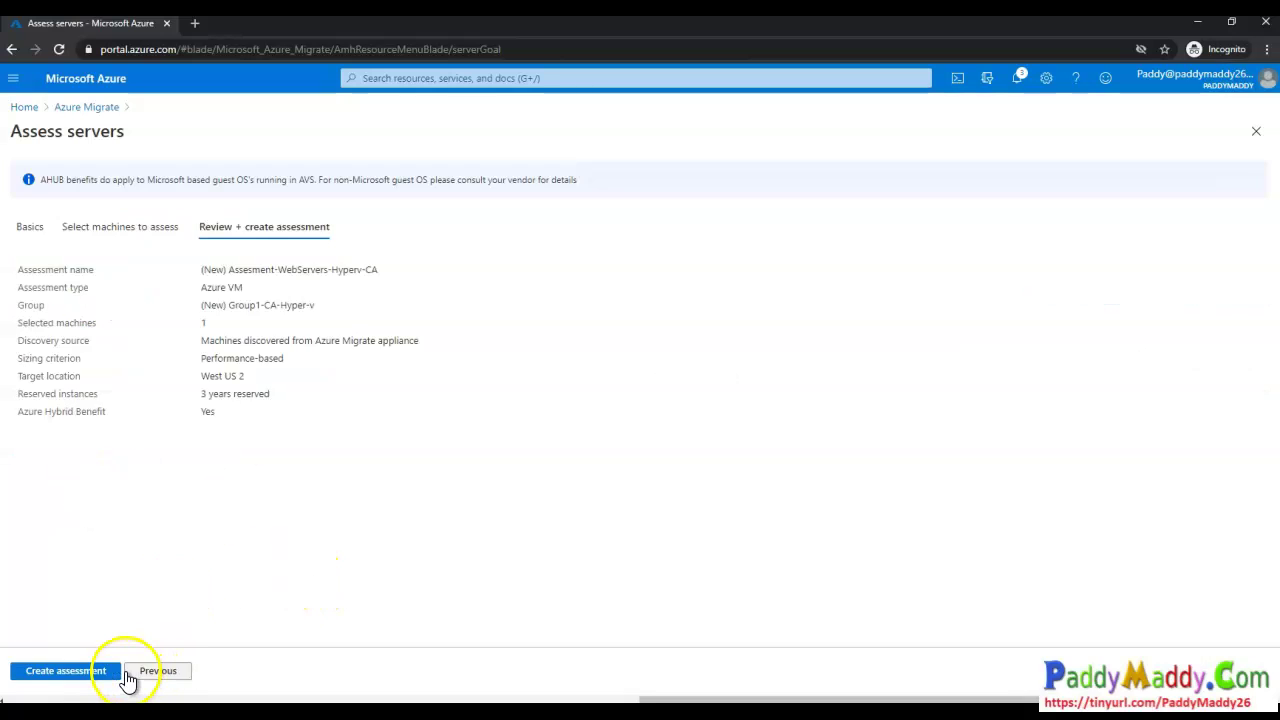
left_click_drag(230, 332, 254, 426)
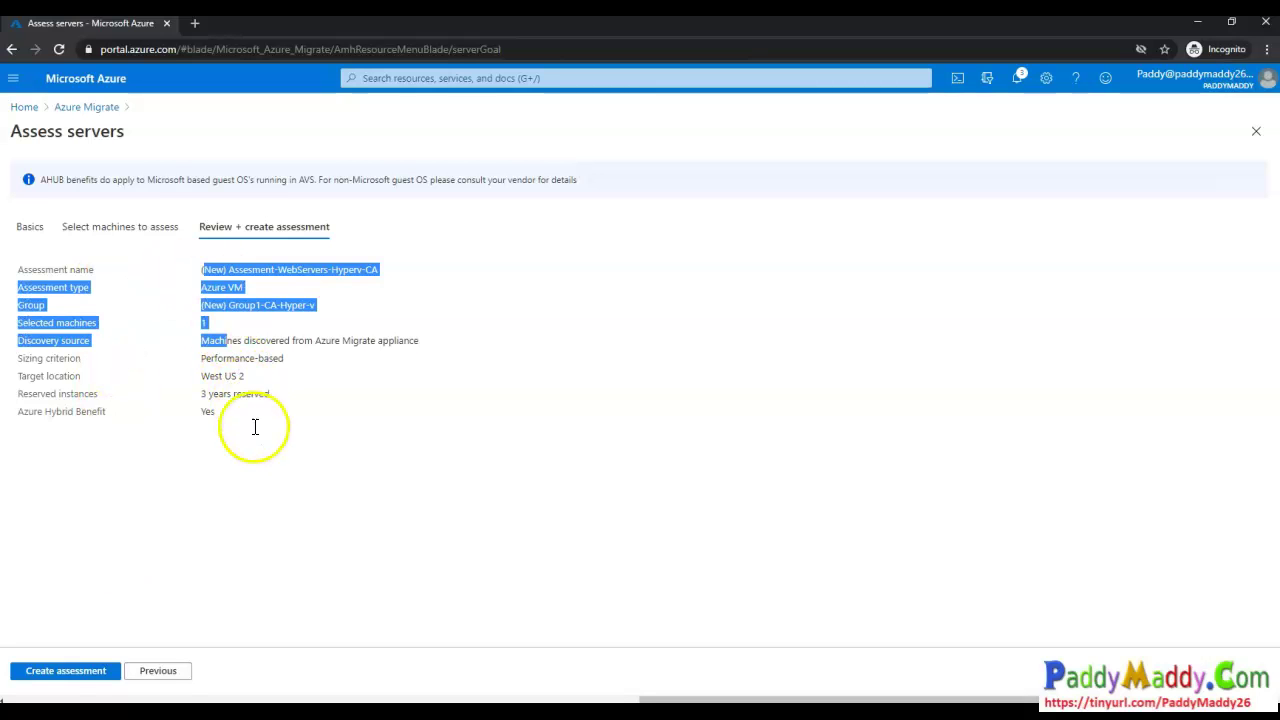
left_click(69, 675)
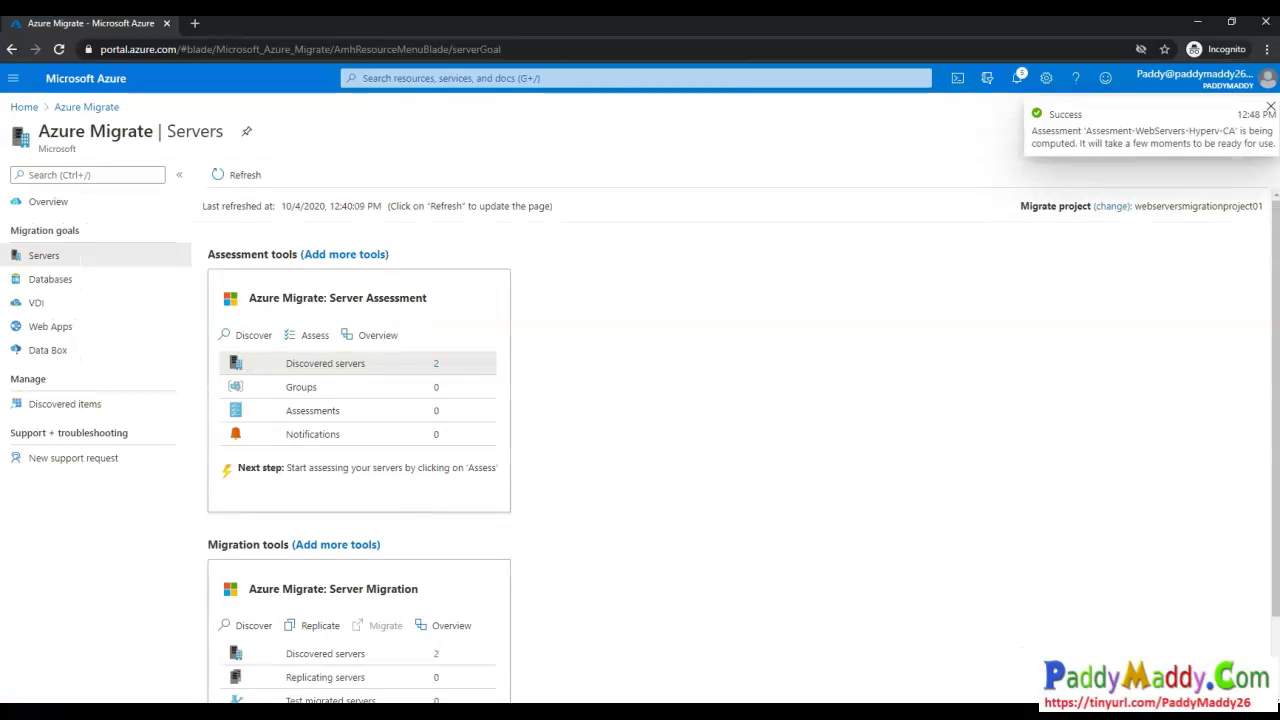
mouse_move(291, 227)
left_mouse_down()
mouse_move(209, 481)
mouse_move(551, 526)
mouse_move(443, 220)
mouse_move(223, 186)
left_mouse_up()
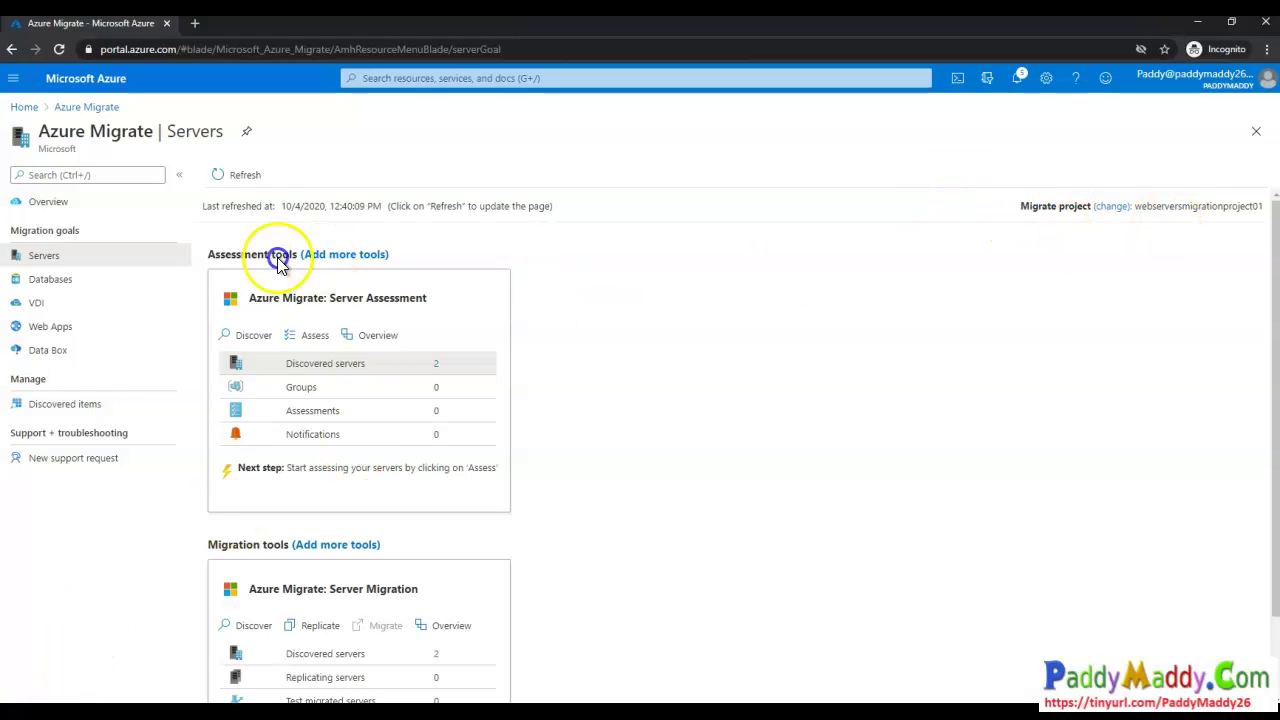
- Refresh the migrate project's tool counts and open the list of assessments
left_click(236, 176)
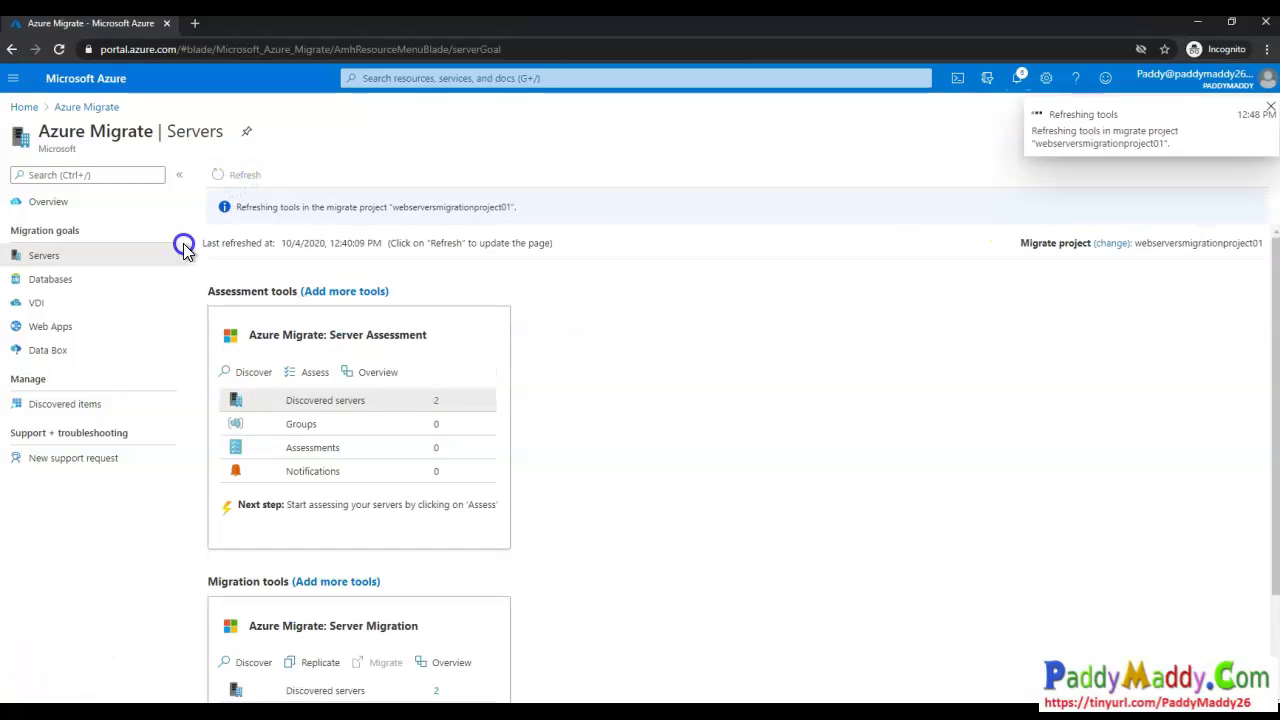
mouse_move(310, 712)
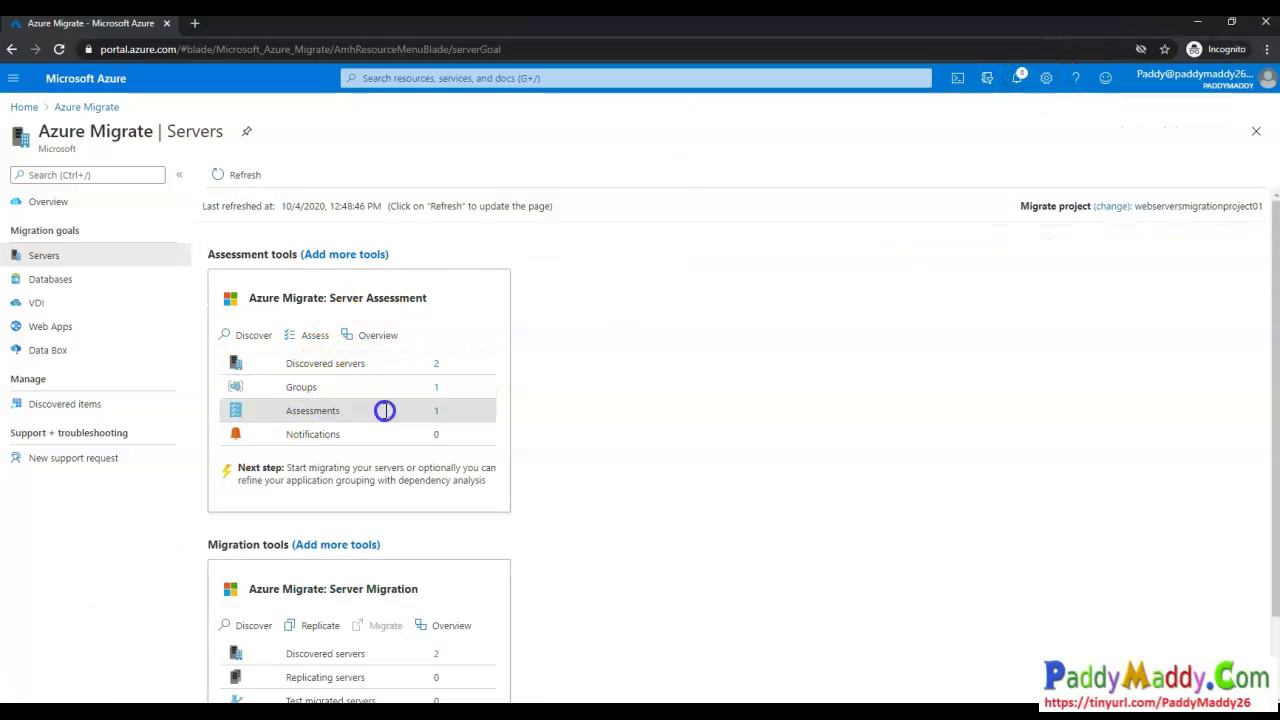
left_click(440, 412)
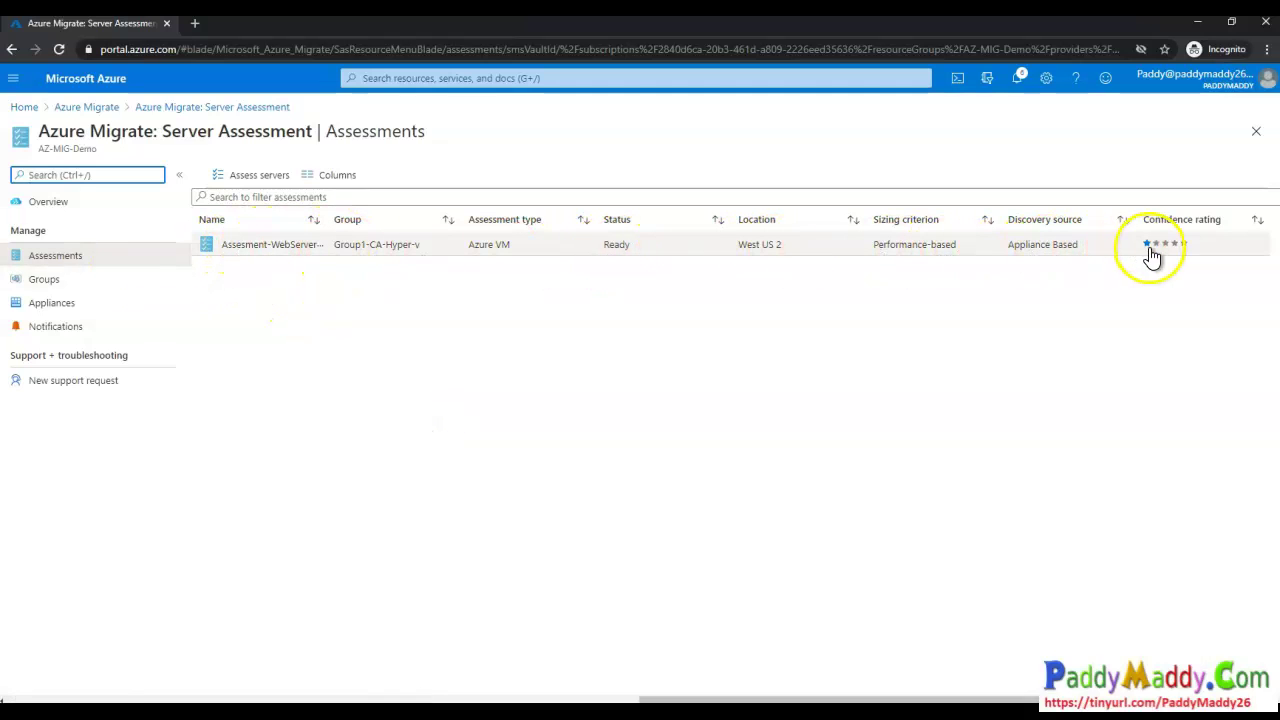
- Open Assesment-WebServers-Hyperv-CA: 1 server ready for Azure, 28.5 USD monthly estimate
mouse_move(1226, 214)
left_mouse_down()
mouse_move(1123, 251)
mouse_move(1198, 271)
mouse_move(1230, 205)
left_mouse_up()
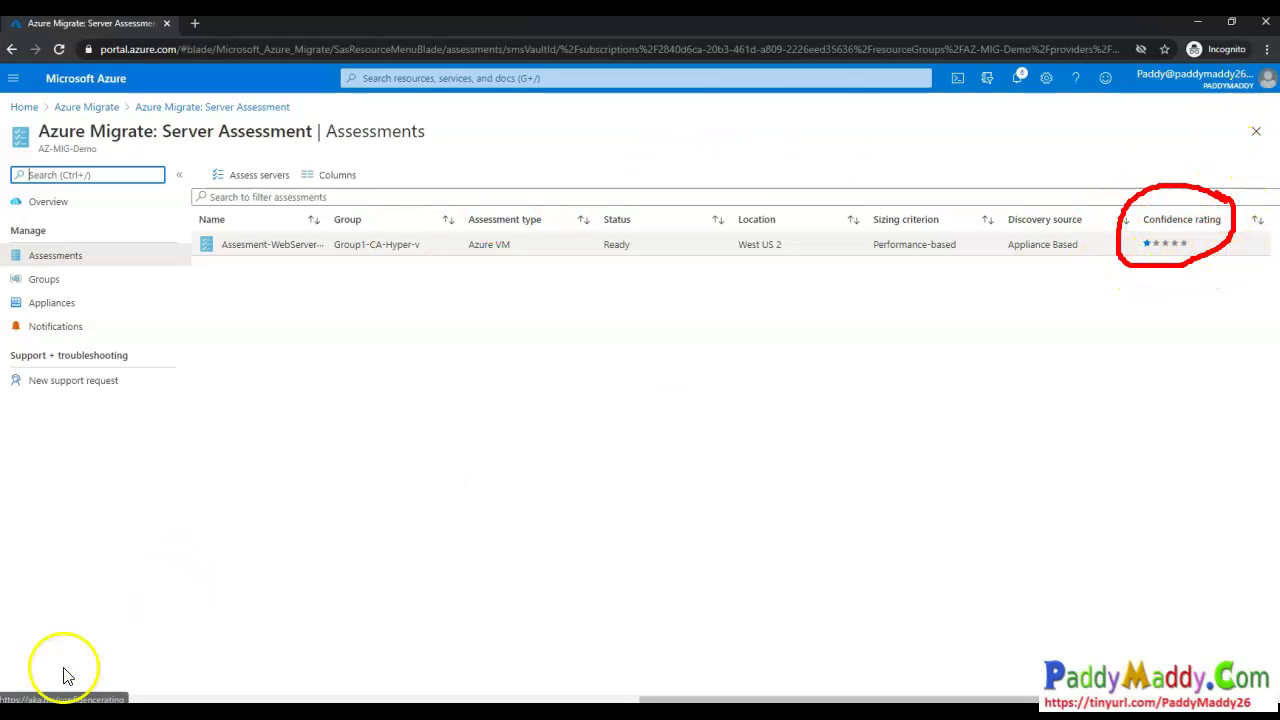
key("Escape")
left_click(250, 249)
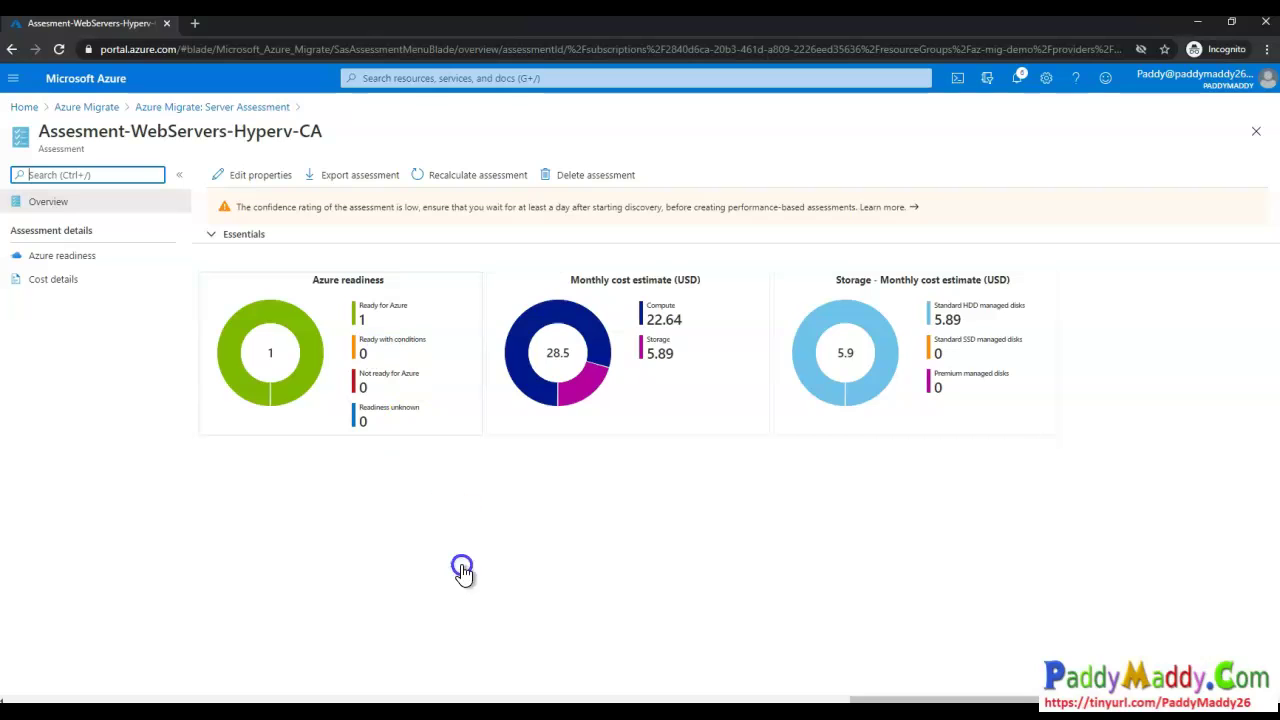
left_click(696, 281)
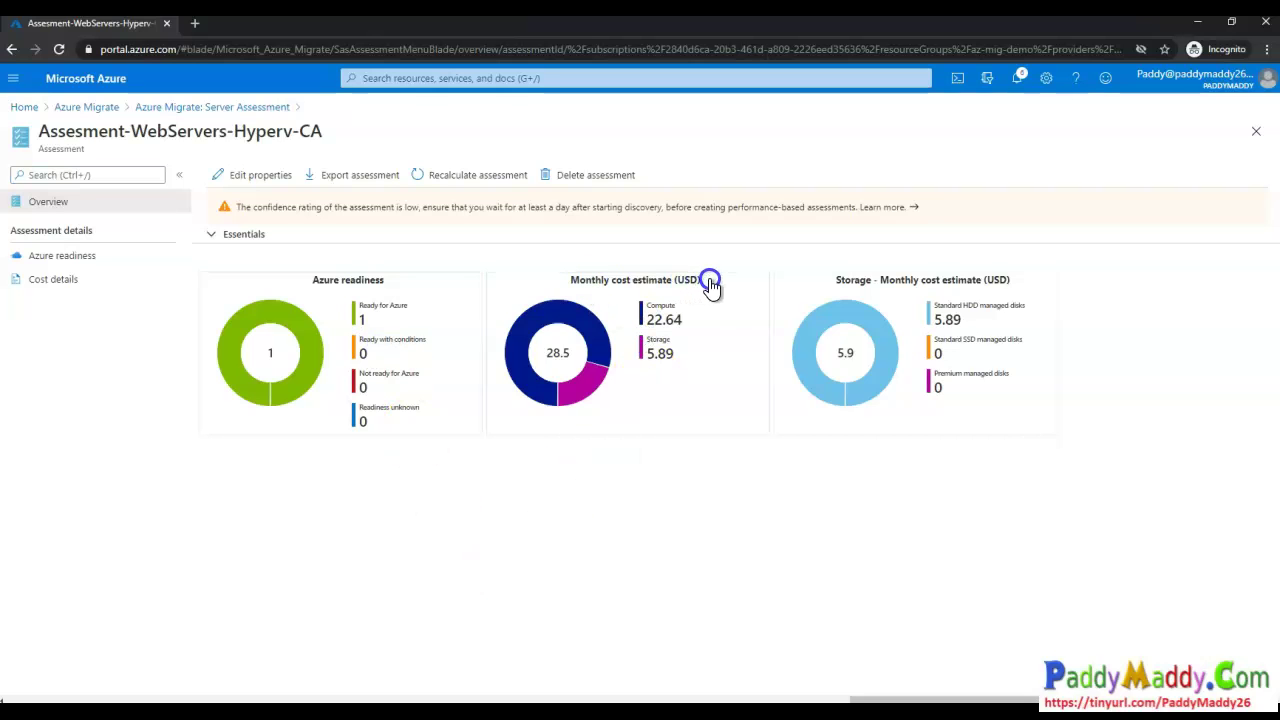
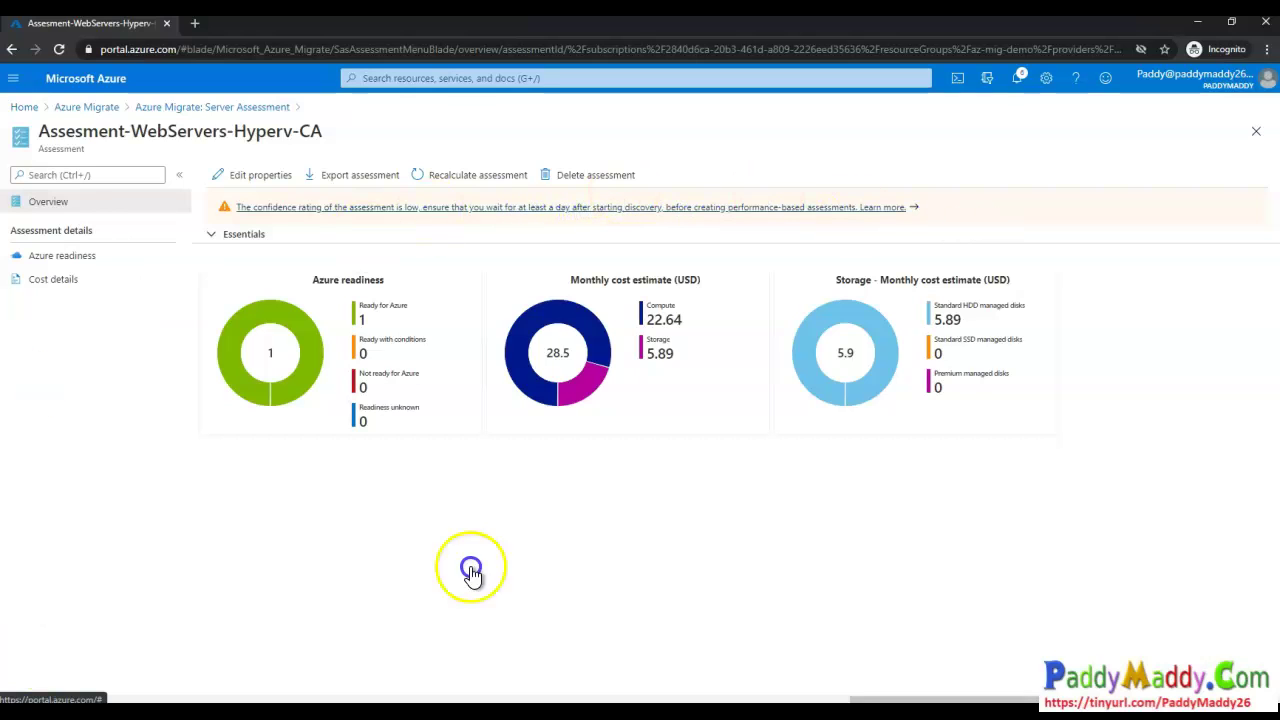
- Check the assessment's Azure readiness and cost details breakdowns
left_click(62, 262)
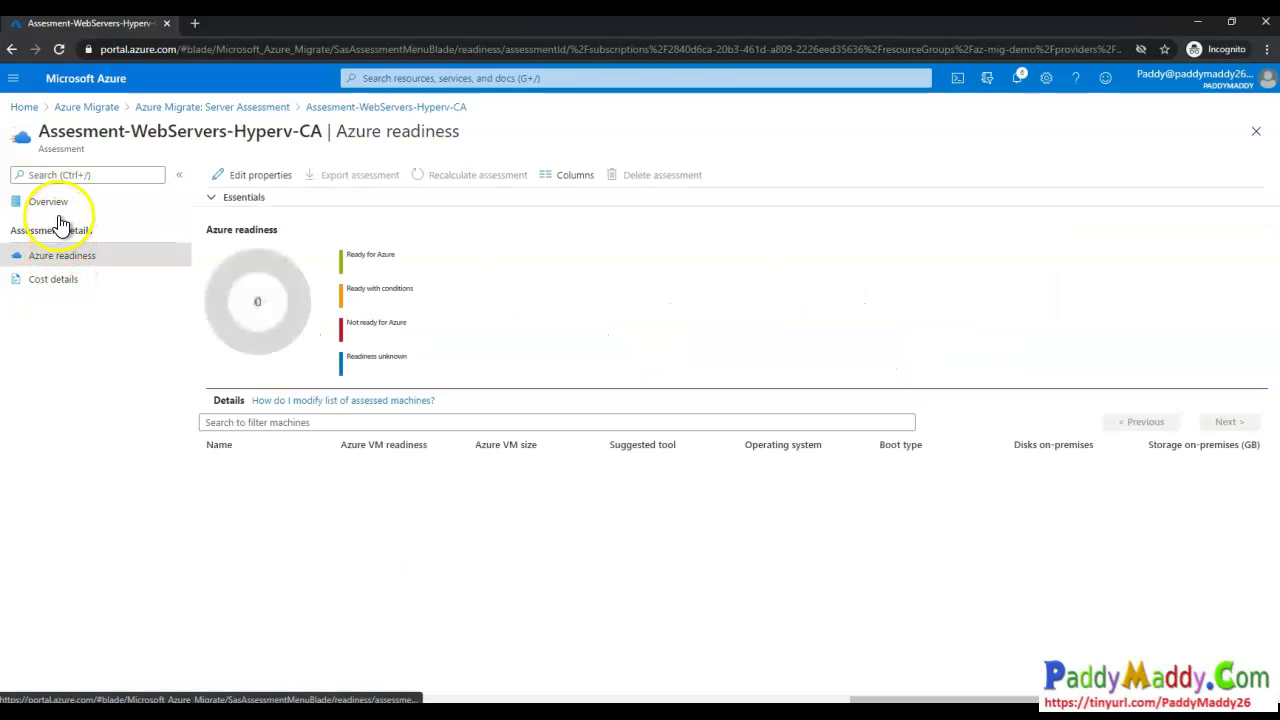
left_click(50, 280)
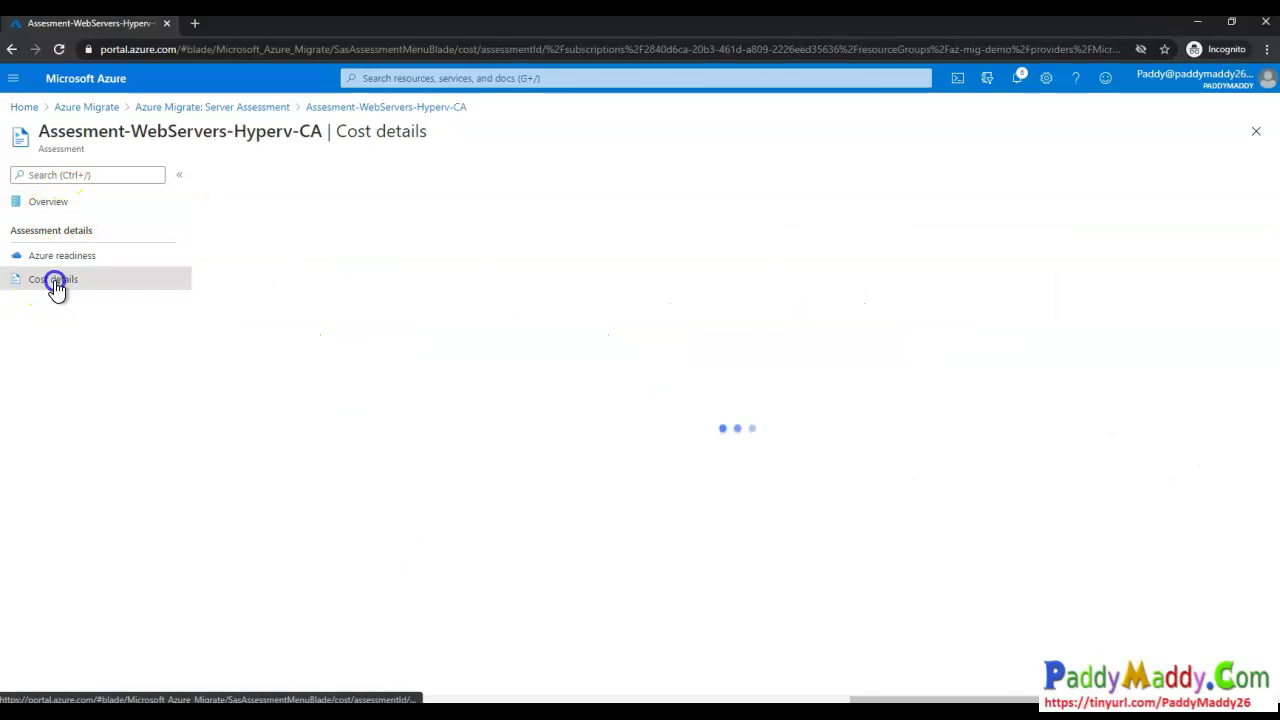
left_click(55, 262)
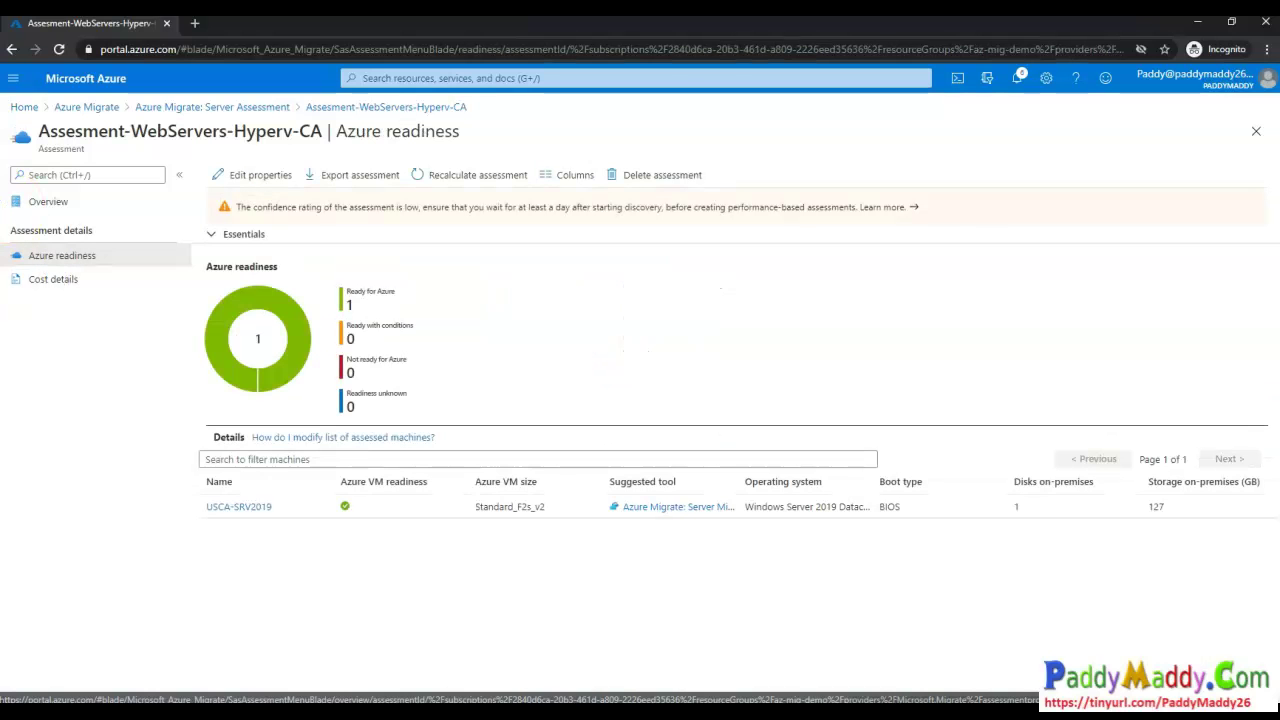
- Open USCA-SRV2019's details (Ready, Standard_F2s_v2, 28.5 USD monthly) with disks and network adapters expanded
left_click(907, 517)
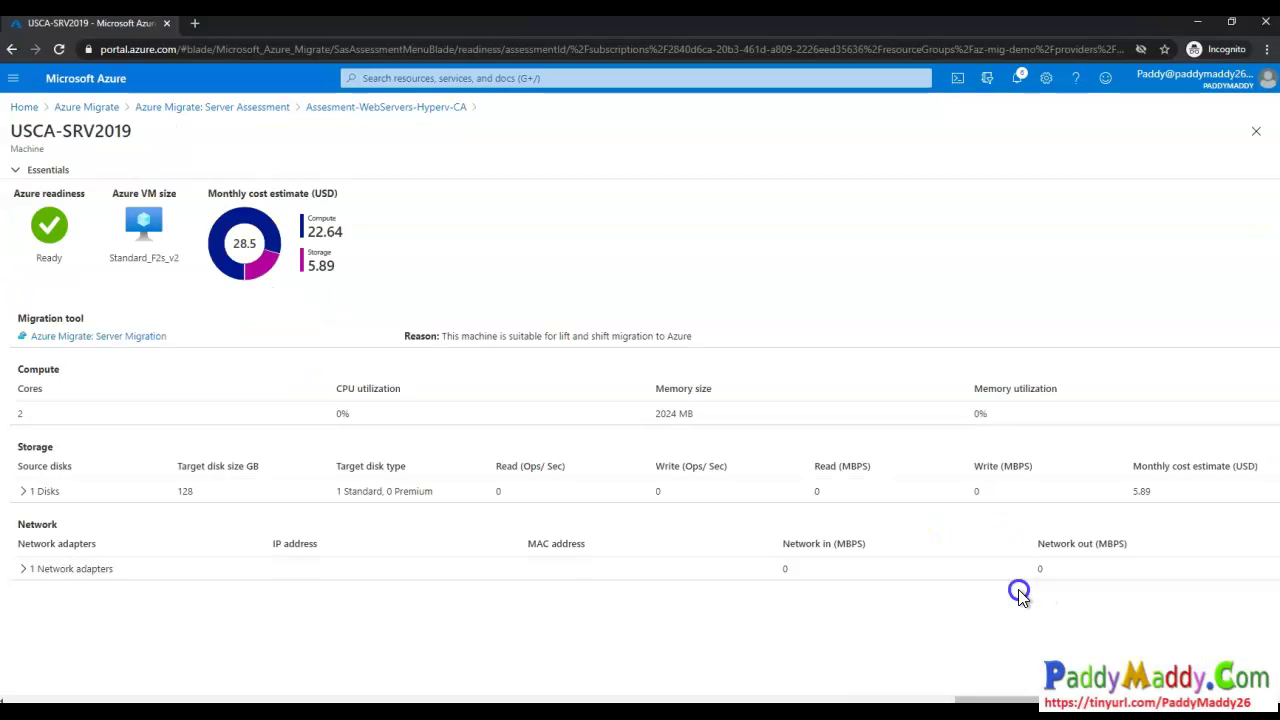
left_click(21, 575)
left_click(25, 493)
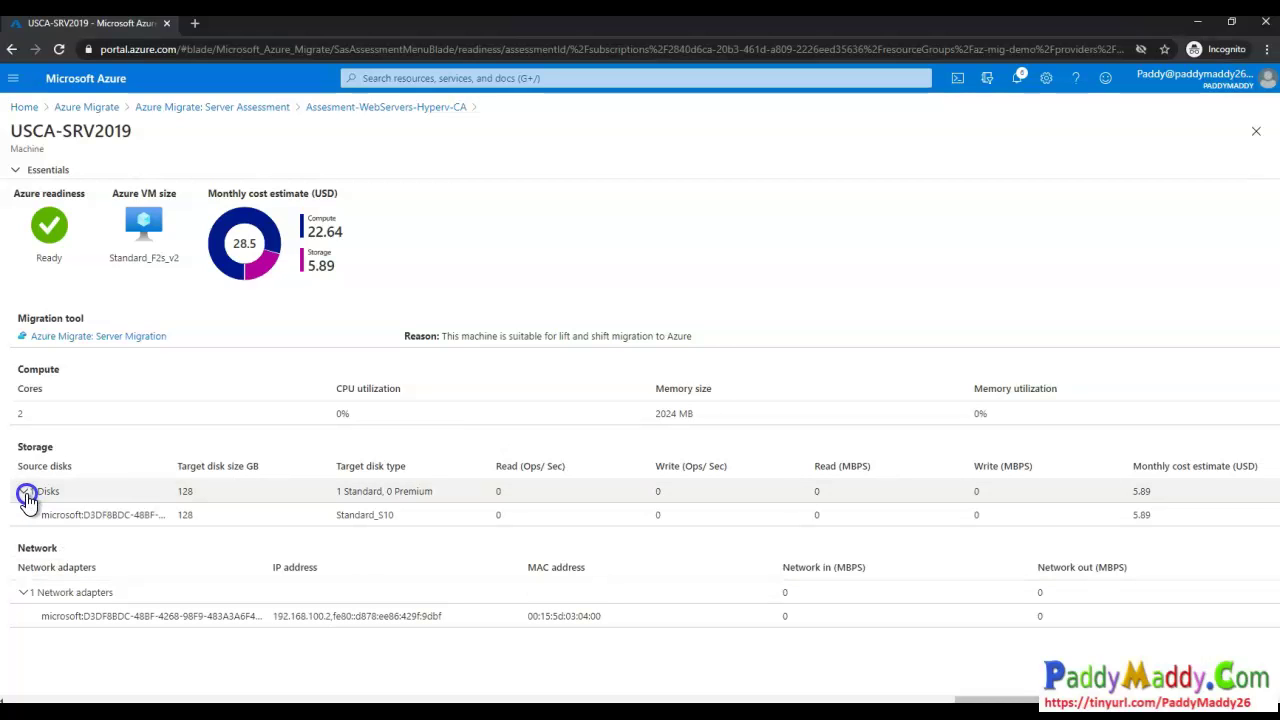
left_click_drag(21, 420, 848, 289)
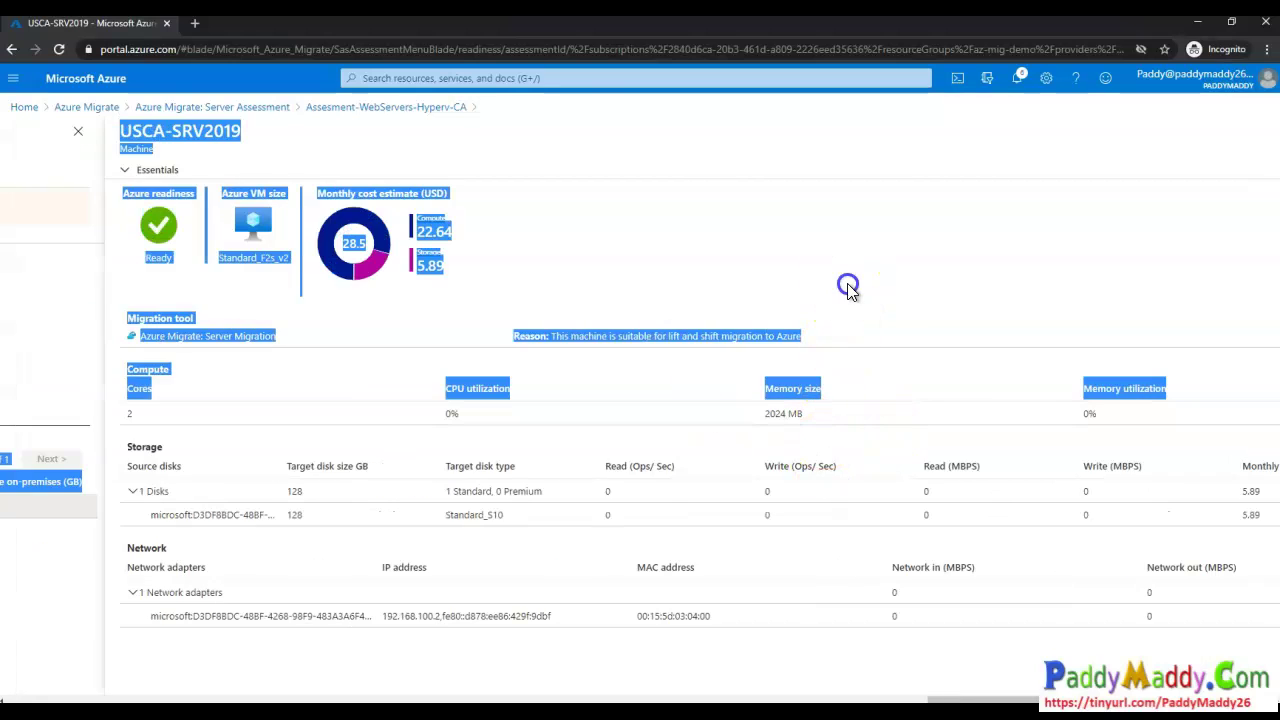
left_click(848, 289)
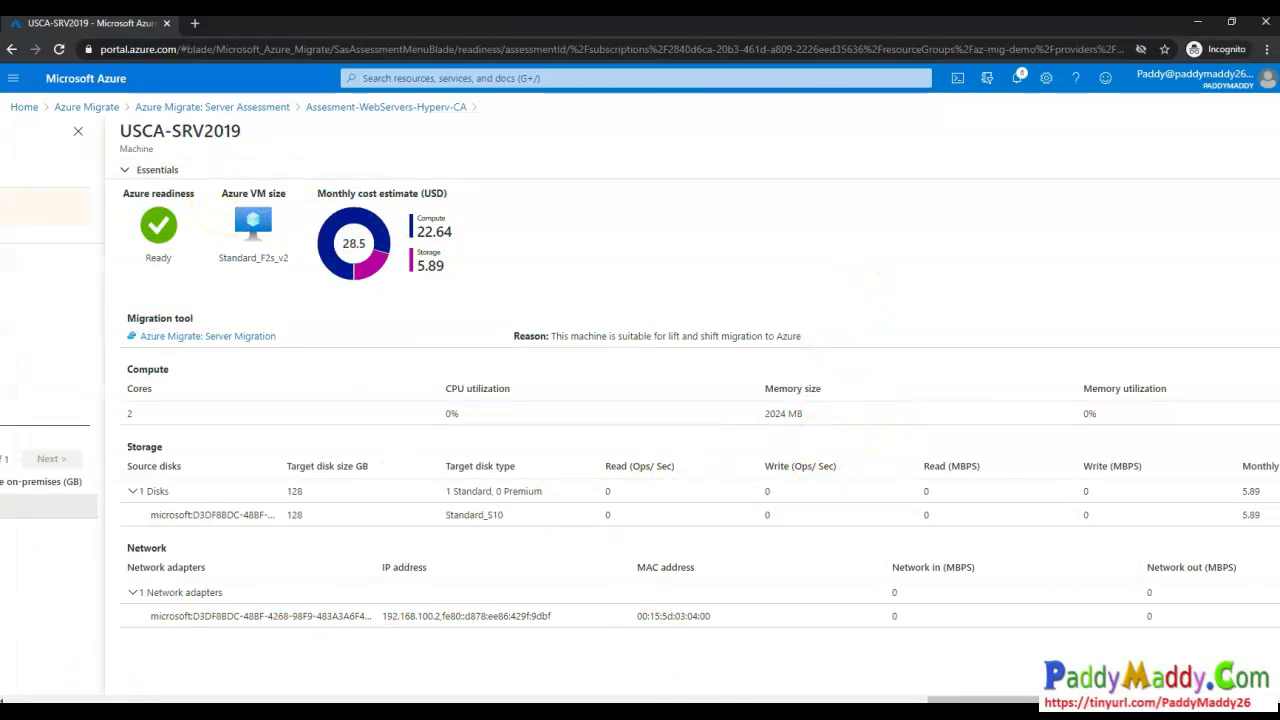
- Return to the Azure Migrate servers overview and refresh the tool counts
left_click(104, 107)
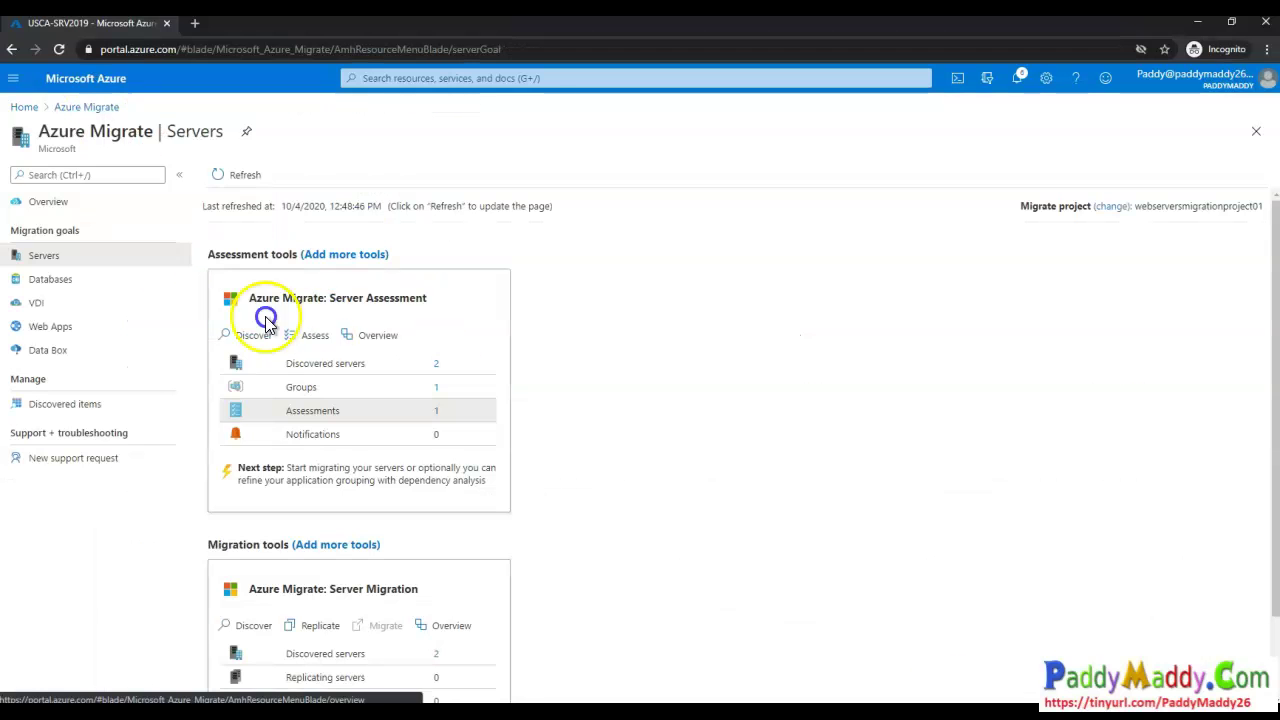
left_click(240, 176)
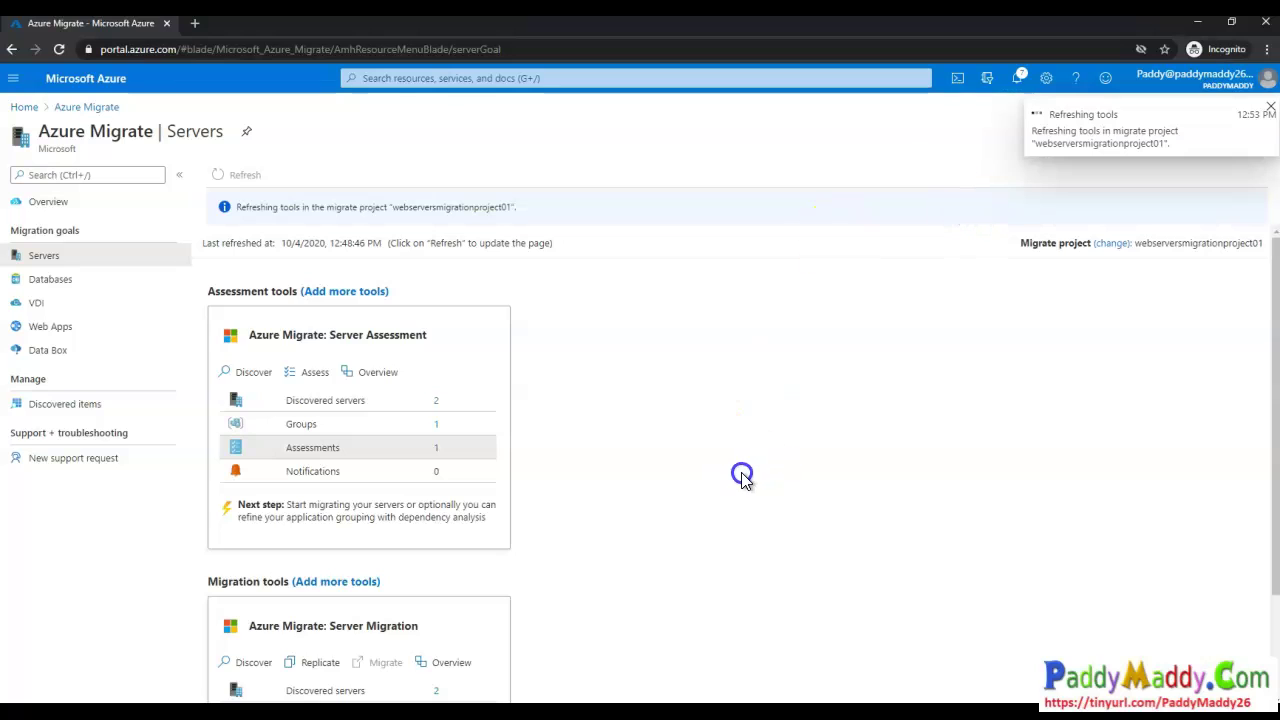
scroll(743, 474, "down", 1)
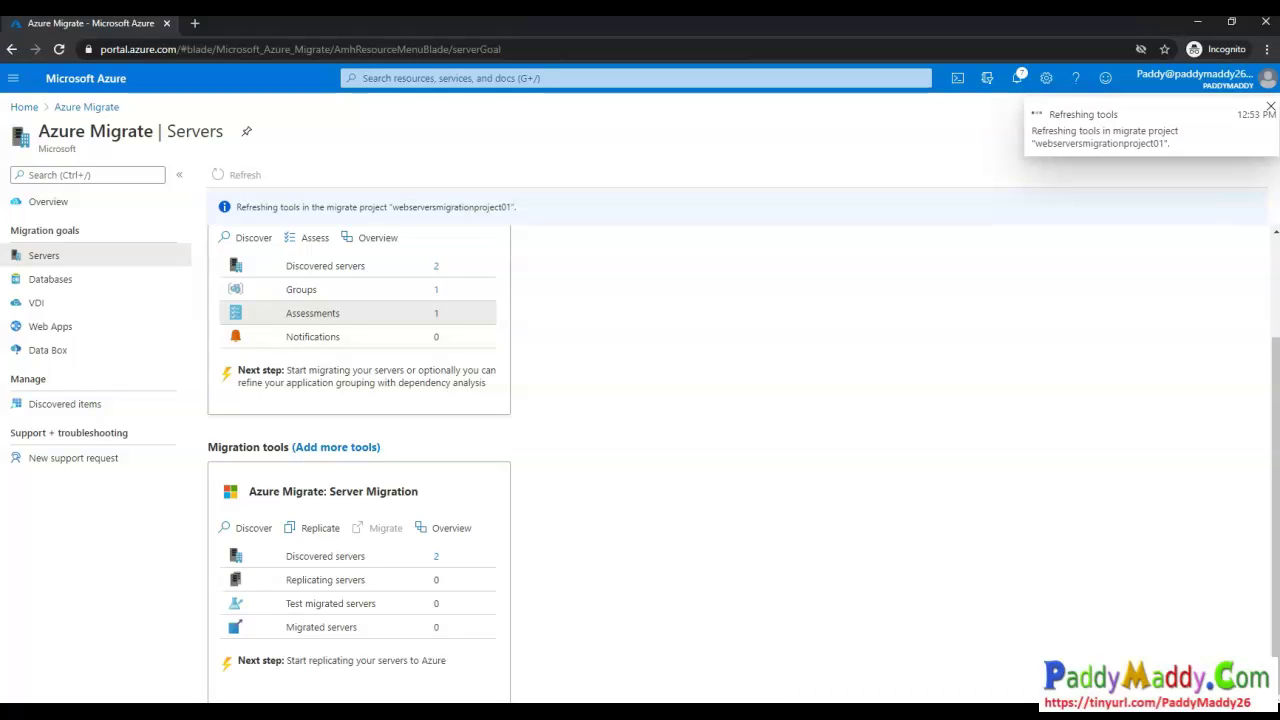
- Review the Assessment and Migration tools and the Next step guidance, then start Server Migration discovery
left_click_drag(220, 447, 288, 448)
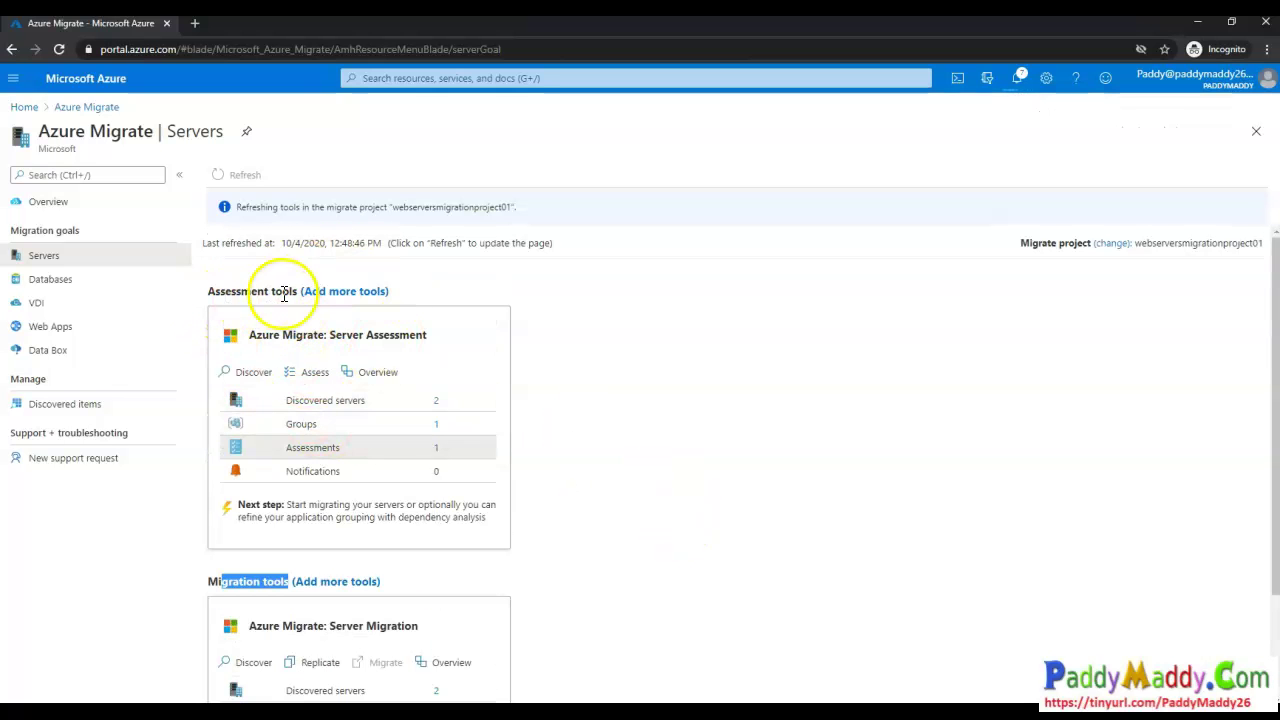
left_click_drag(215, 291, 283, 291)
scroll(594, 443, "down", 2)
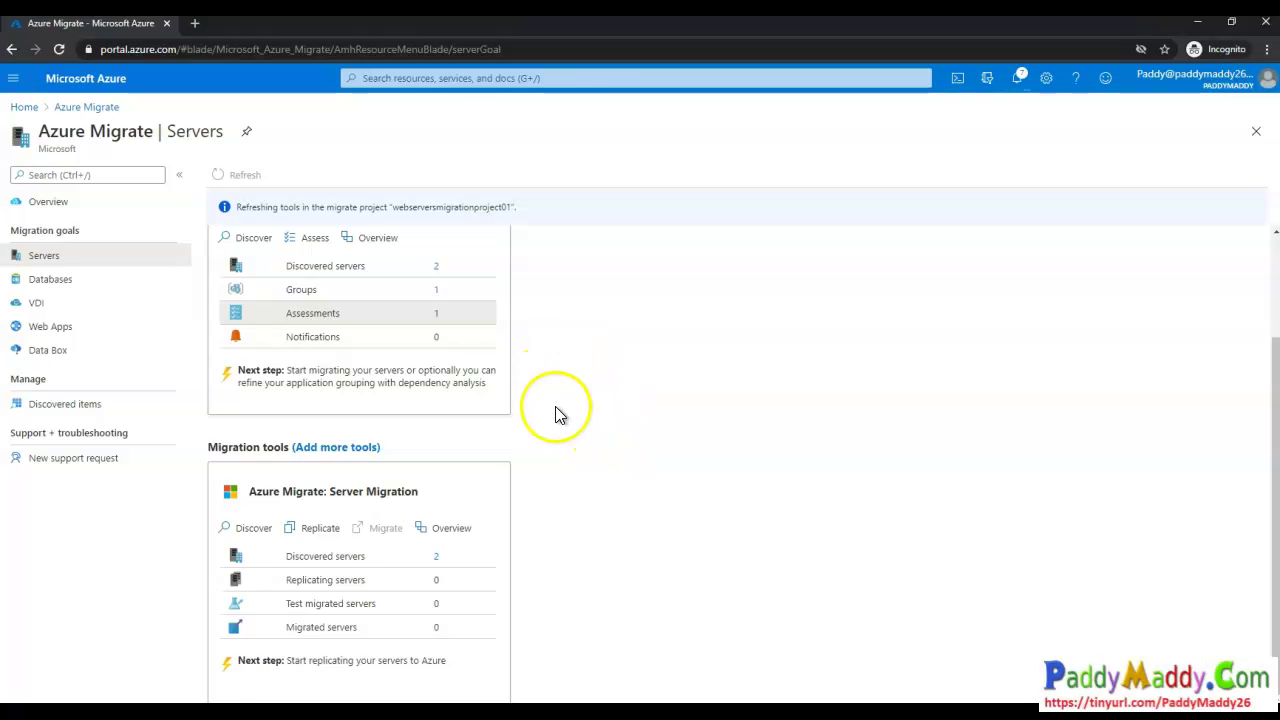
scroll(557, 414, "up", 2)
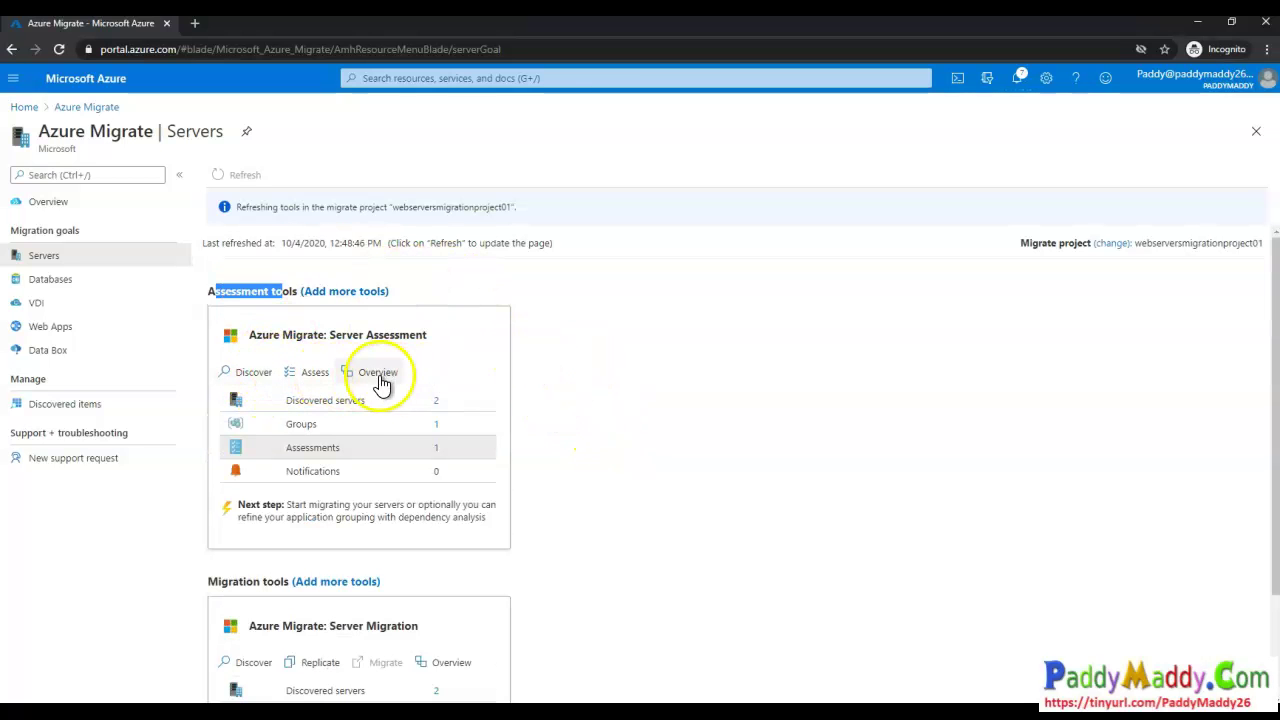
scroll(560, 515, "down", 3)
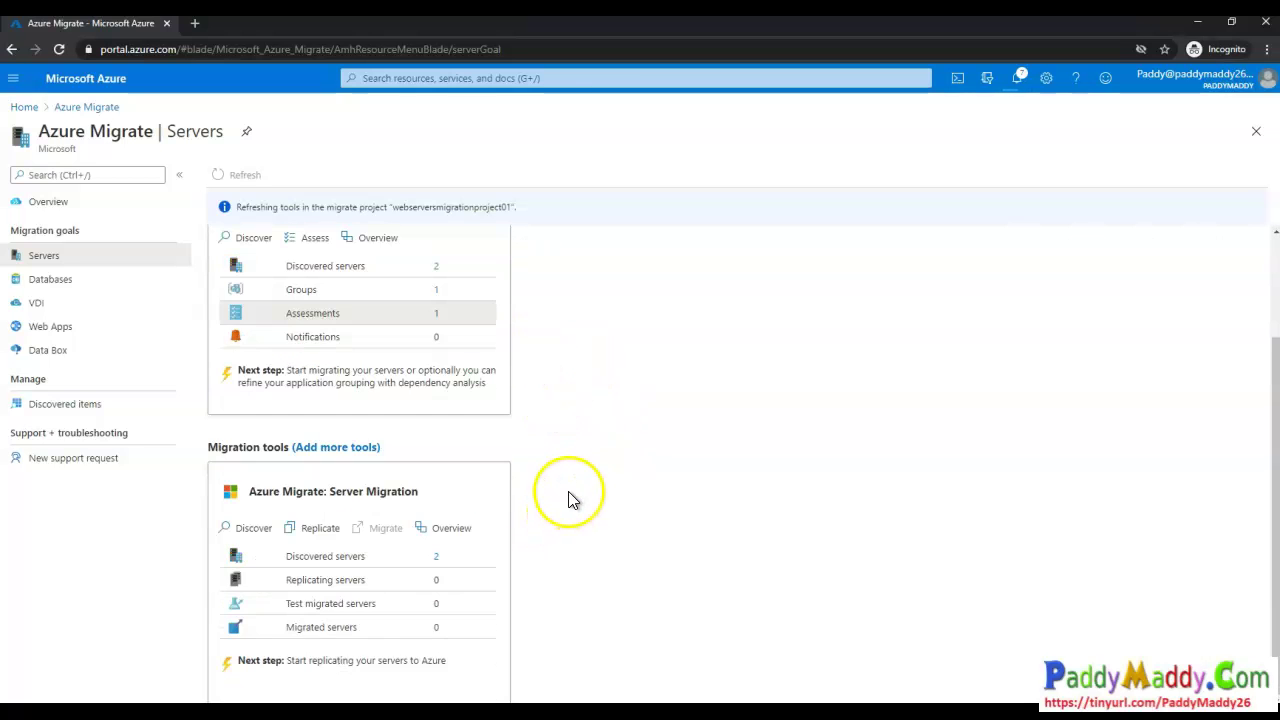
left_click_drag(300, 372, 496, 372)
left_click_drag(351, 381, 452, 397)
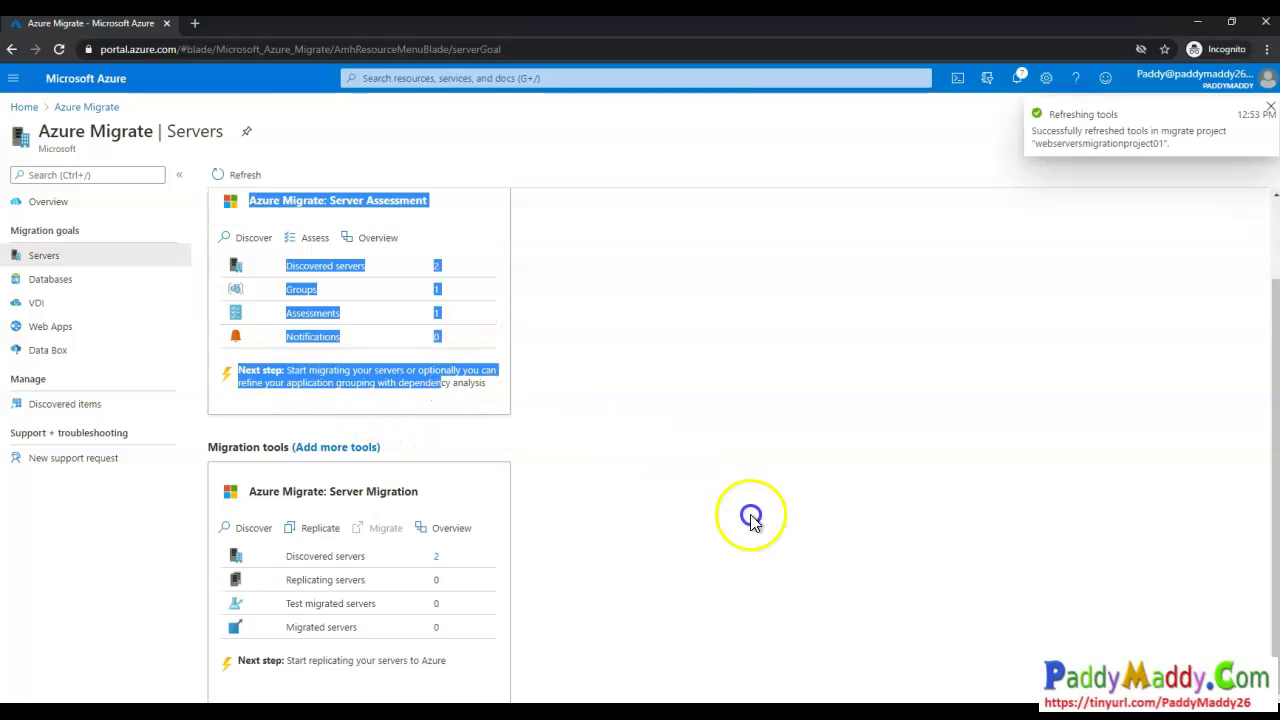
left_click(803, 537)
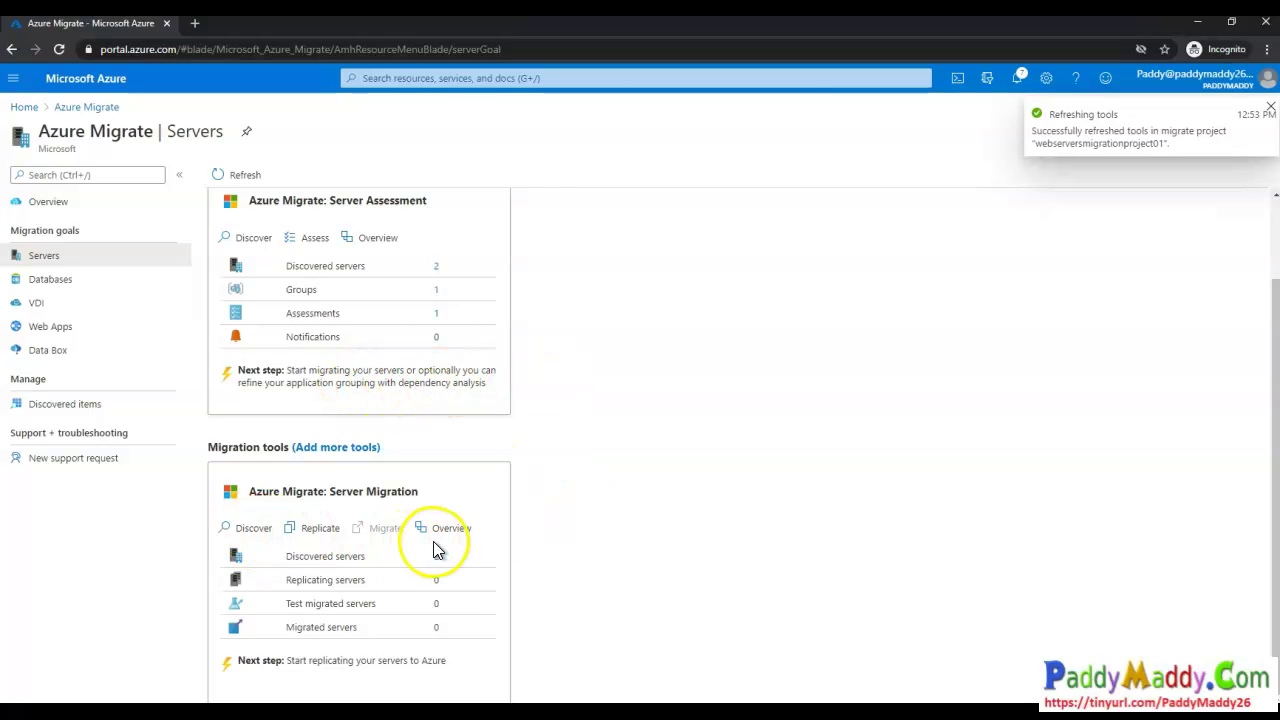
left_click(232, 528)
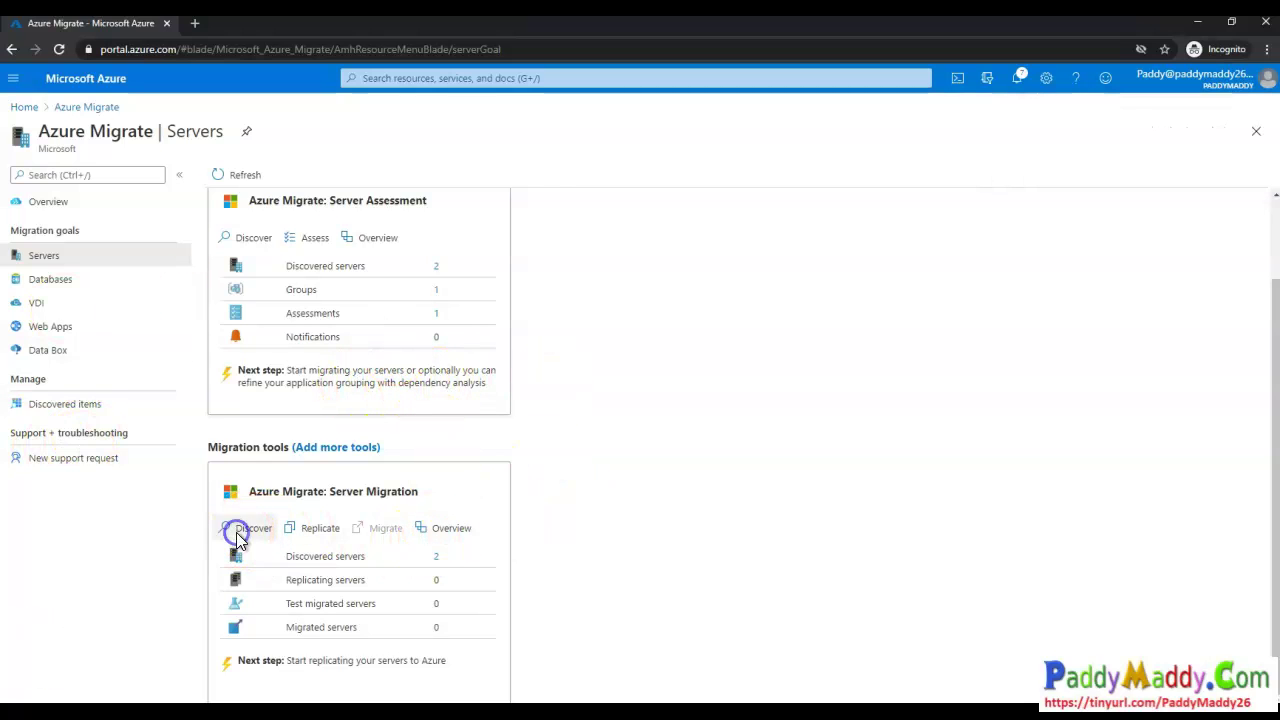
- Choose 'Yes, with Hyper-V', keep East US as the target region, and tick the region confirmation
left_click(66, 196)
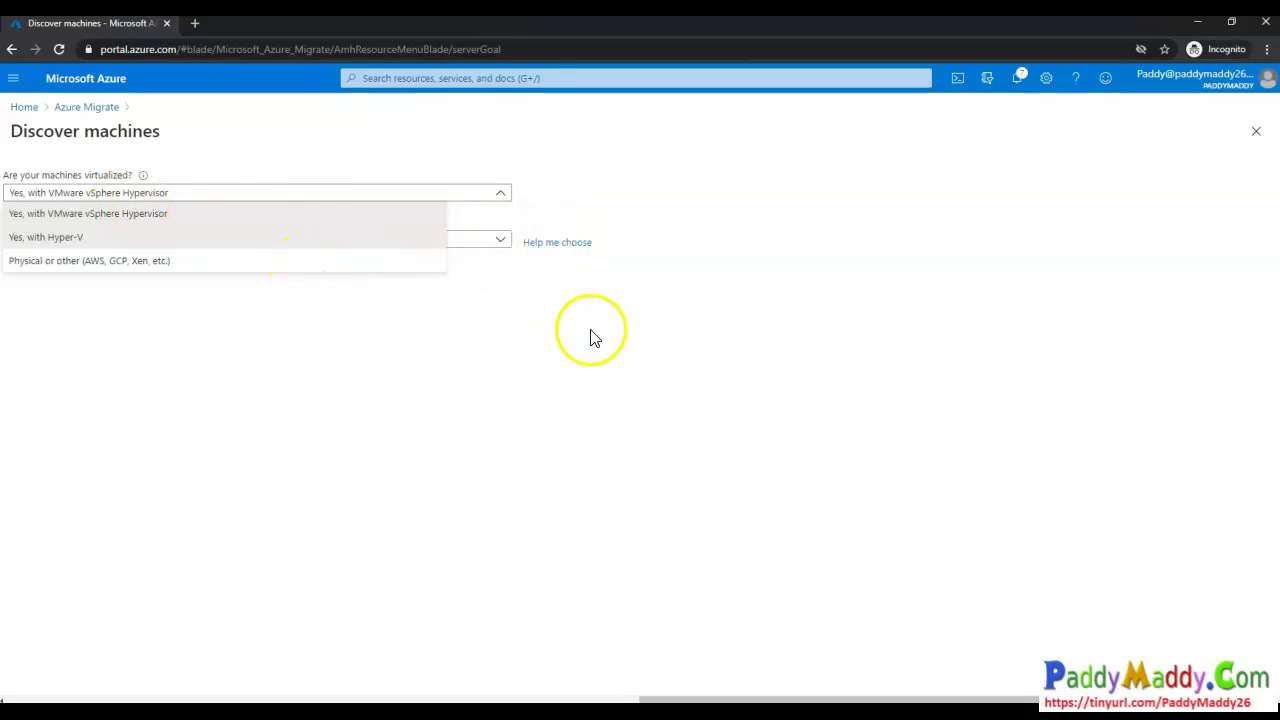
left_click(66, 238)
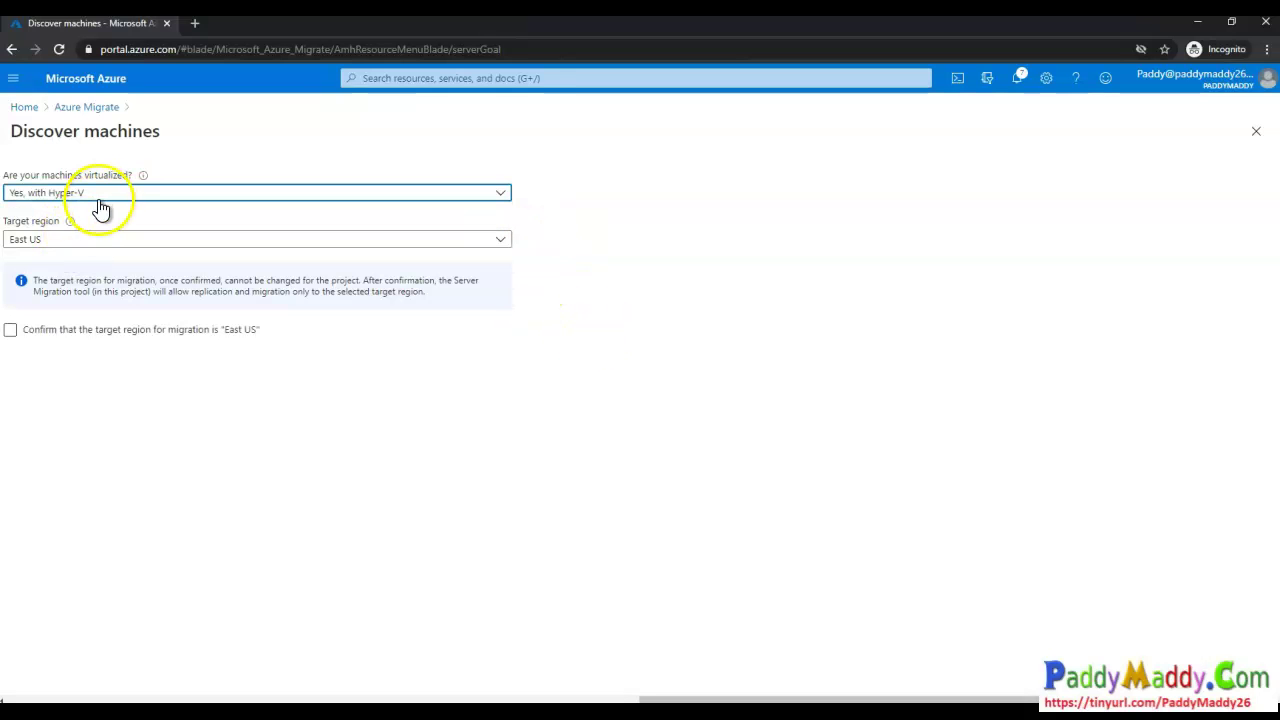
left_click(101, 197)
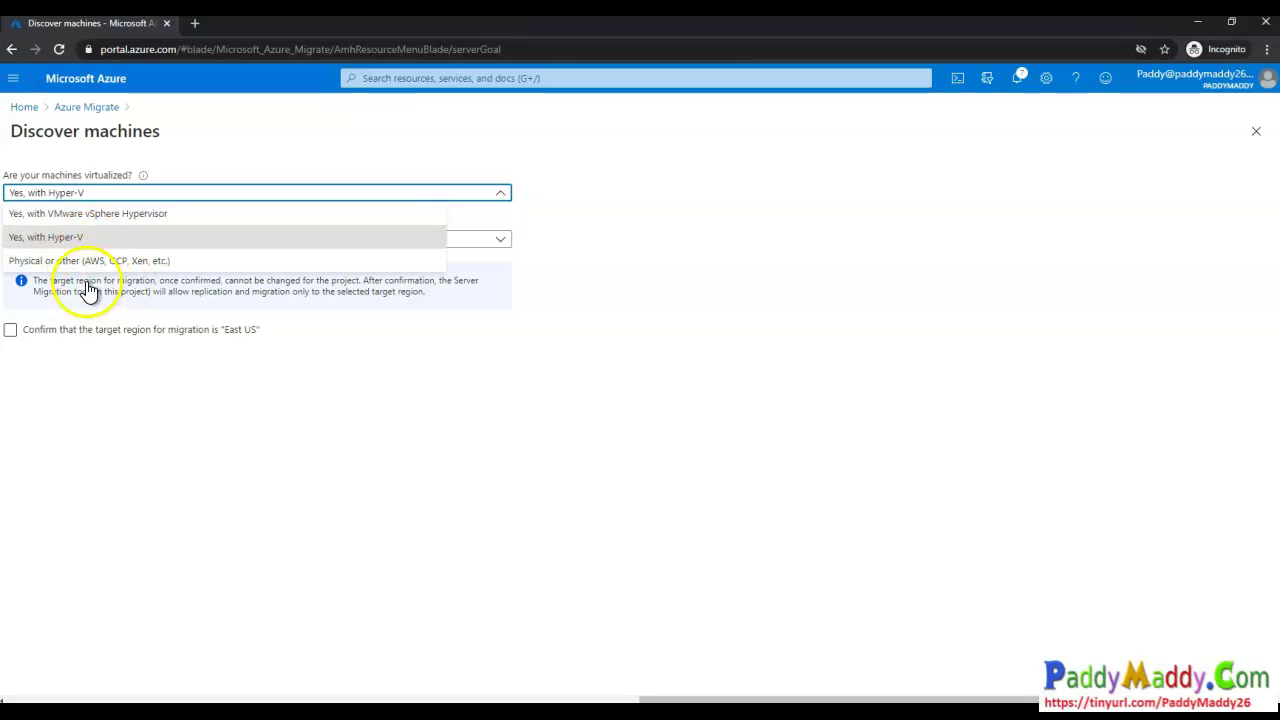
left_click(90, 238)
left_click(86, 240)
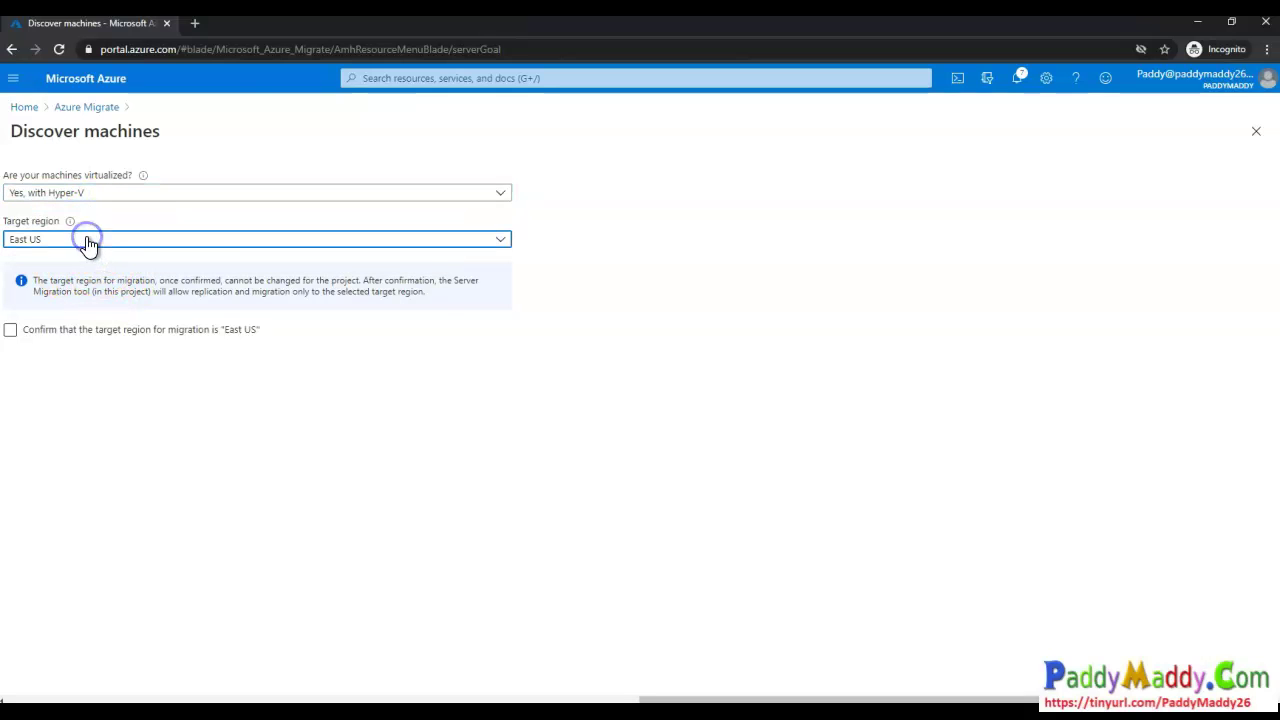
left_click(866, 295)
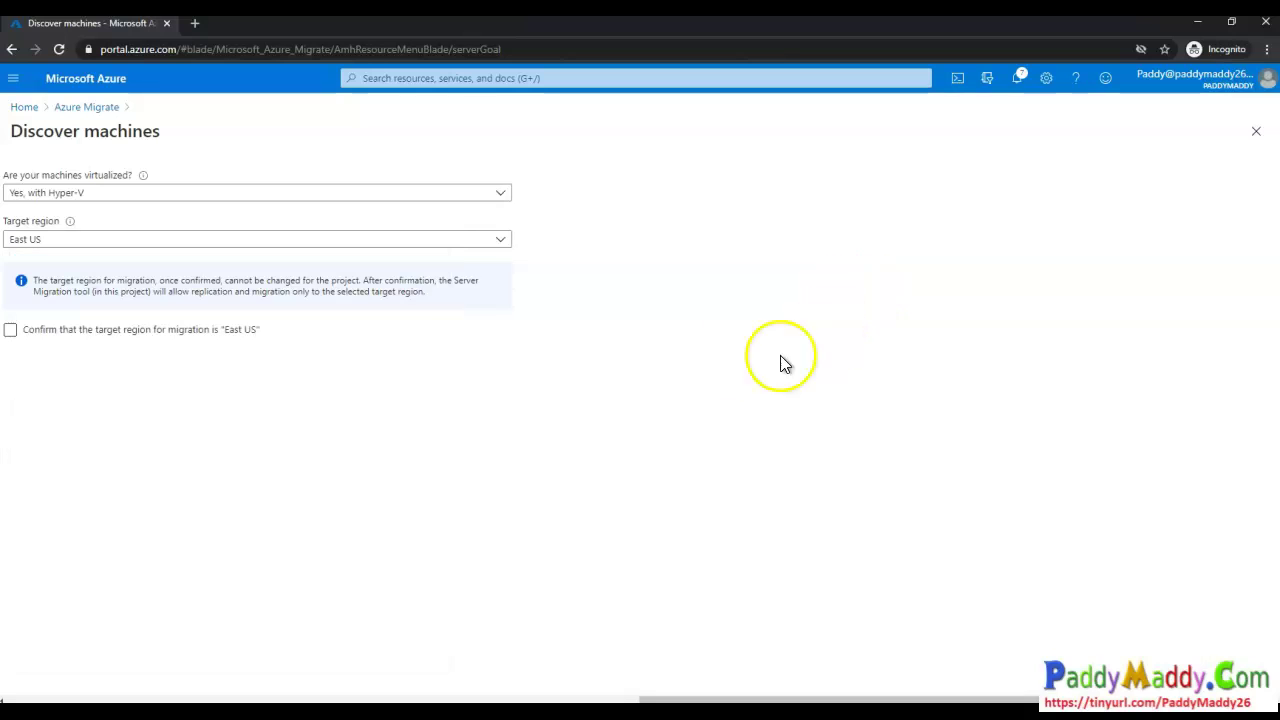
left_click(42, 331)
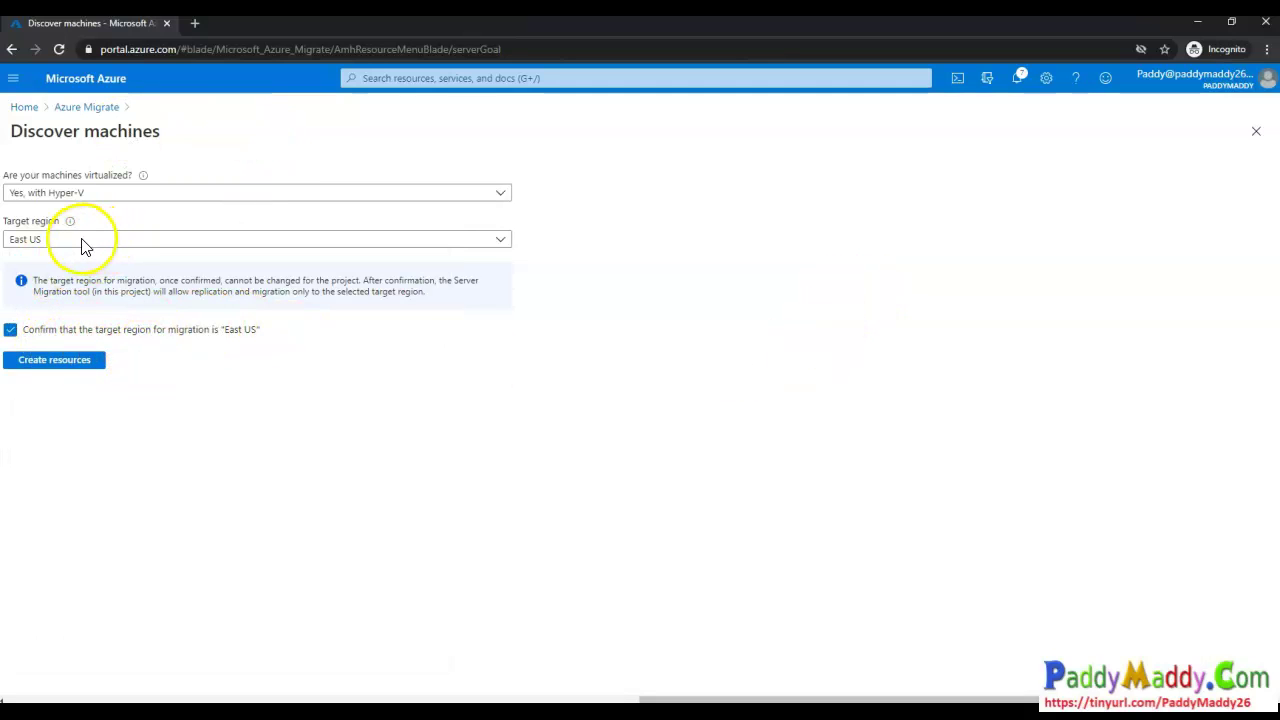
- Note the permanent East US region warning and create the Server Migration resources
left_click_drag(61, 239, 165, 214)
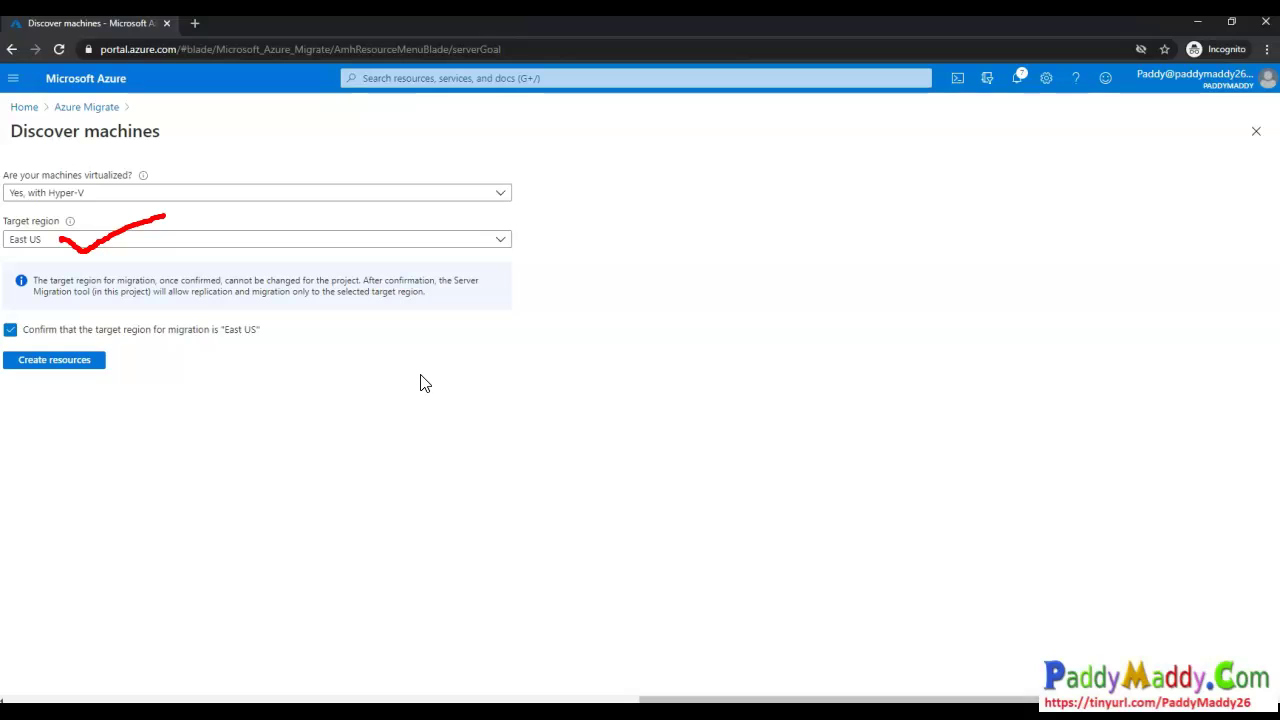
left_click_drag(167, 330, 254, 340)
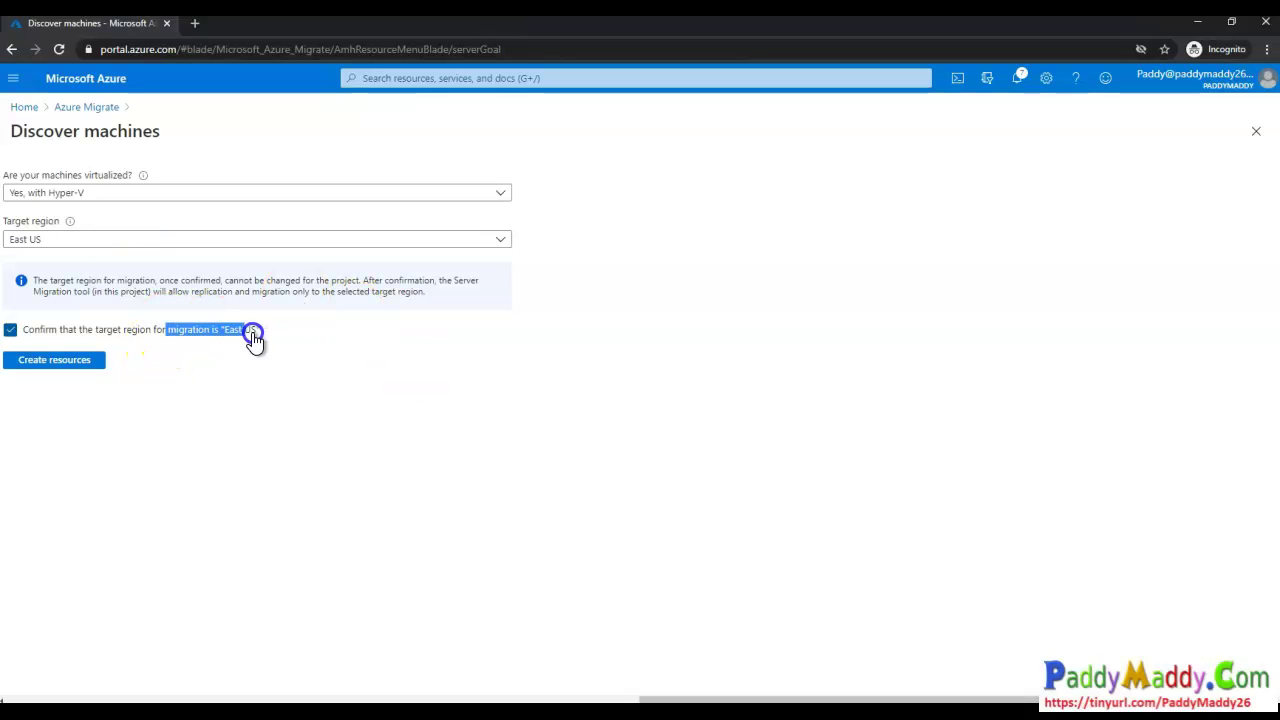
left_click_drag(48, 283, 437, 281)
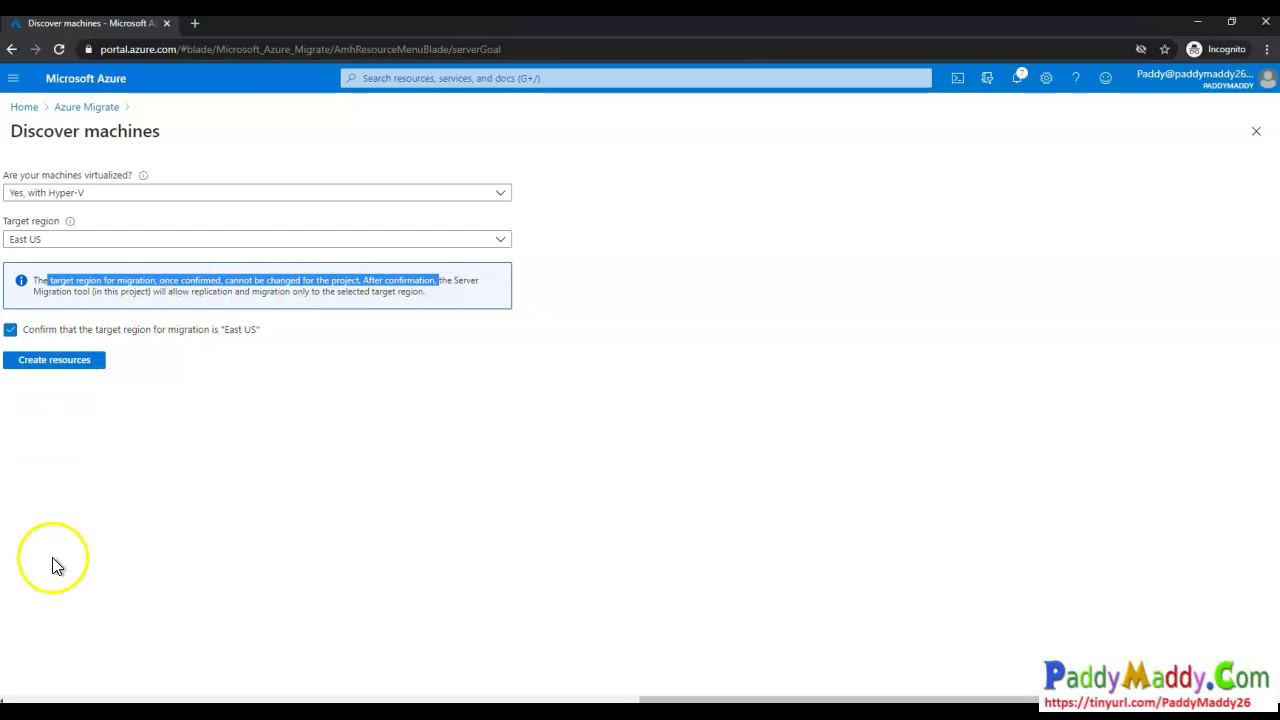
left_click(62, 366)
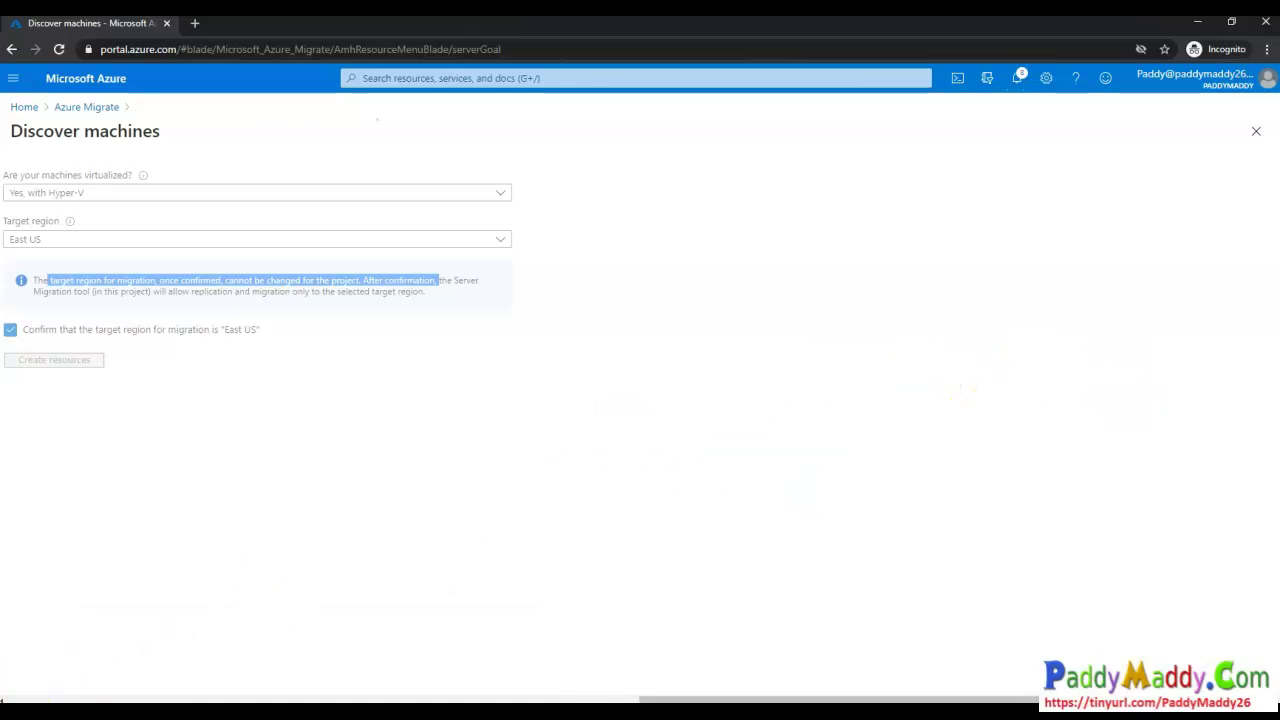
- Open Notifications and confirm the deployment to AZ-MIG-Demo succeeded
left_click(1020, 90)
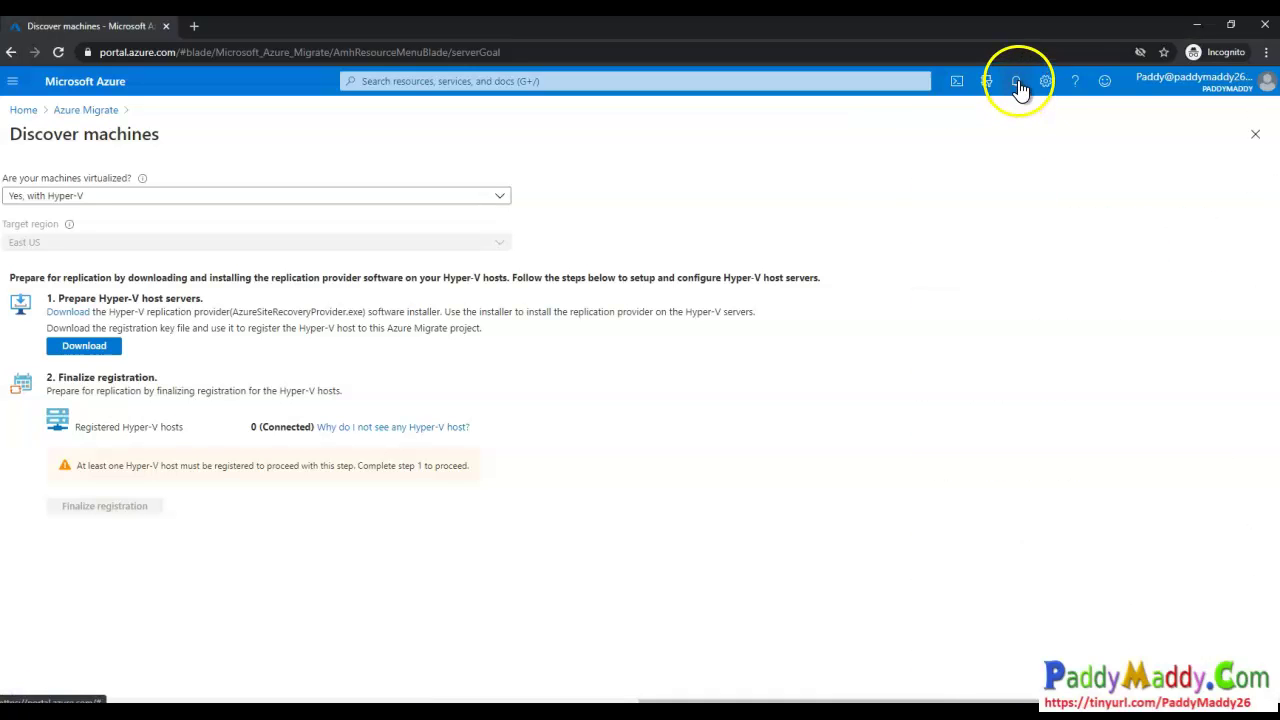
left_click(1018, 80)
left_click(1018, 80)
left_click(1017, 76)
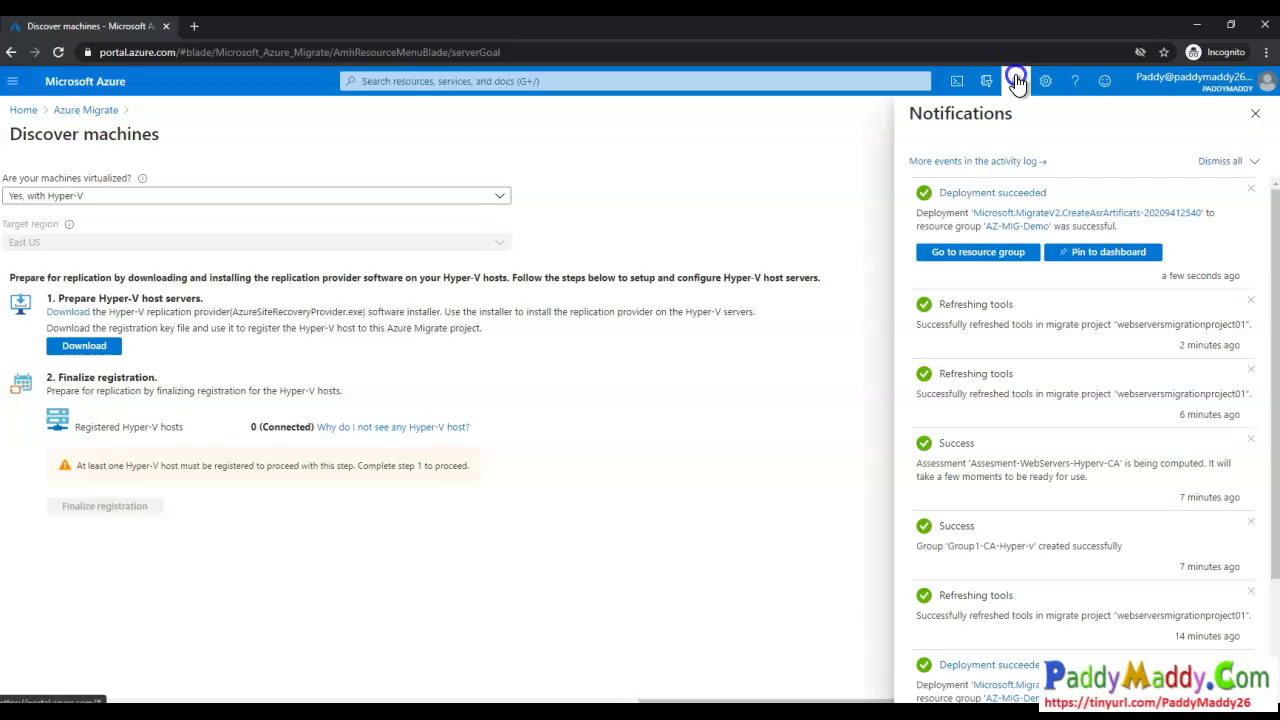
left_click(1030, 232)
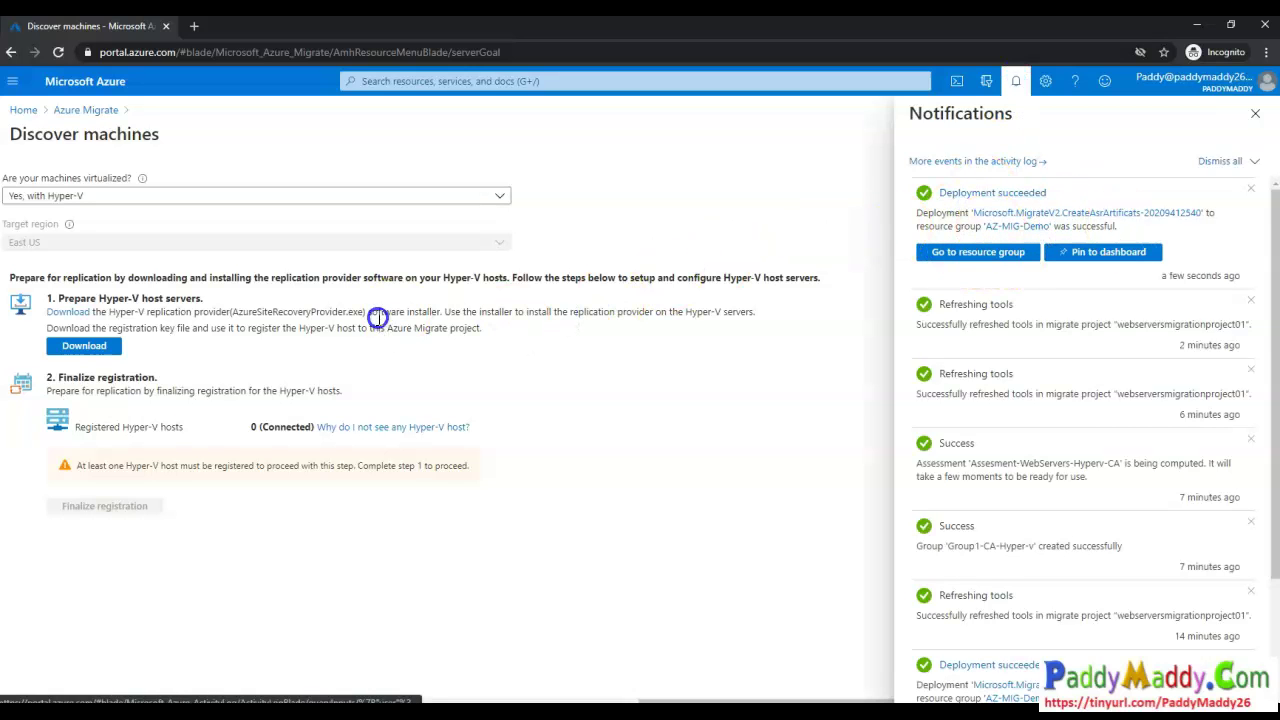
left_click_drag(151, 198, 289, 160)
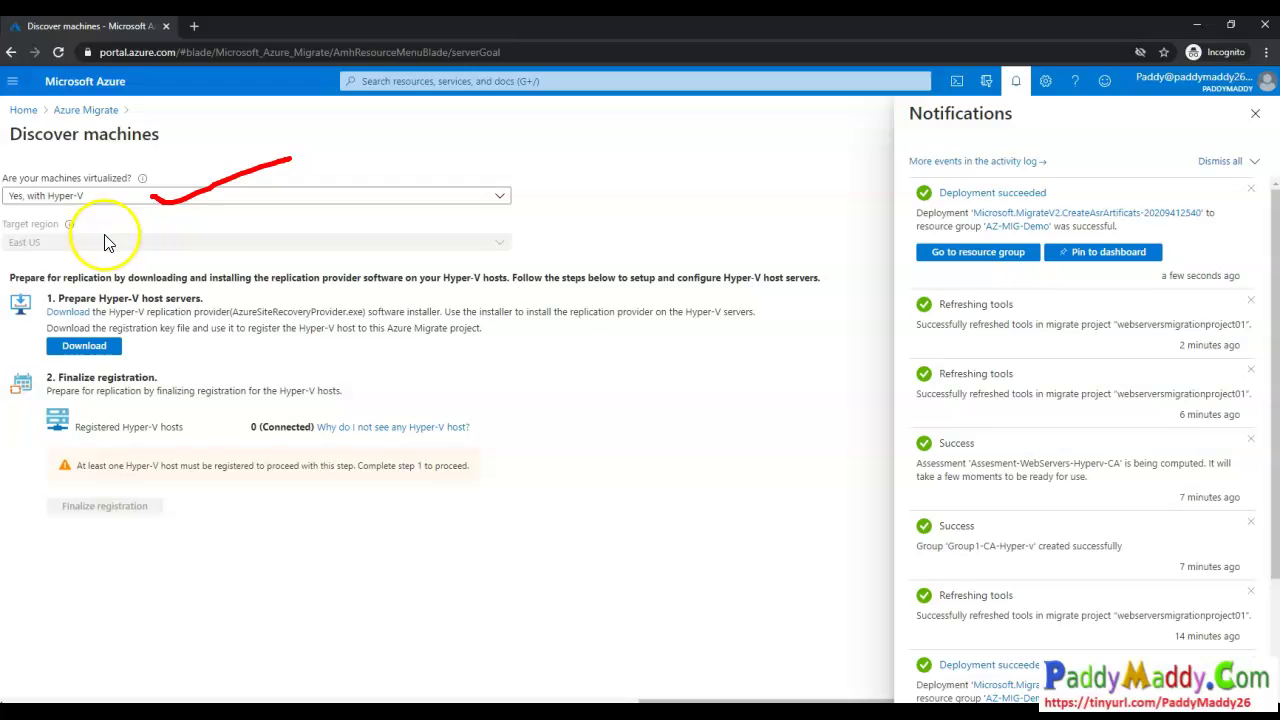
left_click_drag(104, 236, 286, 206)
mouse_move(298, 150)
left_mouse_down()
mouse_move(366, 214)
mouse_move(366, 260)
left_mouse_up()
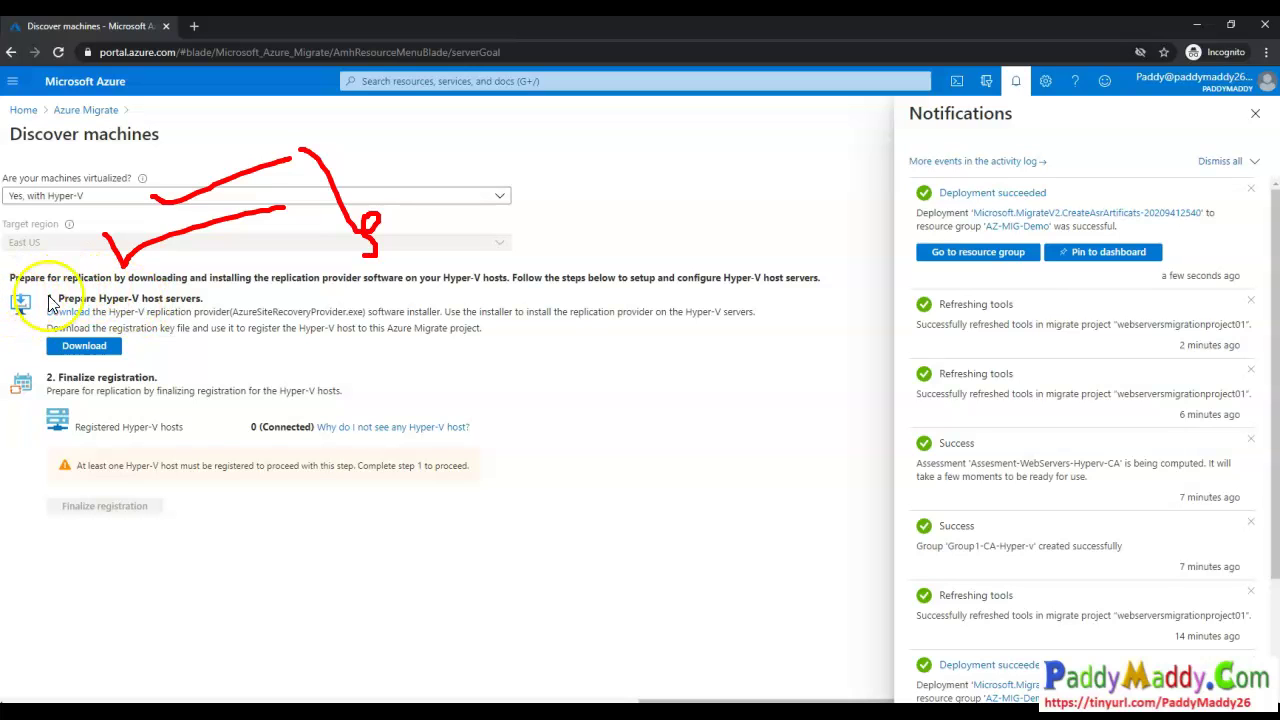
mouse_move(133, 350)
left_mouse_down()
mouse_move(75, 322)
mouse_move(27, 352)
mouse_move(95, 370)
mouse_move(137, 350)
left_mouse_up()
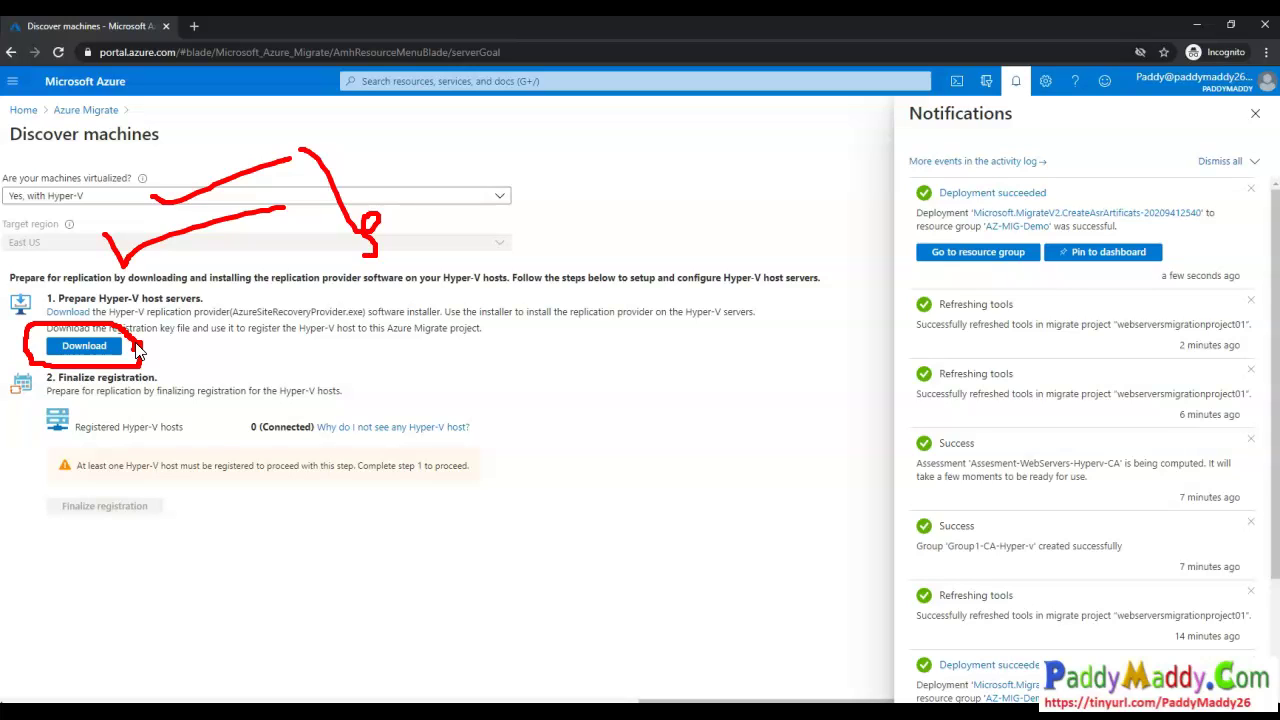
- Go over the Hyper-V host preparation steps, with 0 hosts registered
key("Escape")
left_click_drag(131, 299, 191, 299)
mouse_move(100, 293)
left_mouse_down()
mouse_move(25, 316)
mouse_move(102, 298)
left_mouse_up()
left_click_drag(233, 321, 372, 322)
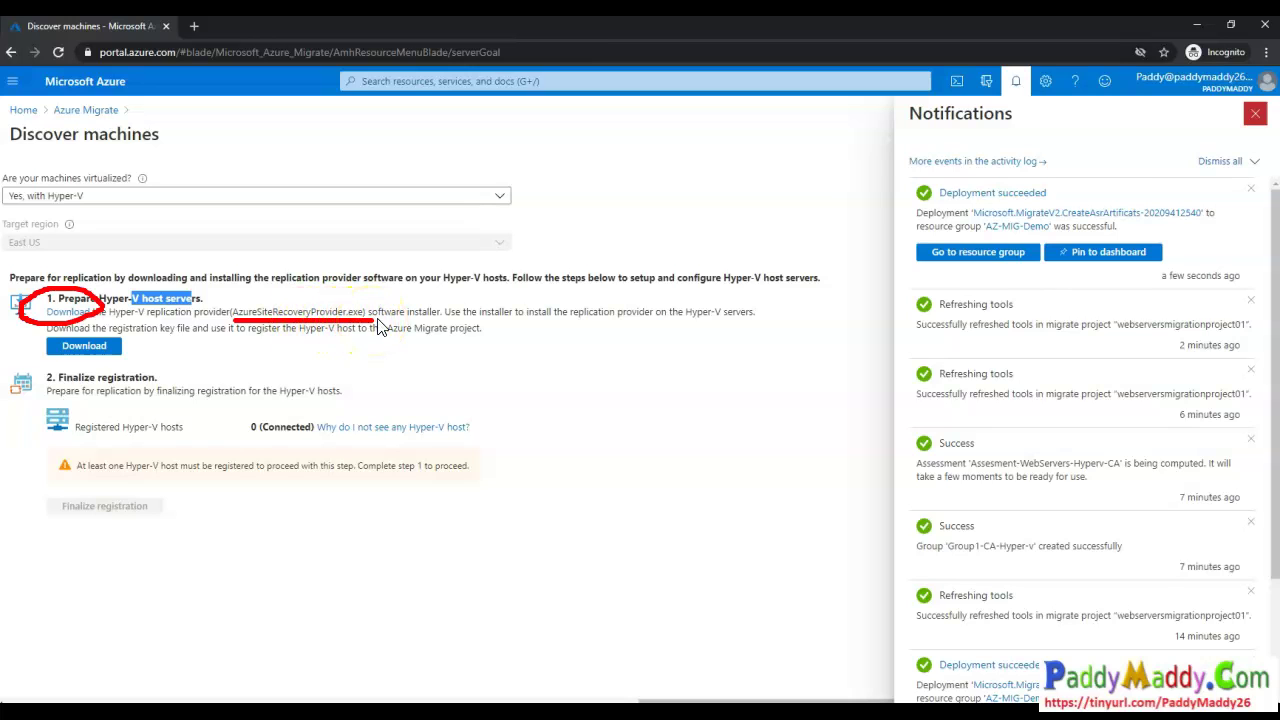
mouse_move(128, 348)
left_mouse_down()
mouse_move(150, 360)
mouse_move(221, 343)
left_mouse_up()
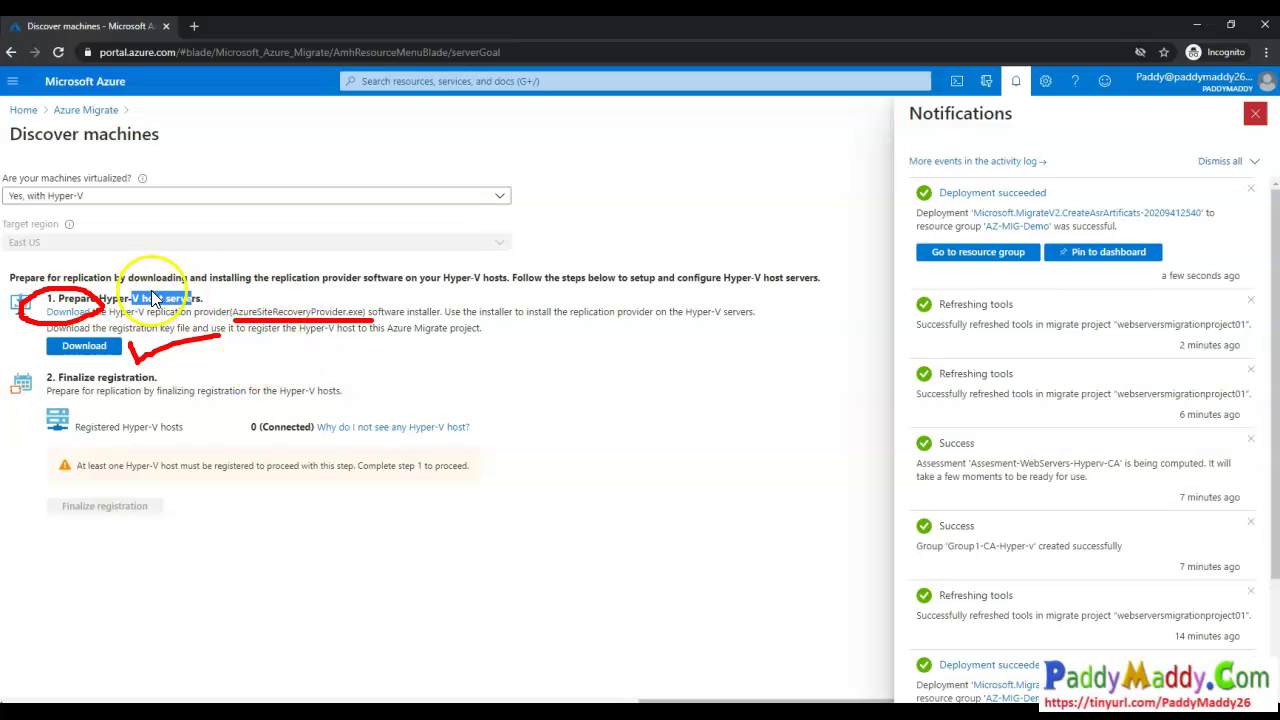
mouse_move(358, 291)
left_mouse_down()
mouse_move(262, 296)
mouse_move(236, 322)
mouse_move(345, 335)
mouse_move(370, 300)
mouse_move(352, 264)
mouse_move(440, 240)
left_mouse_up()
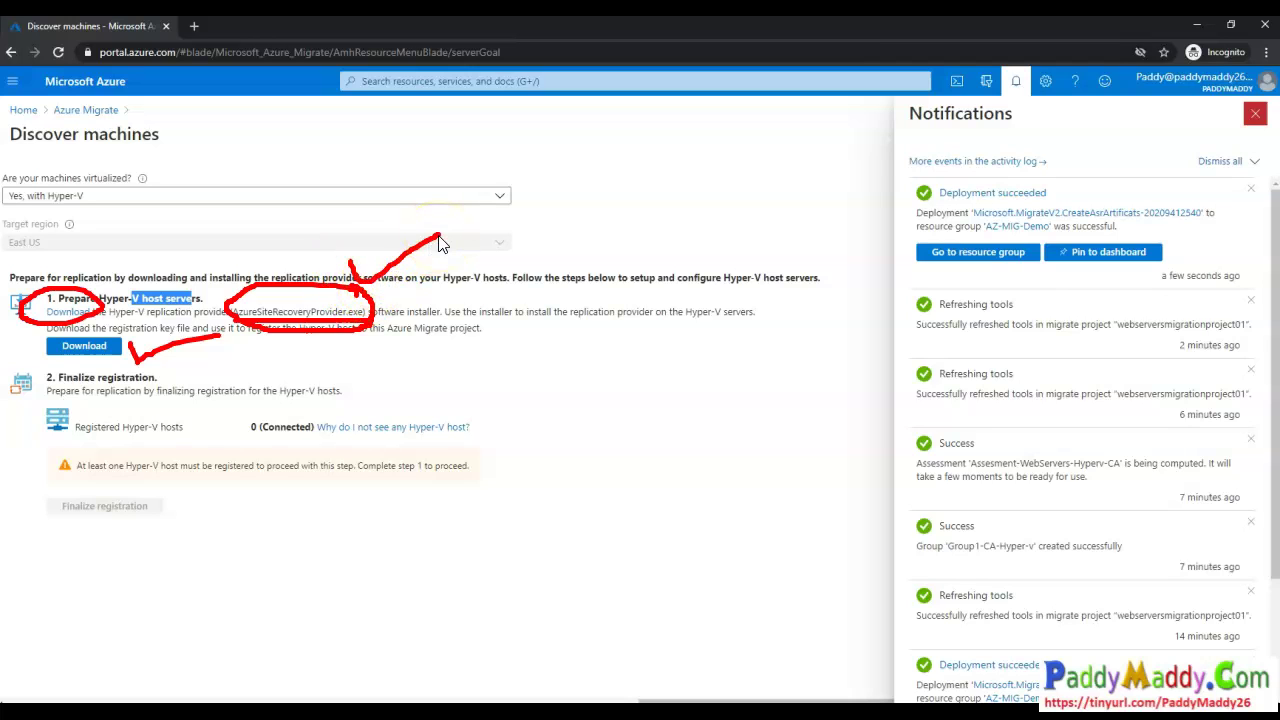
mouse_move(408, 296)
left_mouse_down()
mouse_move(351, 294)
mouse_move(477, 329)
mouse_move(203, 365)
mouse_move(135, 340)
mouse_move(133, 357)
mouse_move(176, 341)
left_mouse_up()
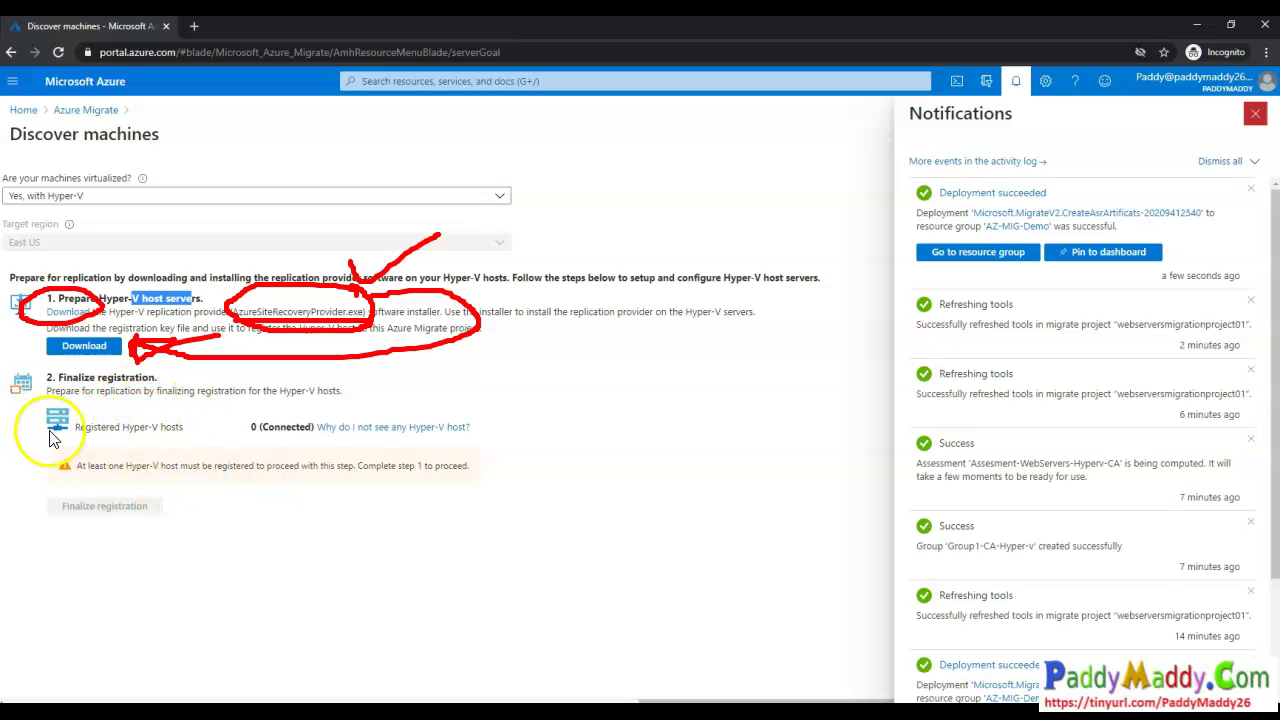
mouse_move(172, 449)
left_mouse_down()
mouse_move(53, 476)
mouse_move(183, 486)
mouse_move(125, 438)
left_mouse_up()
mouse_move(472, 474)
left_mouse_down()
mouse_move(366, 474)
mouse_move(474, 491)
left_mouse_up()
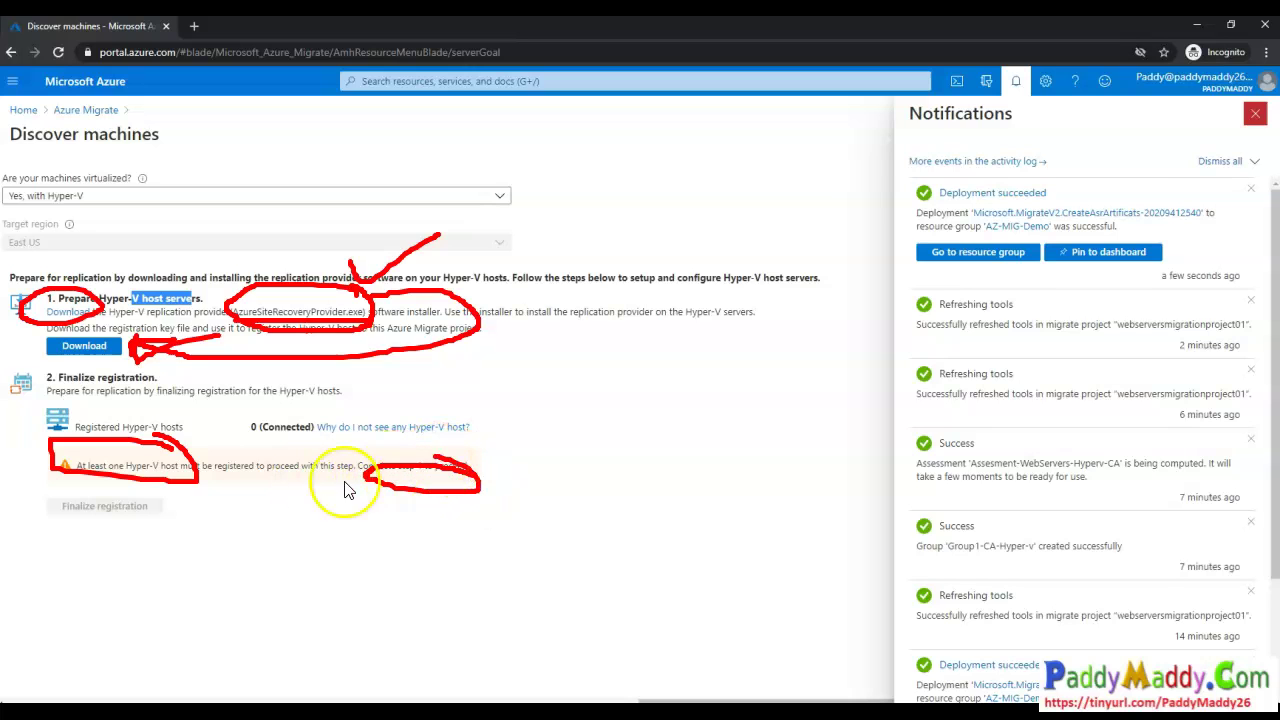
mouse_move(210, 520)
left_mouse_down()
mouse_move(38, 494)
mouse_move(206, 560)
mouse_move(195, 508)
left_mouse_up()
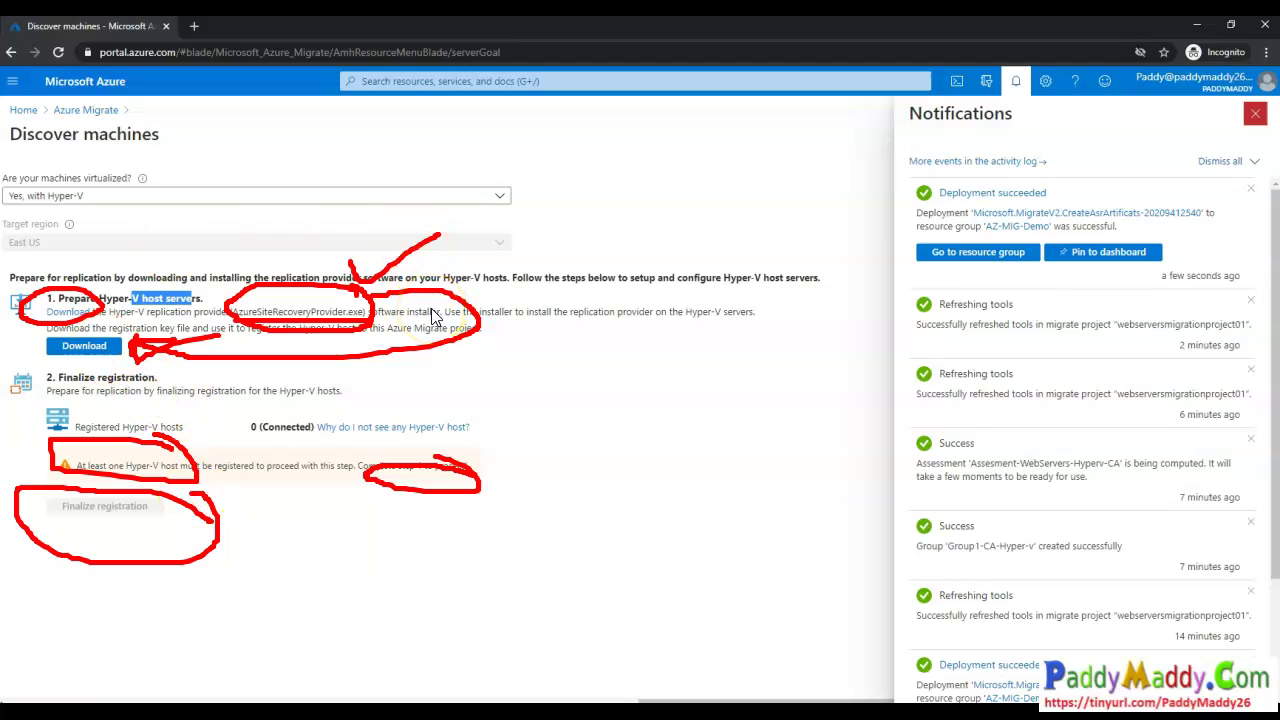
key("Escape")
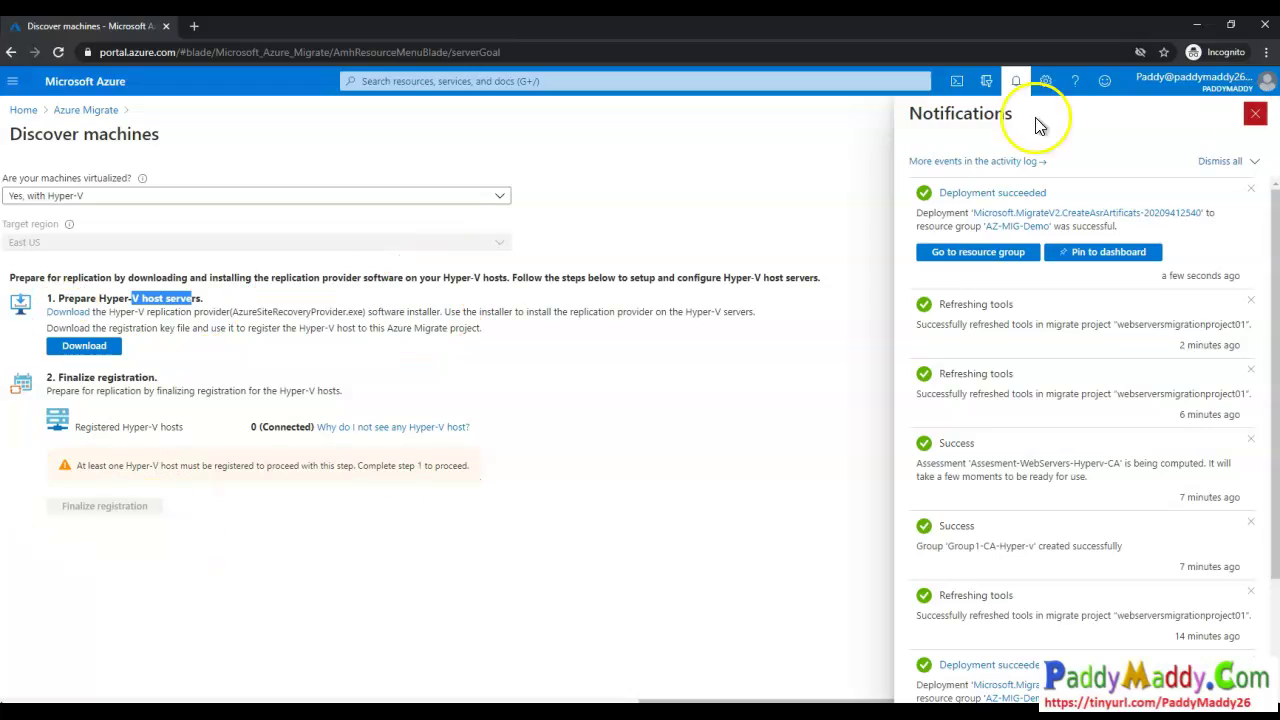
- Close the notifications and download the .VaultCredentials Hyper-V registration key file
left_click(1016, 81)
left_click_drag(92, 312, 677, 329)
left_click(743, 350)
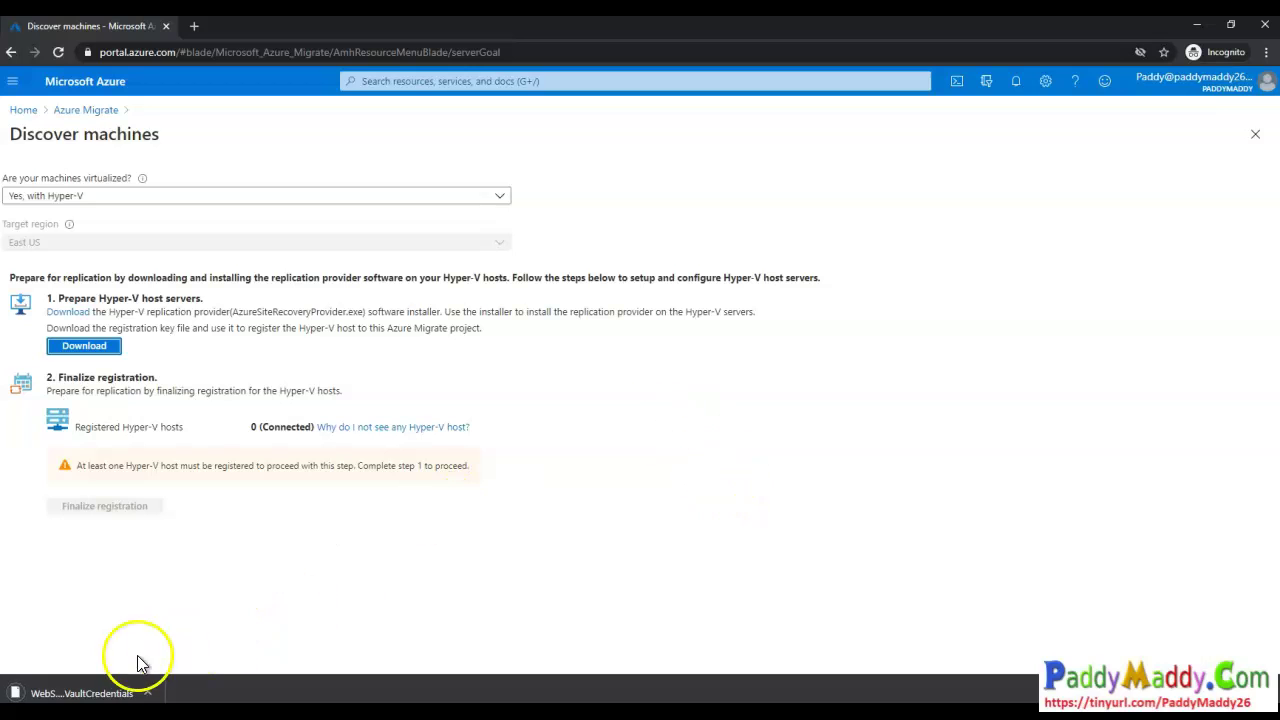
left_click_drag(145, 312, 214, 314)
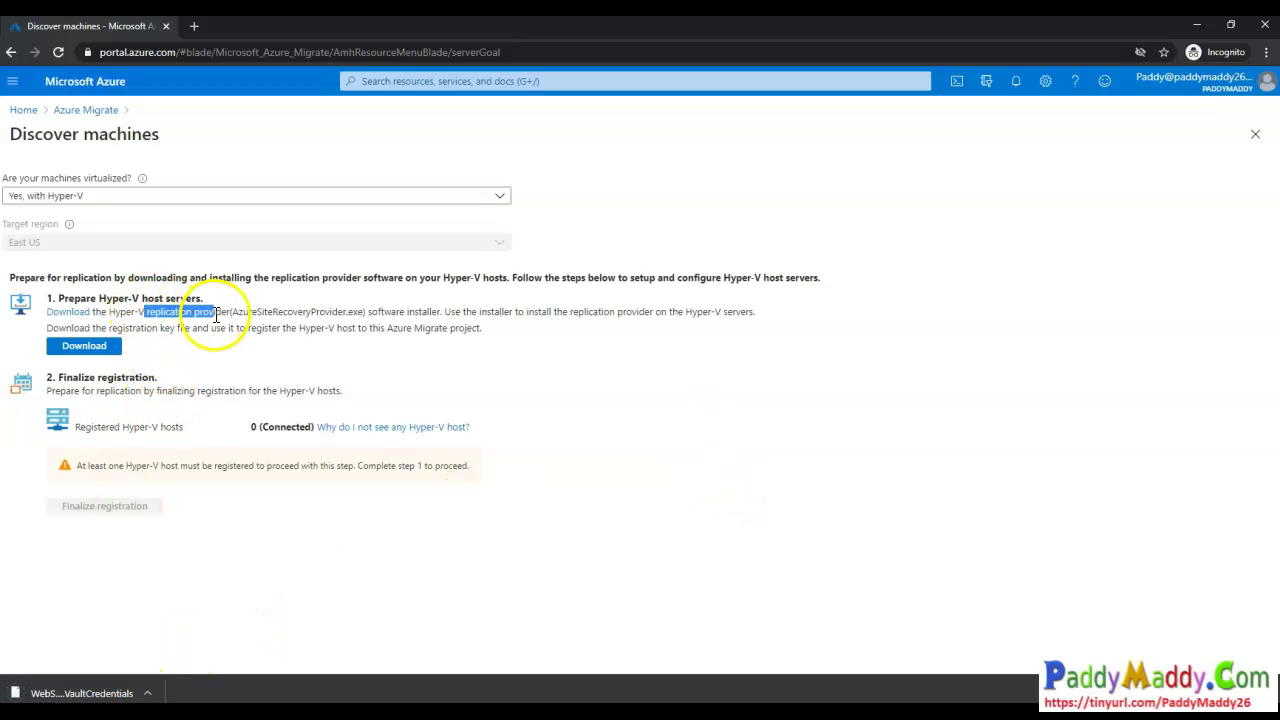
left_click_drag(107, 428, 173, 428)
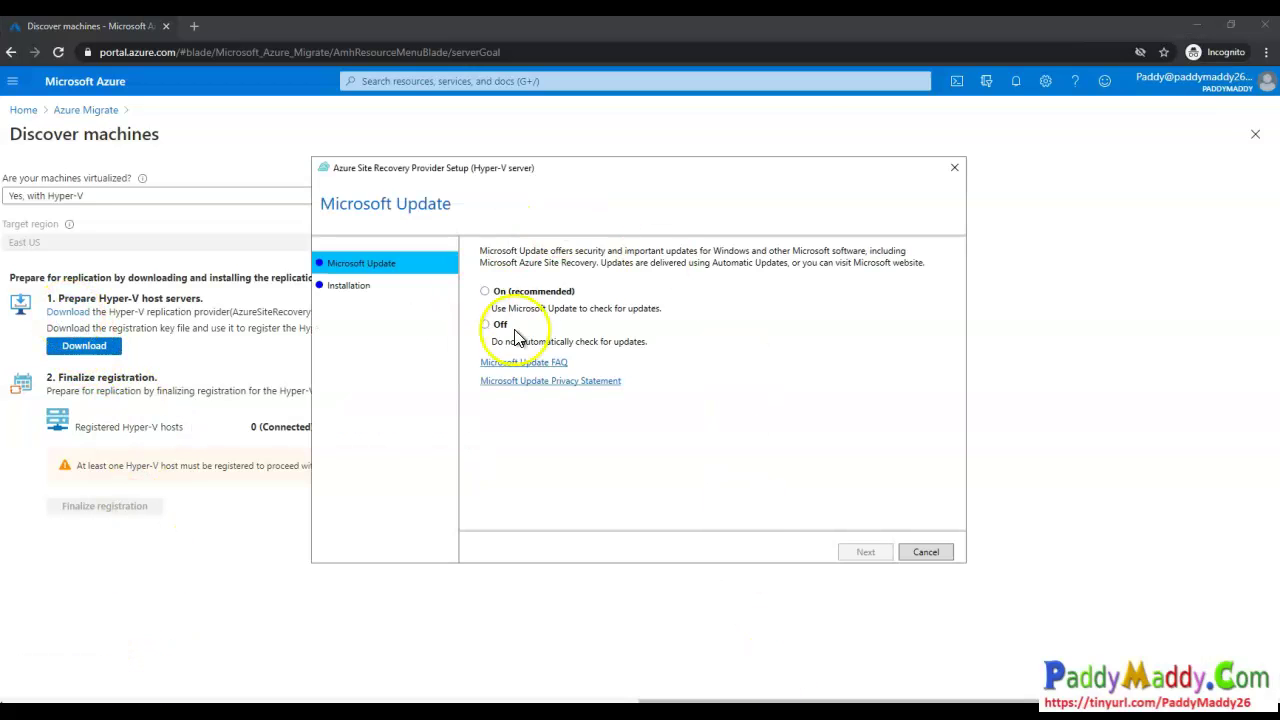
- Install the Azure Site Recovery provider with Microsoft Update kept on
left_click(508, 291)
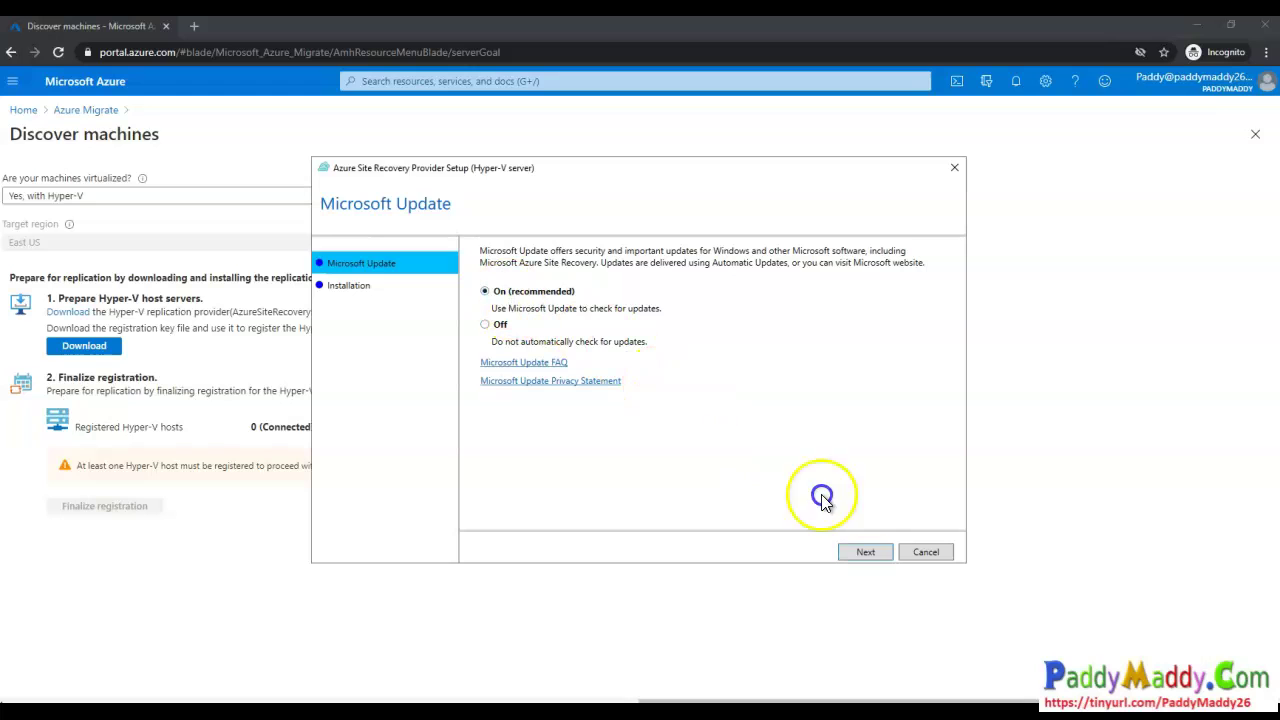
left_click(878, 555)
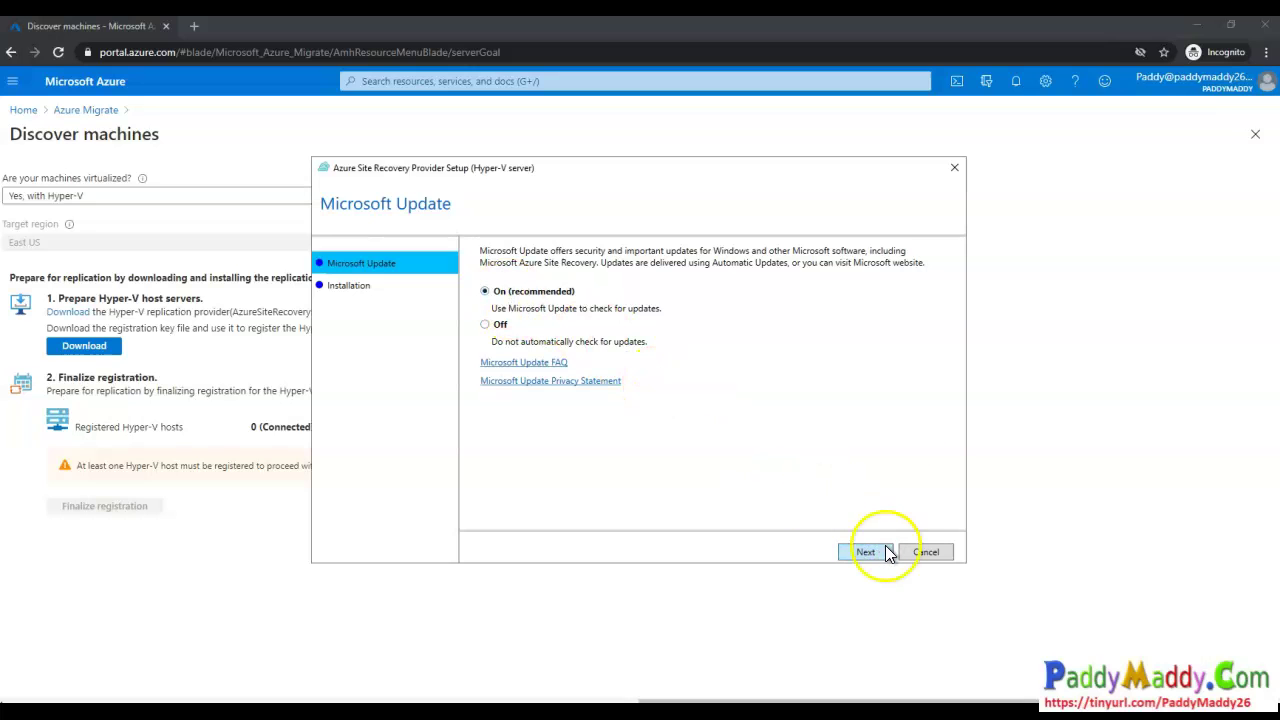
left_click(869, 556)
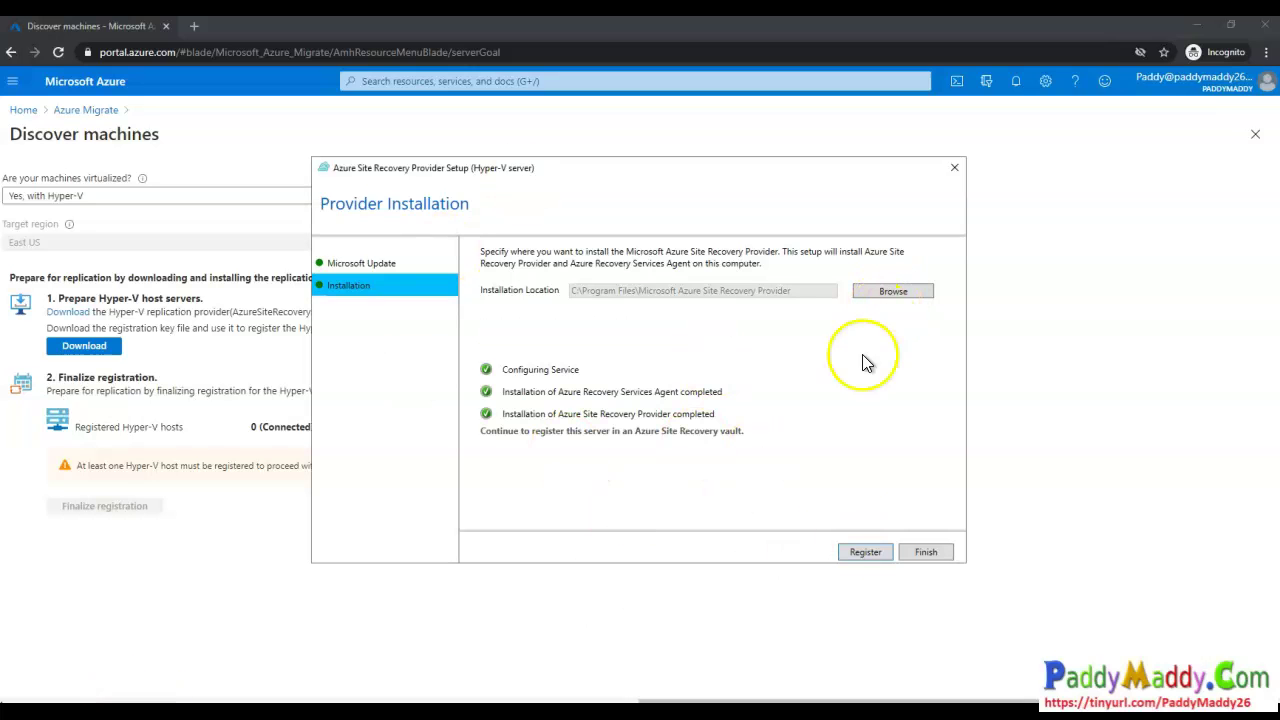
- Register the server in the vault using the Downloads key file, connecting directly without a proxy
left_click(868, 556)
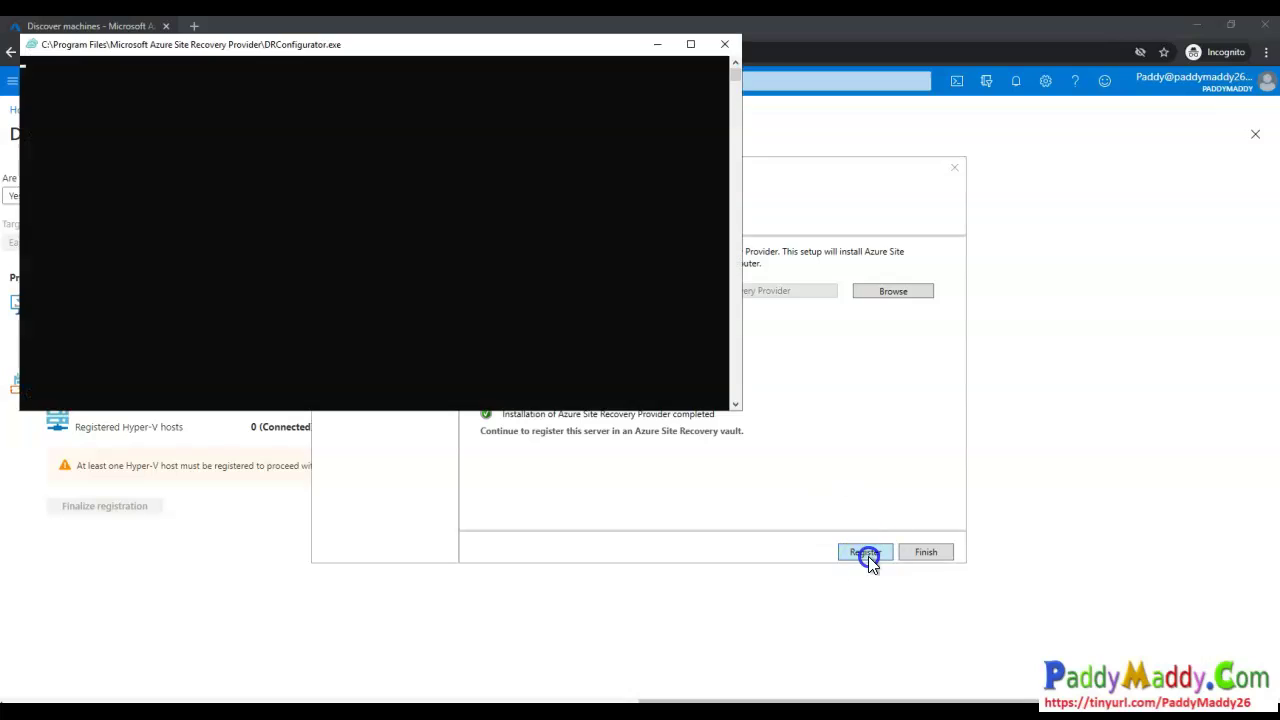
left_click(911, 273)
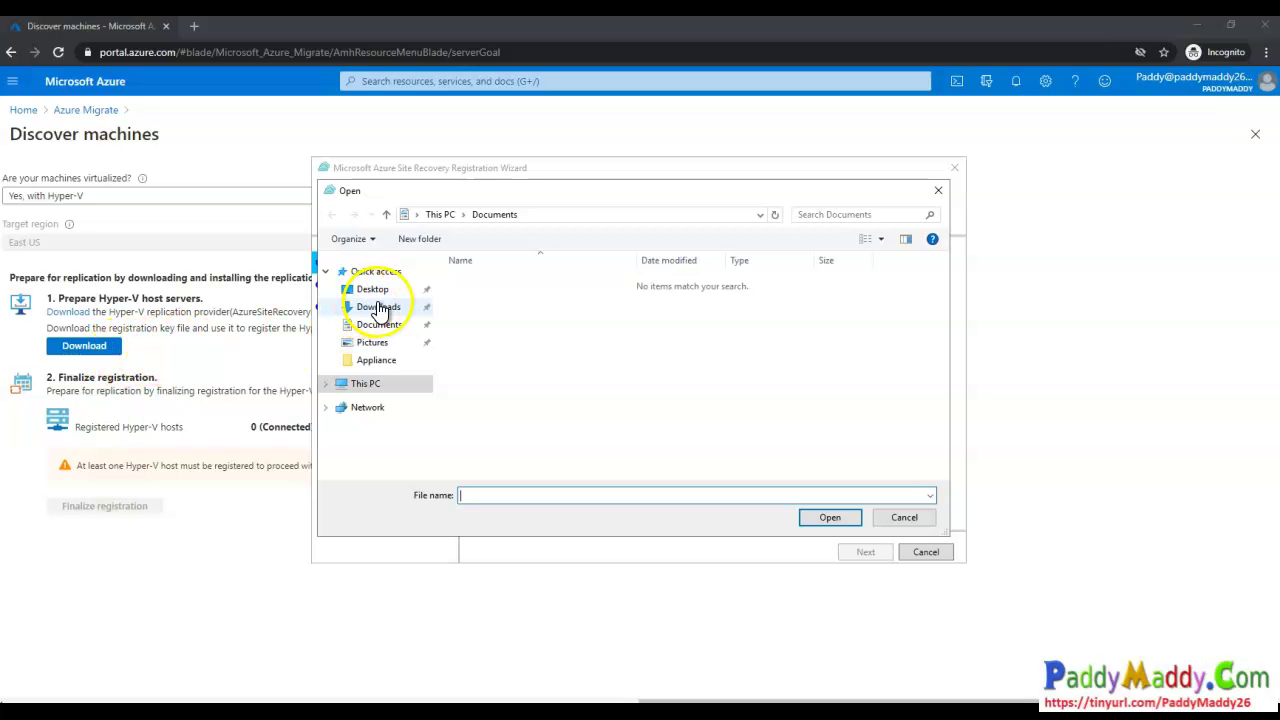
left_click(378, 307)
left_click(555, 318)
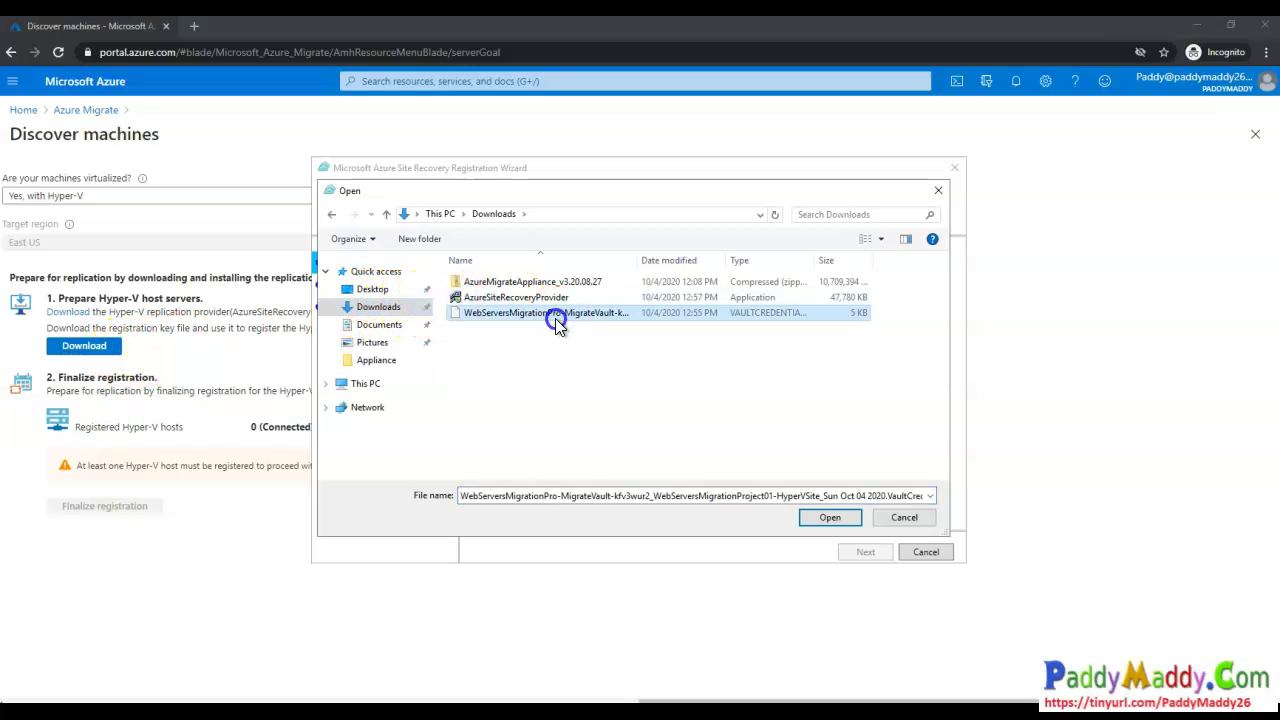
double_click(555, 318)
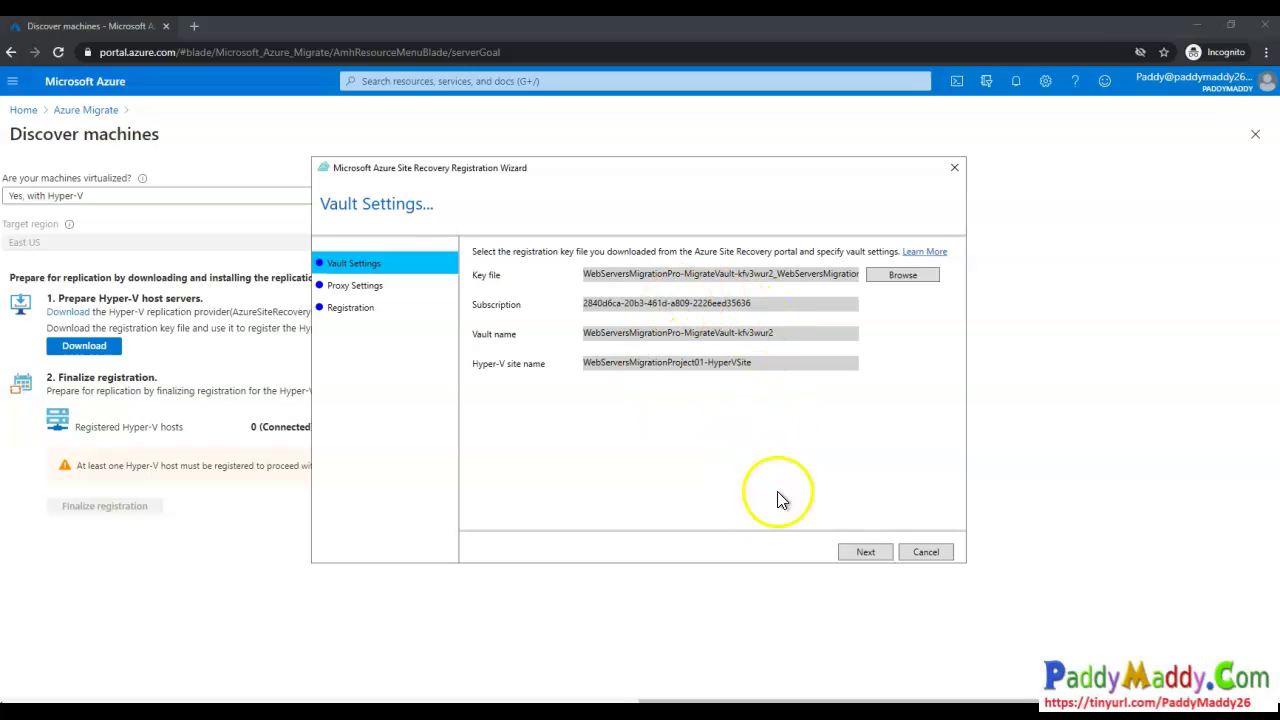
left_click(866, 553)
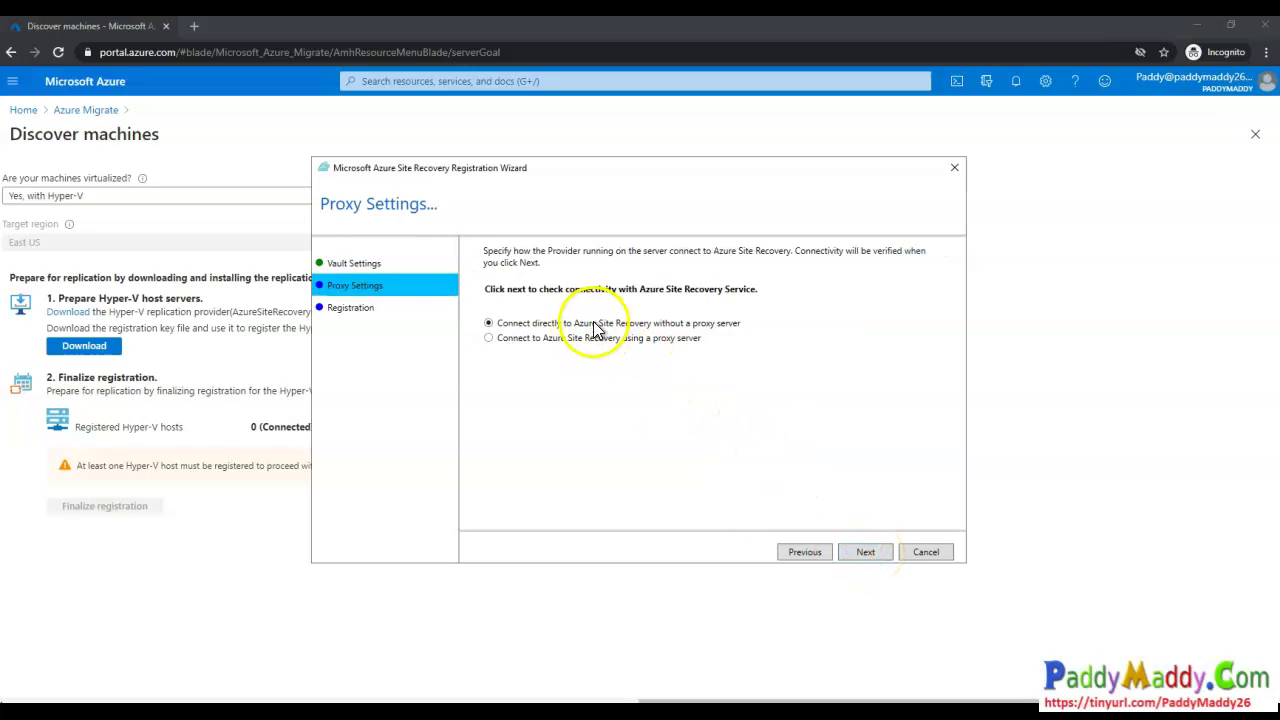
left_click(866, 553)
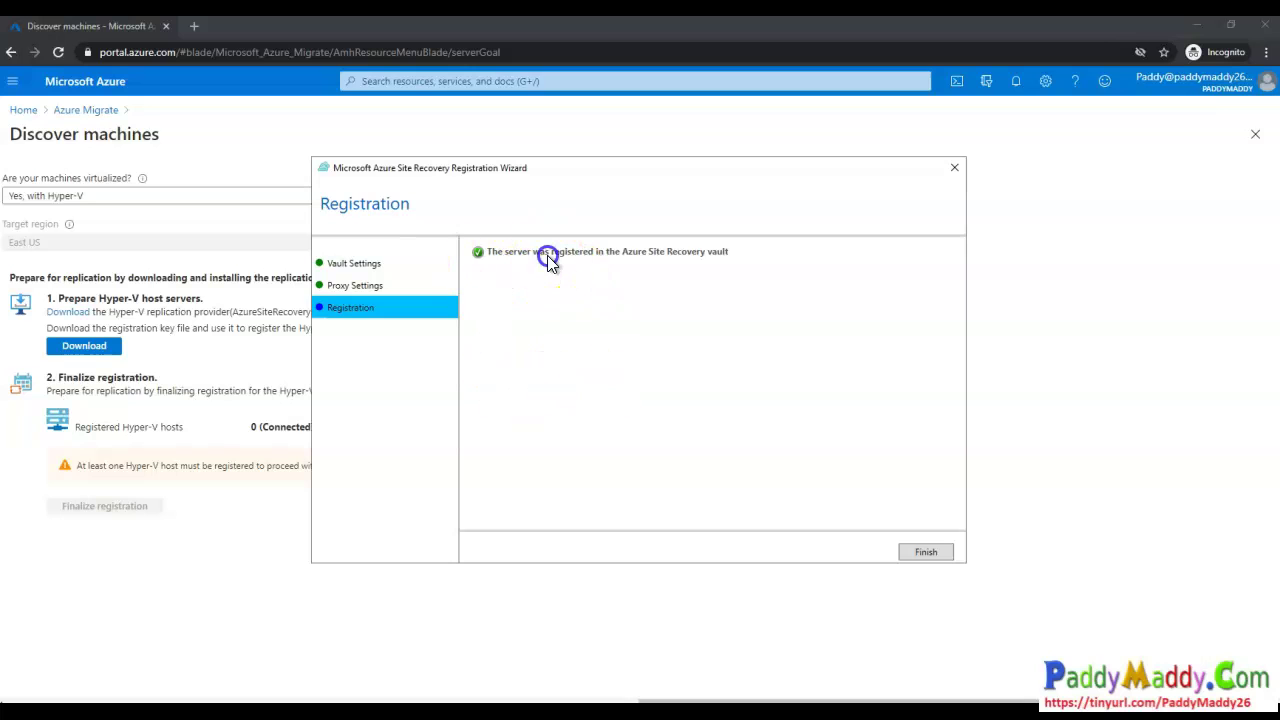
left_click(928, 553)
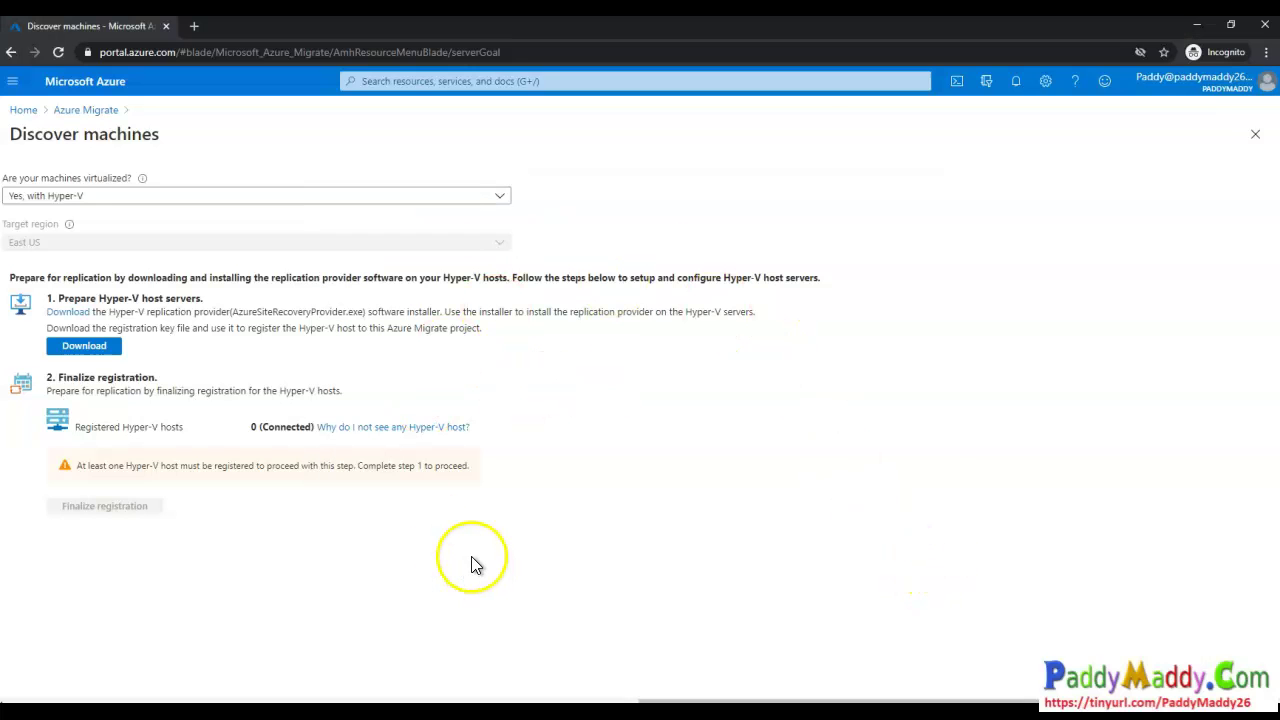
- Return to the Azure Migrate overview and reopen Server Migration's Discover page
left_click_drag(160, 427, 311, 389)
left_click(271, 546)
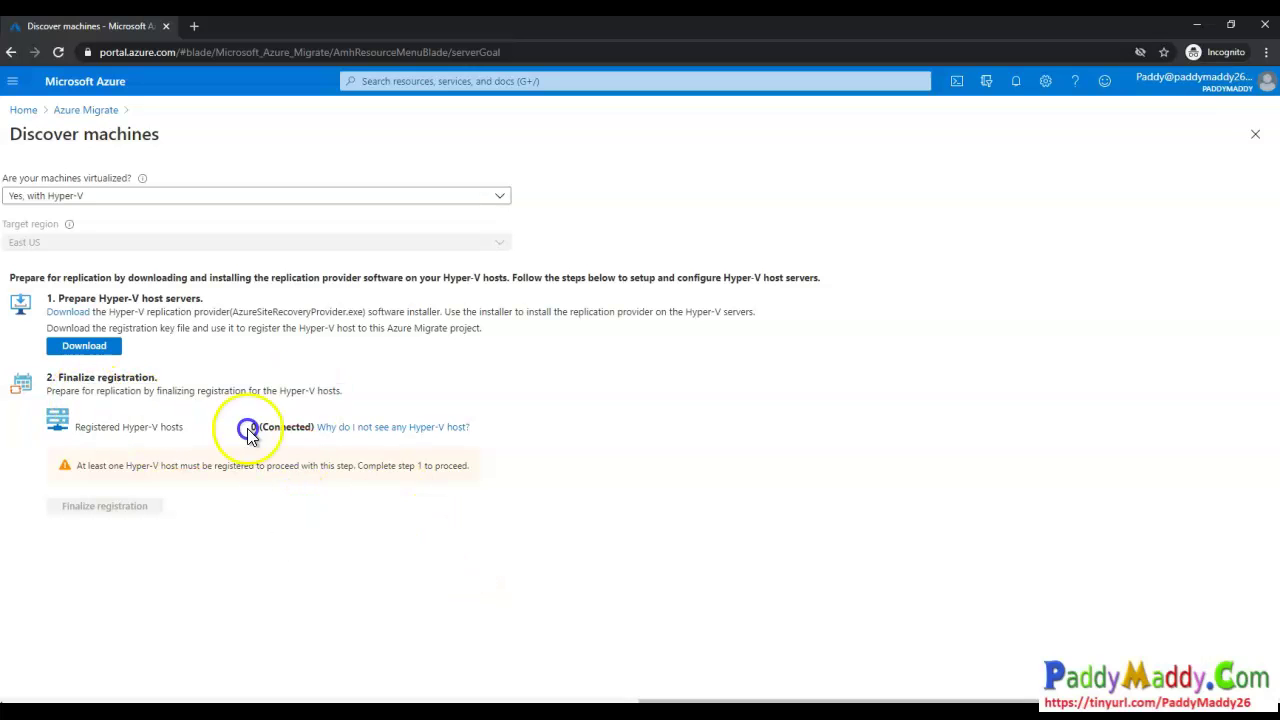
left_click(97, 117)
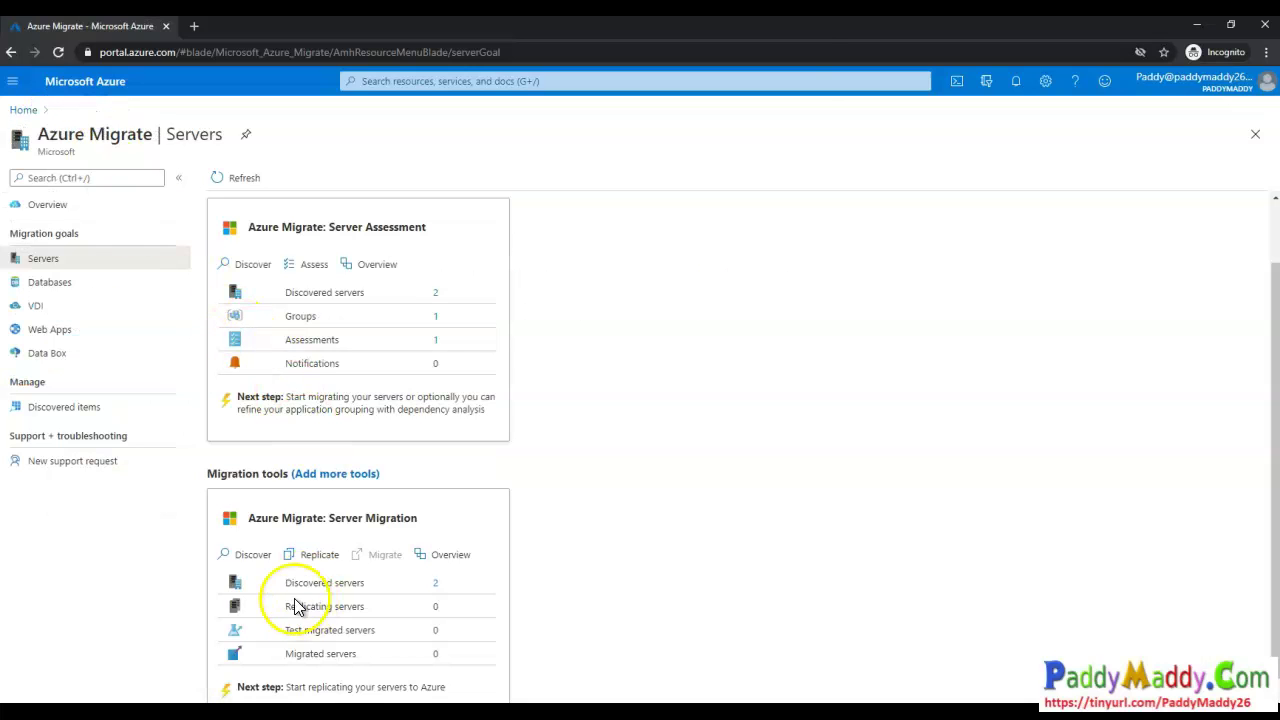
left_click(247, 567)
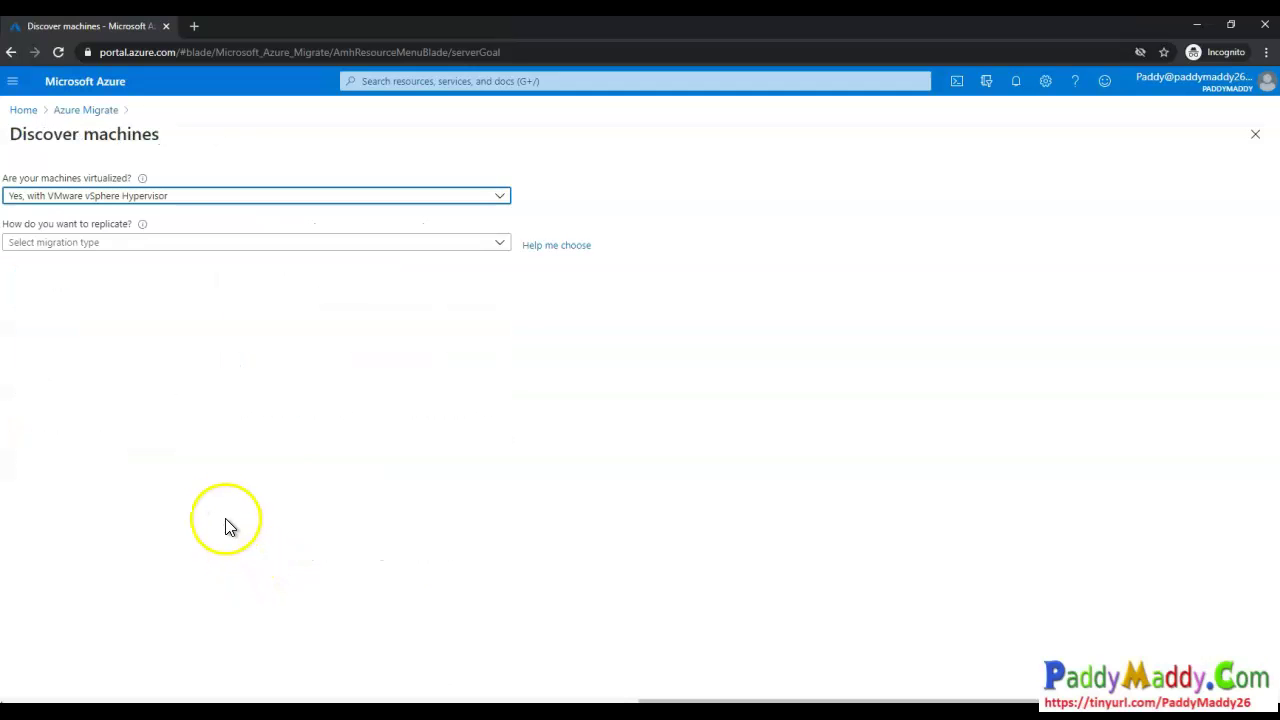
- Select 'Yes, with Hyper-V' and finalize registration of the Connected Hyper-V host
left_click(102, 245)
left_click(85, 201)
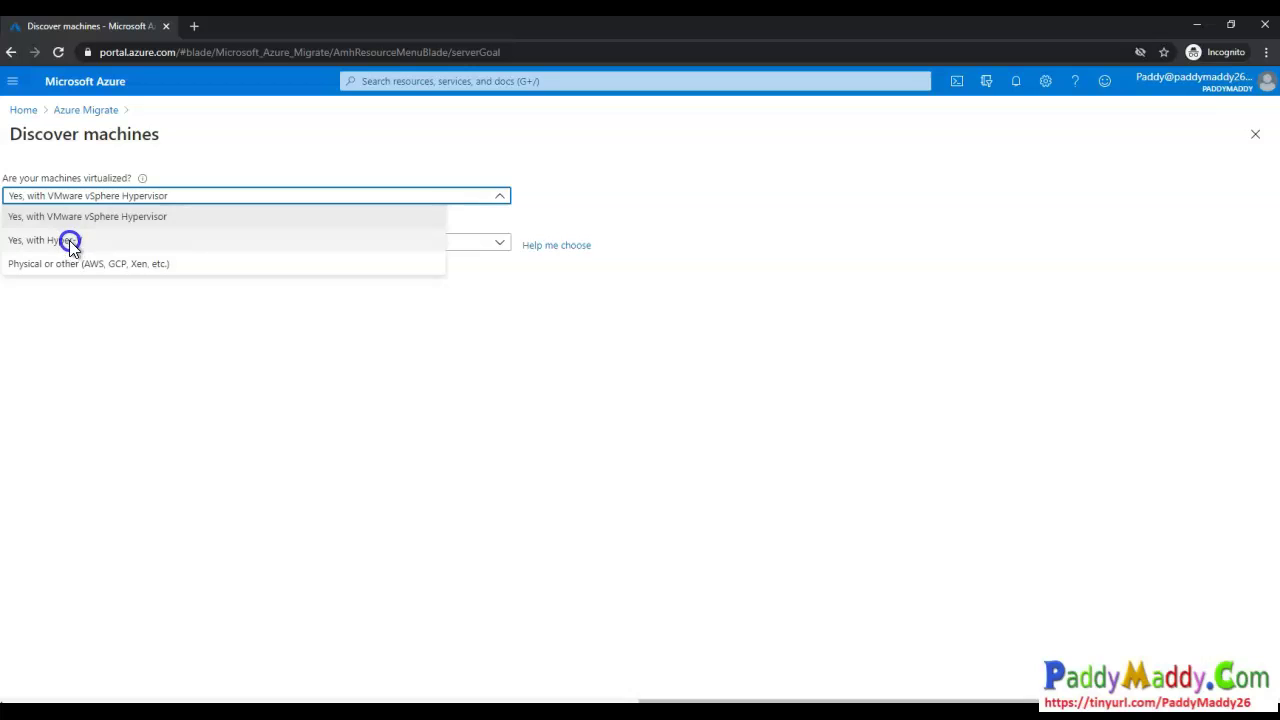
left_click(70, 245)
left_click(85, 343)
left_click_drag(259, 428, 341, 557)
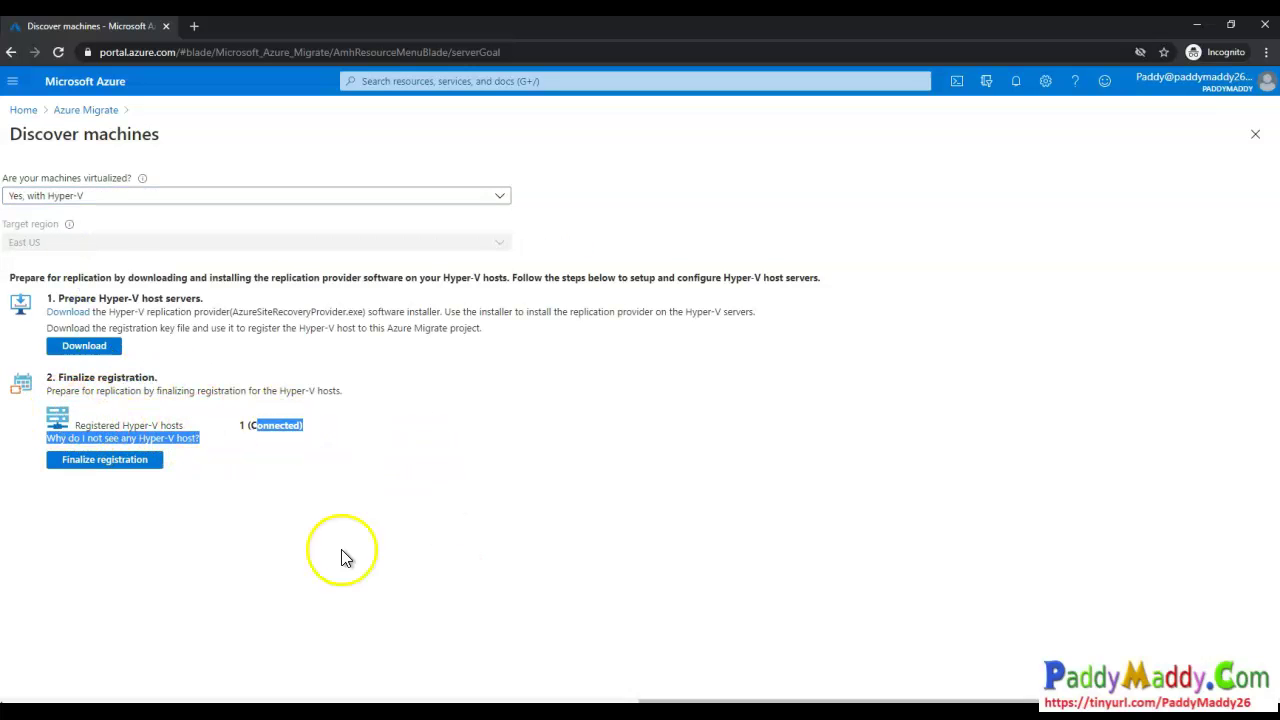
left_click(341, 551)
double_click(253, 427)
left_click(90, 474)
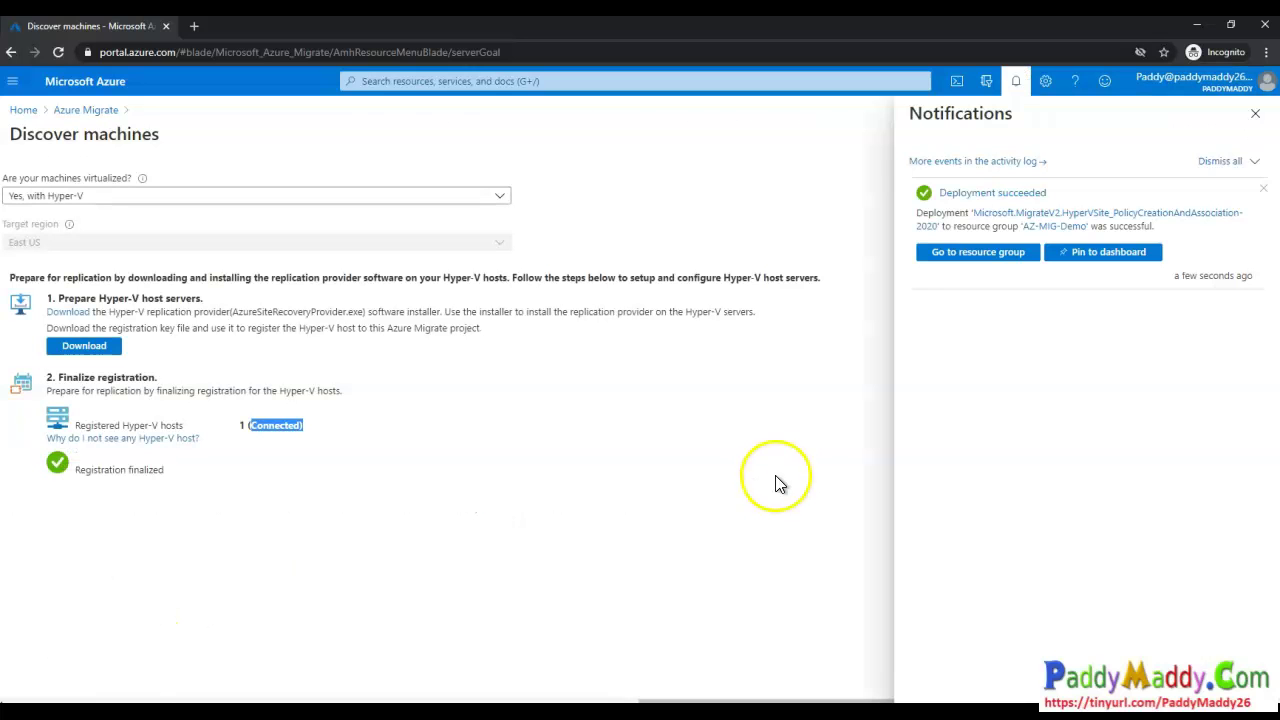
- Confirm registration finalized, then refresh the Azure Migrate servers overview showing 1 host
left_click_drag(94, 470, 1075, 300)
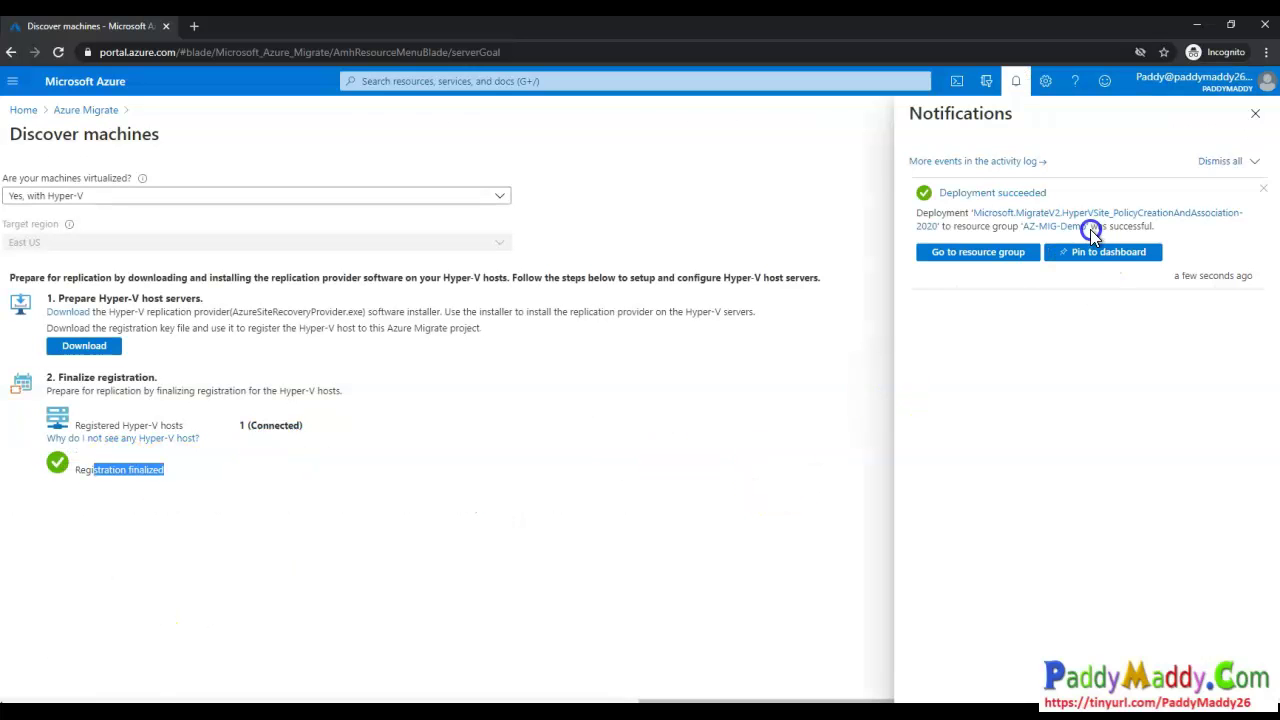
left_click(1255, 116)
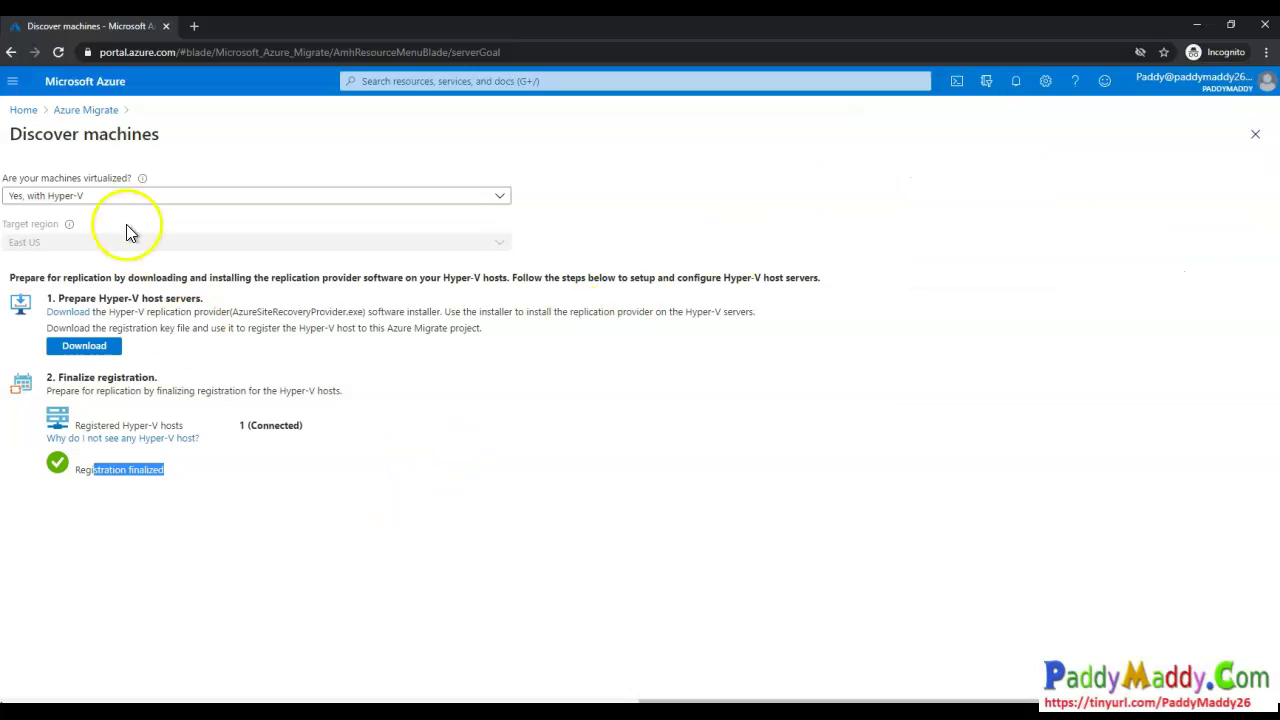
left_click(95, 112)
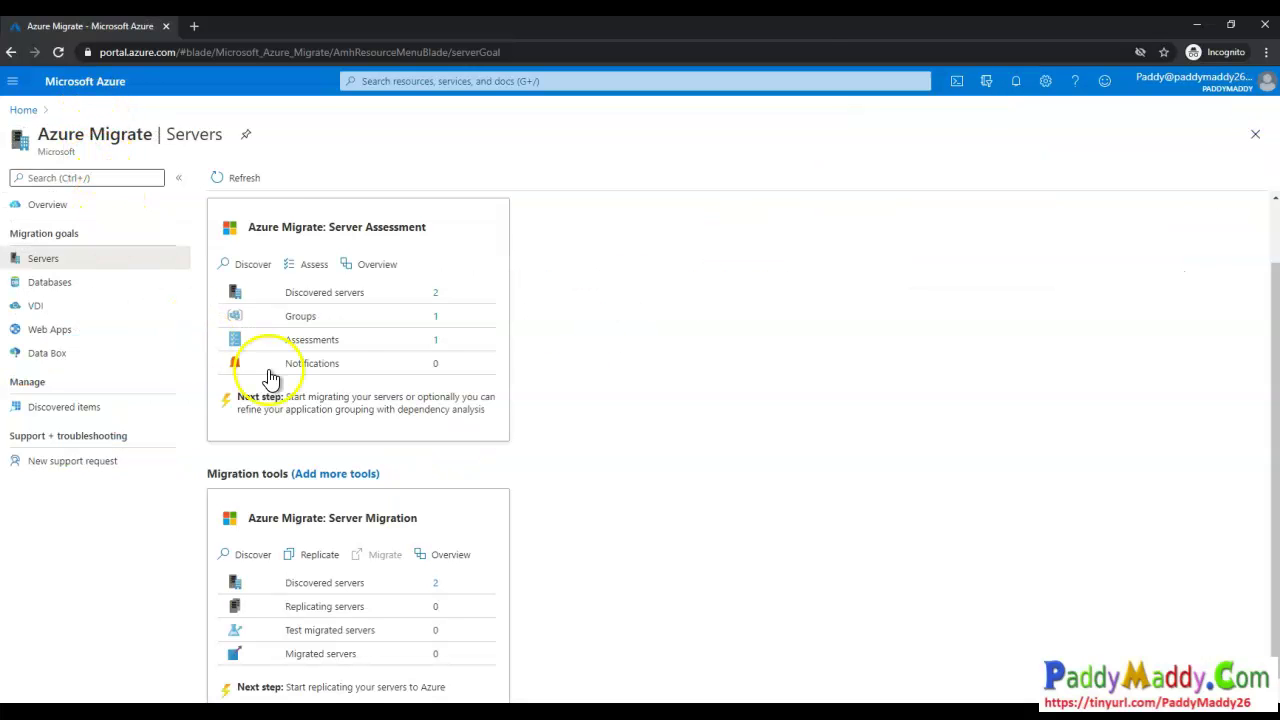
left_click(245, 177)
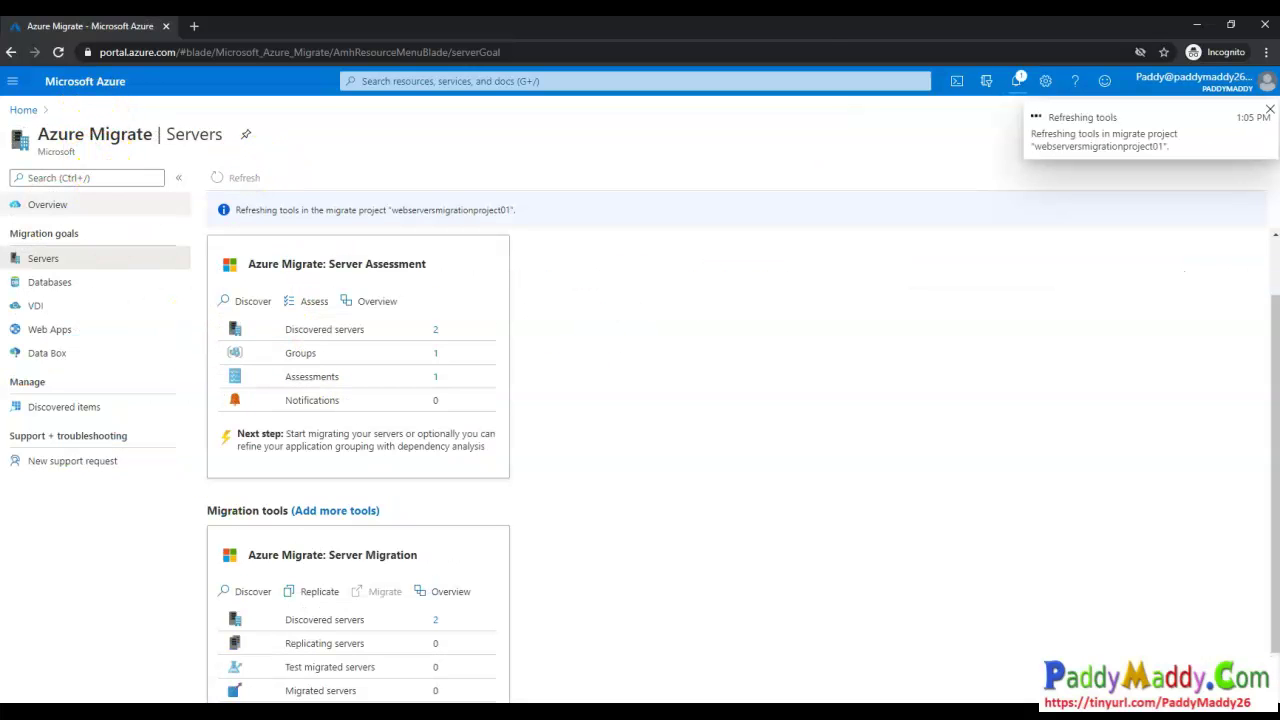
key("ctrl+plus")
key("ctrl+plus")
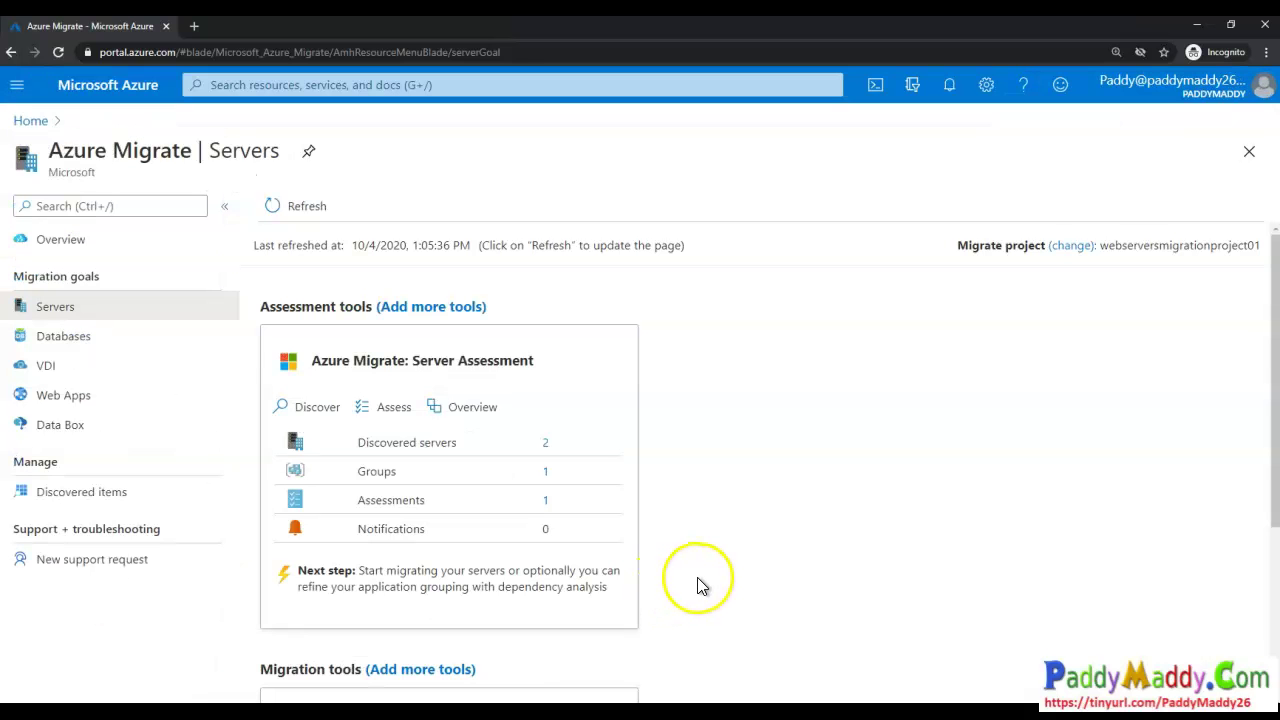
scroll(699, 586, "down", 2)
- Start replication with Hyper-V as the source virtualization
left_click(389, 560)
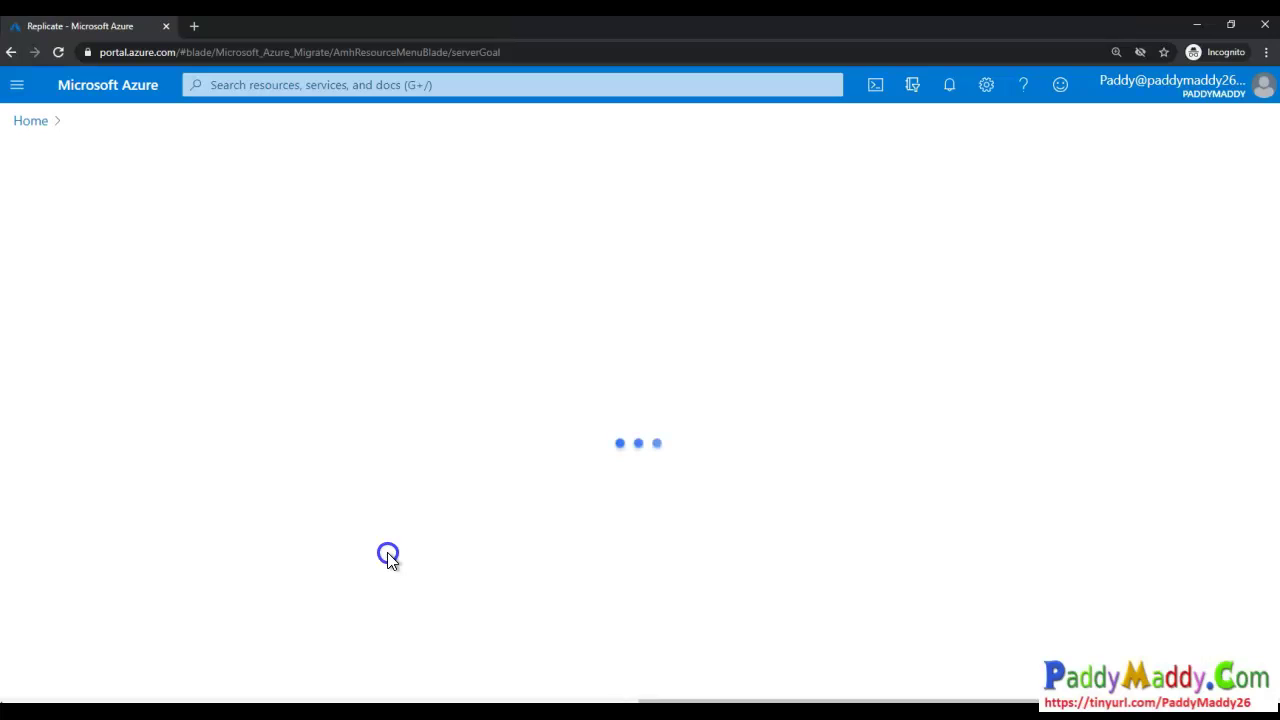
left_click(137, 335)
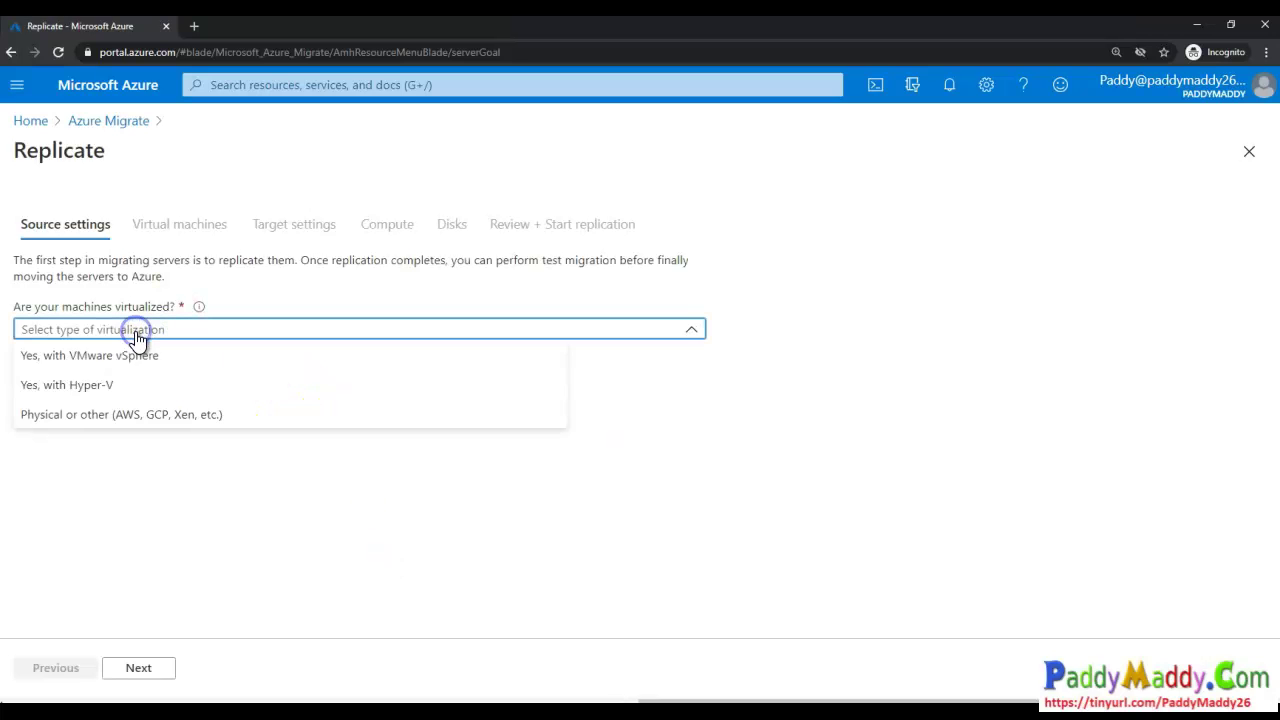
left_click(86, 386)
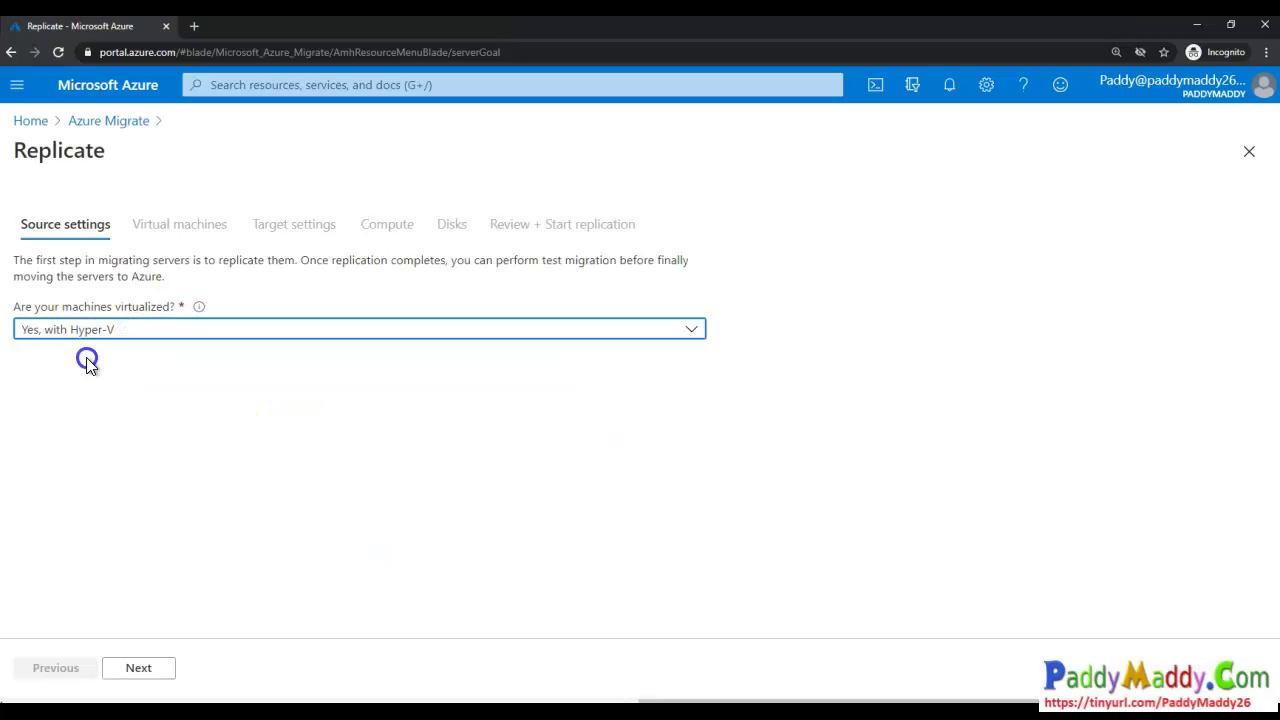
left_click(142, 669)
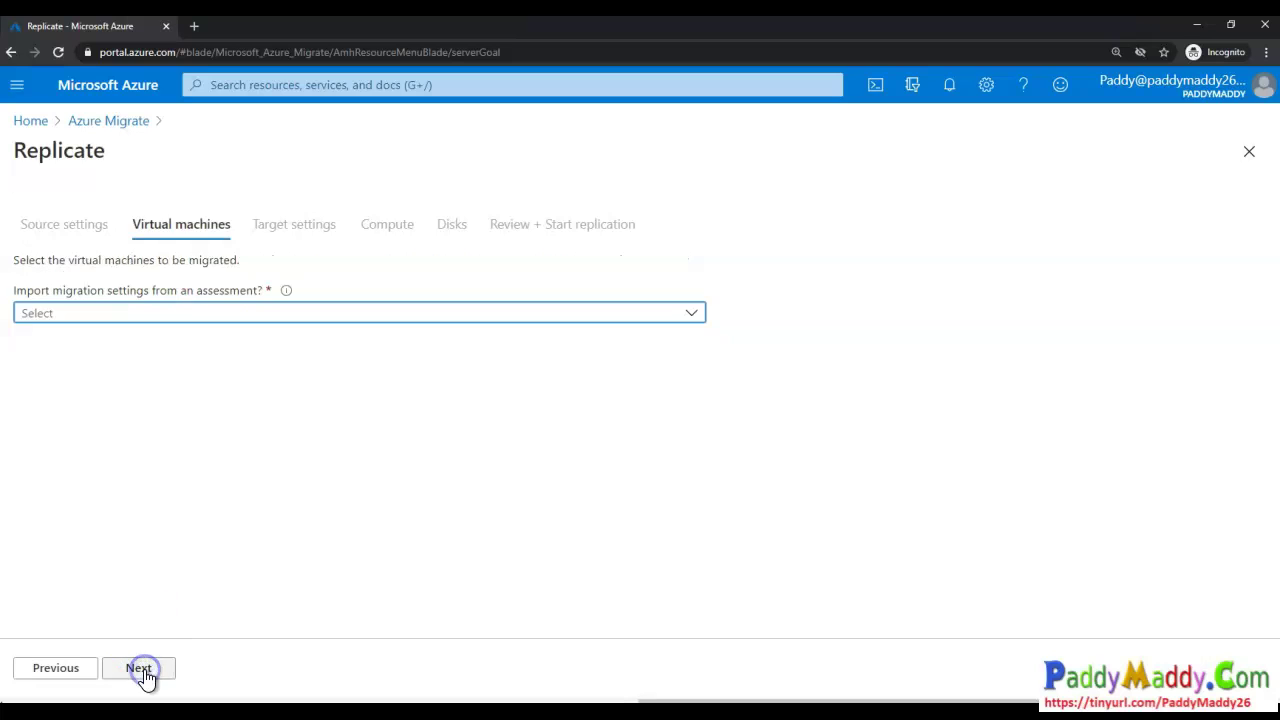
- Import migration settings from the Group1-CA-Hyper-v group's Assesment-WebServers-Hyperv-CA assessment
left_click(131, 314)
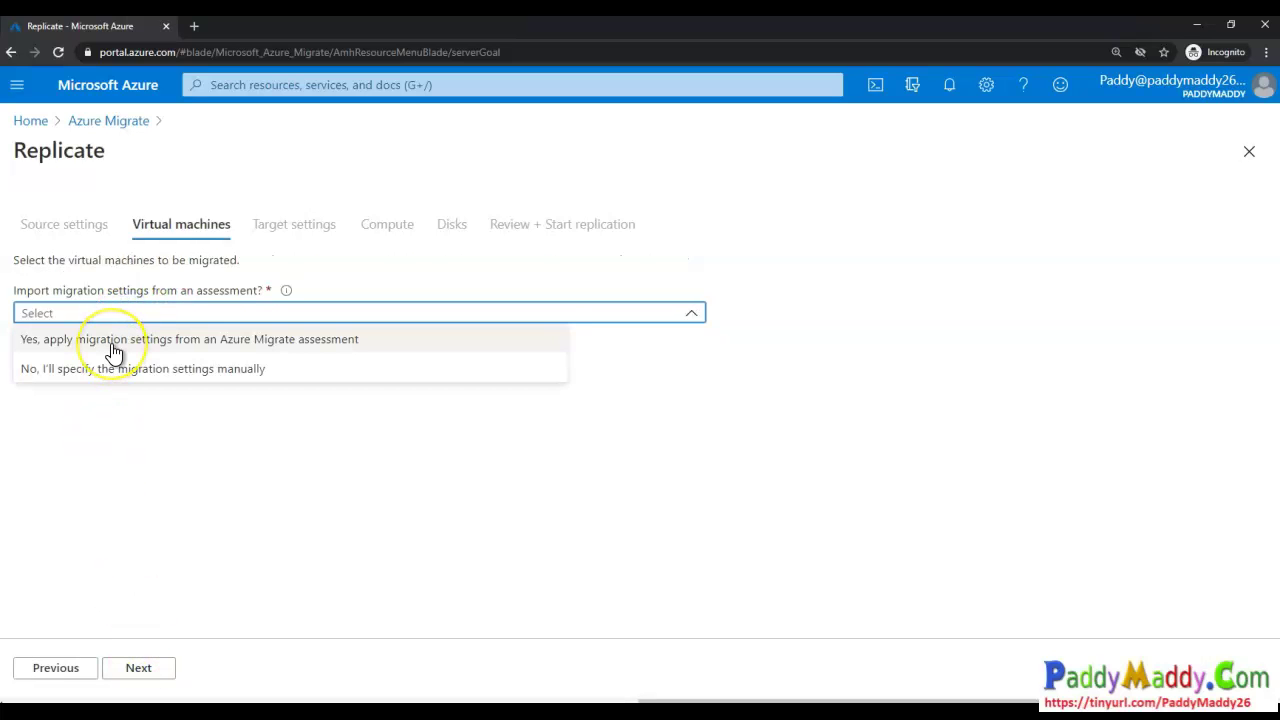
left_click(113, 345)
left_click(45, 490)
left_click(48, 527)
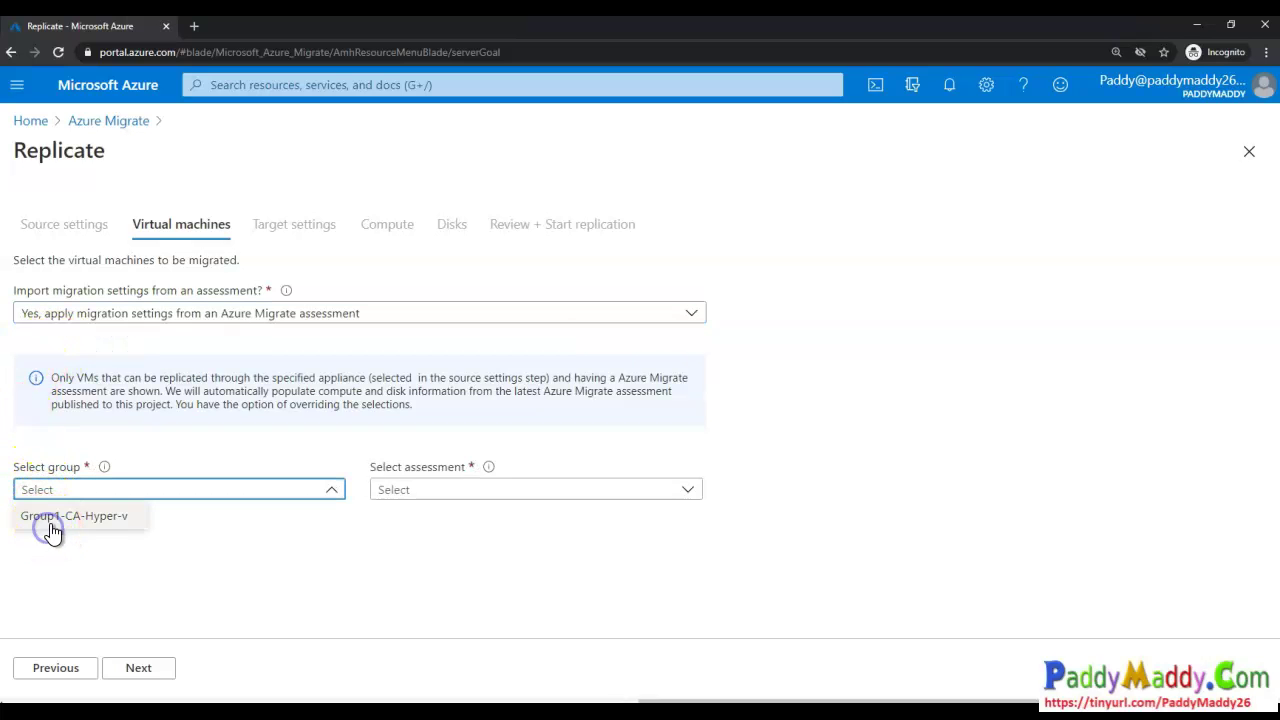
left_click(456, 490)
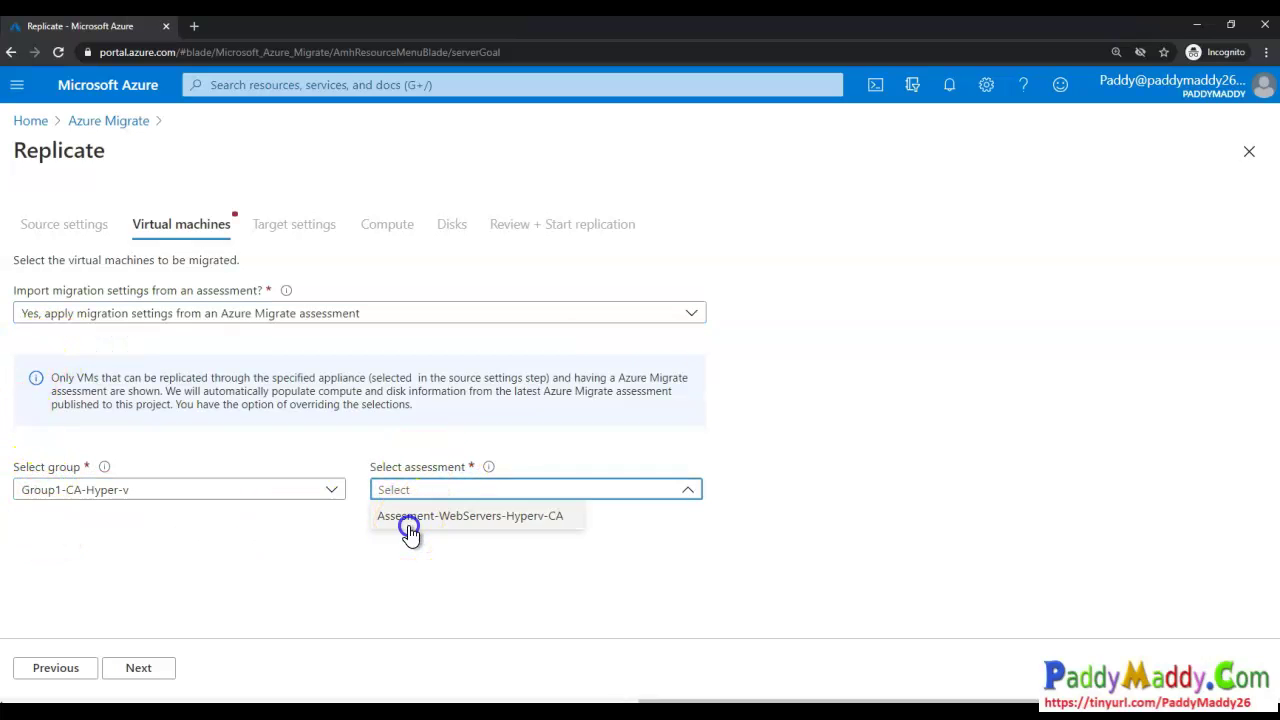
left_click(449, 530)
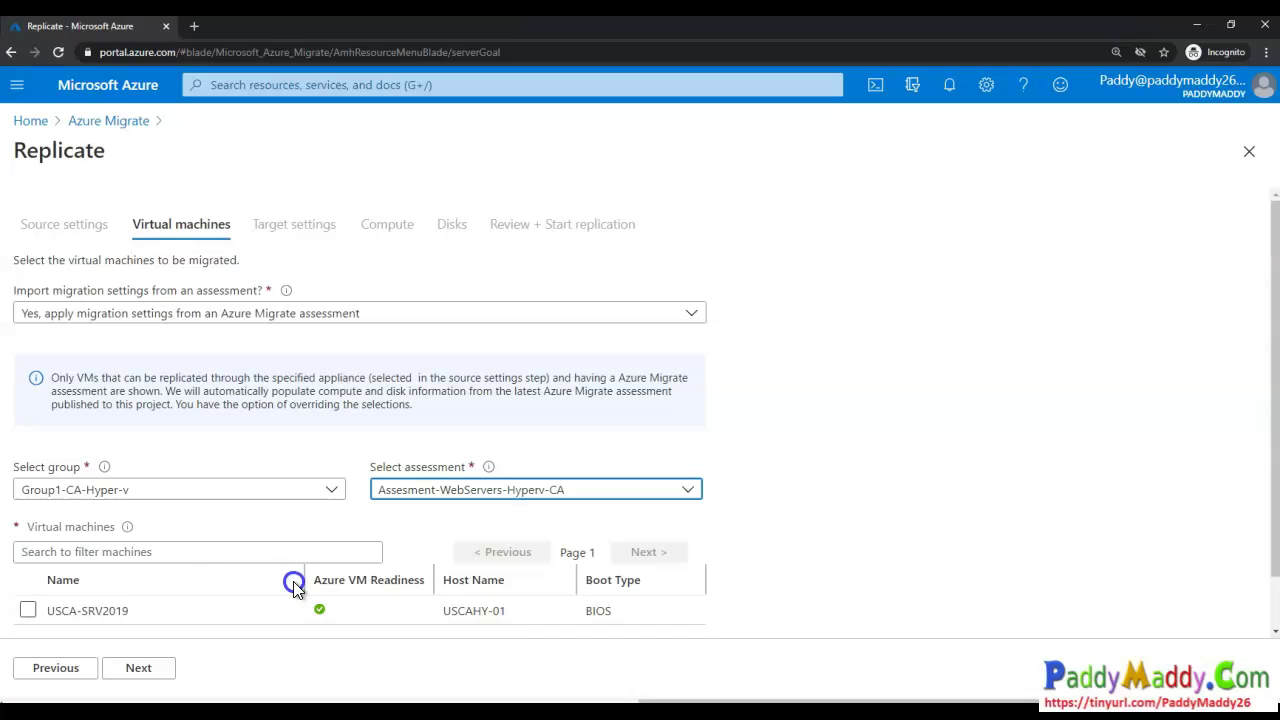
- Tick USCA-SRV2019 for replication and continue to the East US target settings
left_click(135, 676)
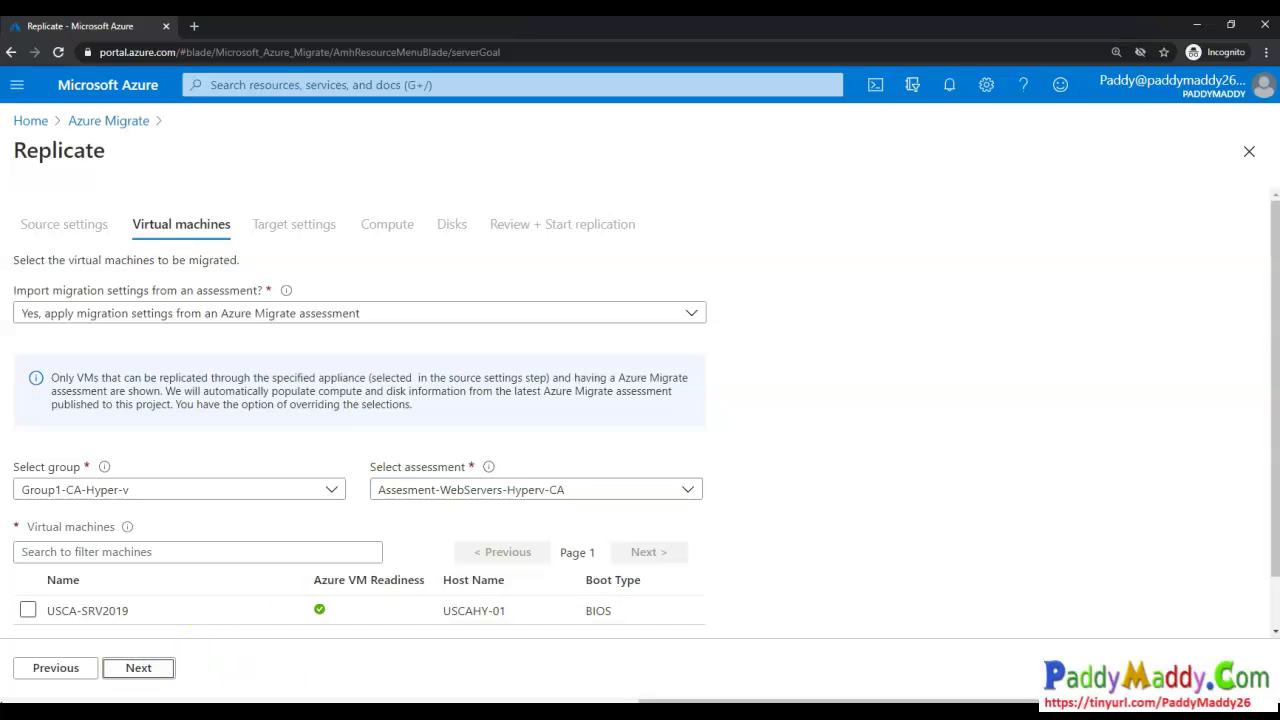
left_click(138, 673)
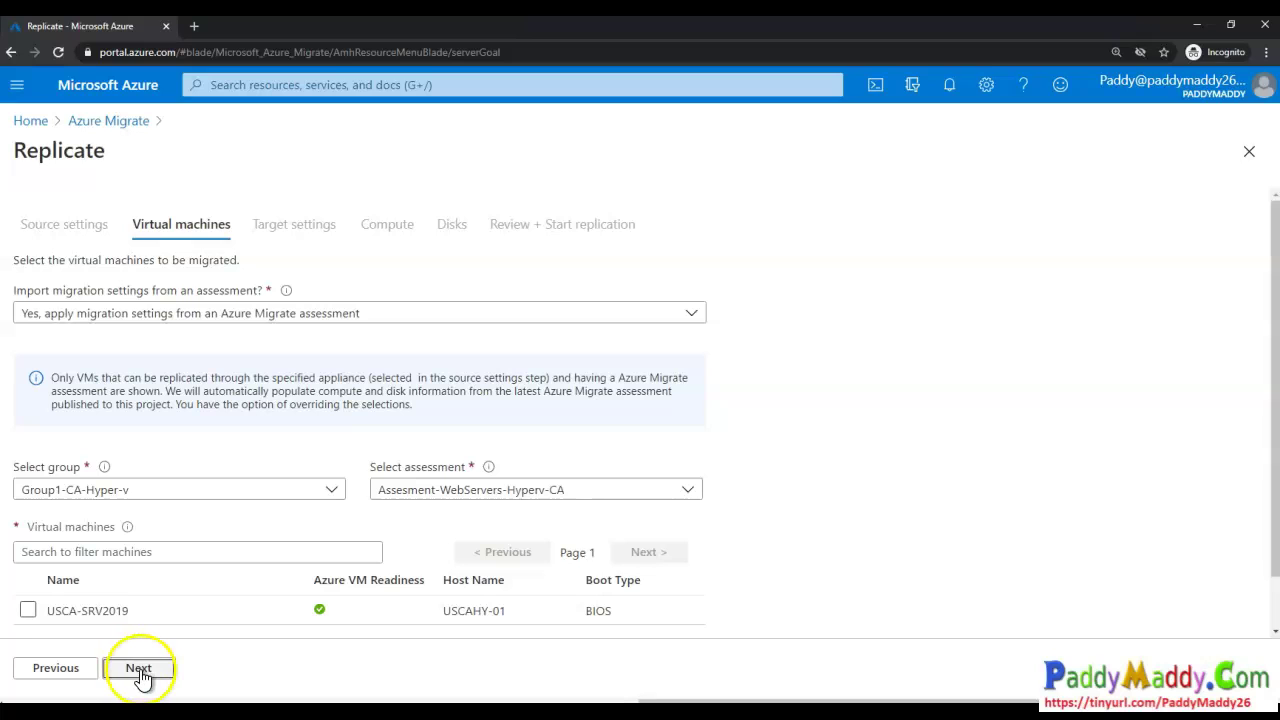
left_click(29, 613)
left_click(28, 611)
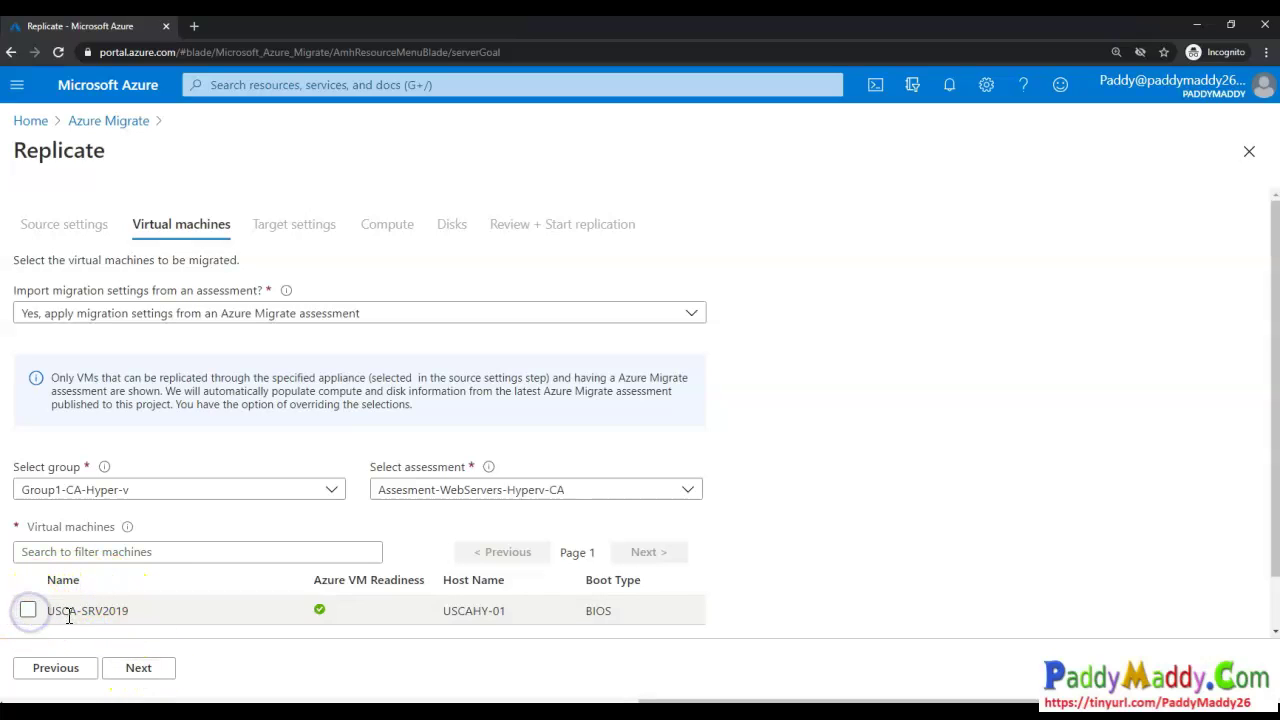
left_click(28, 612)
left_click(139, 668)
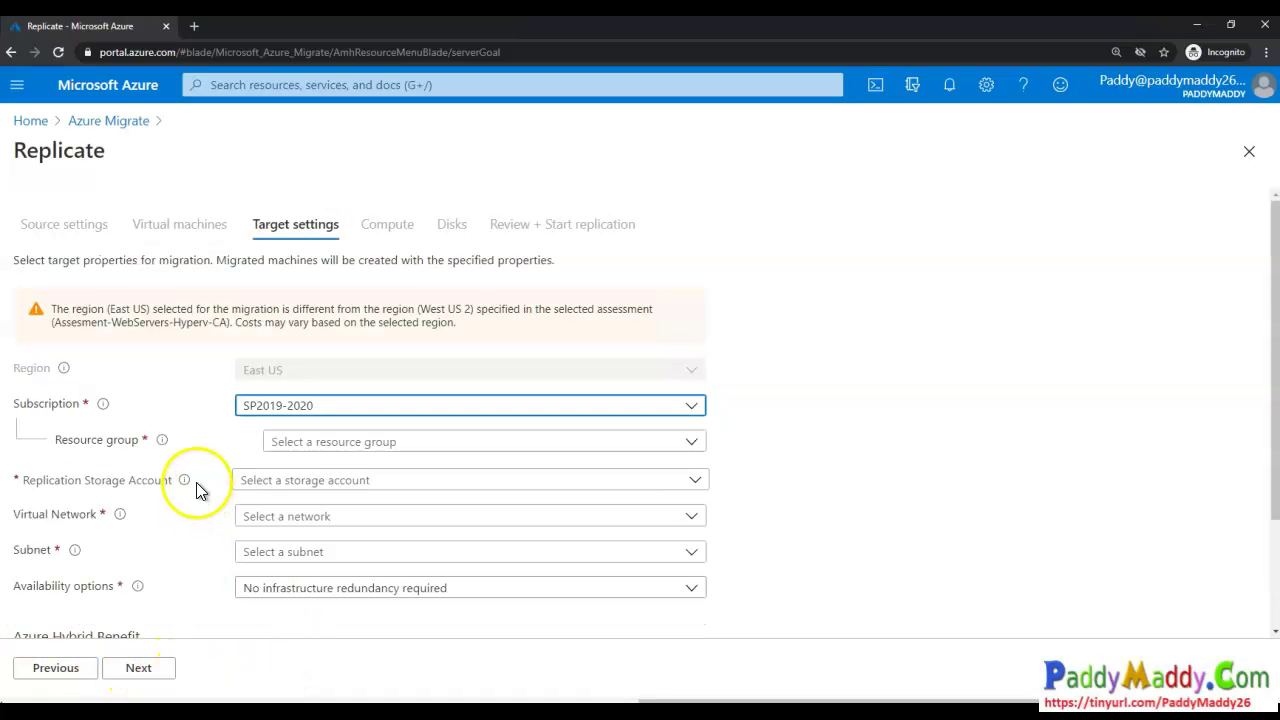
- Annotate the required storage account, virtual network and subnet fields on target settings
scroll(196, 488, "down", 2)
left_click(108, 298)
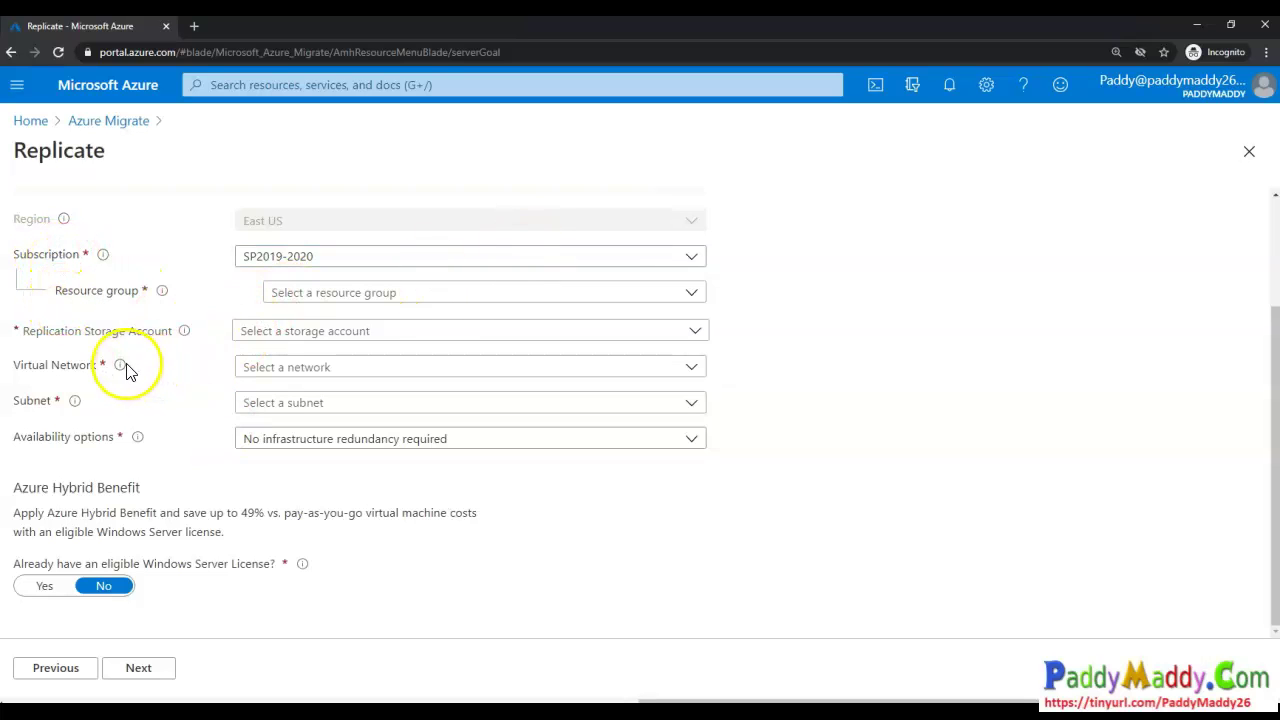
left_click_drag(128, 368, 185, 362)
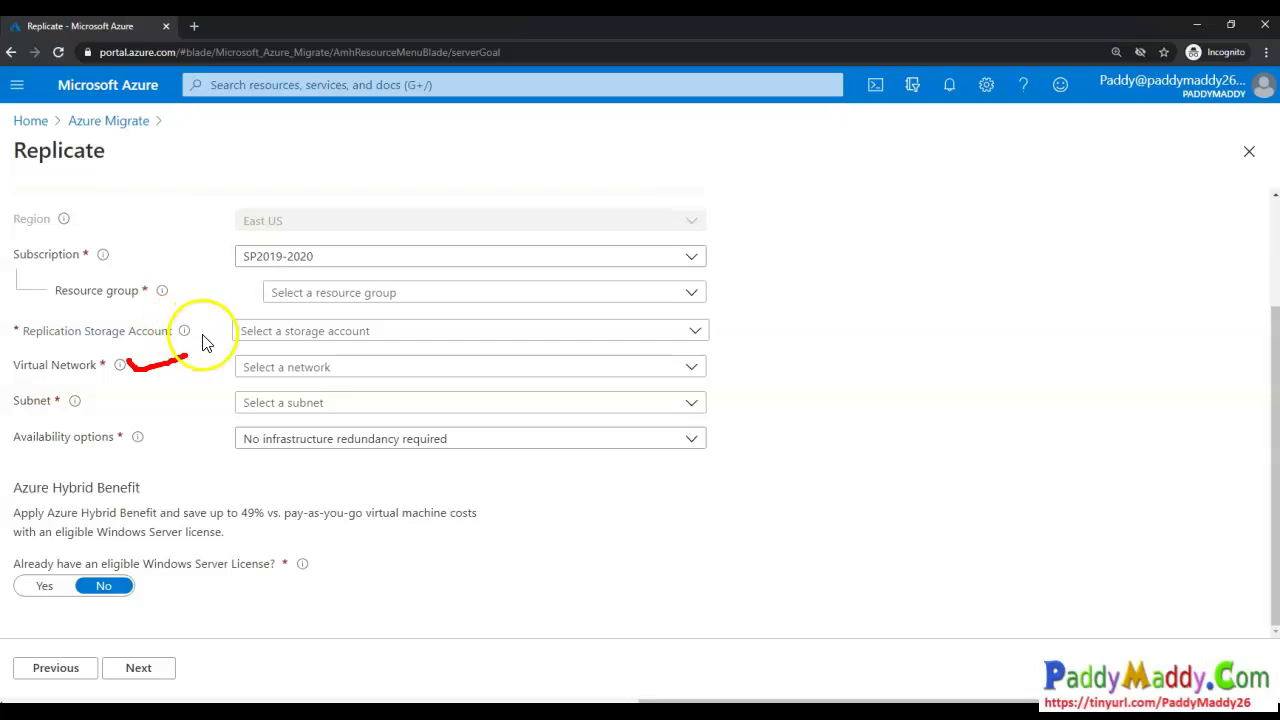
mouse_move(204, 326)
left_mouse_down()
mouse_move(217, 347)
mouse_move(243, 330)
mouse_move(103, 418)
mouse_move(40, 412)
mouse_move(2, 538)
left_mouse_up()
mouse_move(3, 410)
left_mouse_down()
mouse_move(60, 305)
mouse_move(210, 310)
left_mouse_up()
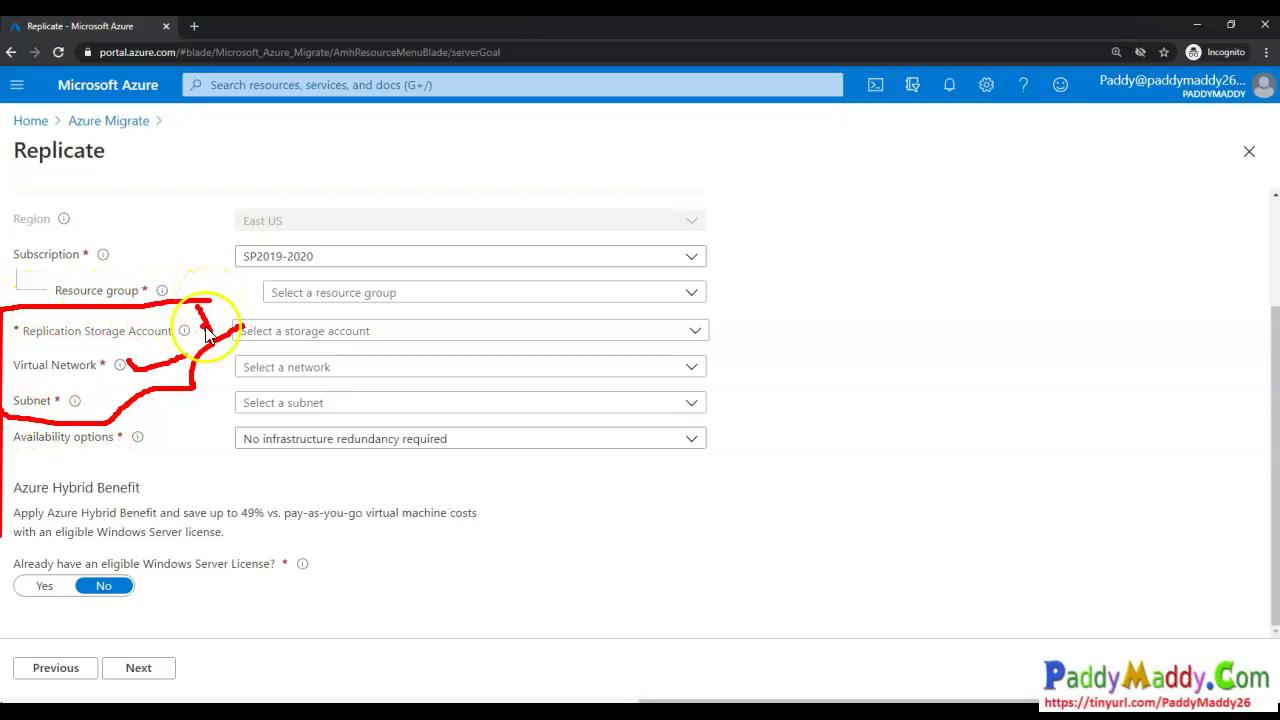
mouse_move(152, 93)
left_mouse_down()
mouse_move(58, 135)
mouse_move(166, 100)
left_mouse_up()
left_click_drag(280, 134, 138, 156)
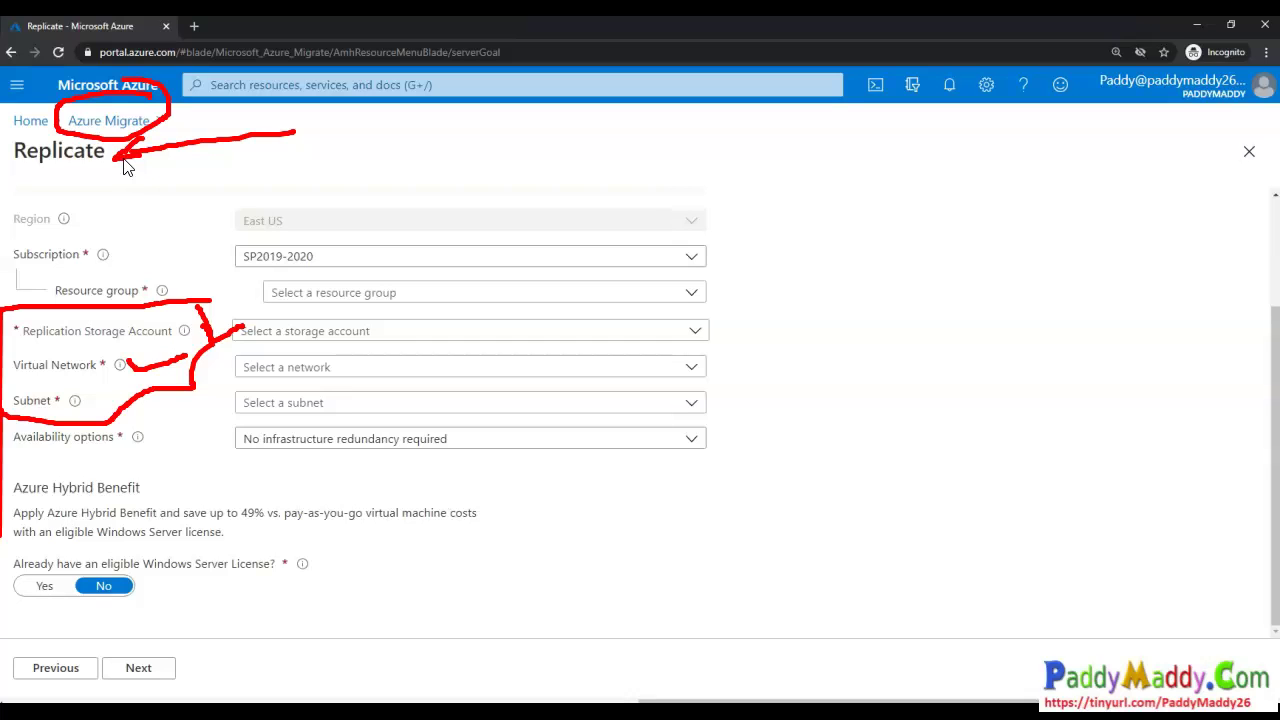
key("Escape")
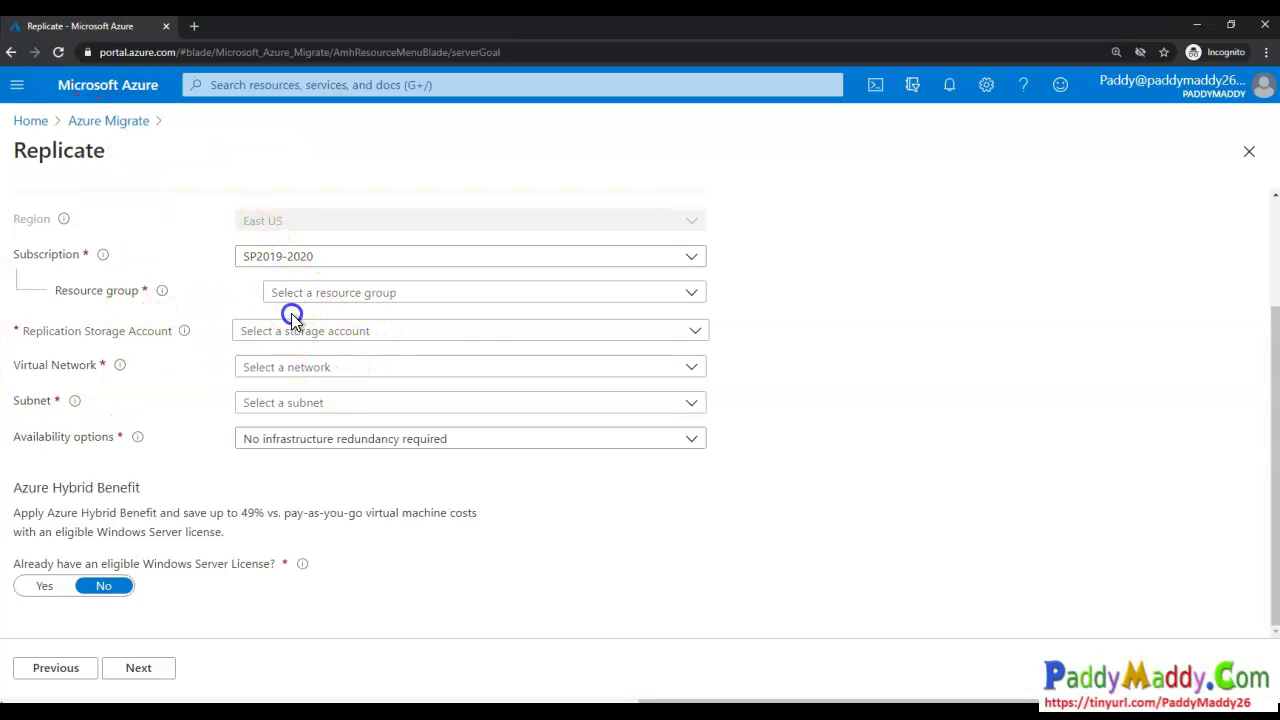
- Target resource group AZ-MIG-Demo, storage account migrationdemoaz and virtual network AZ-MIG-Demo-vnet
left_click(291, 316)
left_click(289, 386)
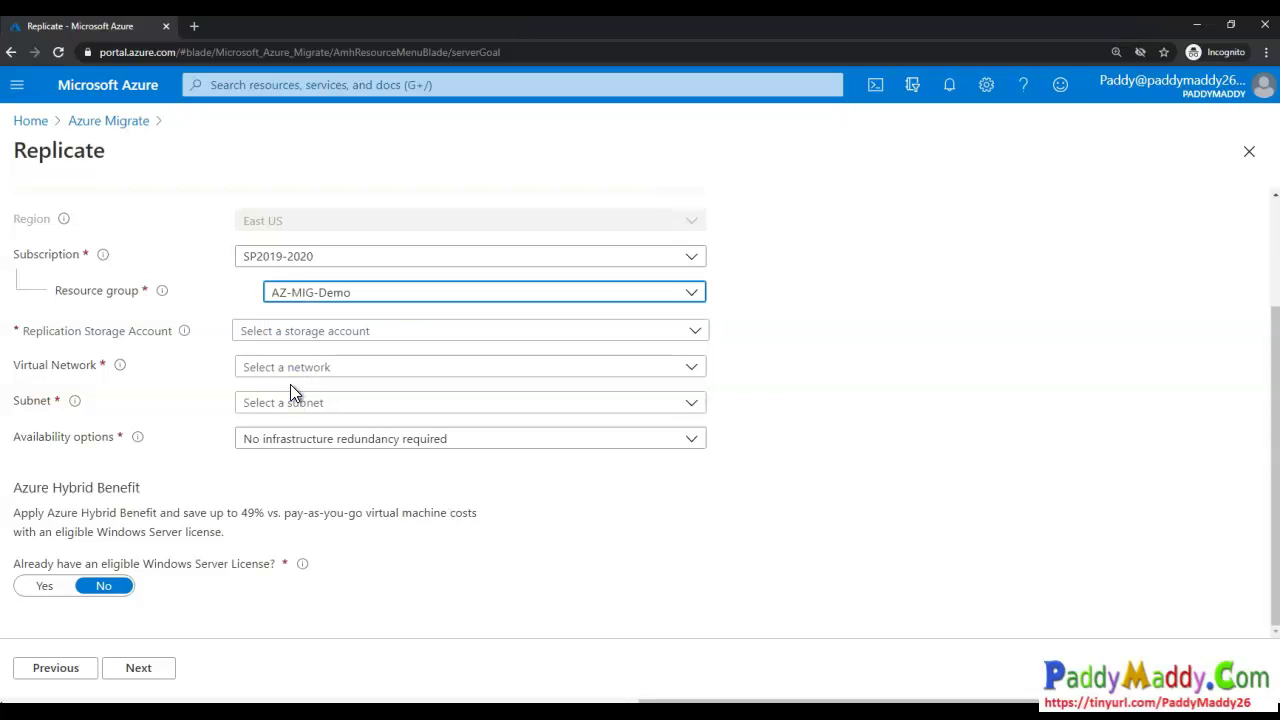
left_click_drag(18, 331, 87, 338)
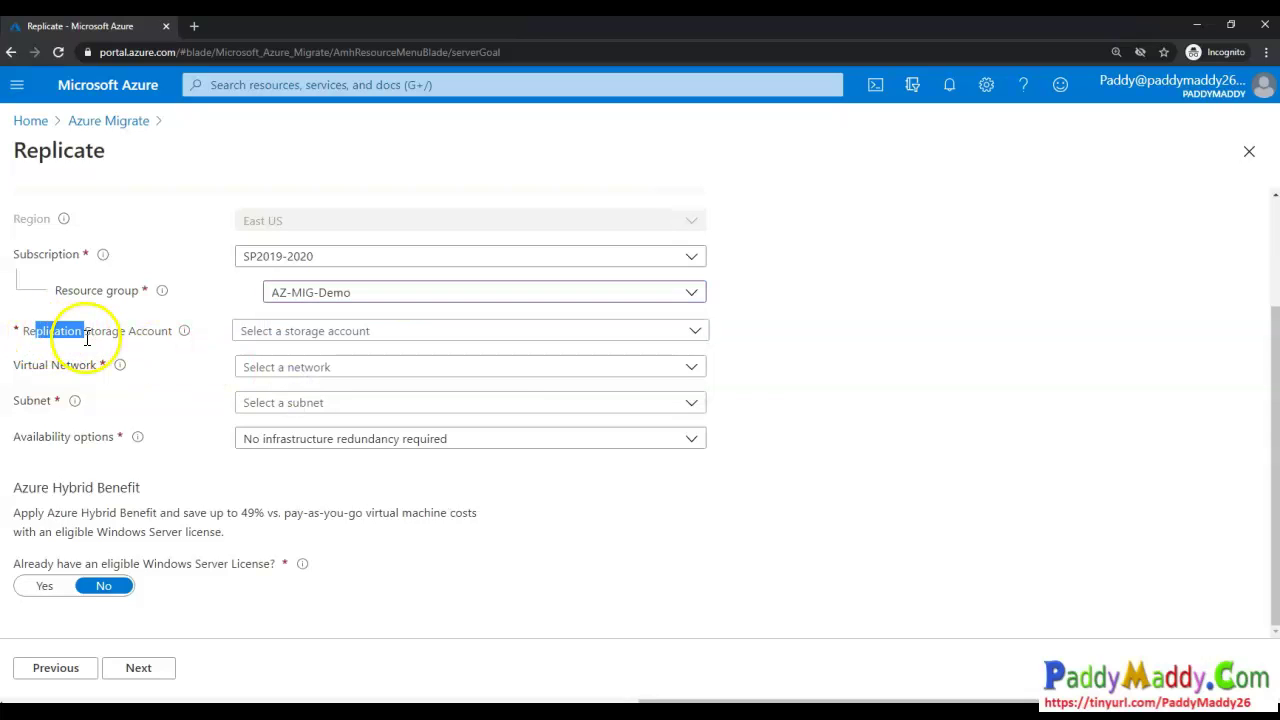
left_click(335, 334)
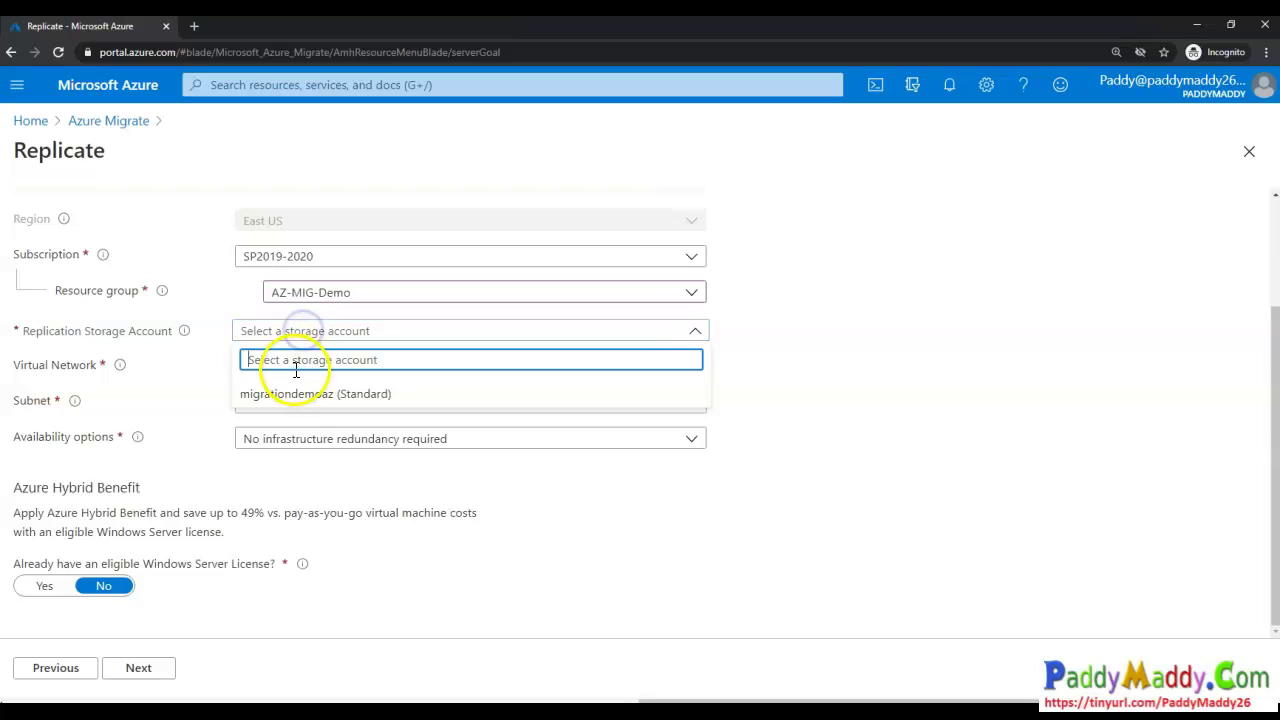
left_click(290, 398)
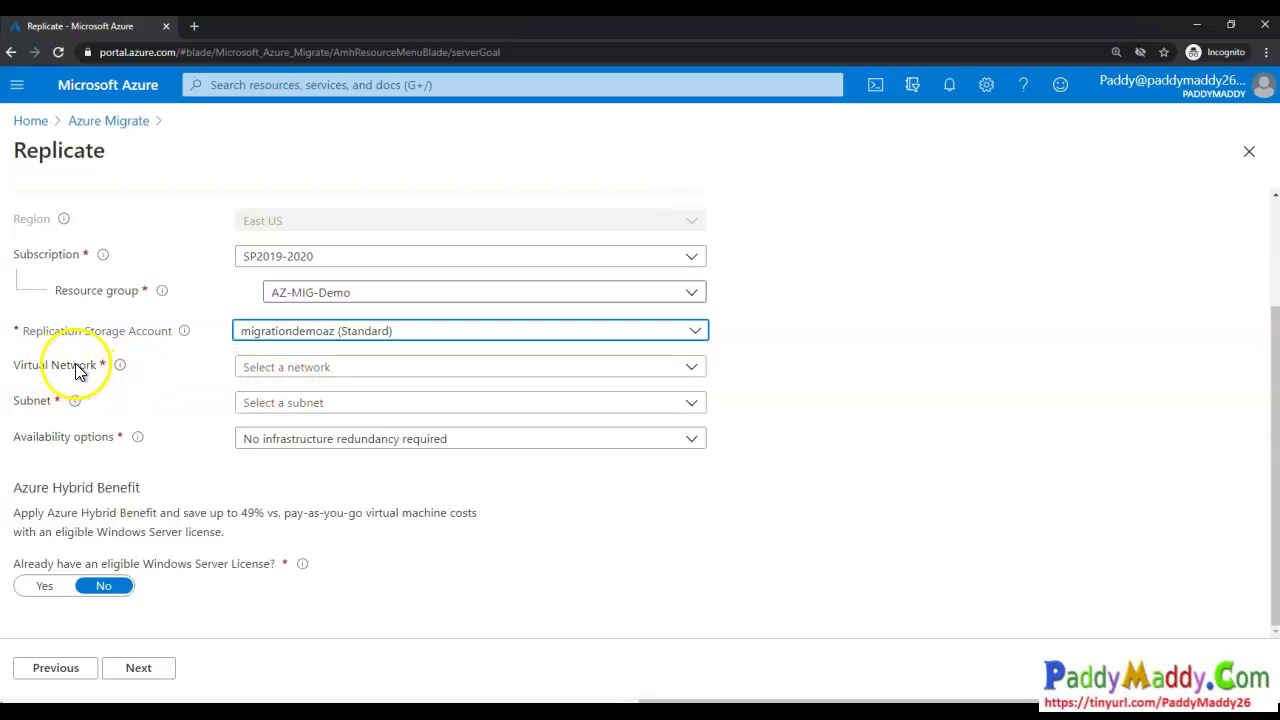
left_click(294, 372)
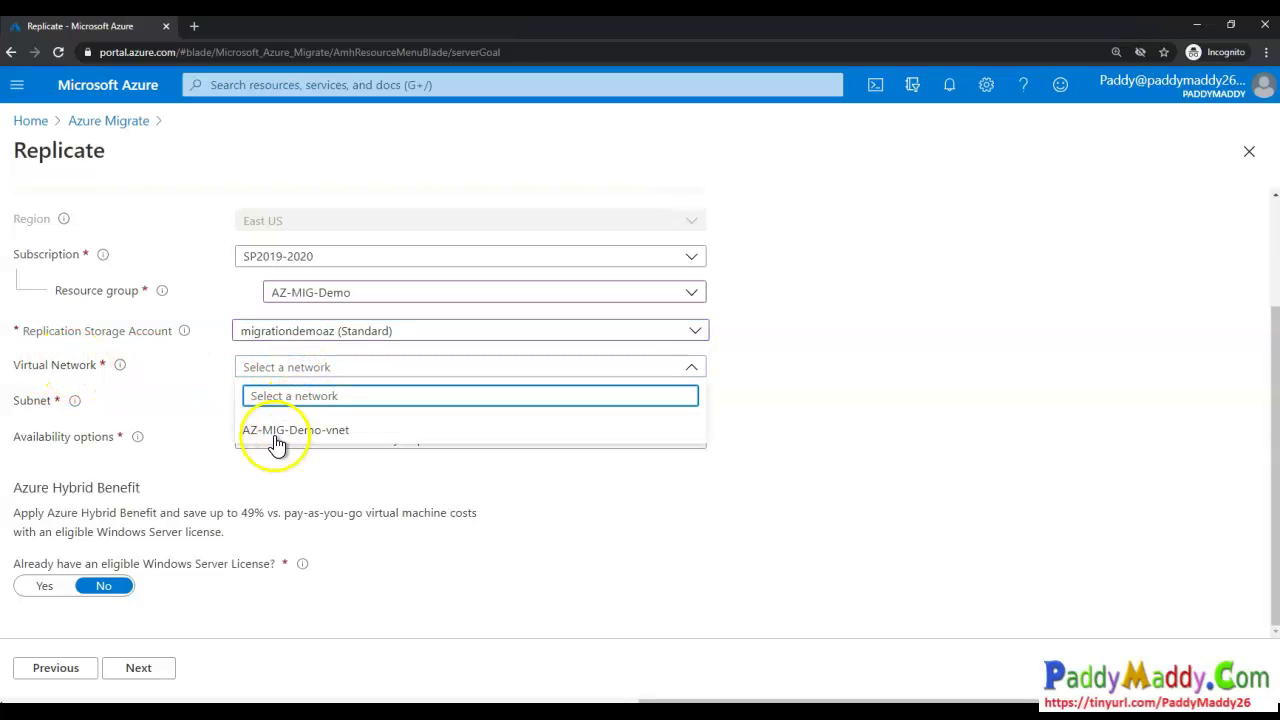
left_click(274, 436)
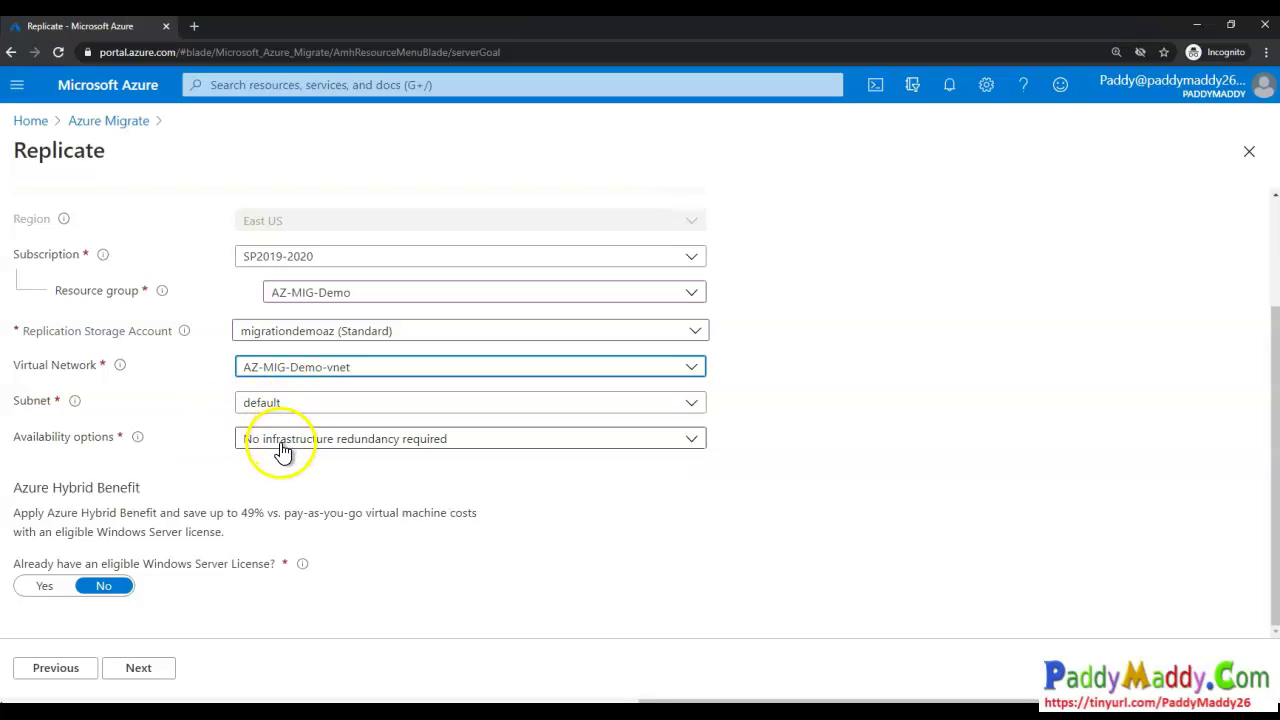
- Keep no infrastructure redundancy, apply Azure Hybrid Benefit, and continue to compute settings
left_click(273, 447)
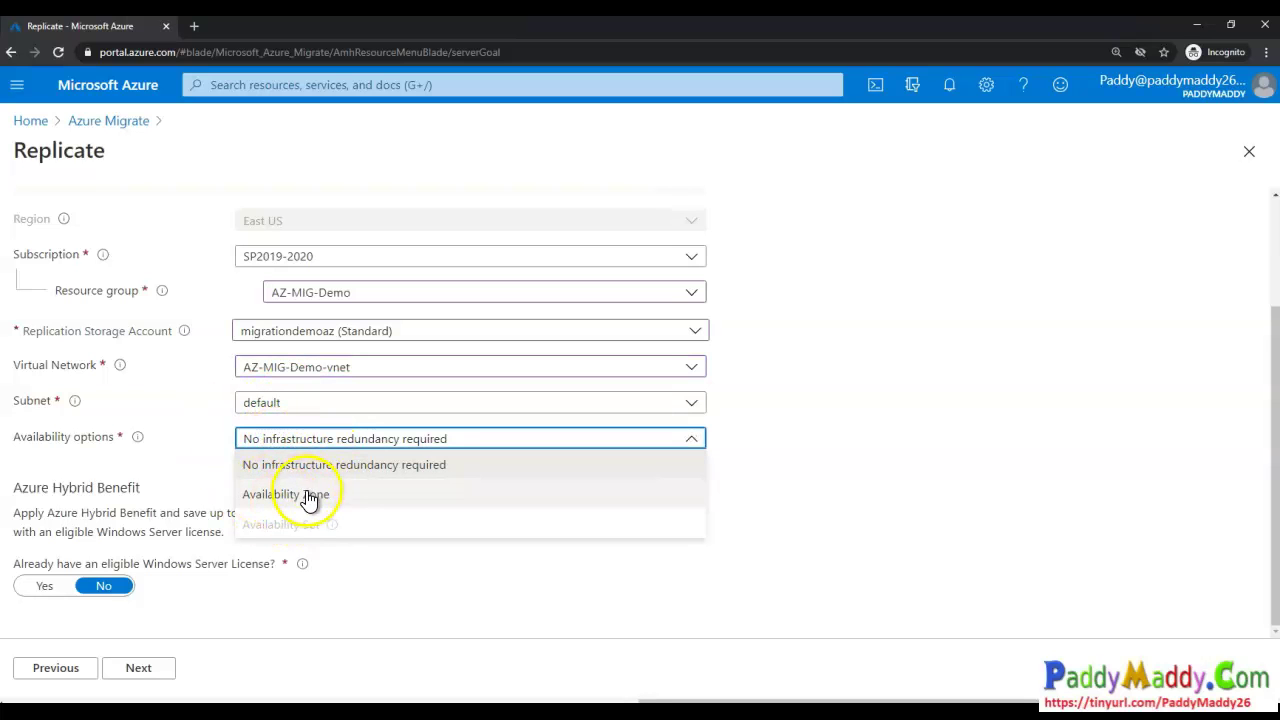
left_click(428, 590)
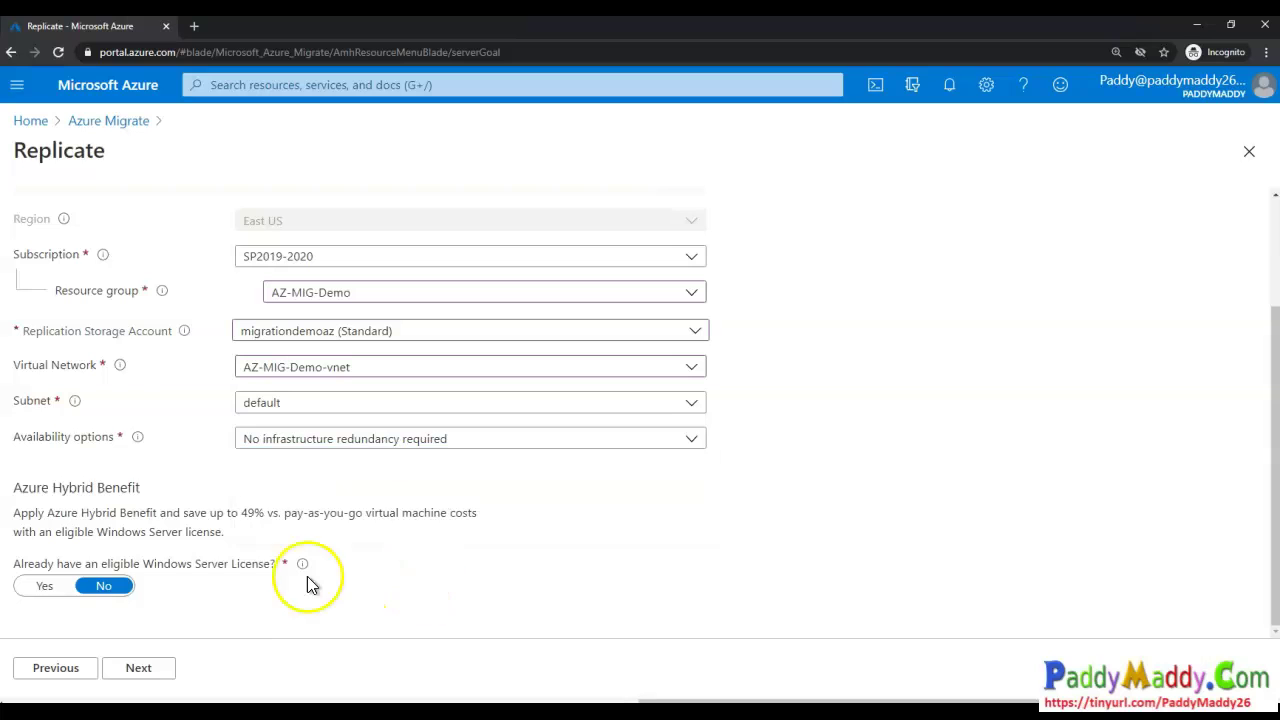
left_click(40, 586)
scroll(135, 525, "down", 1)
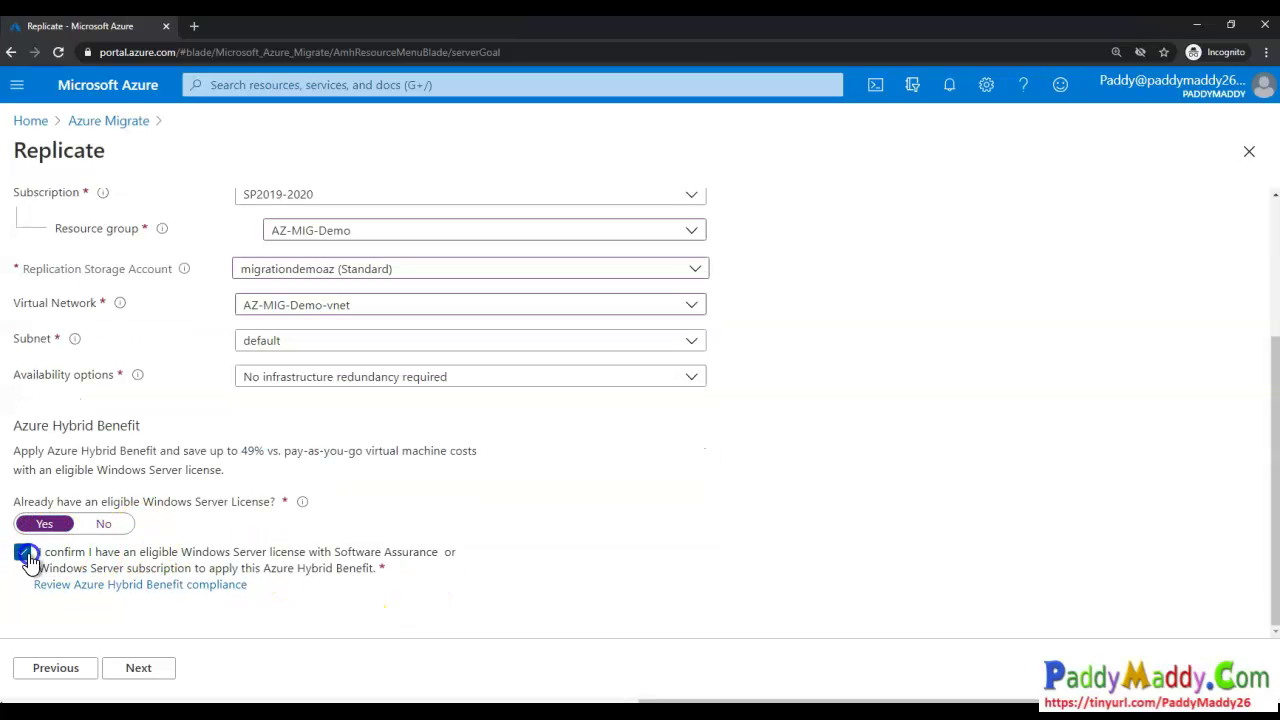
left_click(138, 667)
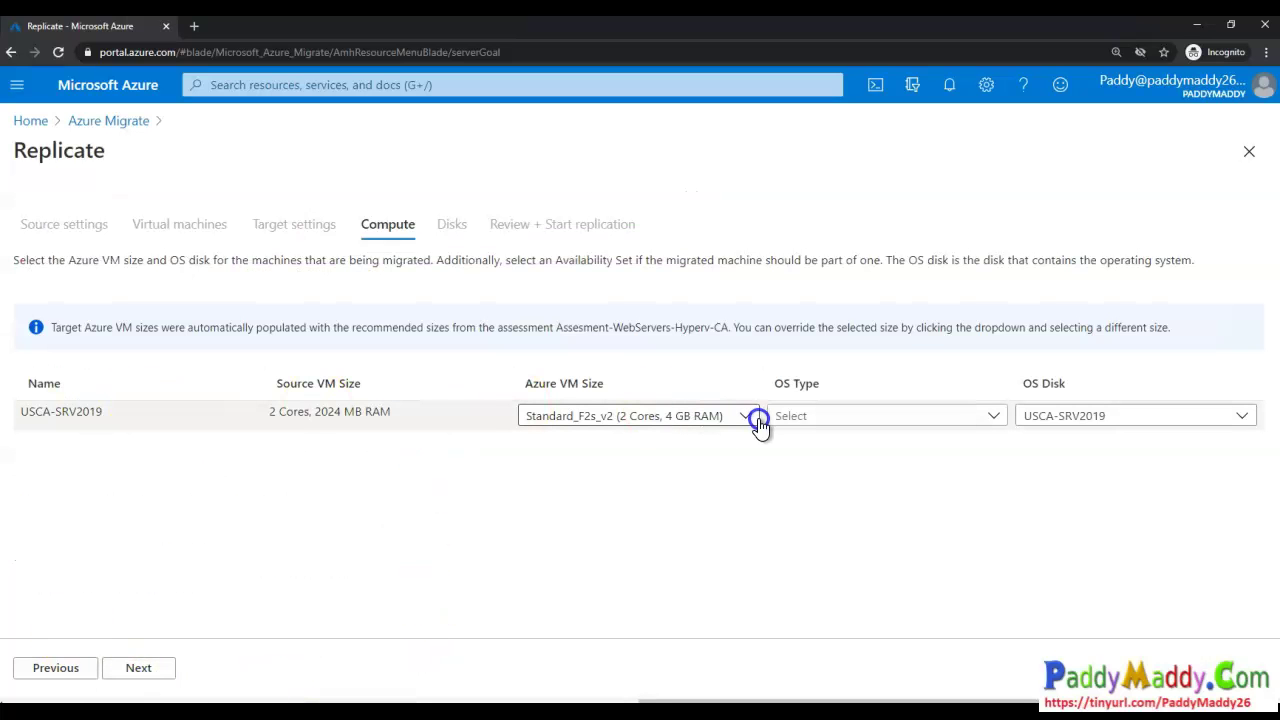
- Keep the Standard_F2s_v2 VM size and set the OS type to Windows
left_click(747, 417)
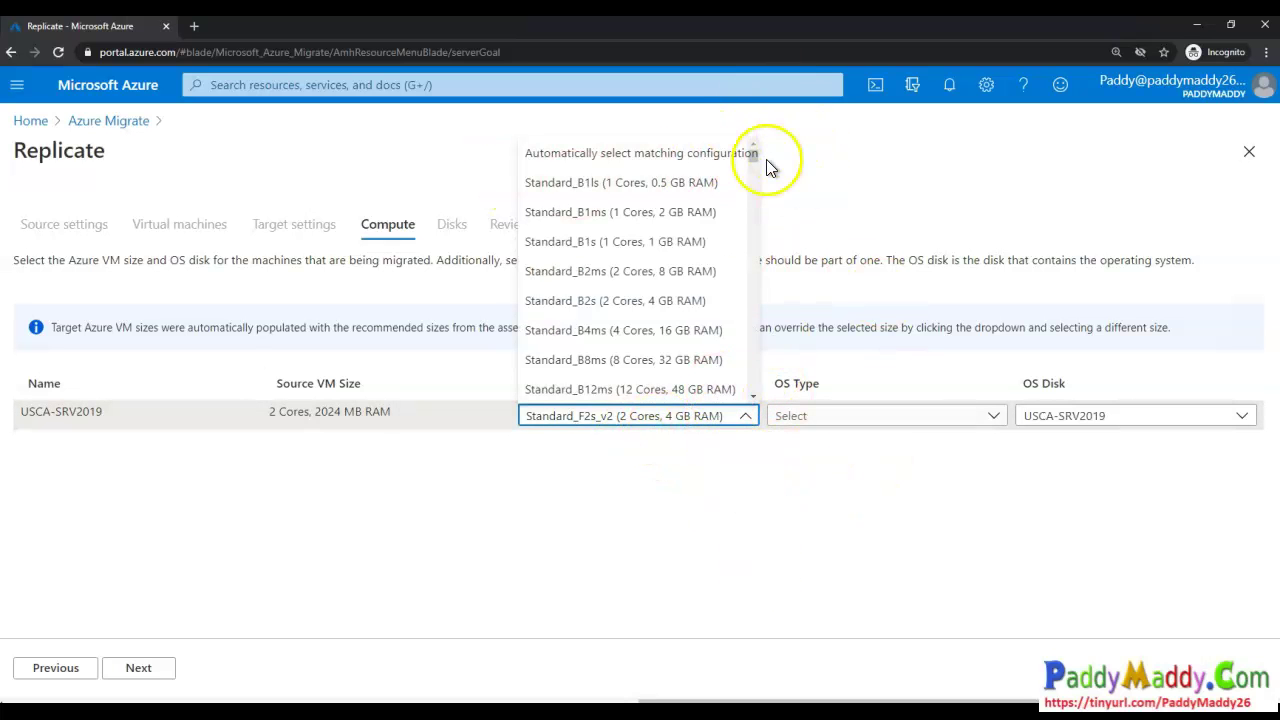
left_click(943, 262)
left_click(869, 418)
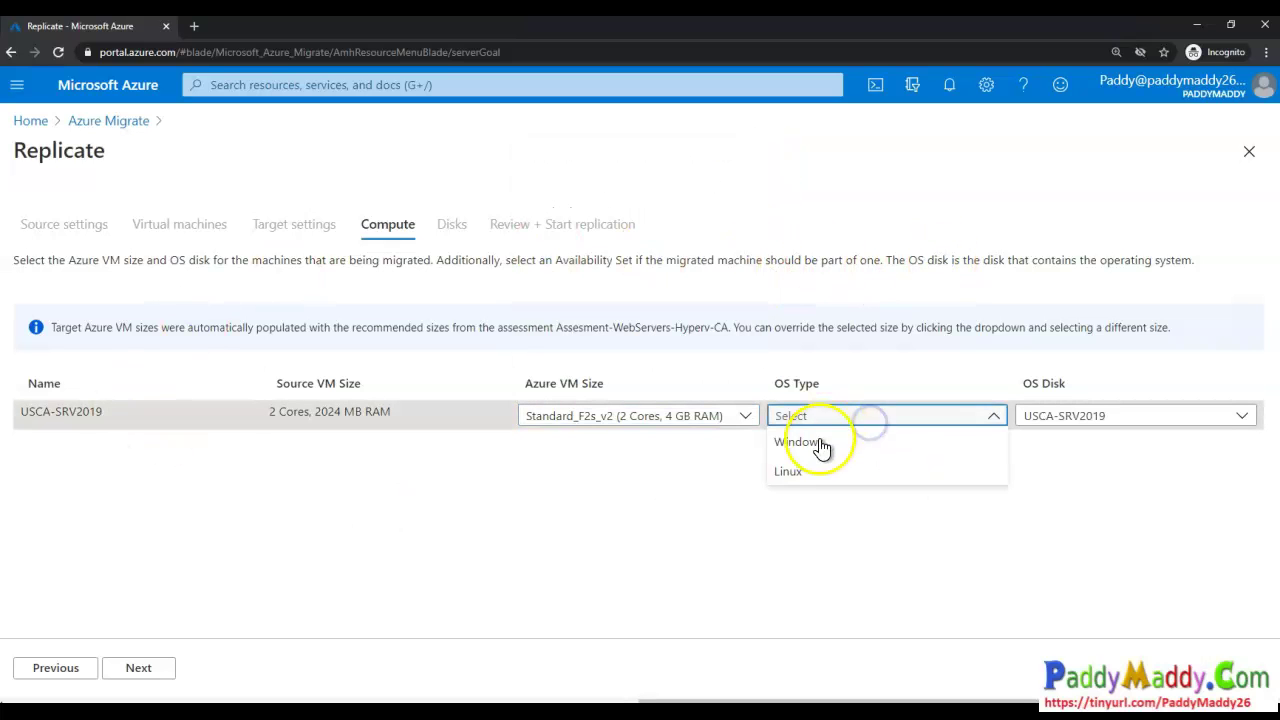
left_click(821, 440)
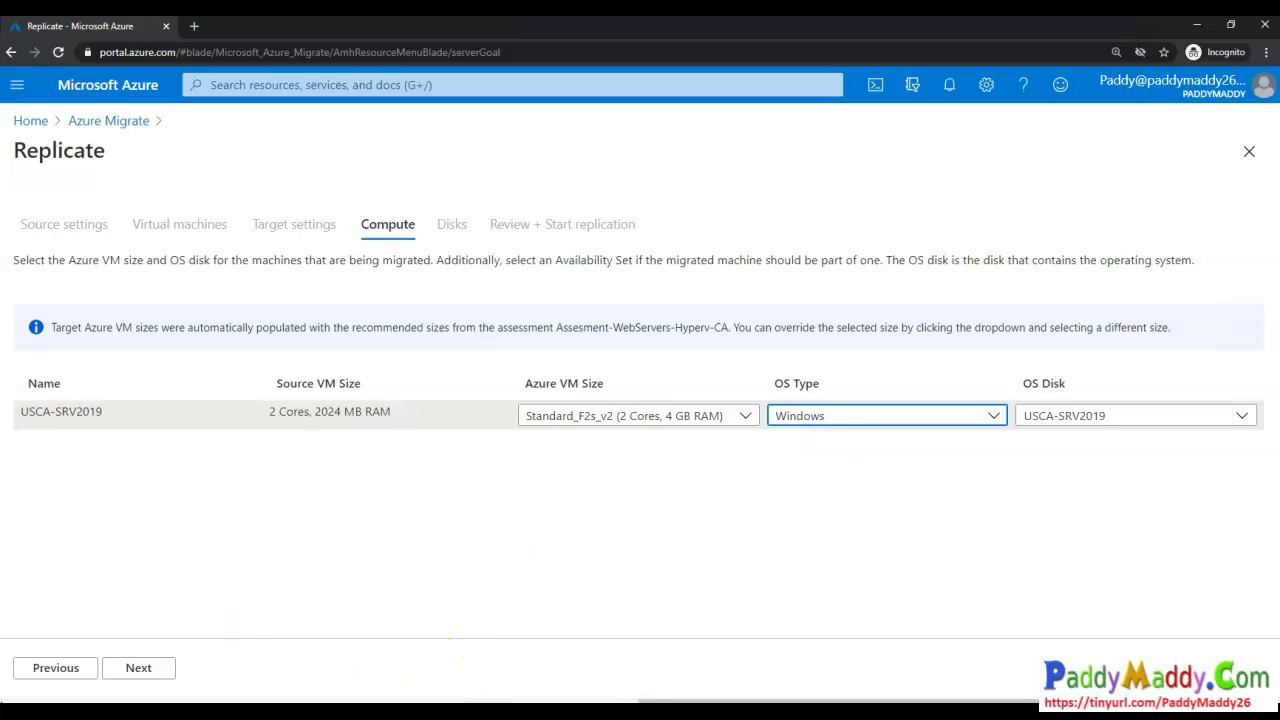
- Leave all disks selected for replication and advance to the review summary
left_click(138, 668)
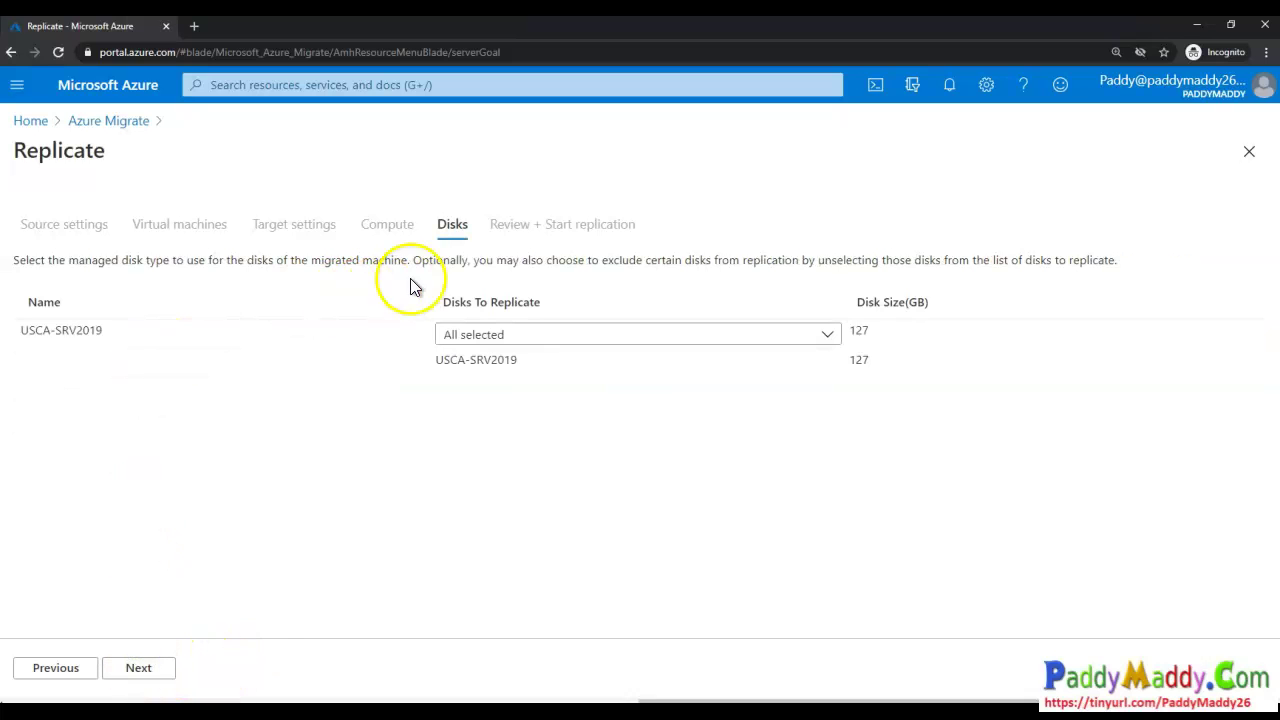
left_click_drag(477, 358, 429, 371)
left_click_drag(893, 380, 572, 483)
left_click(137, 669)
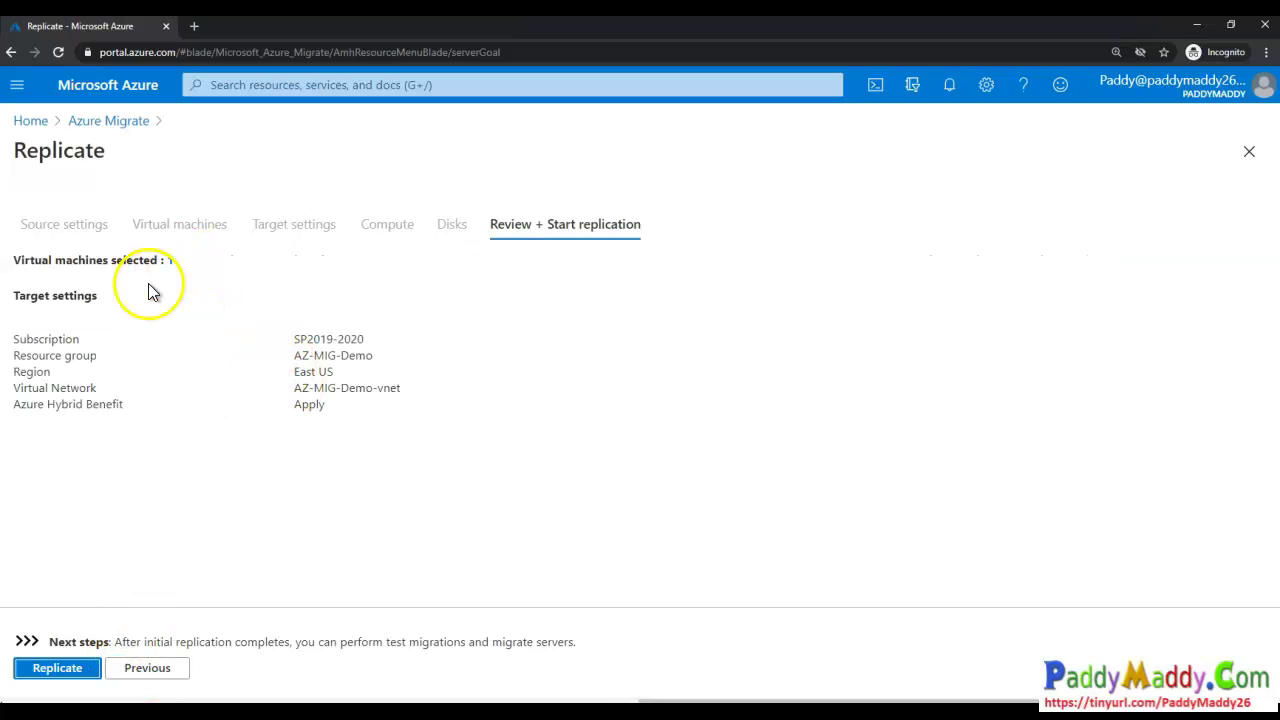
left_click_drag(126, 642, 669, 654)
- Start replicating USCA-SRV2019 to Azure and dismiss the notifications
left_click(669, 654)
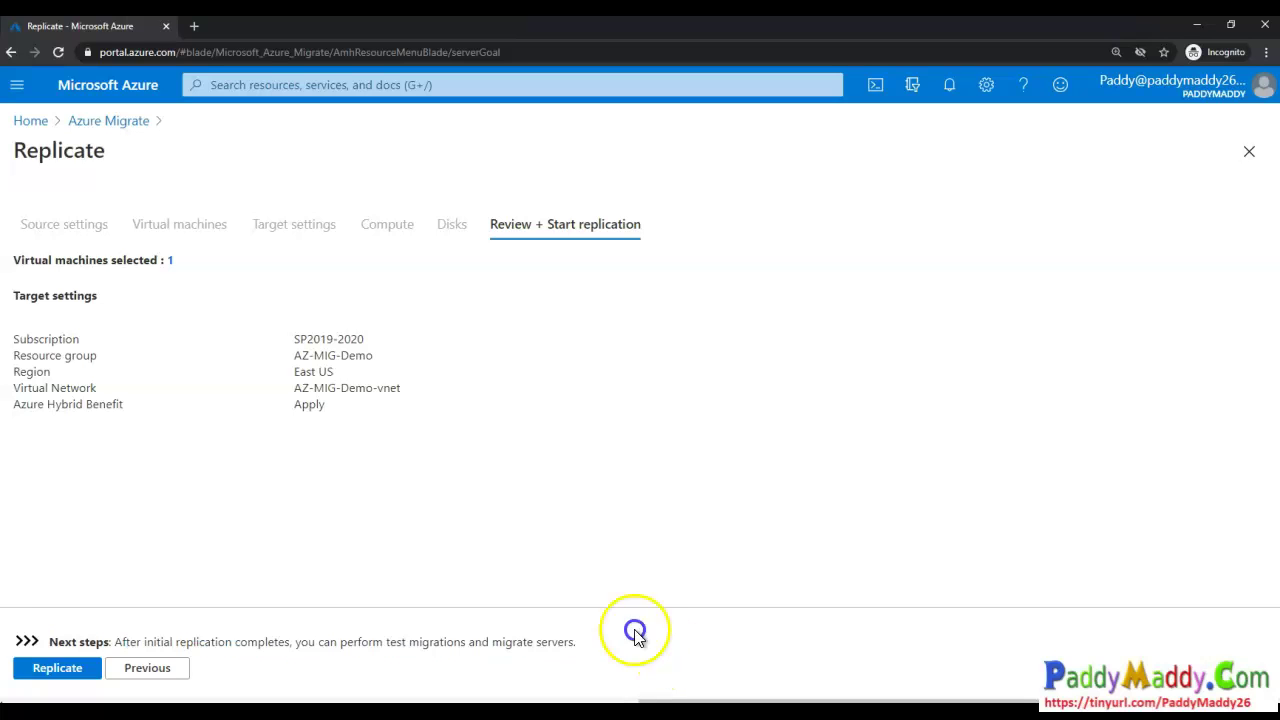
left_click(42, 676)
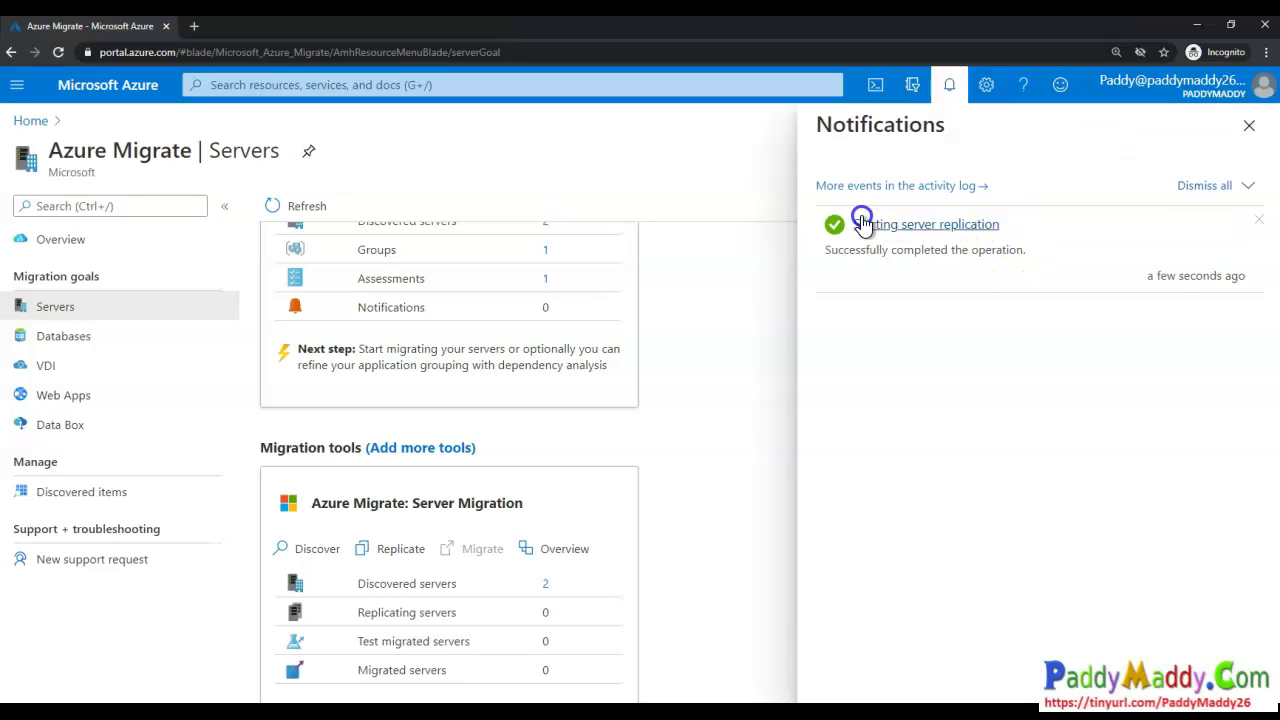
left_click_drag(868, 260, 849, 206)
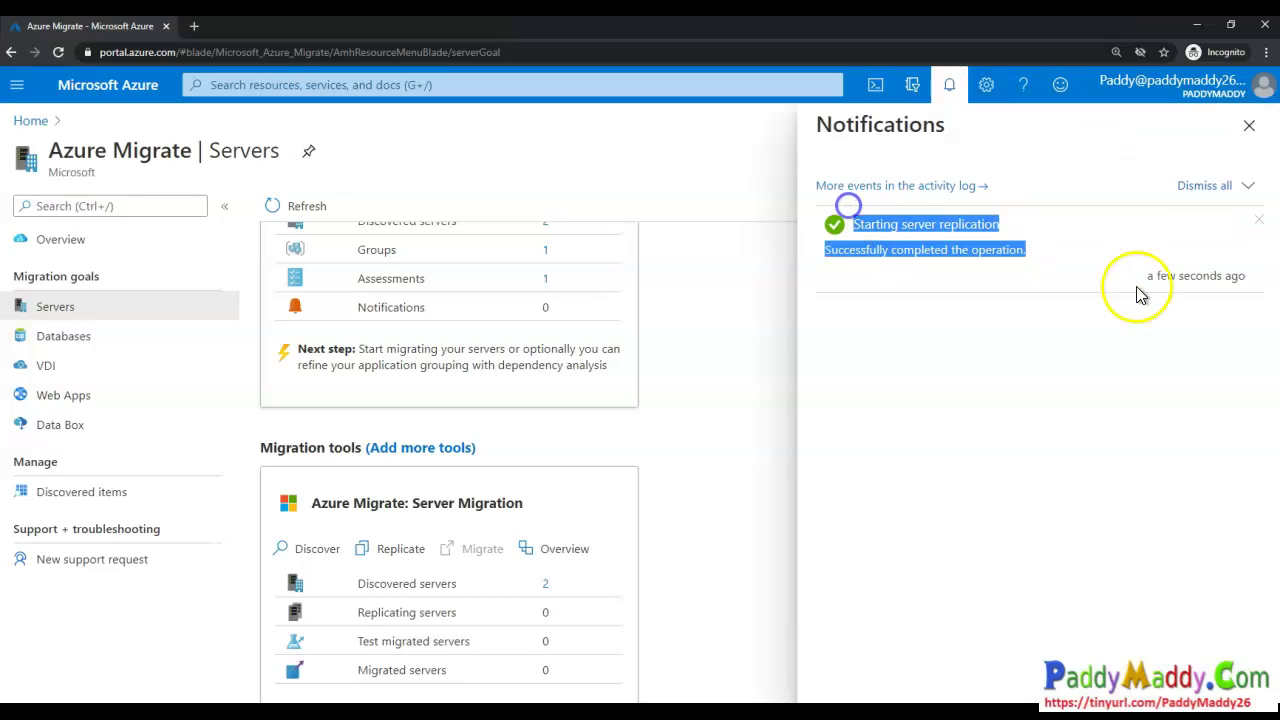
left_click(1249, 125)
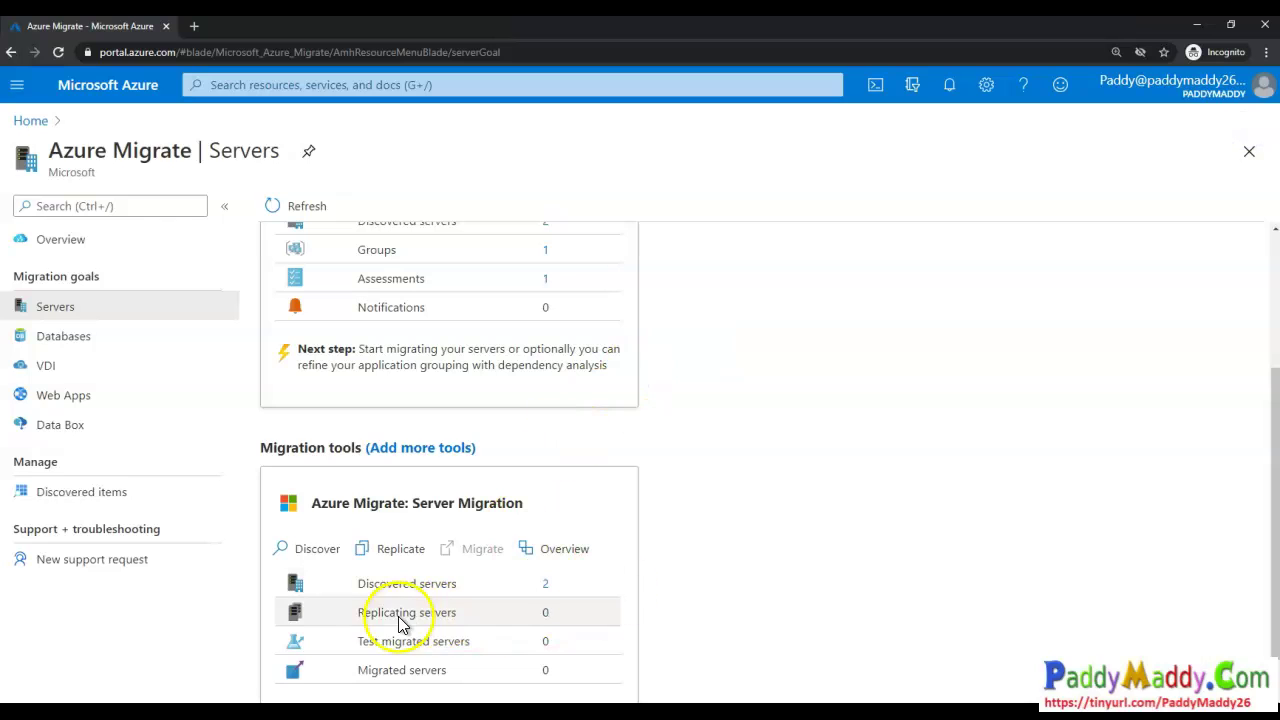
- Refresh the server counts and open the list of replicating machines
left_click(290, 207)
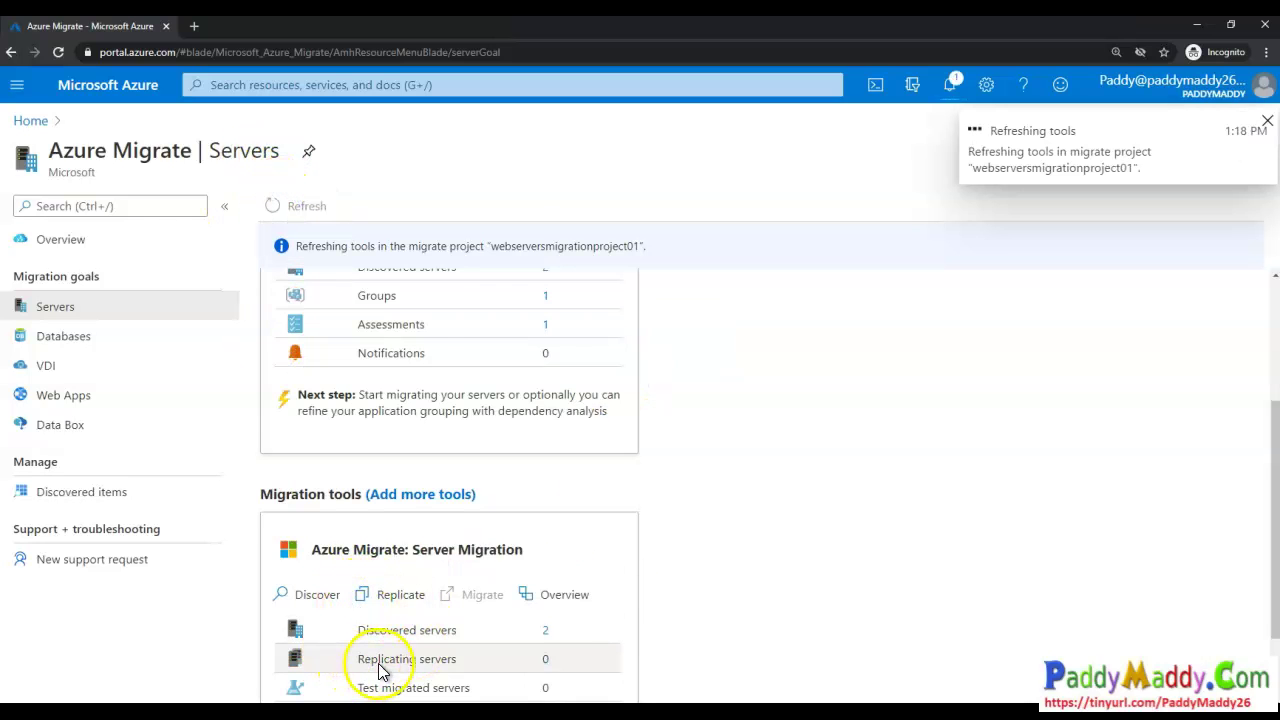
scroll(365, 650, "down", 1)
left_click(952, 92)
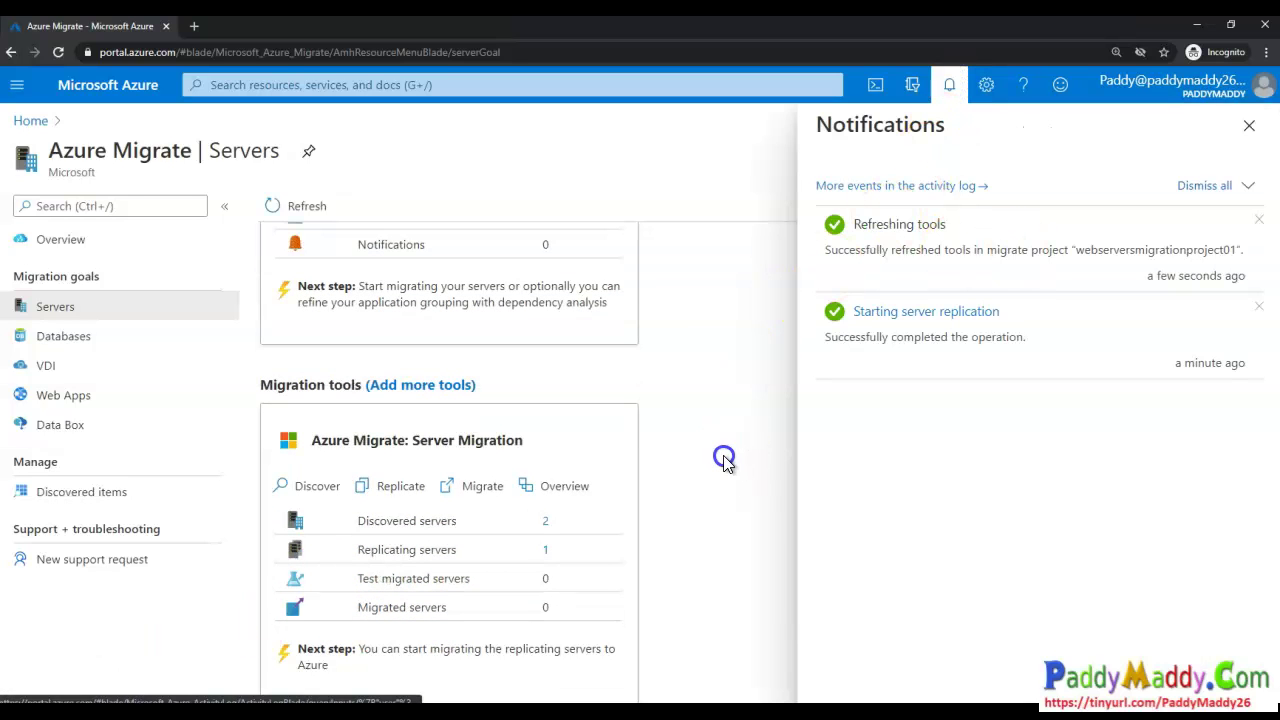
left_click(542, 549)
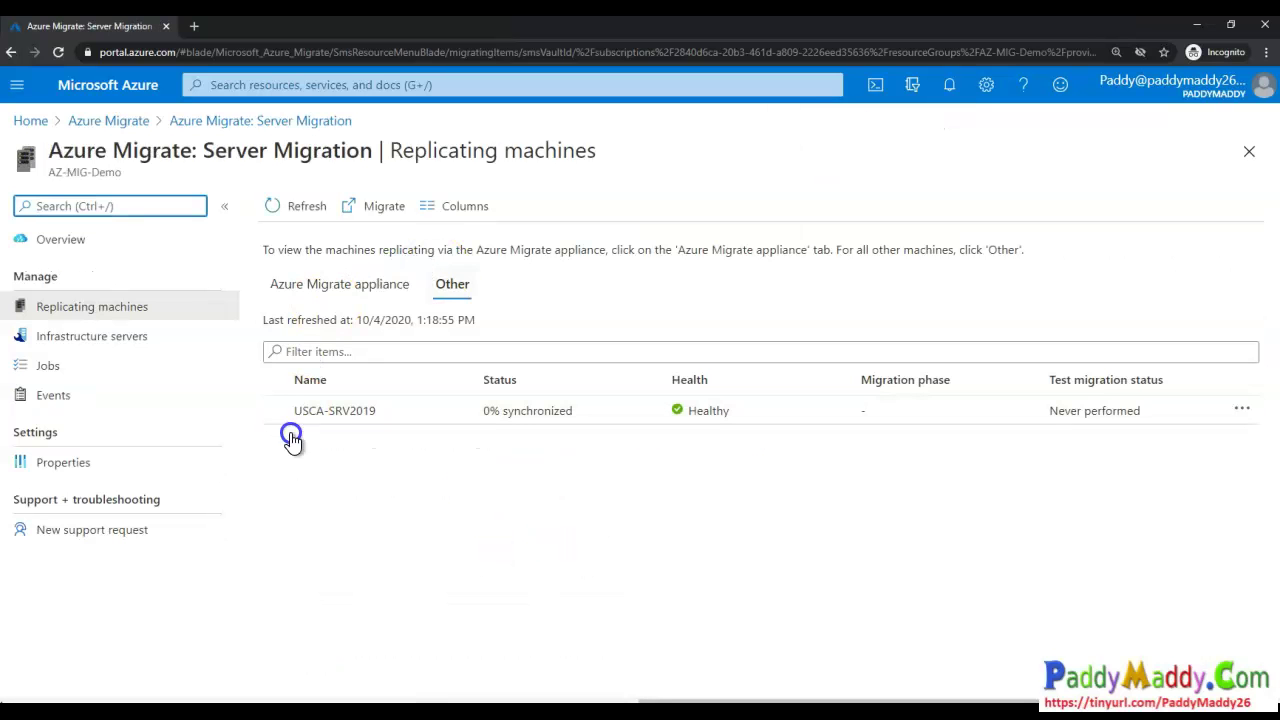
- View USCA-SRV2019's replication details (Standard_F2s_v2, cache migrationdemoaz), then go back via the breadcrumb
left_click_drag(484, 410, 536, 410)
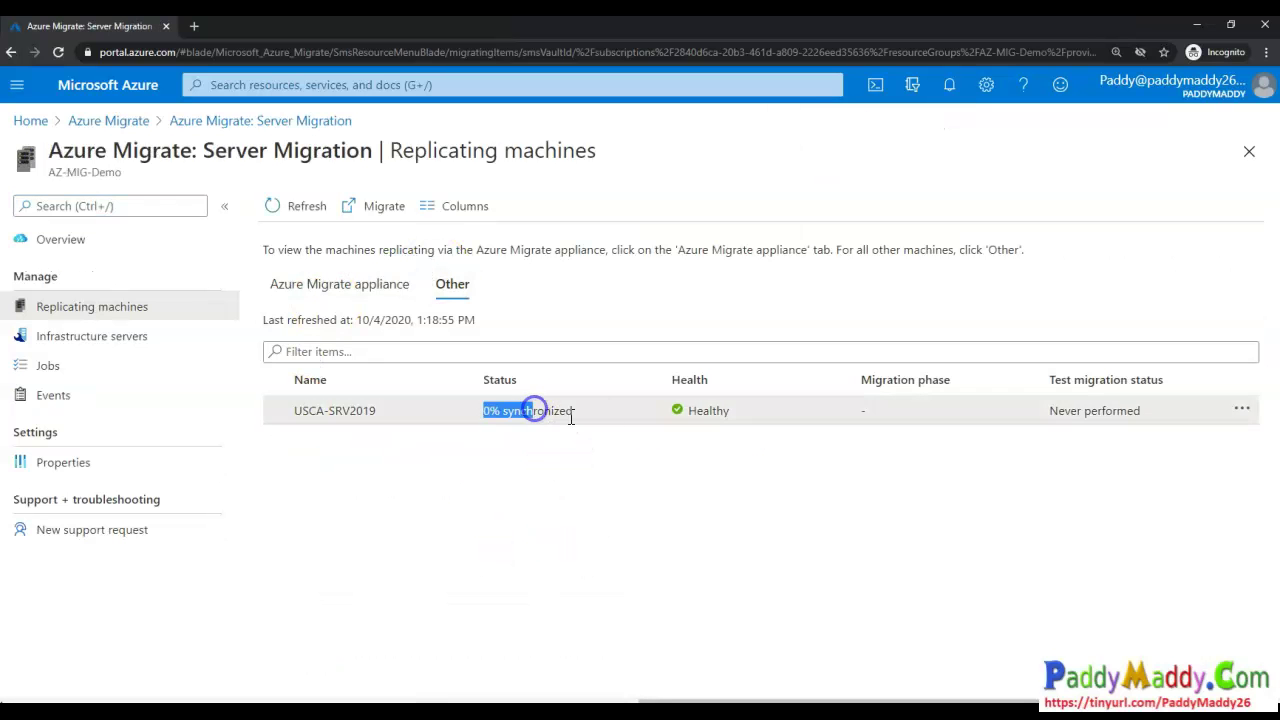
left_click(579, 415)
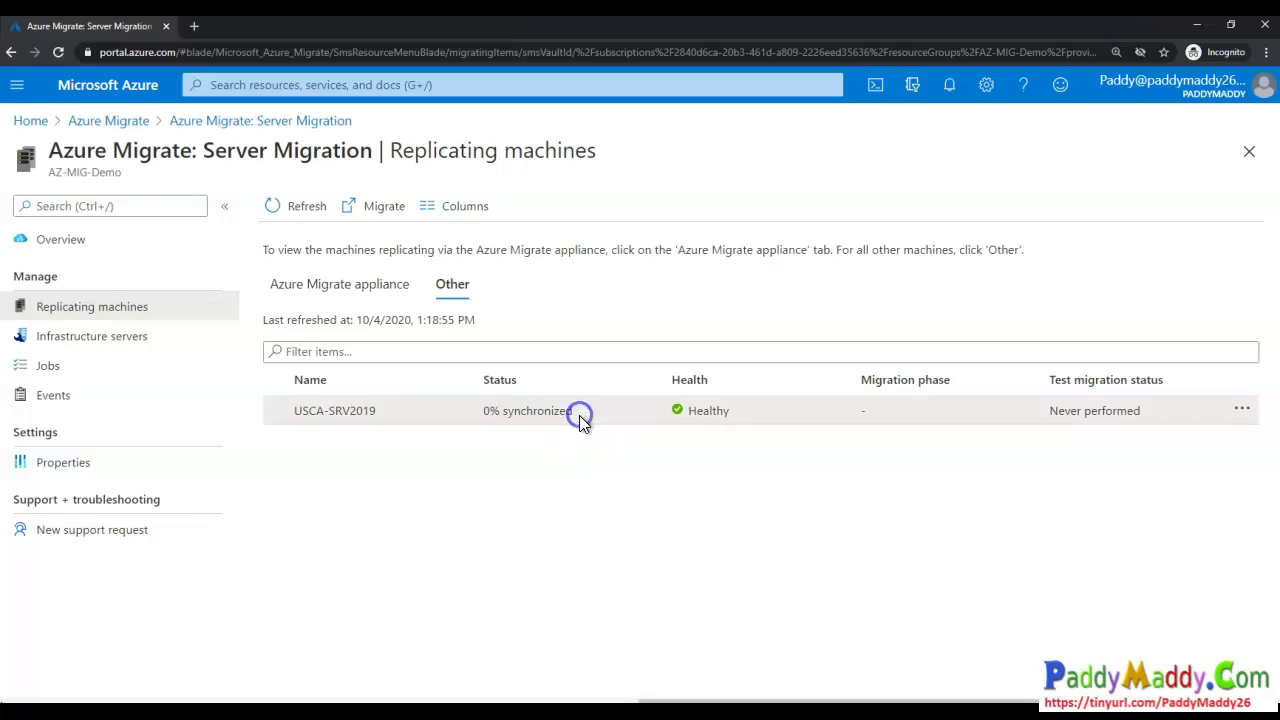
left_click(482, 410)
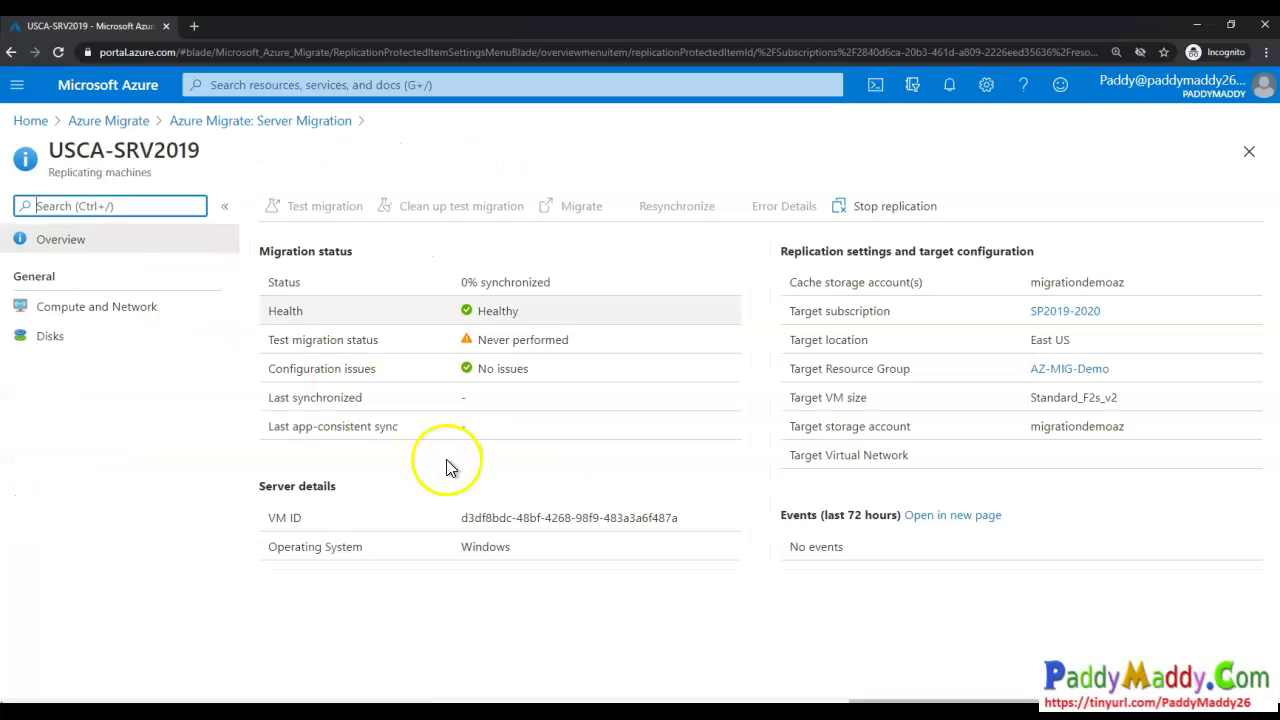
left_click_drag(576, 341, 486, 341)
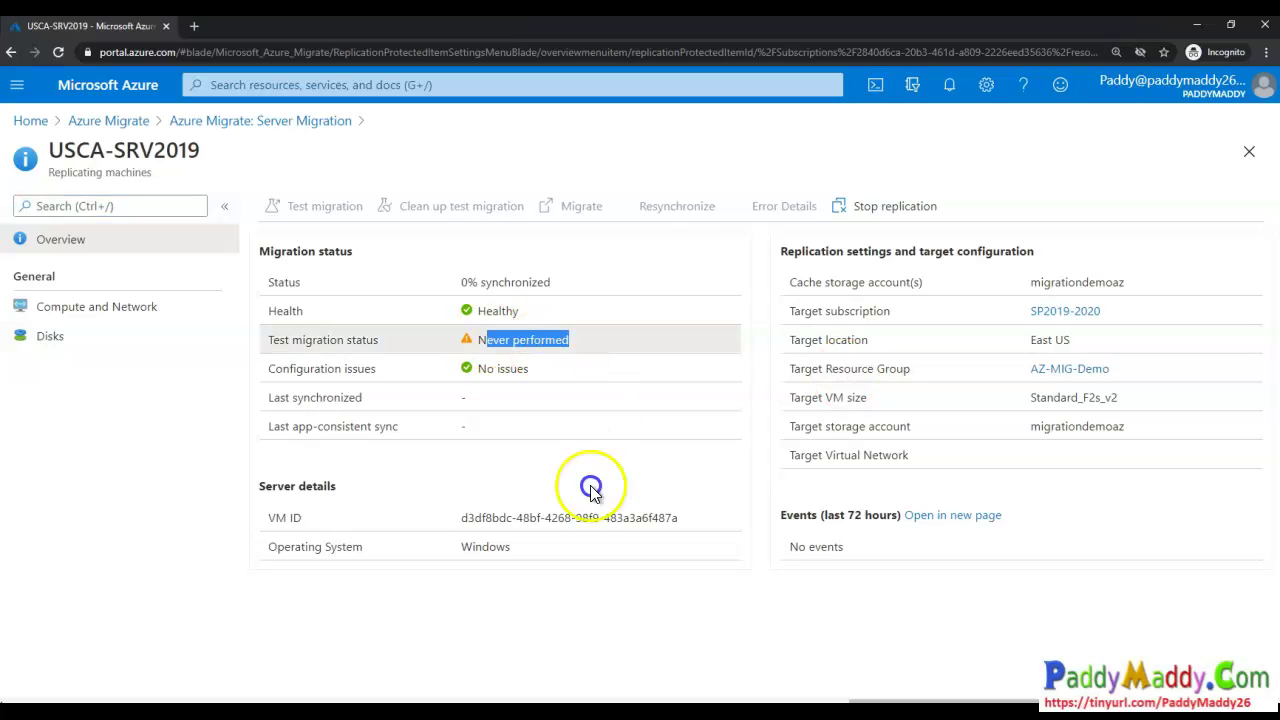
left_click(258, 121)
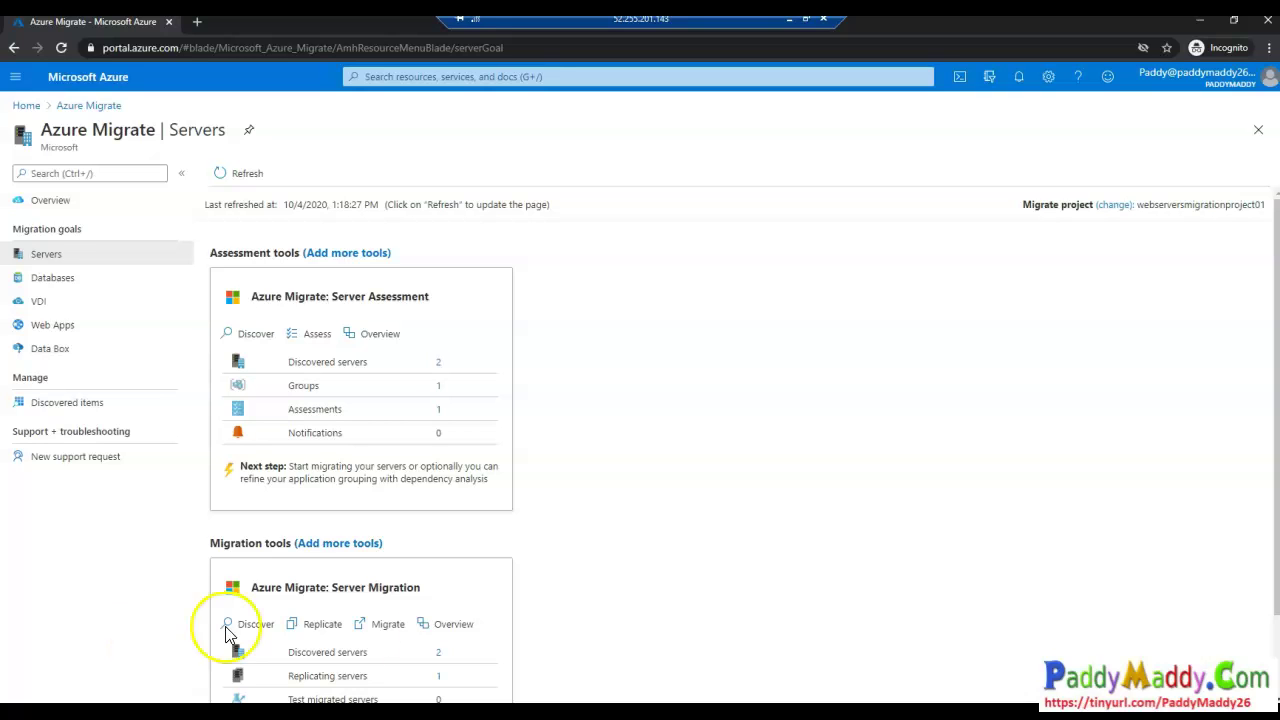
- Open the replicating machines list and review USCA-SRV2019's replication status
mouse_move(401, 600)
left_mouse_down()
mouse_move(314, 644)
mouse_move(405, 600)
mouse_move(384, 599)
left_mouse_up()
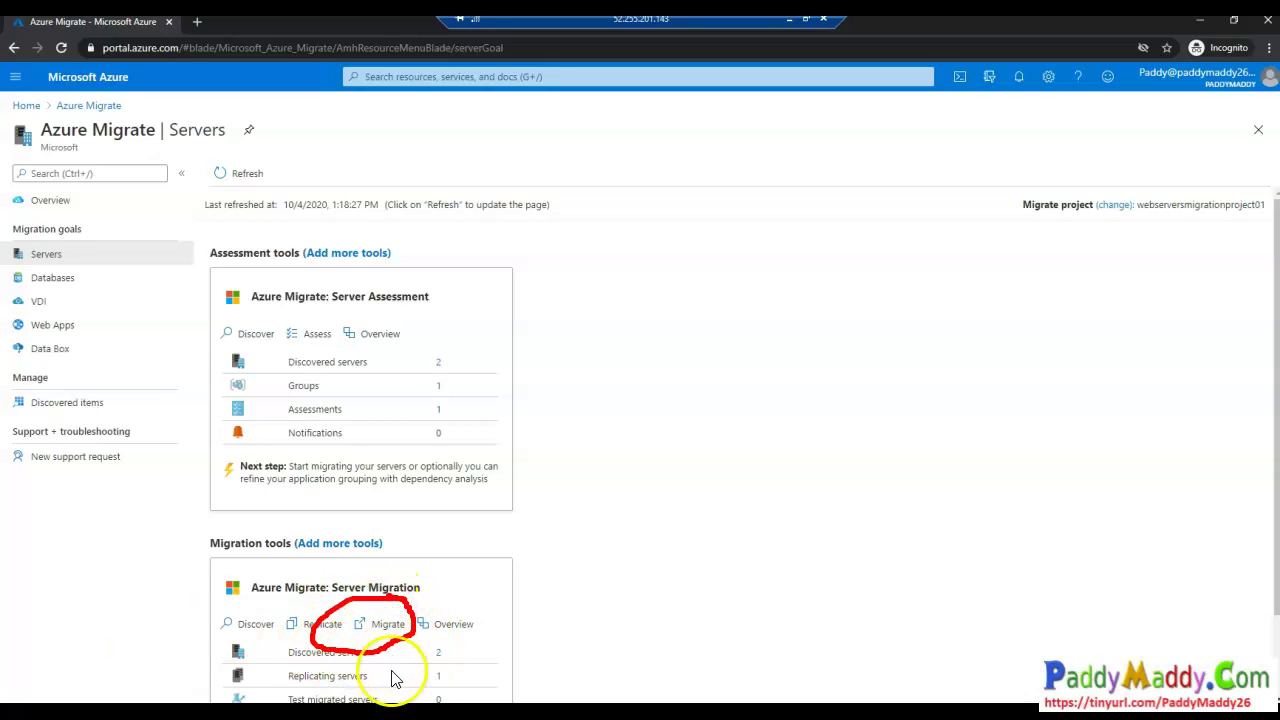
left_click_drag(233, 607, 356, 583)
key("Escape")
left_click(986, 348)
scroll(915, 472, "down", 2)
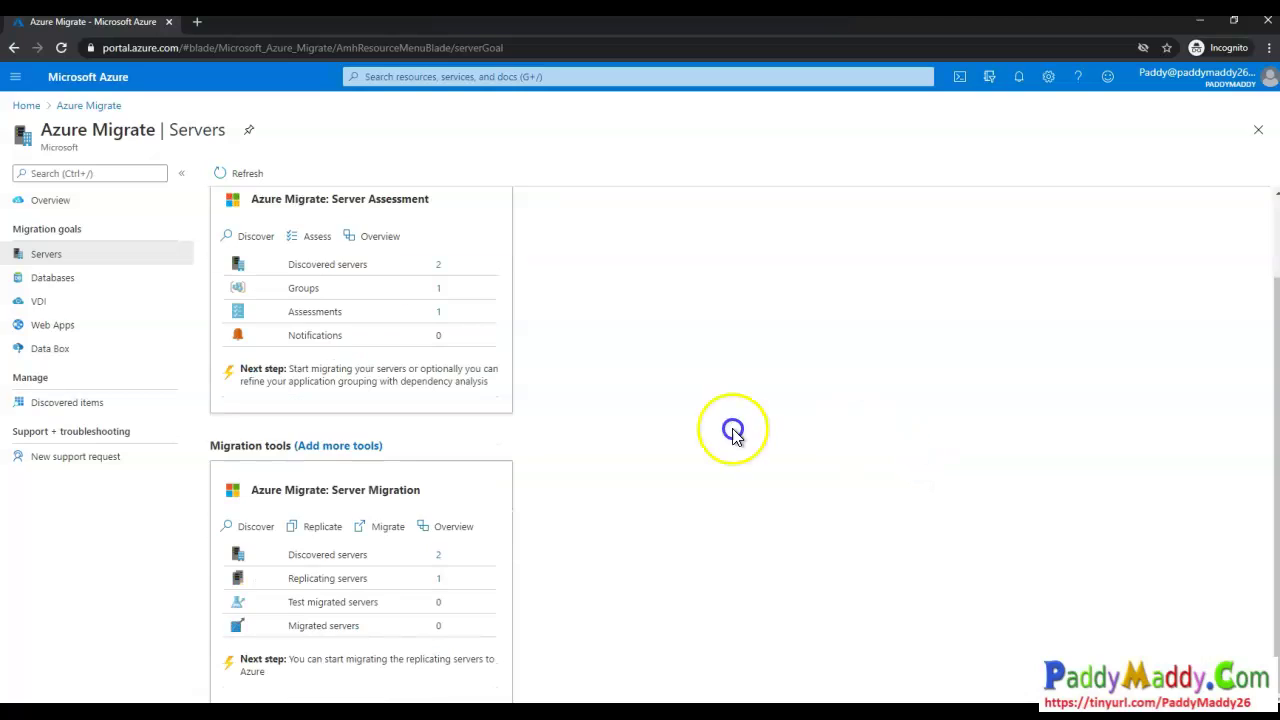
left_click(439, 582)
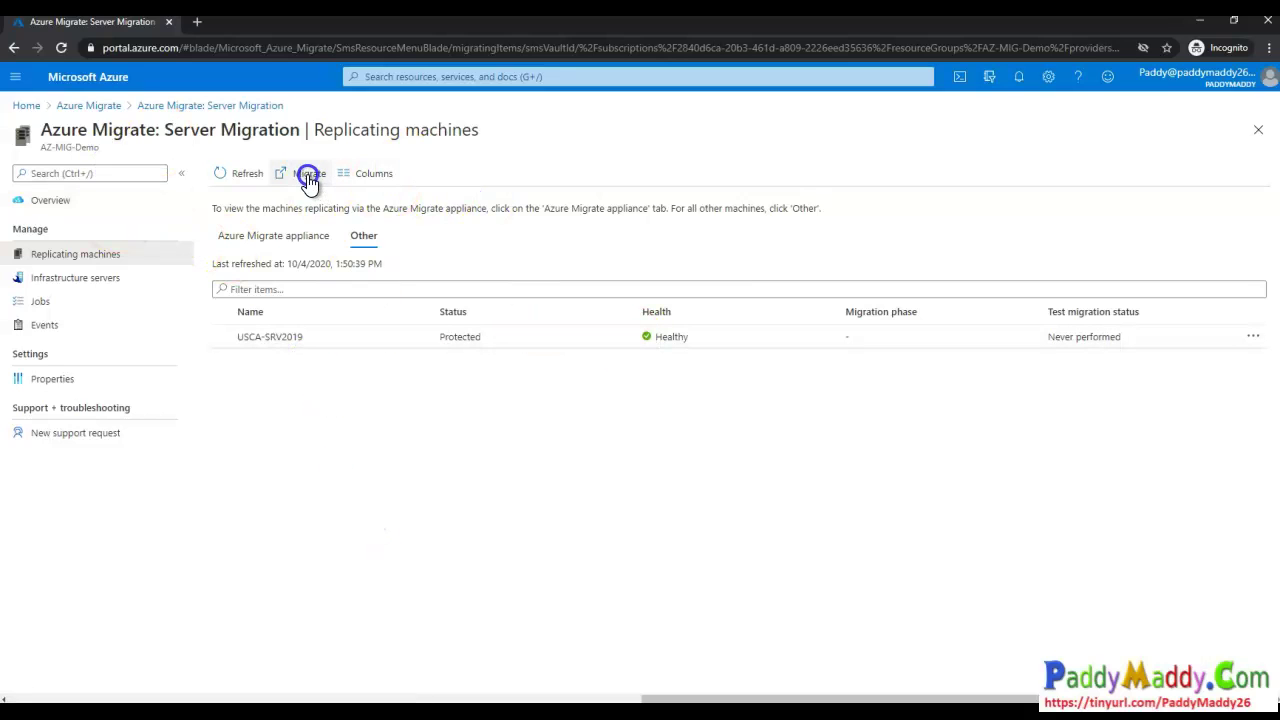
mouse_move(490, 304)
left_mouse_down()
mouse_move(457, 292)
mouse_move(472, 286)
left_mouse_up()
mouse_move(700, 338)
left_mouse_down()
mouse_move(712, 341)
mouse_move(745, 287)
left_mouse_up()
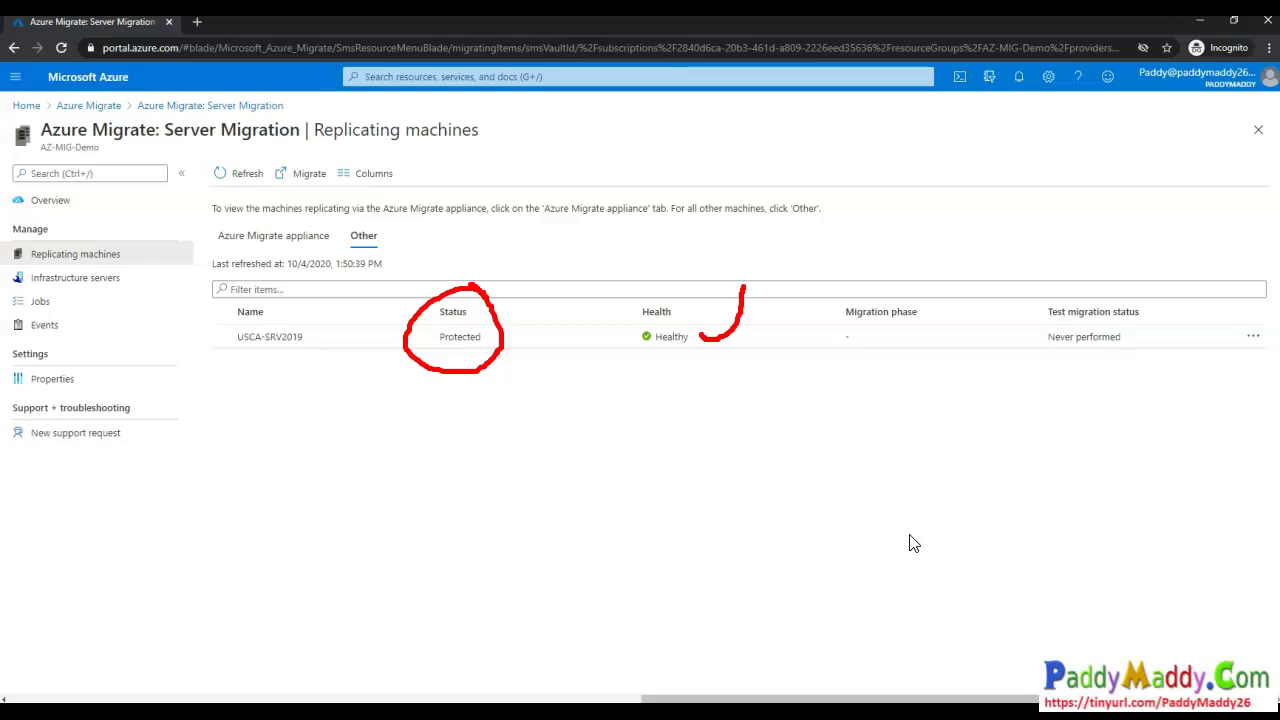
key("Escape")
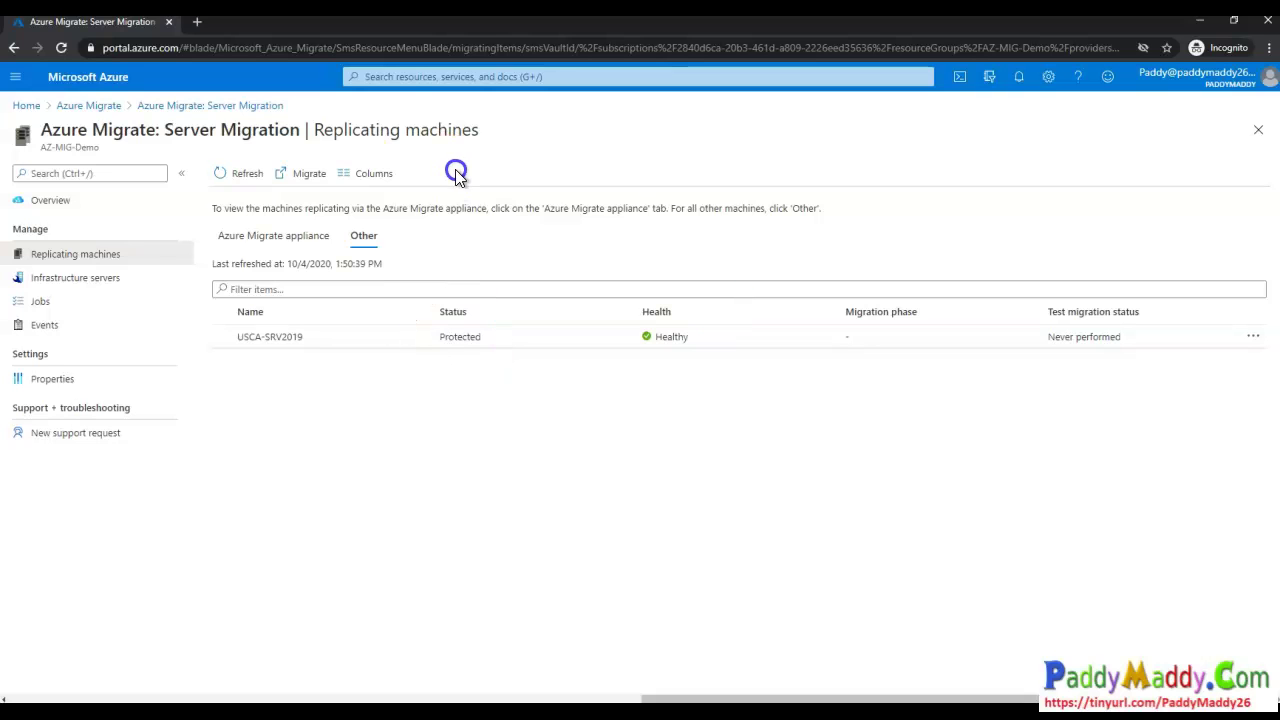
- Mark the healthy replication and remaining steps on the Server Migration overview, then return to Servers
left_click(226, 105)
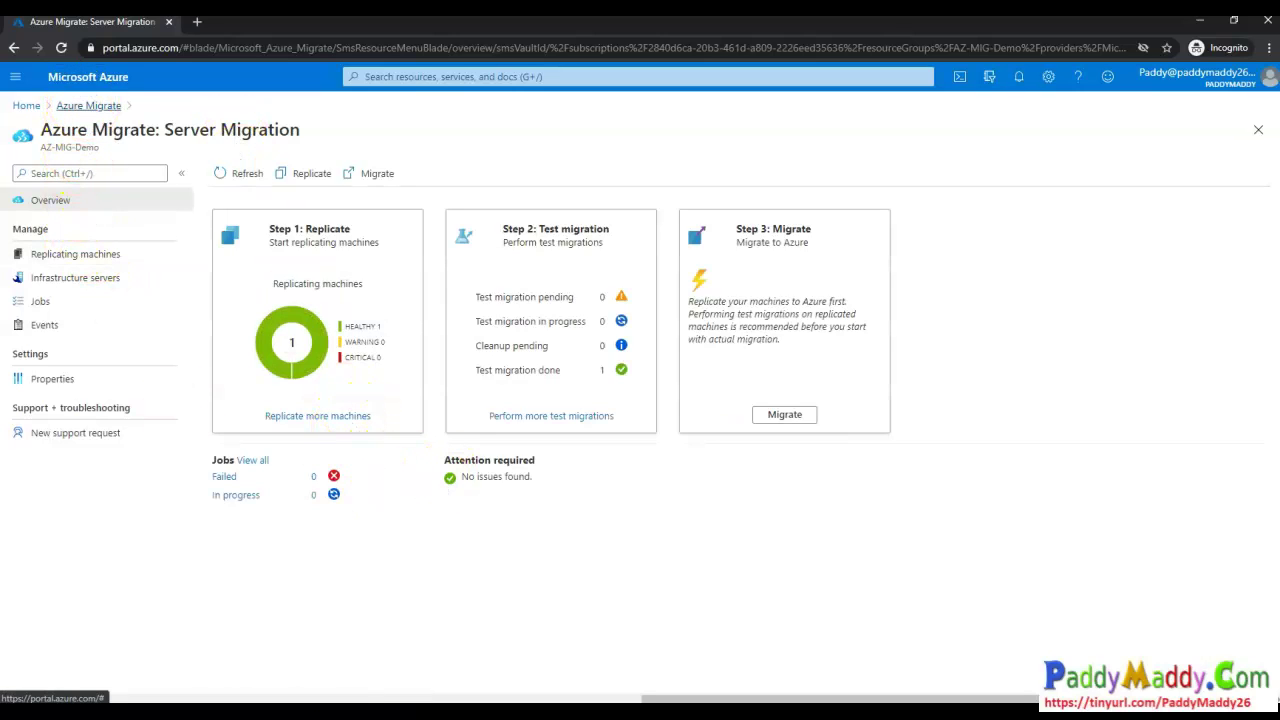
left_click_drag(380, 309, 422, 272)
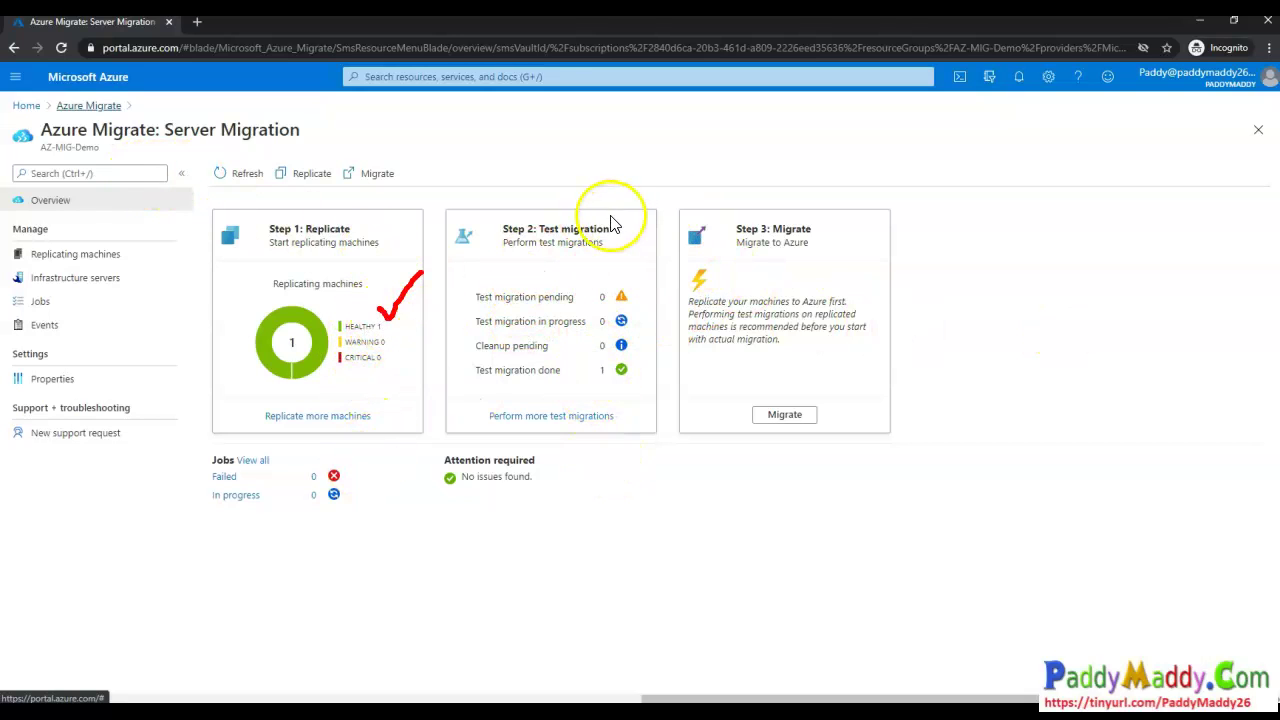
left_click_drag(551, 203, 679, 139)
mouse_move(825, 218)
left_mouse_down()
mouse_move(830, 234)
mouse_move(1031, 182)
left_mouse_up()
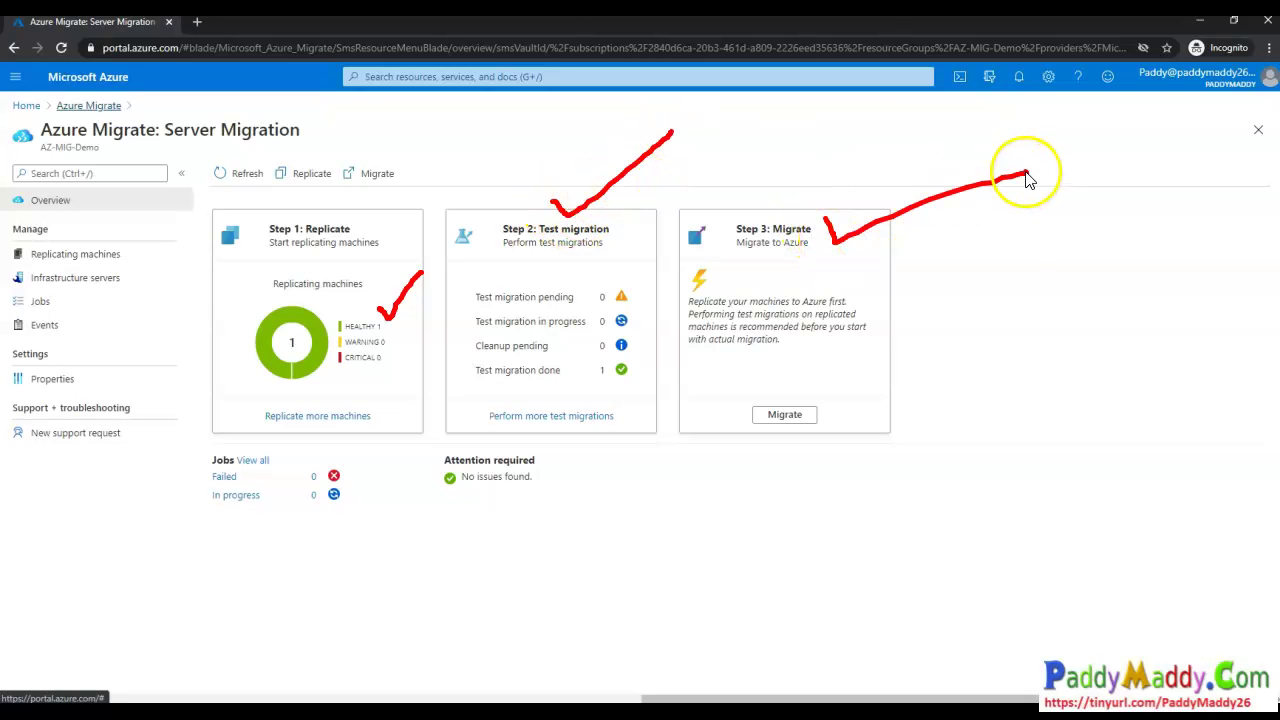
left_click(88, 105)
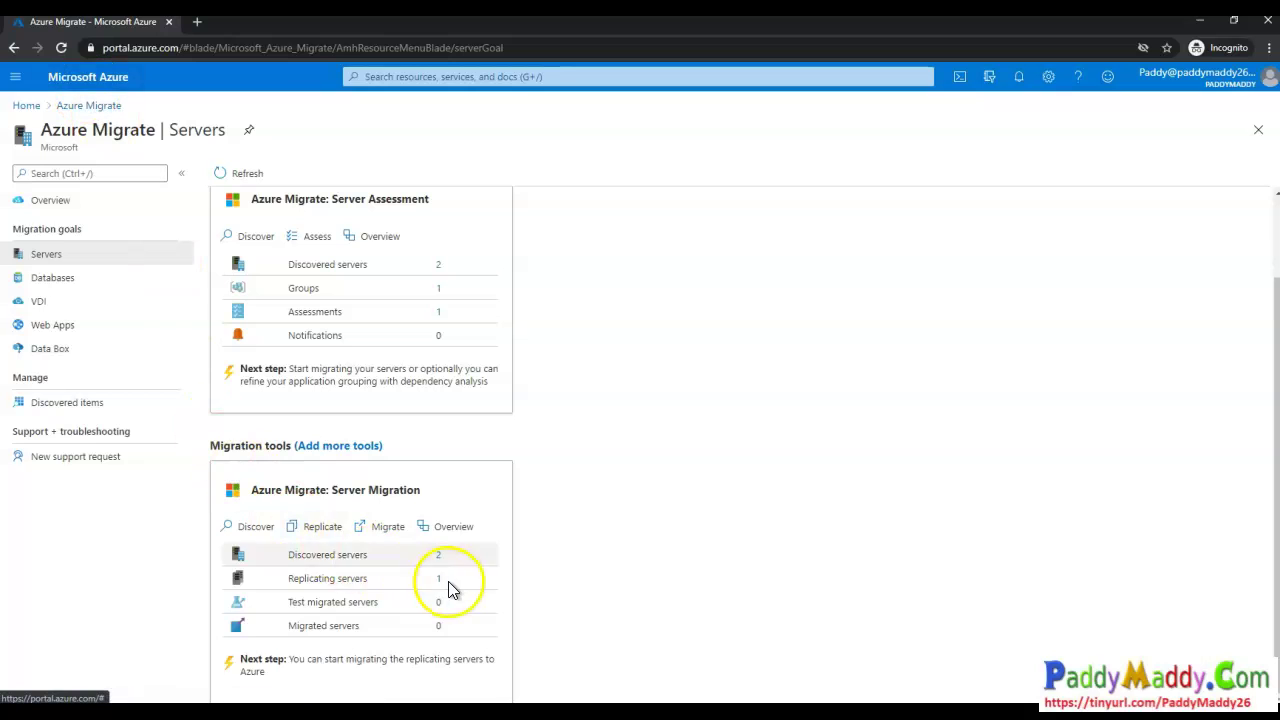
- Open the Migrate settings with 'Shutdown machines before migration' left at Yes, then switch to Hyper-V Manager
left_click(388, 528)
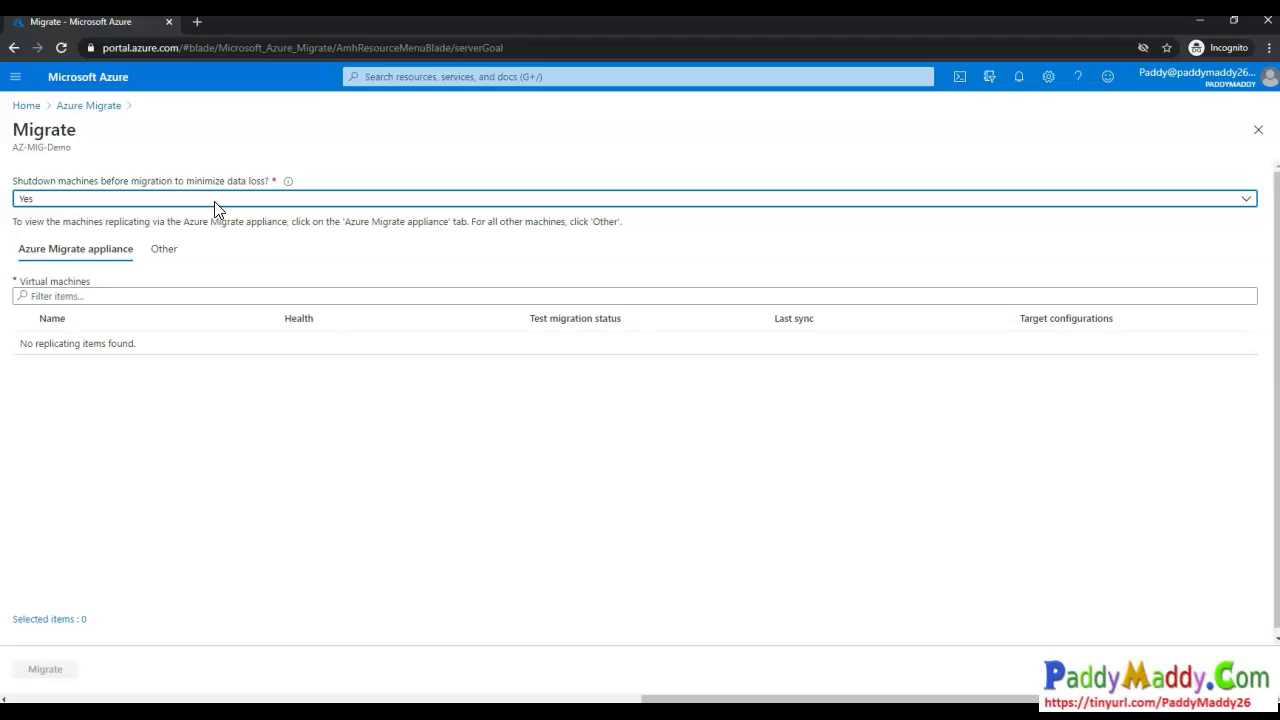
left_click_drag(299, 192, 310, 202)
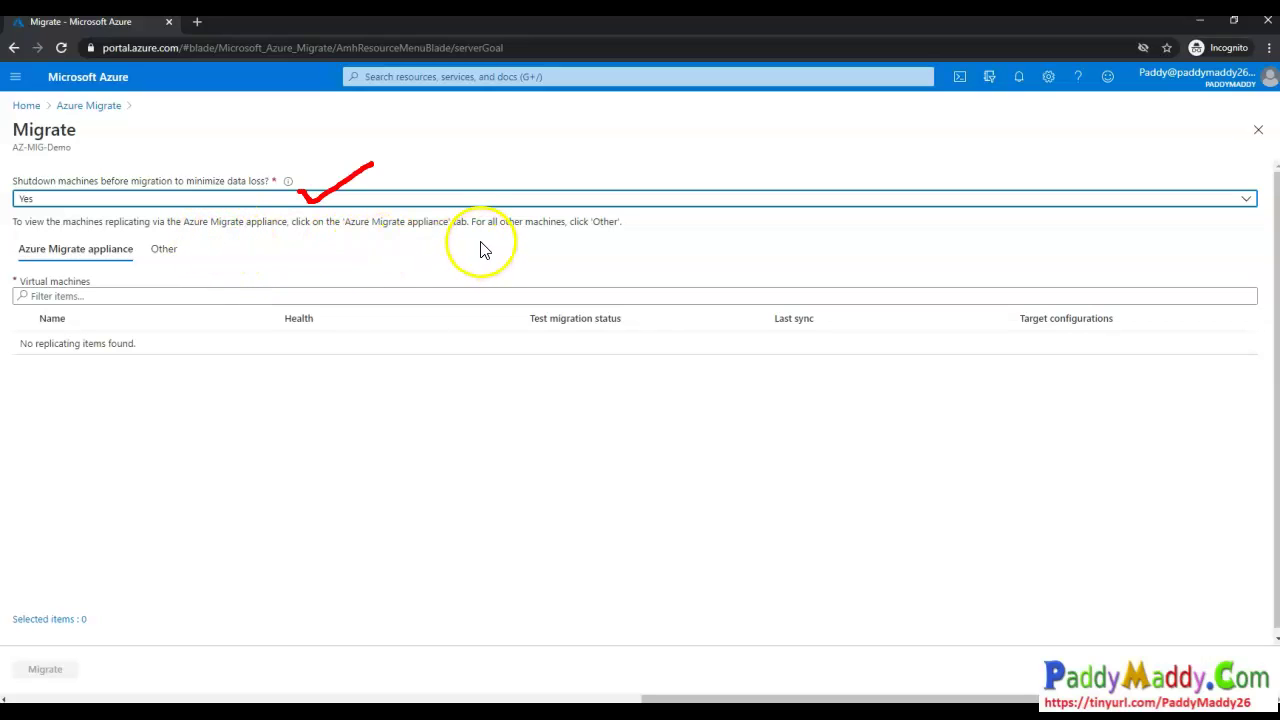
key("Escape")
left_click(125, 176)
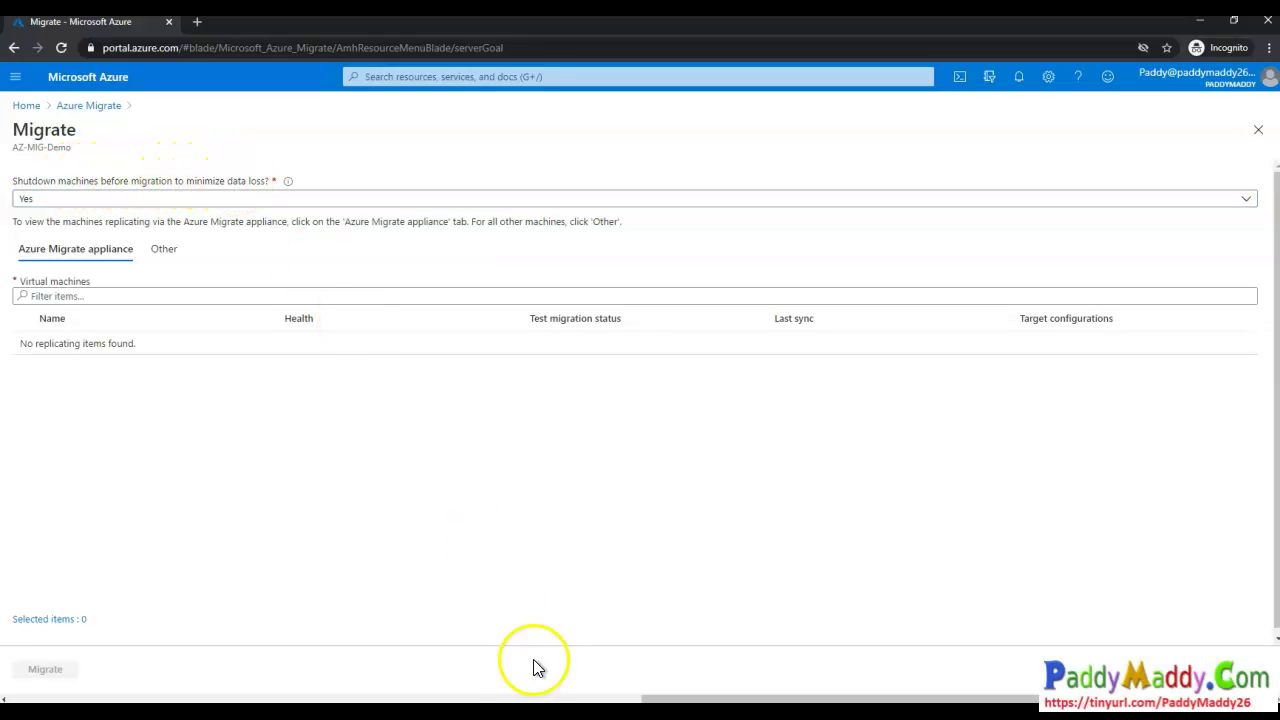
left_click(545, 712)
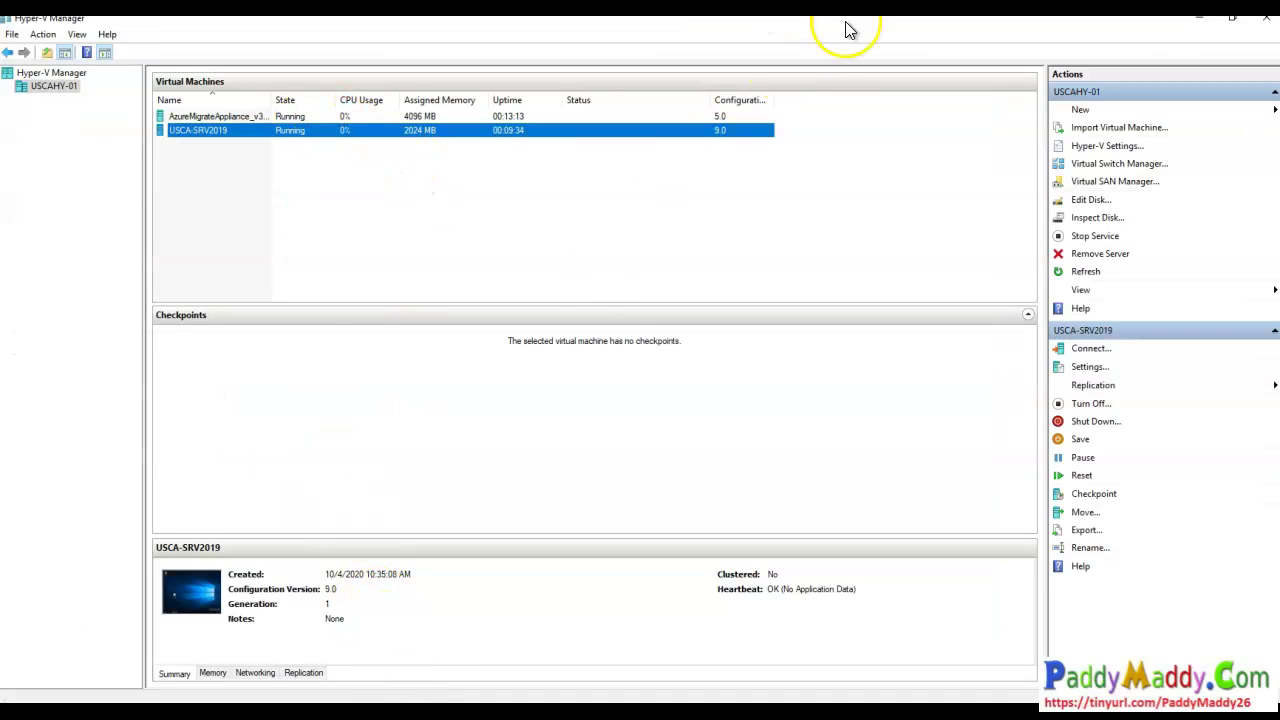
- Confirm USCA-SRV2019 shows Running in Hyper-V Manager, then return to the browser's Migrate page
left_click_drag(214, 143, 270, 122)
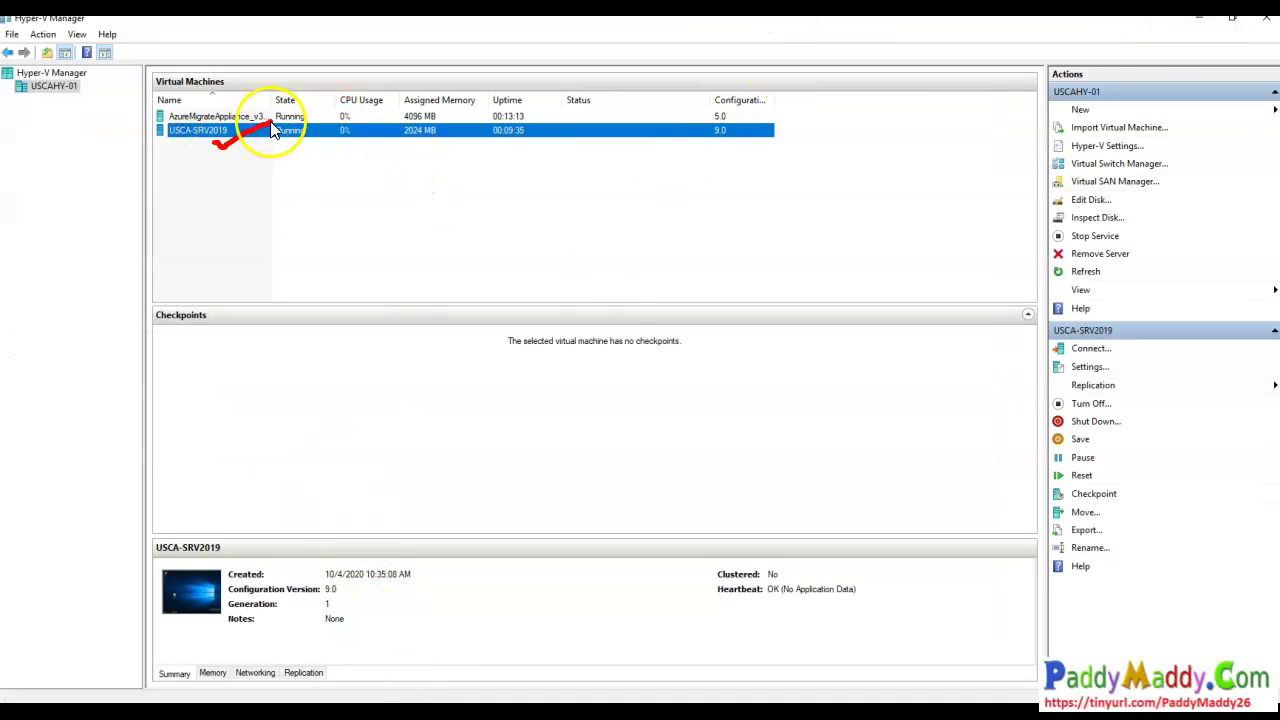
left_click_drag(164, 142, 283, 147)
key("Escape")
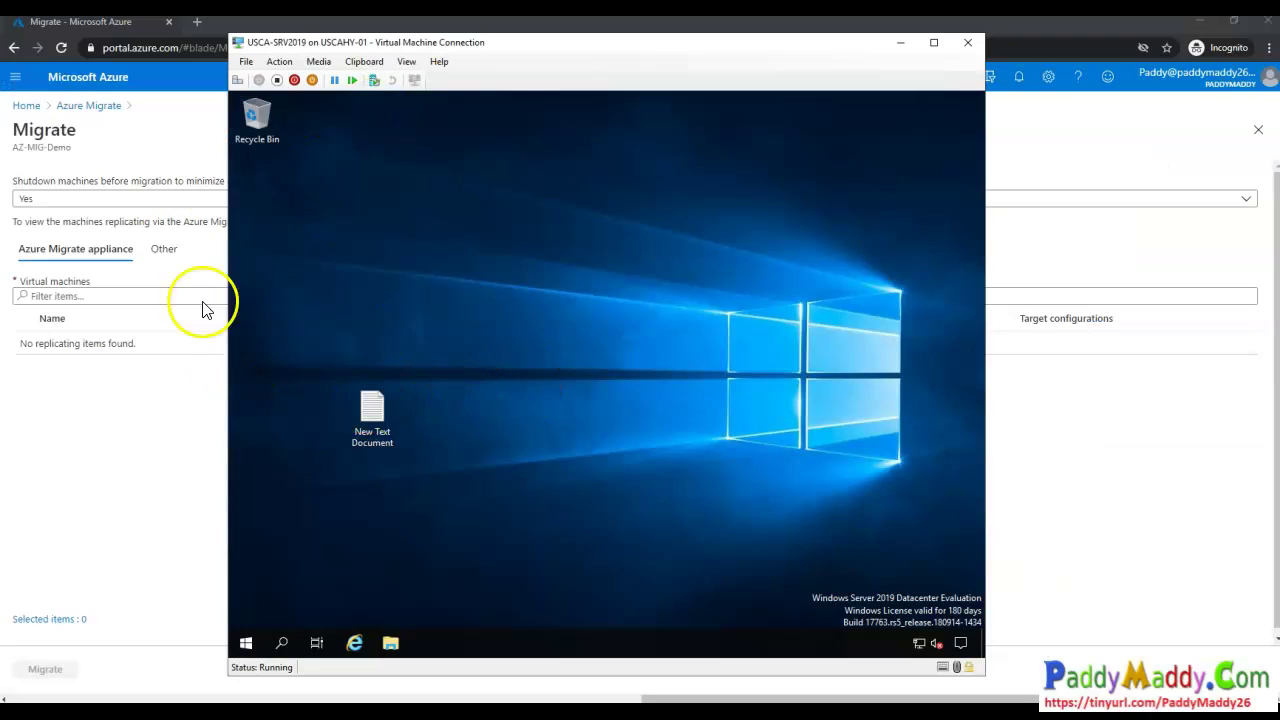
left_click(69, 468)
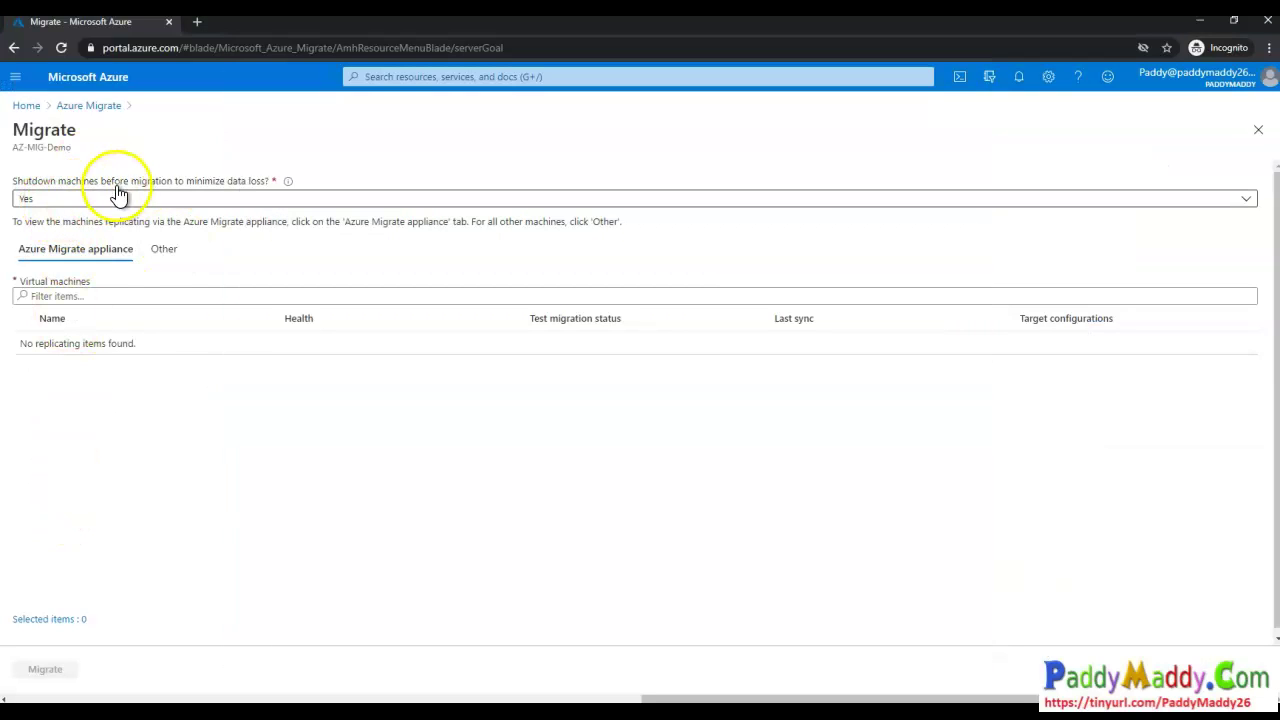
- Switch to the Other view of machines replicated without the appliance and locate USCA-SRV2019
left_click(99, 298)
left_click(100, 532)
left_click(208, 298)
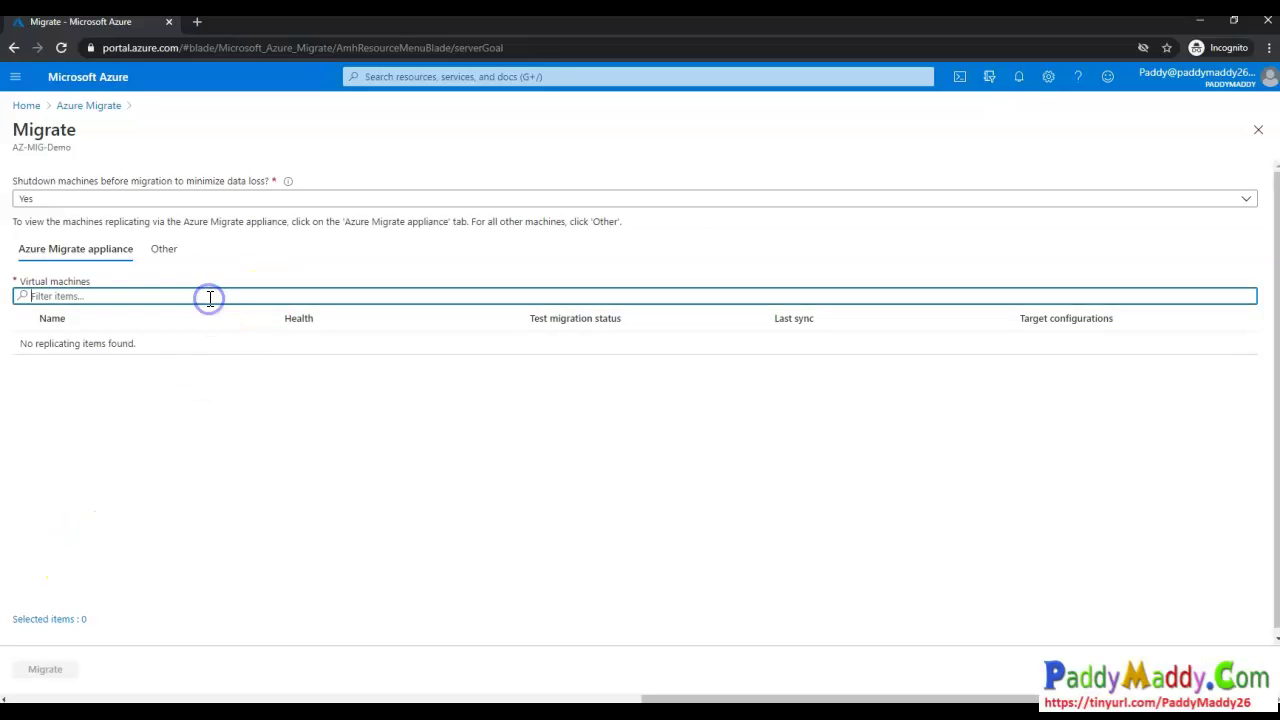
left_click(100, 398)
double_click(90, 344)
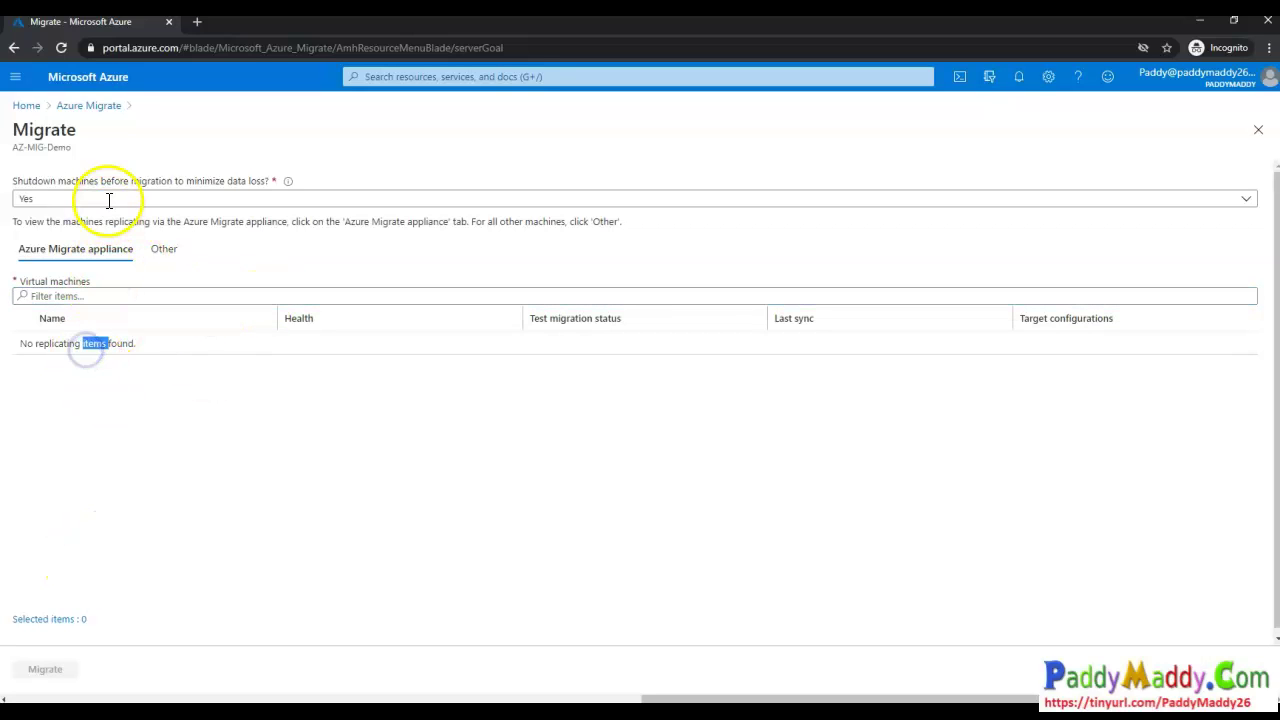
left_click_drag(30, 257, 103, 229)
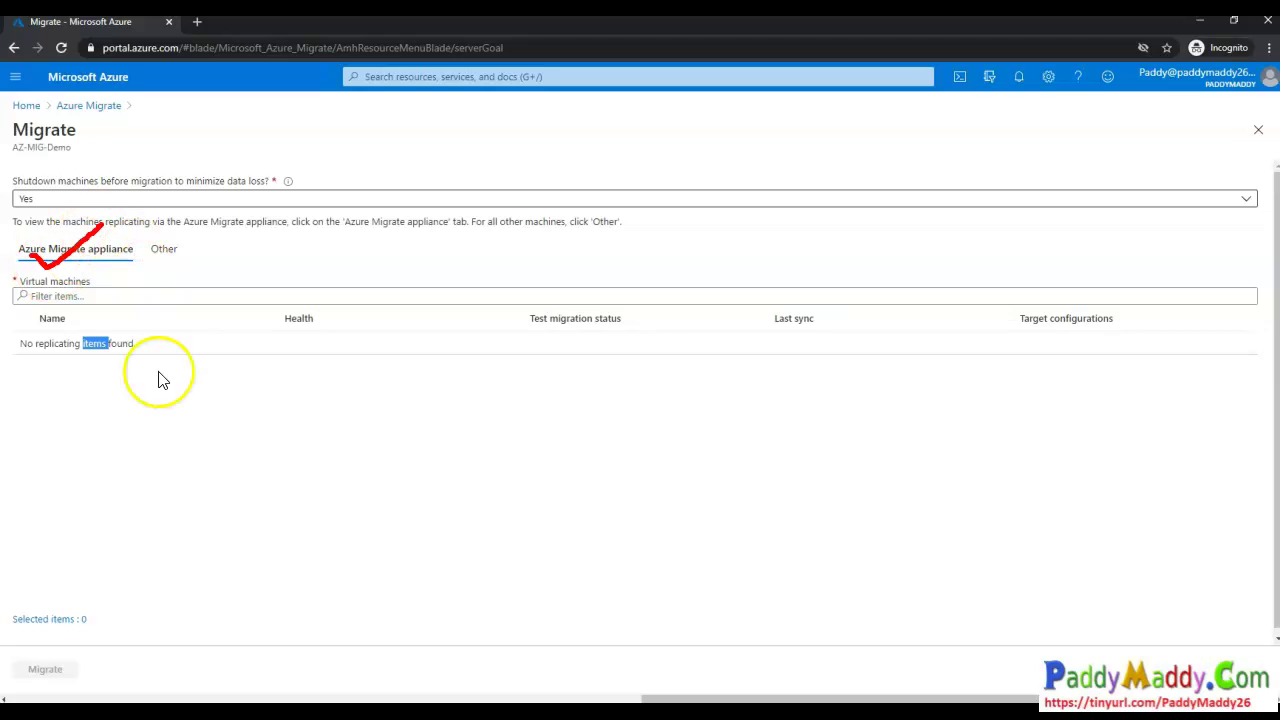
key("Escape")
left_click(164, 249)
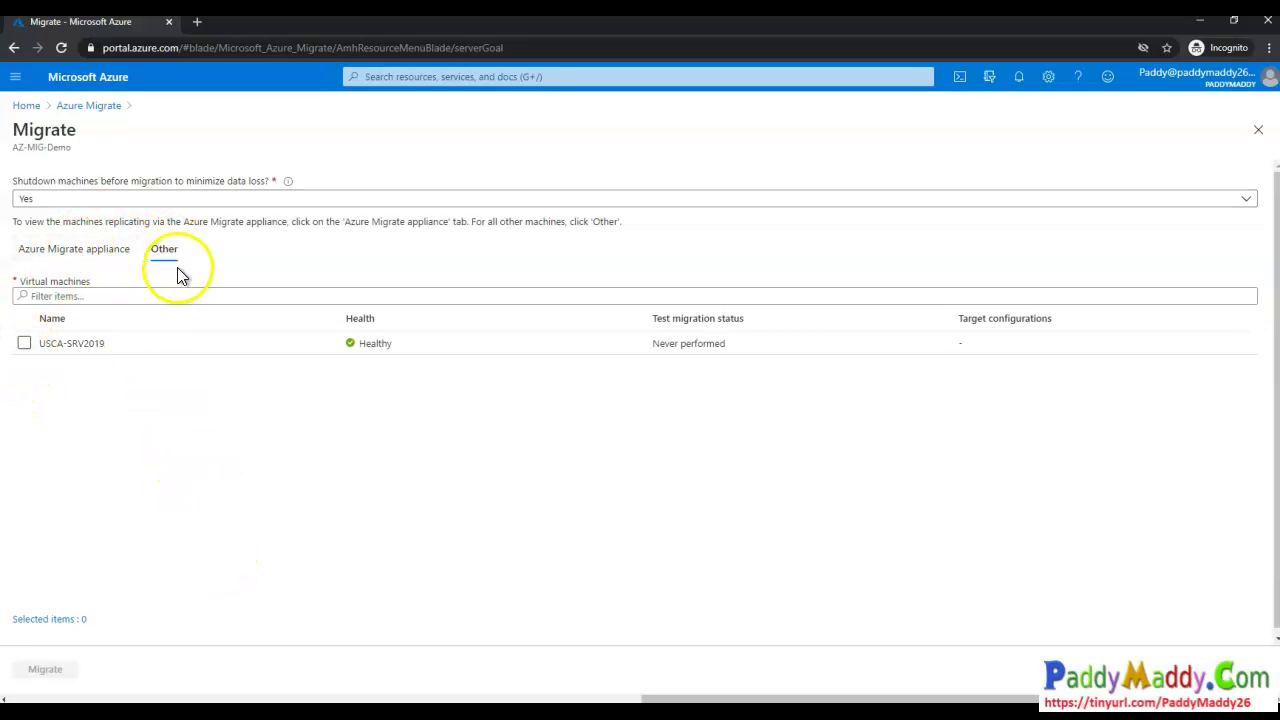
mouse_move(42, 360)
left_mouse_down()
mouse_move(55, 378)
mouse_move(176, 320)
left_mouse_up()
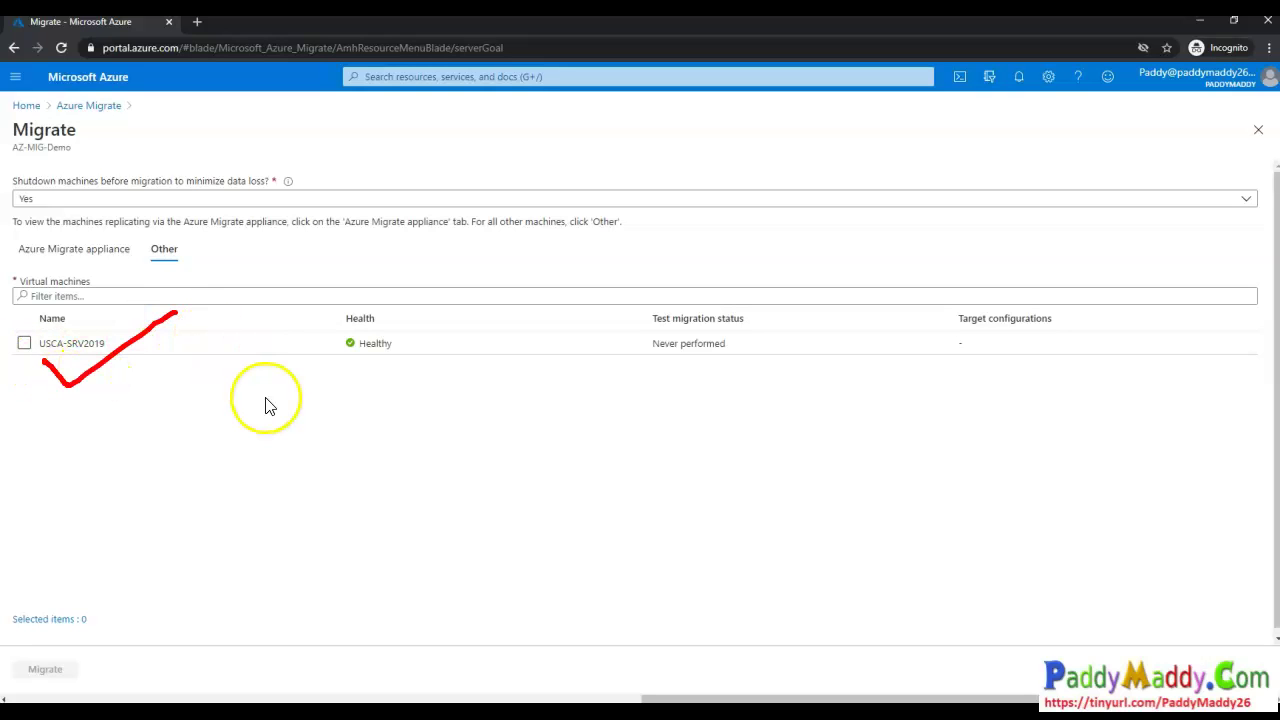
key("Escape")
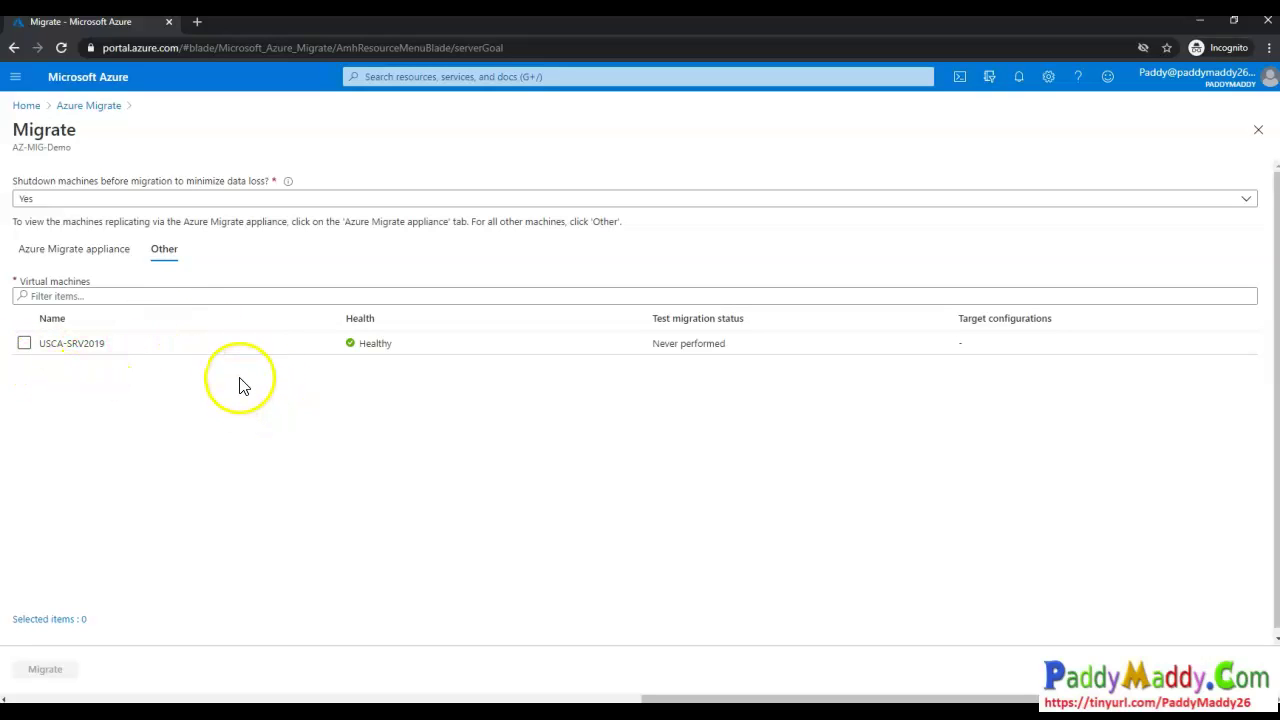
- Tick USCA-SRV2019 (Healthy, test migration never performed) and start its migration to Azure
left_click(22, 348)
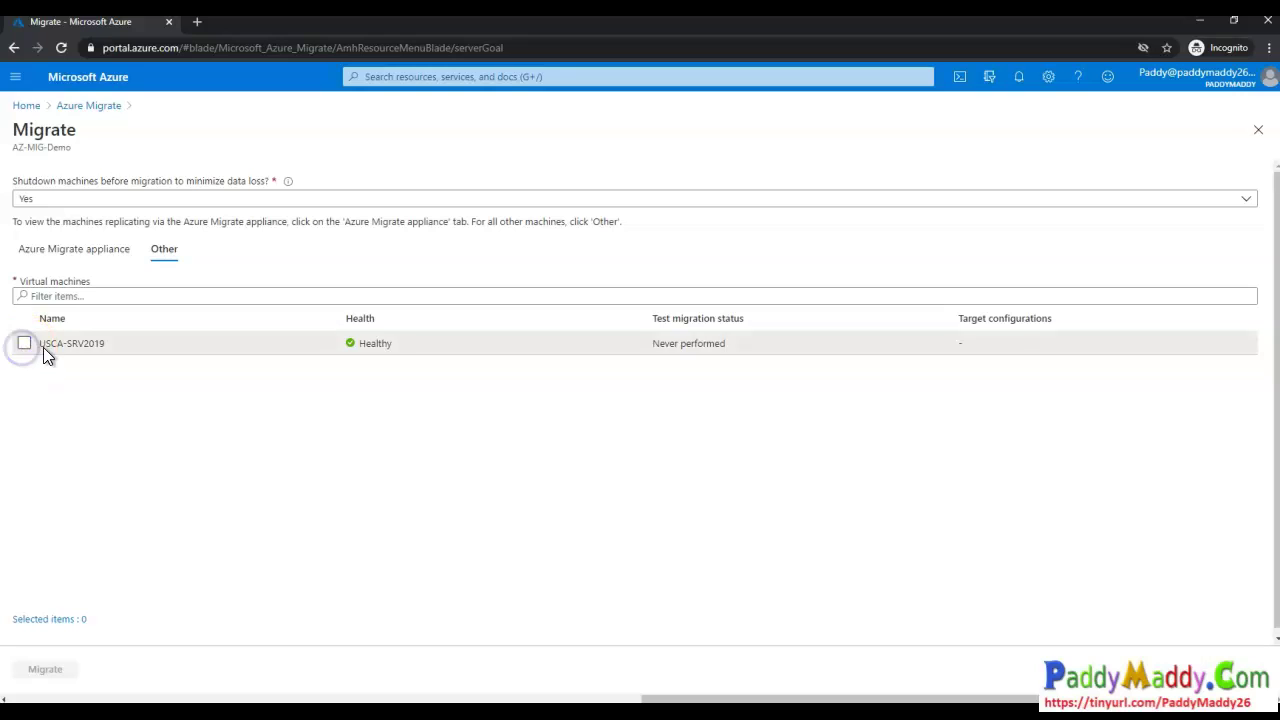
left_click(63, 352)
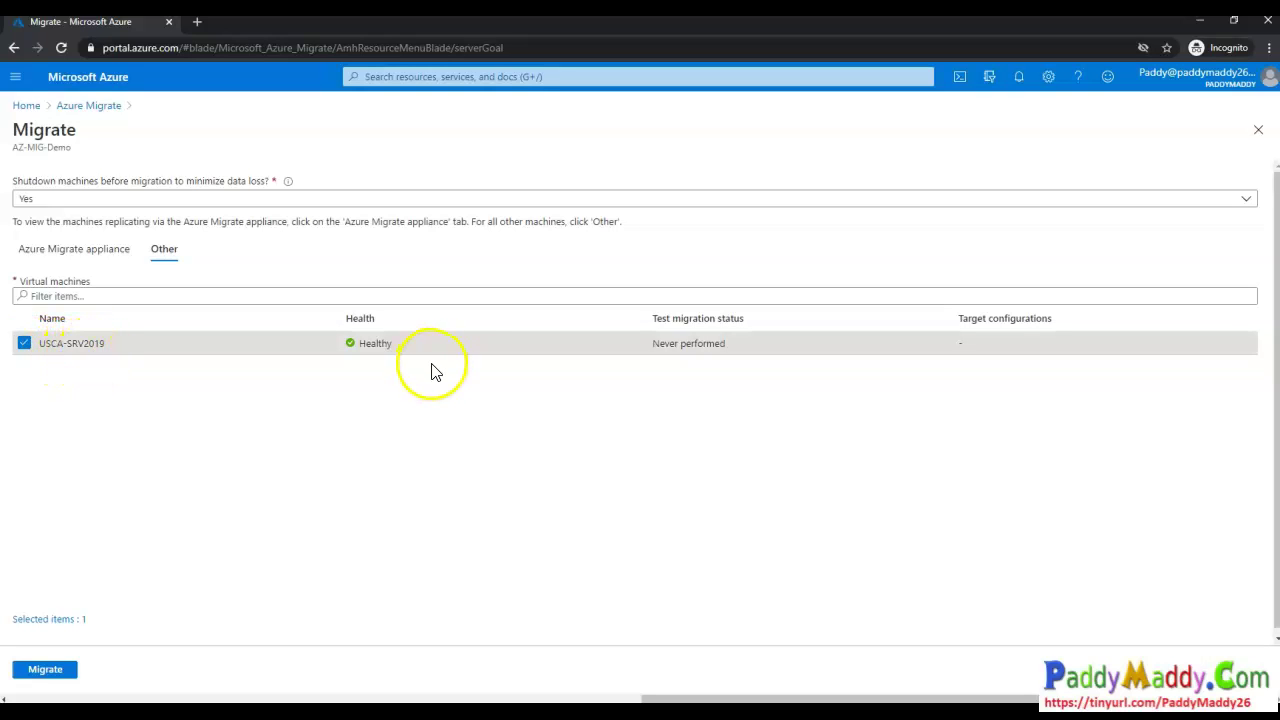
mouse_move(384, 300)
left_mouse_down()
mouse_move(409, 359)
mouse_move(335, 274)
left_mouse_up()
mouse_move(744, 305)
left_mouse_down()
mouse_move(643, 303)
mouse_move(674, 389)
mouse_move(742, 287)
left_mouse_up()
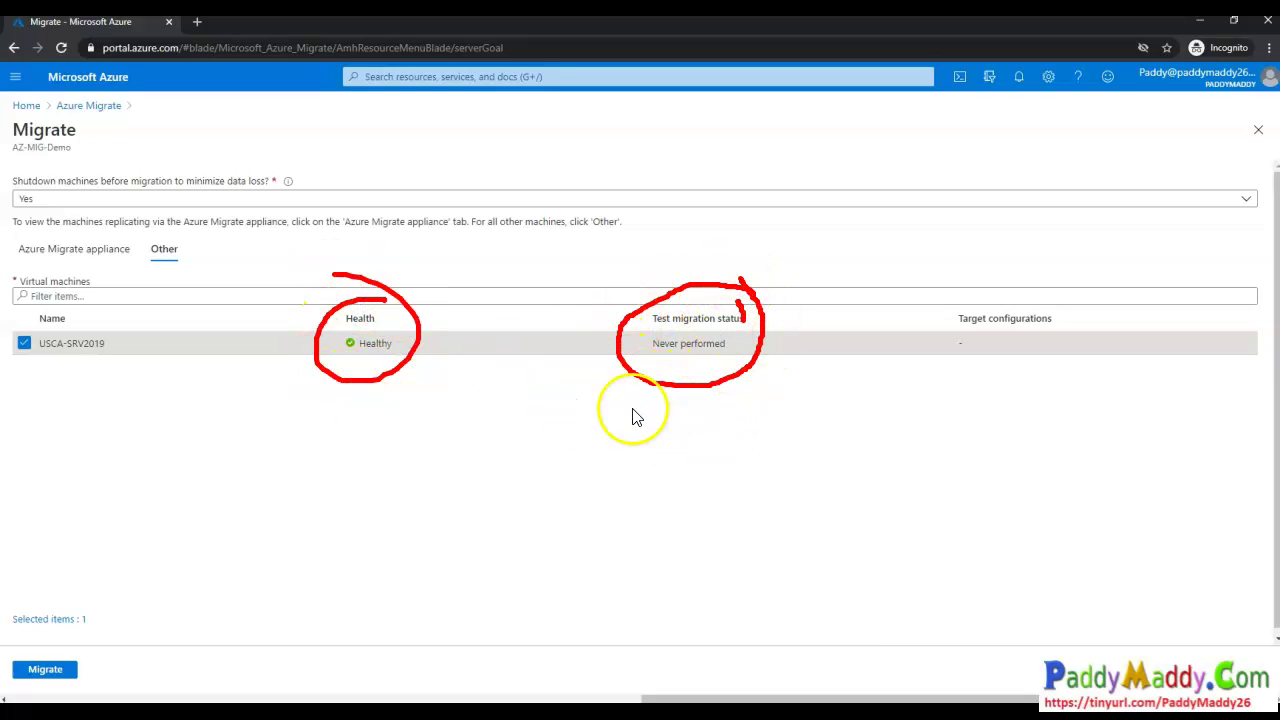
key("Escape")
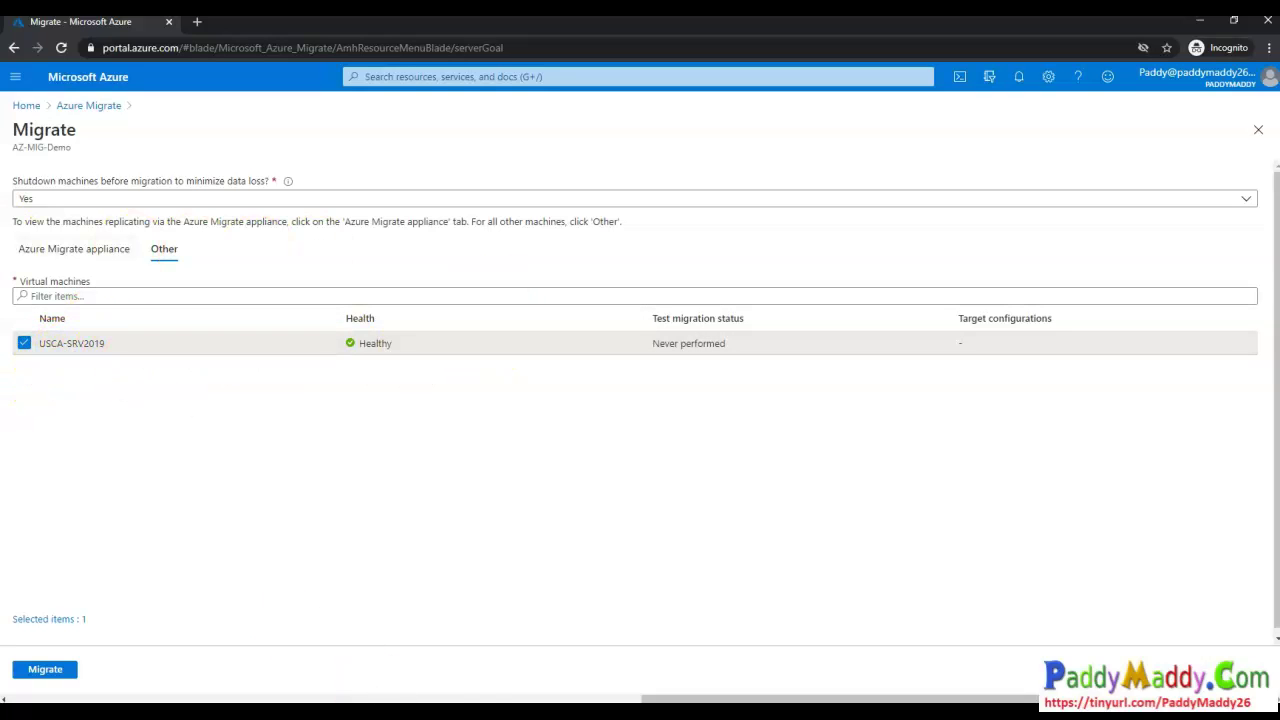
left_click(52, 674)
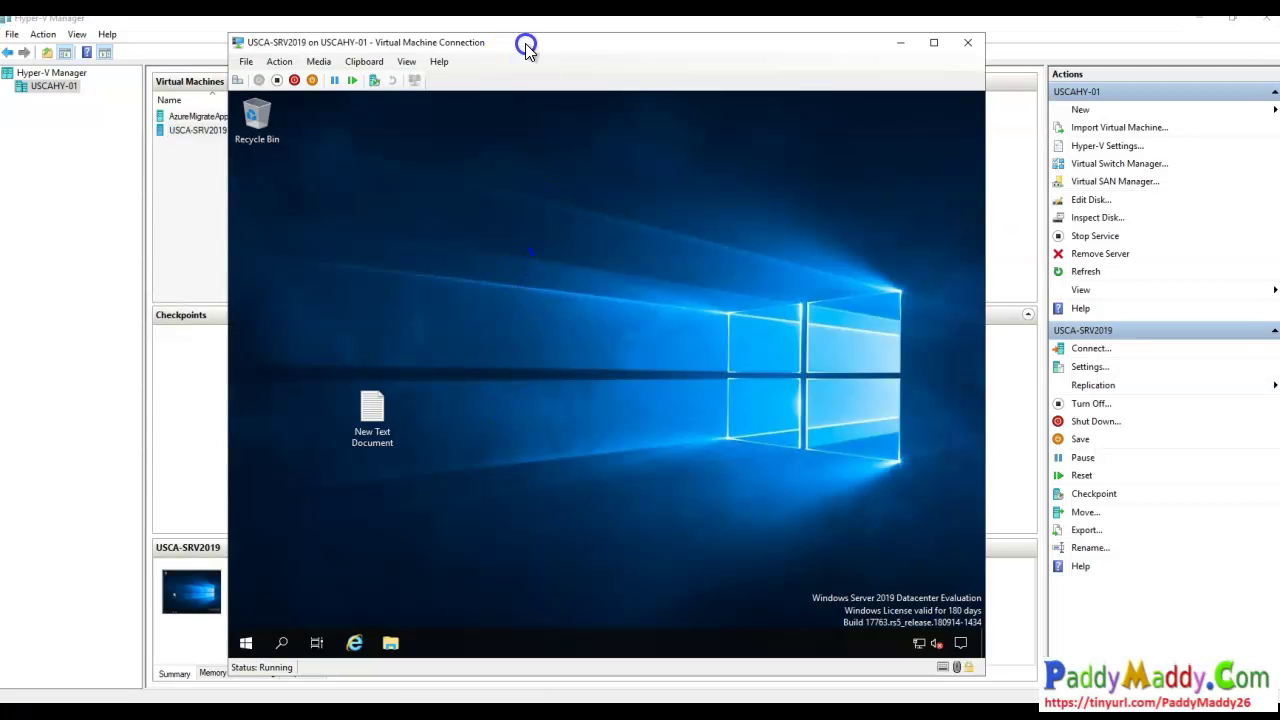
- Move the VM console aside to see USCA-SRV2019 stopping in Hyper-V Manager's list
left_click_drag(527, 50, 790, 77)
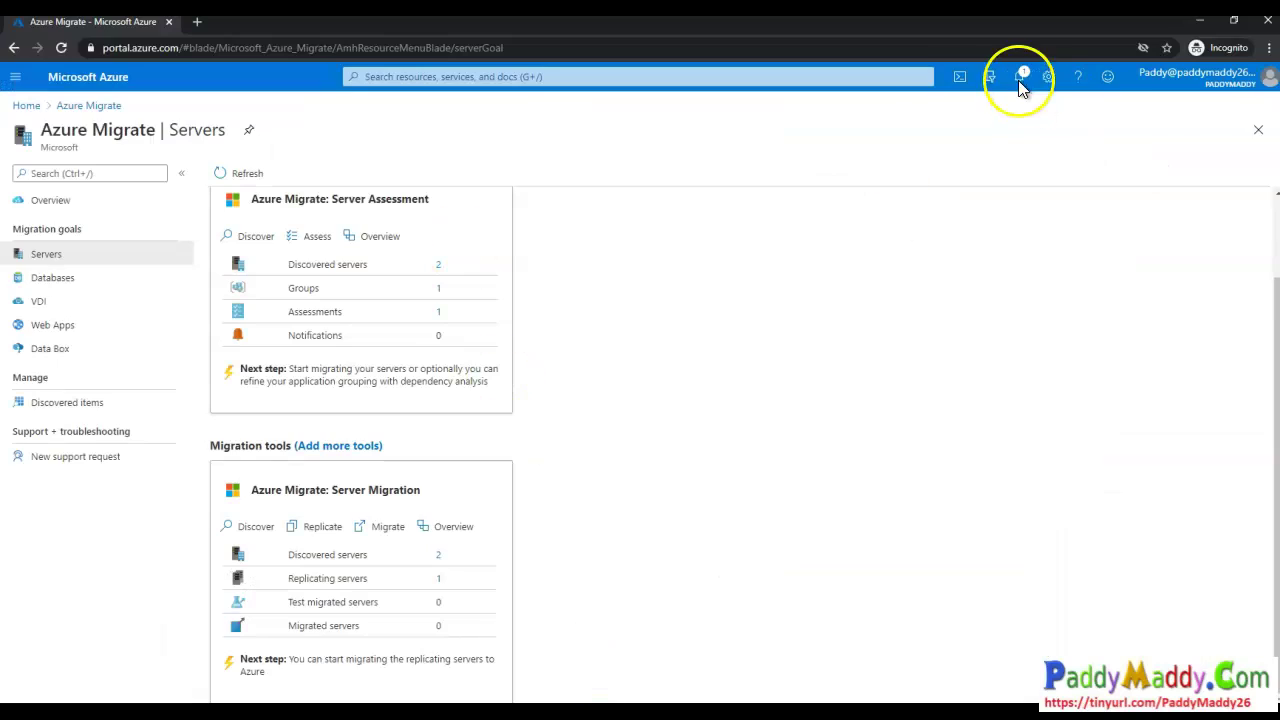
- Check the 'Starting migration of USCA-SRV2019' notification, then go to the portal Home page
left_click(1020, 80)
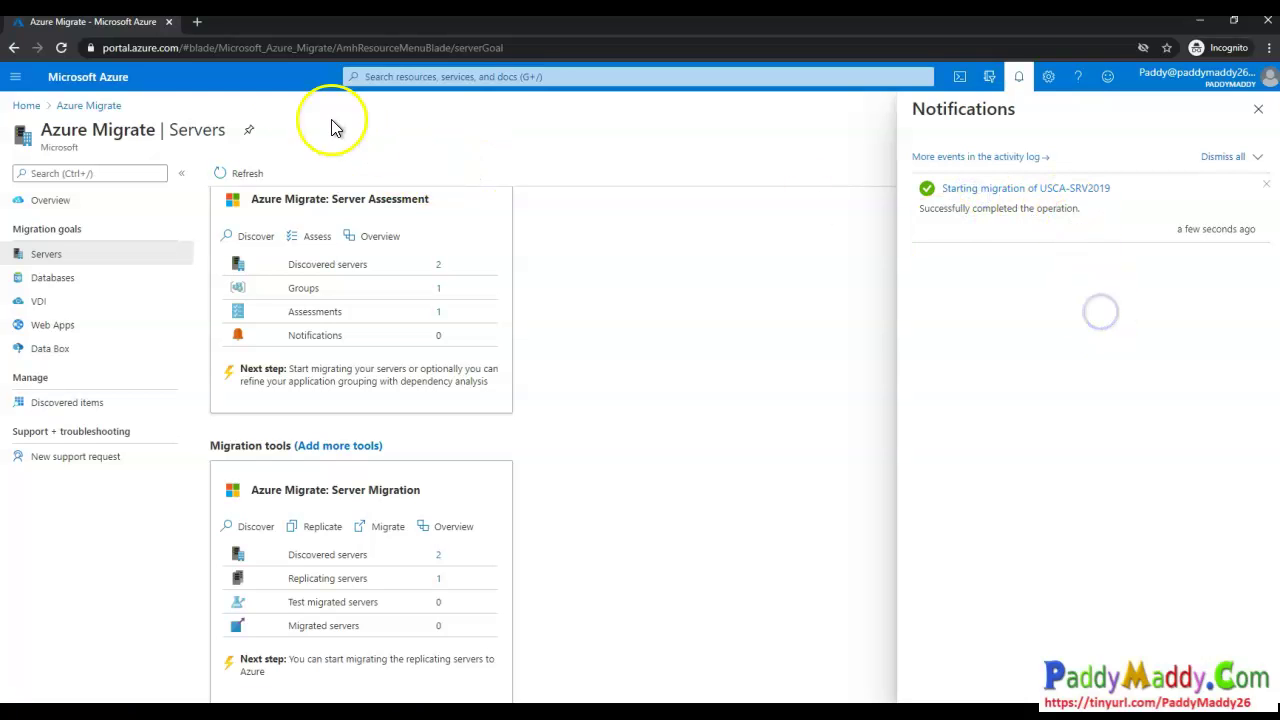
left_click(84, 72)
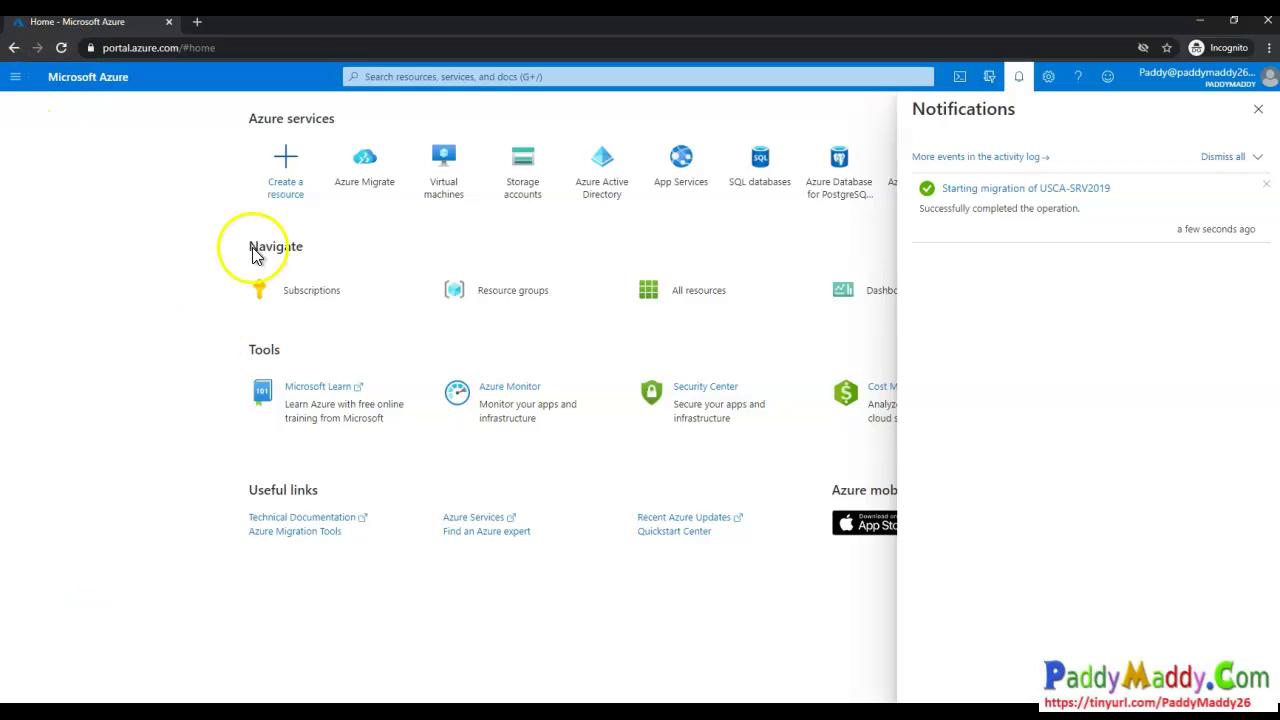
- Open the migrated USCA-SRV2019 VM from the Virtual machines list
left_click(443, 172)
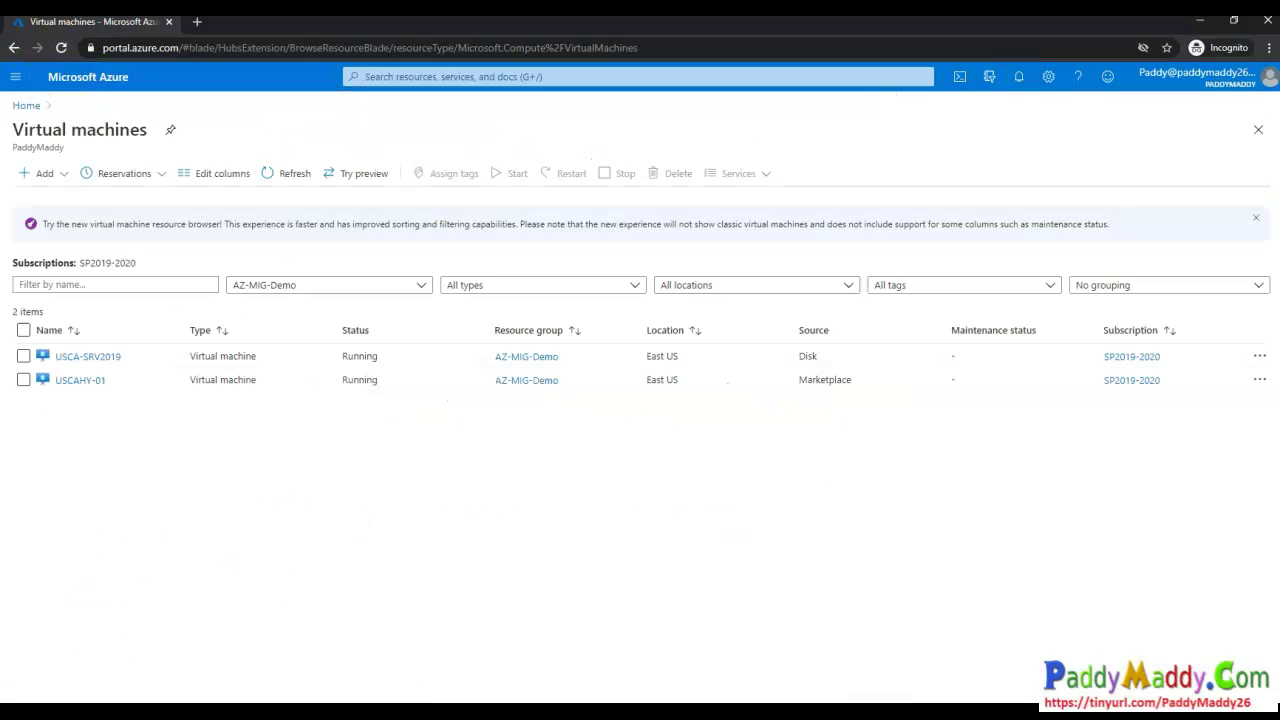
left_click(88, 366)
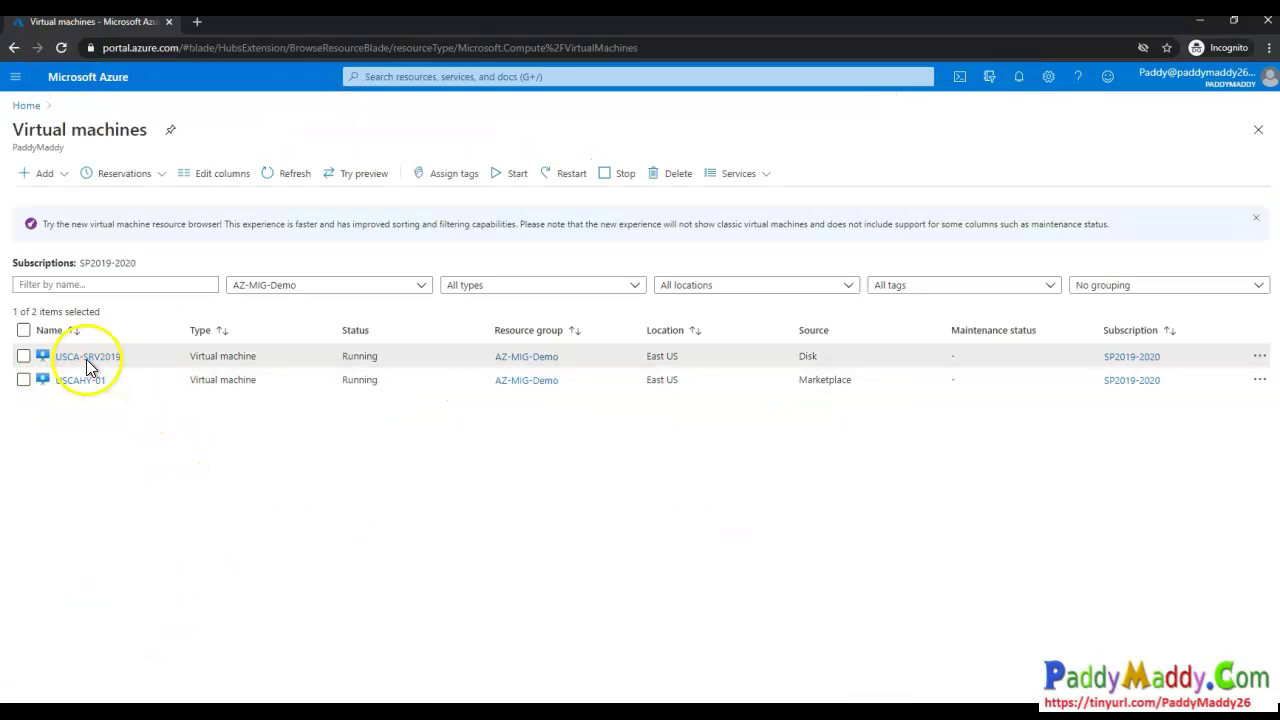
left_click(88, 366)
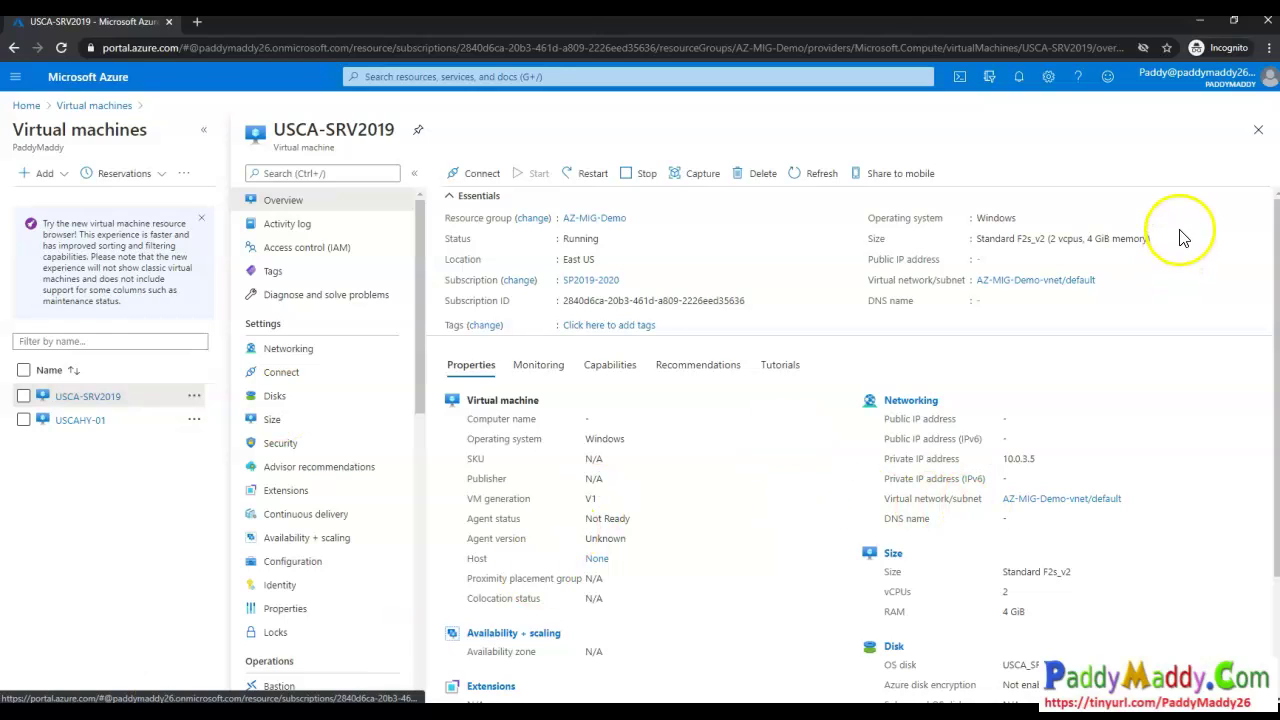
left_click(998, 460)
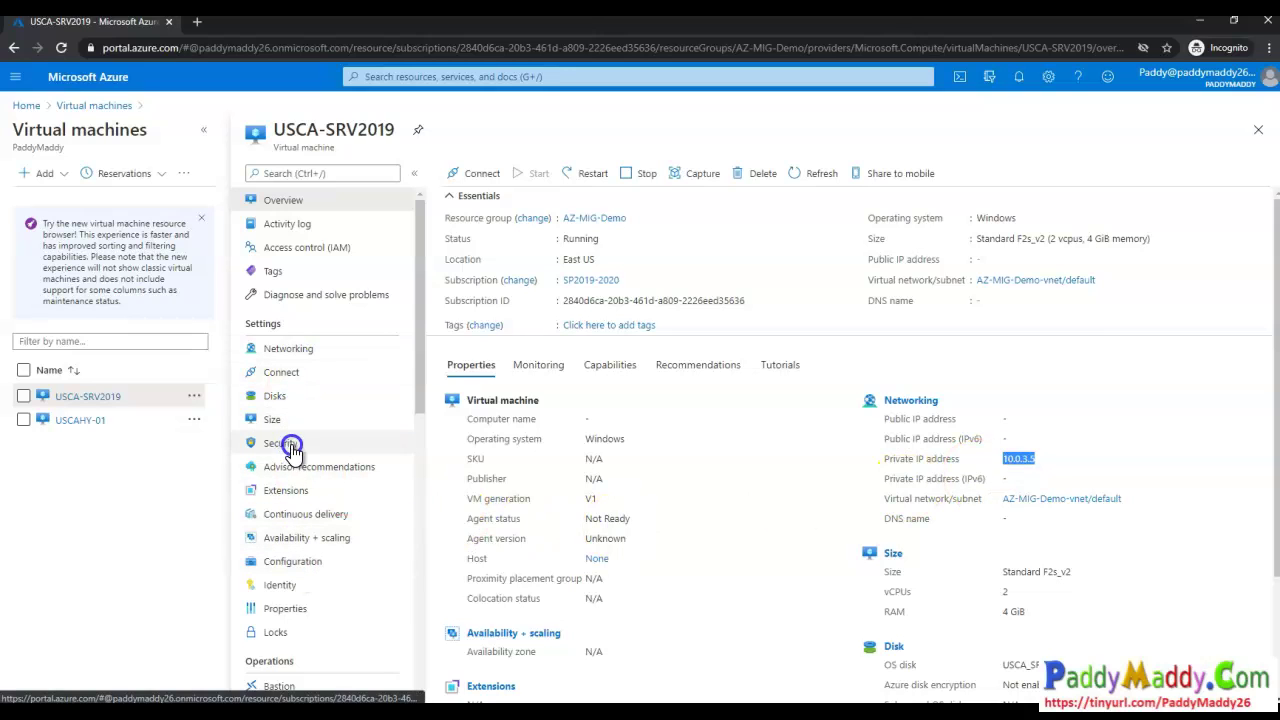
- Check its network interface showing no network security groups, then open Azure Migrate Servers
left_click(304, 348)
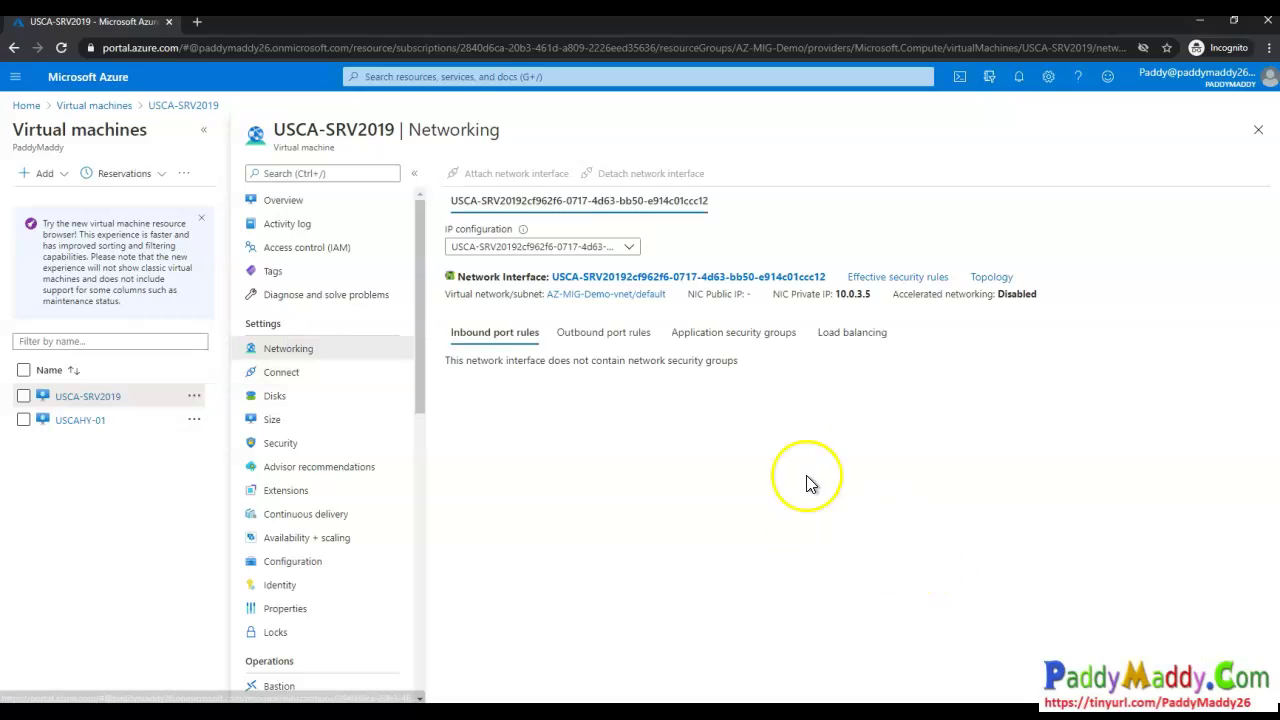
left_click(693, 367)
left_click_drag(693, 367, 705, 372)
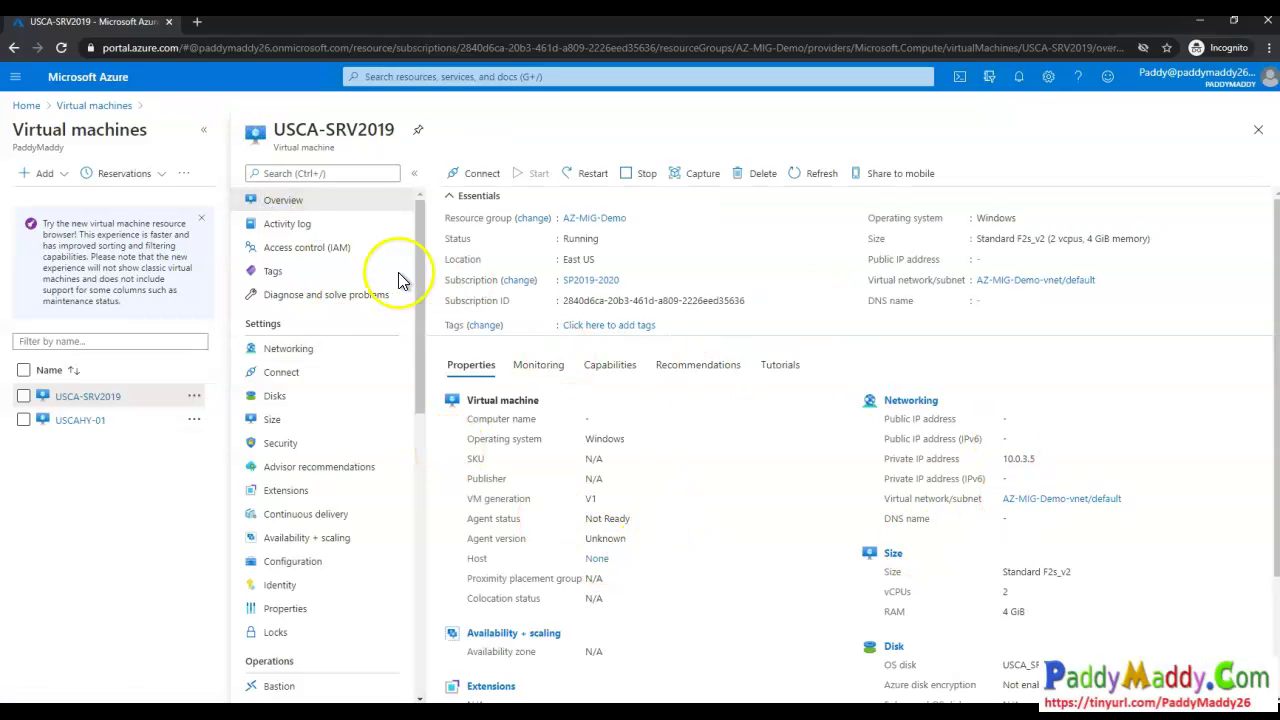
scroll(355, 530, "down", 7)
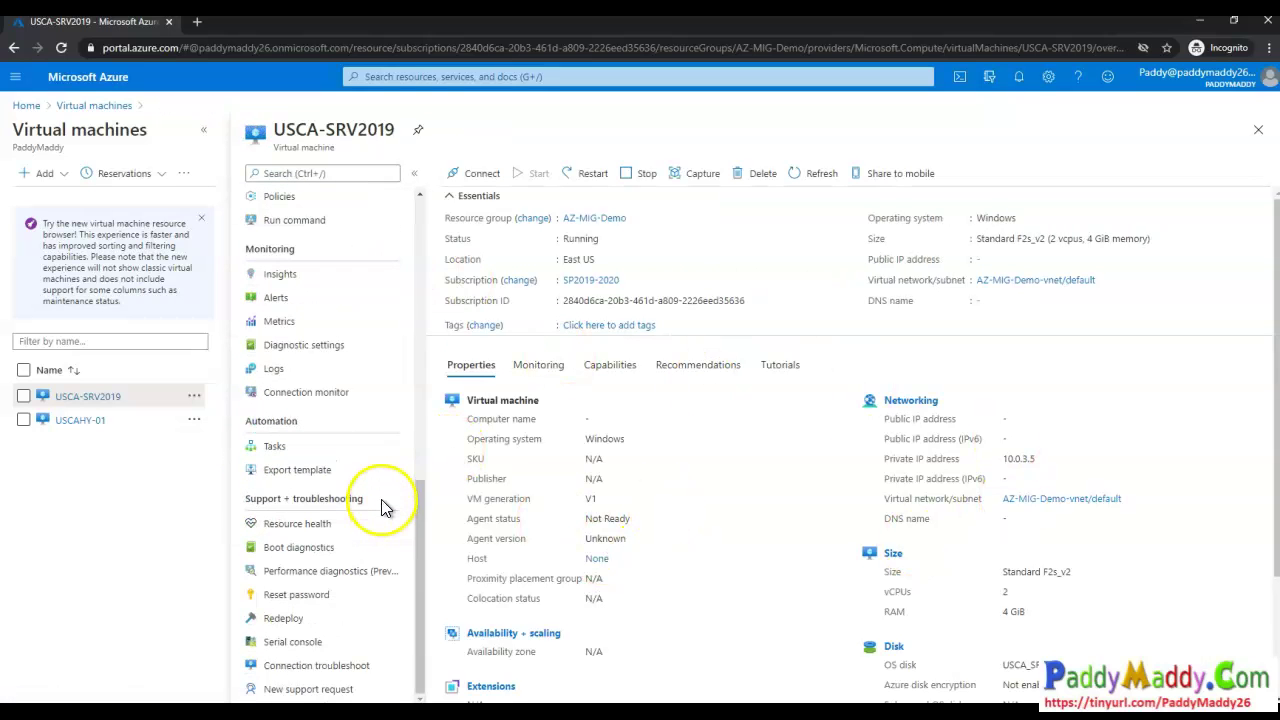
left_click(47, 256)
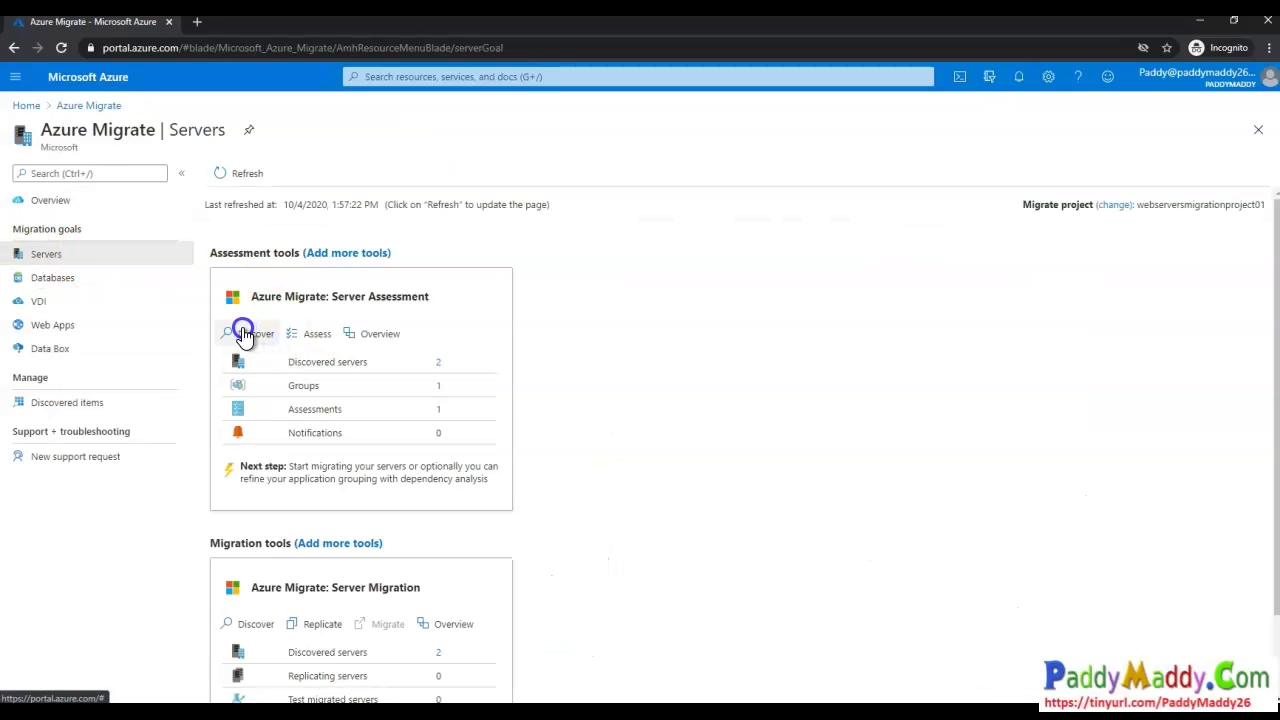
- Open the Server Assessment overview listing 2 machines, 1 Ready assessment and group Group1-CA-Hyper-v
left_click_drag(327, 301, 327, 300)
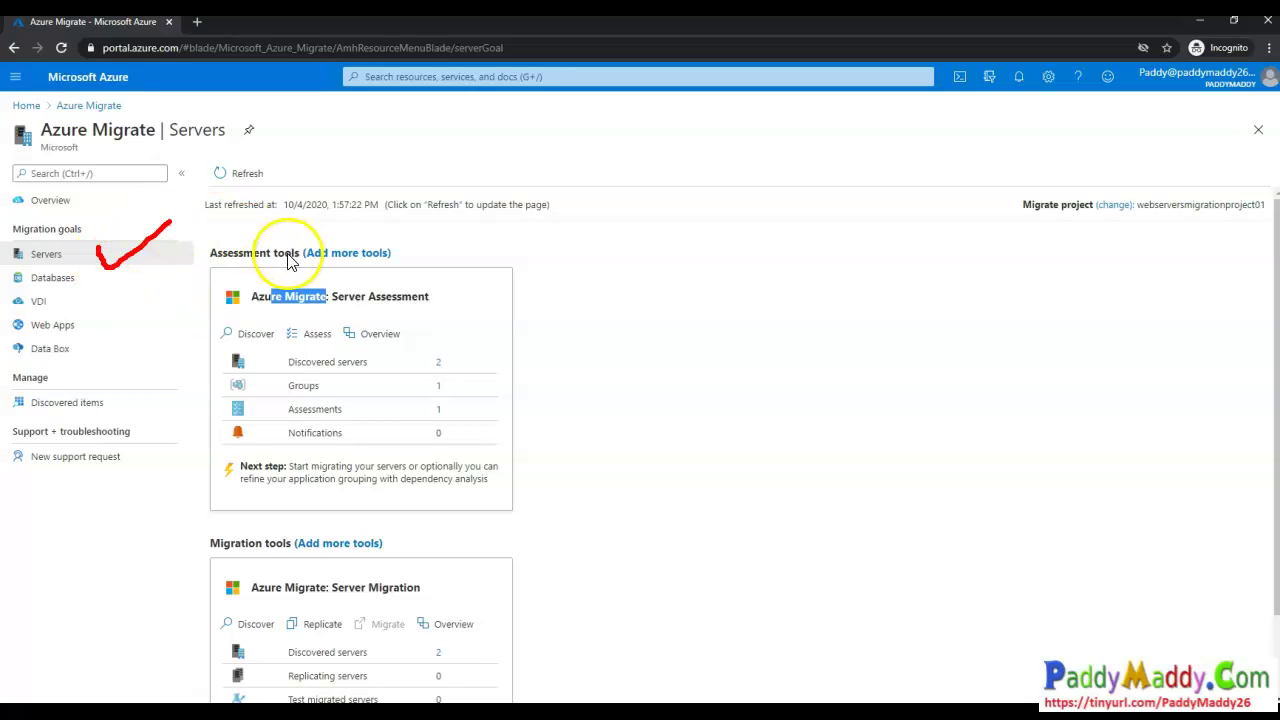
mouse_move(563, 240)
left_mouse_down()
mouse_move(580, 297)
mouse_move(549, 249)
mouse_move(577, 243)
mouse_move(428, 268)
left_mouse_up()
mouse_move(600, 571)
left_mouse_down()
mouse_move(651, 563)
mouse_move(633, 548)
mouse_move(457, 543)
mouse_move(443, 529)
mouse_move(443, 563)
mouse_move(470, 557)
left_mouse_up()
key("Escape")
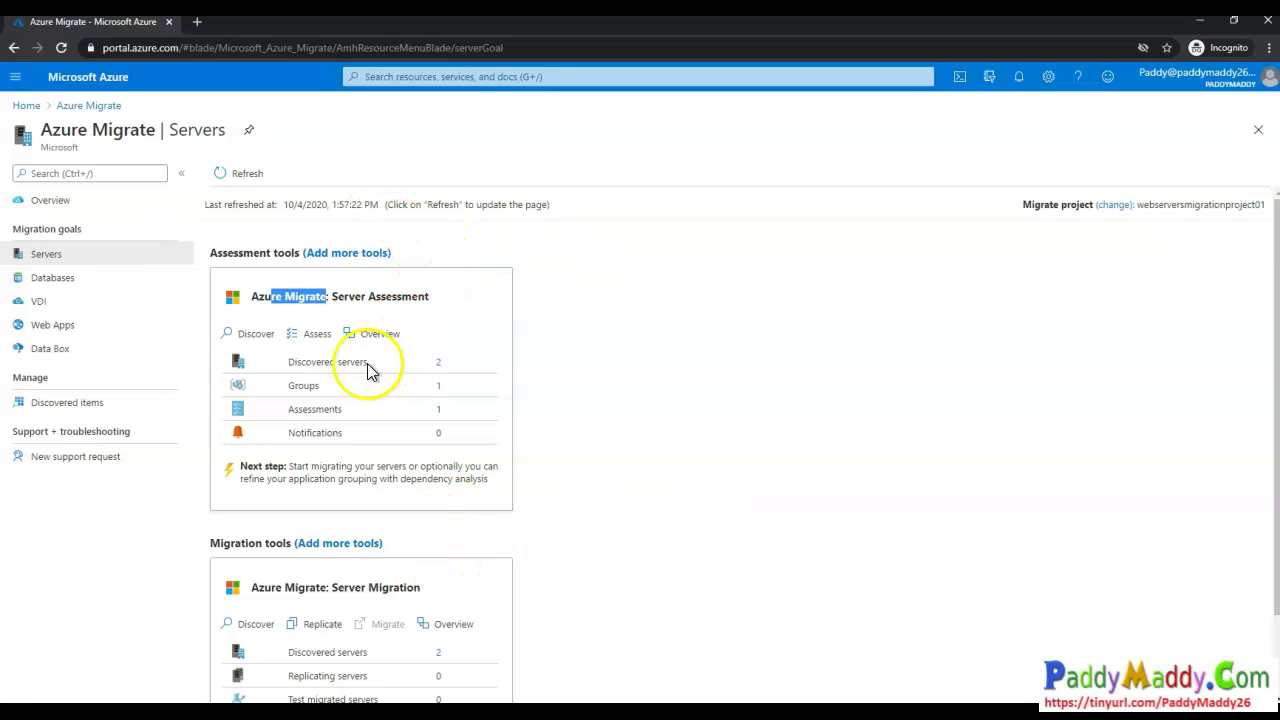
left_click(378, 340)
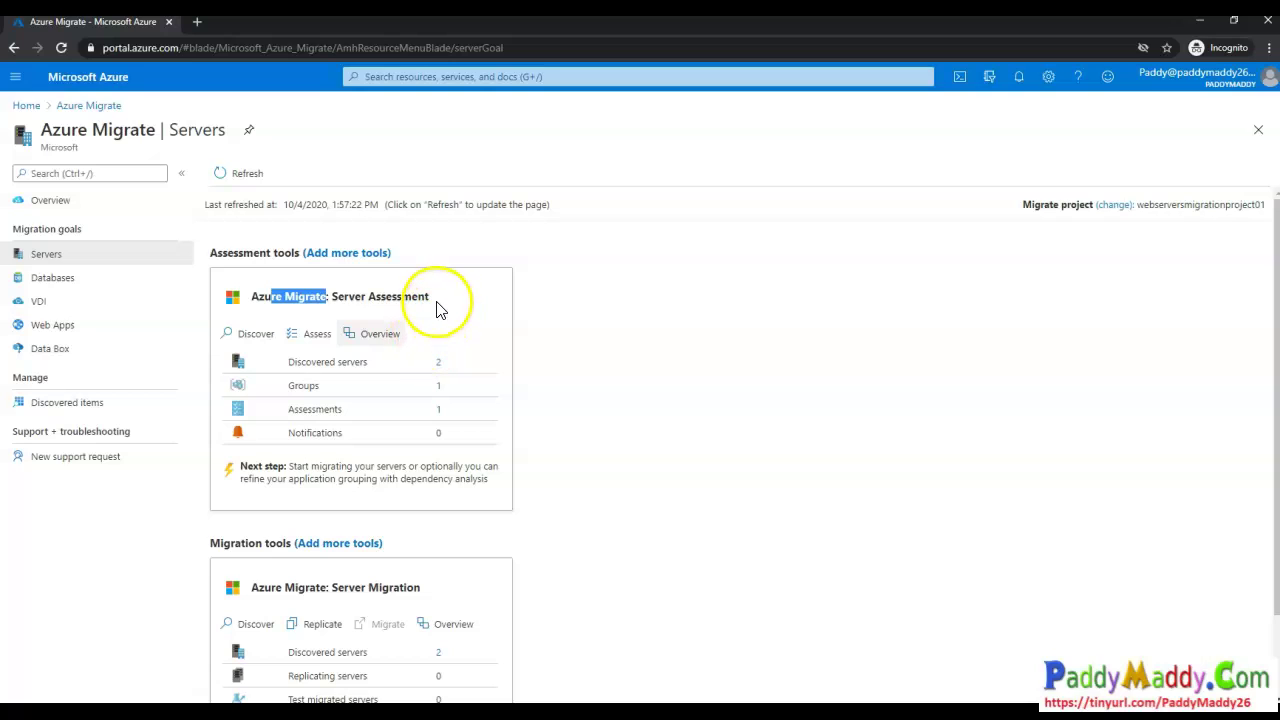
left_click_drag(229, 322, 336, 312)
mouse_move(414, 337)
left_mouse_down()
mouse_move(377, 323)
mouse_move(363, 351)
mouse_move(397, 350)
mouse_move(388, 319)
left_mouse_up()
key("Escape")
left_click(377, 342)
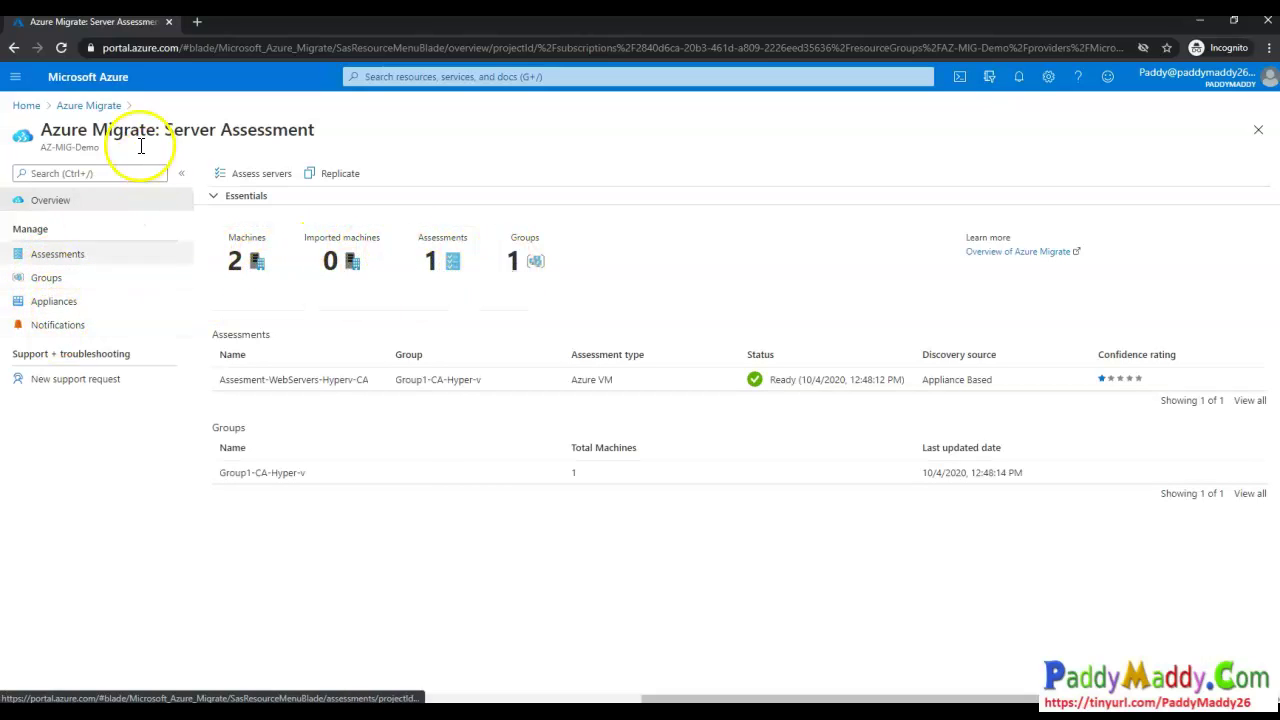
- Return to Azure Migrate servers and open the Server Migration overview showing 1 migrated machine
left_click(90, 105)
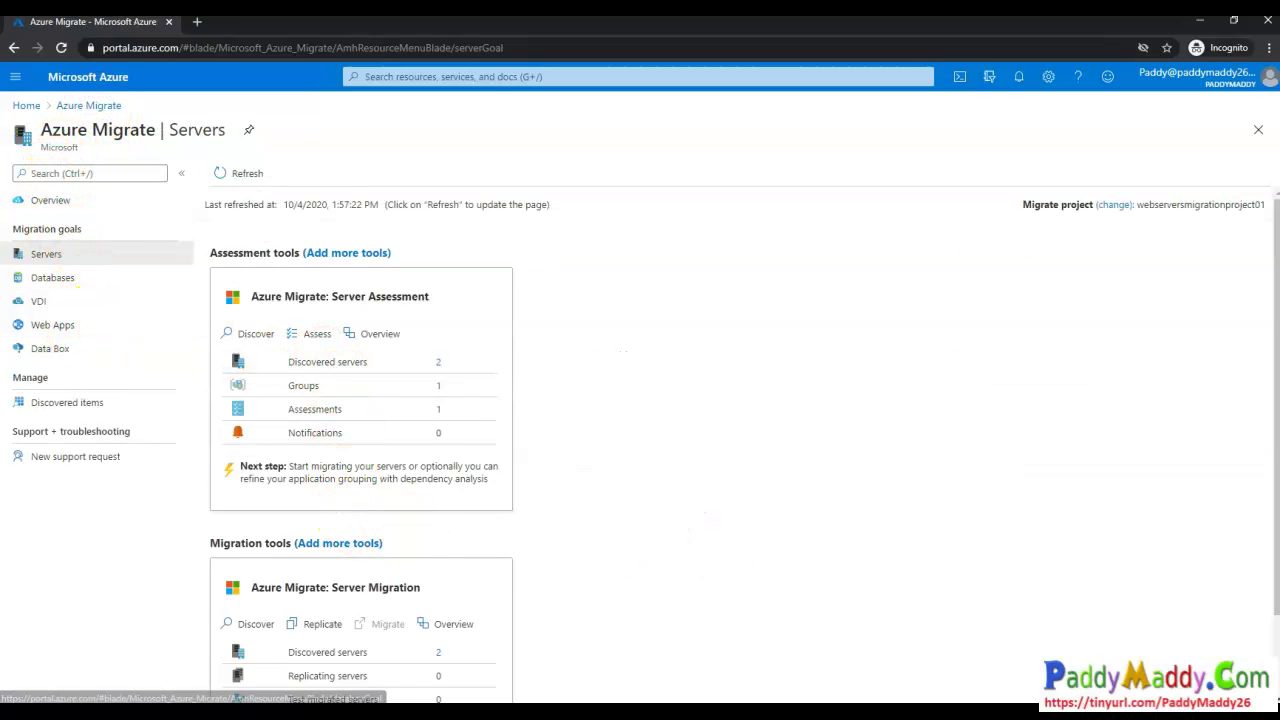
scroll(500, 460, "down", 1)
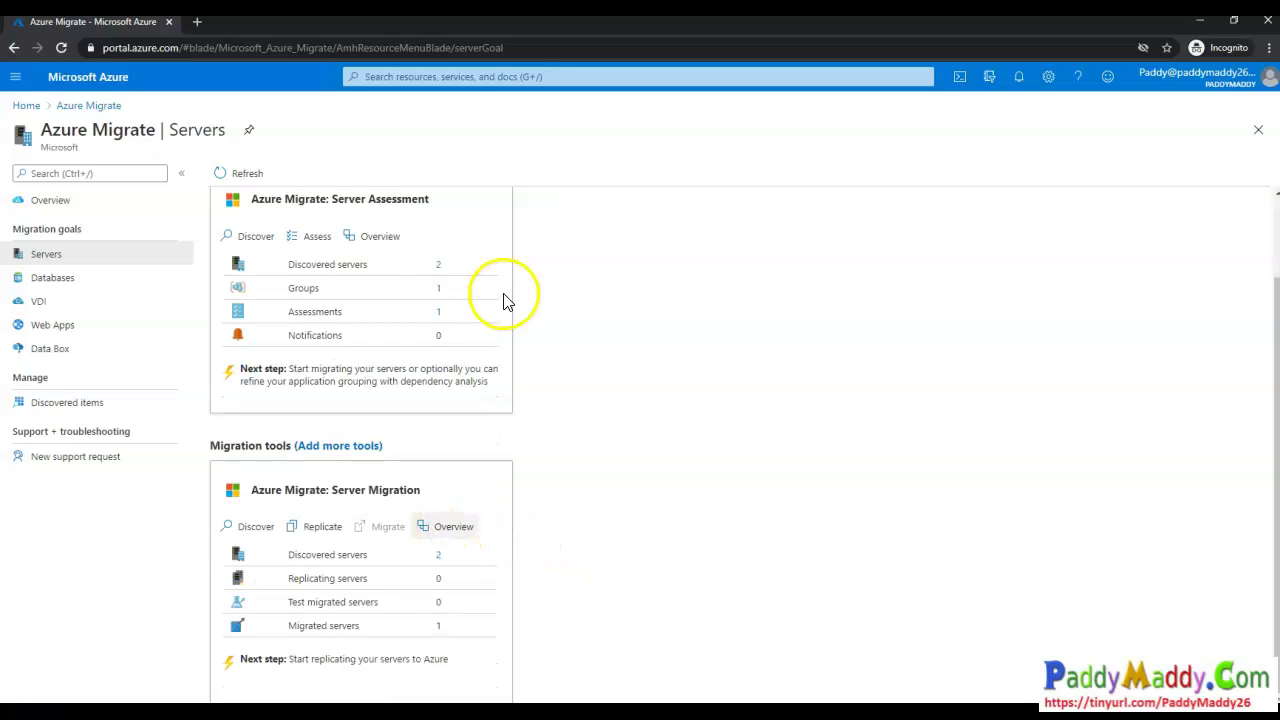
mouse_move(458, 313)
left_mouse_down()
mouse_move(466, 326)
mouse_move(562, 295)
left_mouse_up()
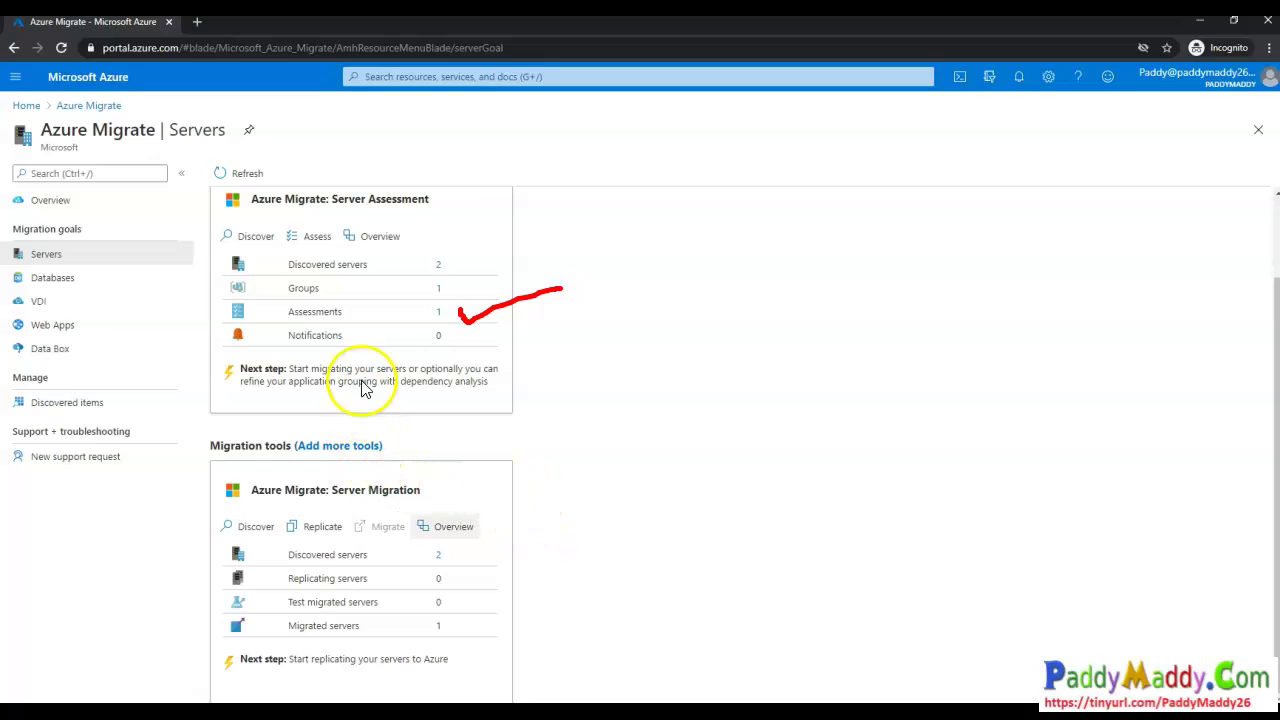
left_click_drag(600, 250, 643, 294)
mouse_move(598, 224)
left_mouse_down()
mouse_move(717, 334)
mouse_move(605, 233)
left_mouse_up()
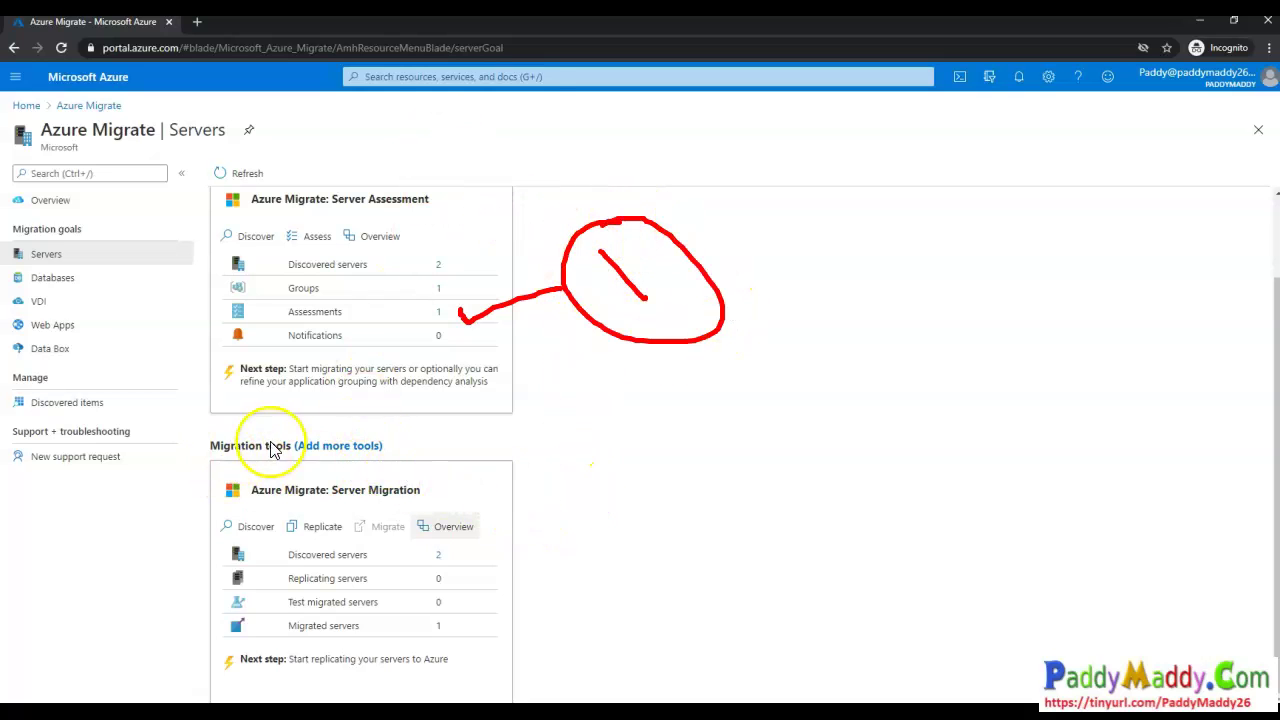
left_click_drag(193, 440, 305, 445)
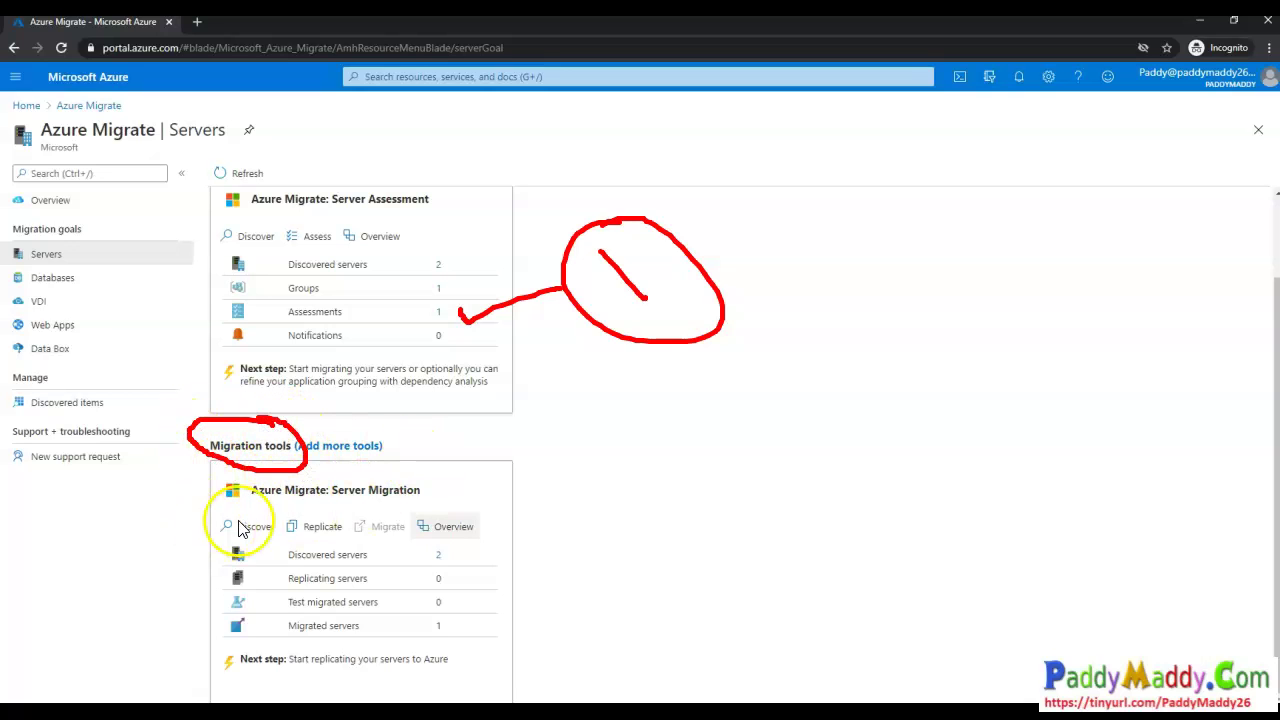
mouse_move(268, 518)
left_mouse_down()
mouse_move(222, 512)
mouse_move(229, 543)
mouse_move(276, 515)
left_mouse_up()
left_click(450, 530)
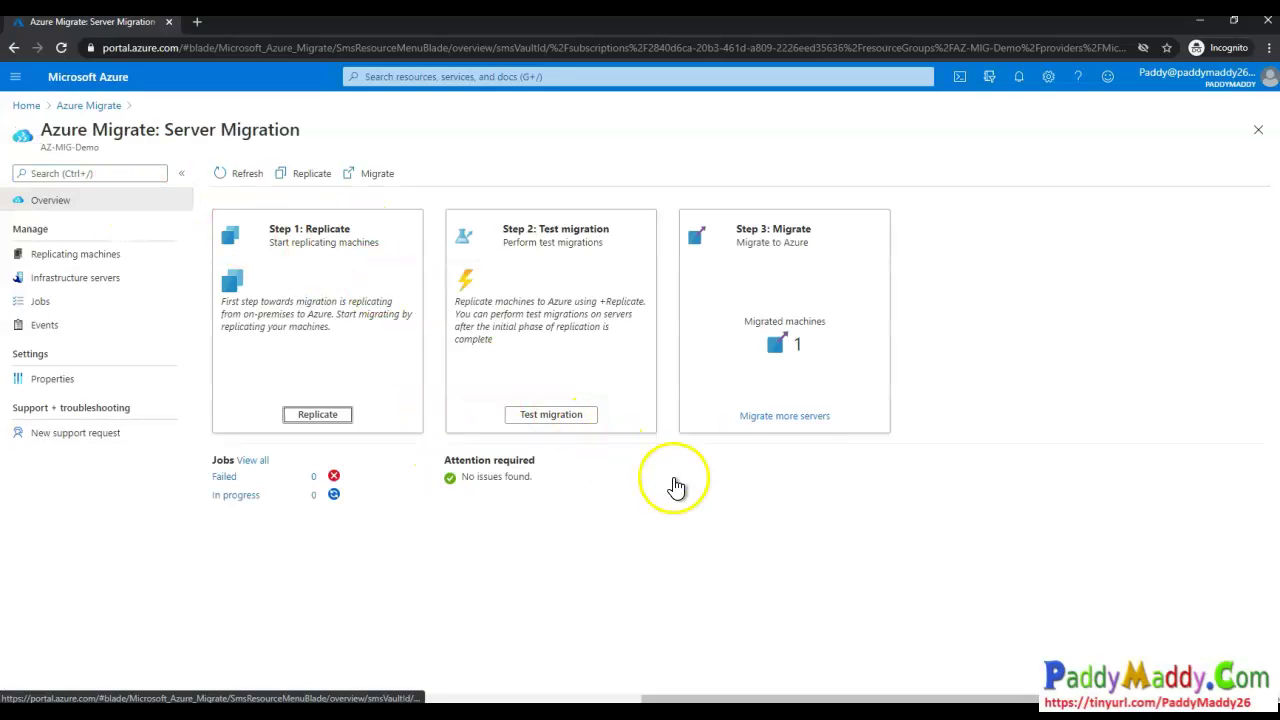
- Review the overview's migrated-machine count and its replicate, test-migrate and migrate-to-Azure steps
left_click_drag(752, 322, 818, 324)
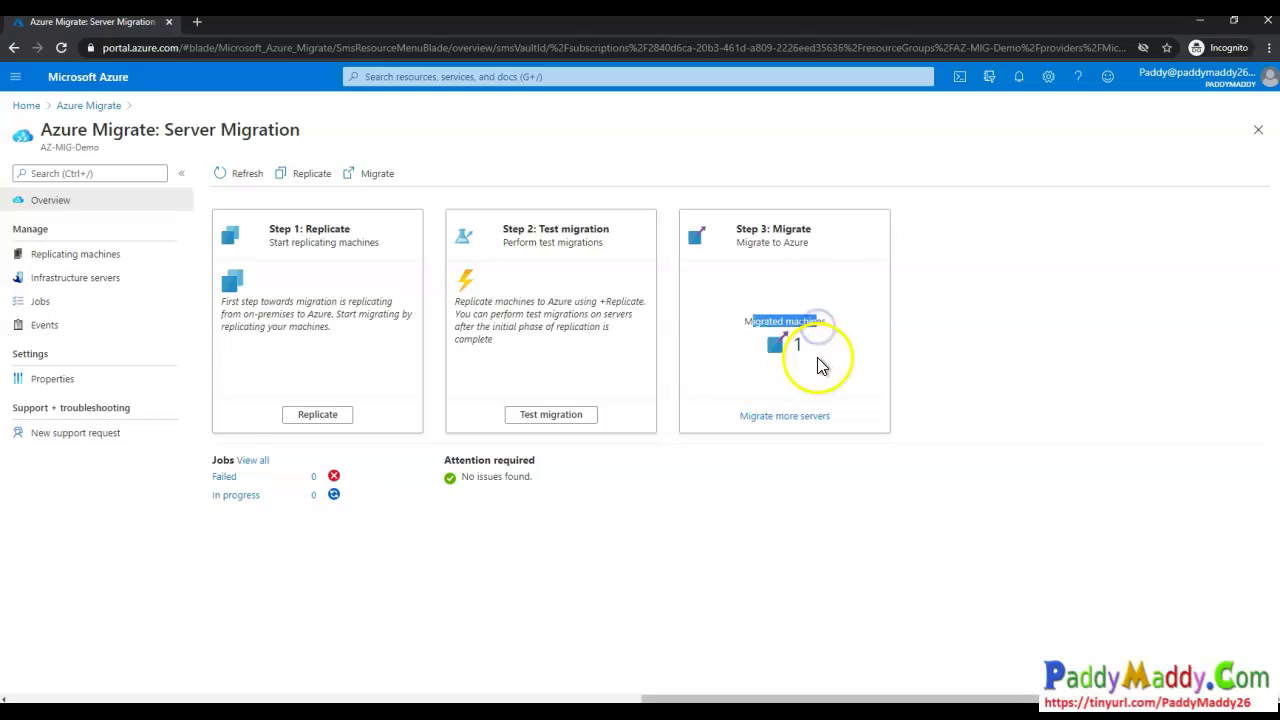
left_click_drag(266, 314, 343, 342)
left_click_drag(527, 302, 616, 314)
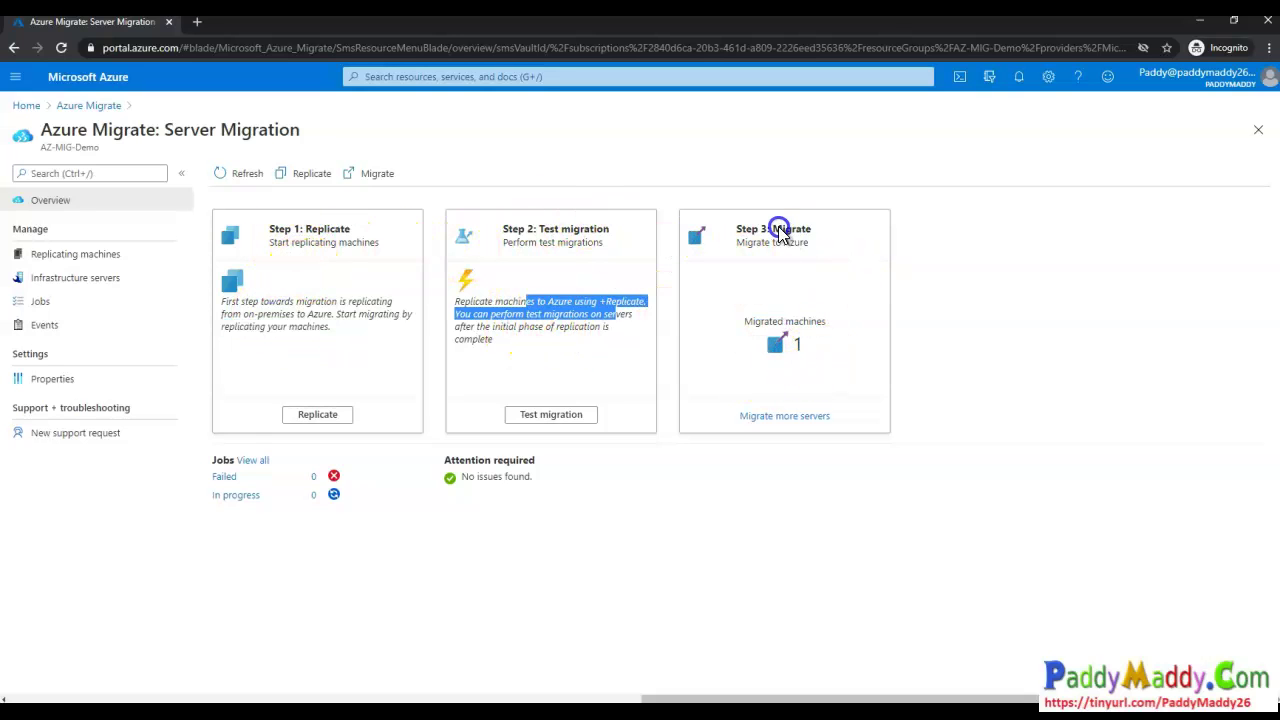
left_click_drag(932, 236, 787, 229)
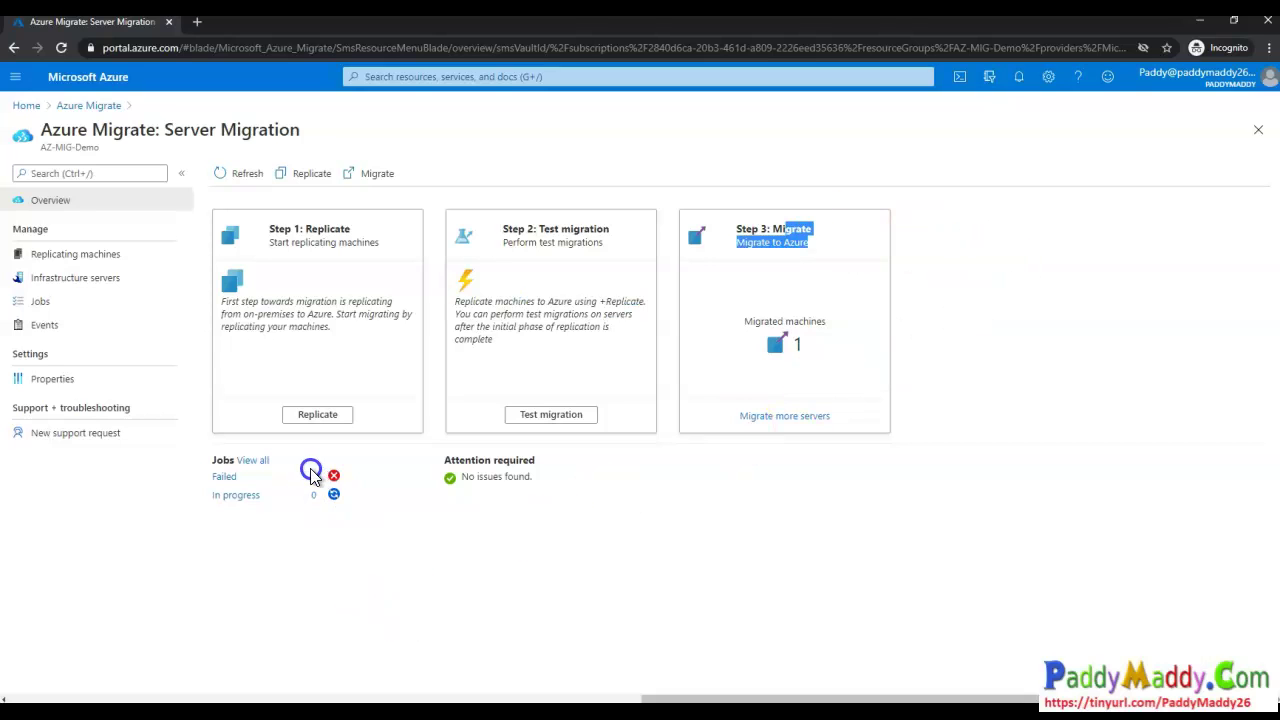
- Check the Hyper-V infrastructure server, migration jobs and events, then return to Azure Migrate servers
left_click(69, 281)
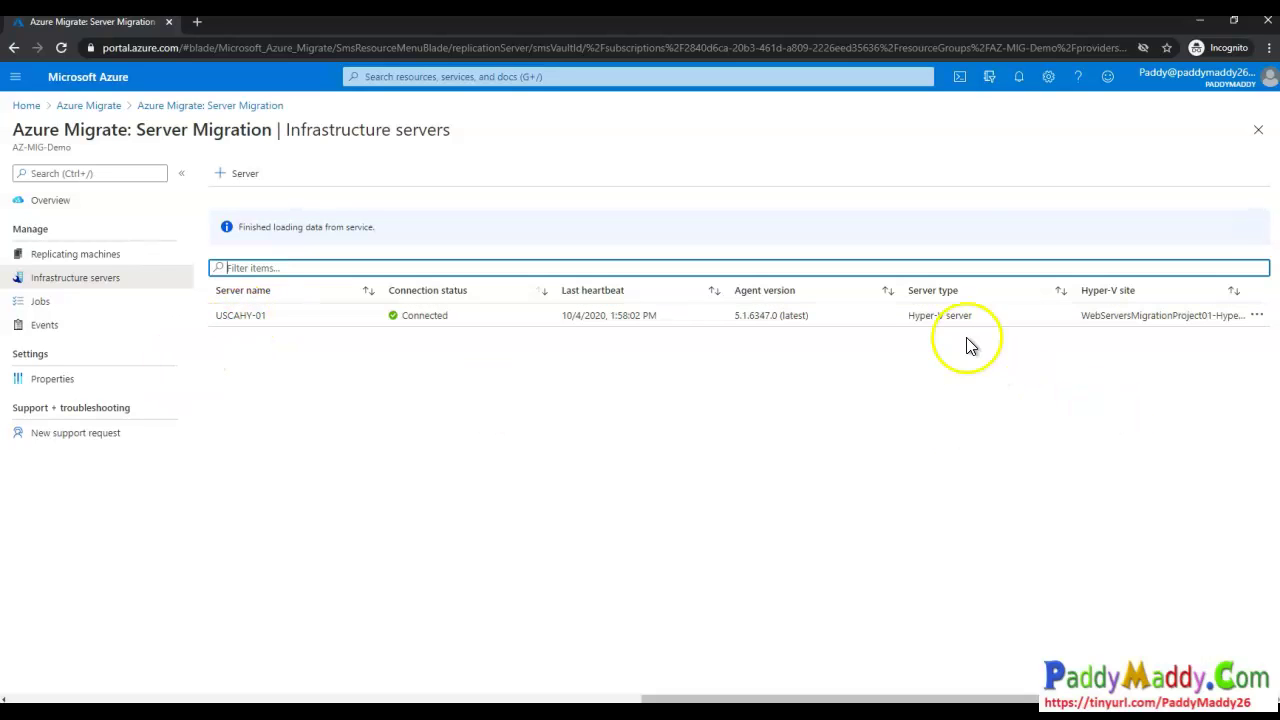
left_click_drag(913, 326, 971, 322)
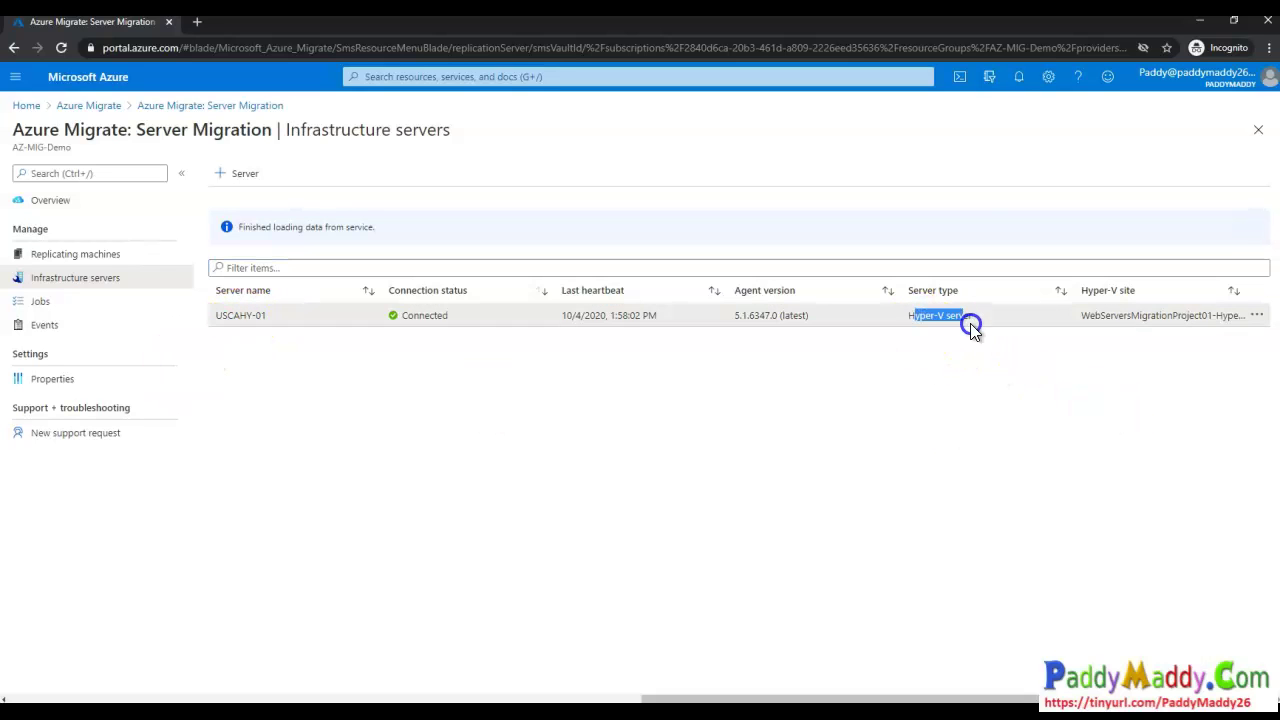
left_click(62, 312)
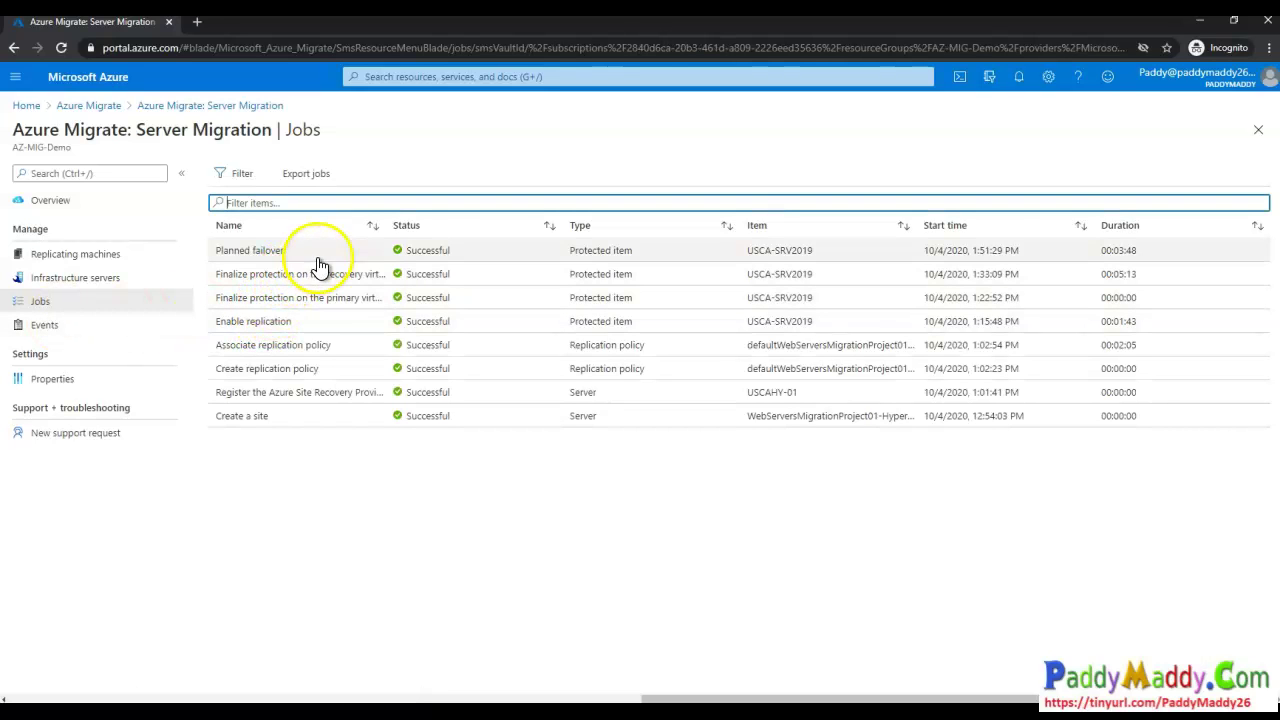
left_click(62, 328)
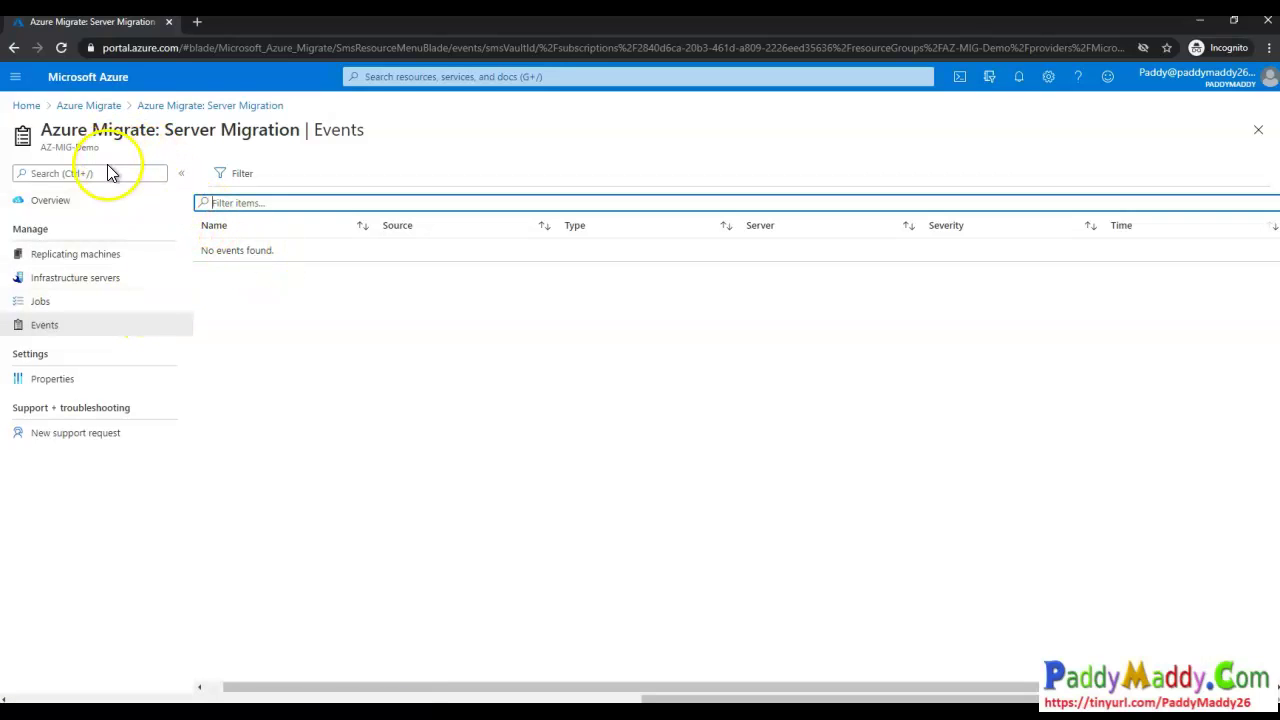
left_click(207, 105)
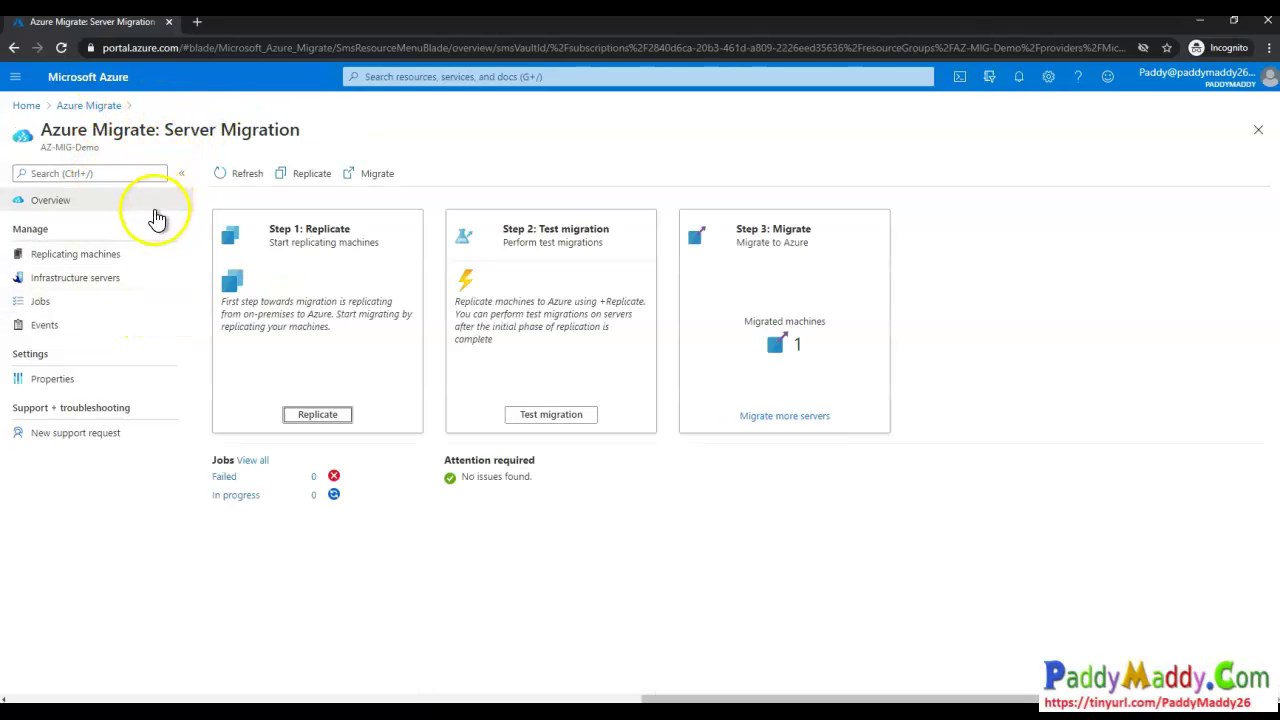
left_click(89, 106)
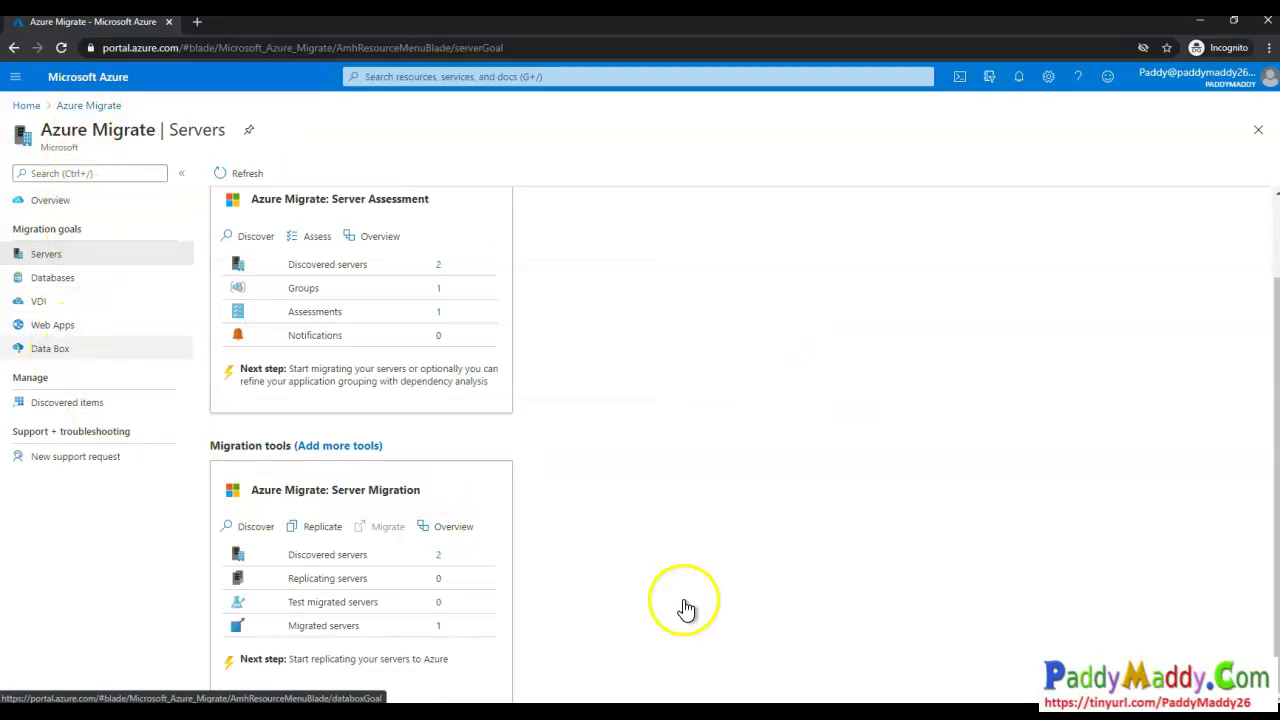